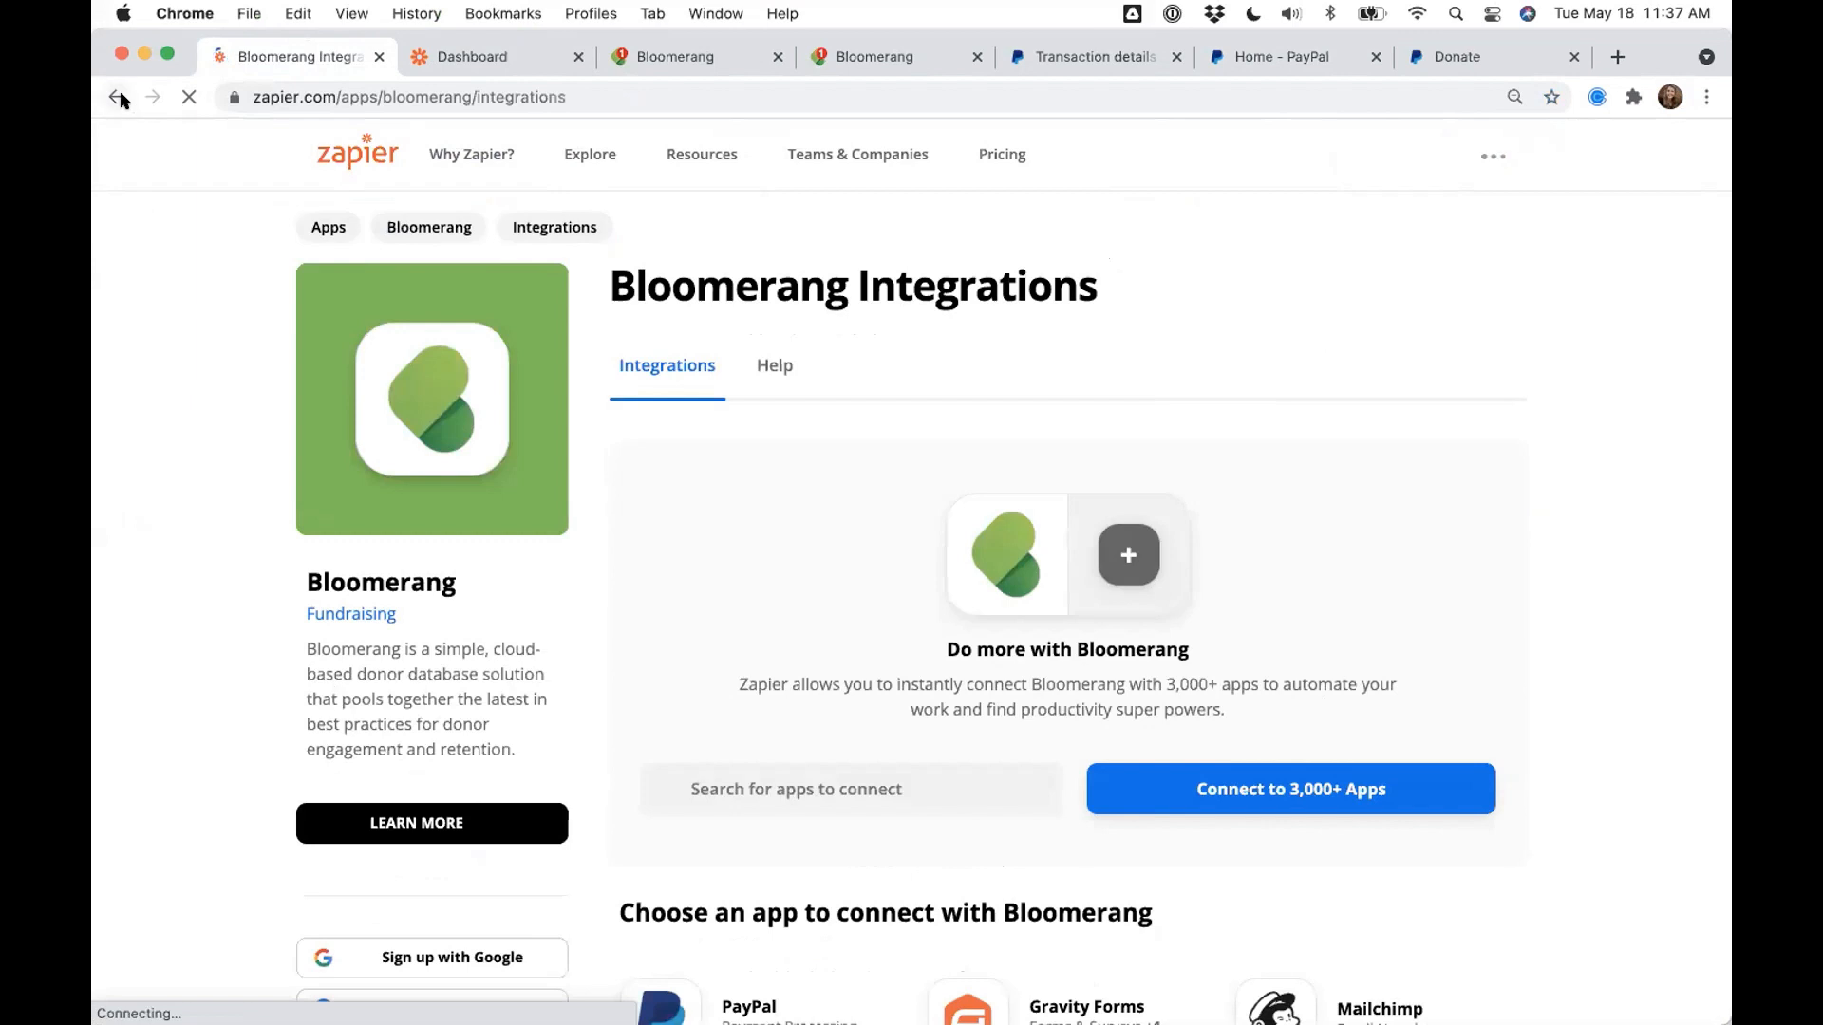
- Go back to the Explore All Apps directory, highlight the 3,000+ app count, then switch to the slides
{"action": "left_click", "coordinate": [115, 97]}
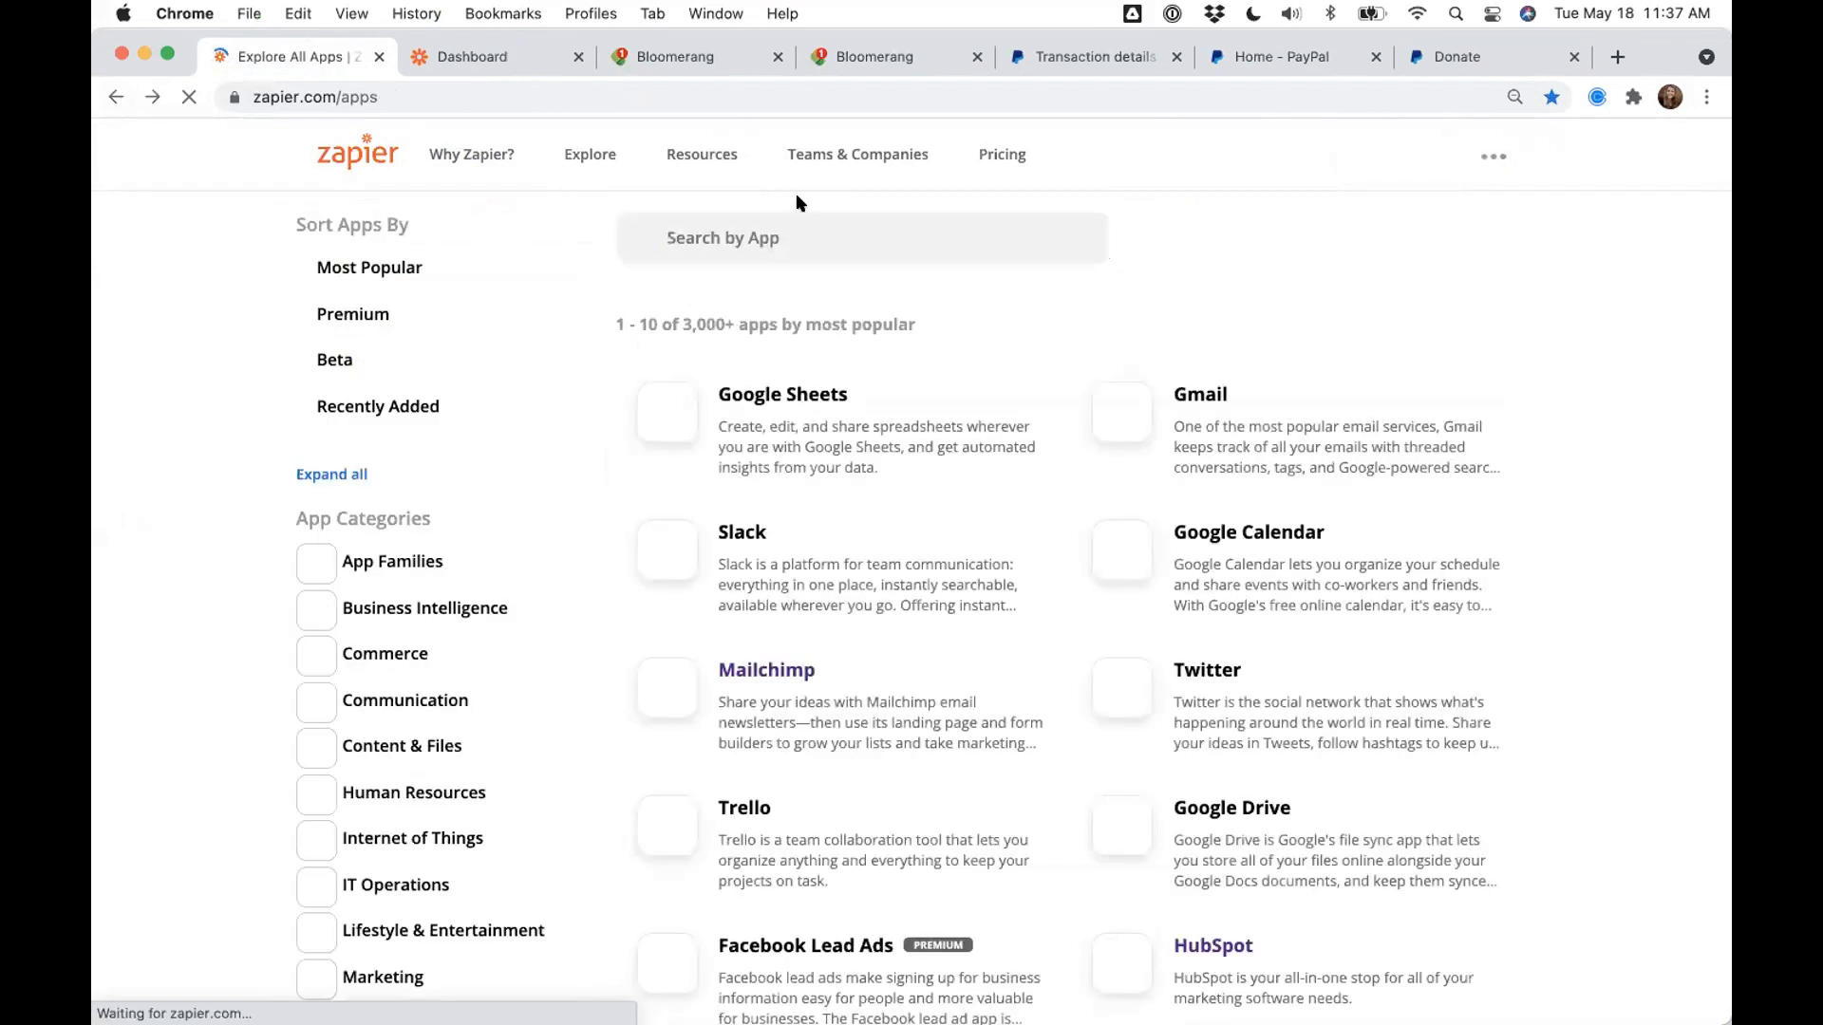
{"action": "left_click", "coordinate": [743, 232]}
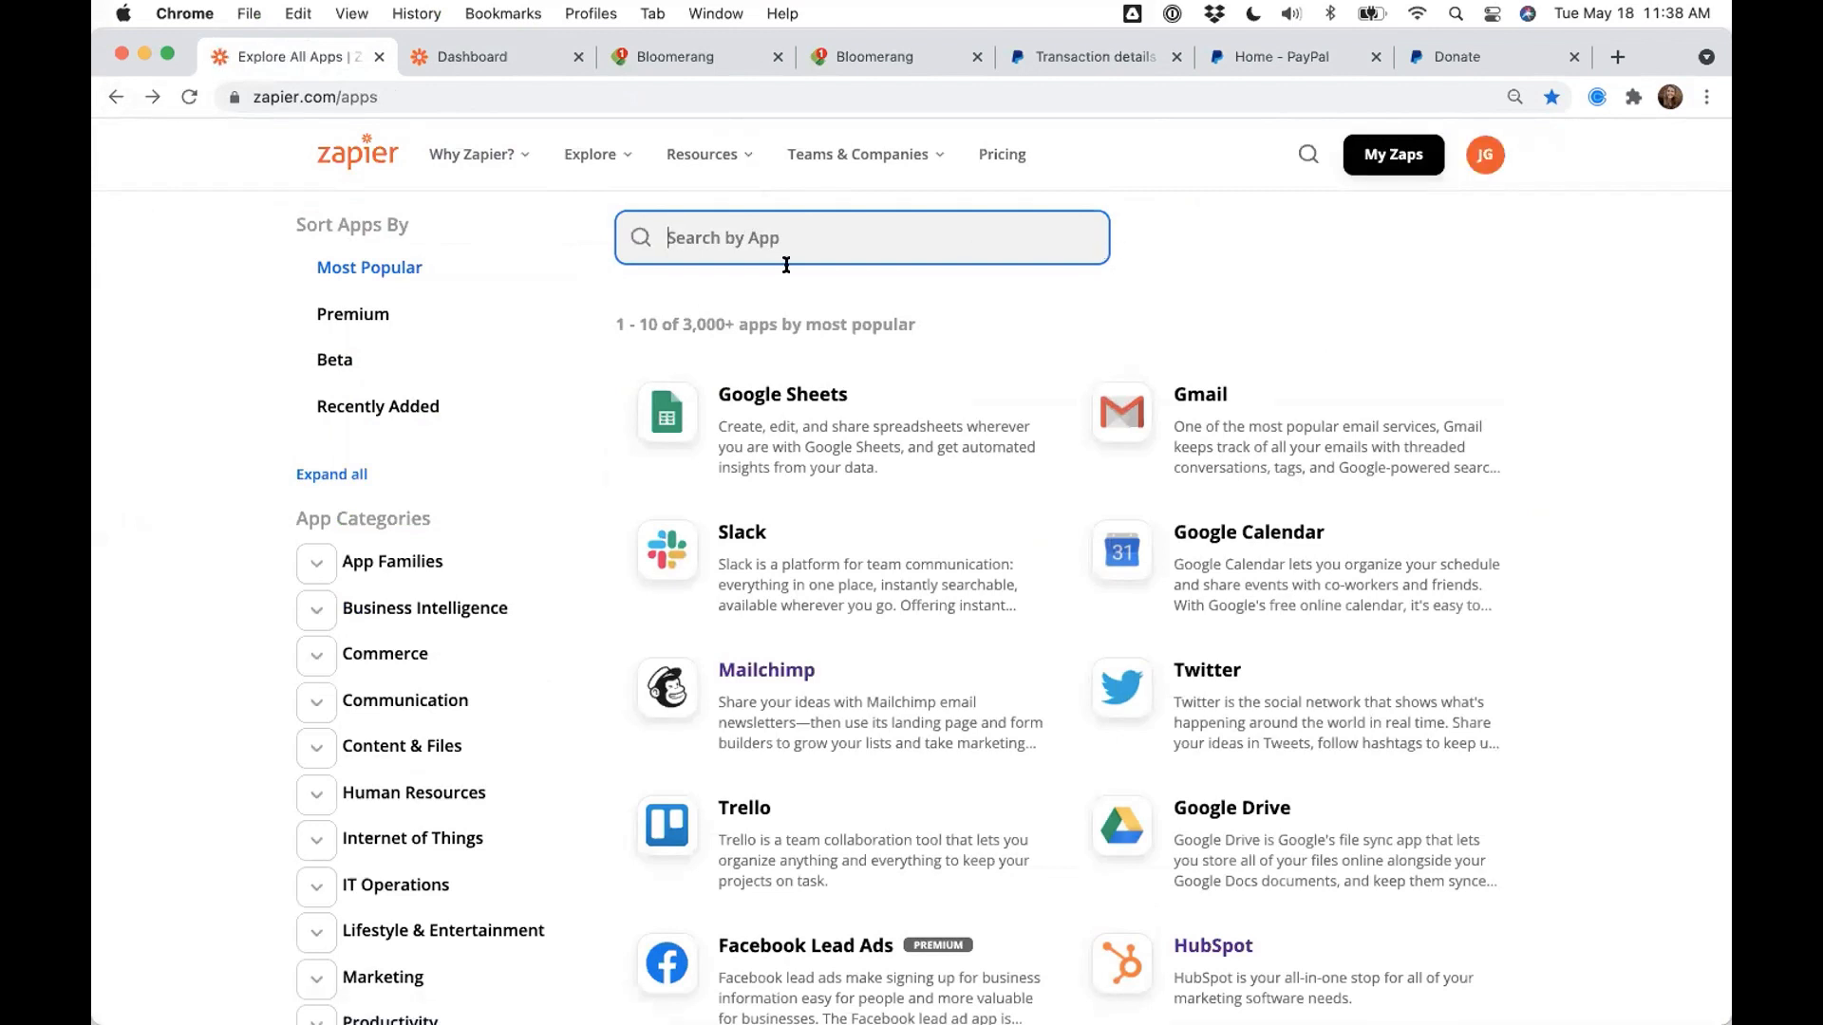
{"action": "double_click", "coordinate": [702, 324]}
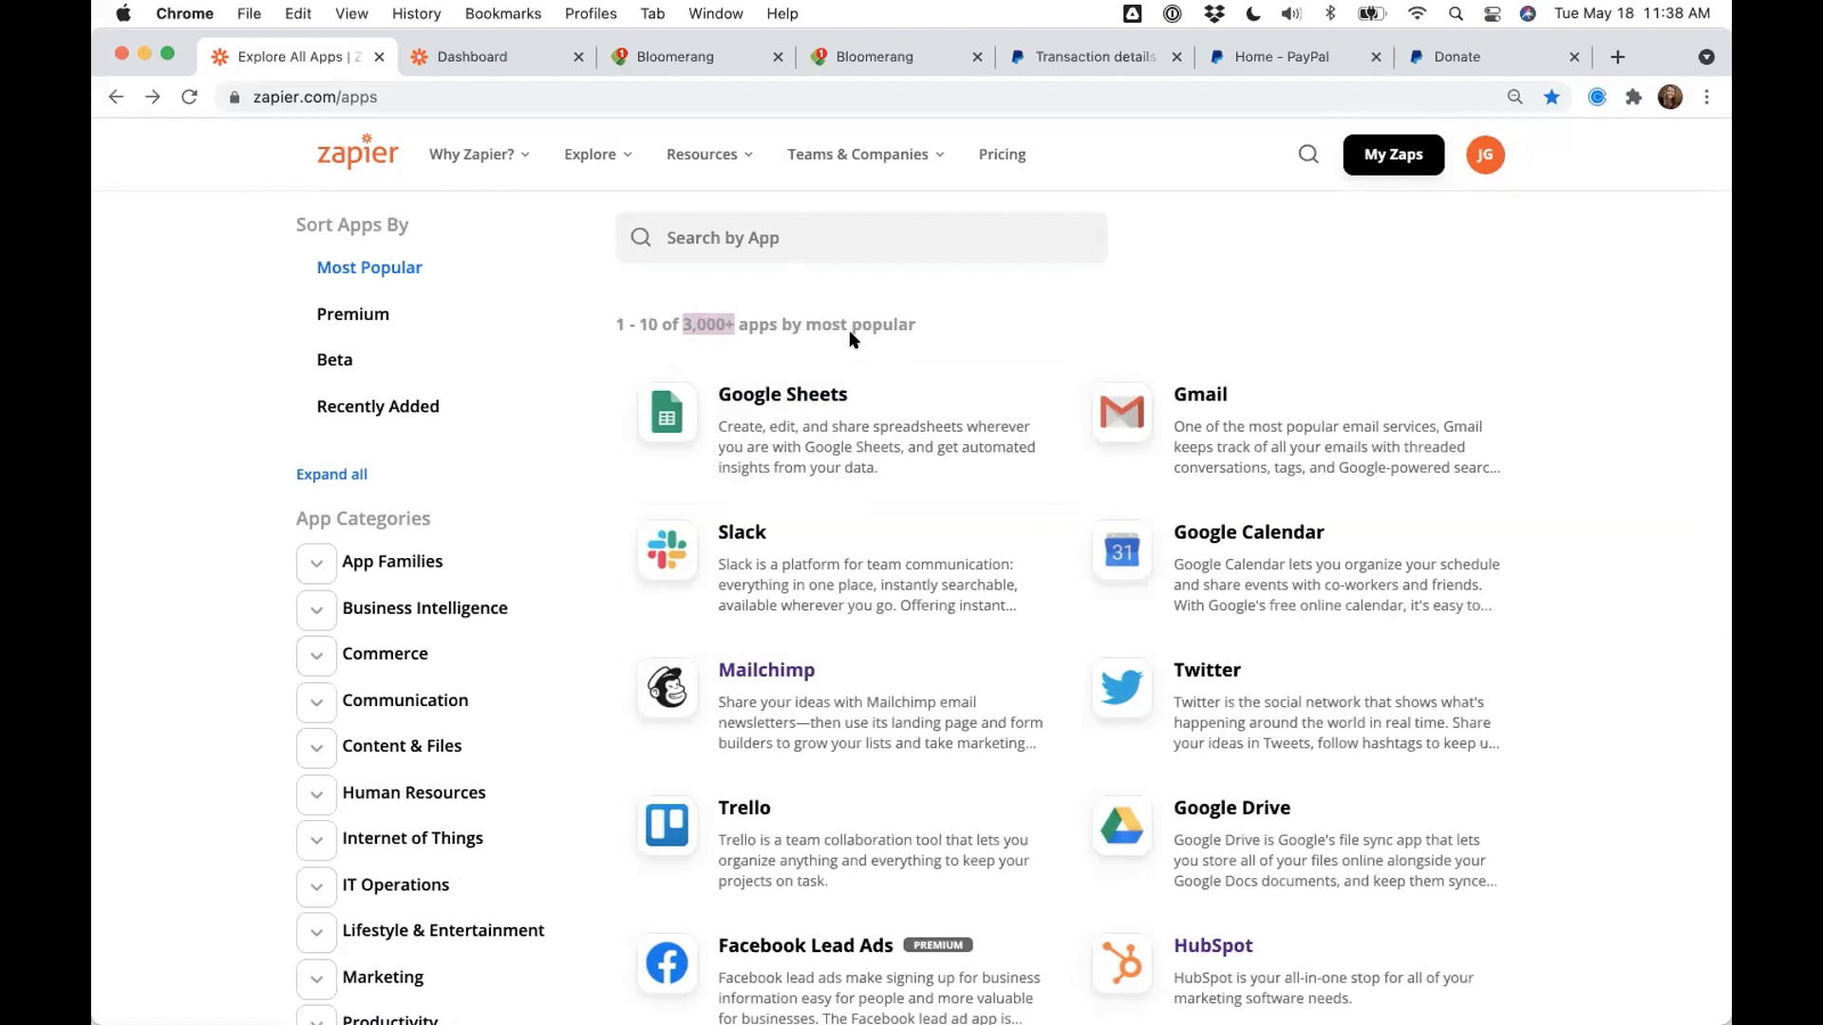
{"action": "key", "text": "ctrl+Right"}
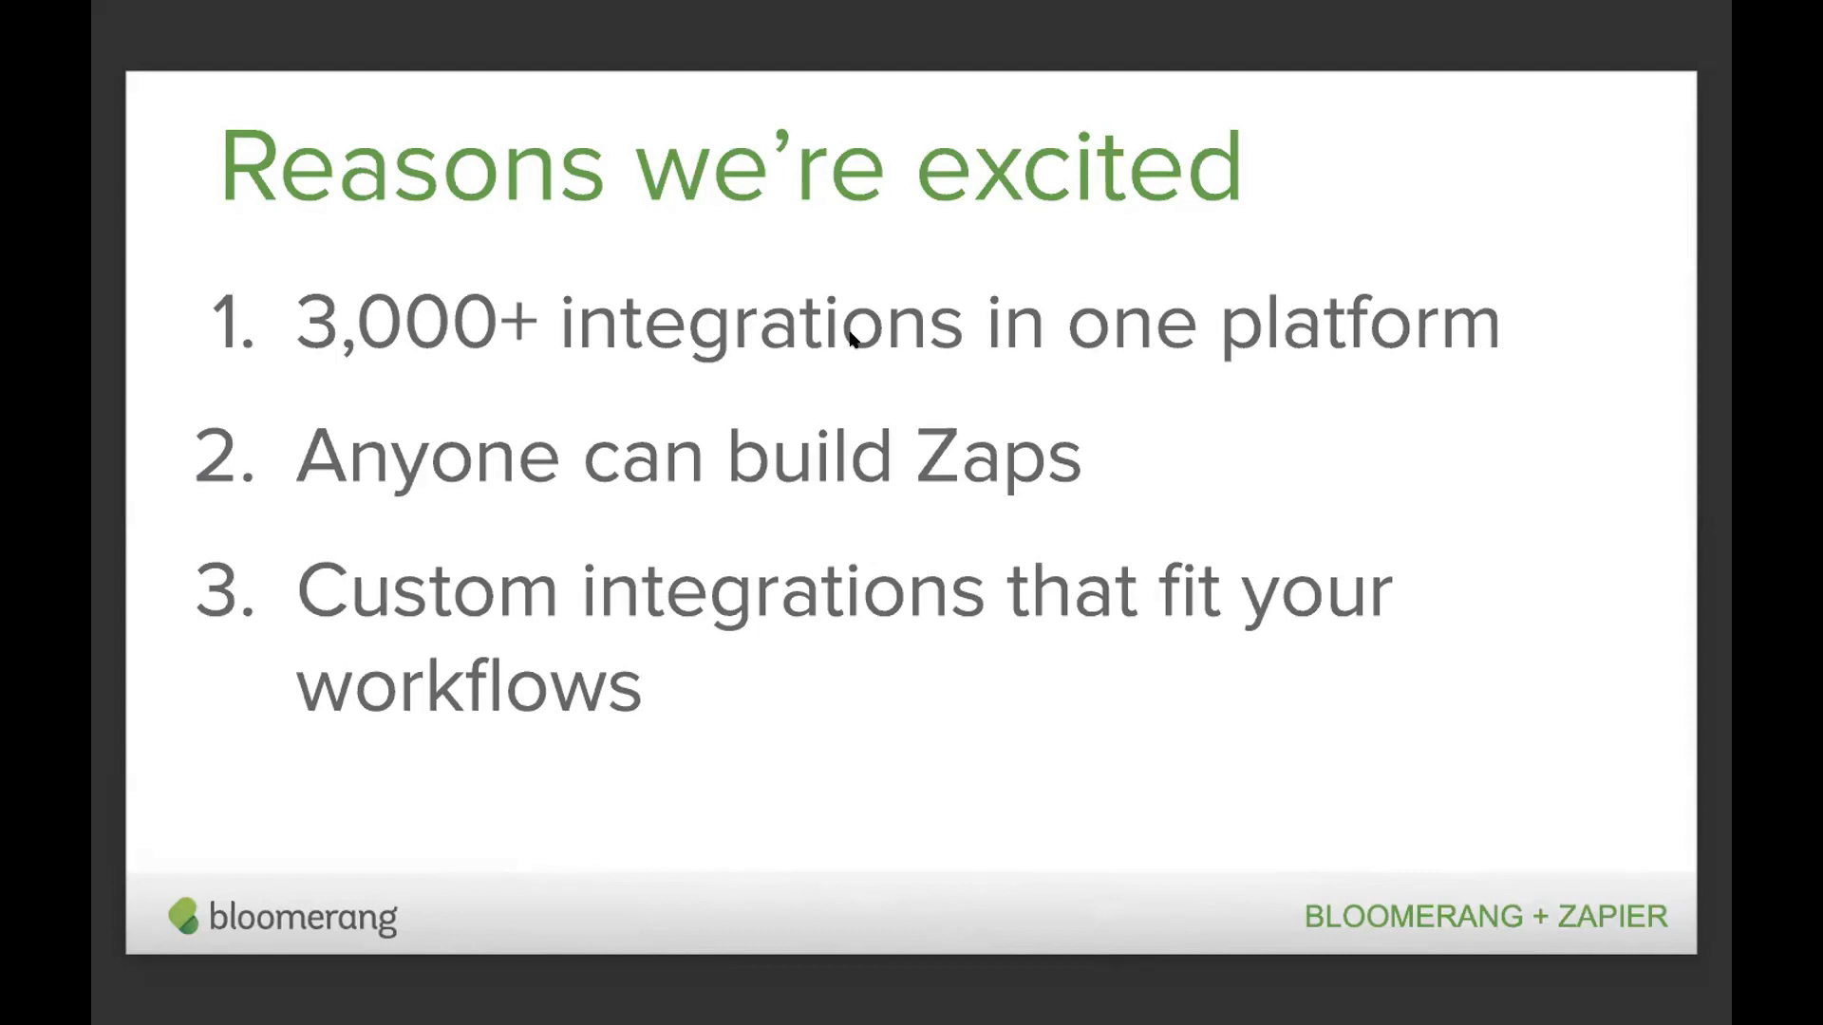
- Advance two slides to 'Connecting Bloomerang', then switch back to Zapier in Chrome
{"action": "key", "text": "Right"}
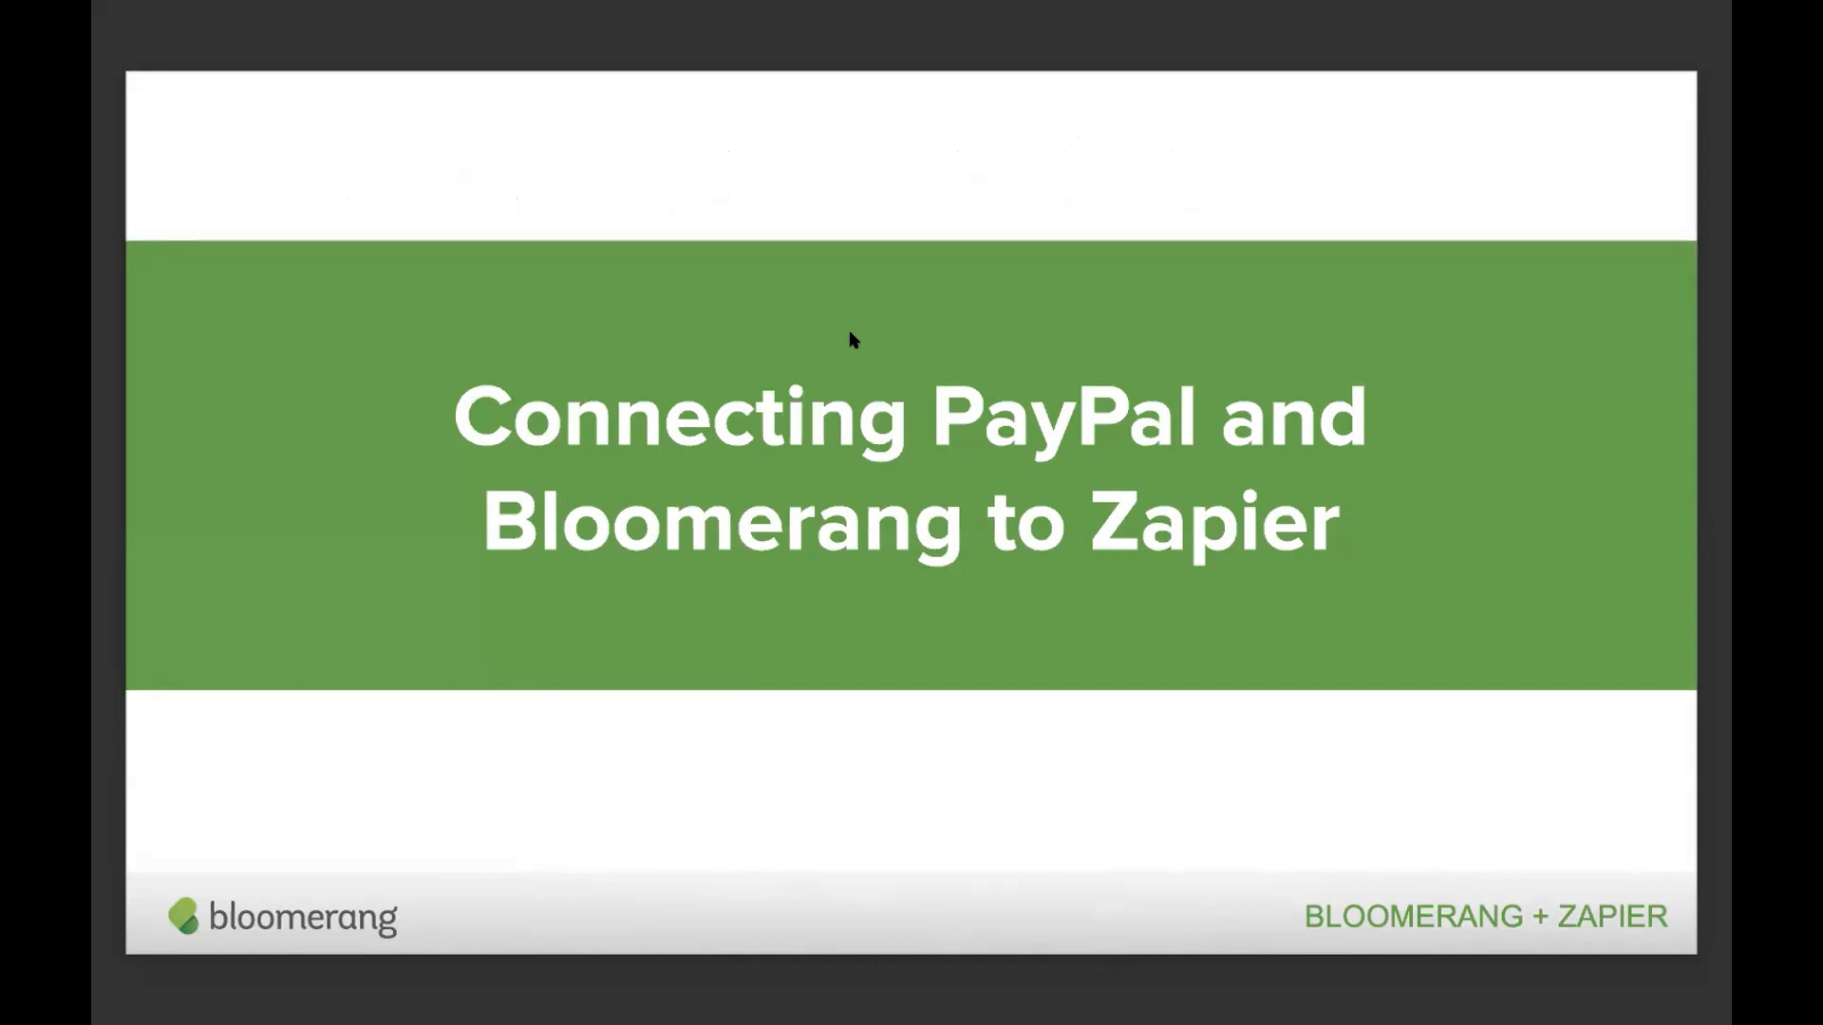
{"action": "key", "text": "Right"}
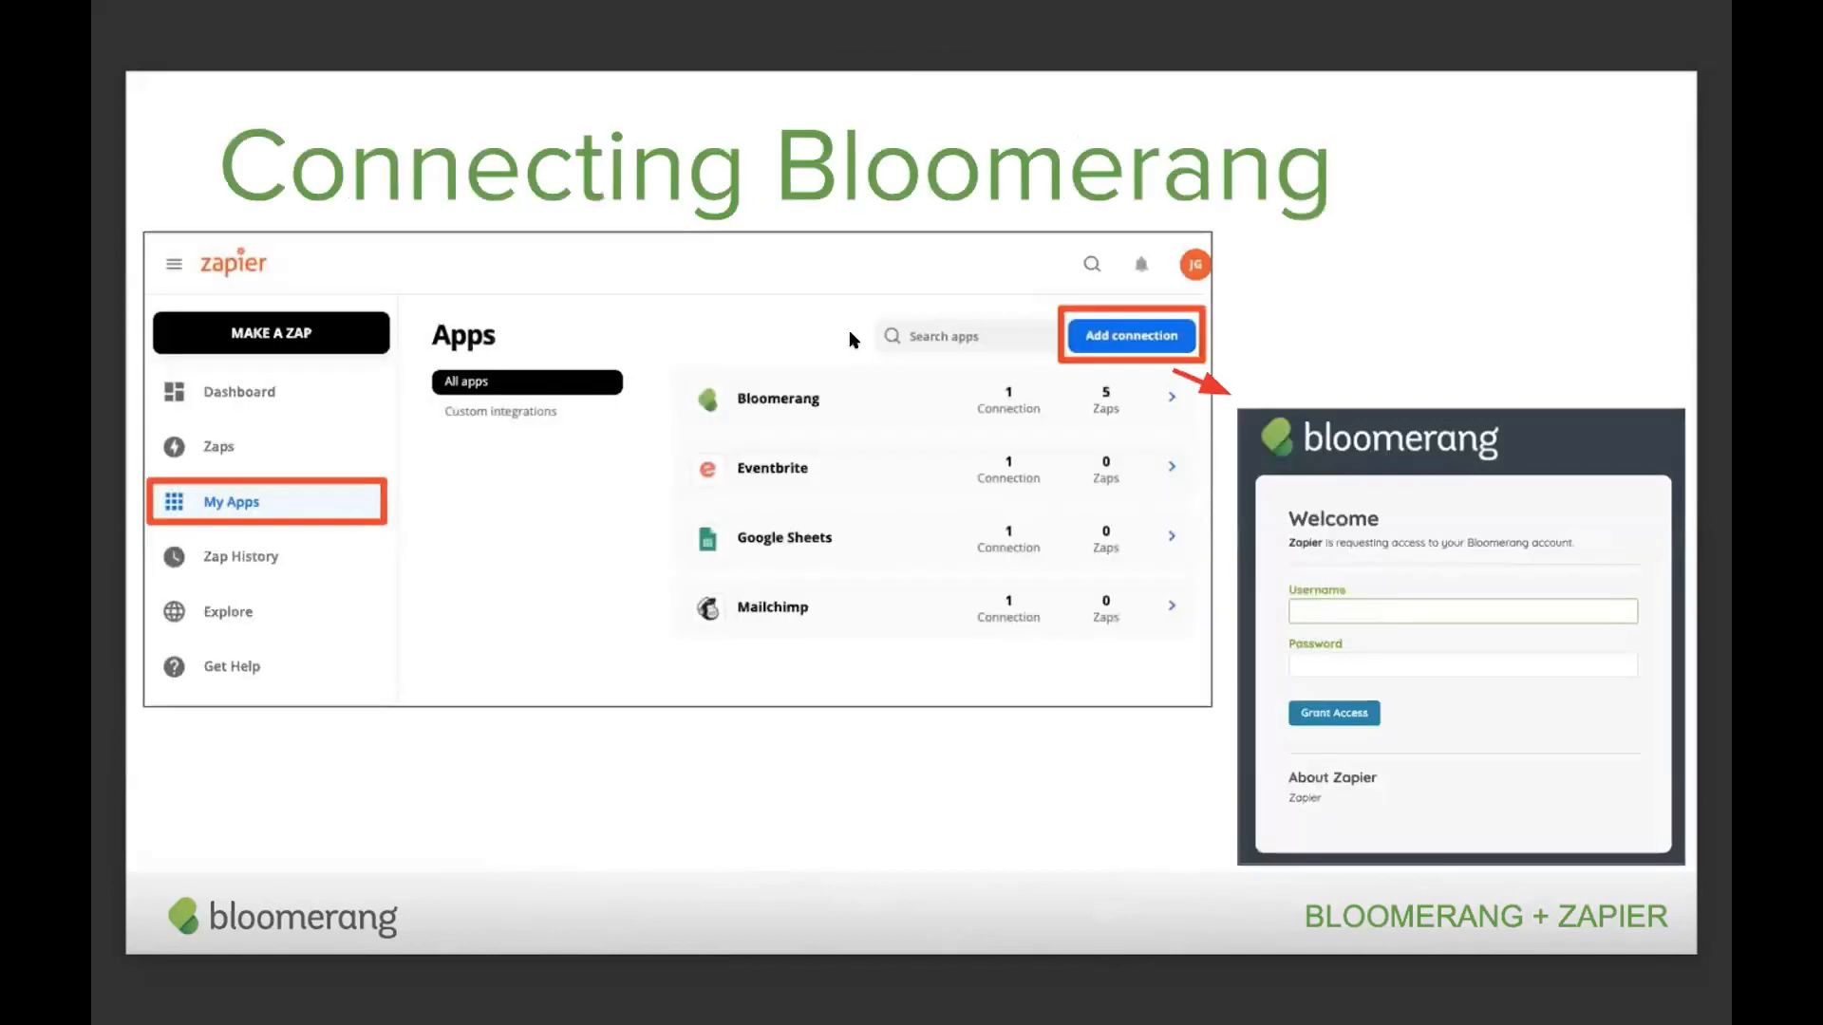
{"action": "key", "text": "ctrl+Left"}
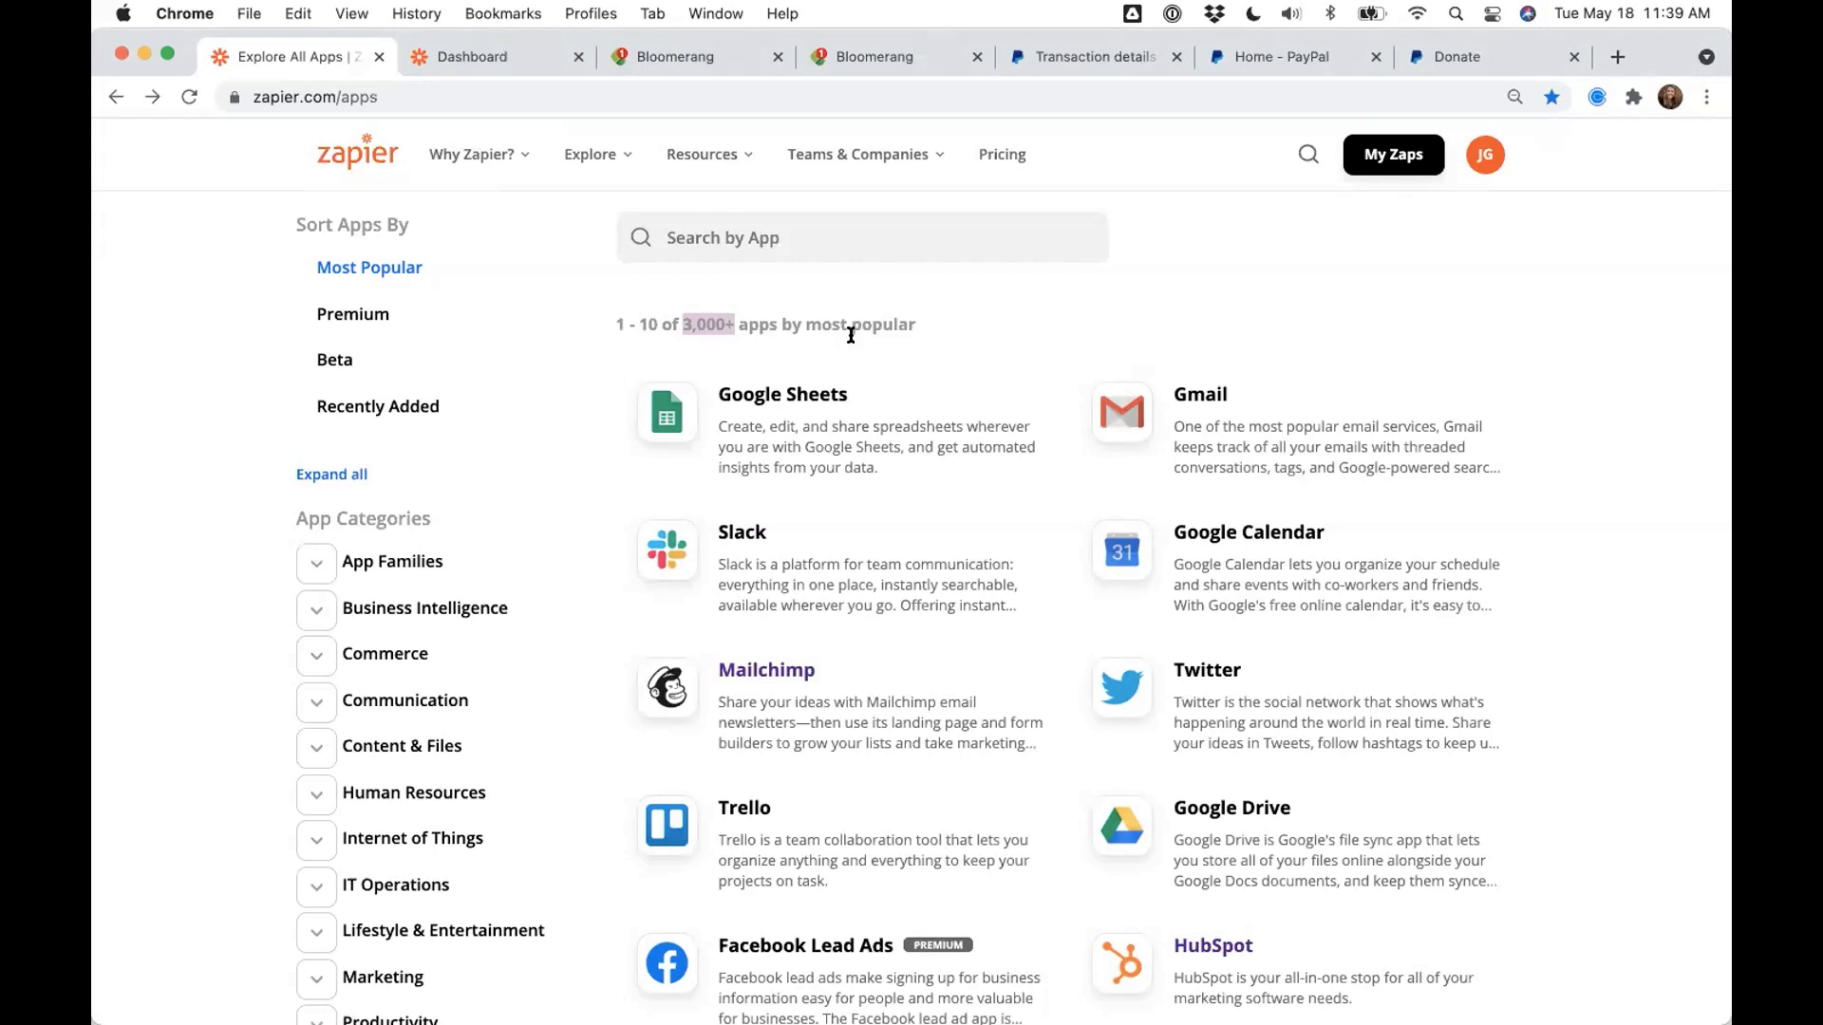
- Open My Apps from the Zapier dashboard to show Bloomerang, Eventbrite, Google Sheets and Mailchimp
{"action": "left_click", "coordinate": [429, 54]}
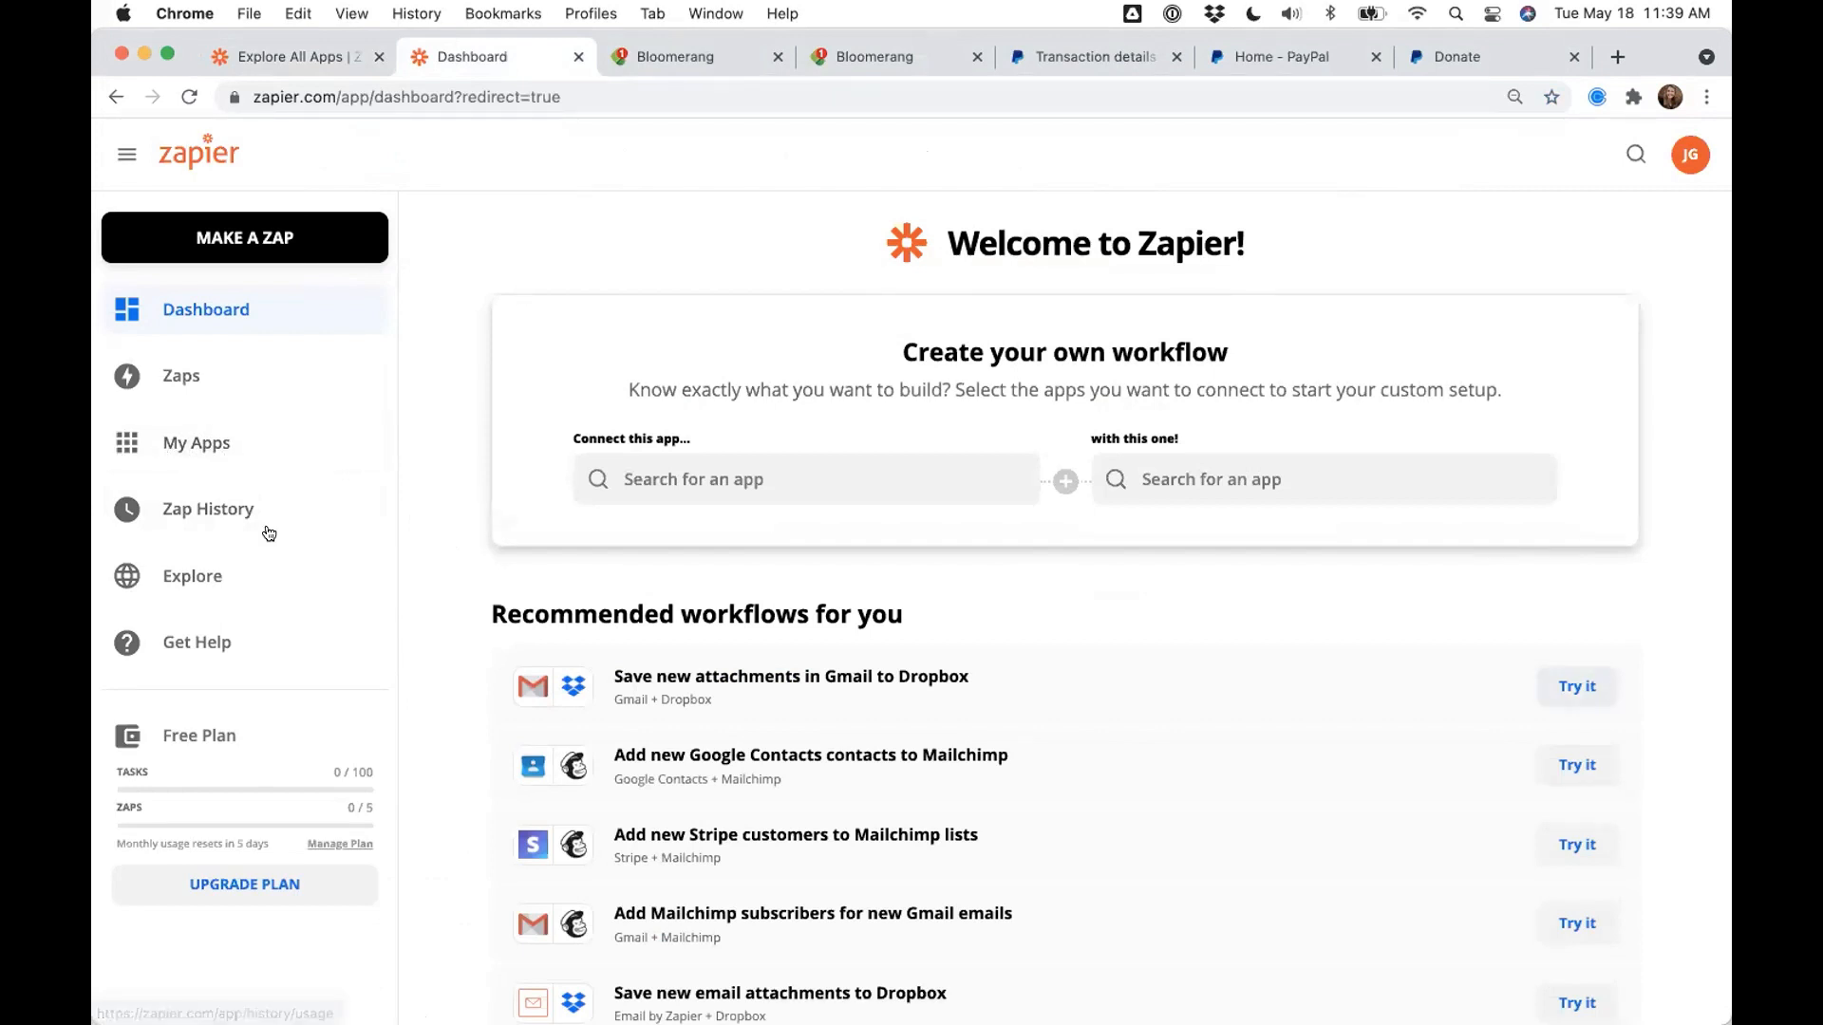
{"action": "left_click", "coordinate": [176, 450]}
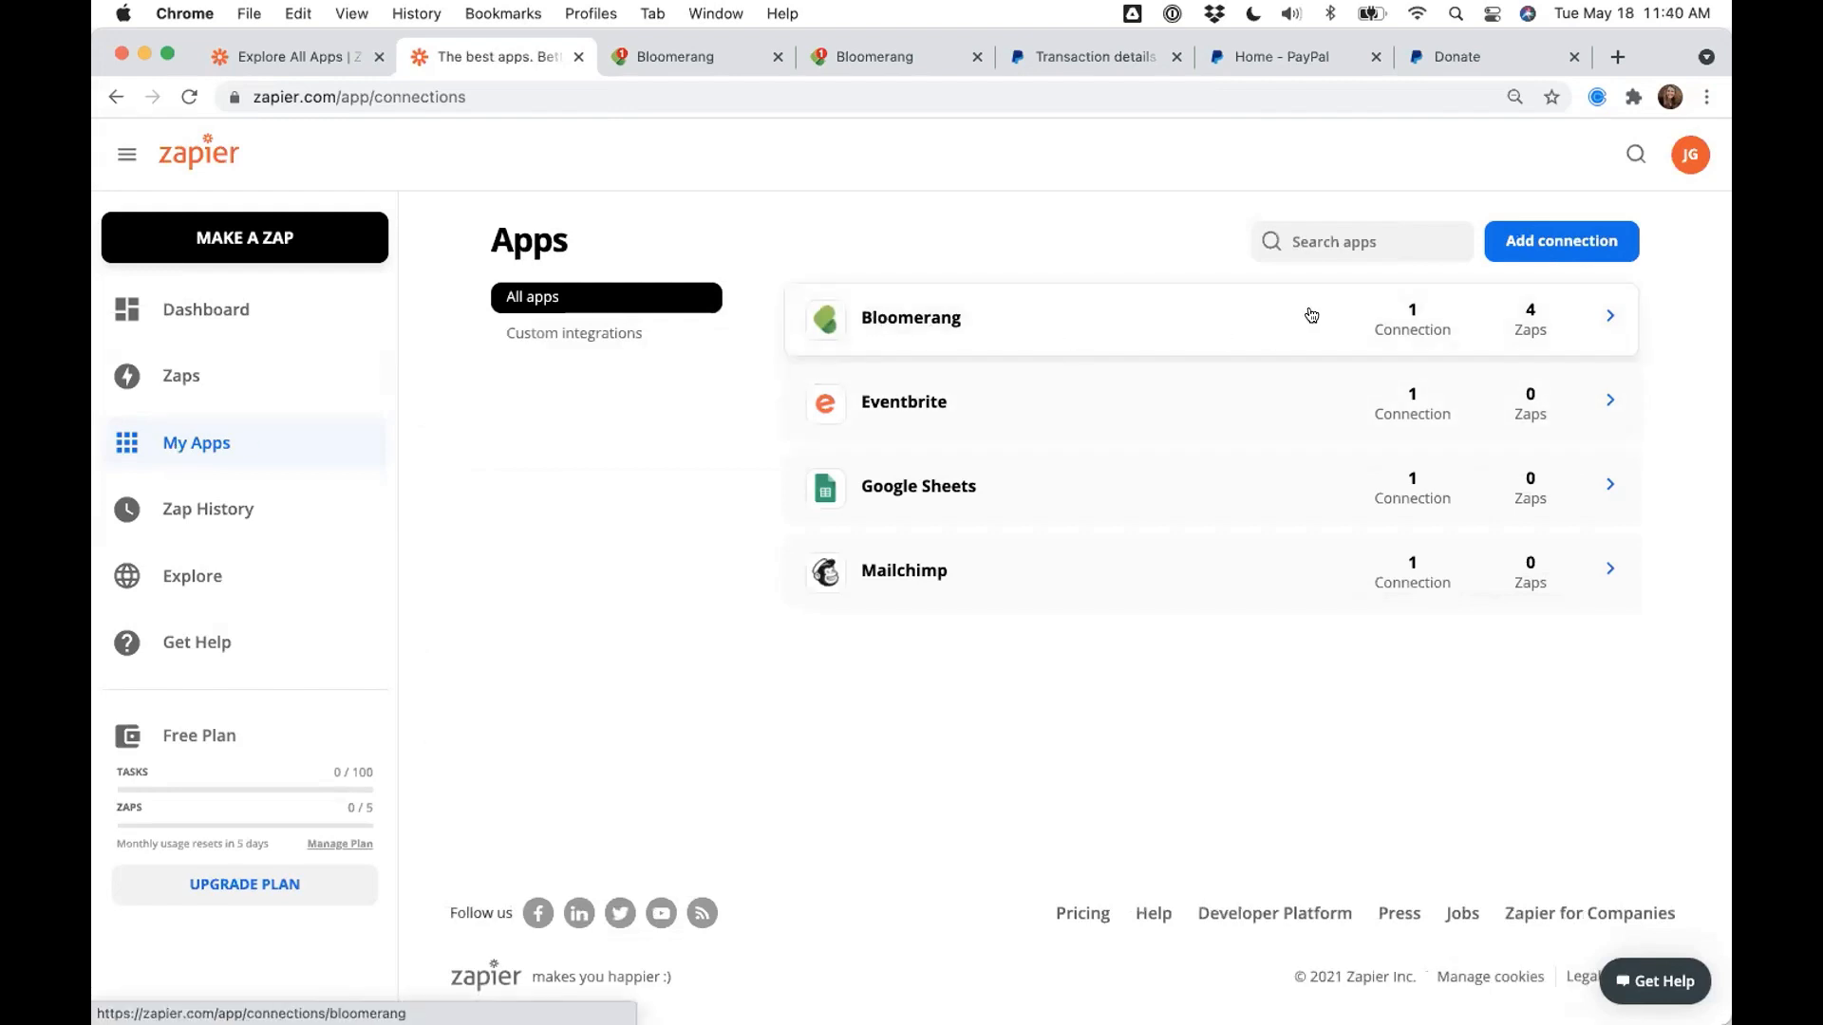
{"action": "left_click", "coordinate": [1527, 249]}
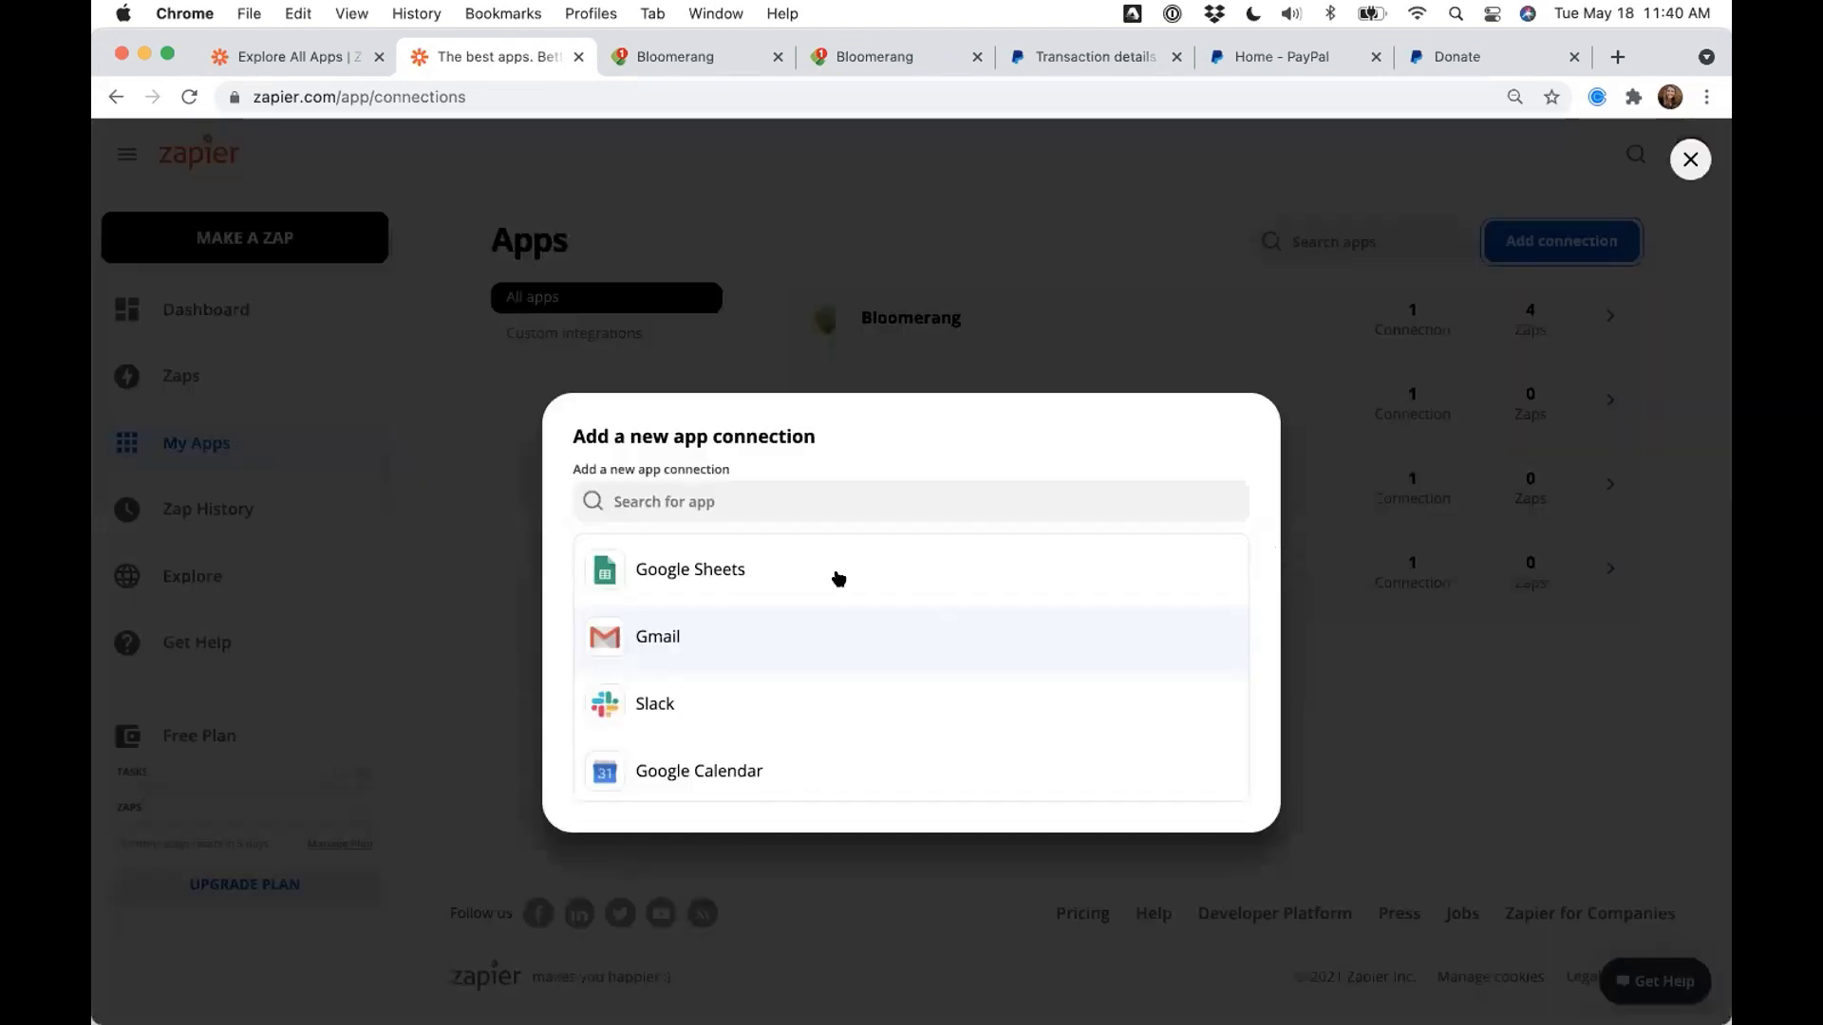
{"action": "left_click", "coordinate": [813, 503]}
{"action": "type", "text": "Bloomerang"}
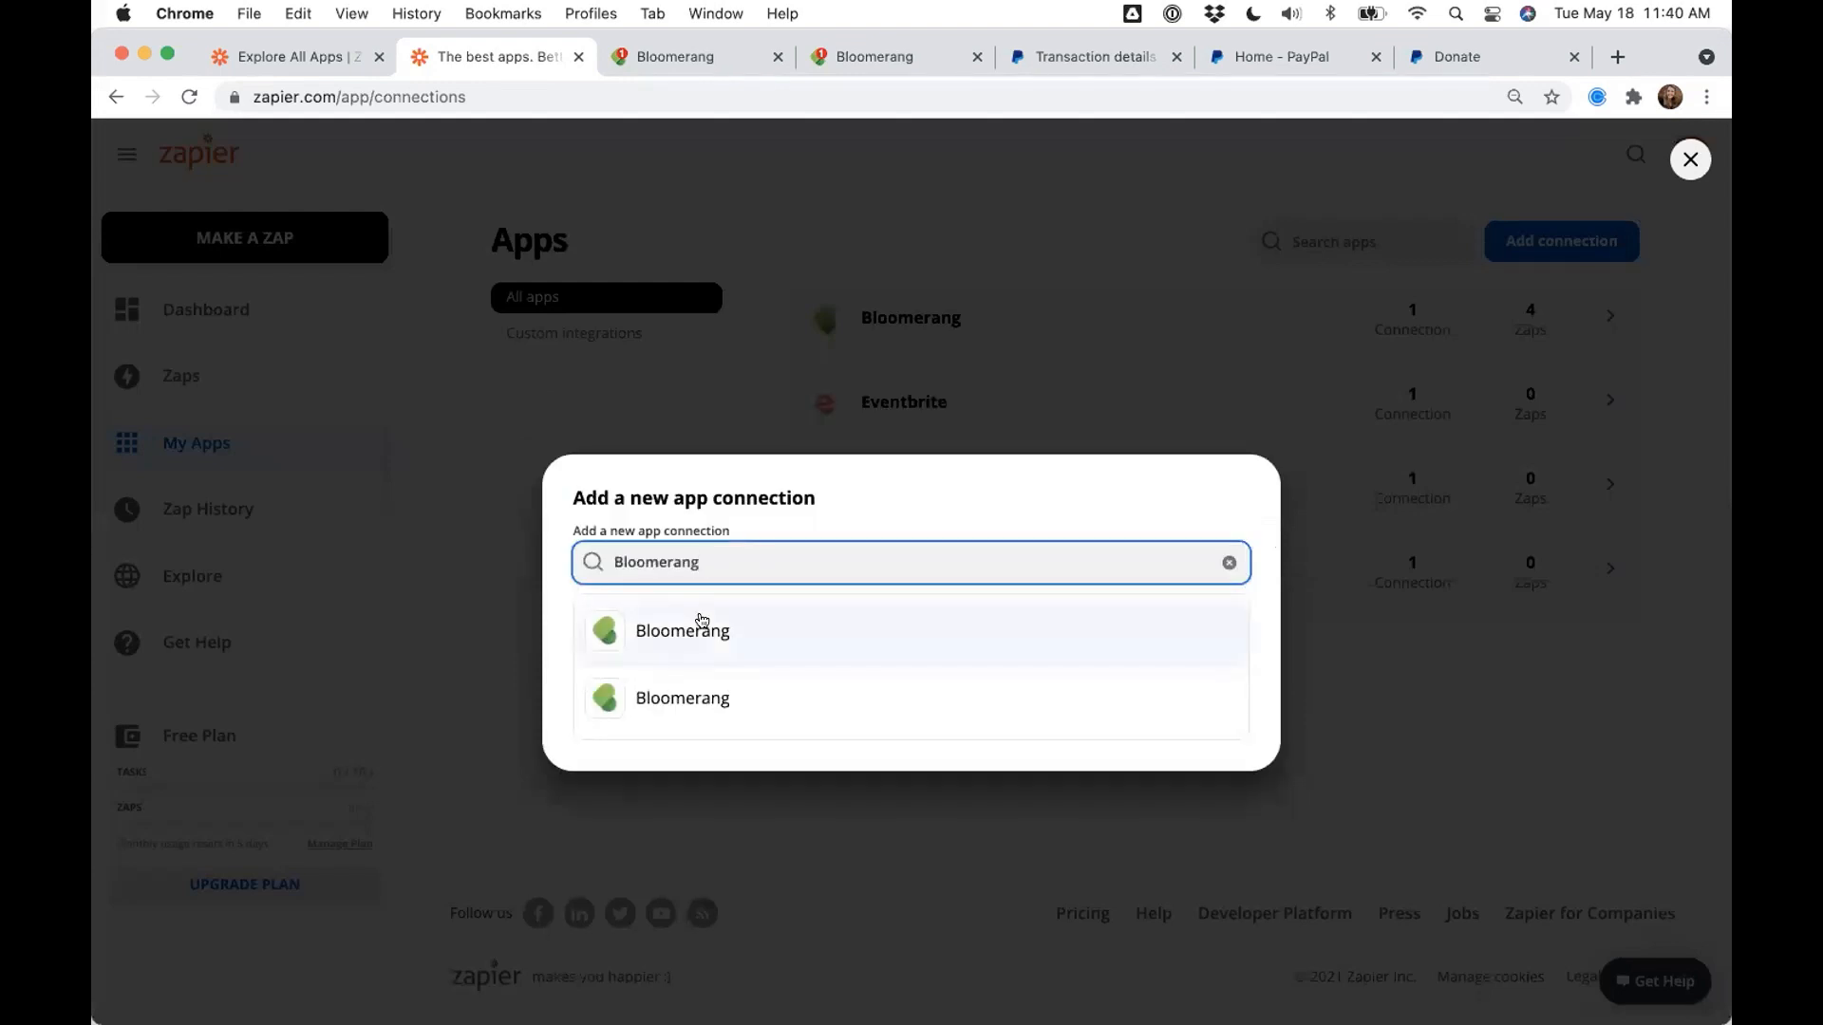
{"action": "left_click", "coordinate": [700, 627]}
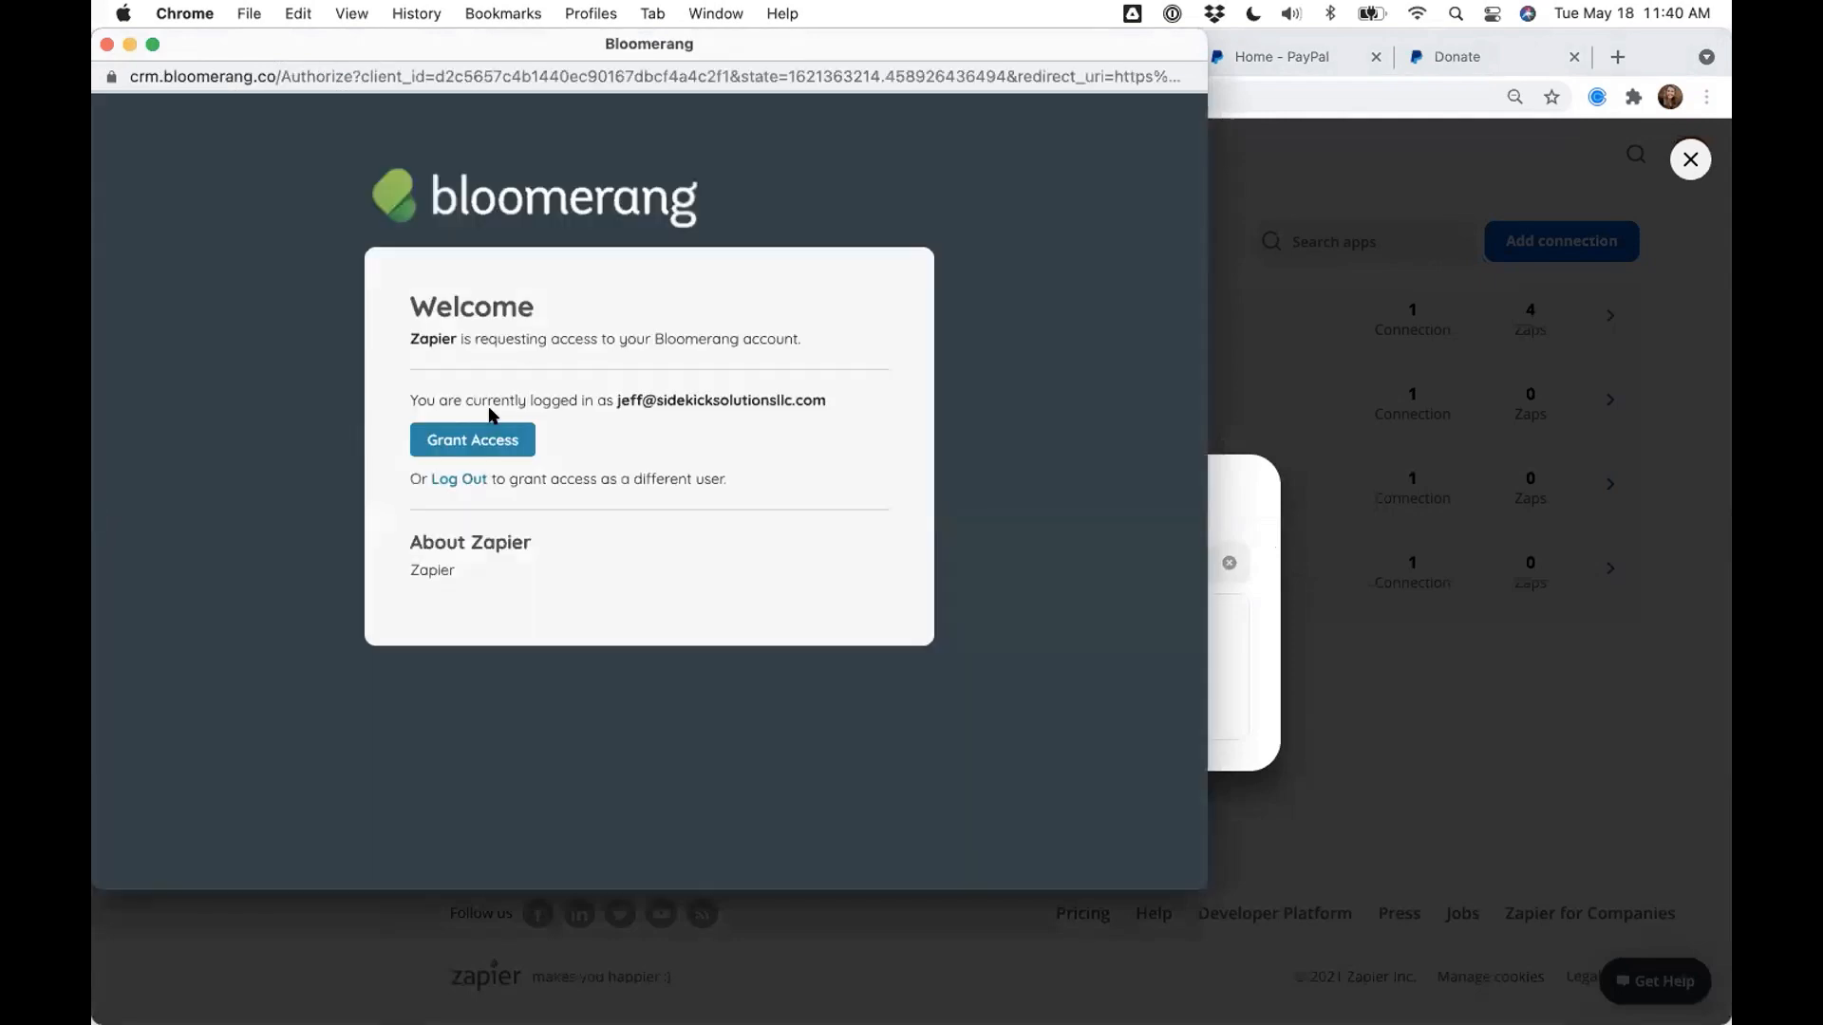
{"action": "left_click_drag", "start_coordinate": [735, 399], "coordinate": [616, 400]}
{"action": "left_click", "coordinate": [844, 399]}
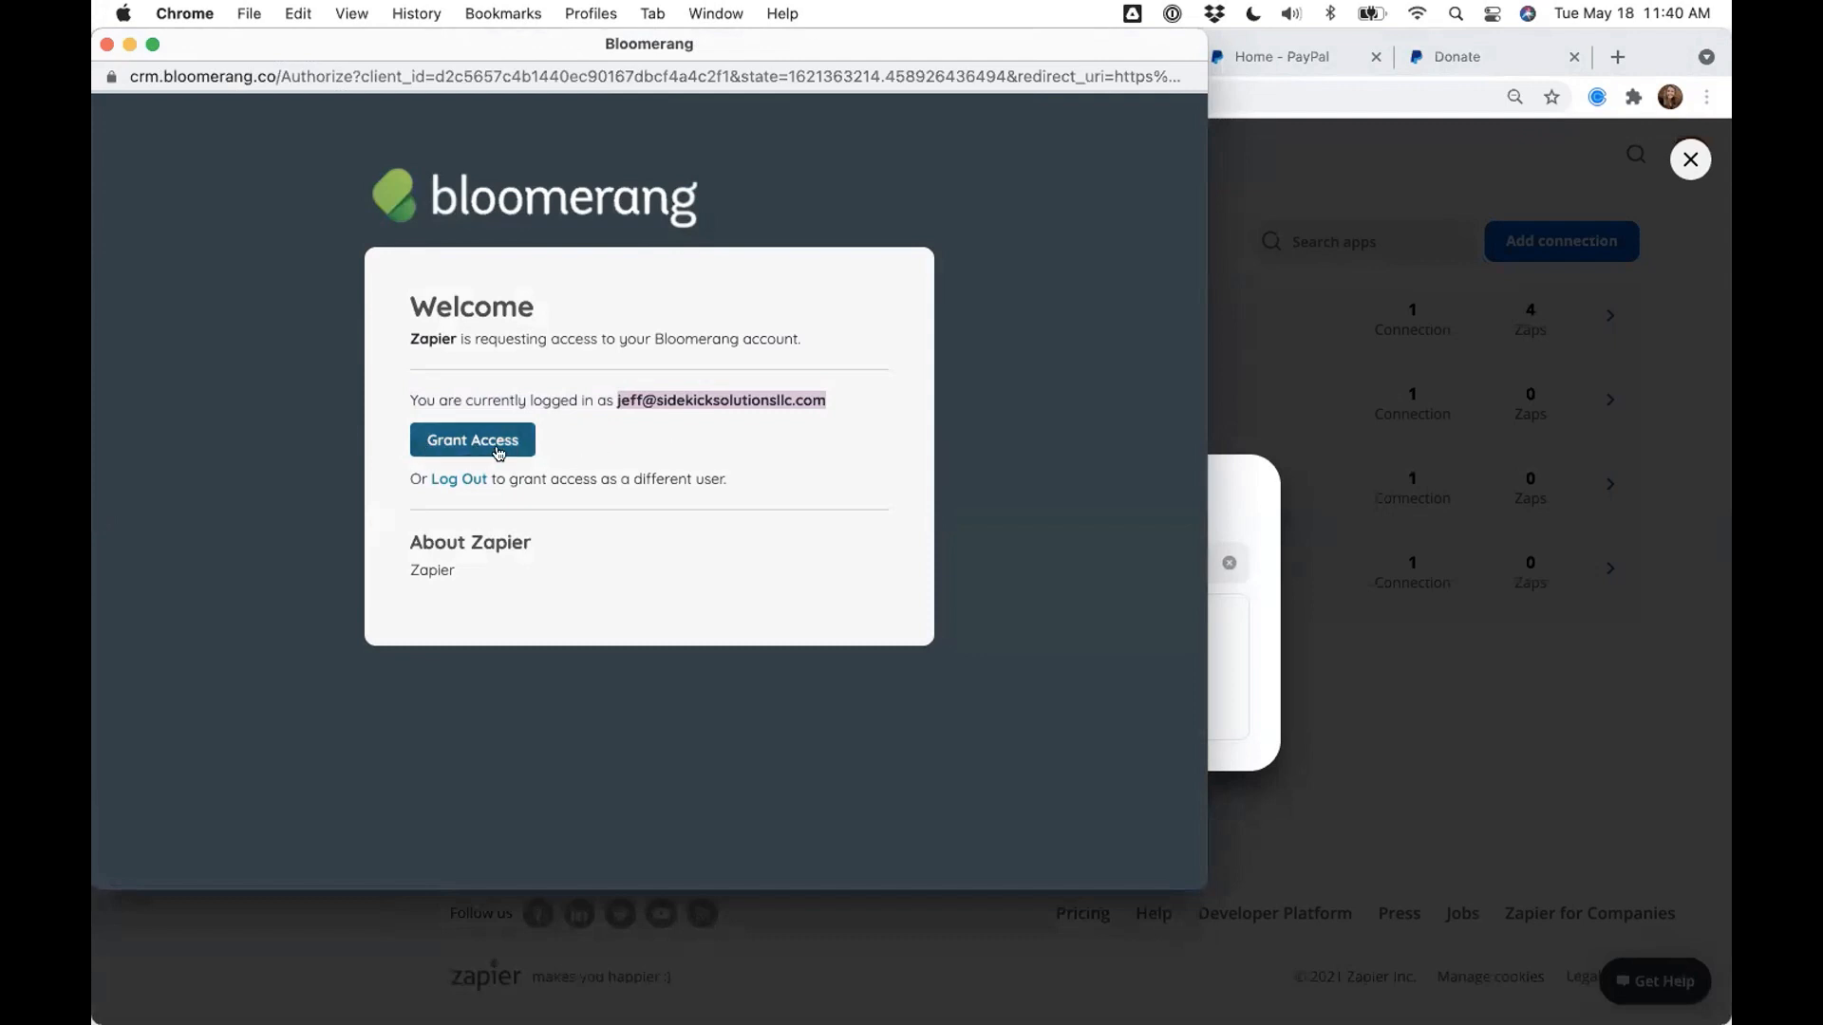
{"action": "left_click", "coordinate": [454, 451]}
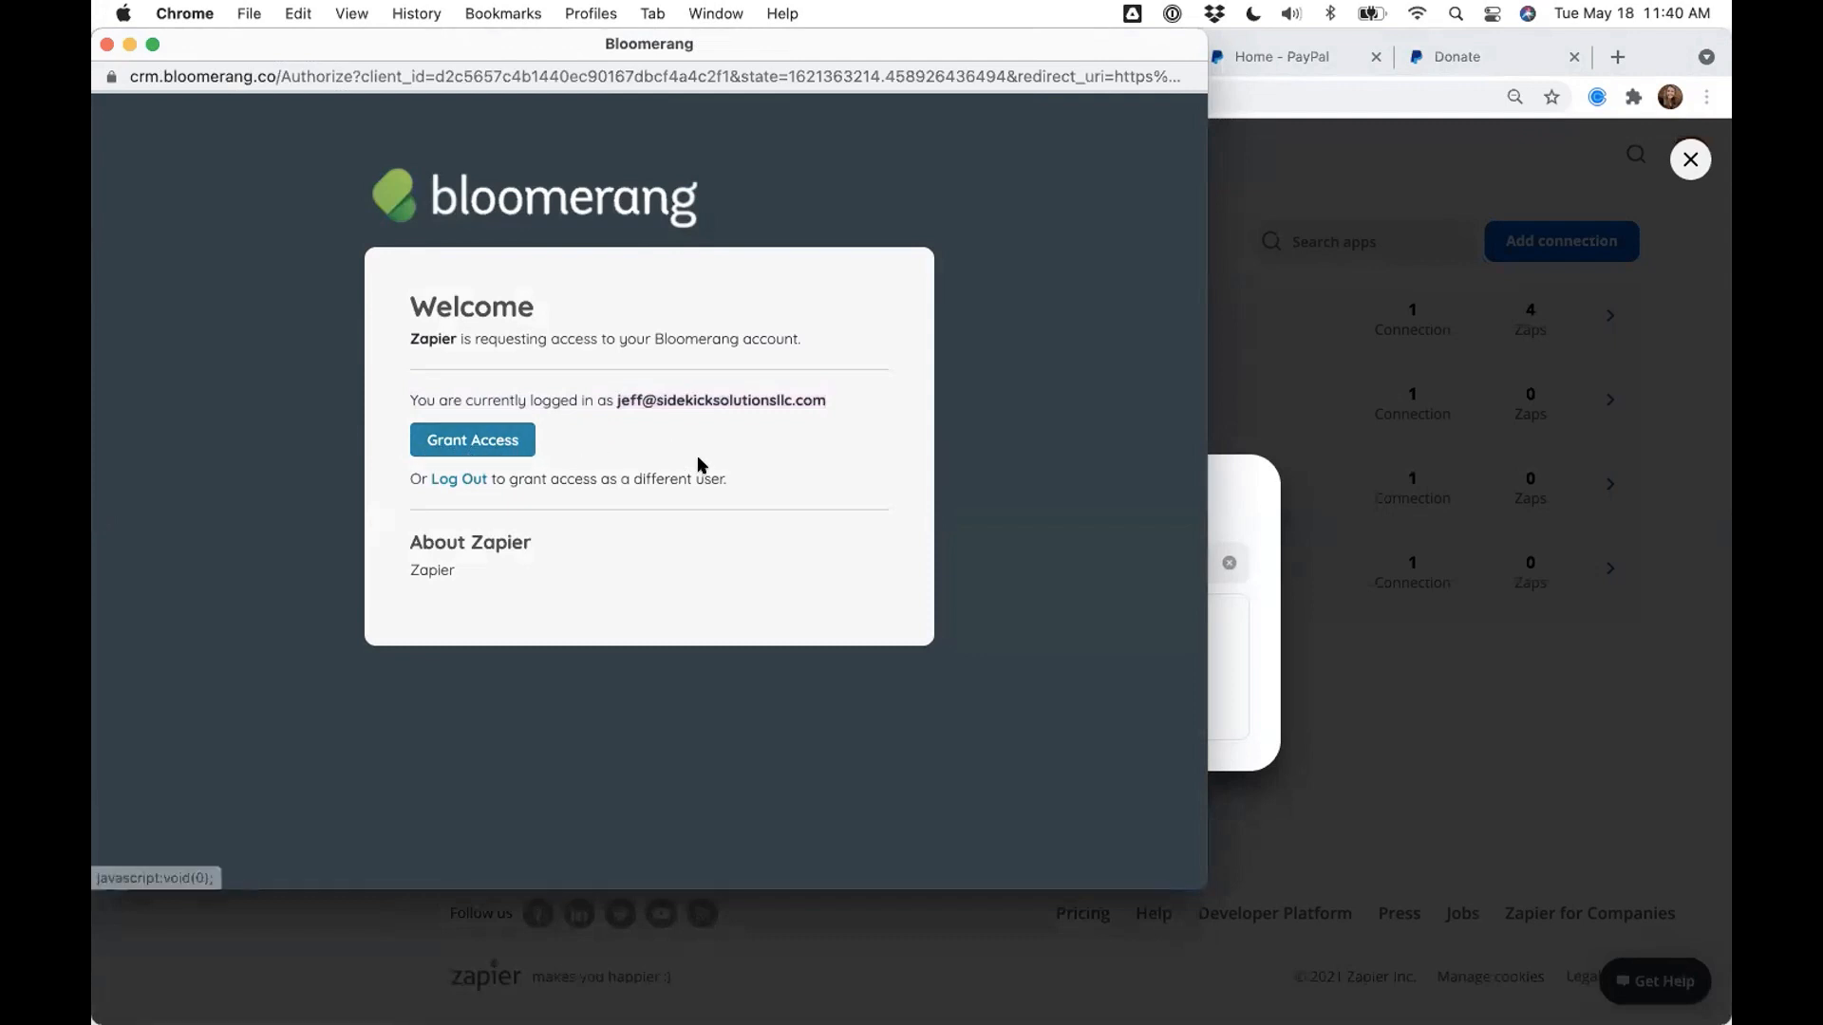
{"action": "left_click_drag", "start_coordinate": [615, 399], "coordinate": [817, 399]}
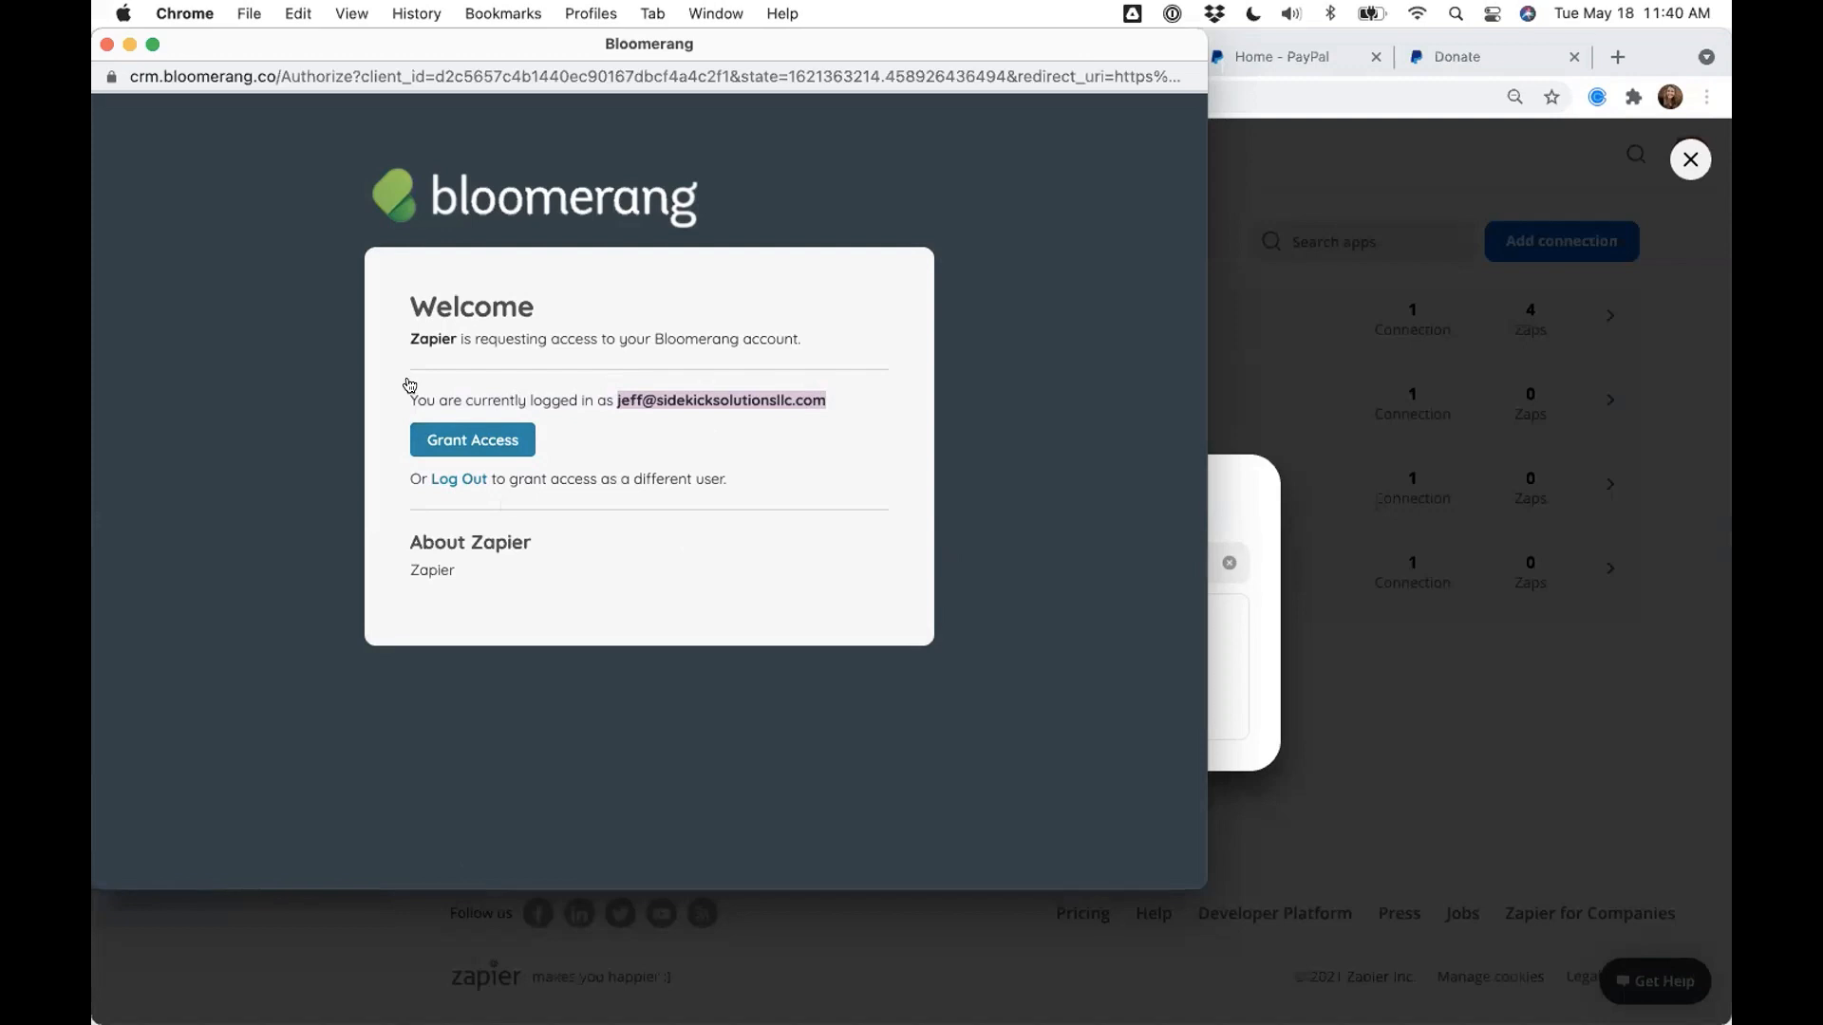
{"action": "left_click", "coordinate": [105, 44]}
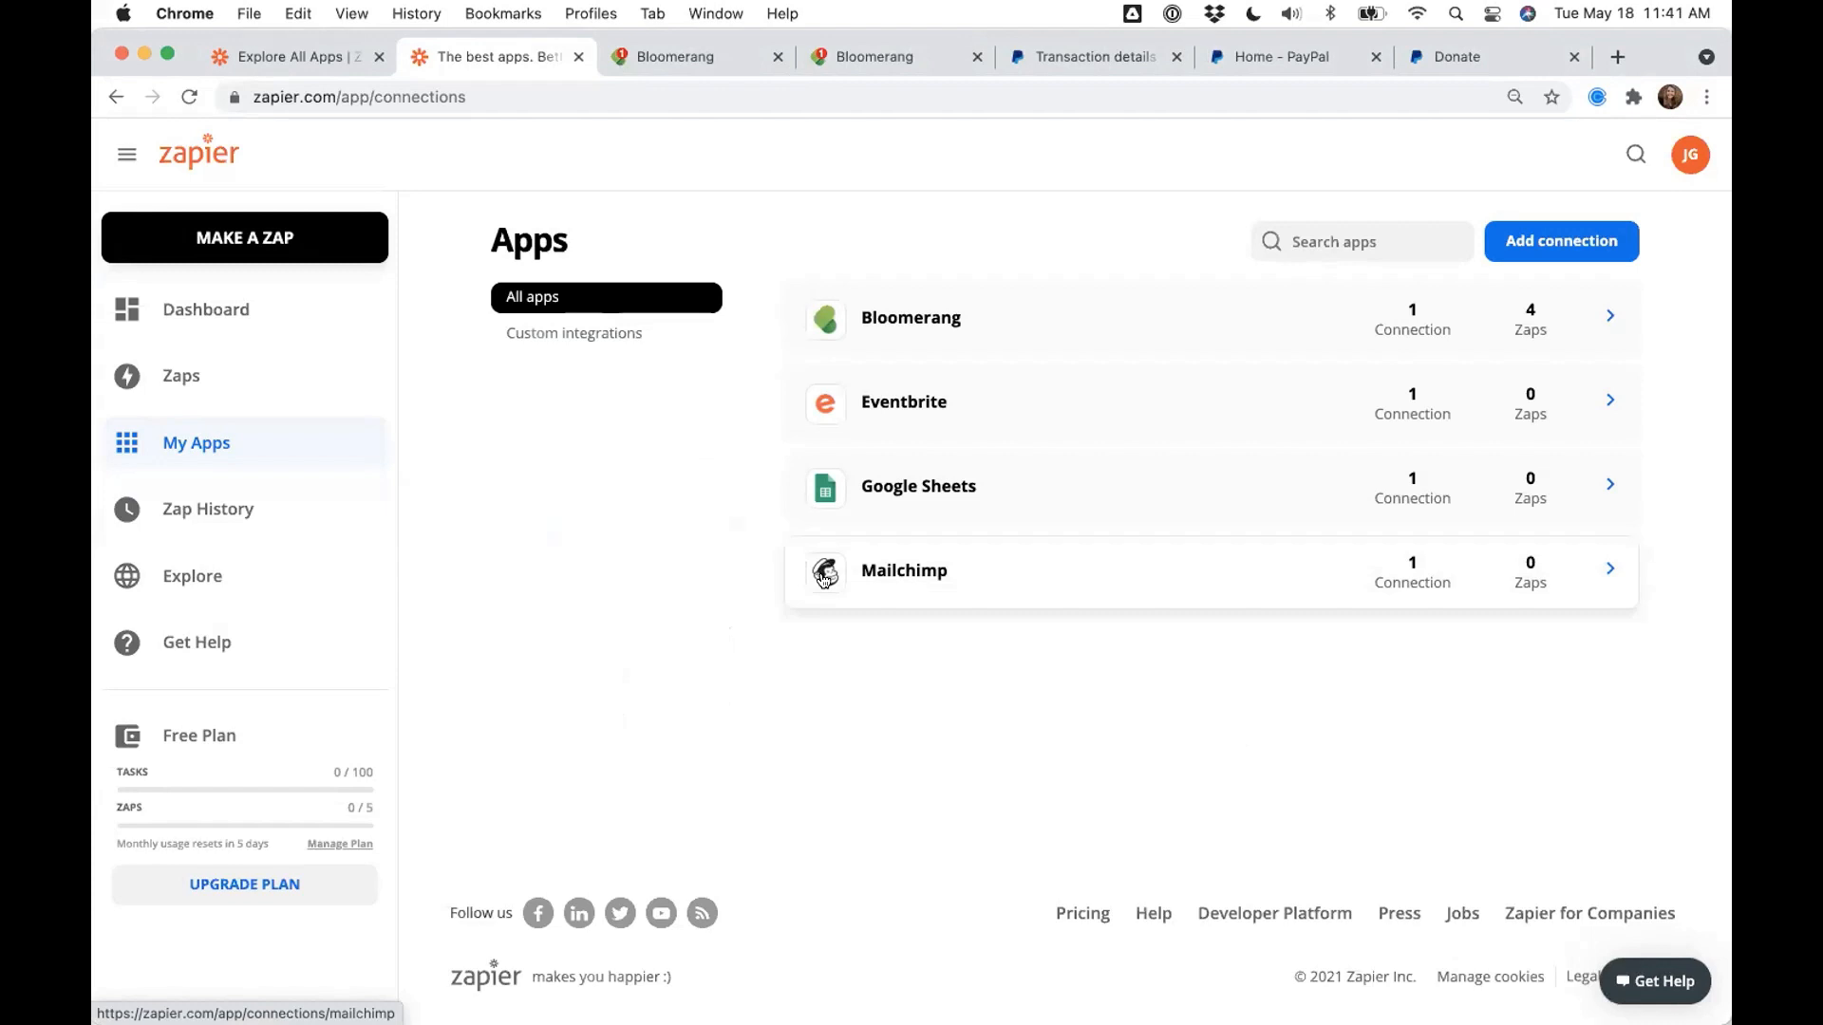
- From the Zaps list, make a new Zap and select PayPal as the trigger app
{"action": "left_click", "coordinate": [273, 388]}
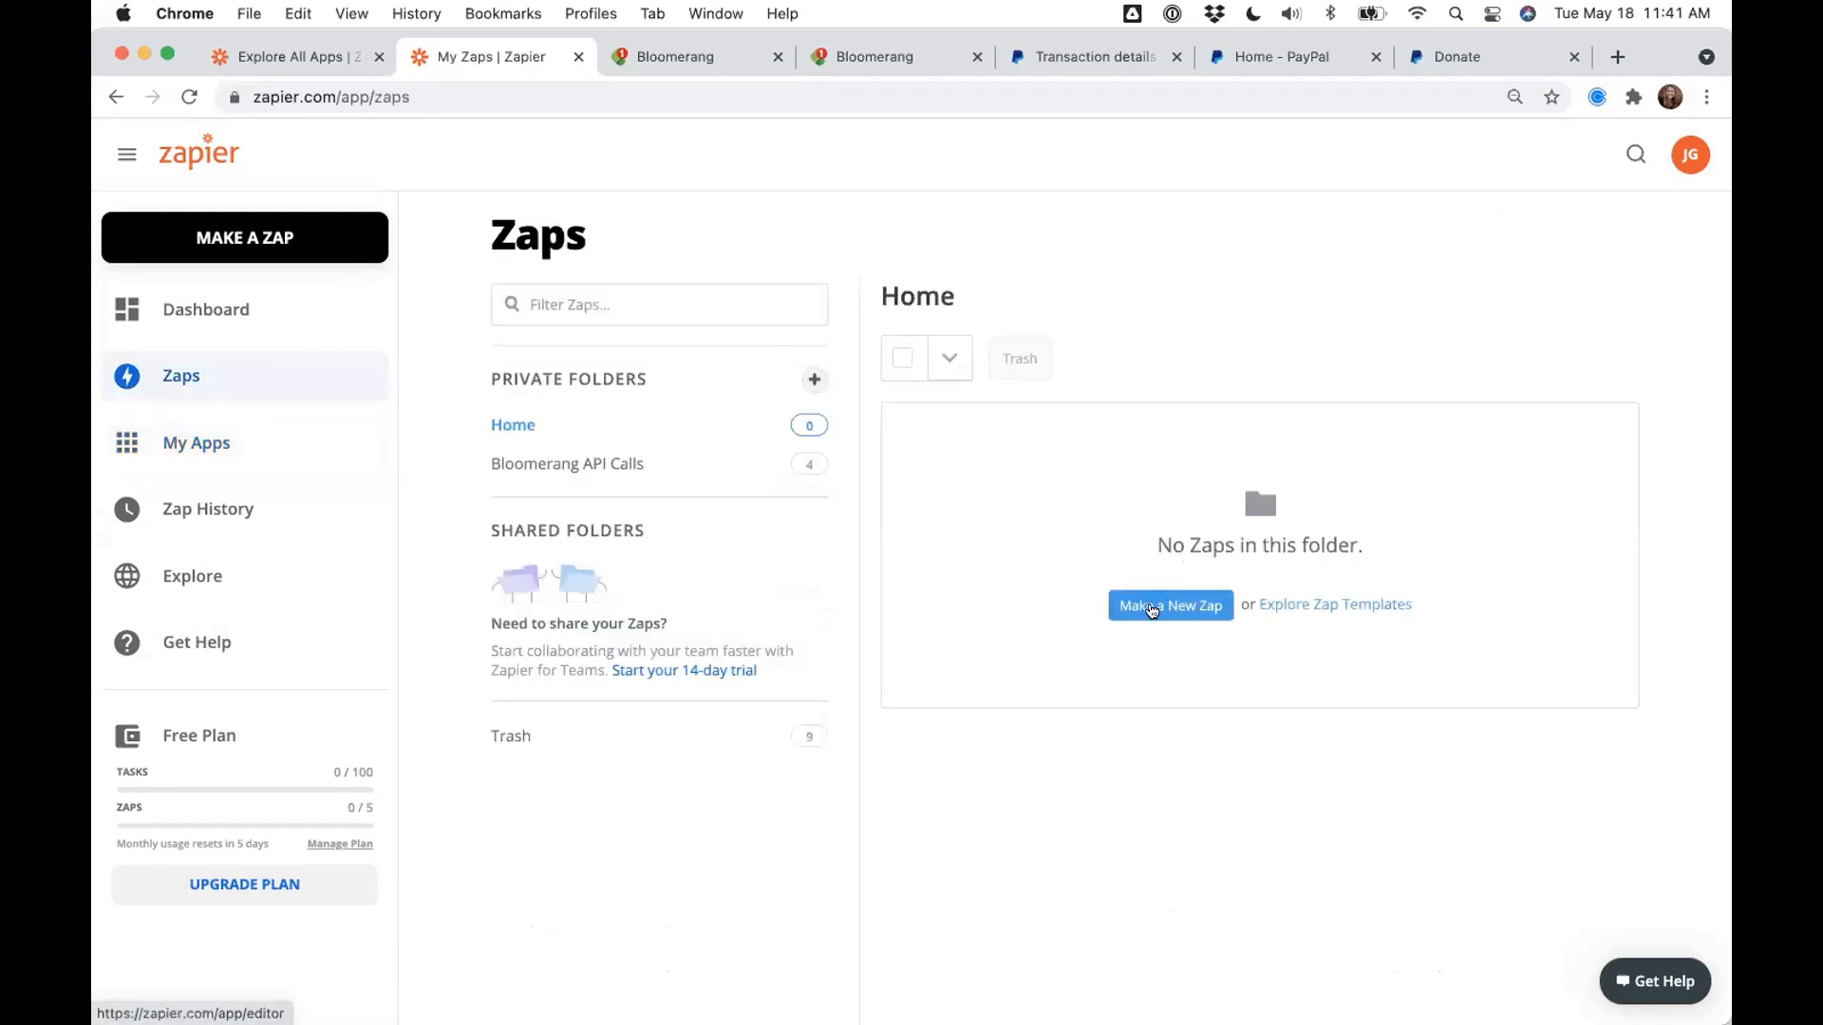
{"action": "left_click", "coordinate": [1144, 614]}
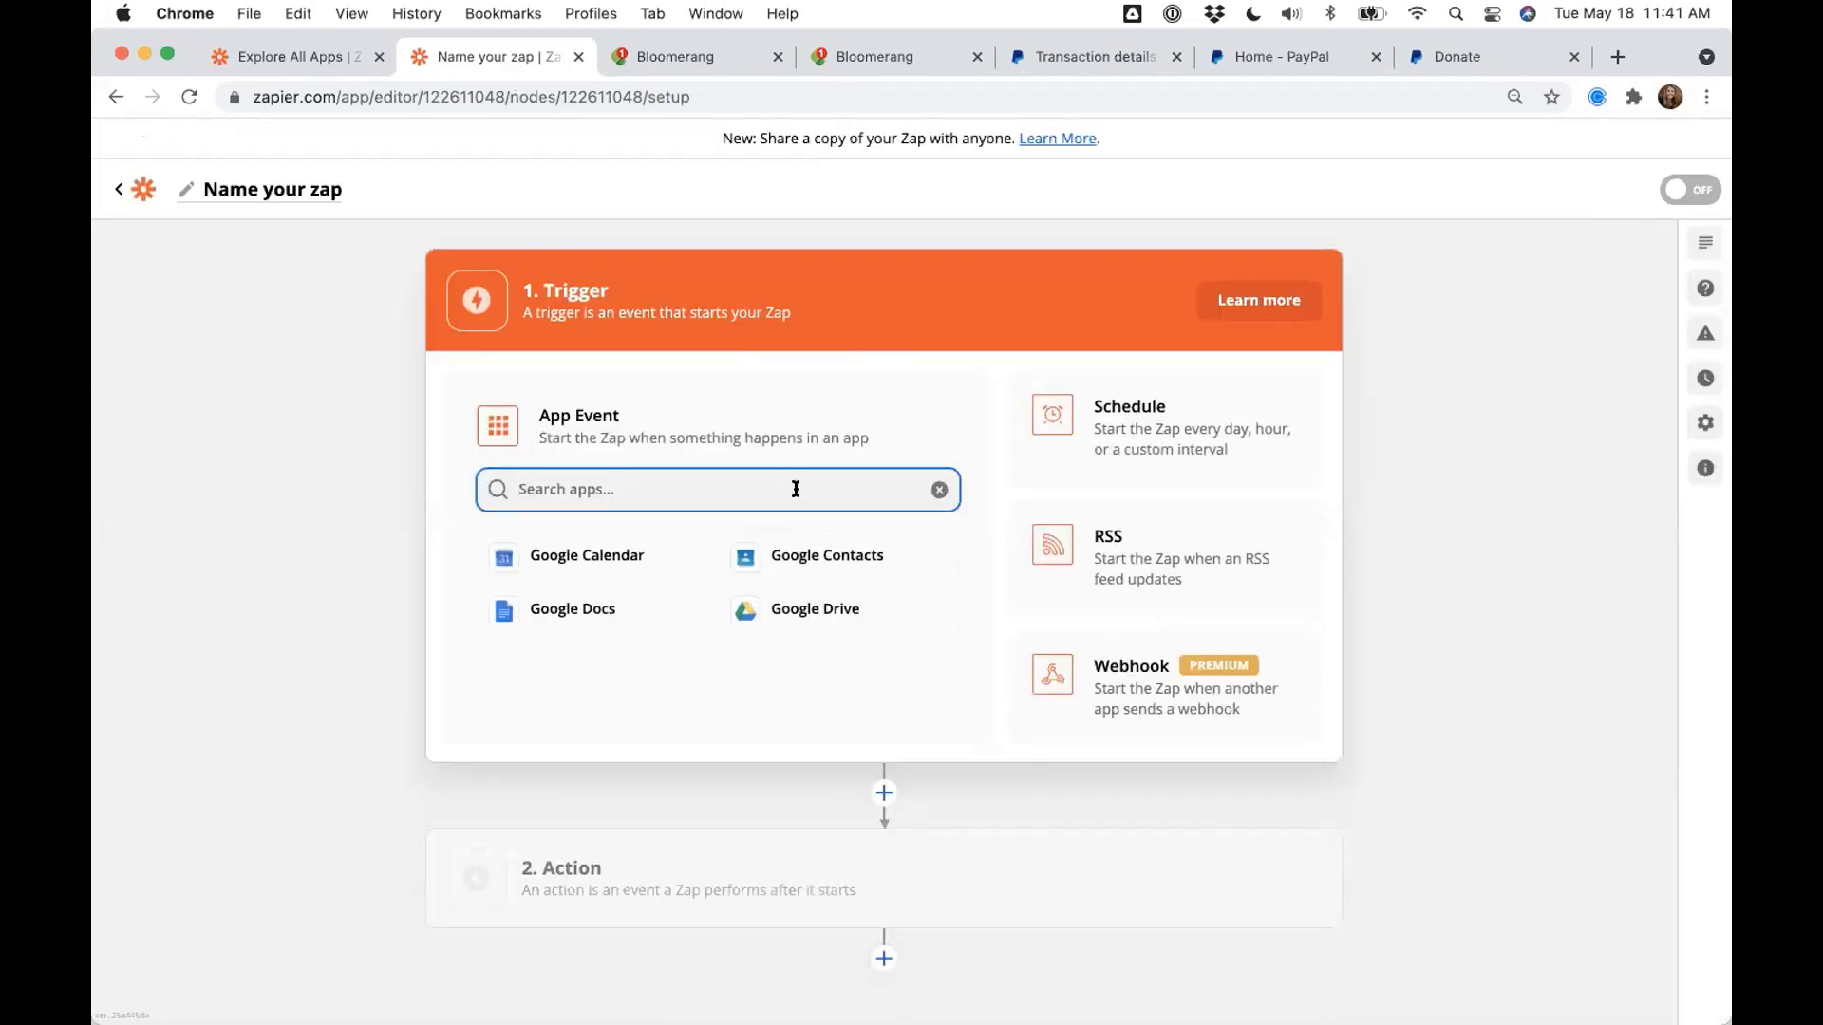
{"action": "type", "text": "PayPal"}
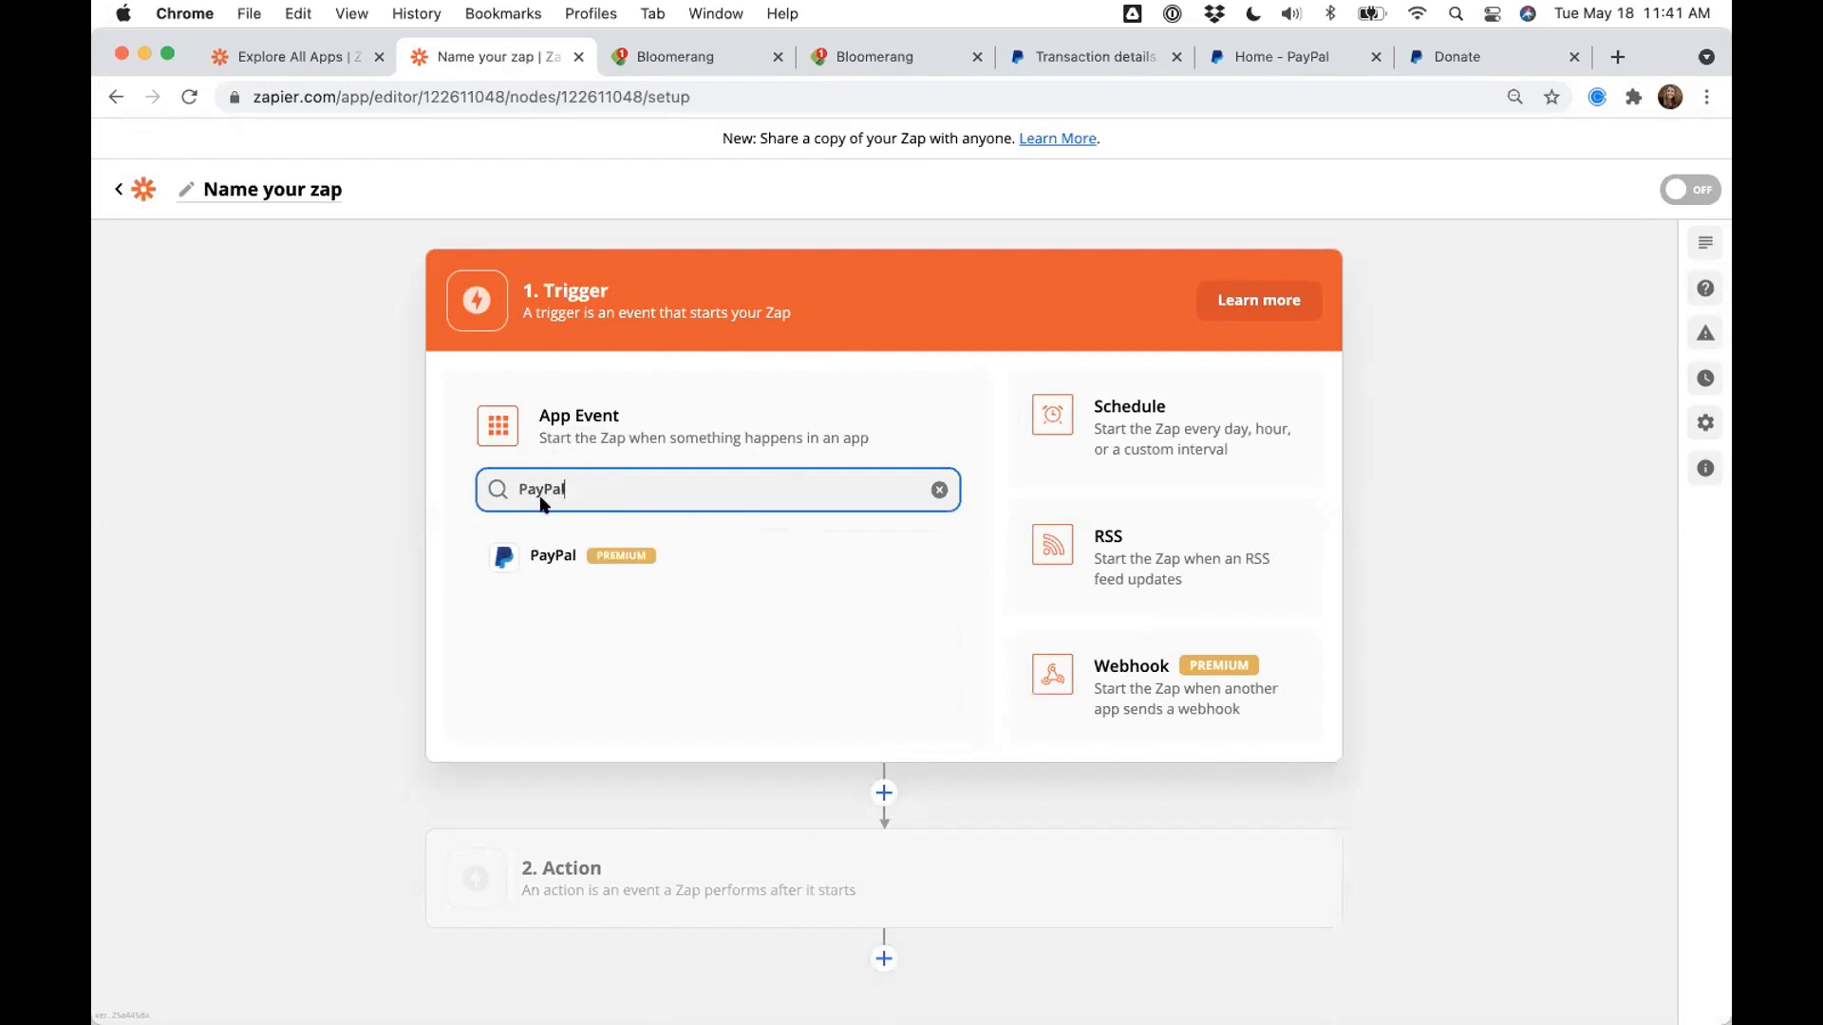
{"action": "left_click", "coordinate": [542, 561]}
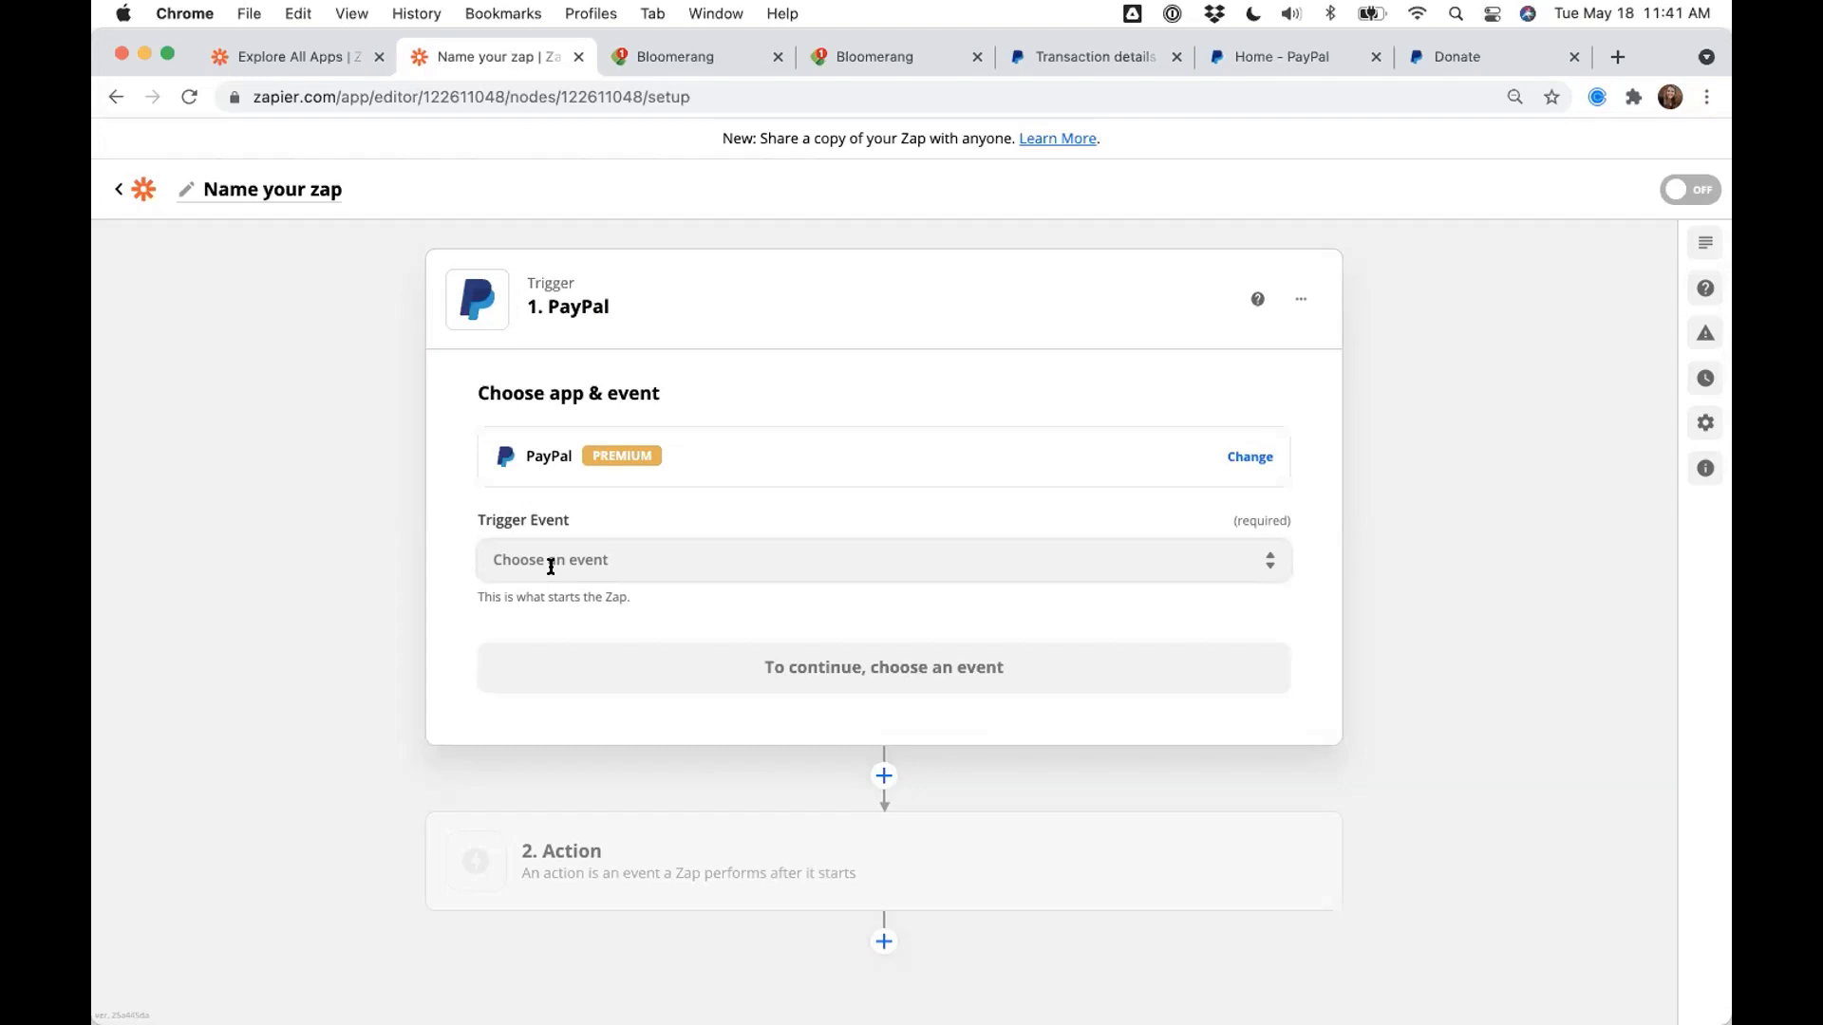
- Choose Successful Sale as the PayPal trigger event and continue to the webhook step
{"action": "left_click", "coordinate": [667, 557]}
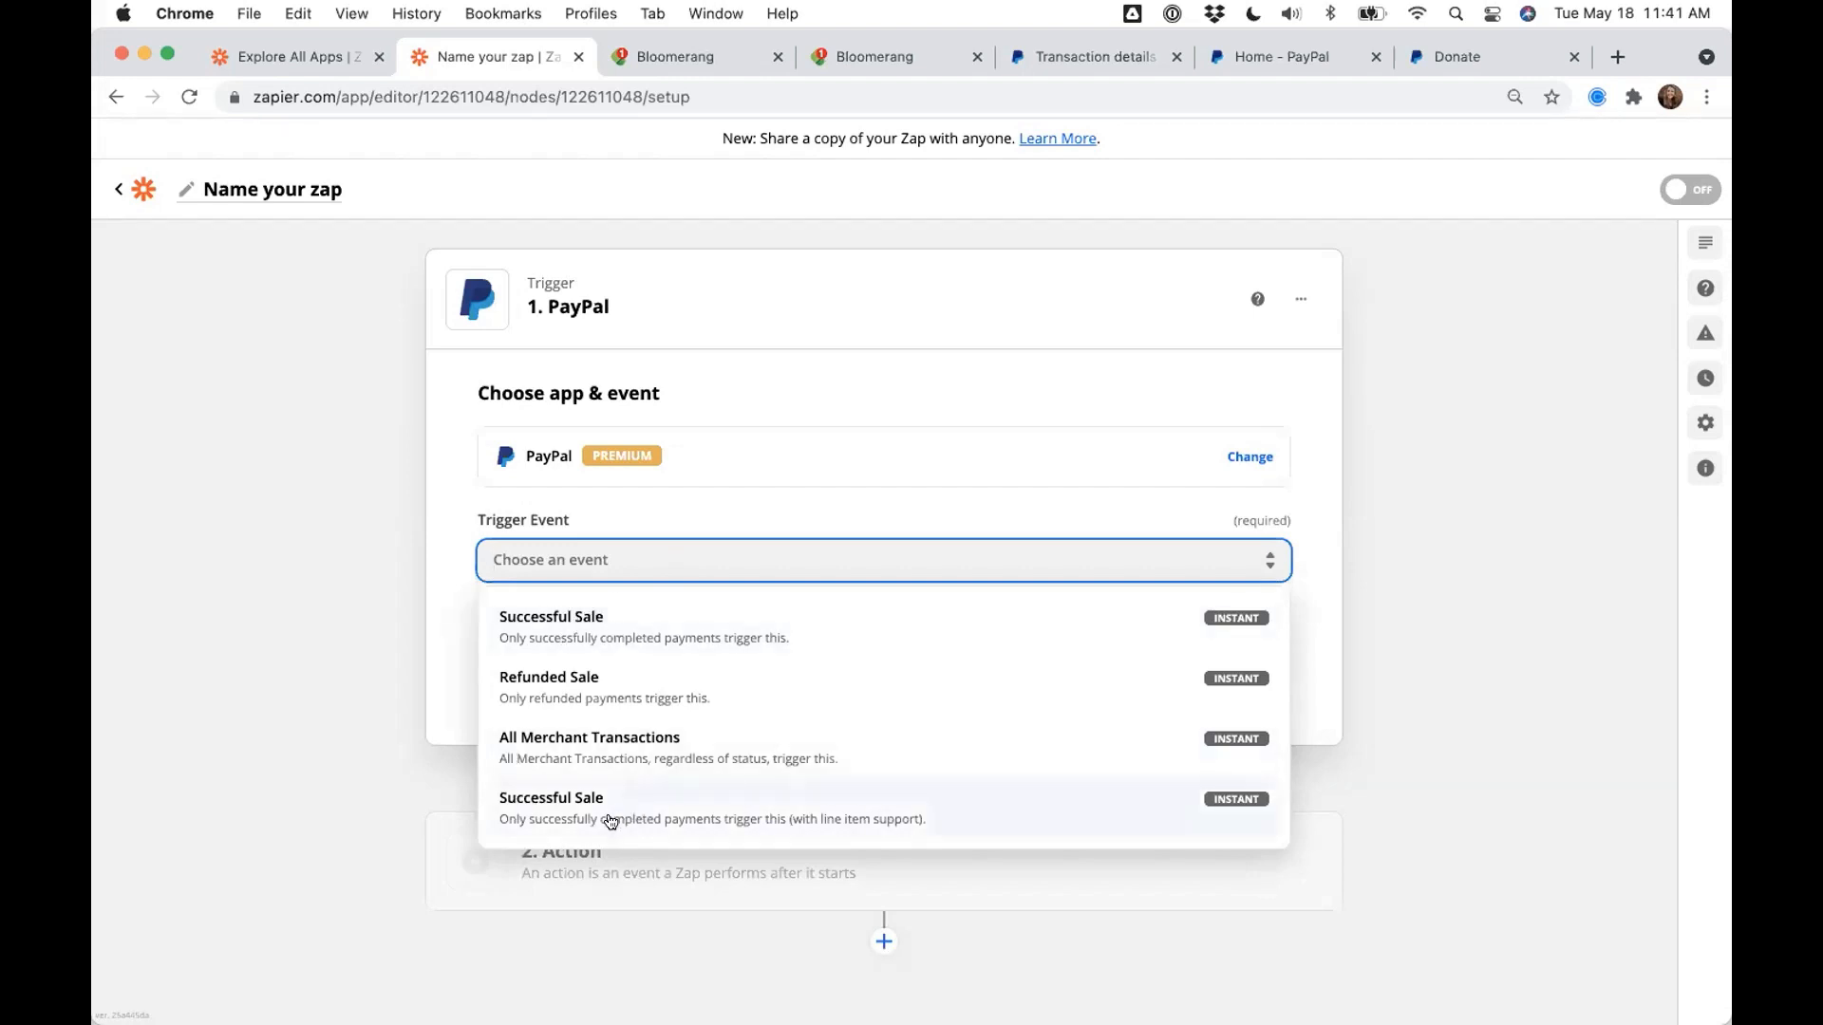
{"action": "left_click", "coordinate": [565, 628]}
{"action": "left_click", "coordinate": [611, 671]}
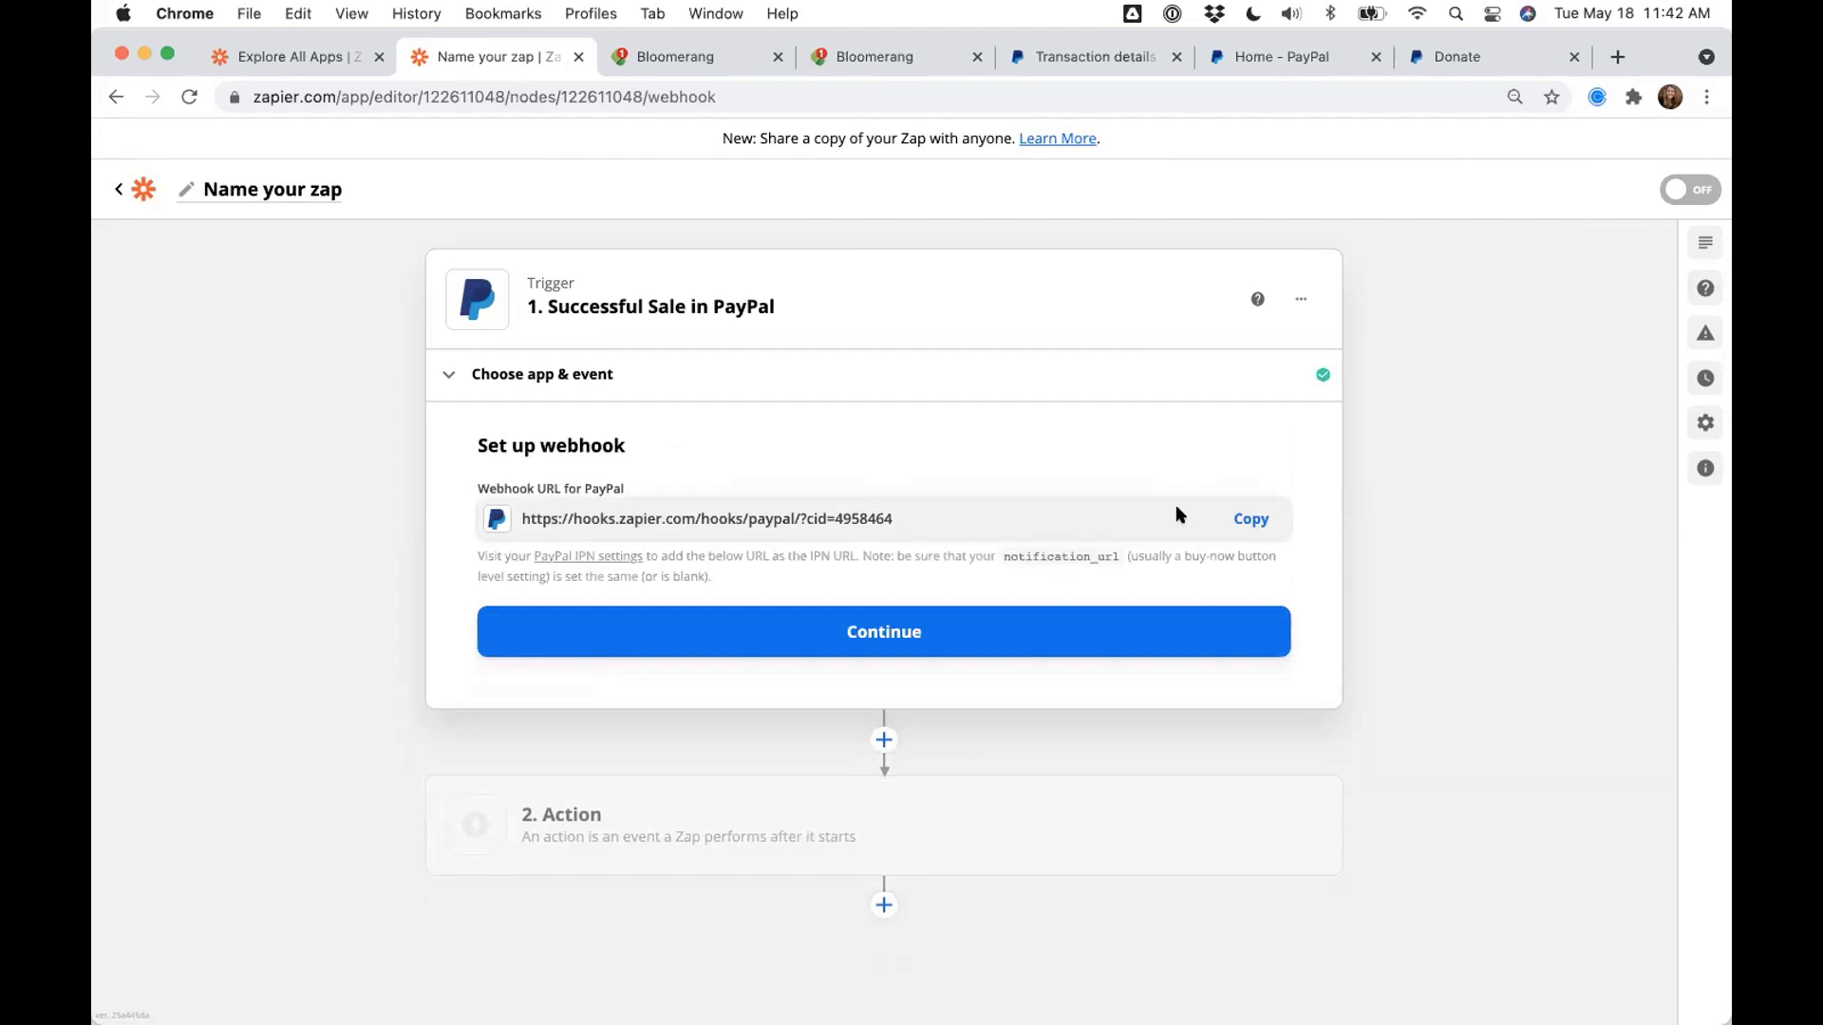
- Copy the Zapier PayPal webhook URL and open the PayPal IPN settings link in a new tab
{"action": "left_click", "coordinate": [1222, 525]}
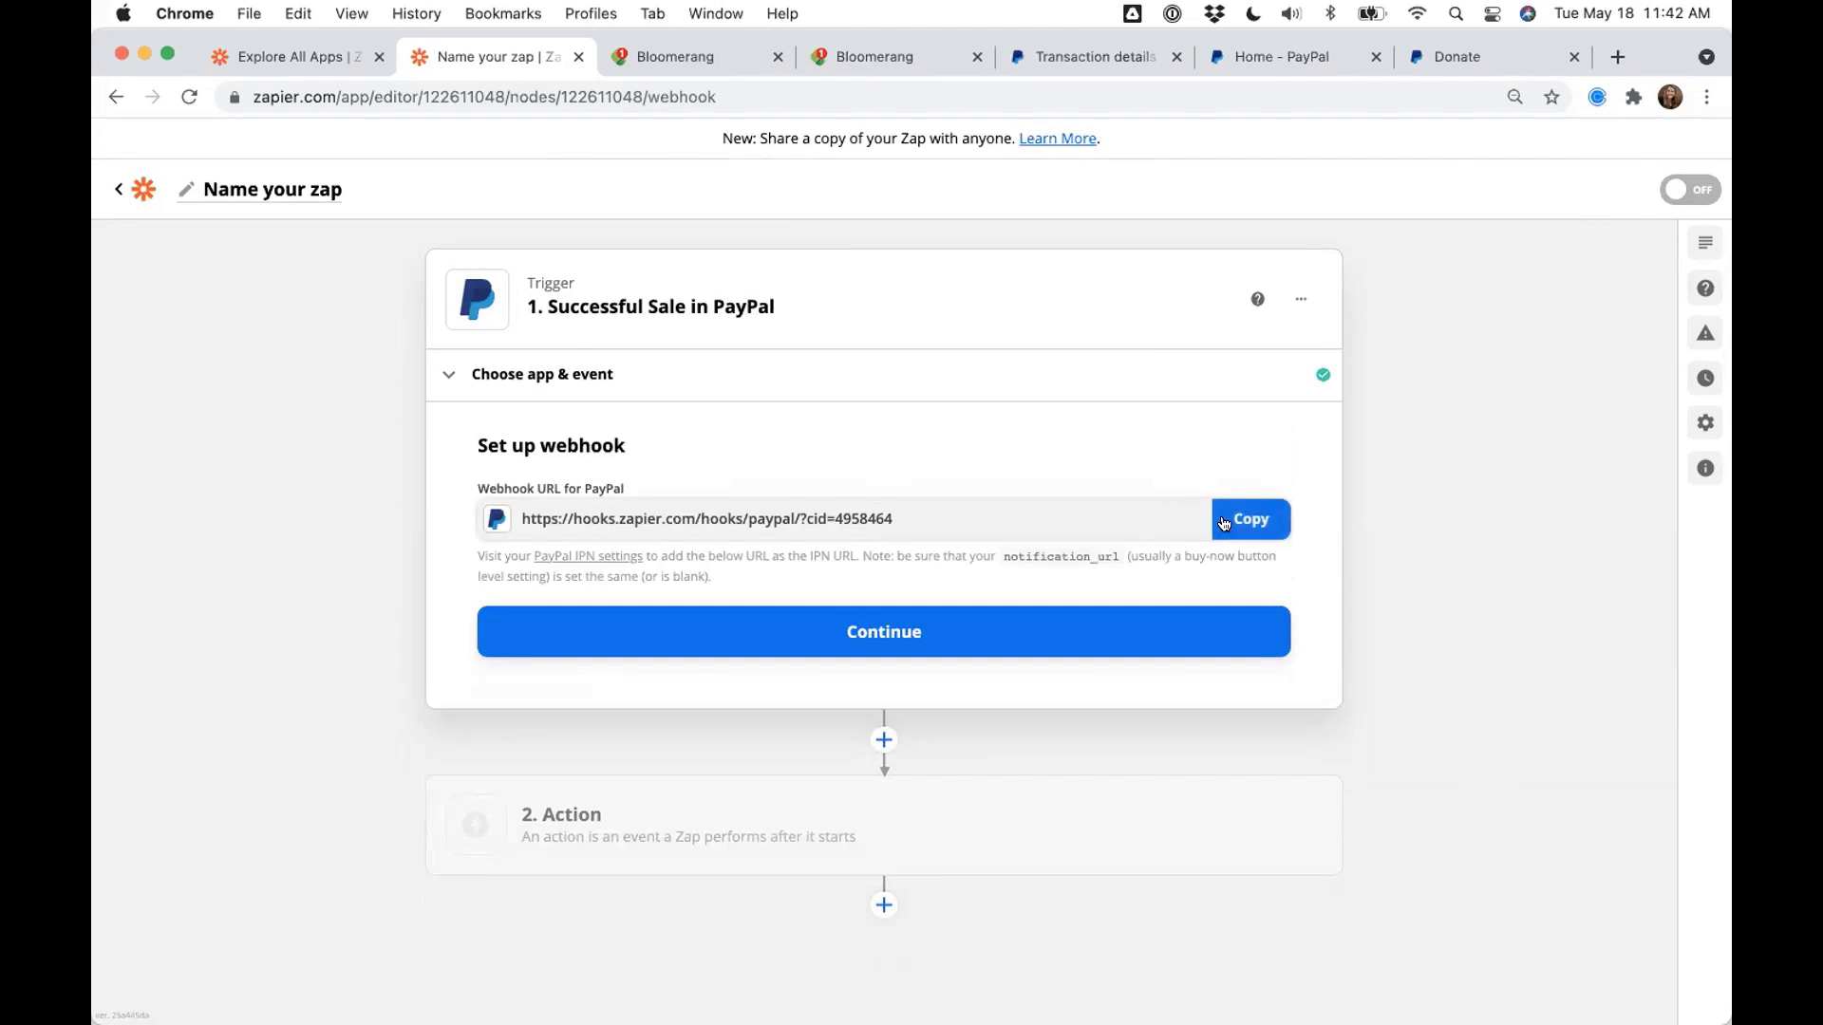
{"action": "left_click", "coordinate": [1224, 524]}
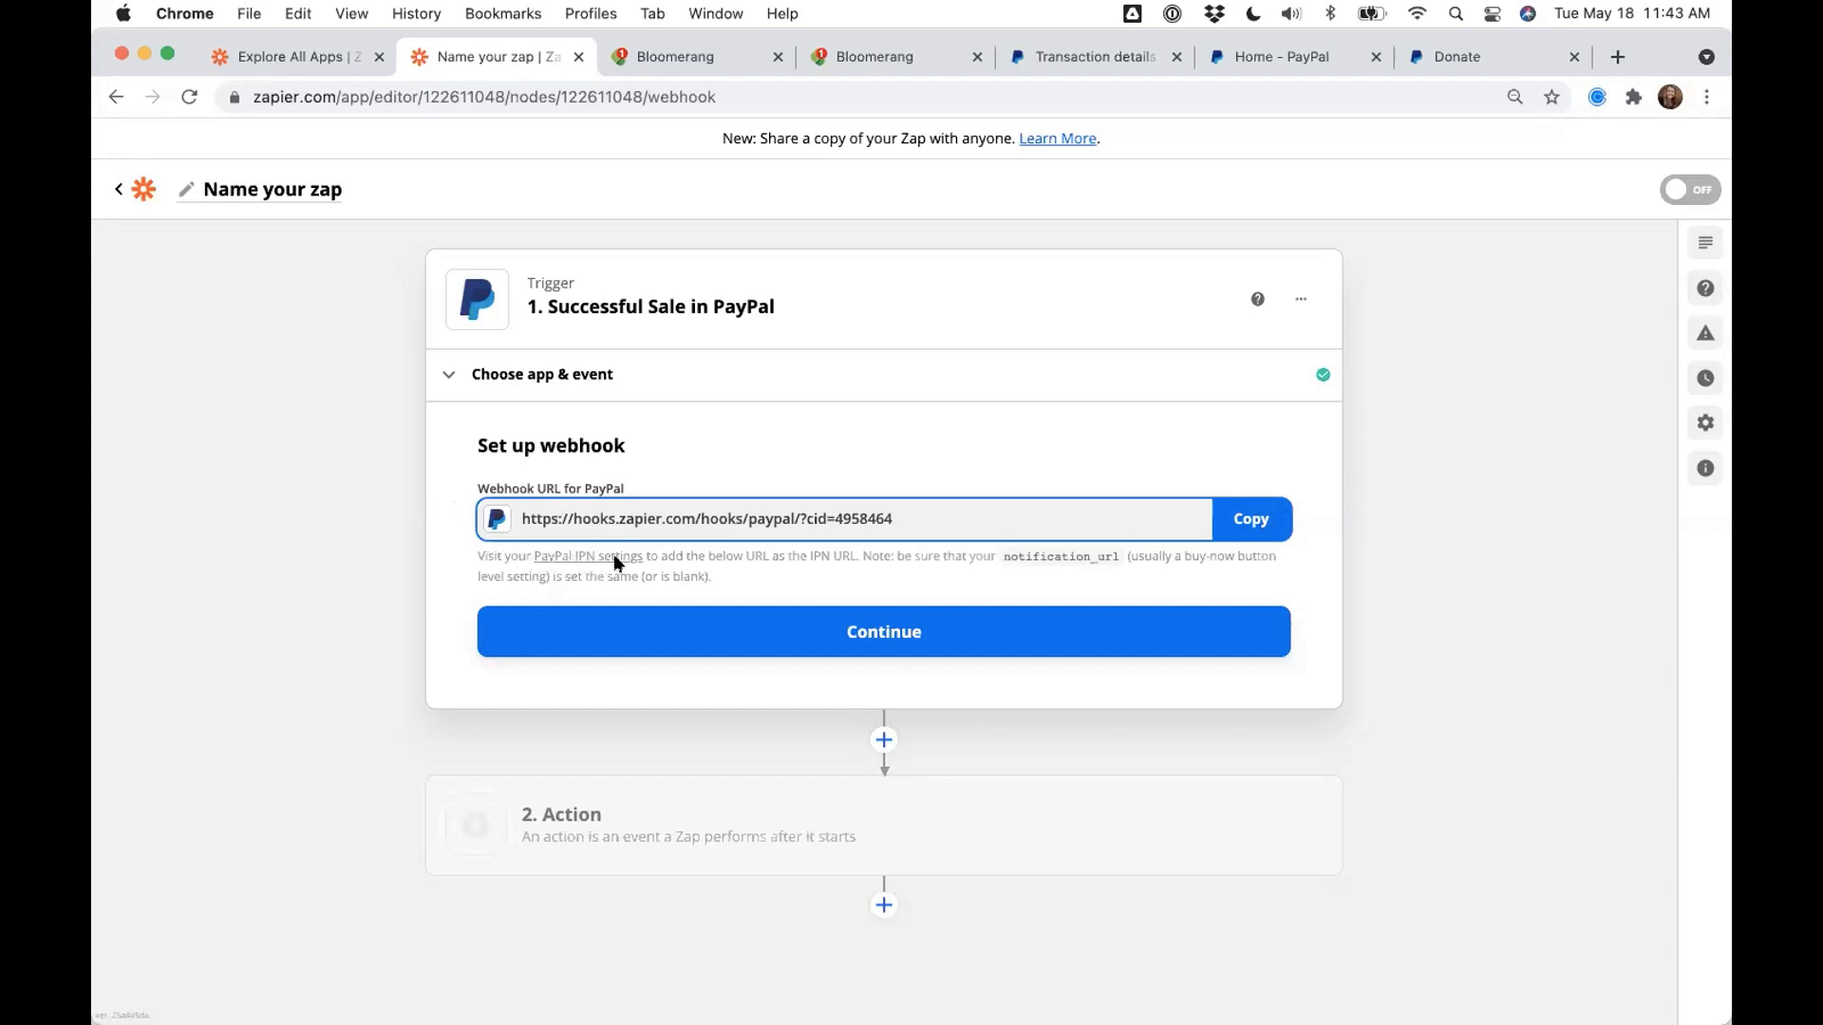
{"action": "left_click", "coordinate": [560, 558]}
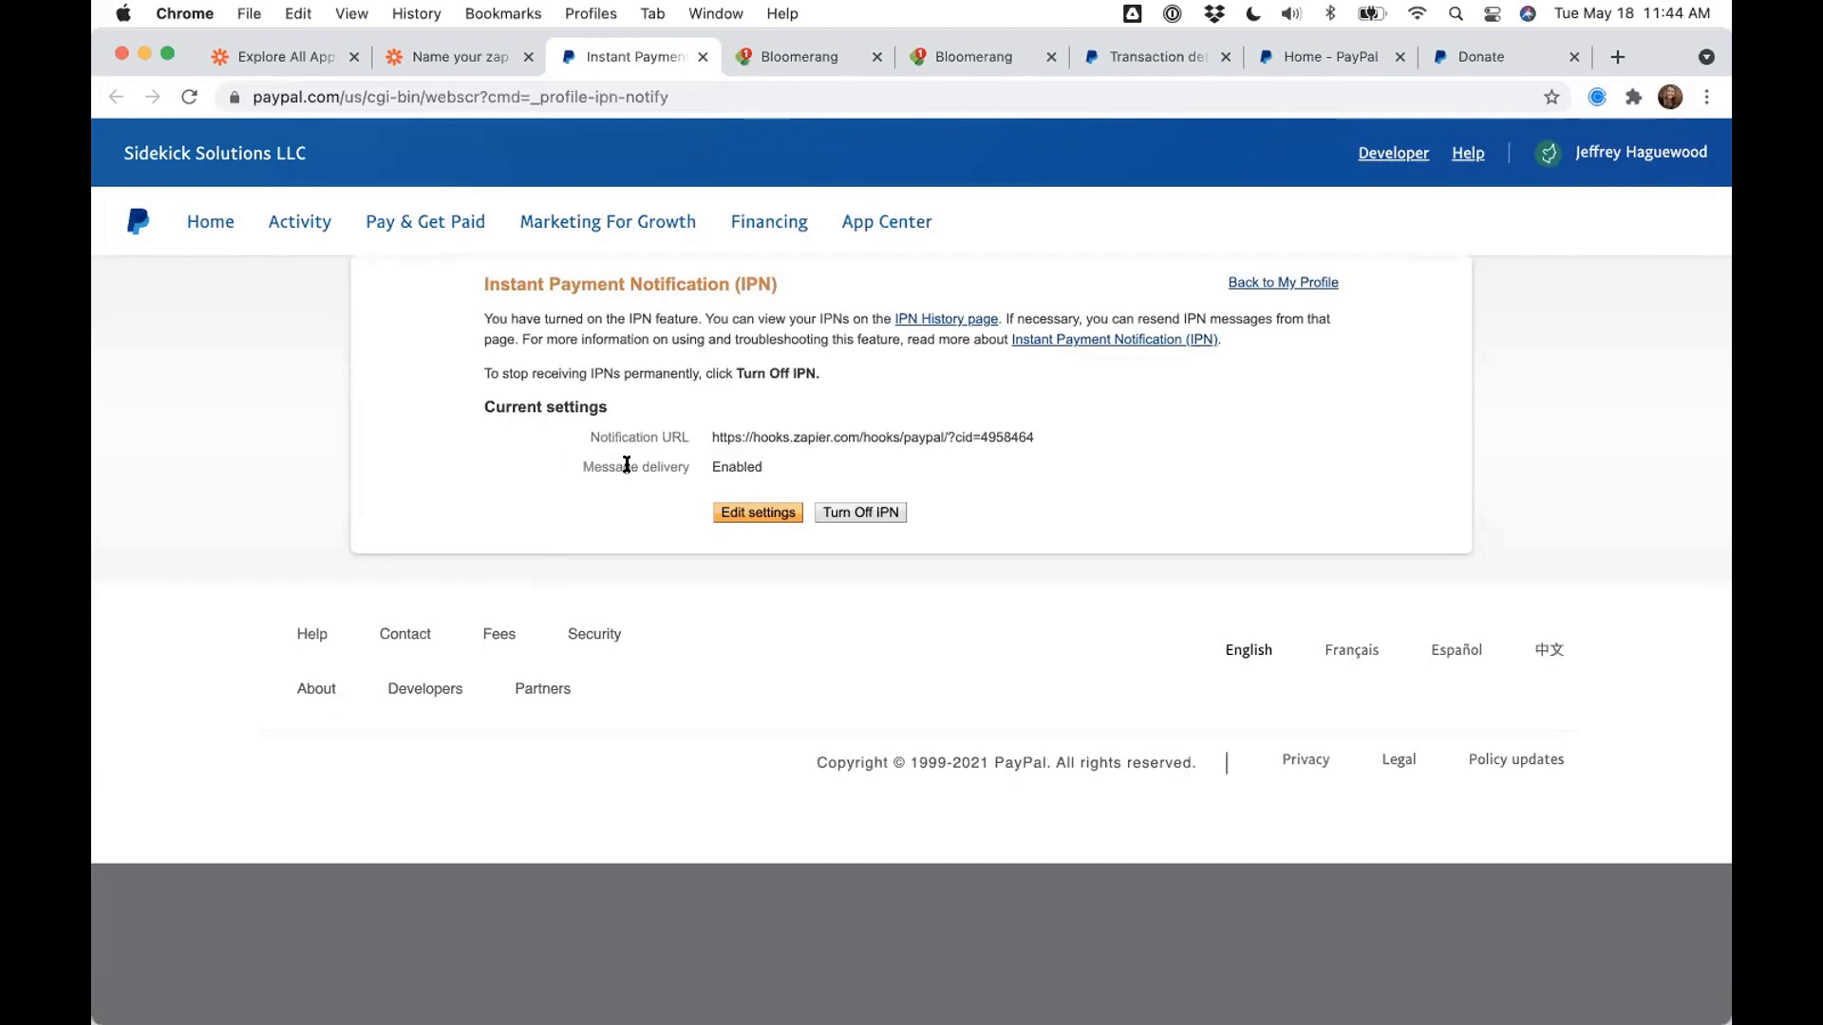
- Edit PayPal's IPN settings so the Zapier webhook is the Notification URL with IPN messages Enabled
{"action": "left_click", "coordinate": [743, 508]}
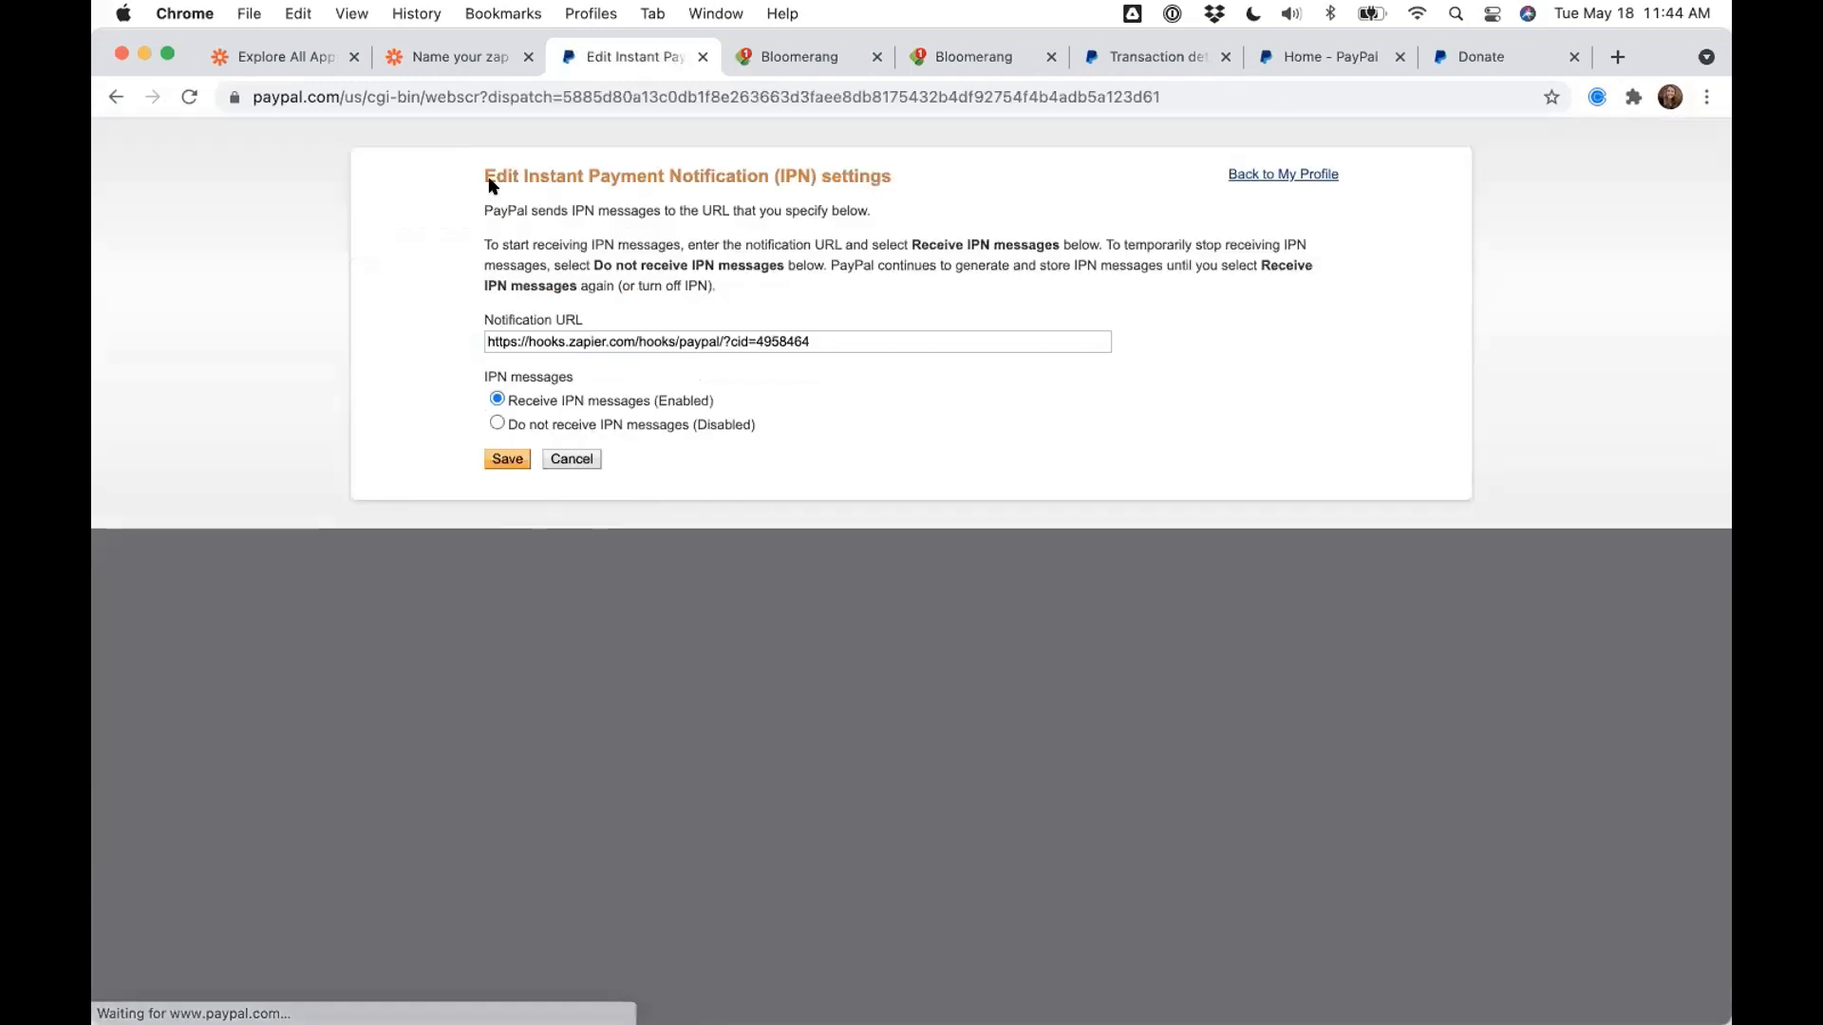
{"action": "left_click_drag", "start_coordinate": [824, 448], "coordinate": [621, 423]}
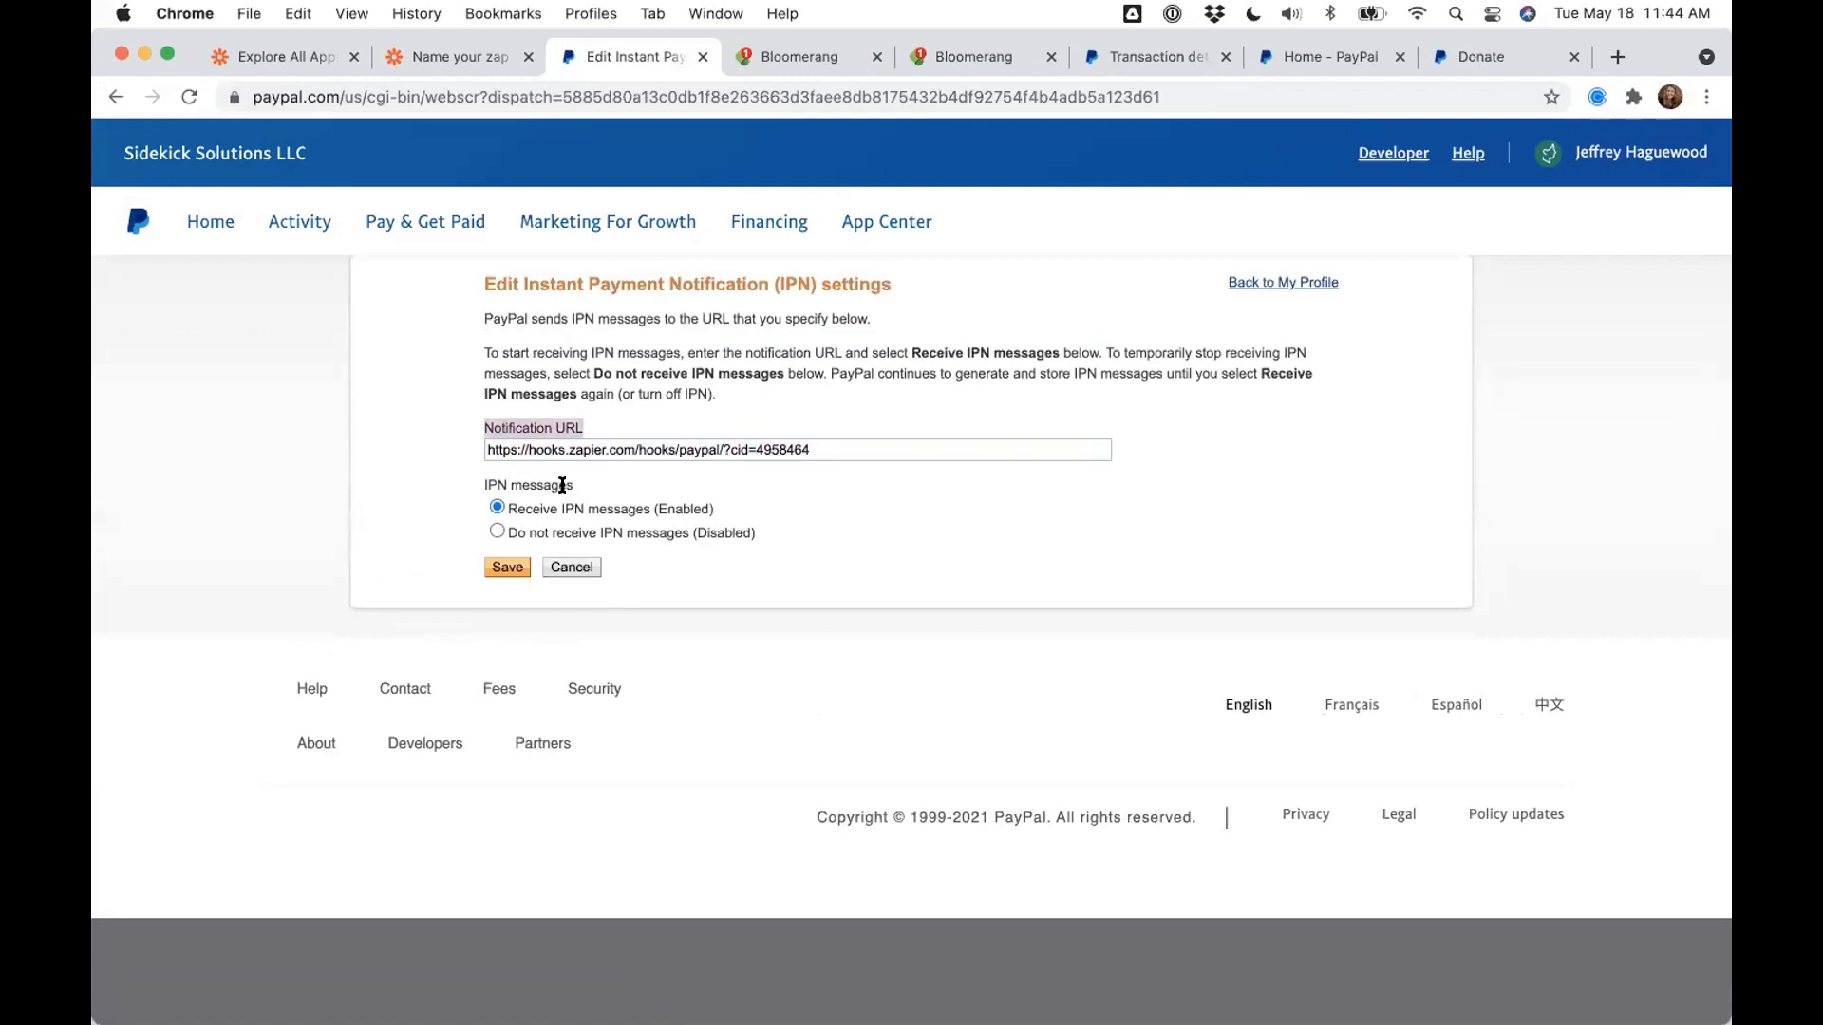
{"action": "left_click_drag", "start_coordinate": [508, 510], "coordinate": [716, 510]}
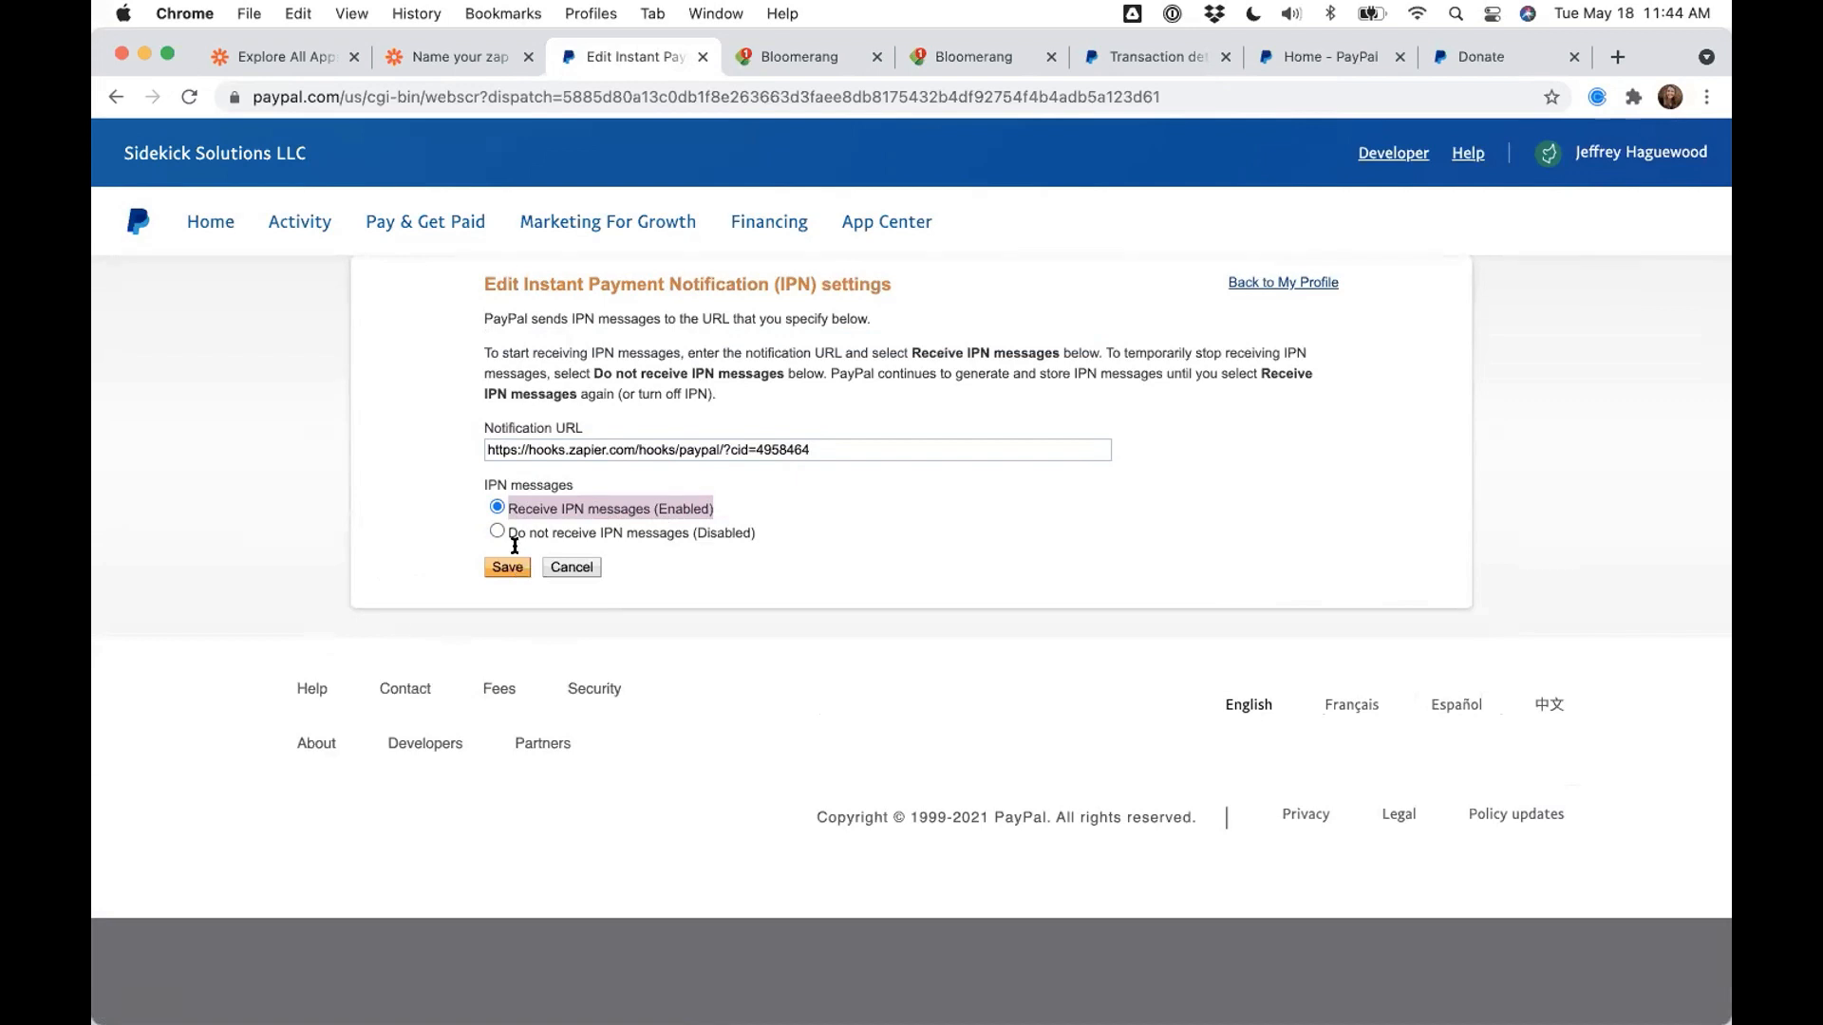
{"action": "left_click_drag", "start_coordinate": [481, 427], "coordinate": [576, 424]}
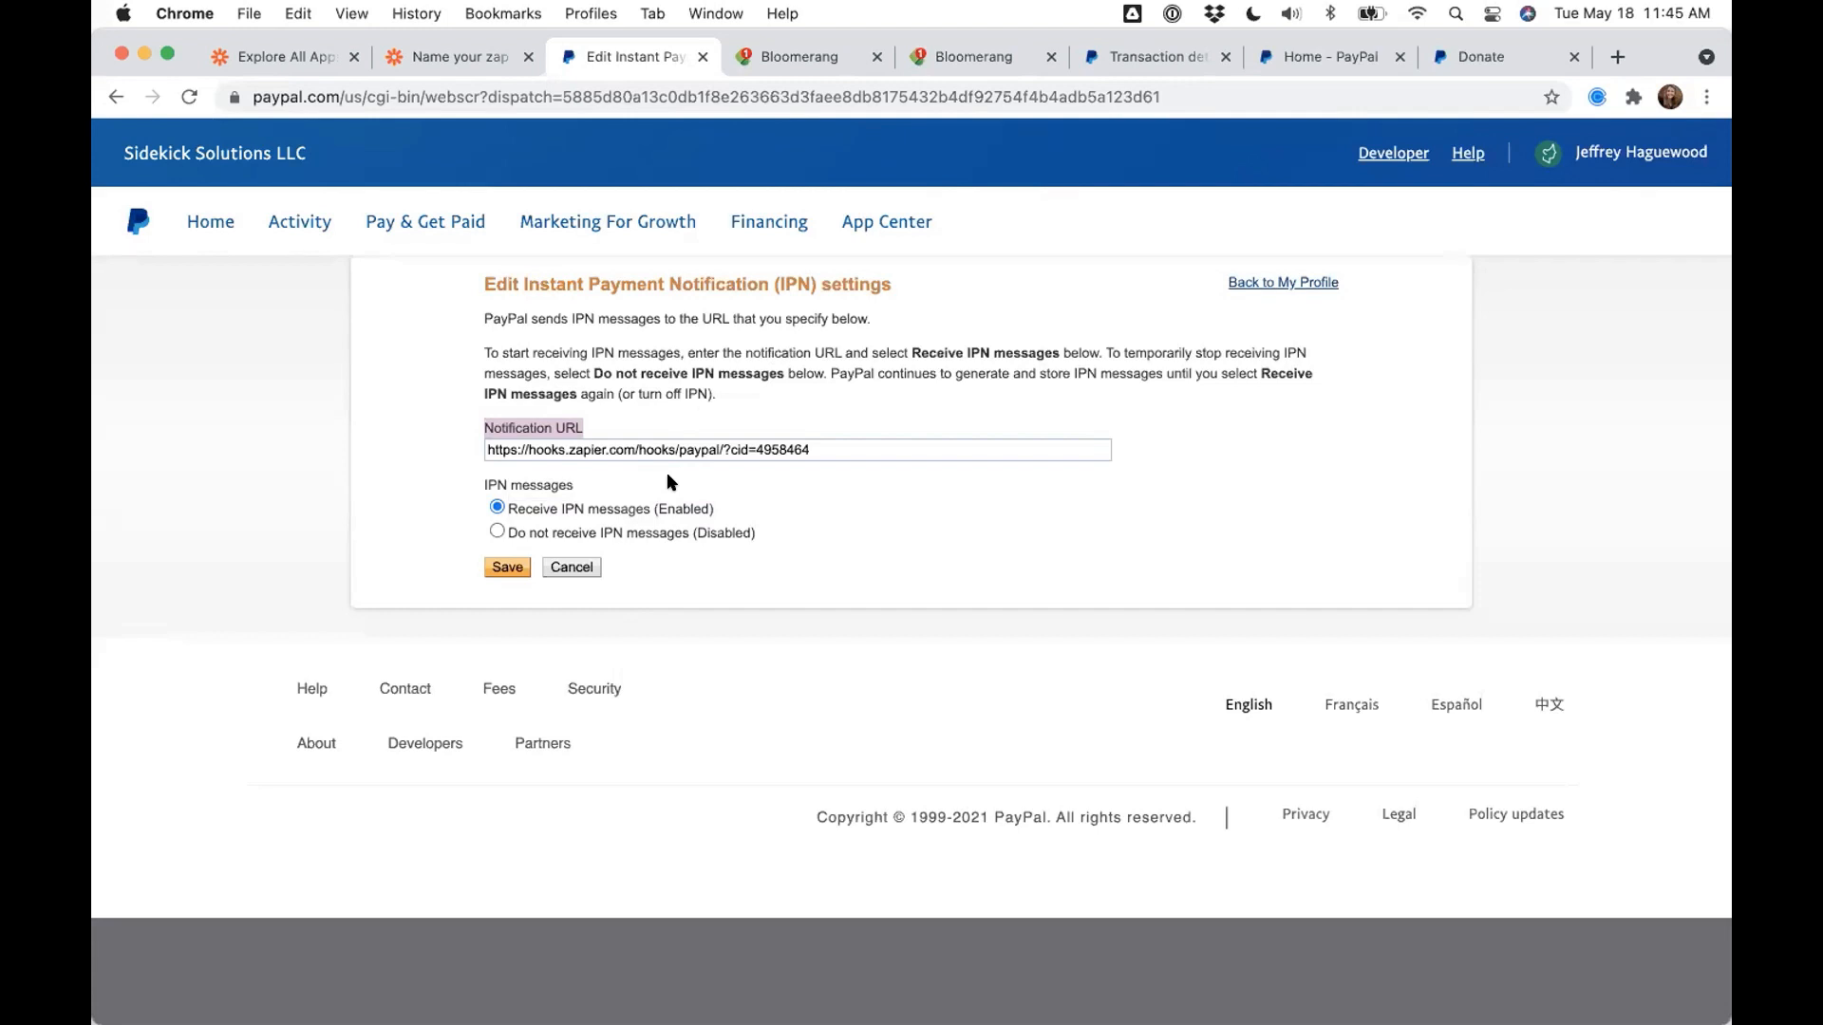
{"action": "left_click_drag", "start_coordinate": [809, 449], "coordinate": [441, 457]}
{"action": "left_click", "coordinate": [441, 456]}
{"action": "left_click", "coordinate": [465, 454]}
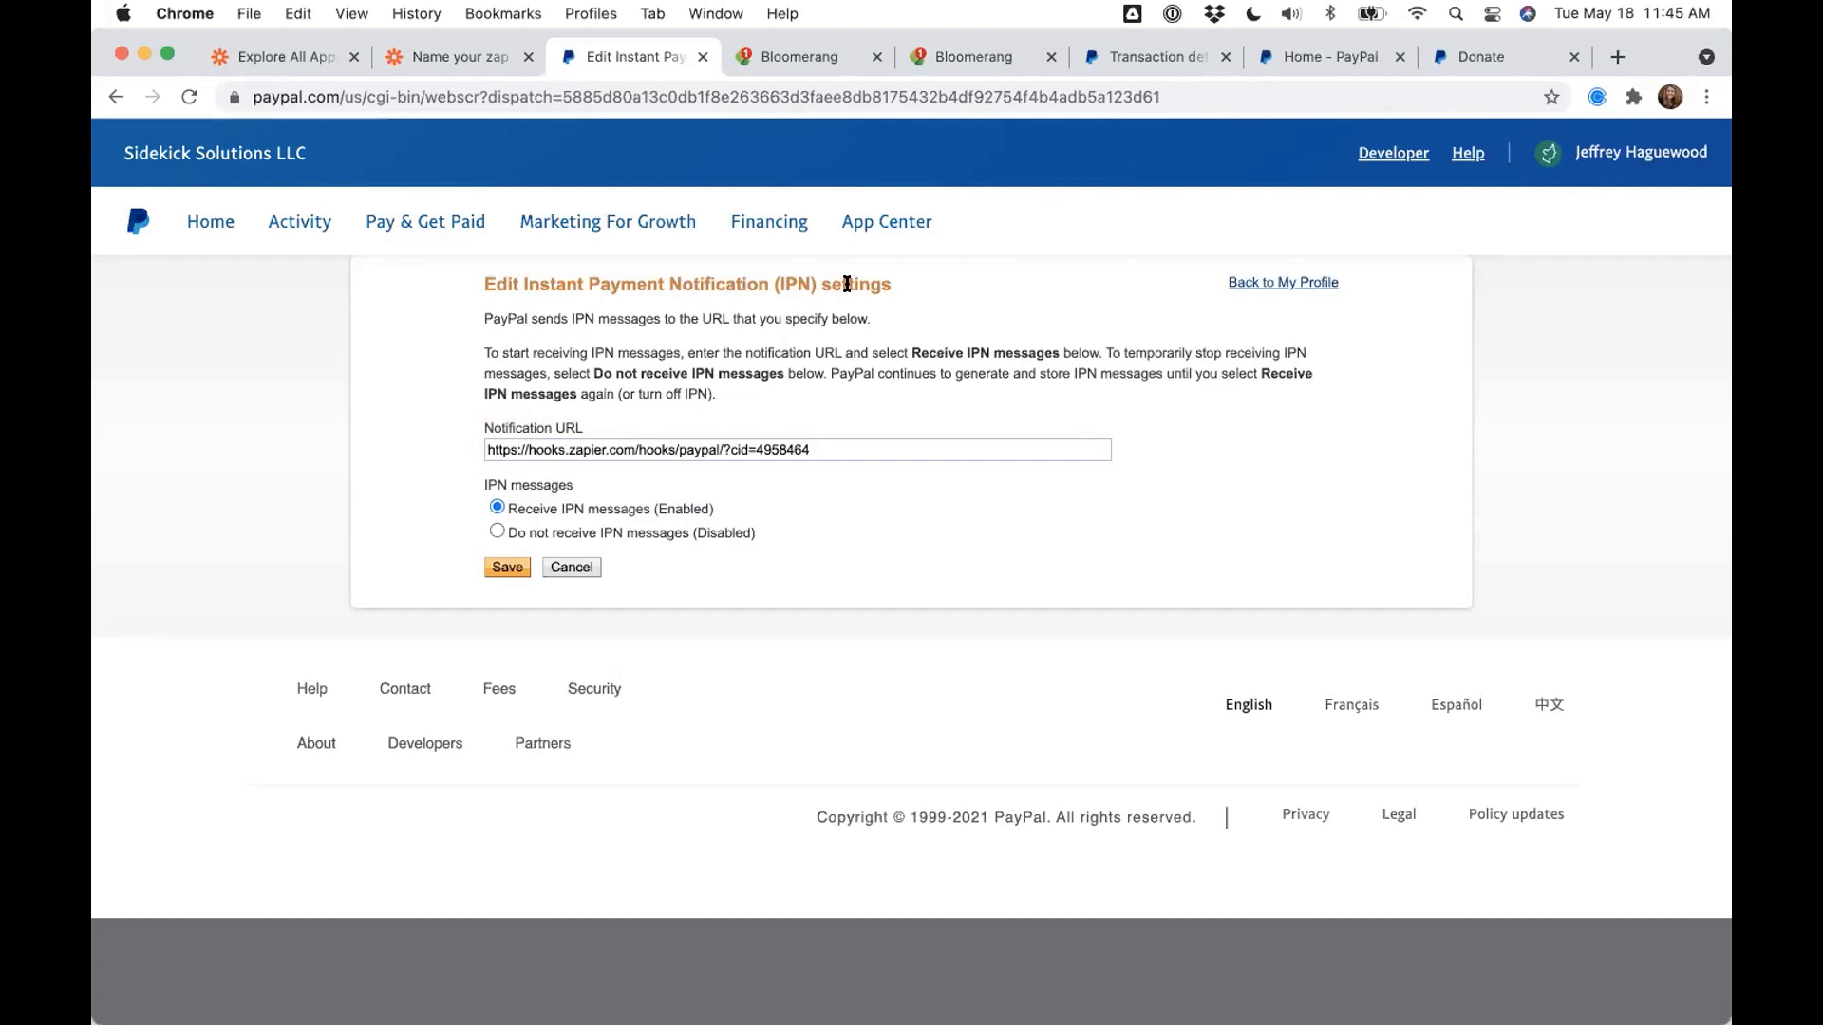
- Switch to the slide deck and advance past the Standard Donation Sync title slide
{"action": "key", "text": "ctrl+Right"}
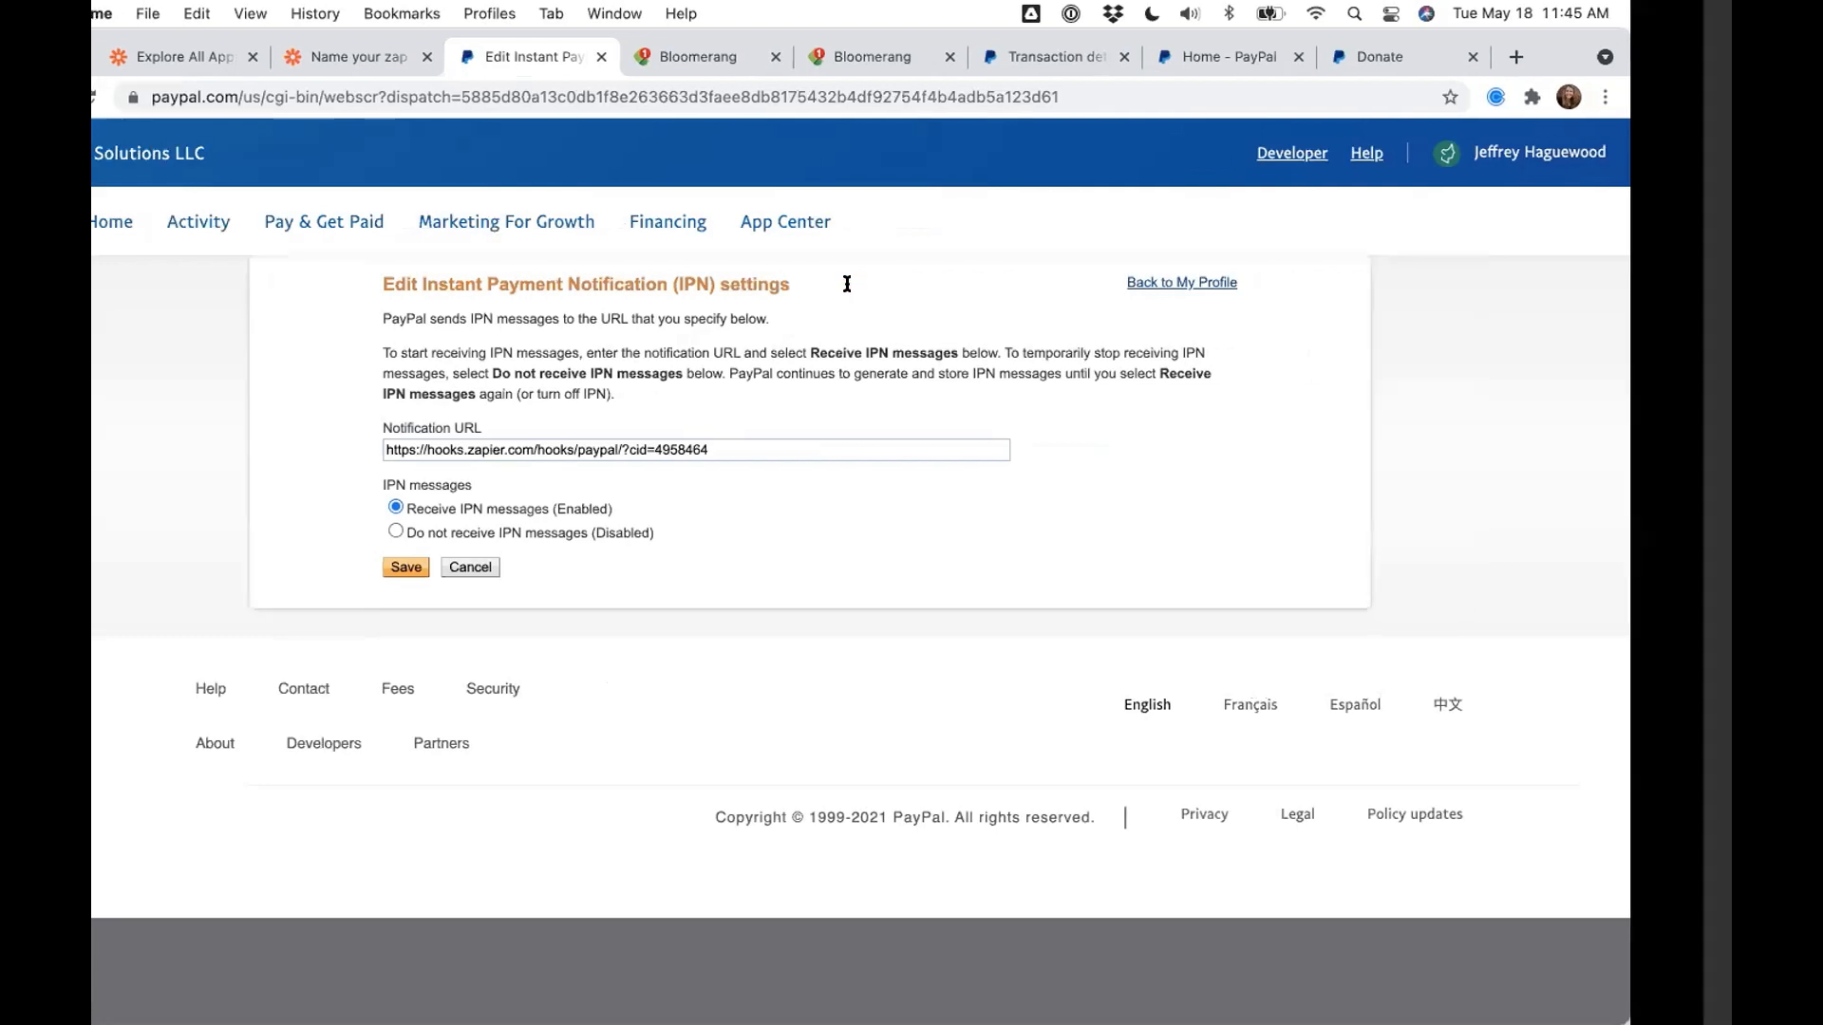
{"action": "key", "text": "Right"}
{"action": "key", "text": "Right"}
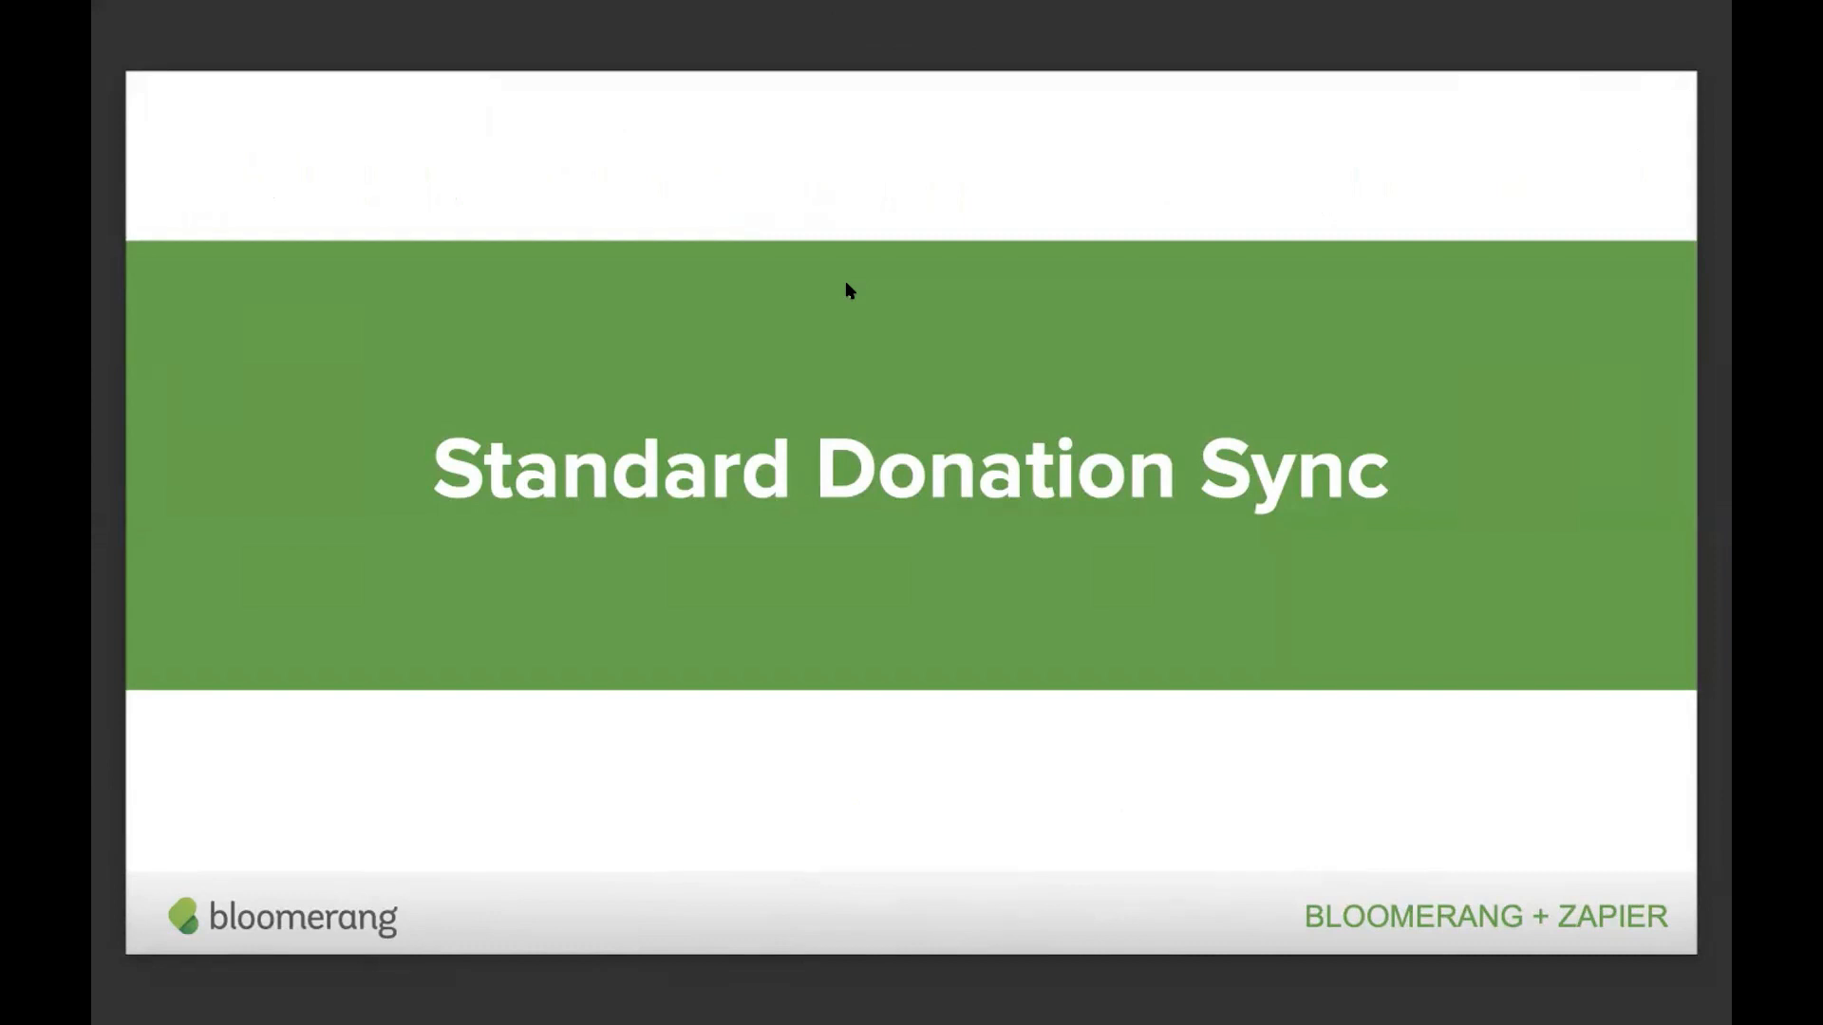
{"action": "key", "text": "Right"}
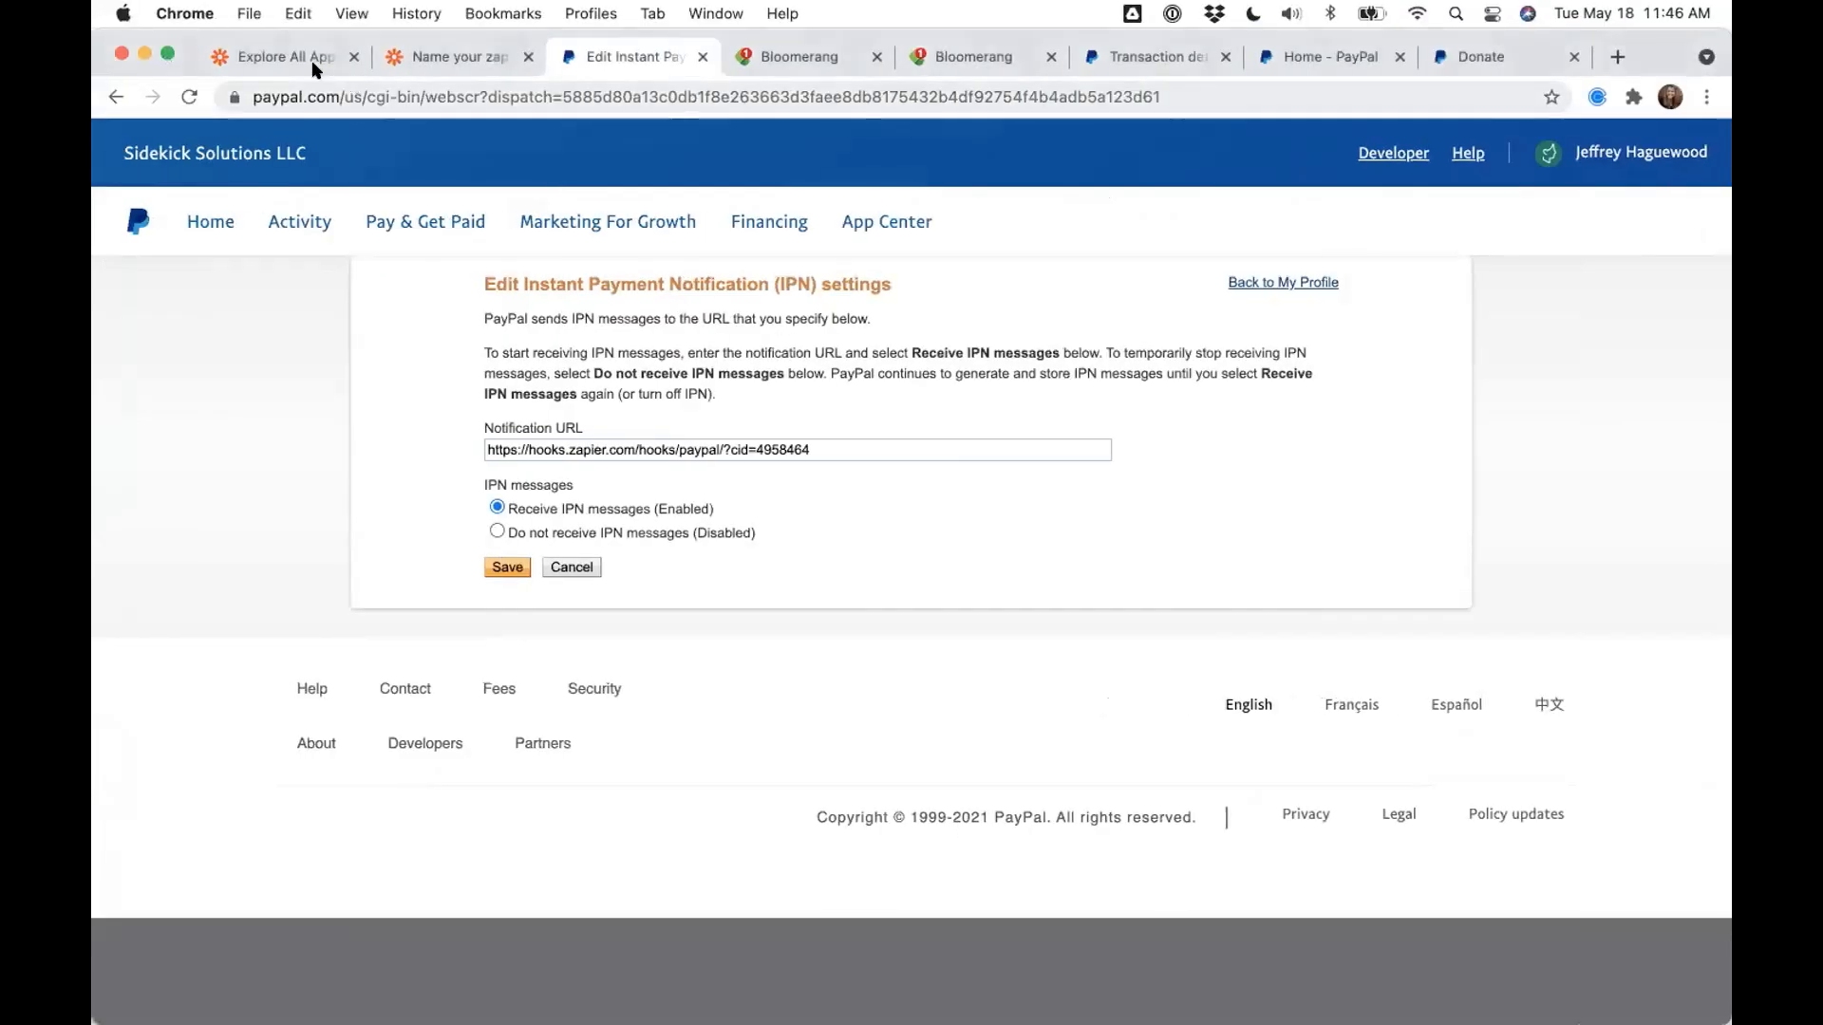
- Return to the zap editor, closing the Explore All Apps and PayPal IPN settings tabs
{"action": "left_click", "coordinate": [400, 58]}
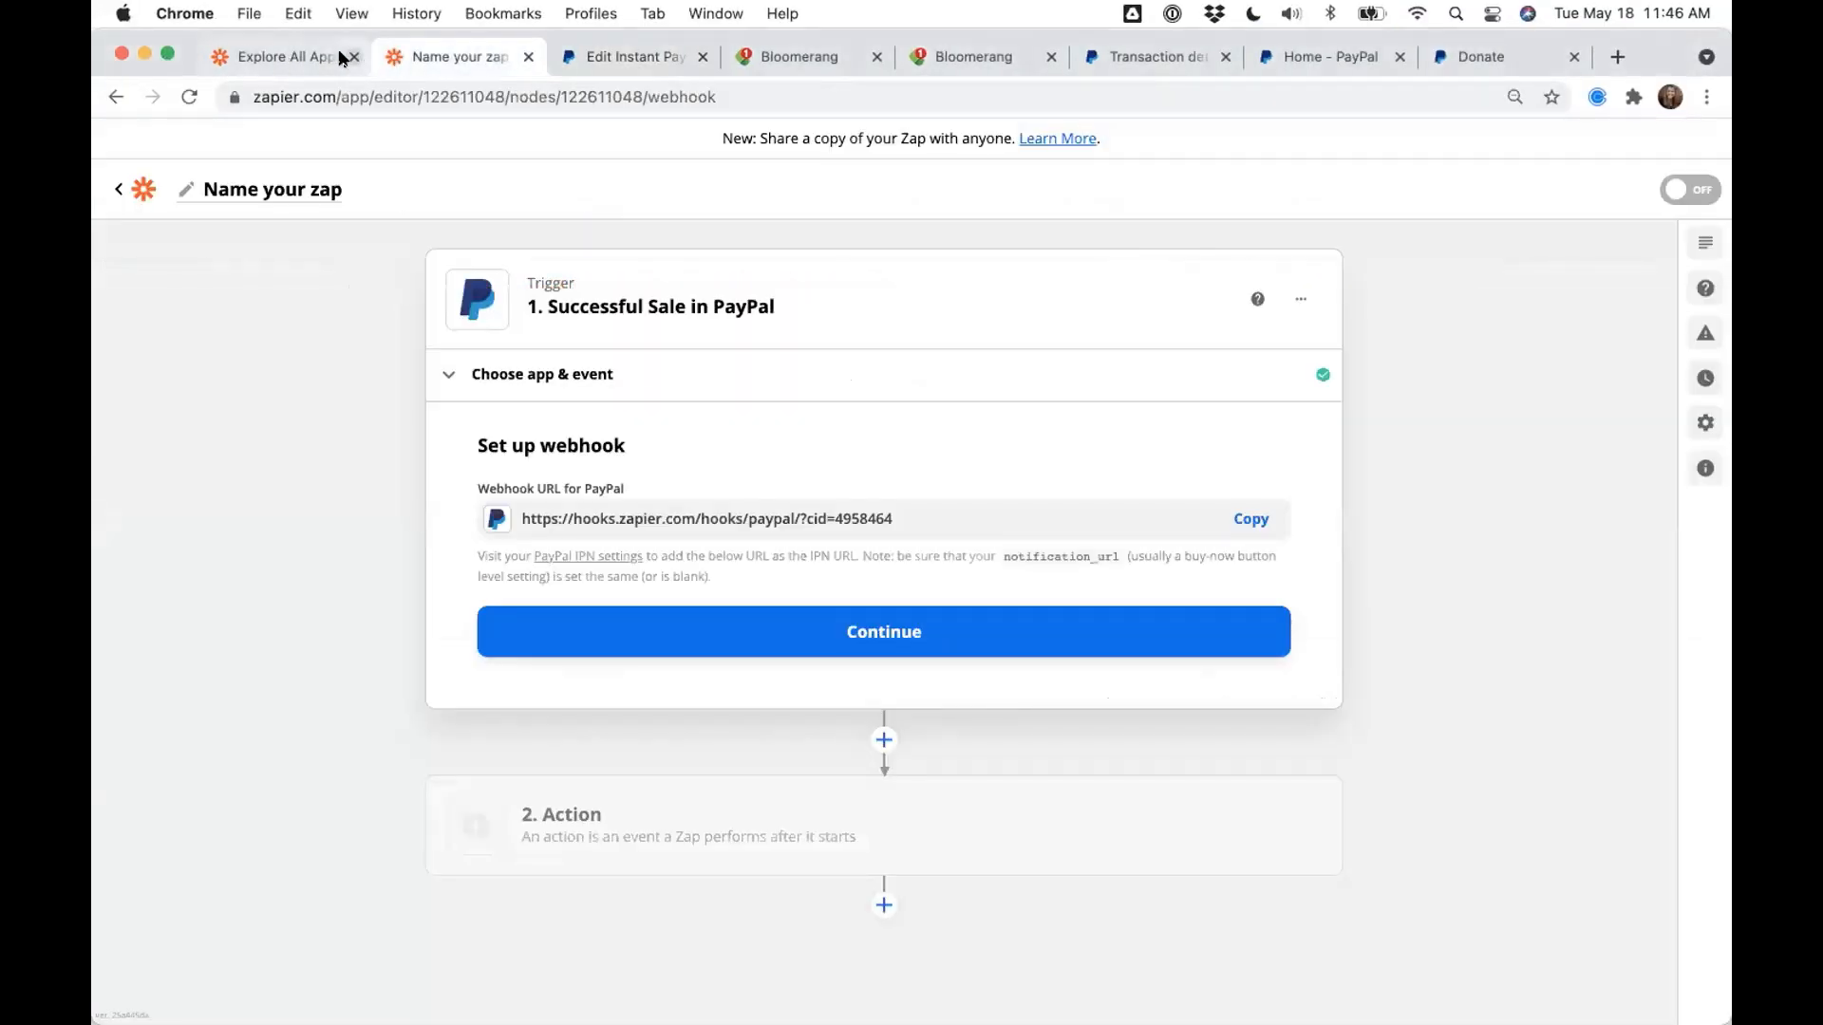
{"action": "left_click", "coordinate": [342, 57]}
{"action": "key", "text": "super+w"}
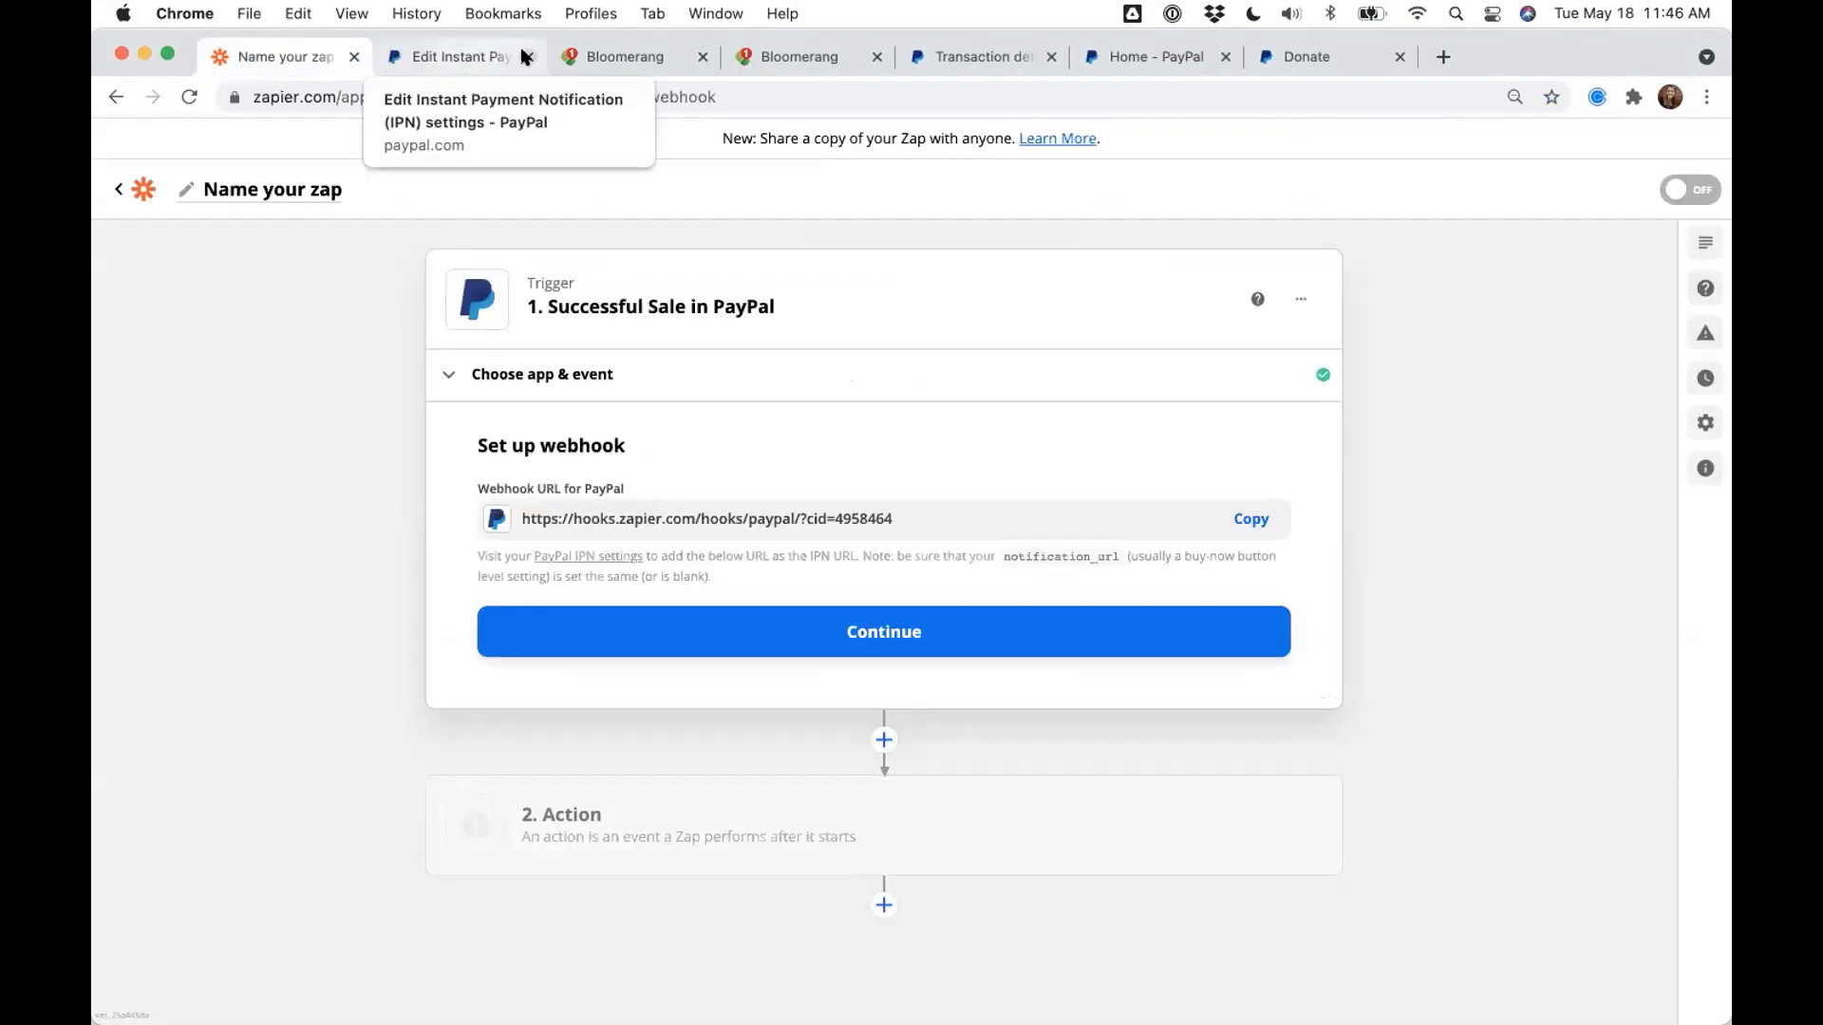
{"action": "middle_click", "coordinate": [423, 59]}
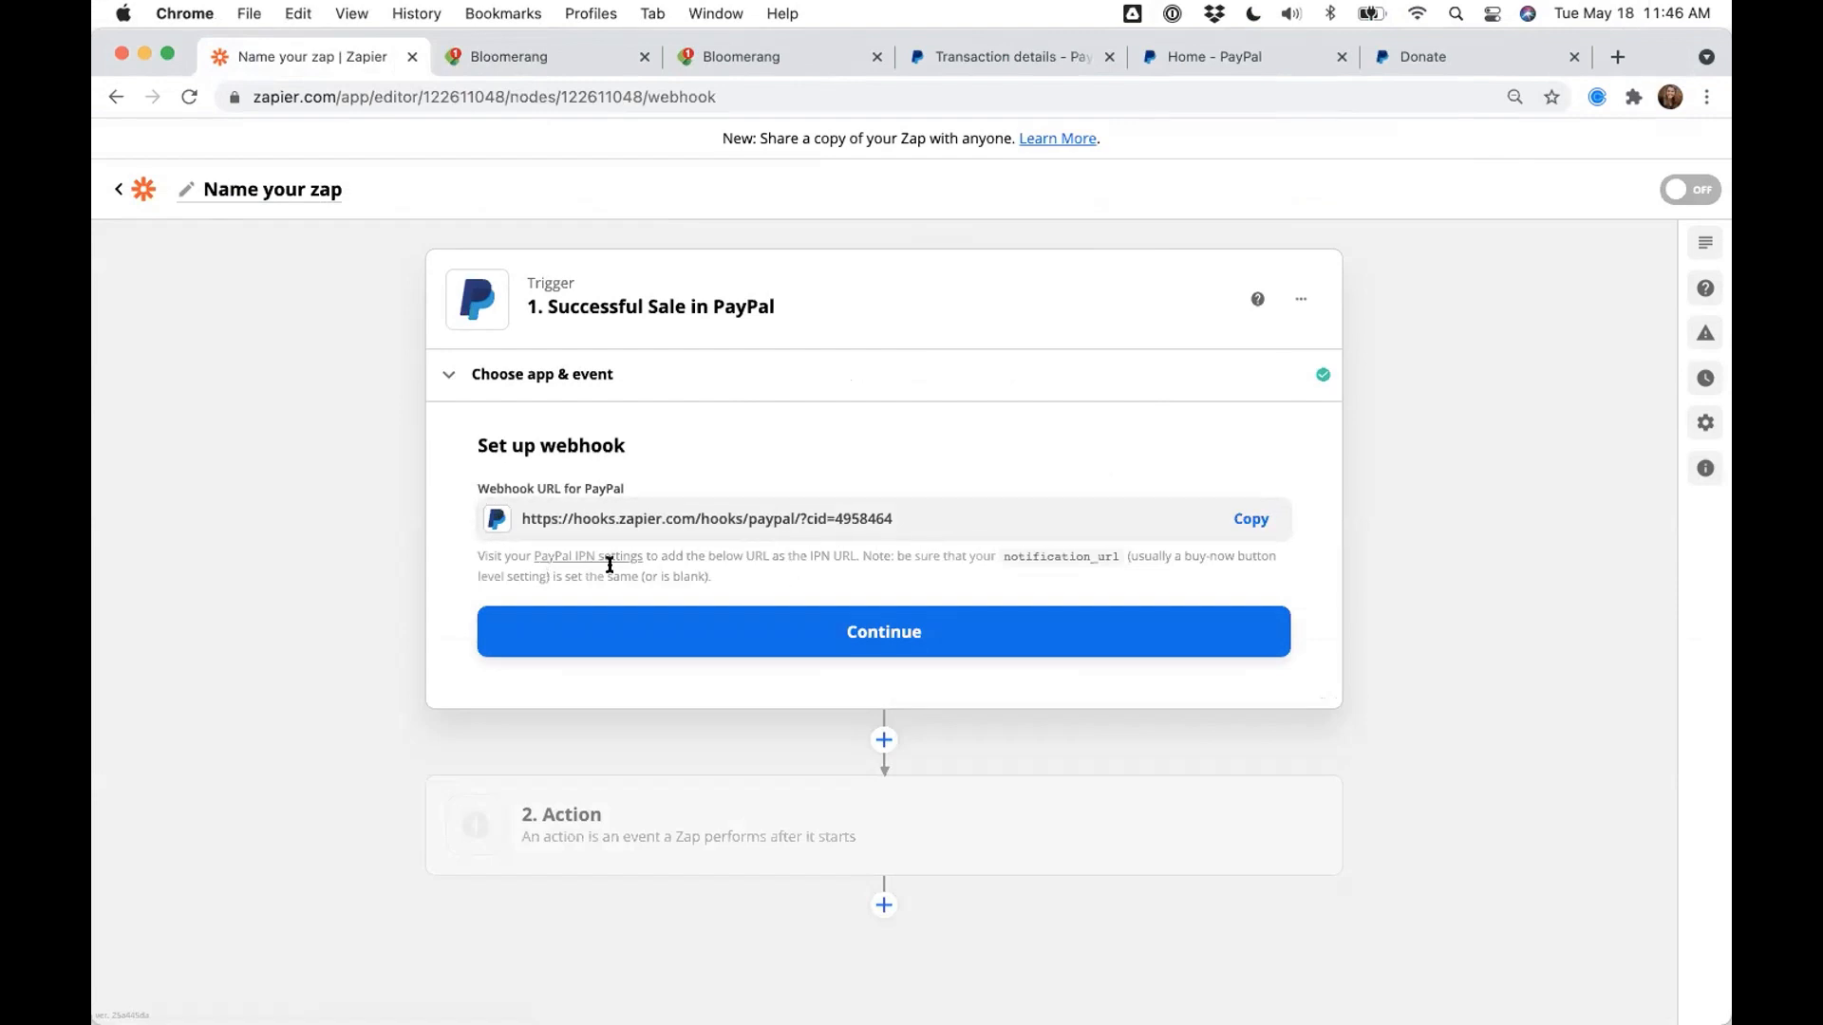
{"action": "left_click", "coordinate": [254, 195]}
- Enter 'PayPal Successful Sale > Create Donation in Bloomerang' as the Zap's name
{"action": "type", "text": "PayPal Su"}
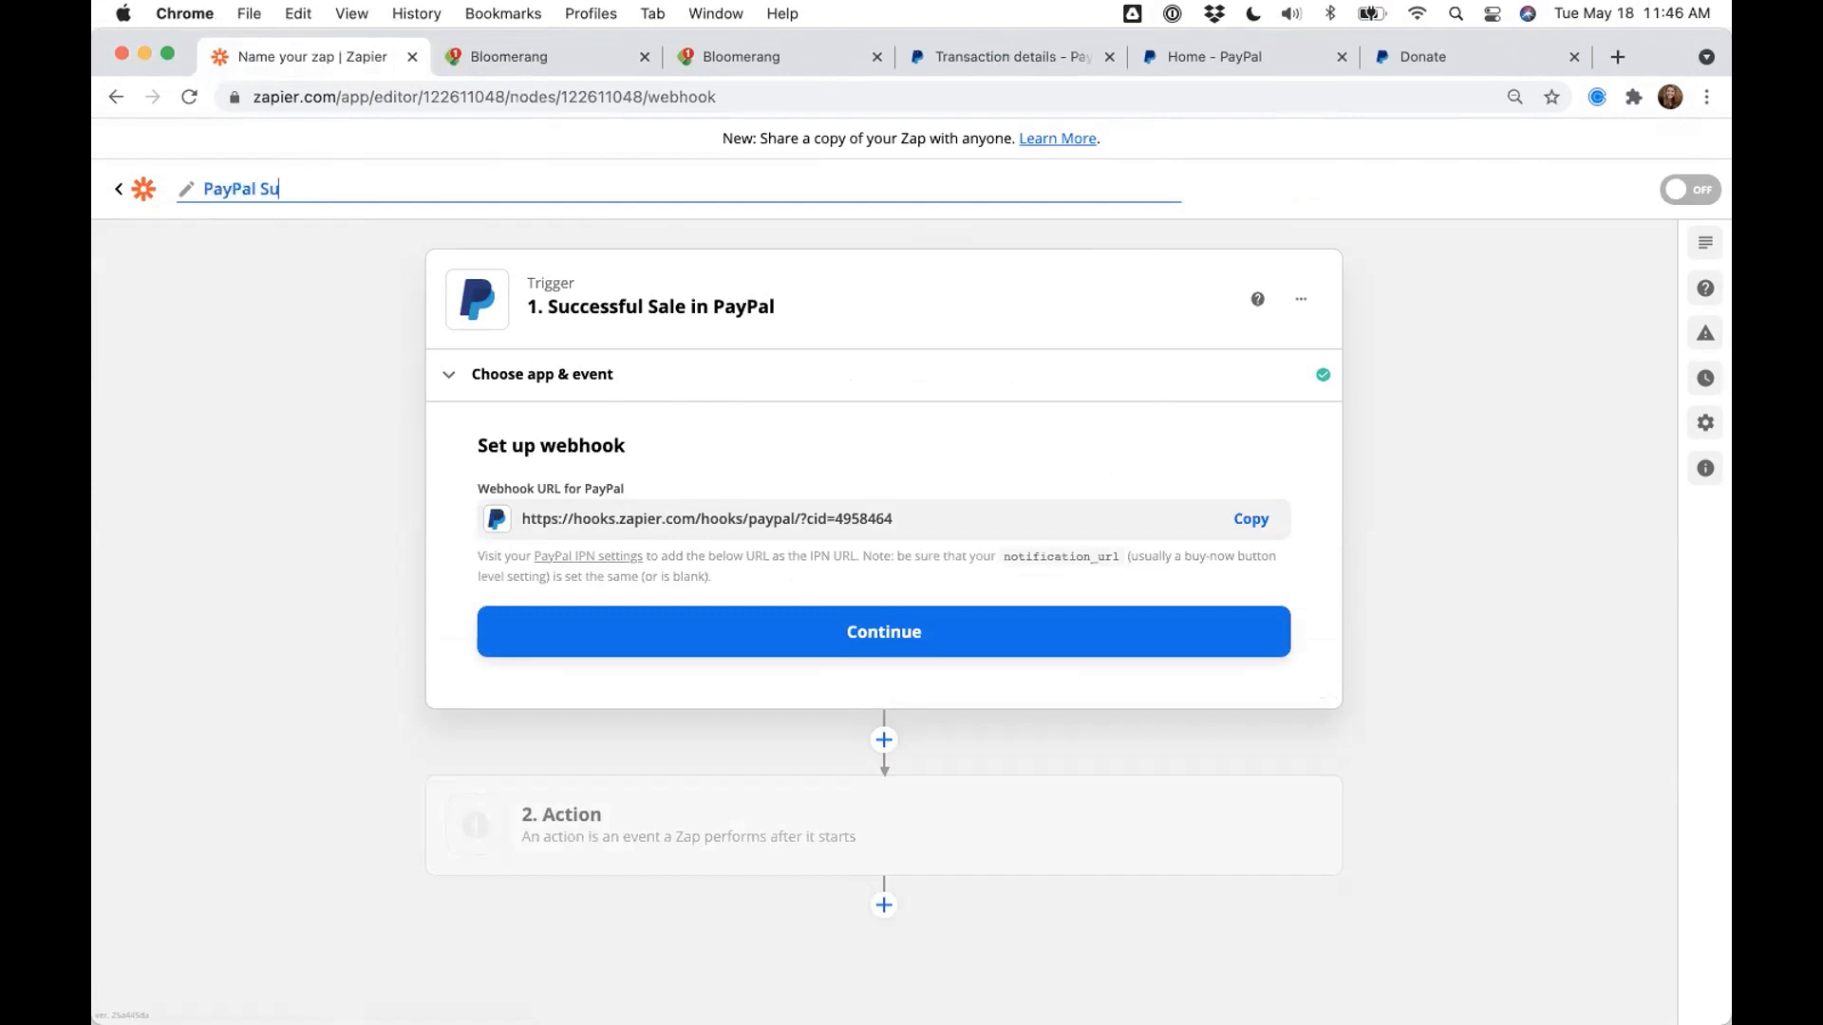
{"action": "type", "text": "ccessful Sale > Create Donation in"}
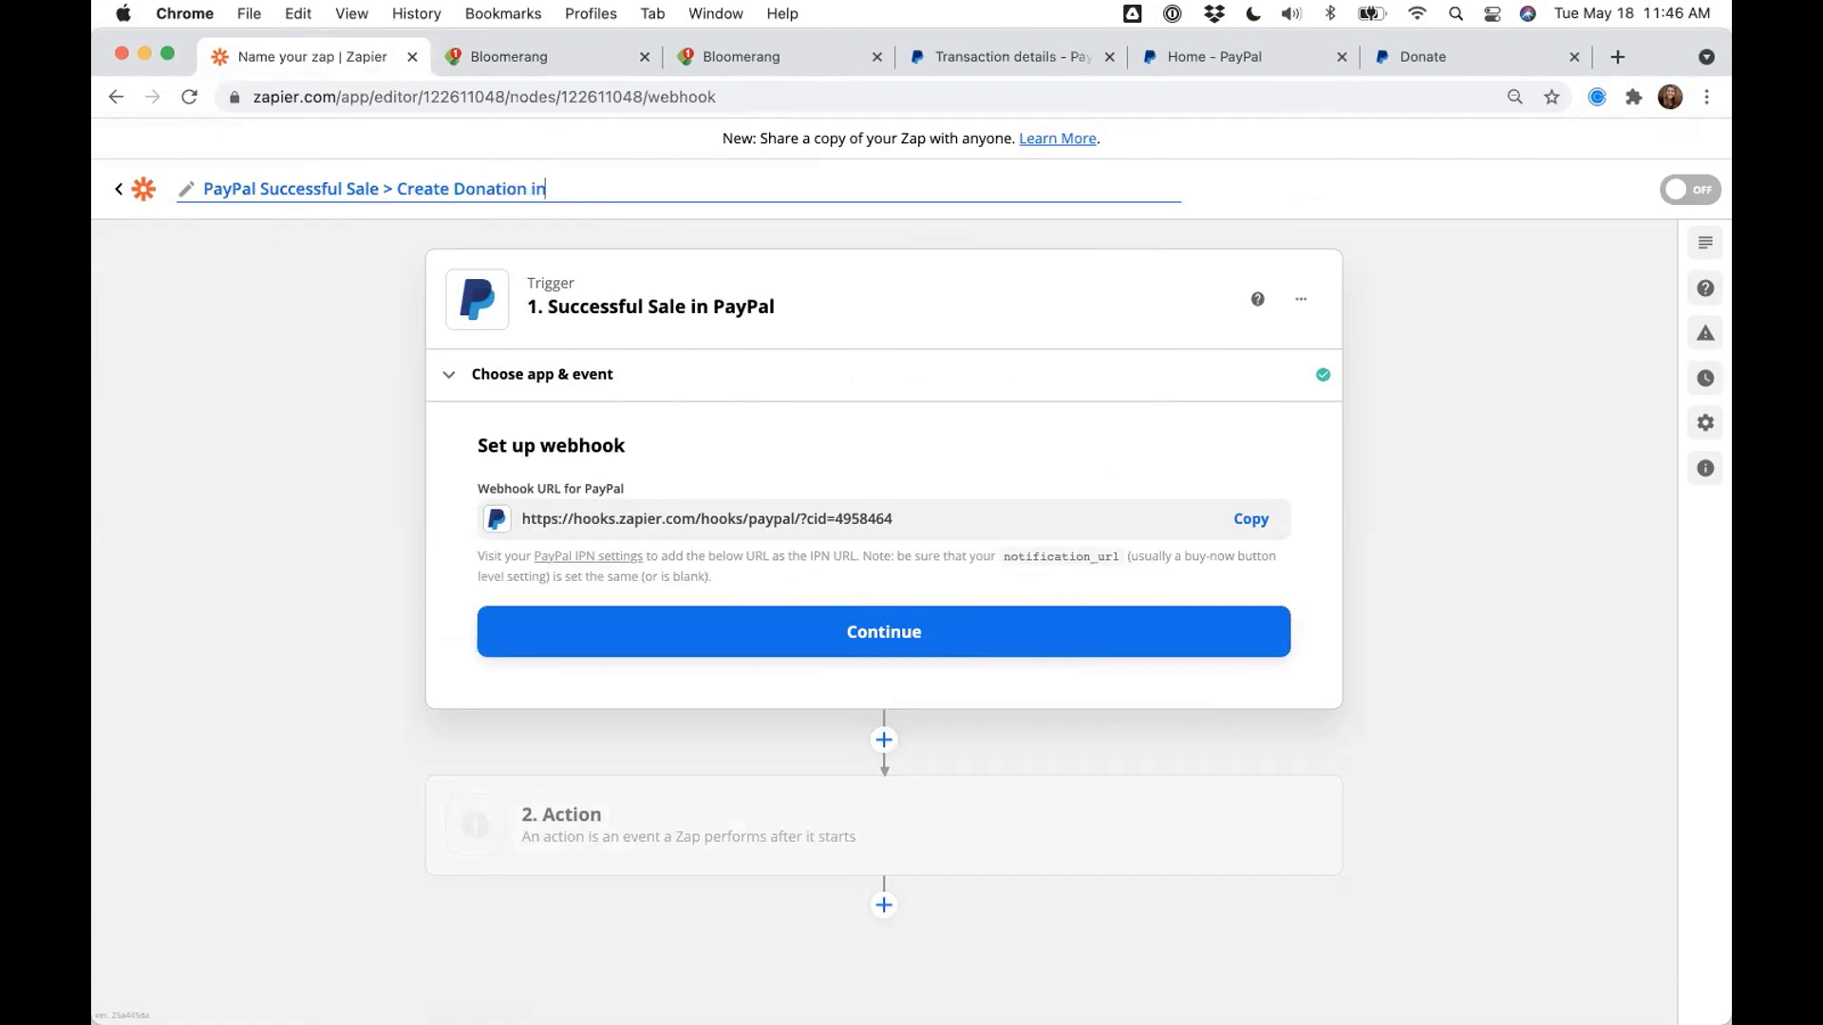
{"action": "type", "text": " Bloomerang"}
- Commit the zap name, finish the PayPal webhook setup, and test the trigger until it finds Request A
{"action": "left_click", "coordinate": [361, 340]}
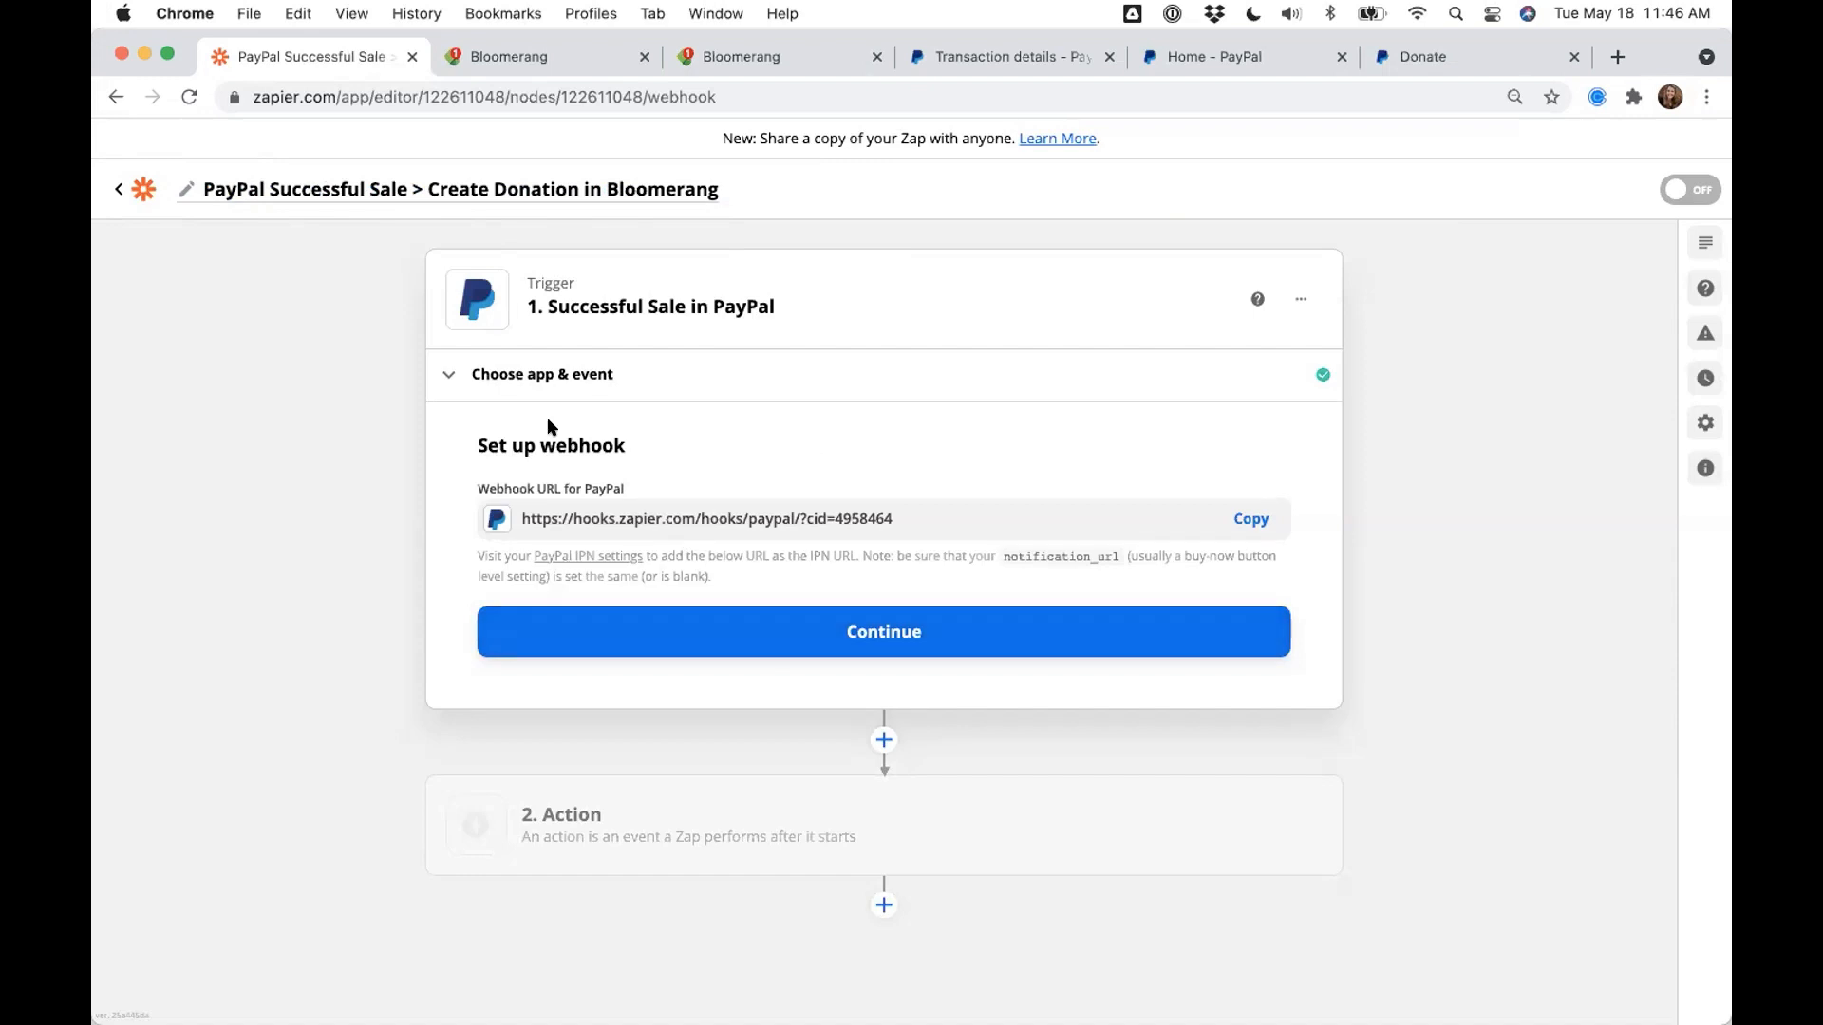
{"action": "left_click", "coordinate": [753, 621]}
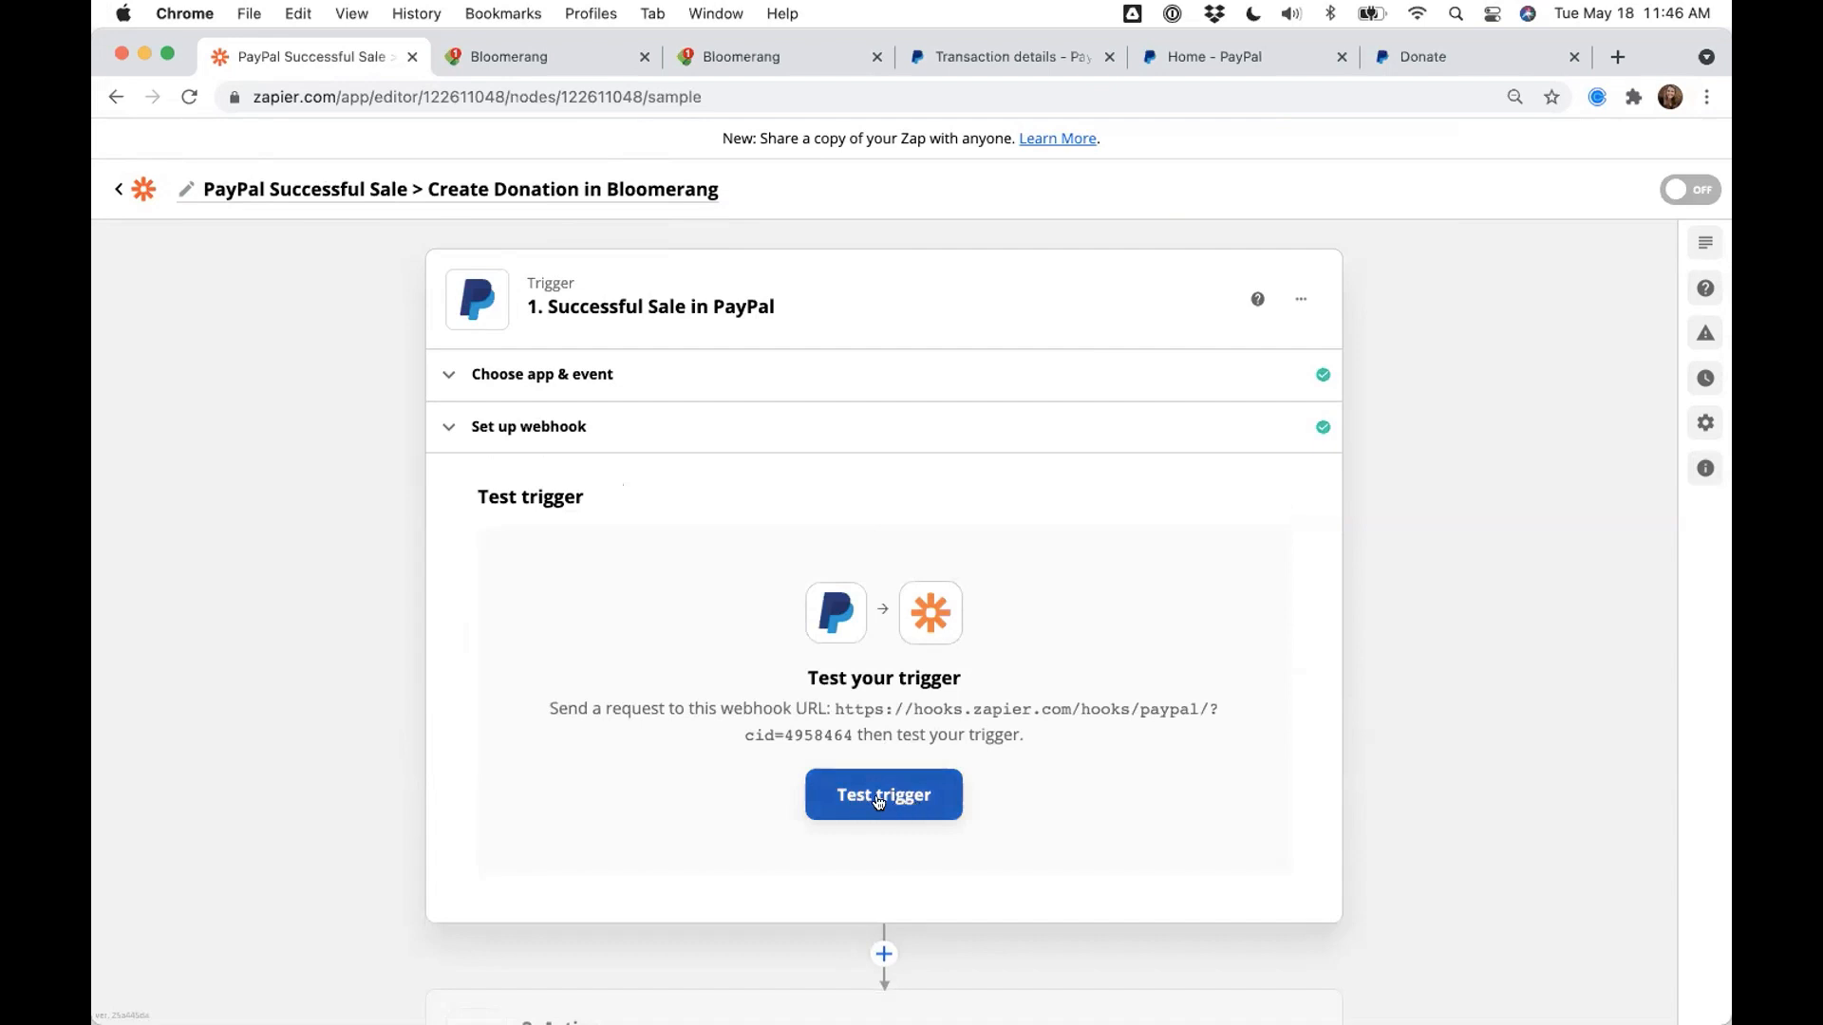
{"action": "left_click", "coordinate": [879, 802]}
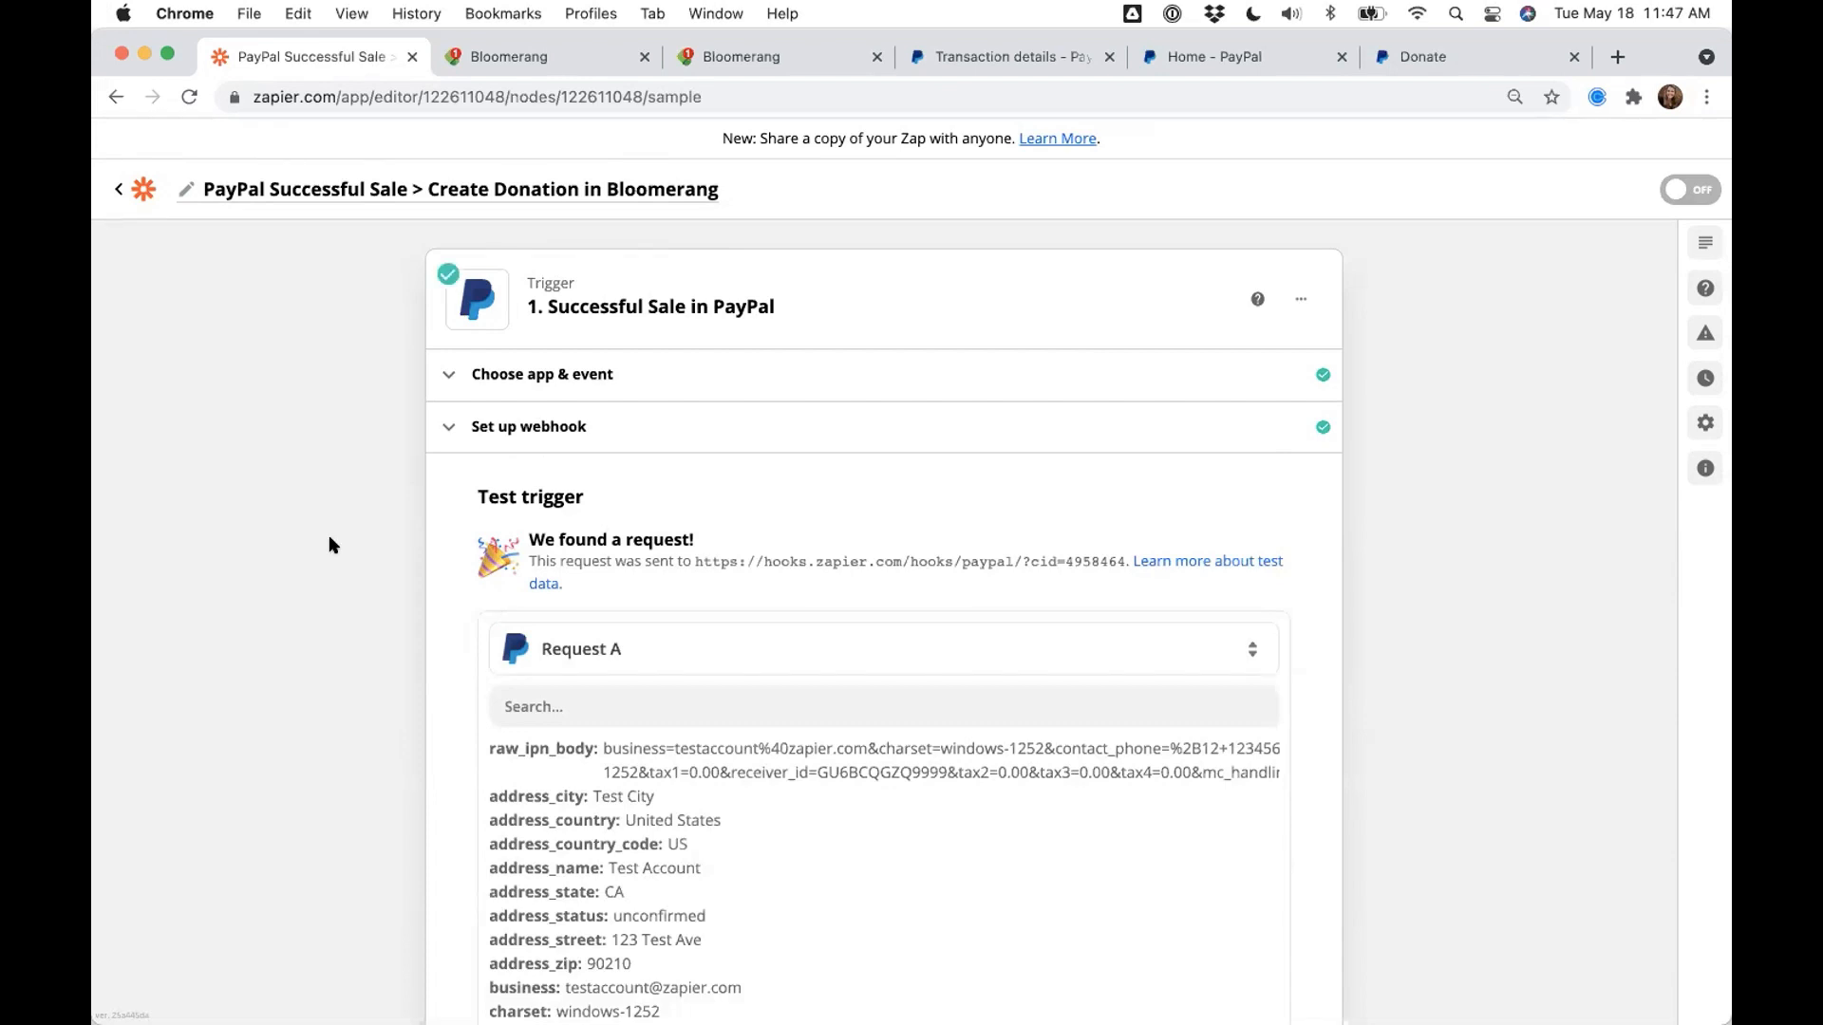
{"action": "scroll", "coordinate": [330, 542], "scroll_direction": "down", "scroll_amount": 4}
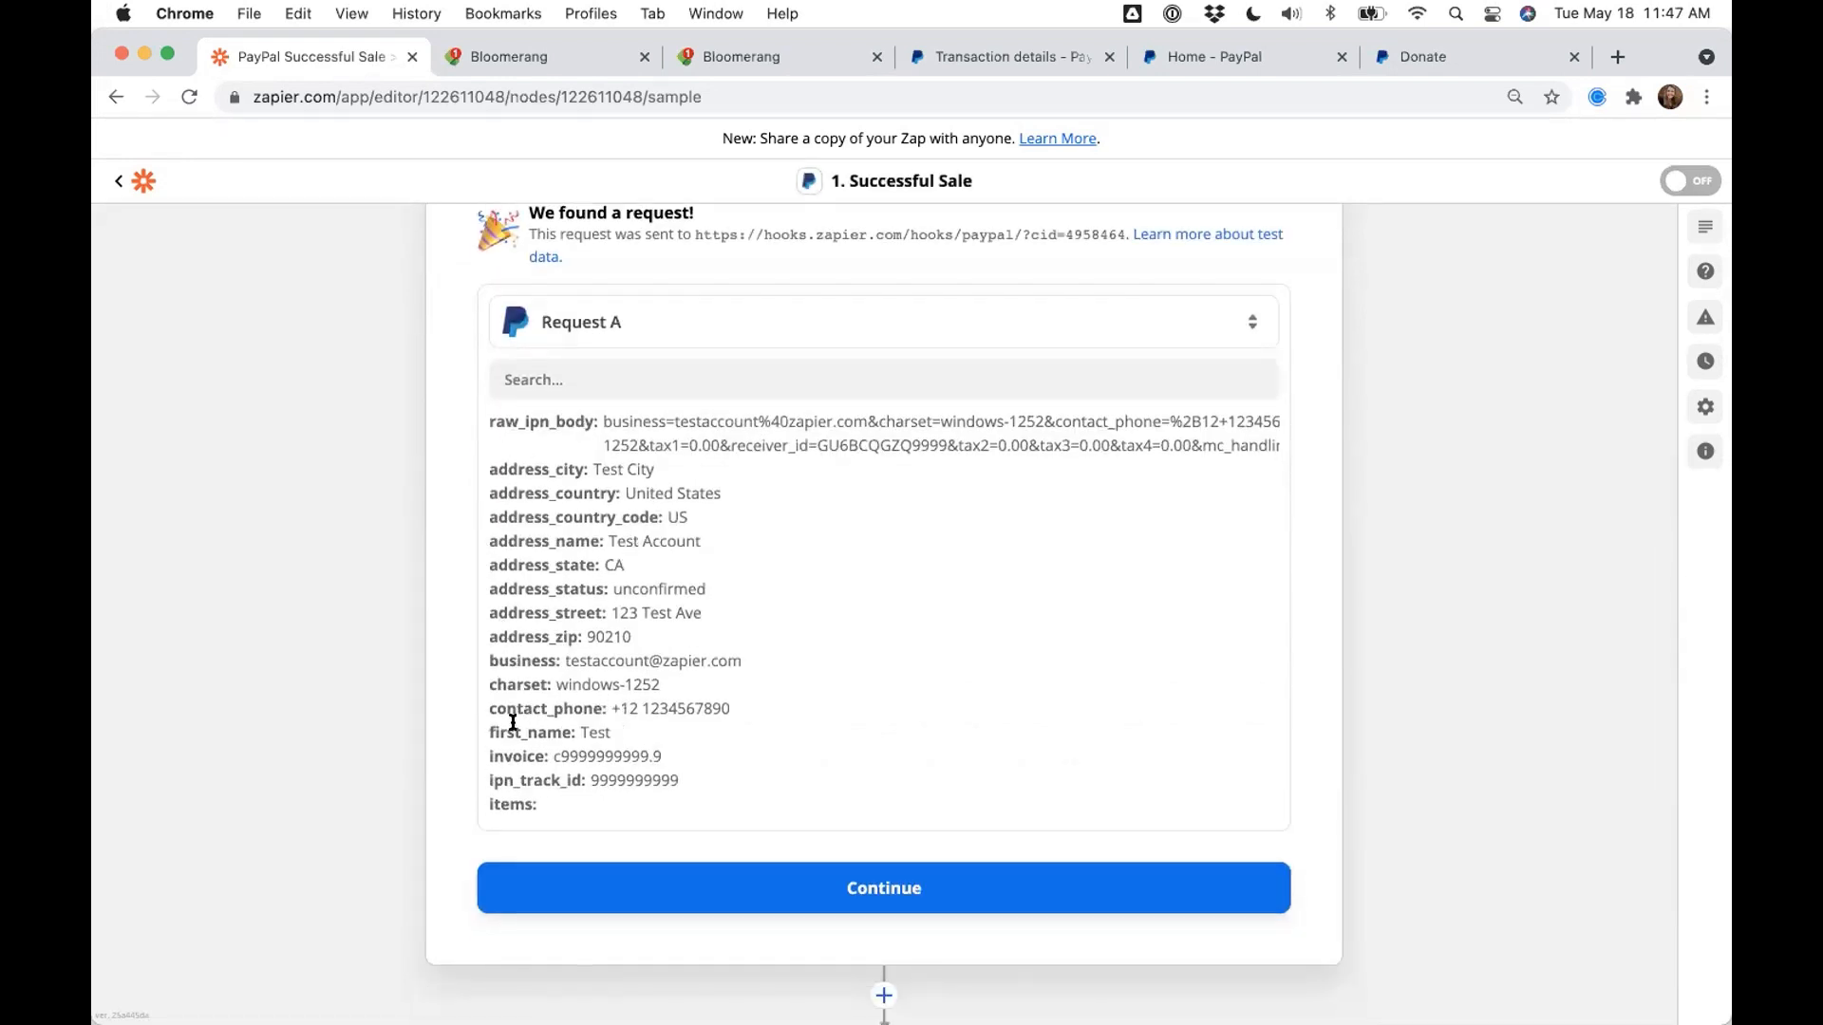
{"action": "left_click_drag", "start_coordinate": [592, 470], "coordinate": [657, 465]}
{"action": "left_click_drag", "start_coordinate": [607, 540], "coordinate": [702, 542]}
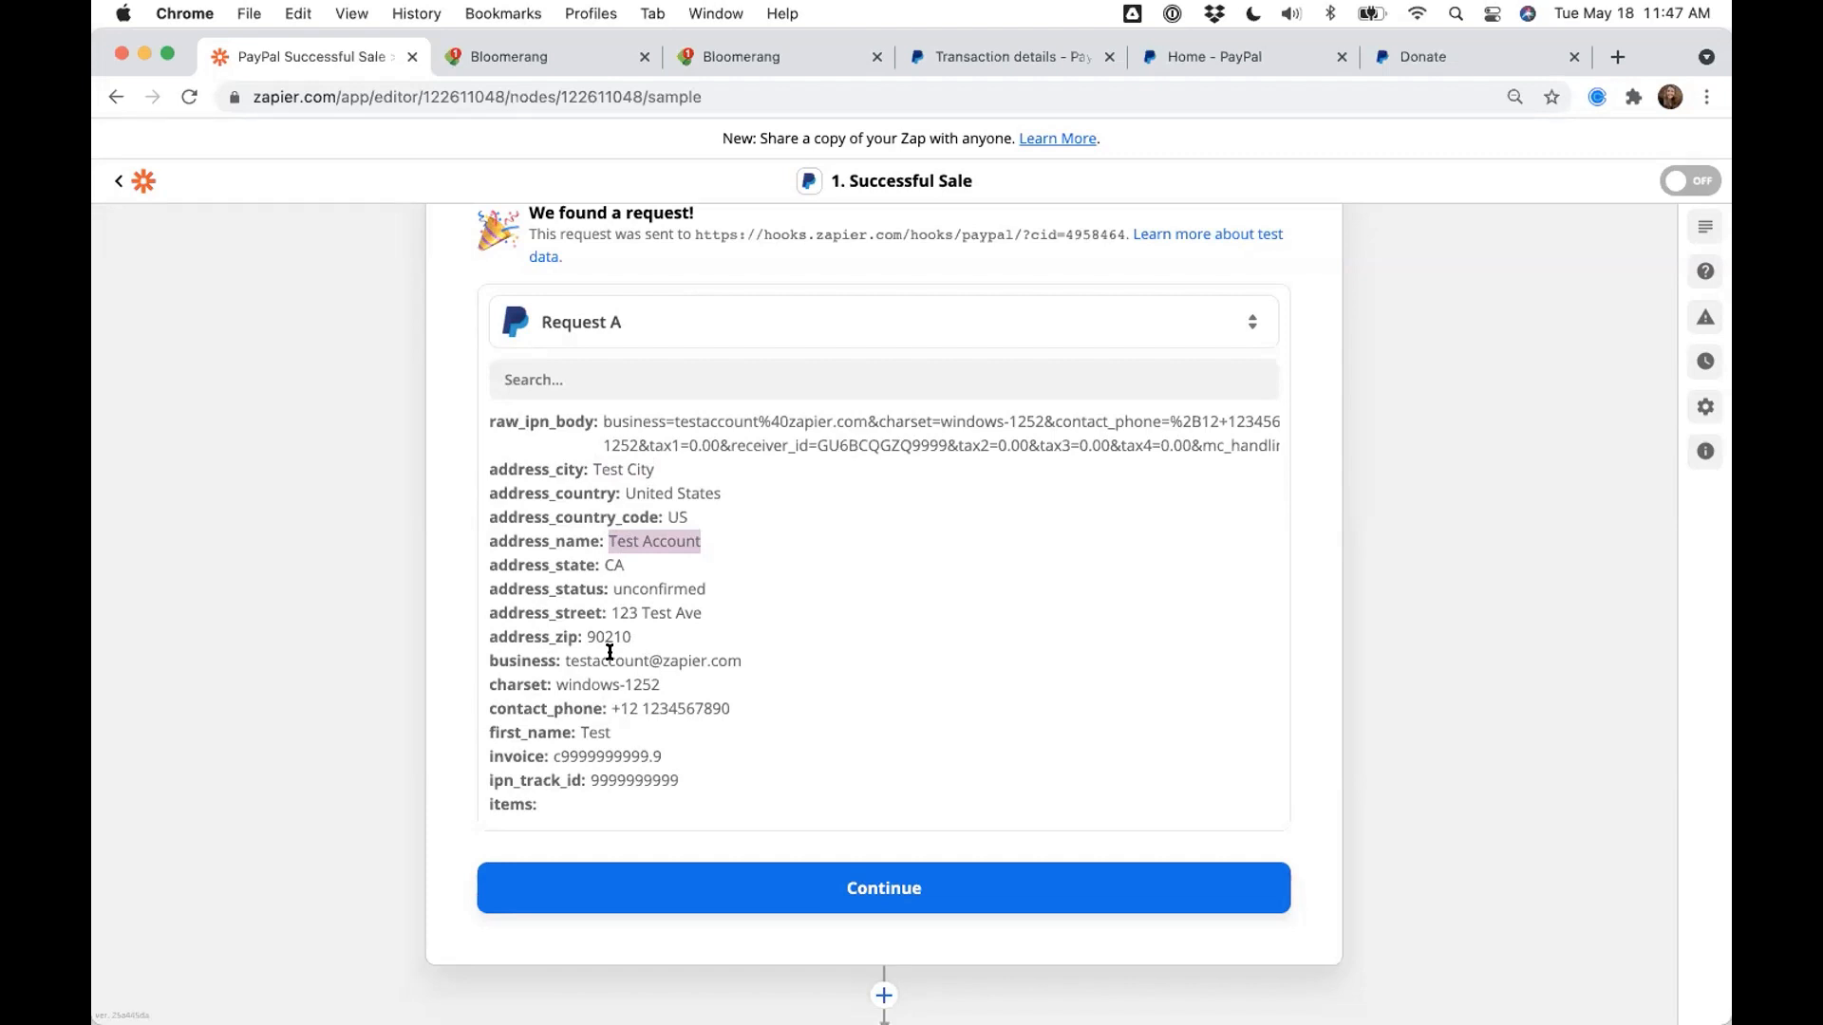
{"action": "scroll", "coordinate": [331, 671], "scroll_direction": "up", "scroll_amount": 3}
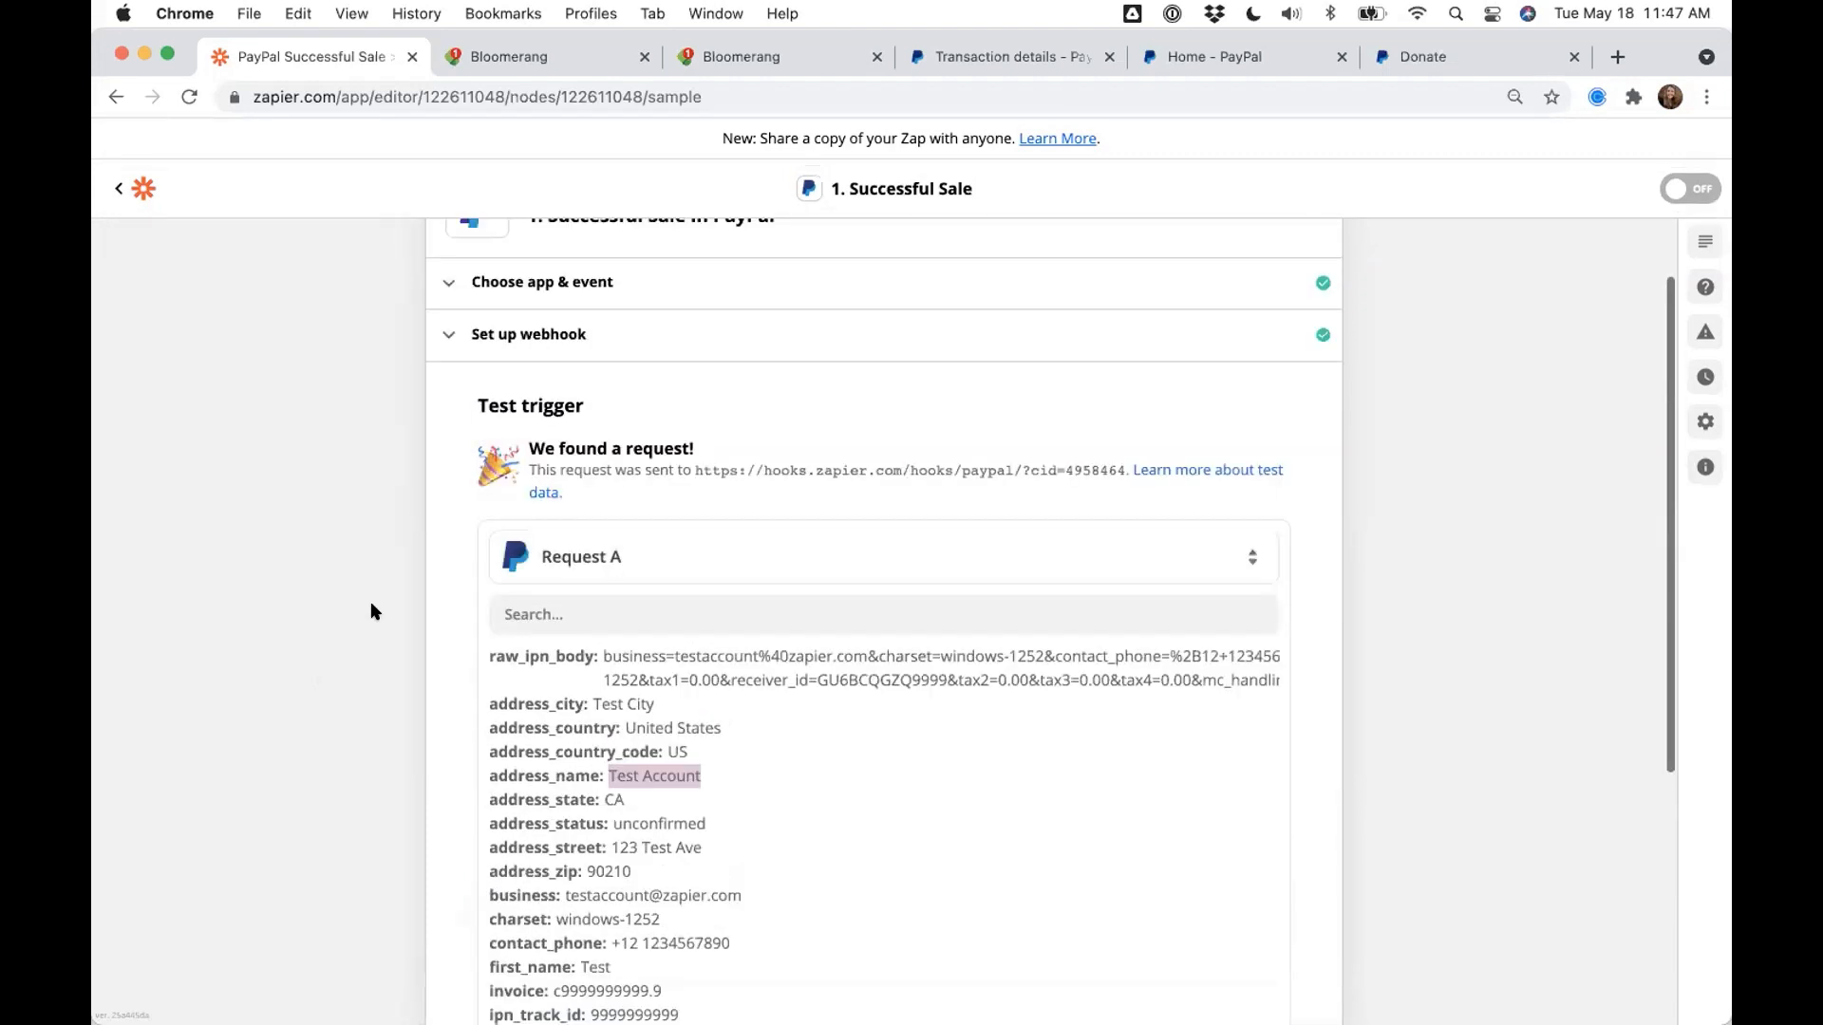
{"action": "scroll", "coordinate": [372, 611], "scroll_direction": "up", "scroll_amount": 1}
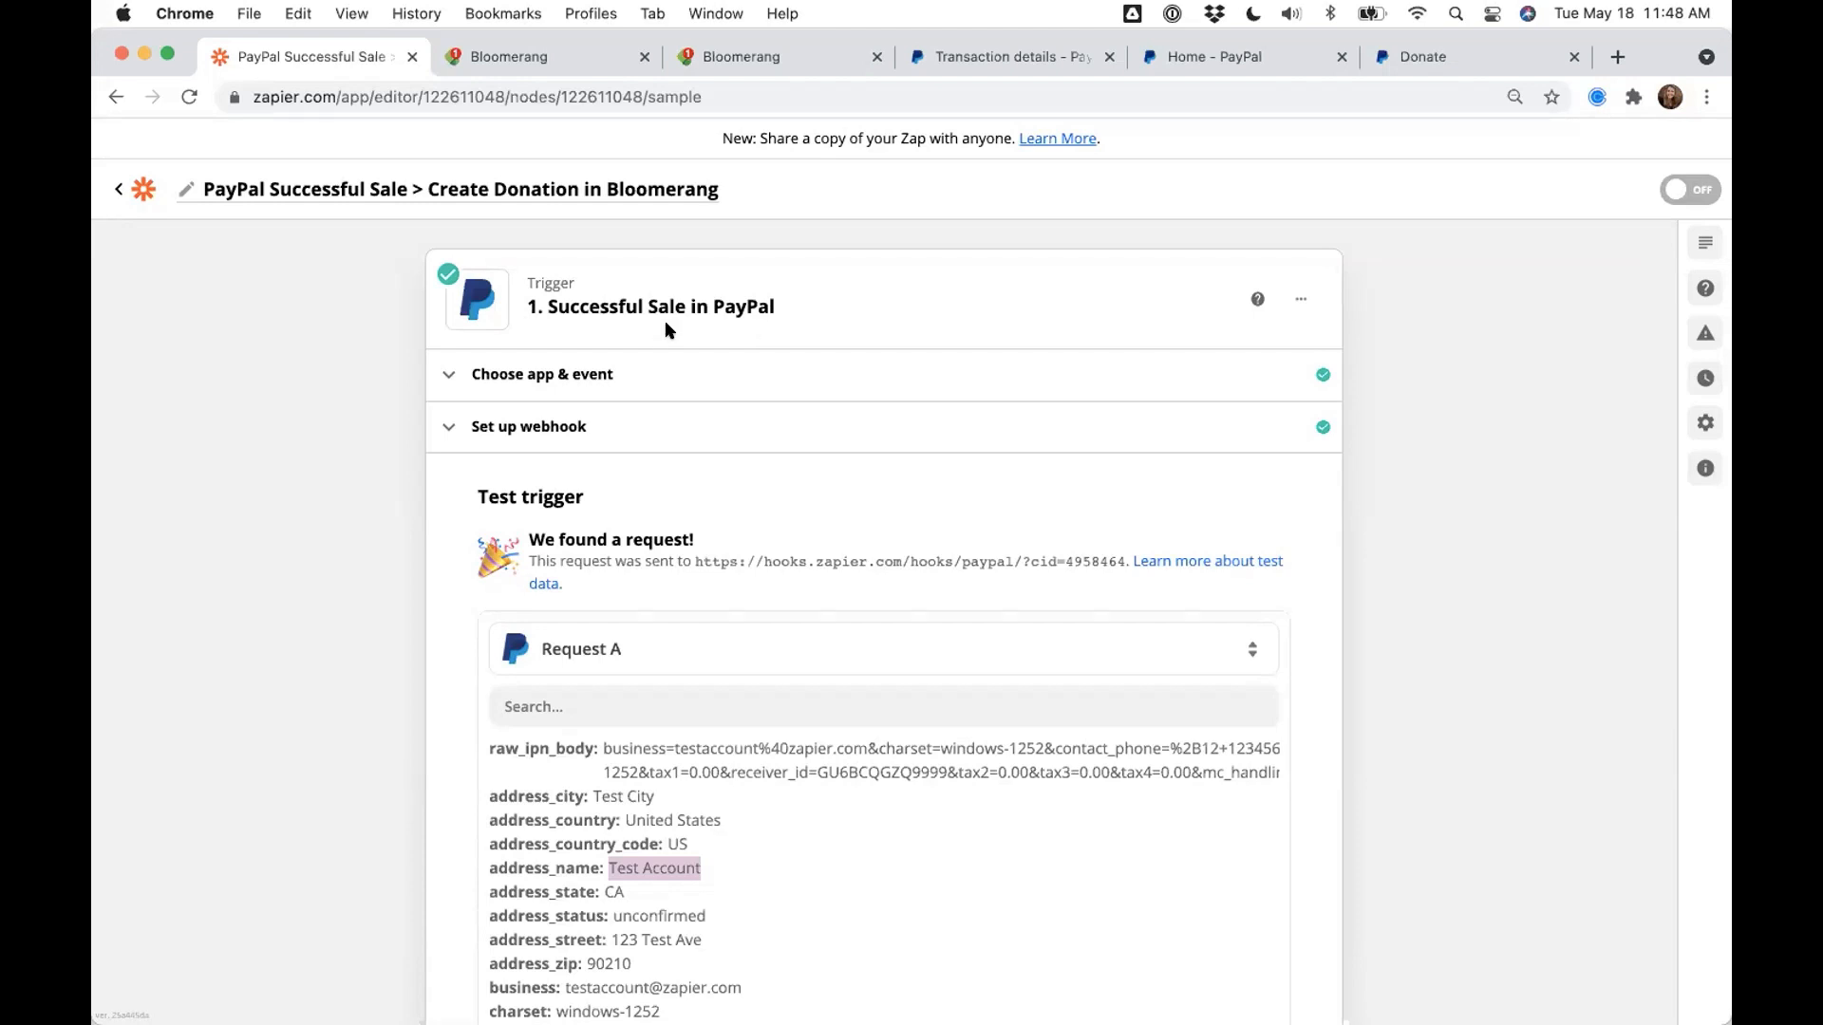
{"action": "scroll", "coordinate": [603, 661], "scroll_direction": "down", "scroll_amount": 4}
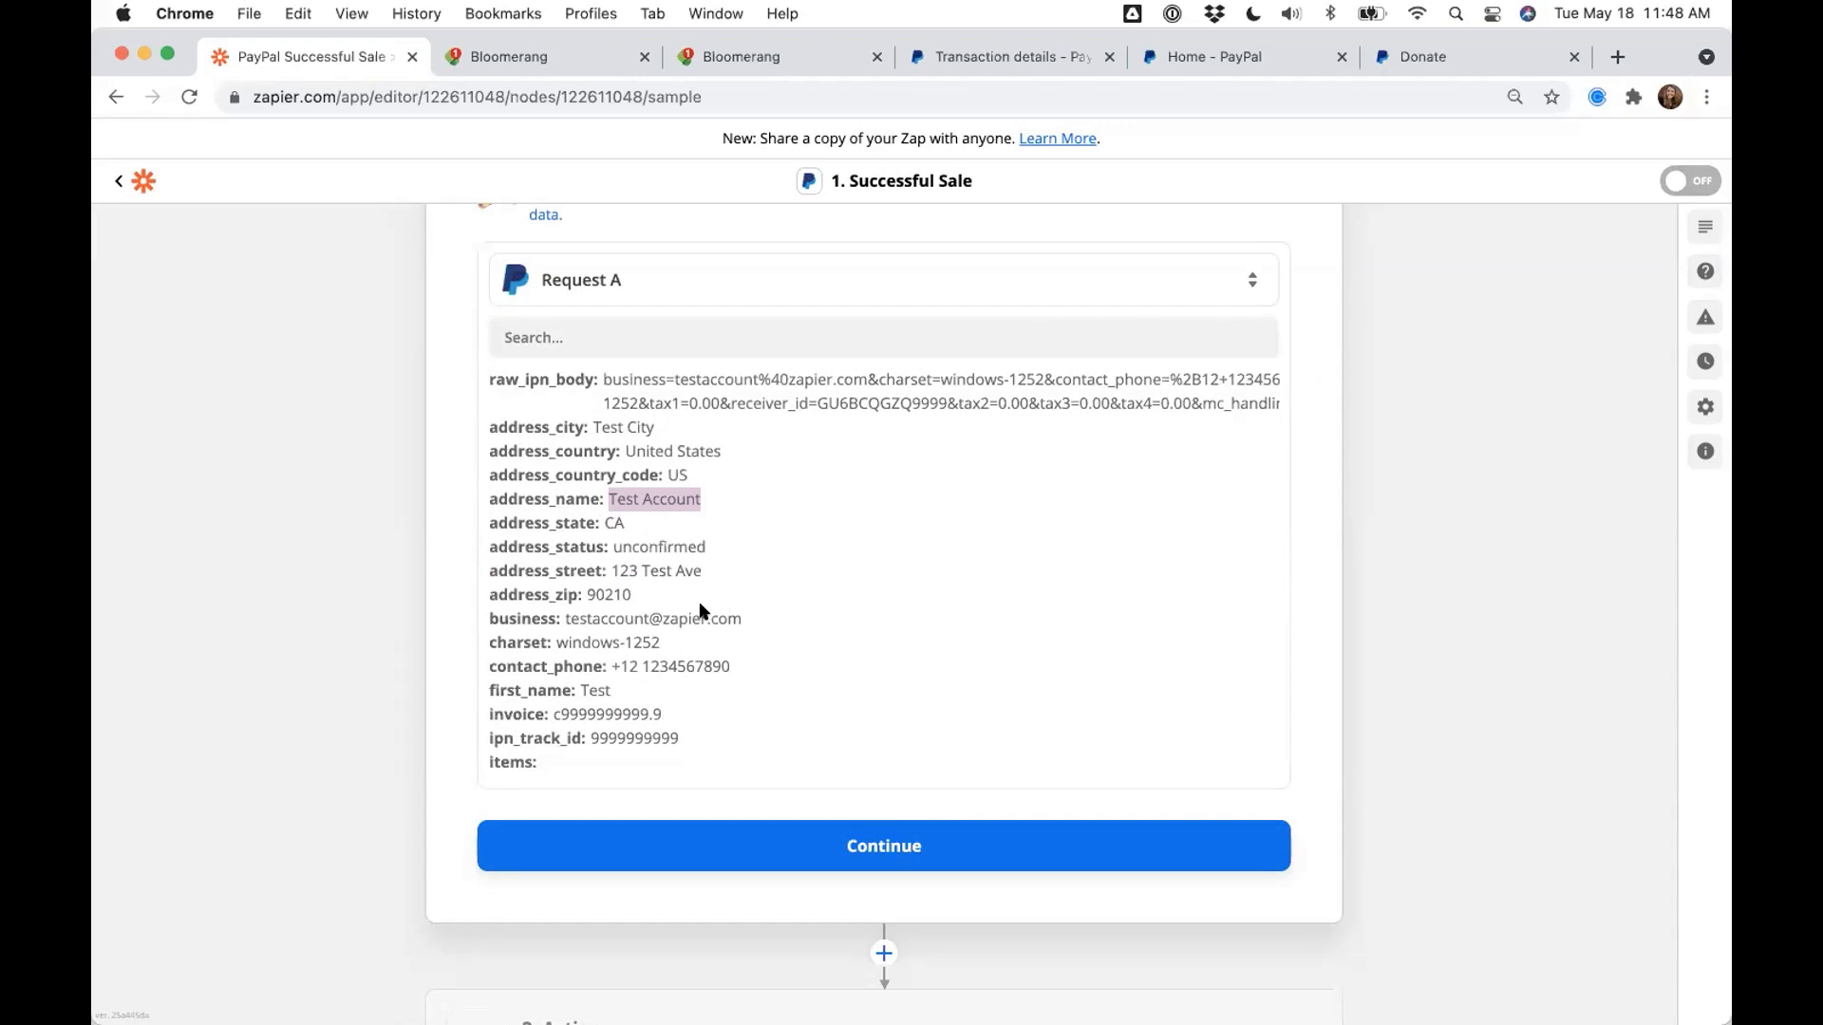
{"action": "scroll", "coordinate": [822, 715], "scroll_direction": "down", "scroll_amount": 3}
{"action": "scroll", "coordinate": [460, 807], "scroll_direction": "down", "scroll_amount": 1}
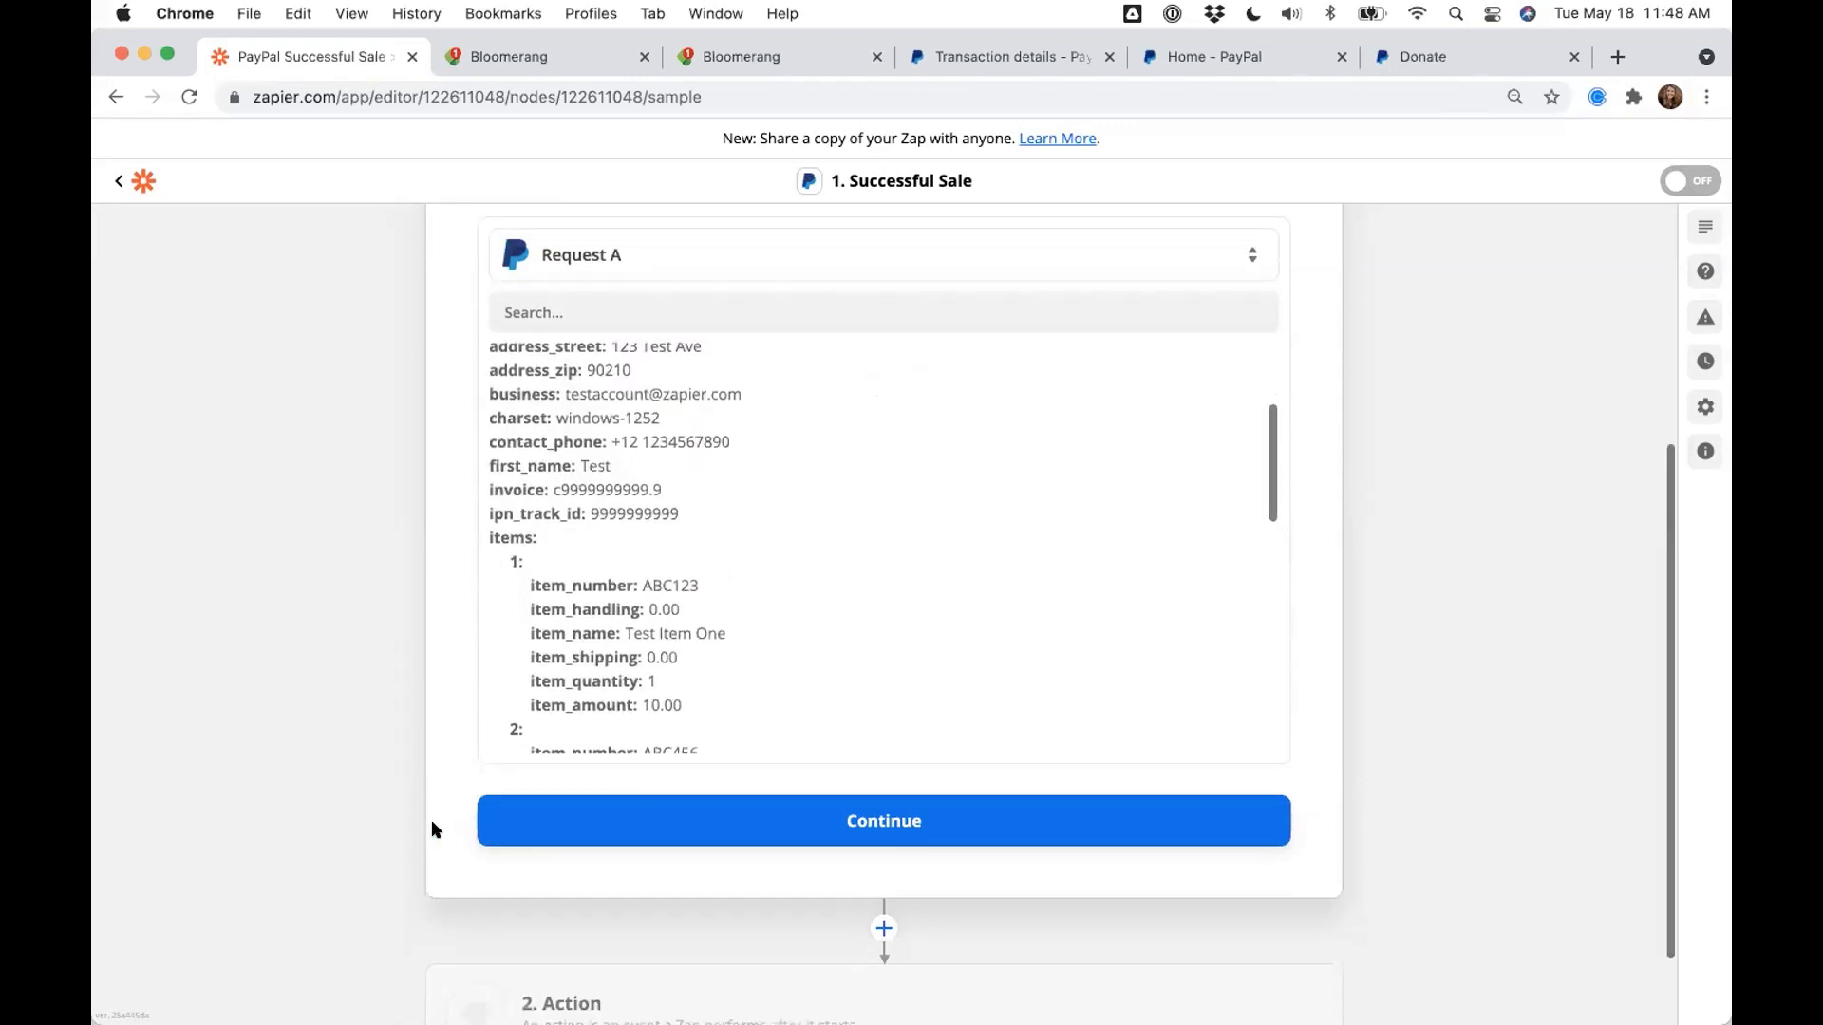
{"action": "scroll", "coordinate": [460, 807], "scroll_direction": "down", "scroll_amount": 1}
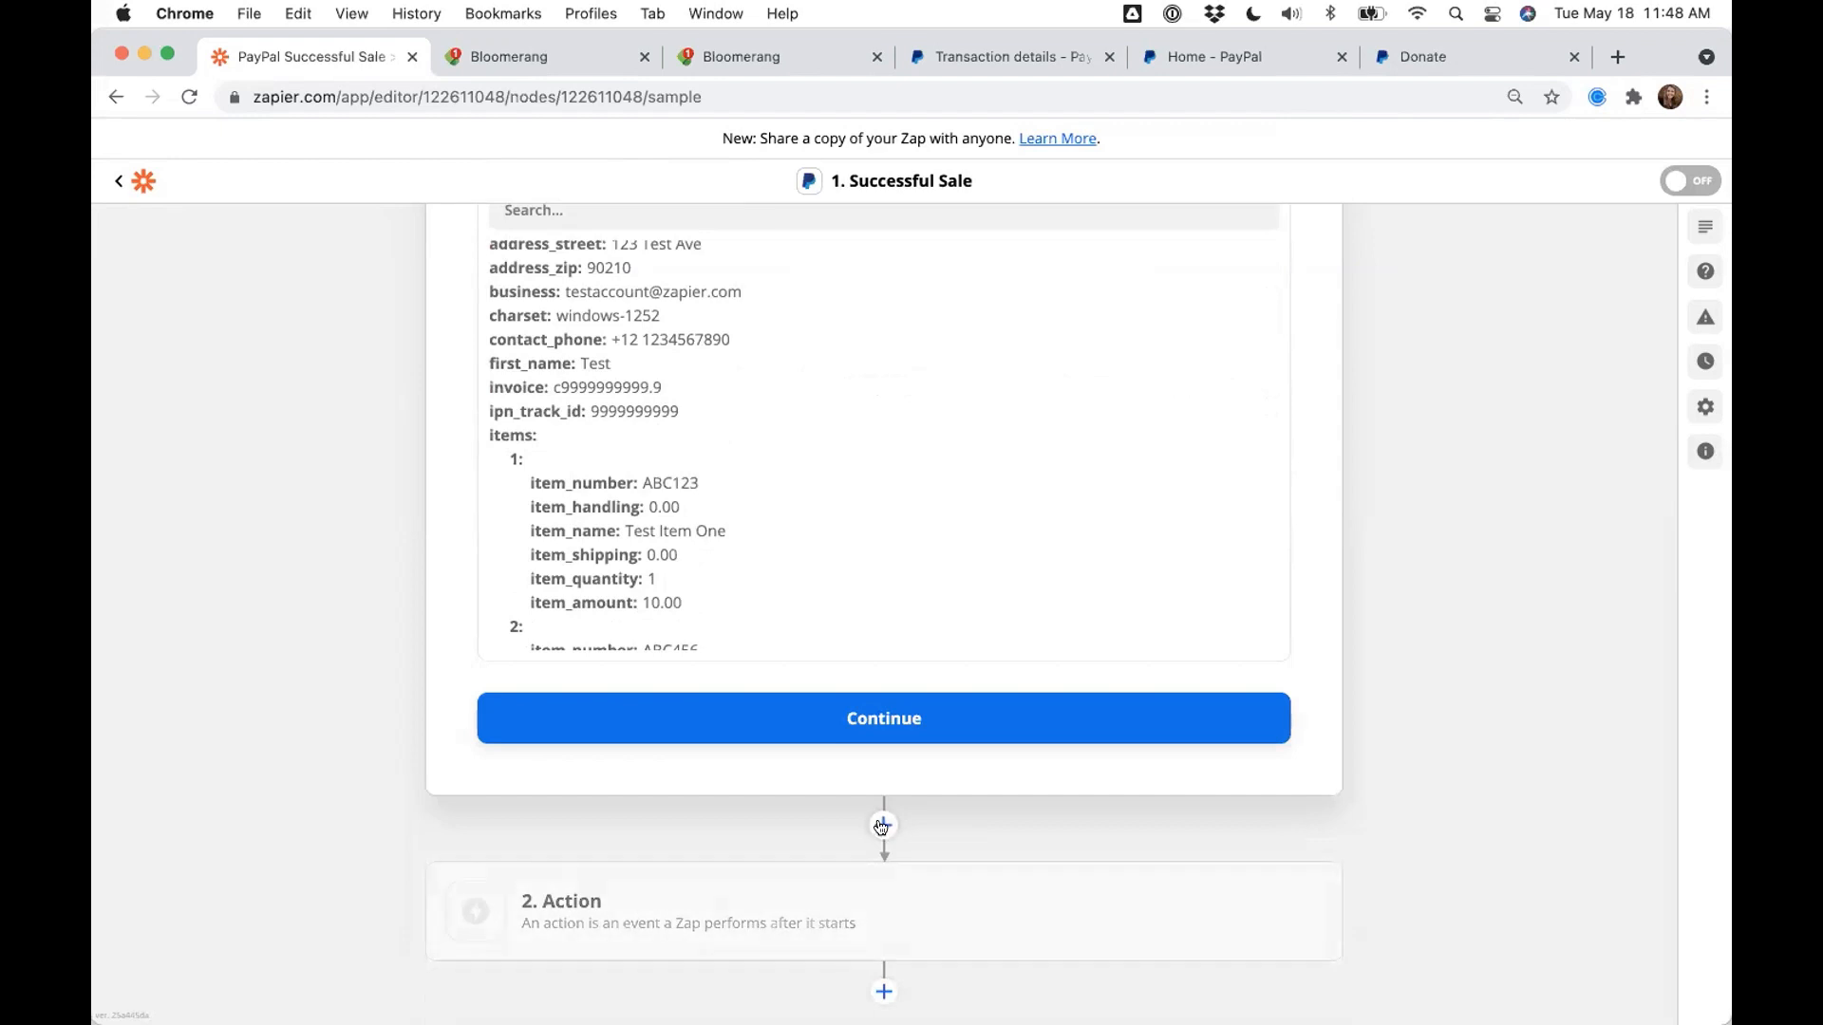
- Make step 2 Bloomerang's Find Constituent action on the Sidekick Solutions Sandbox account
{"action": "left_click", "coordinate": [728, 915]}
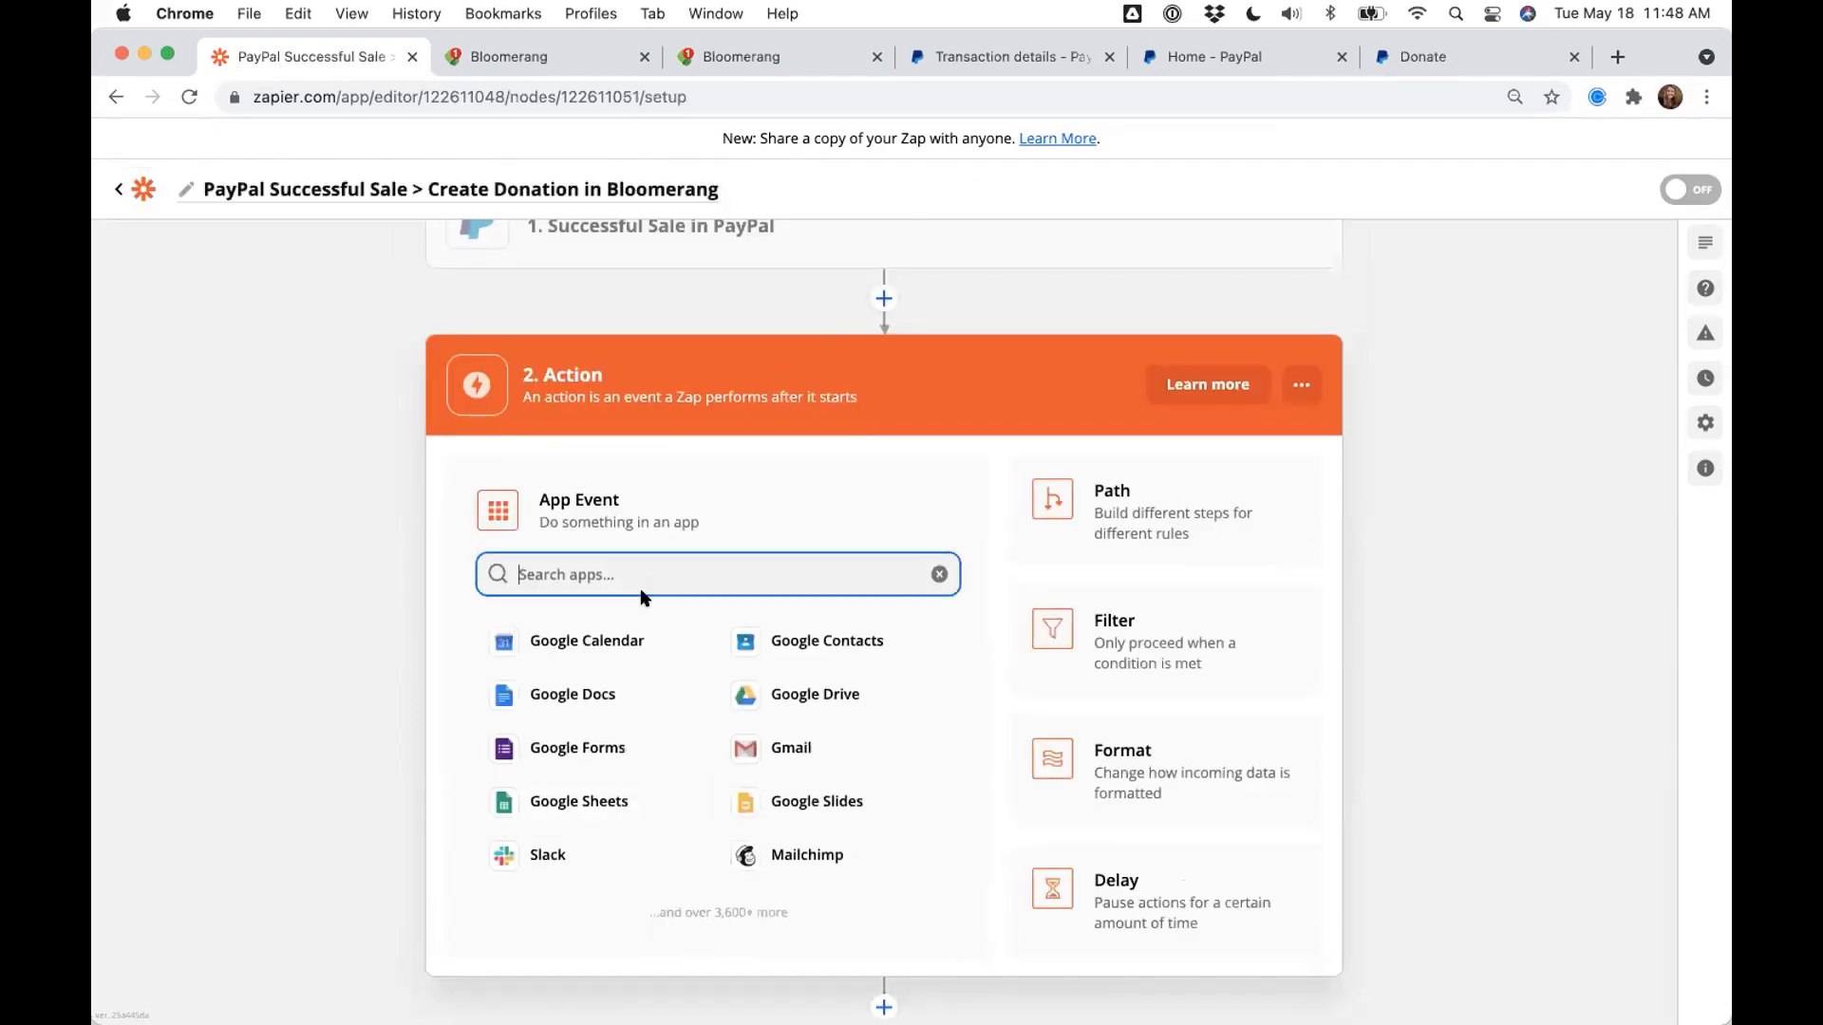
{"action": "type", "text": "Bloomerang"}
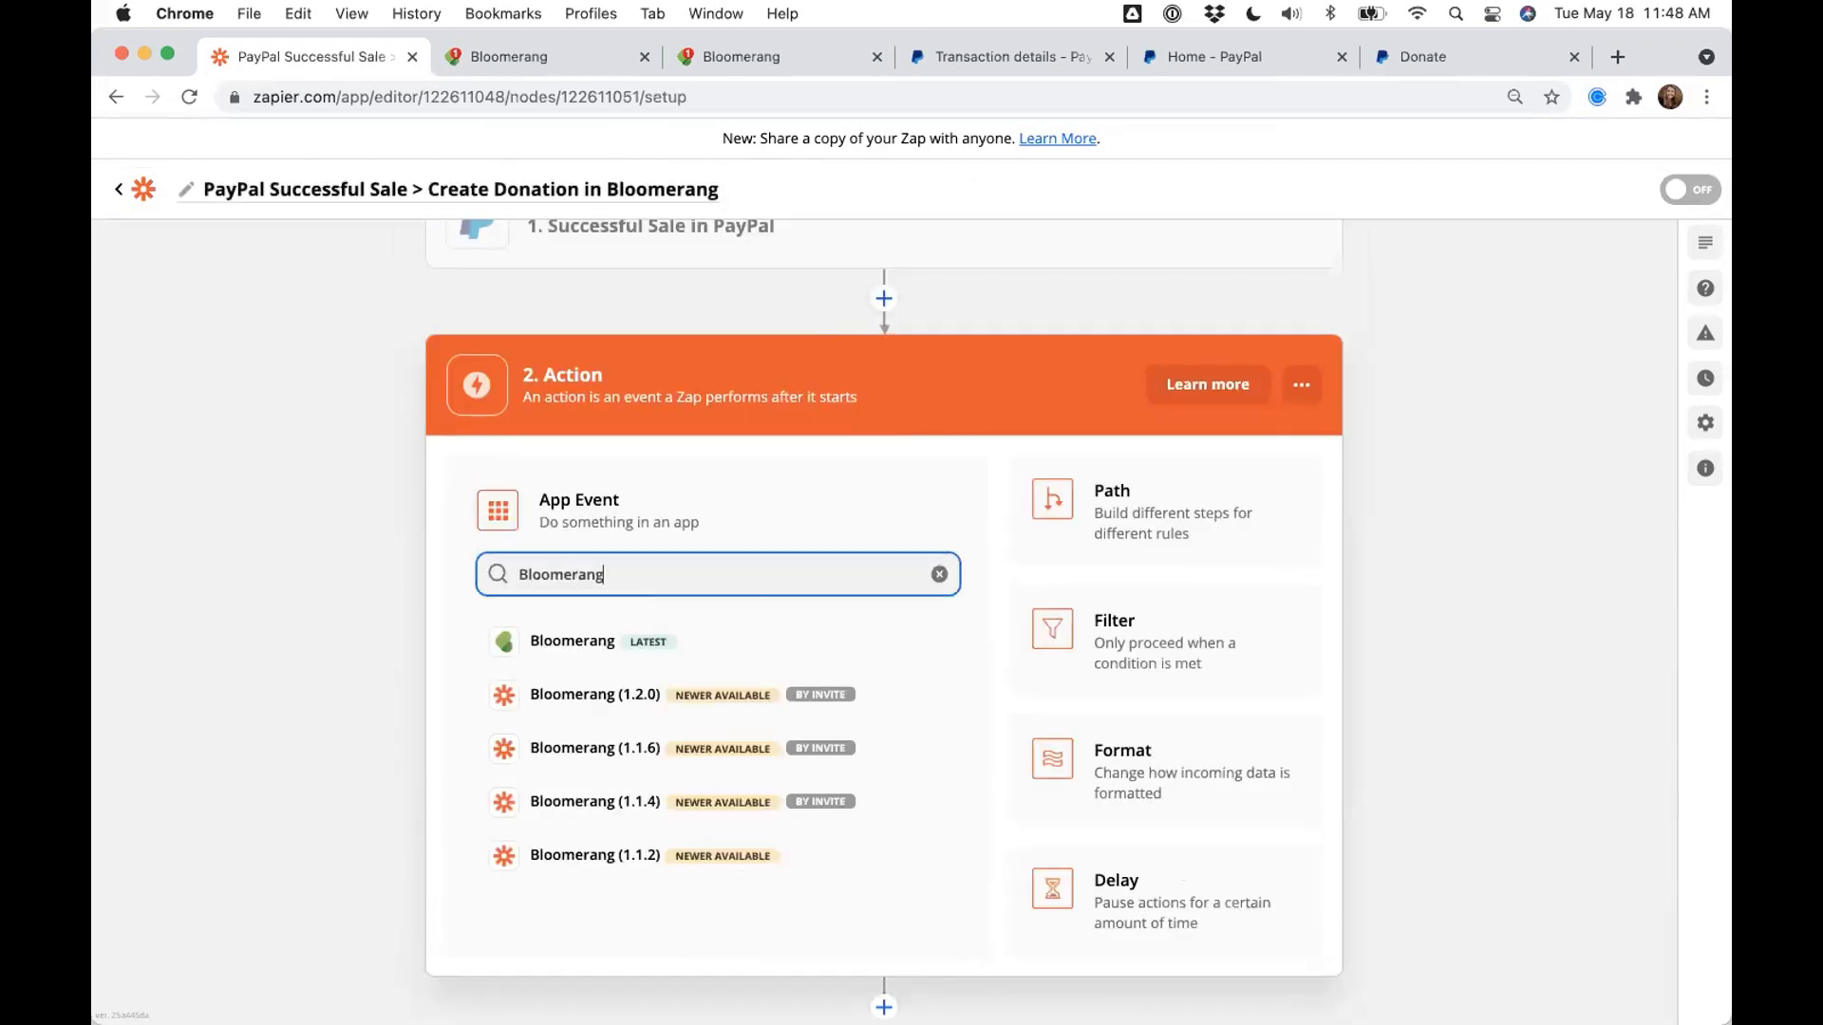
{"action": "left_click", "coordinate": [580, 642]}
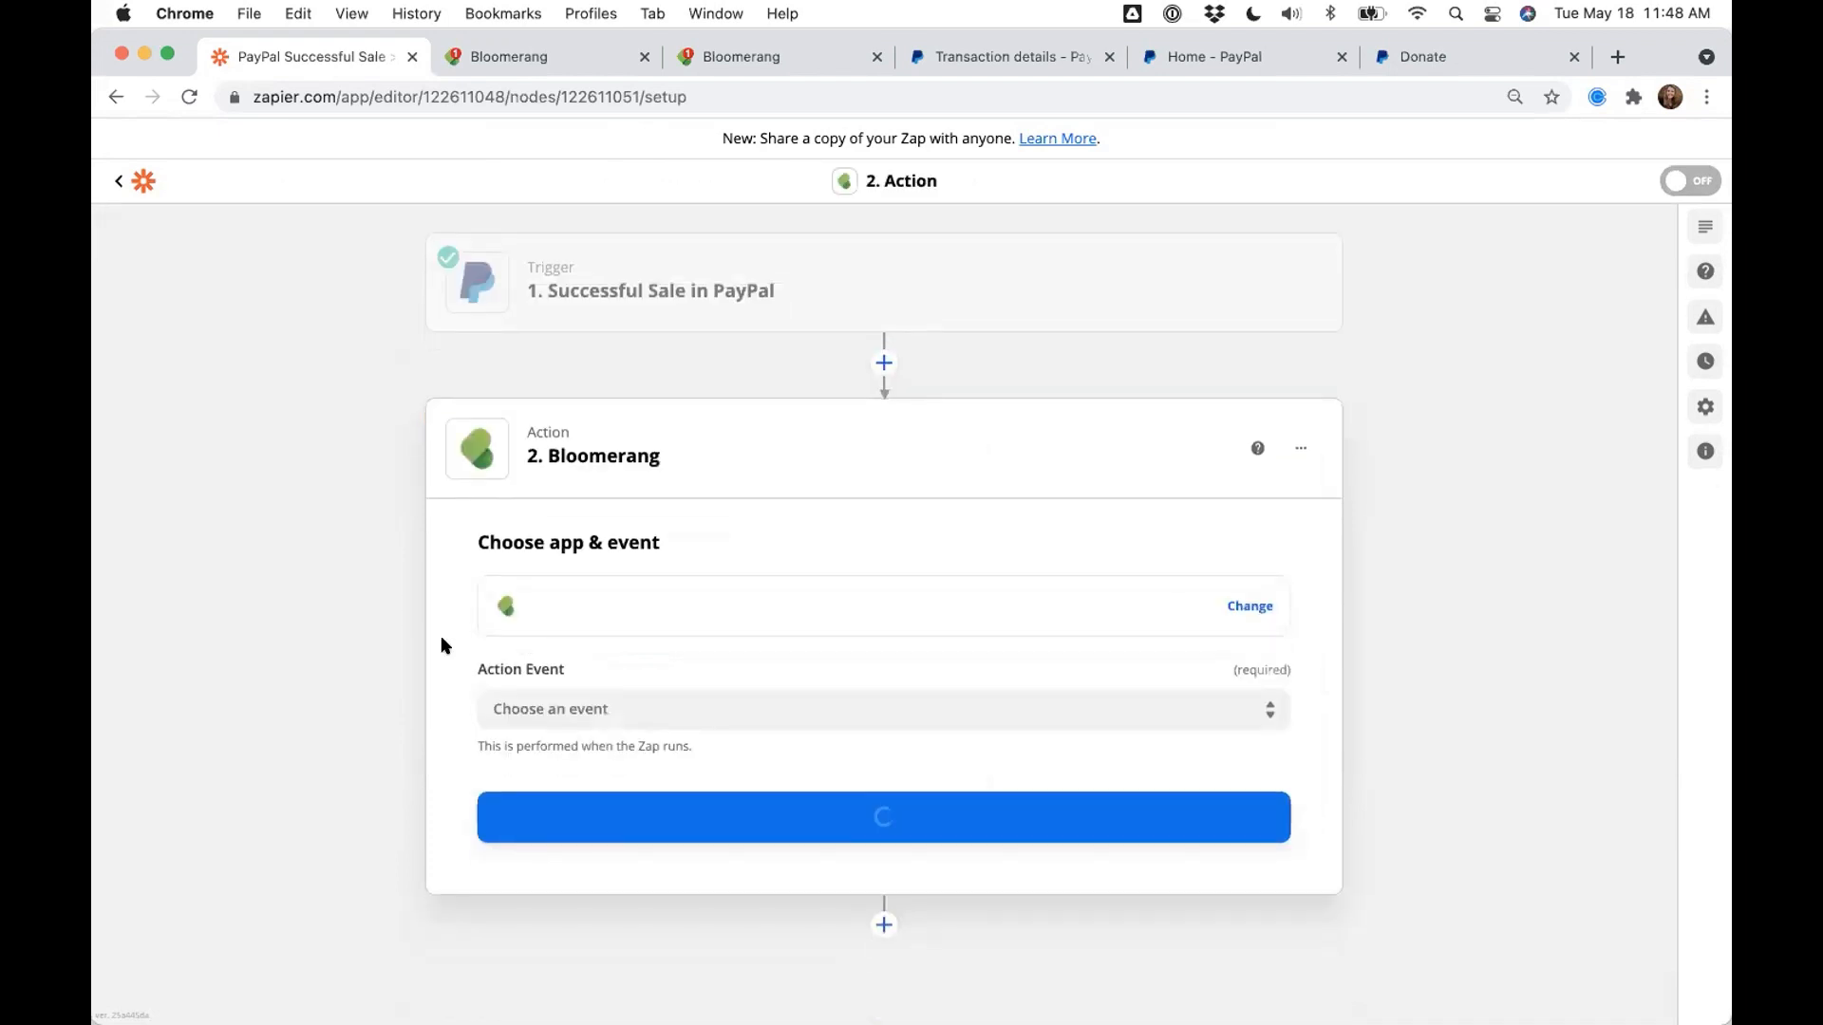
{"action": "left_click", "coordinate": [563, 694]}
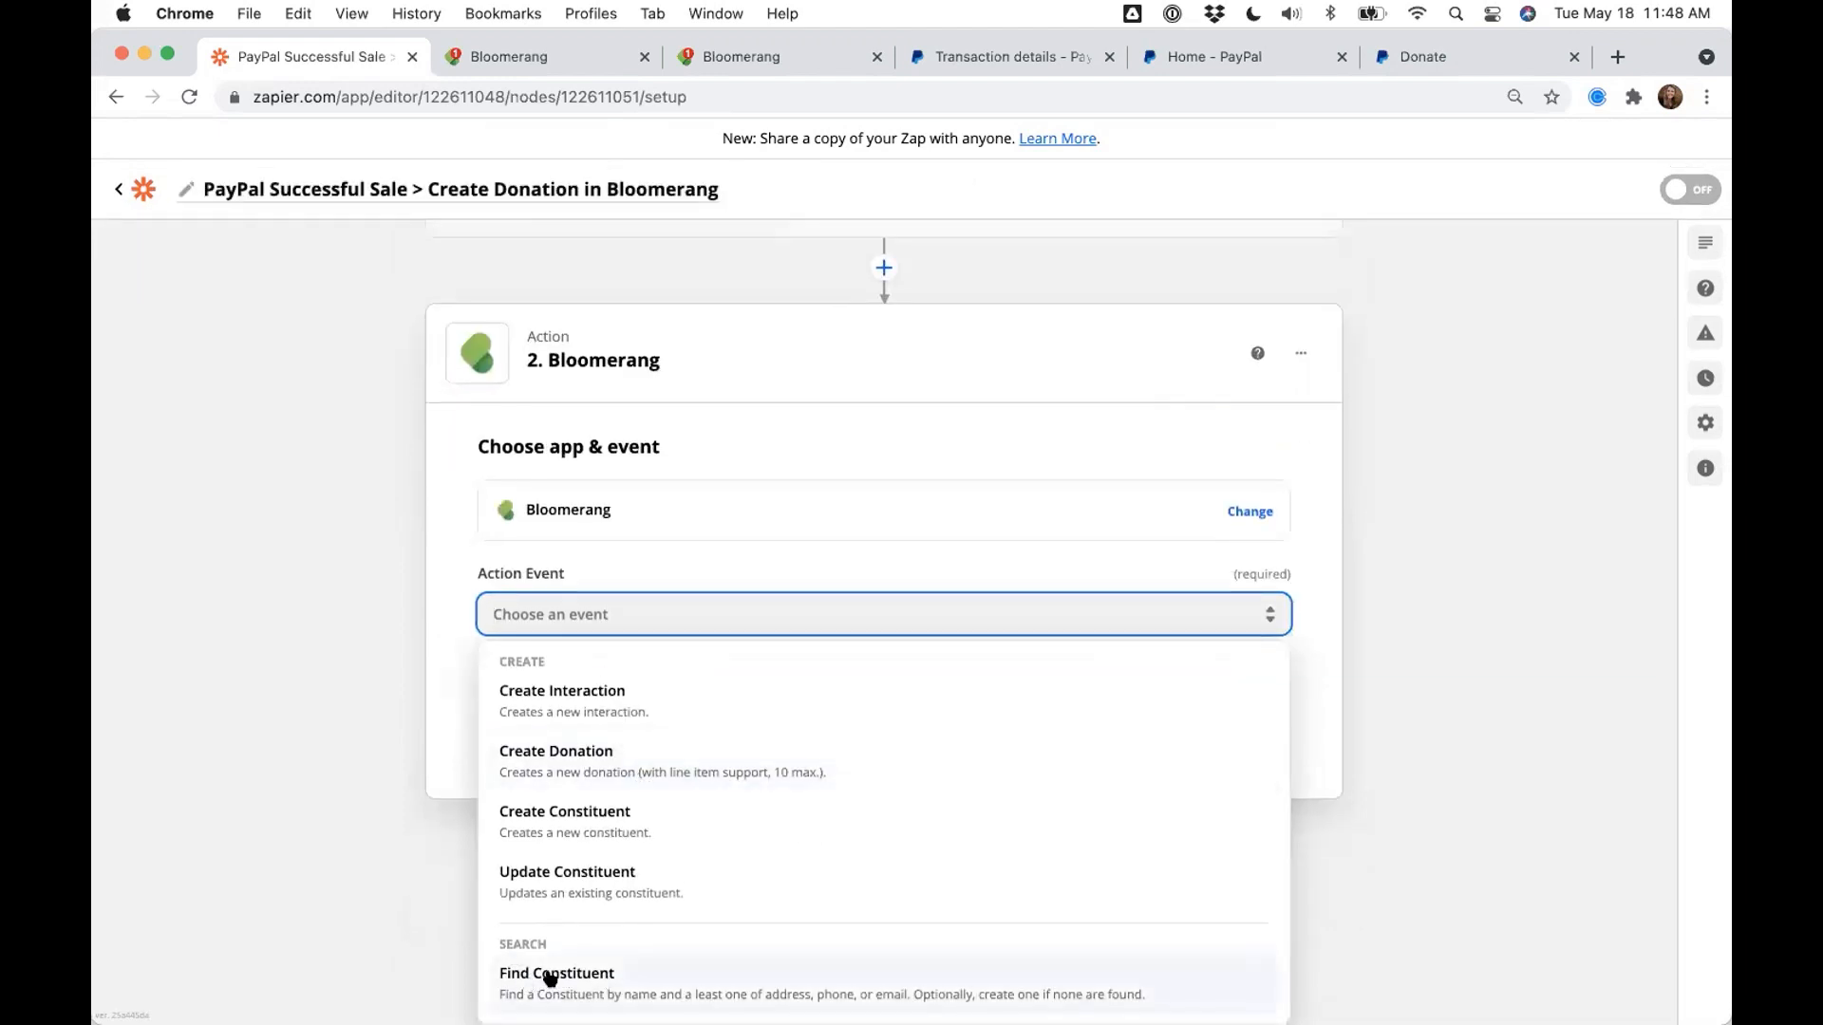
{"action": "left_click", "coordinate": [550, 978]}
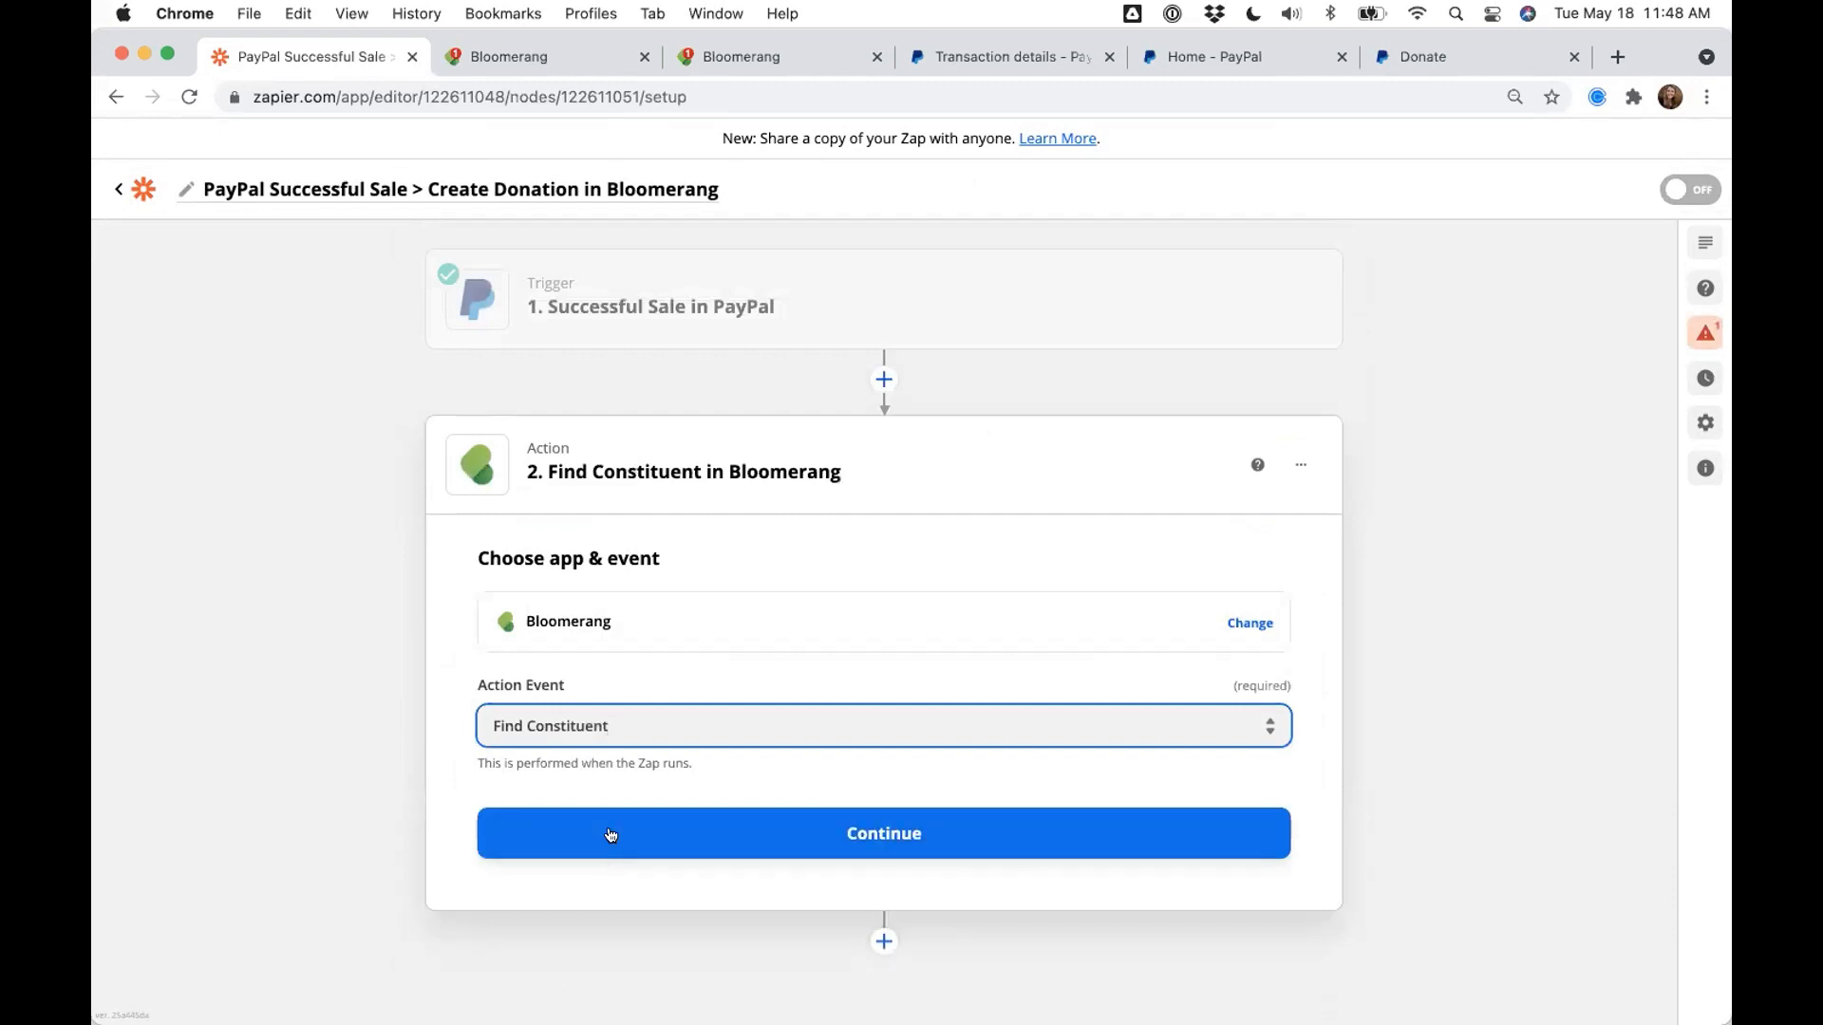
{"action": "left_click", "coordinate": [611, 834]}
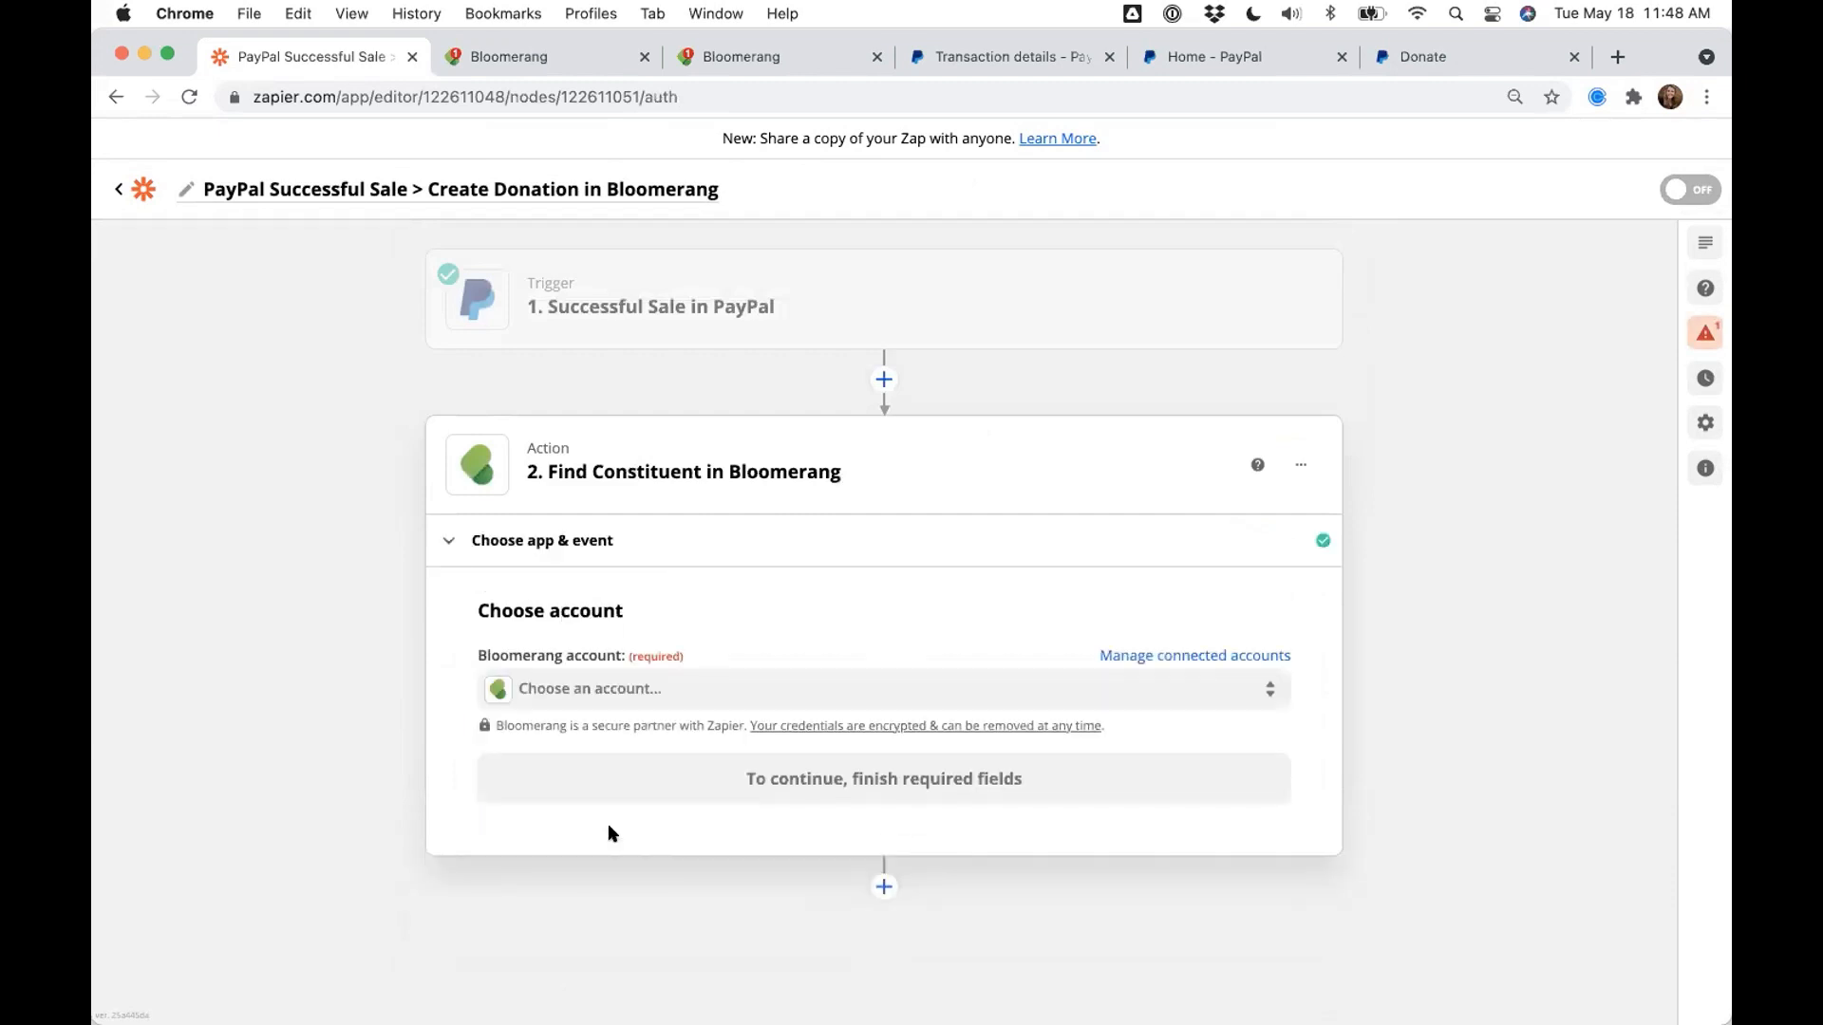
{"action": "left_click", "coordinate": [593, 694]}
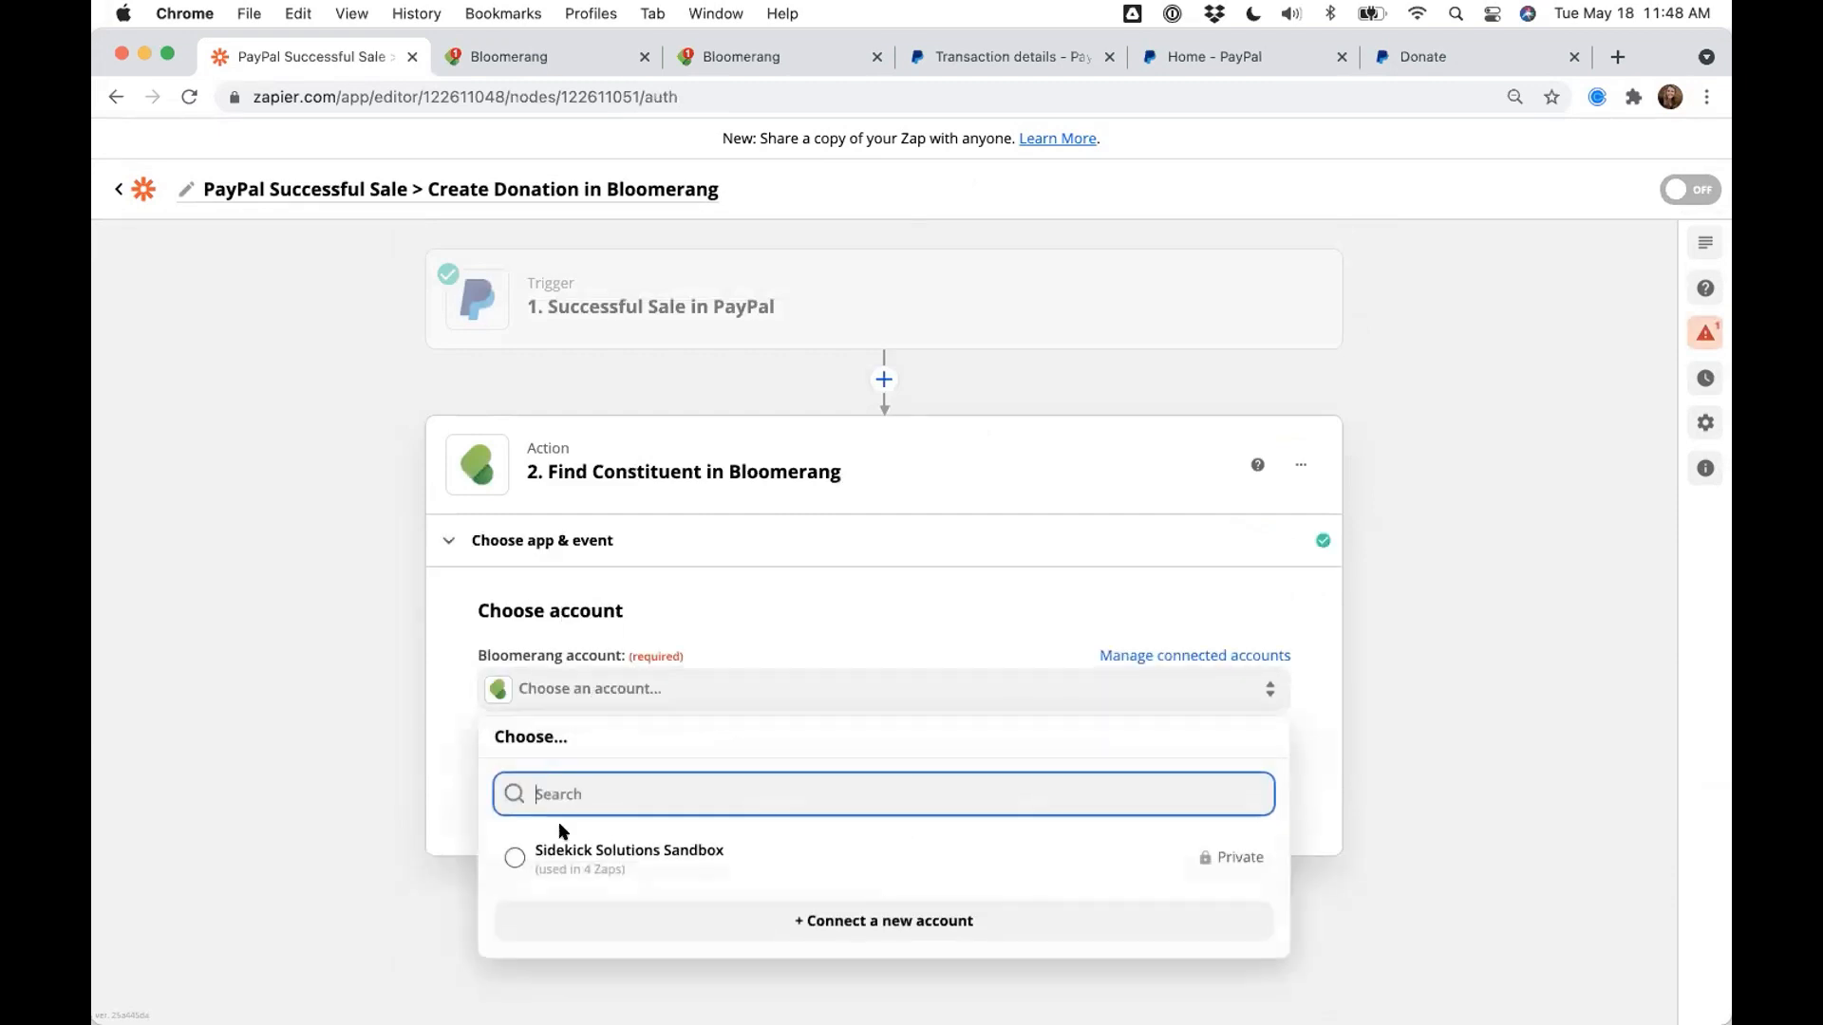
{"action": "left_click", "coordinate": [560, 839]}
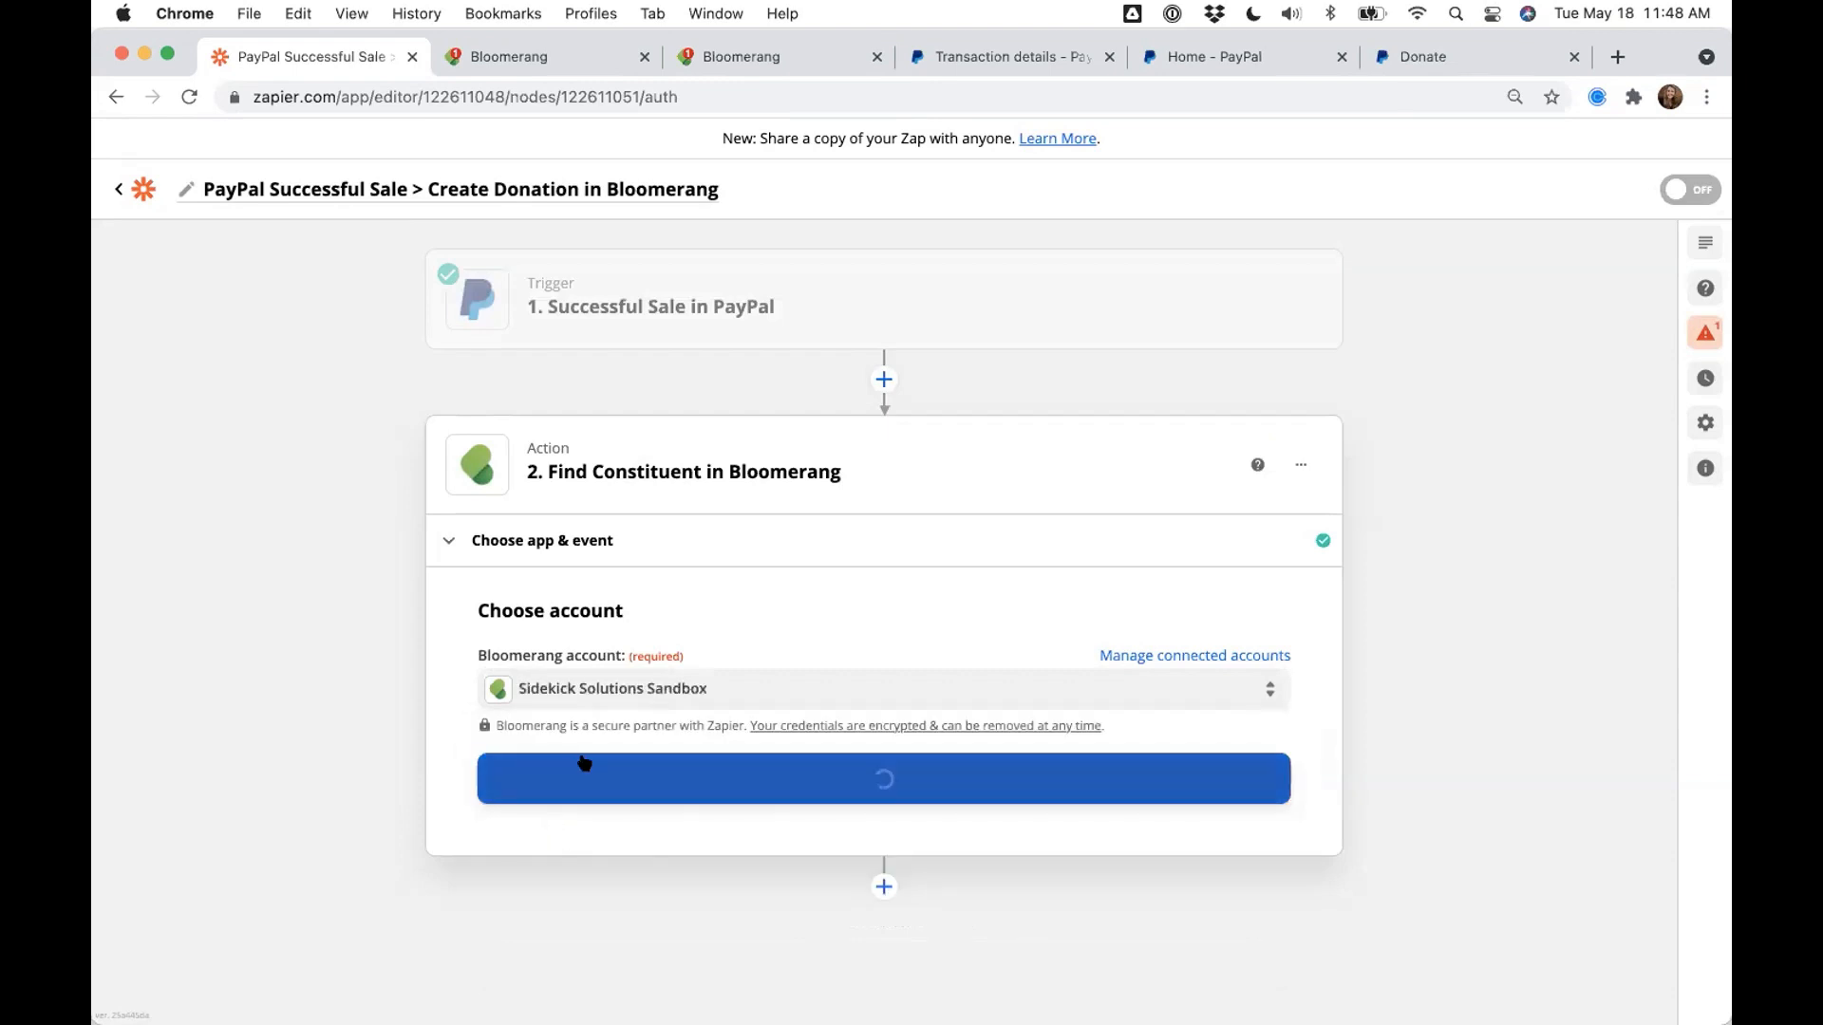
{"action": "left_click", "coordinate": [584, 765]}
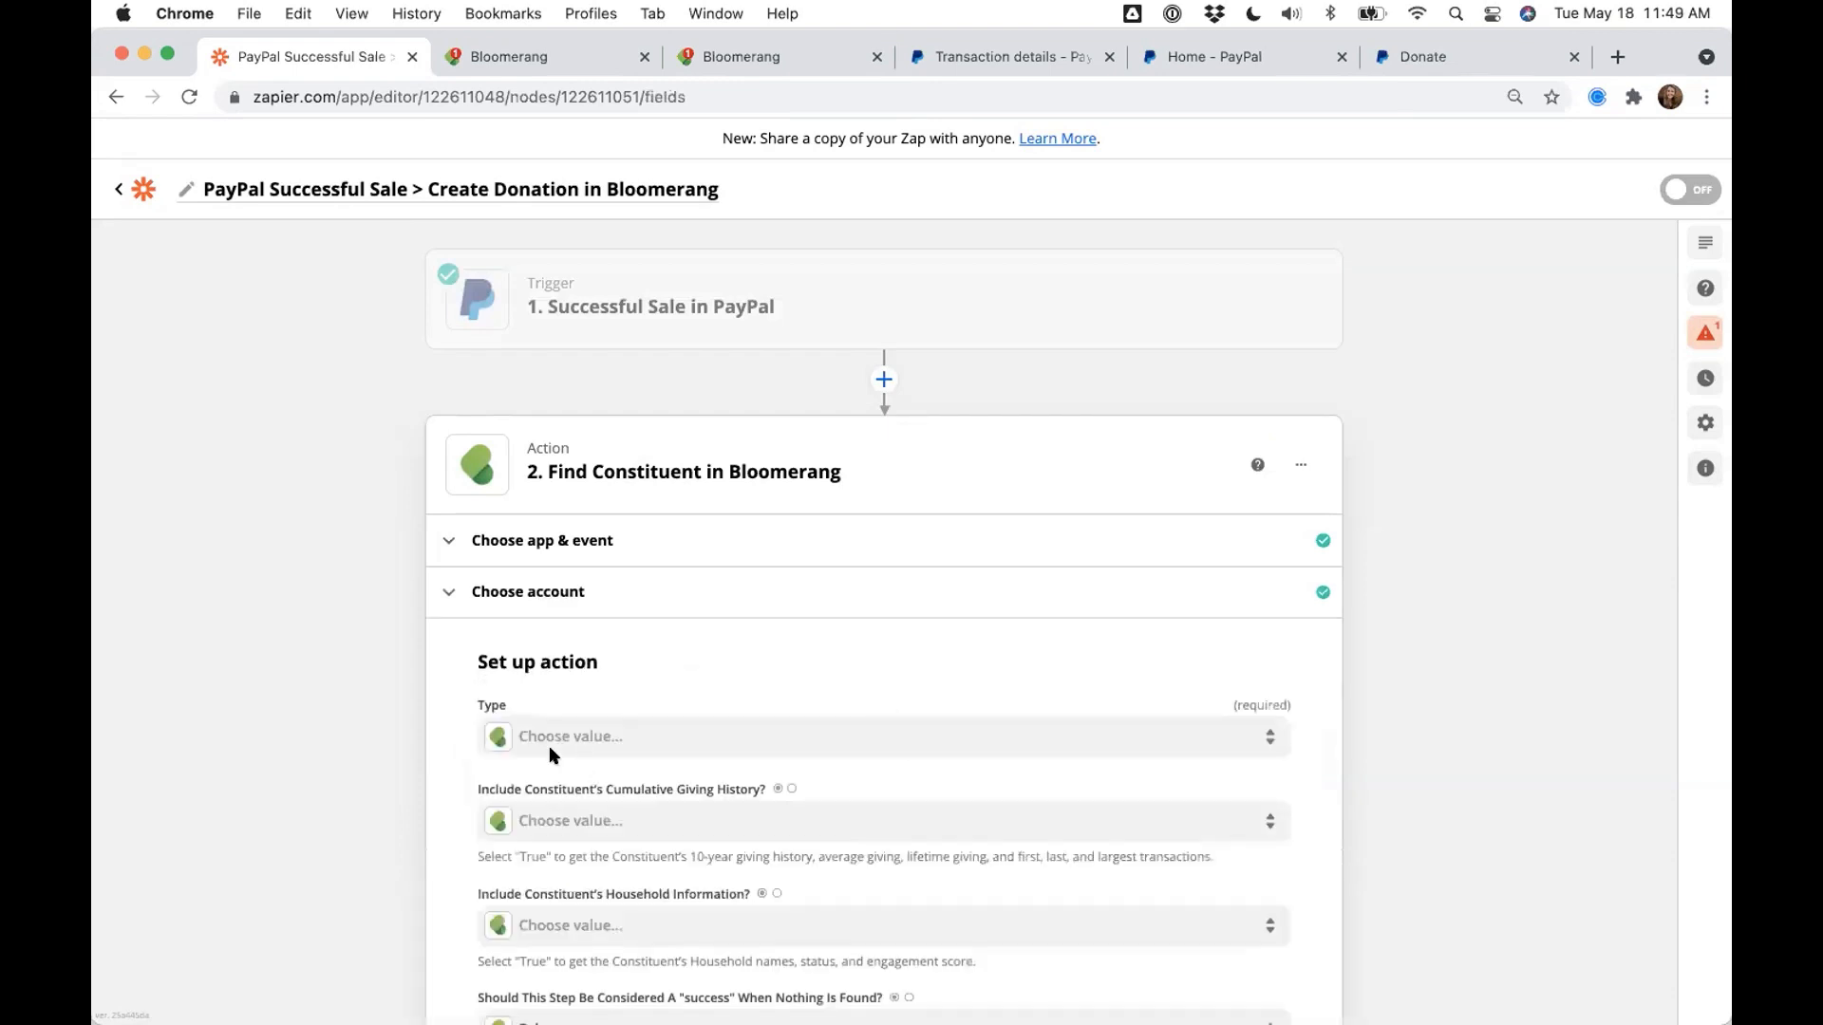
- Set the constituent Type to Individual and bring up PayPal data for the First Name field
{"action": "scroll", "coordinate": [389, 691], "scroll_direction": "down", "scroll_amount": 2}
{"action": "scroll", "coordinate": [390, 691], "scroll_direction": "down", "scroll_amount": 2}
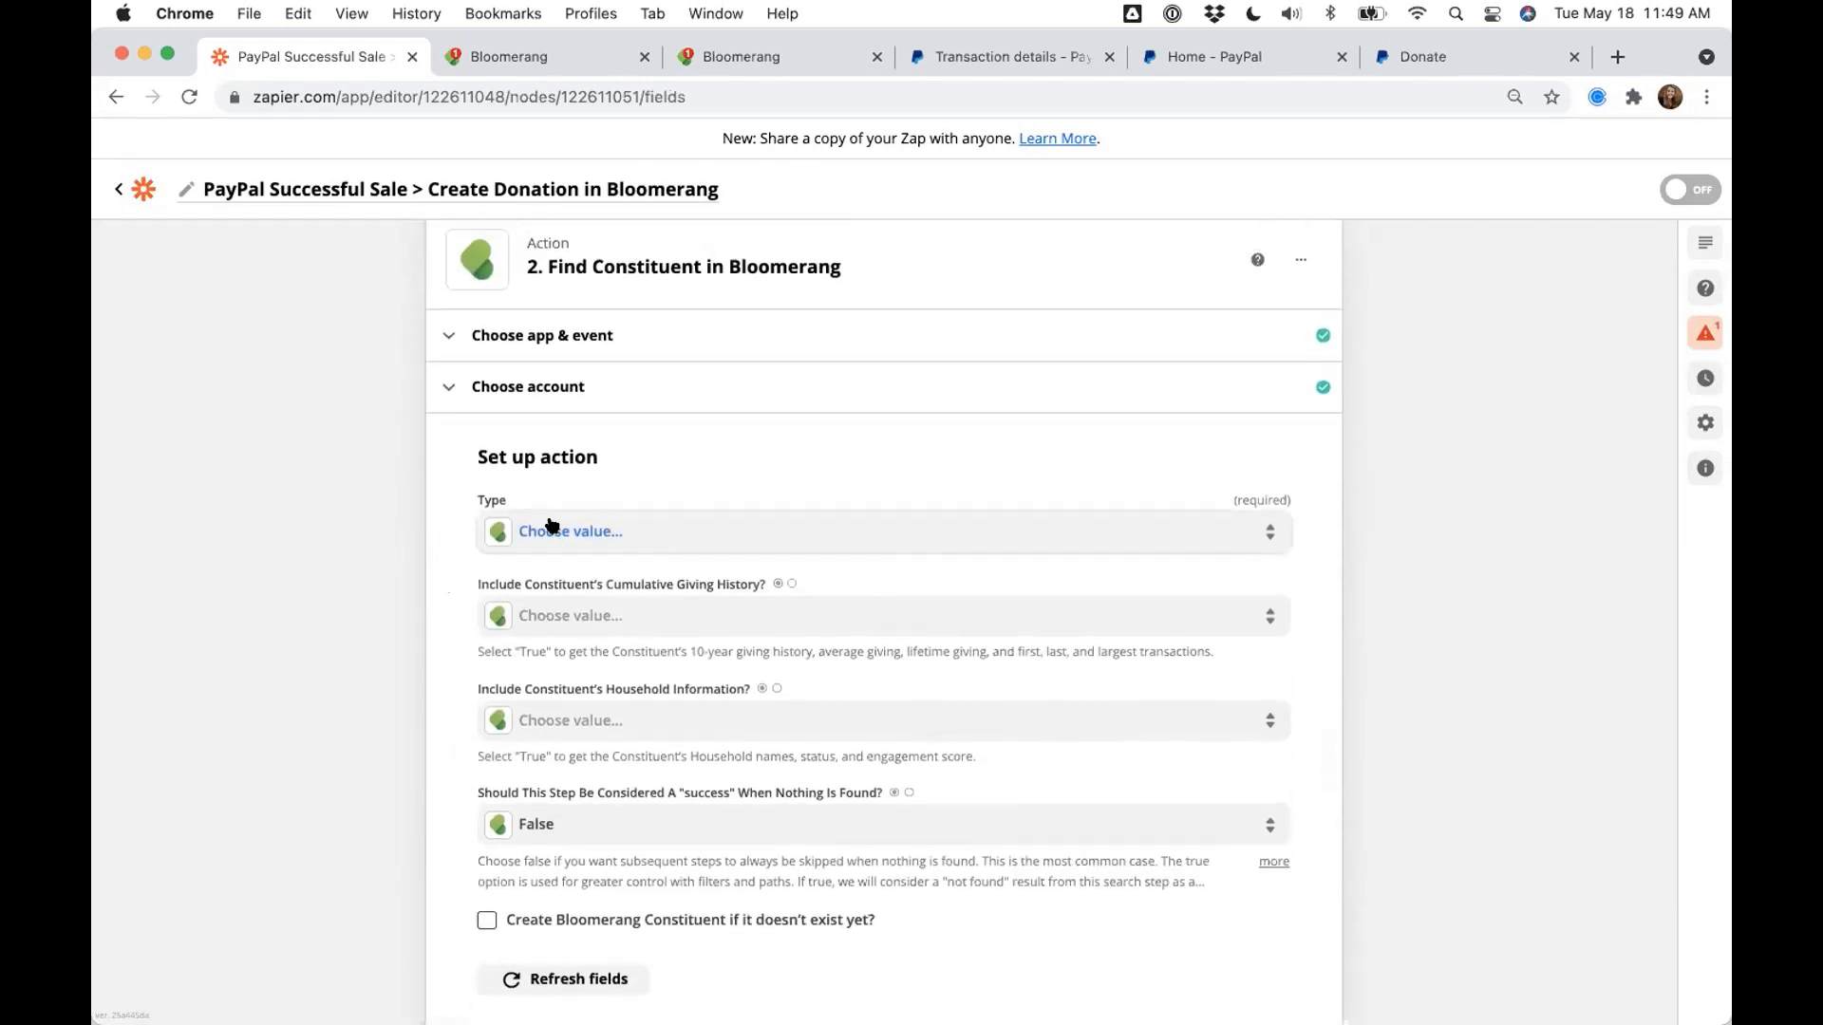
{"action": "left_click", "coordinate": [550, 527]}
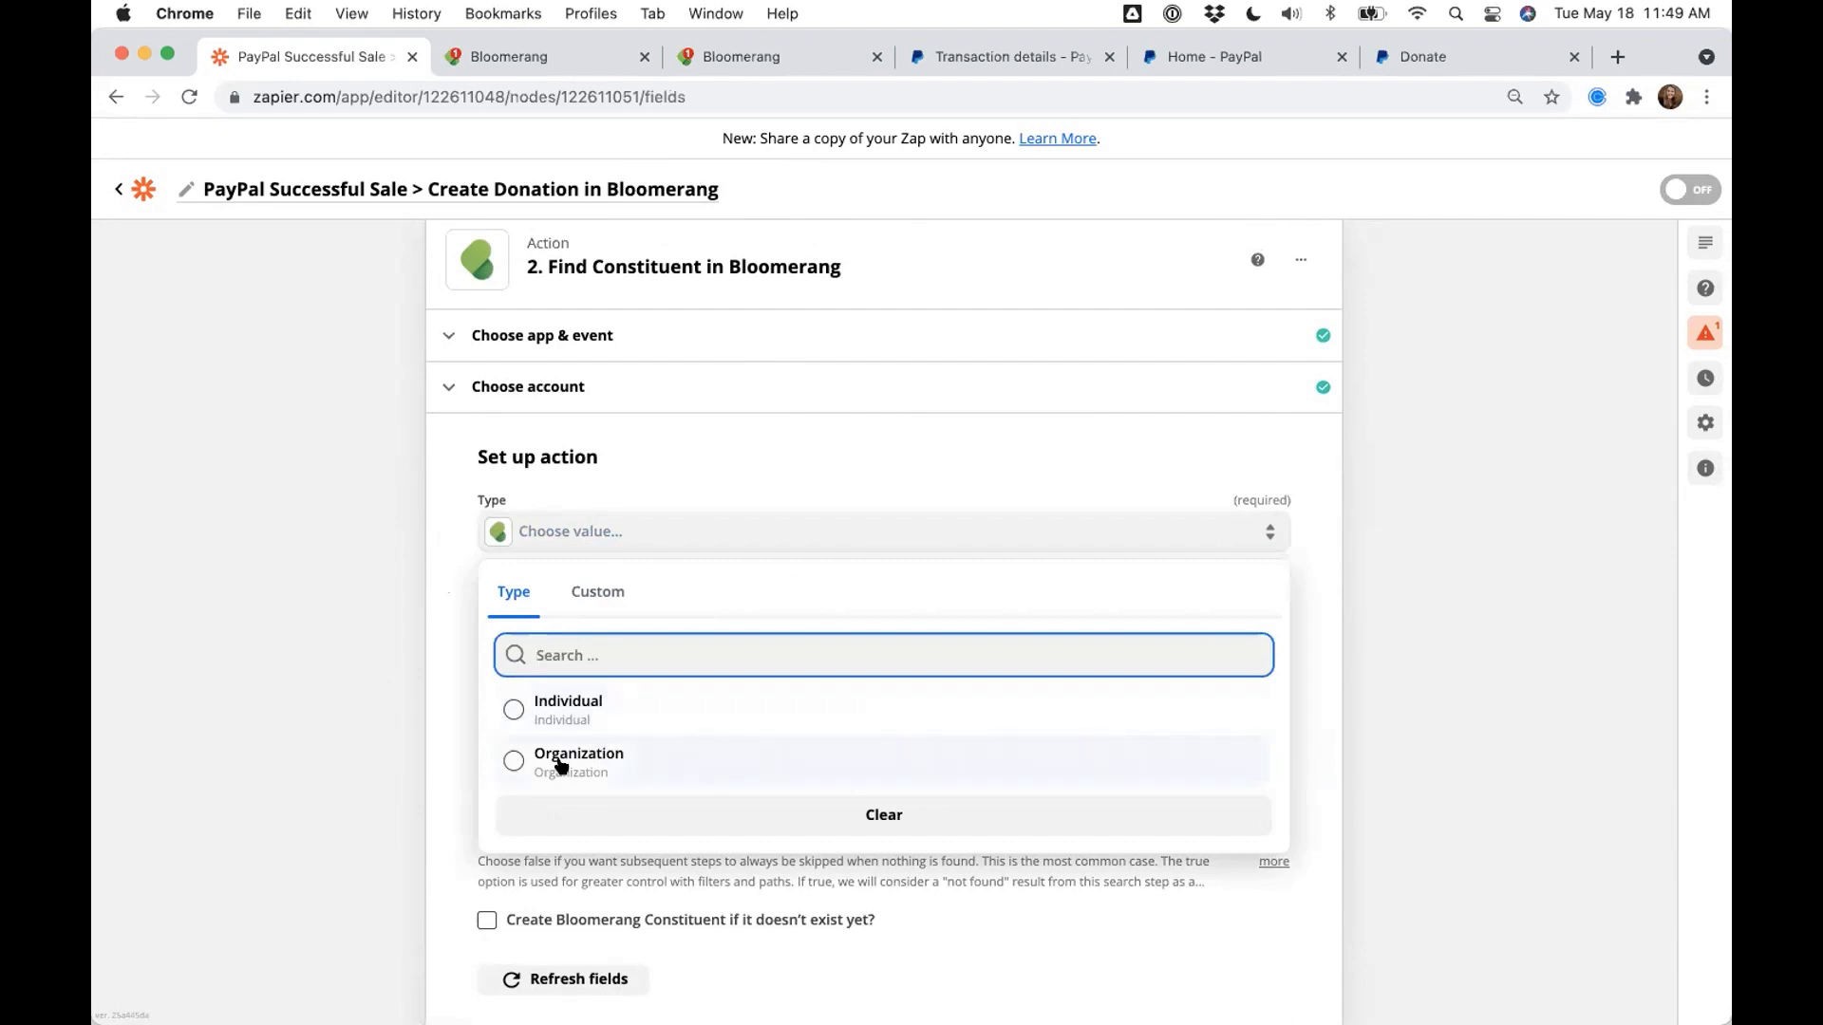
{"action": "left_click", "coordinate": [560, 704]}
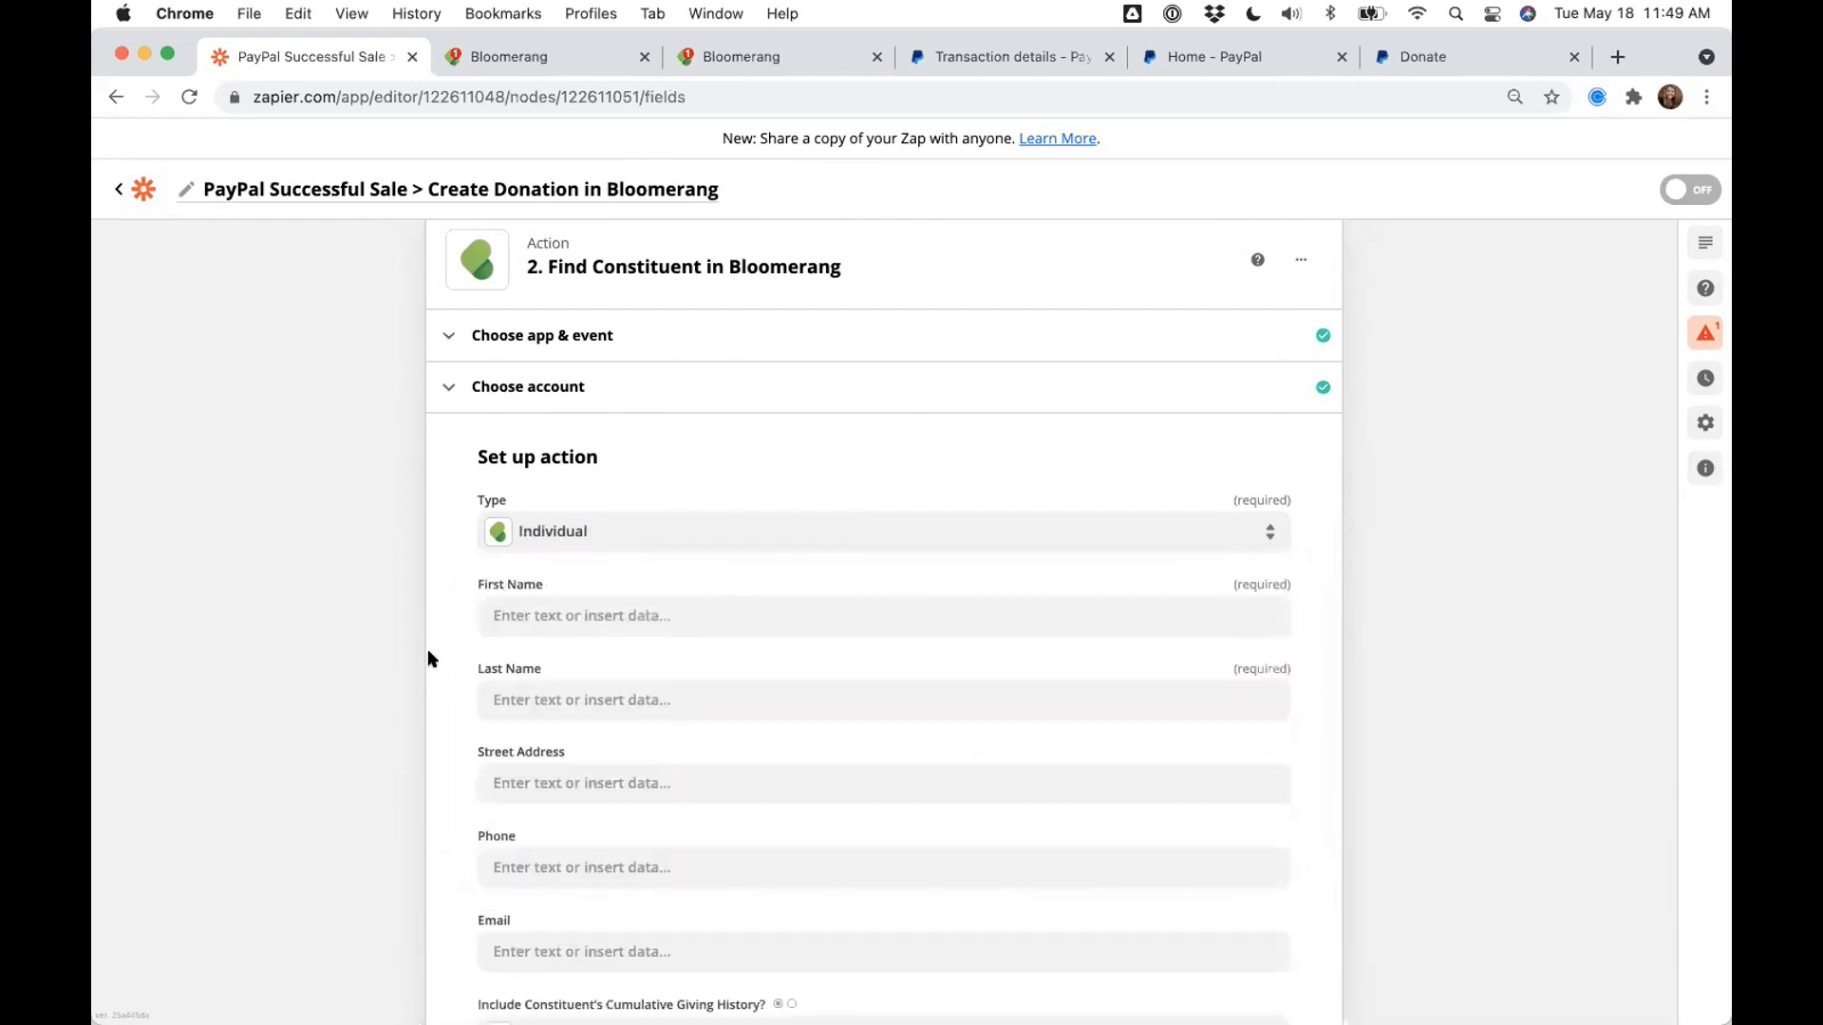
{"action": "left_click", "coordinate": [531, 613]}
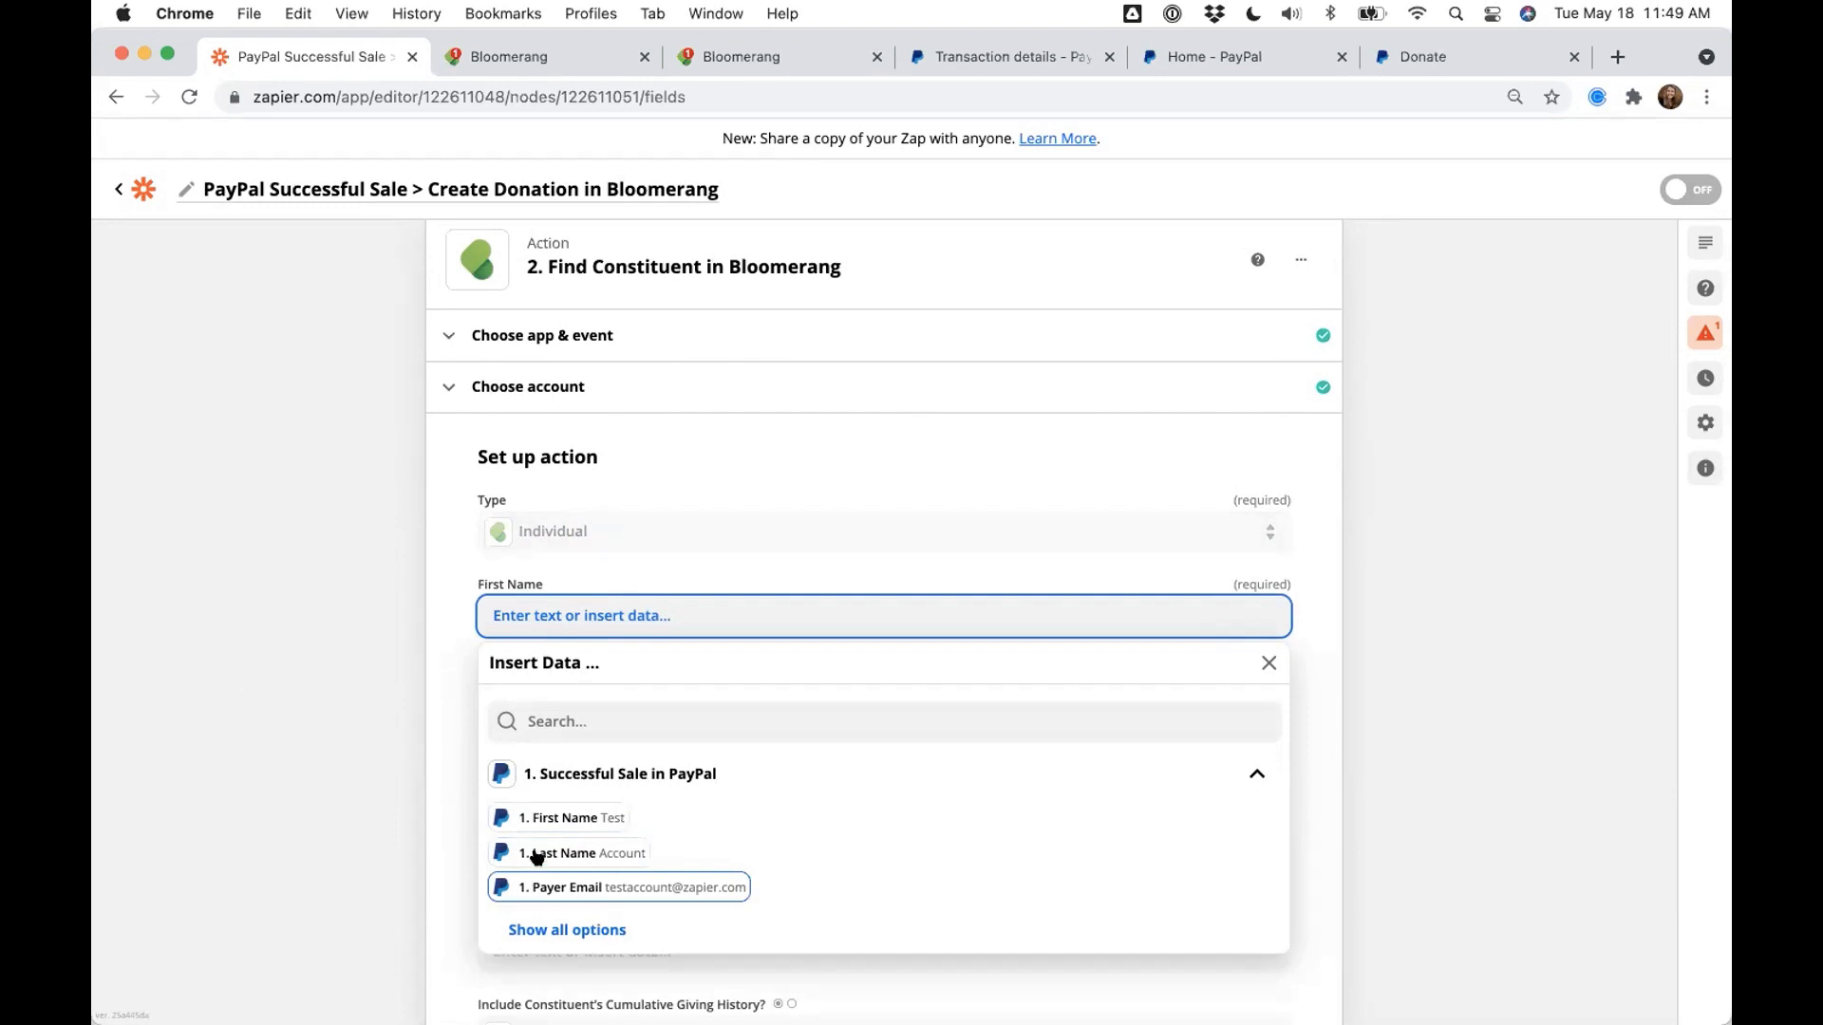
- Map PayPal's first name, last name and payer email into First Name, Last Name and Email
{"action": "left_click", "coordinate": [529, 819]}
{"action": "left_click", "coordinate": [394, 733]}
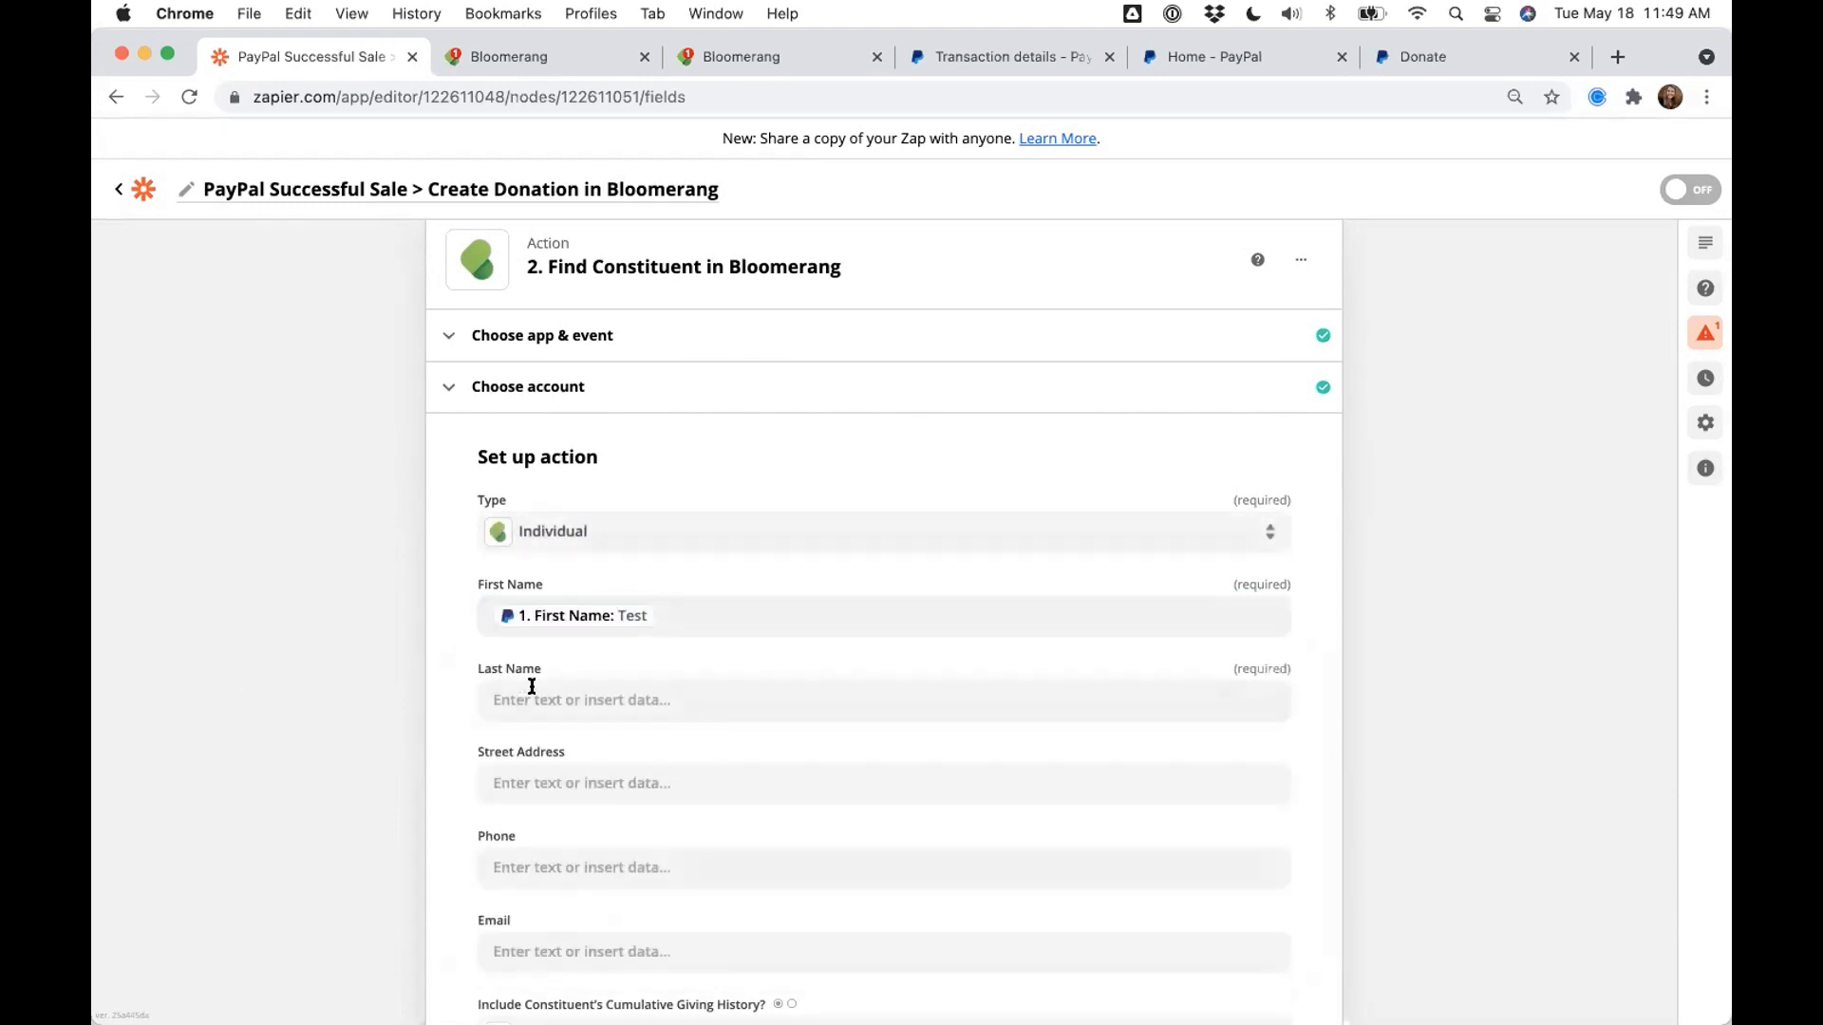
{"action": "left_click", "coordinate": [531, 698]}
{"action": "left_click", "coordinate": [555, 935]}
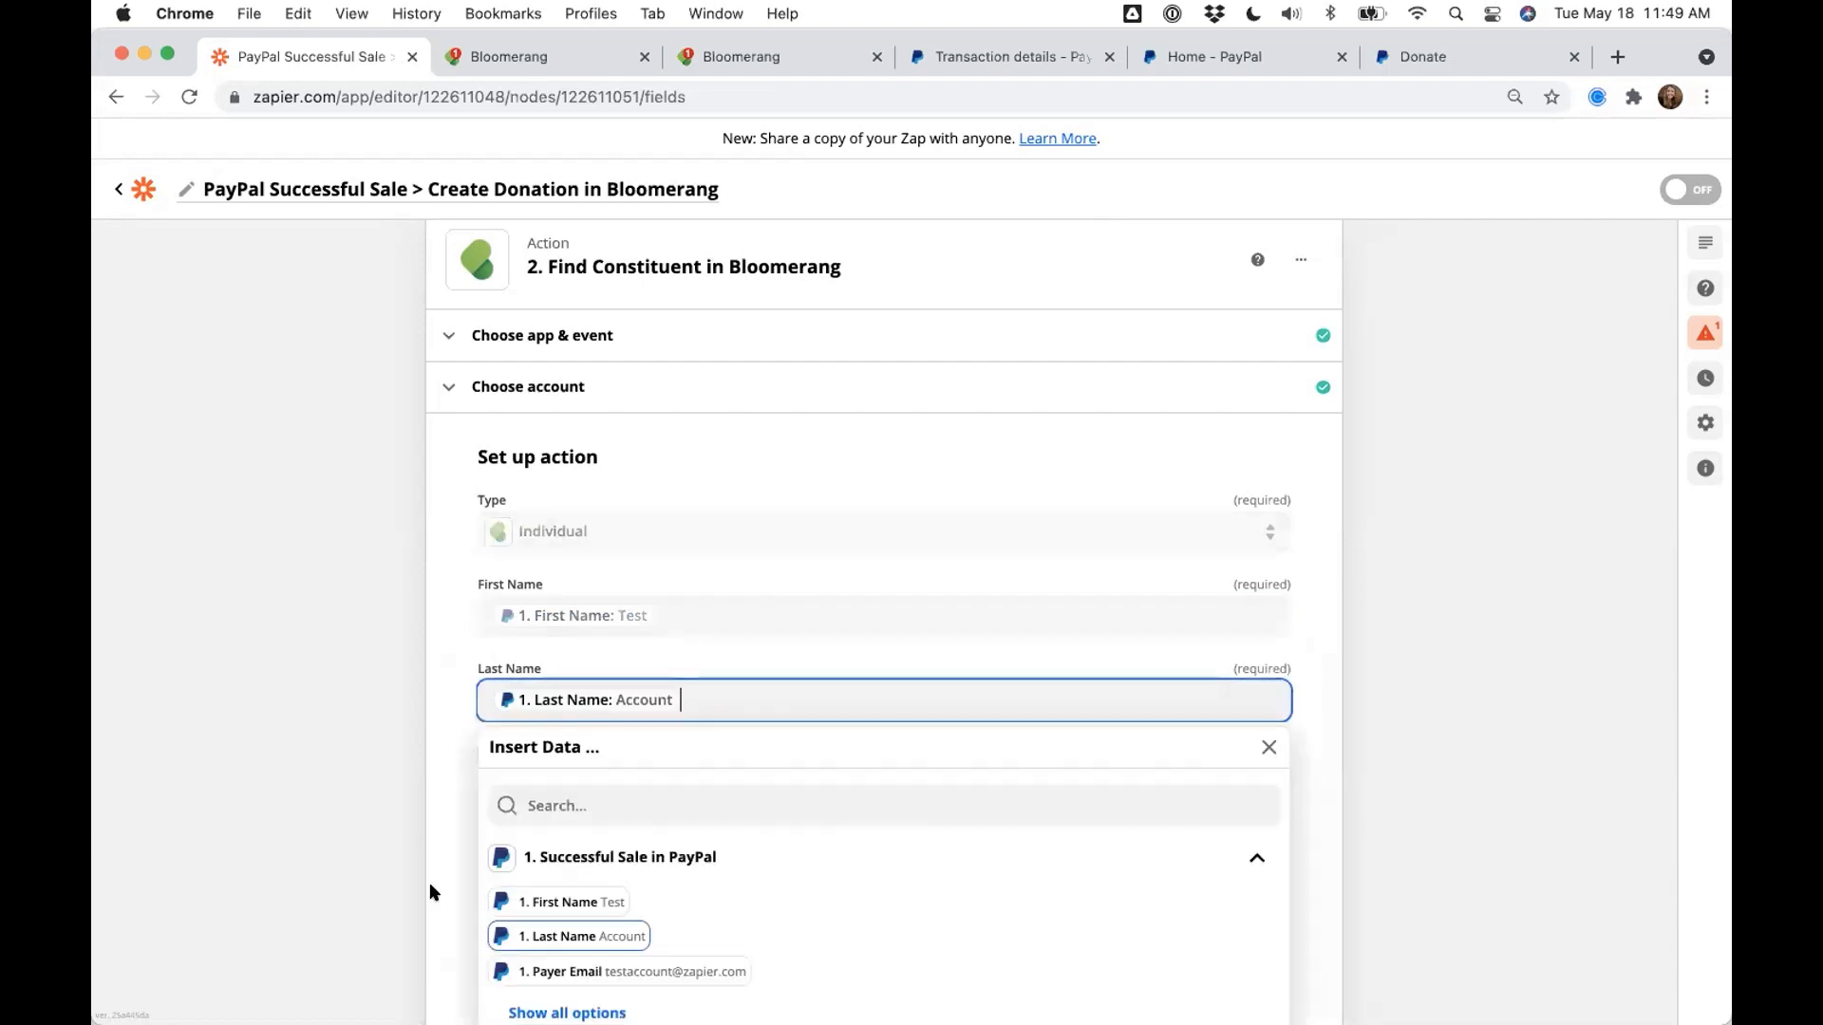
{"action": "left_click", "coordinate": [267, 860]}
{"action": "scroll", "coordinate": [266, 856], "scroll_direction": "down", "scroll_amount": 1}
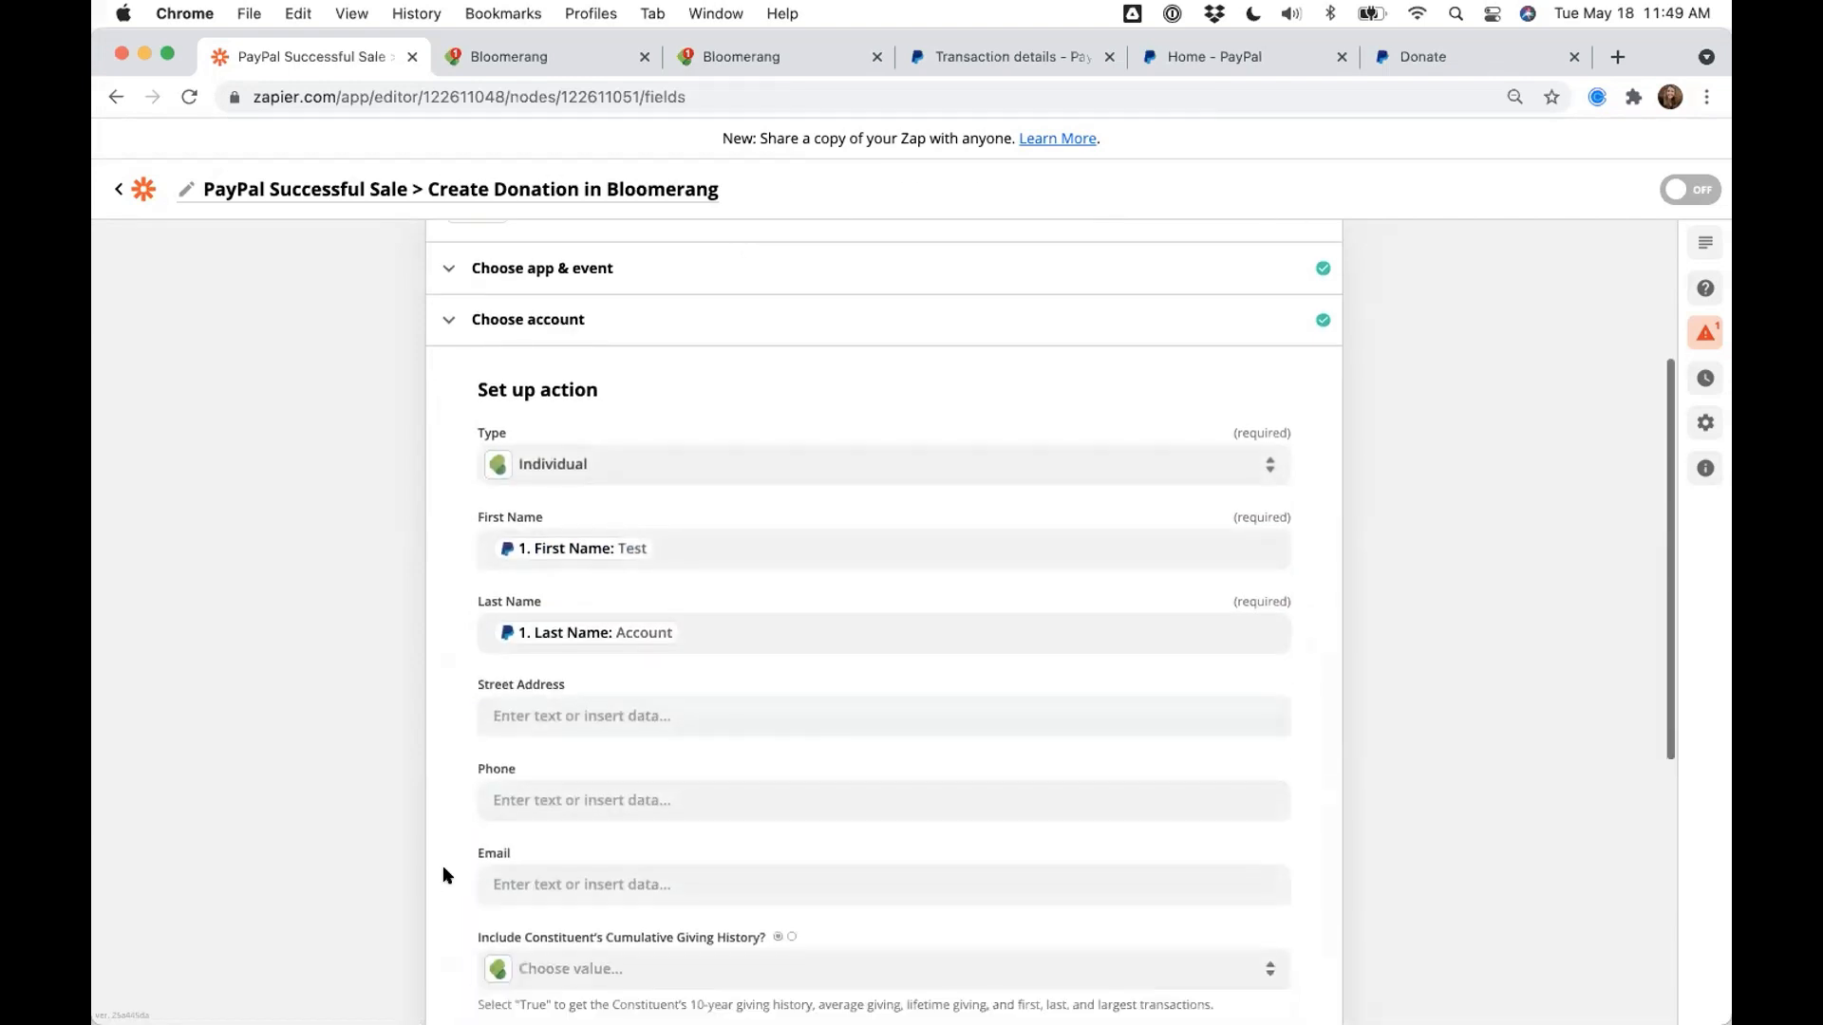
{"action": "left_click", "coordinate": [489, 883]}
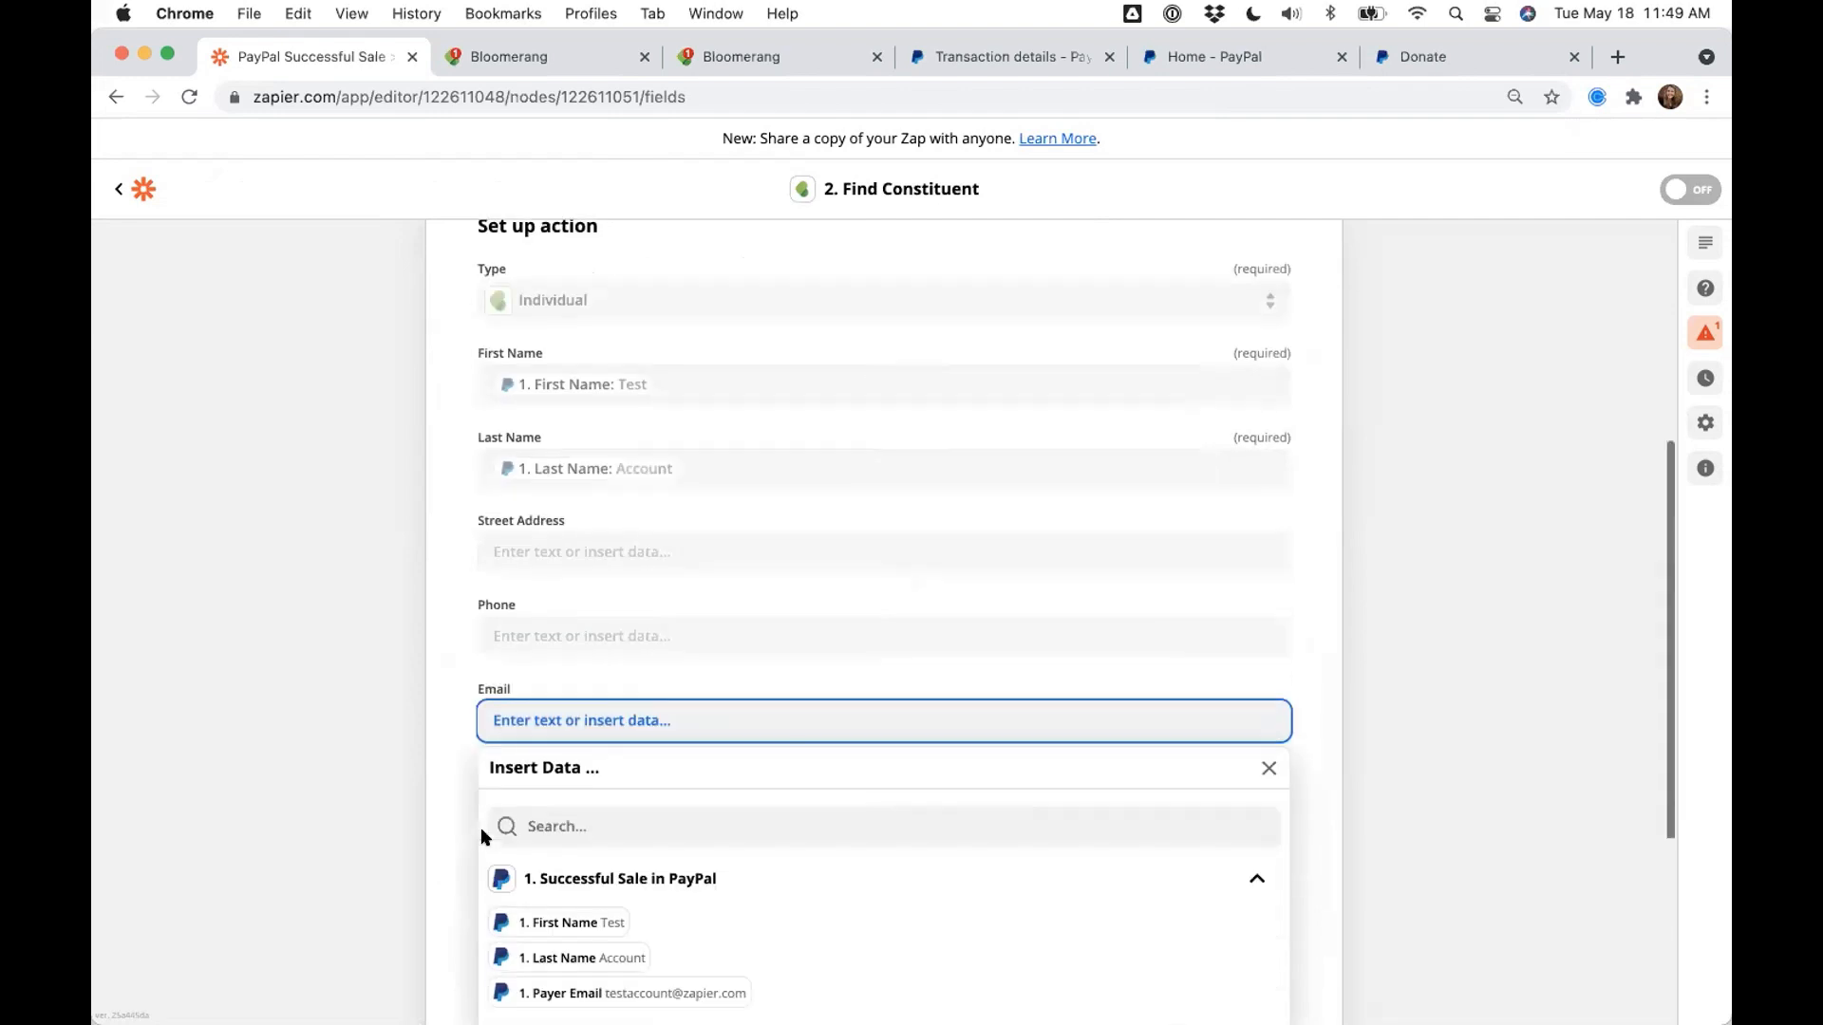
{"action": "left_click", "coordinate": [581, 968]}
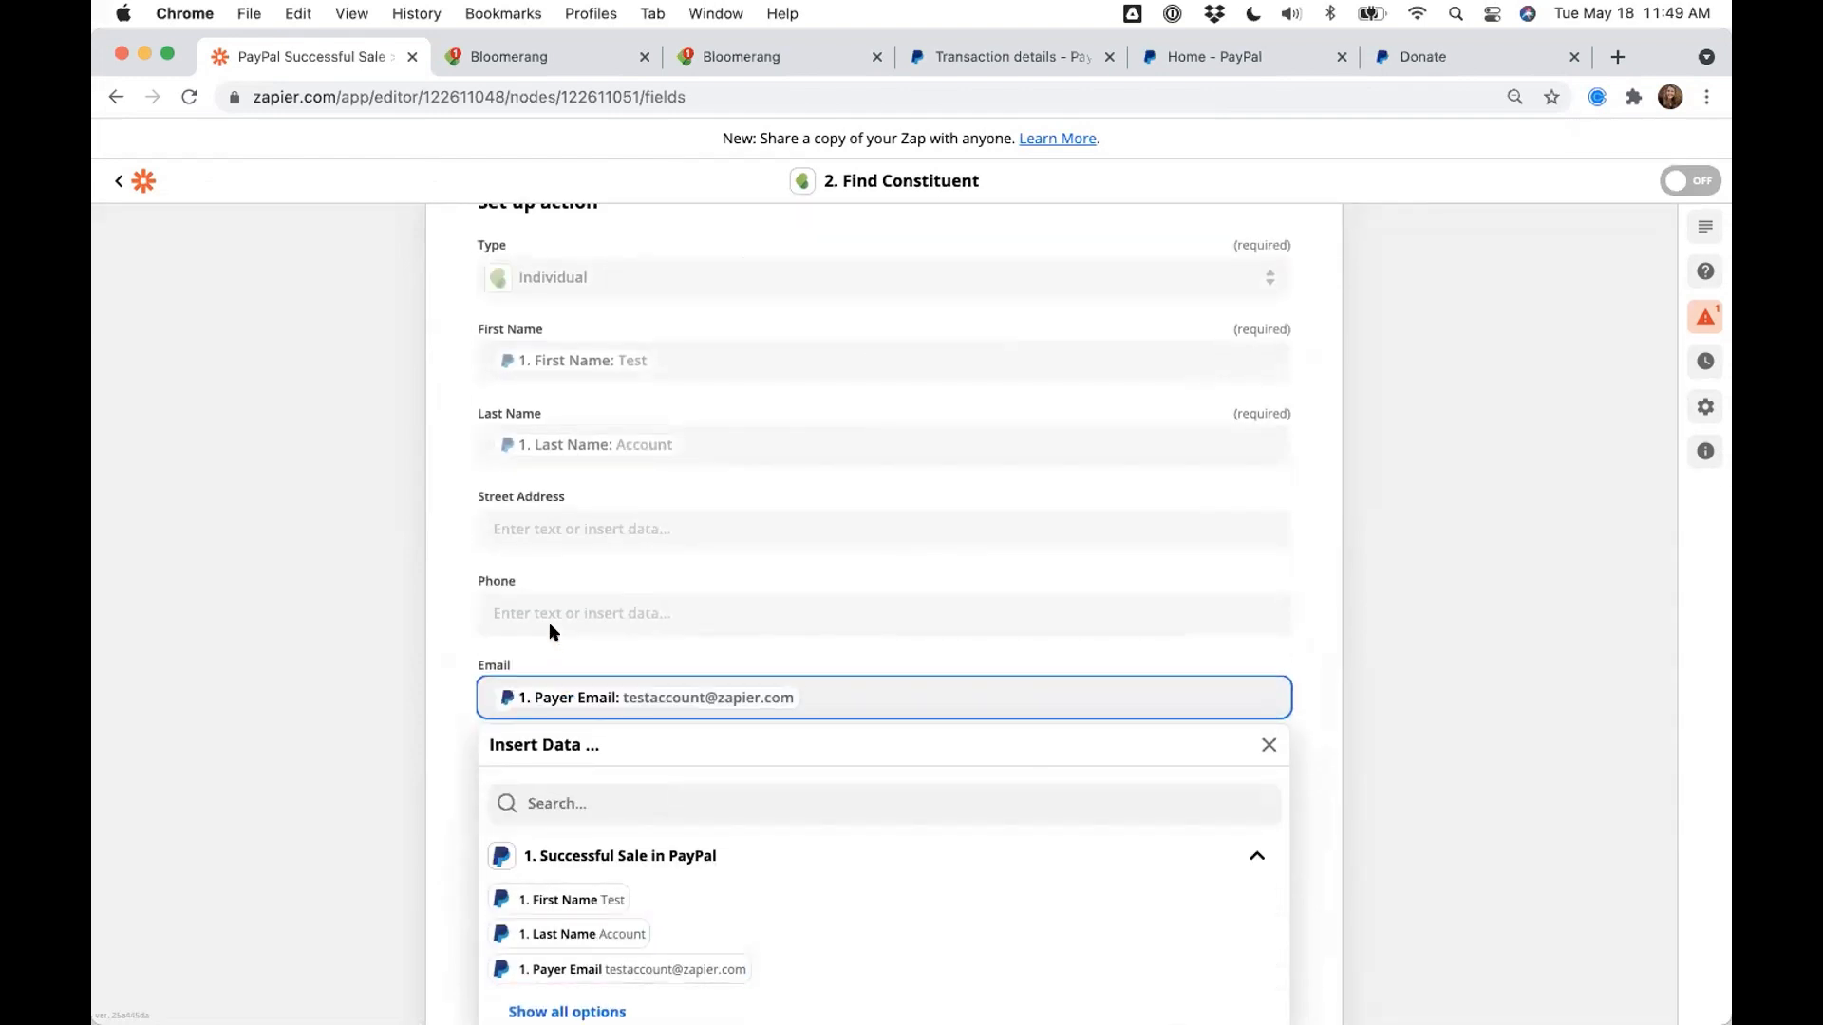
- Map PayPal's contact phone into Phone, found by searching 'Phone'
{"action": "left_click", "coordinate": [541, 613]}
{"action": "left_click", "coordinate": [575, 711]}
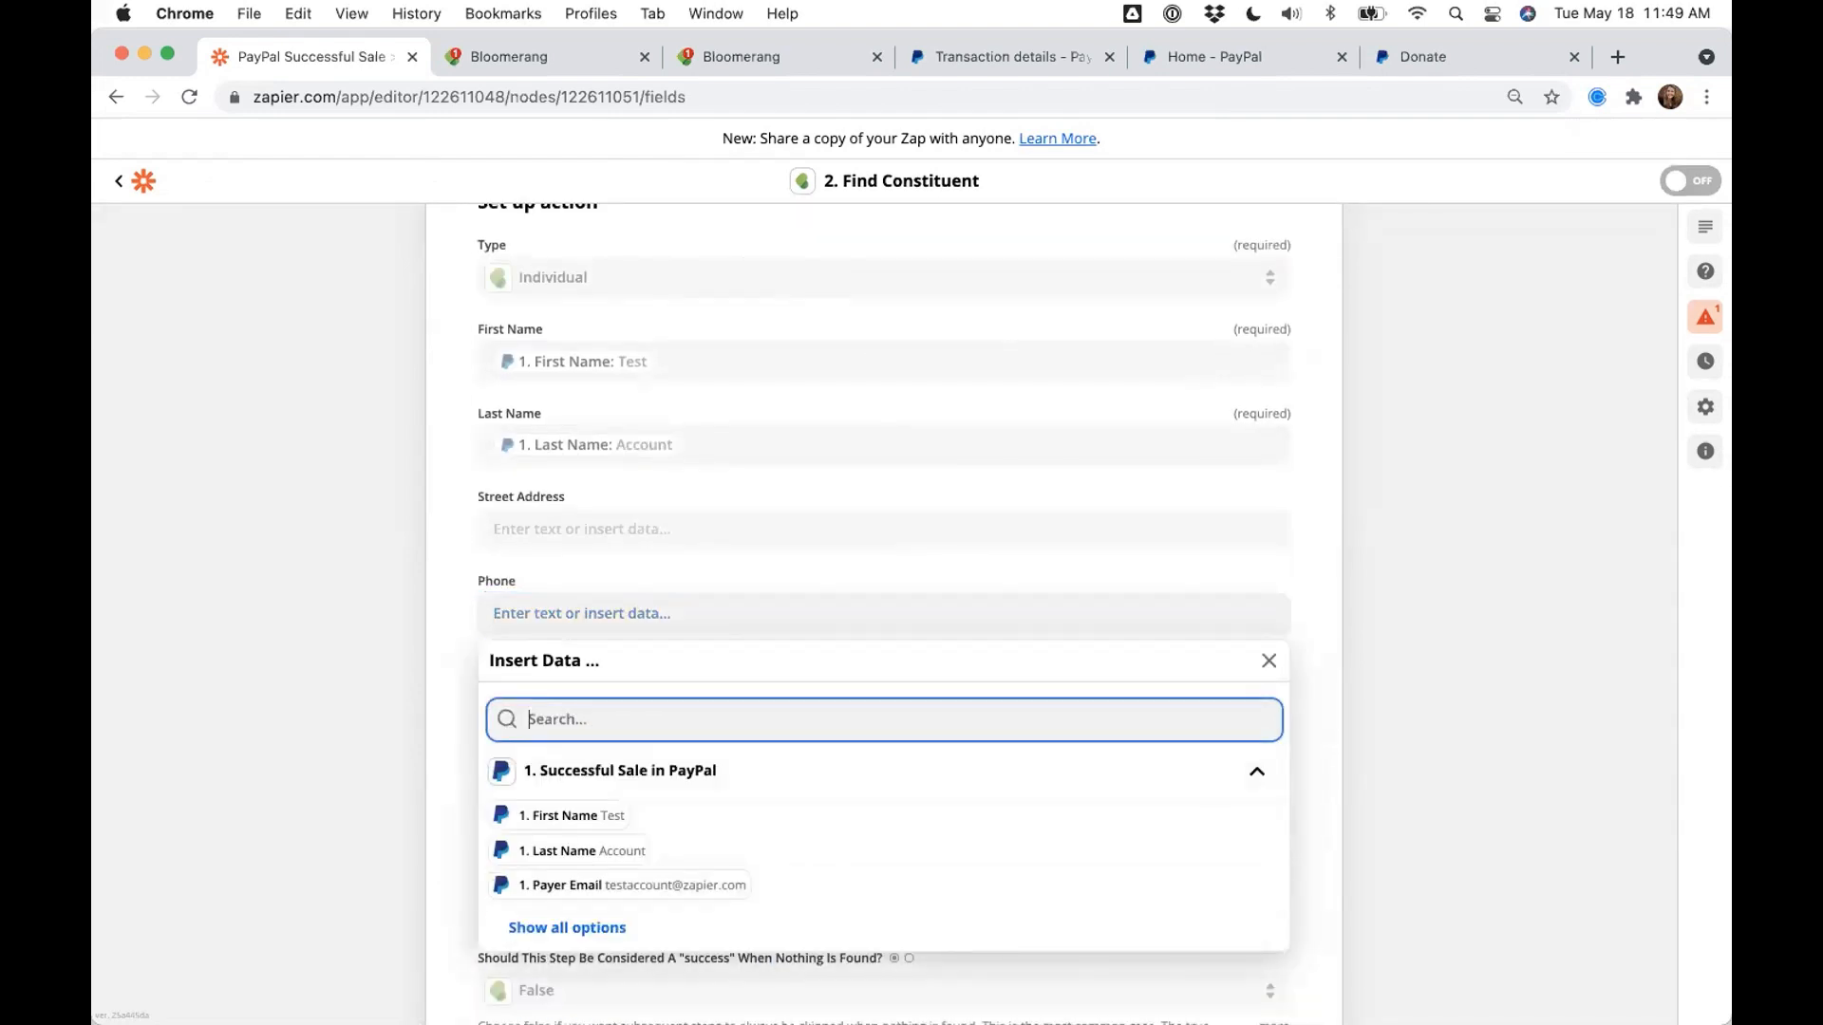
{"action": "type", "text": "Phone"}
{"action": "left_click", "coordinate": [608, 768]}
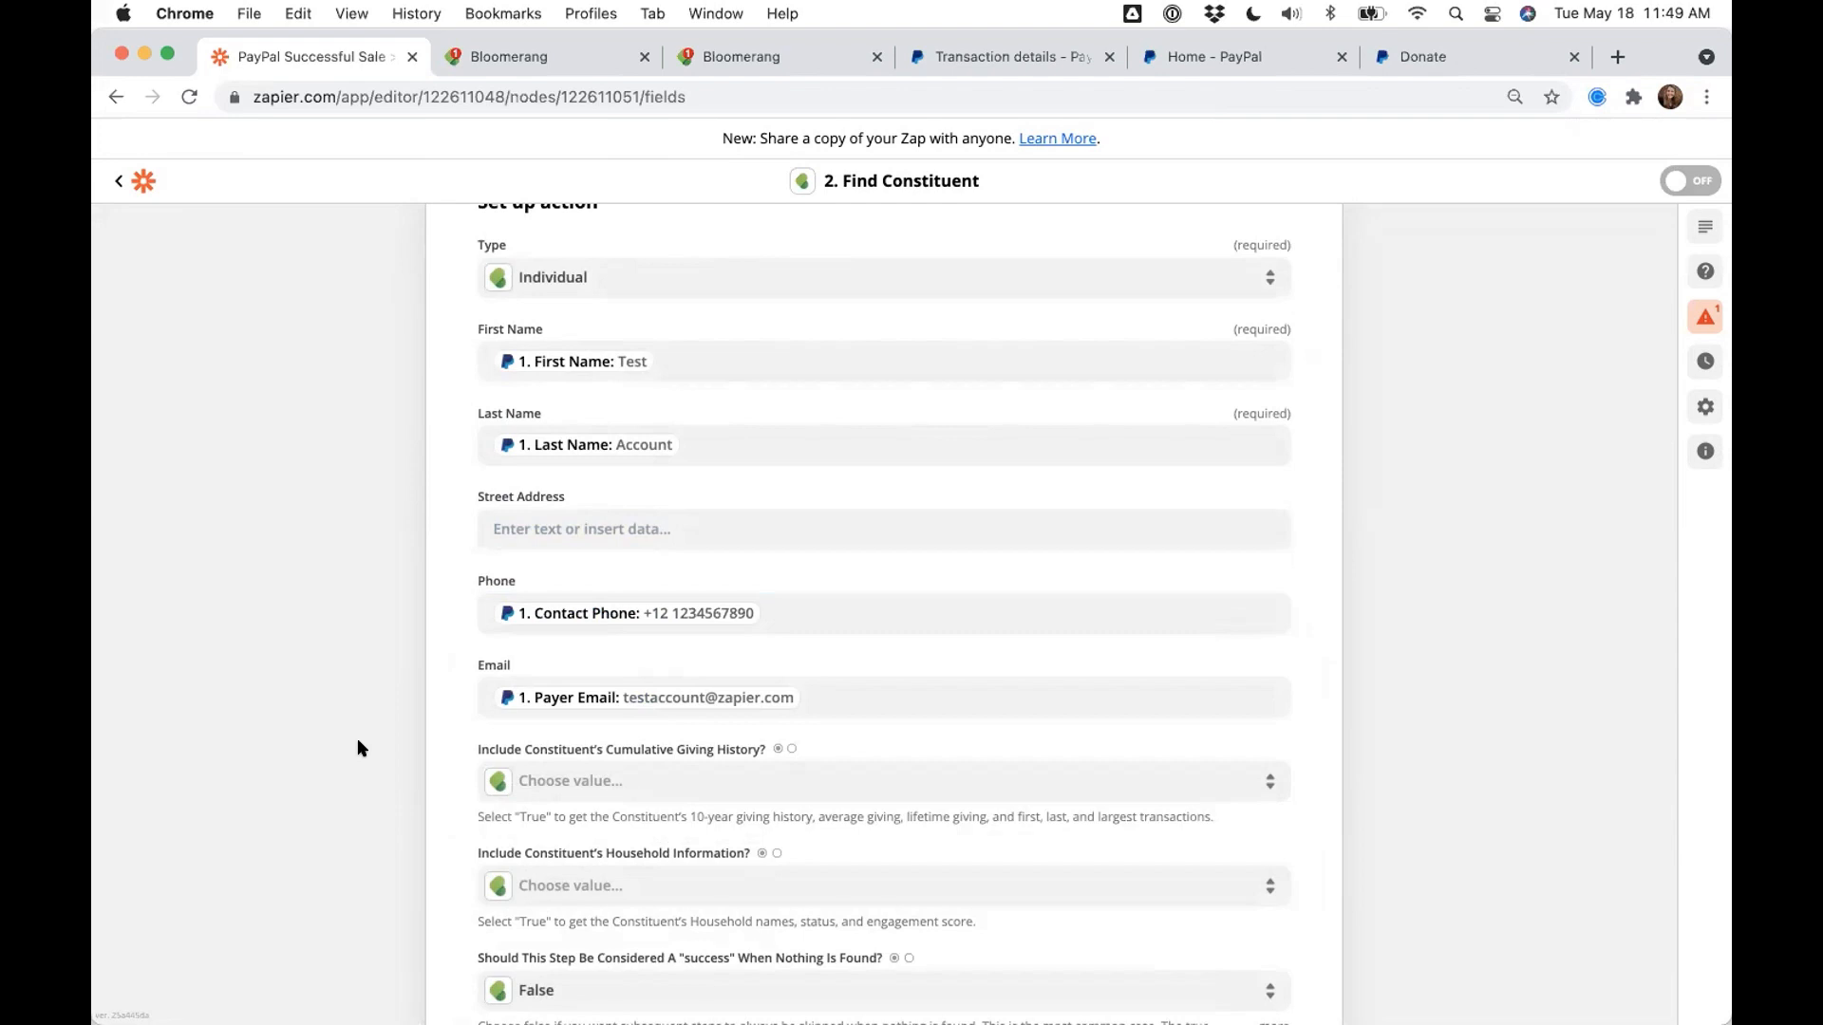
- Map PayPal's address street into Street Address via an 'Addre' search, then review the mappings
{"action": "left_click", "coordinate": [587, 529]}
{"action": "left_click", "coordinate": [613, 642]}
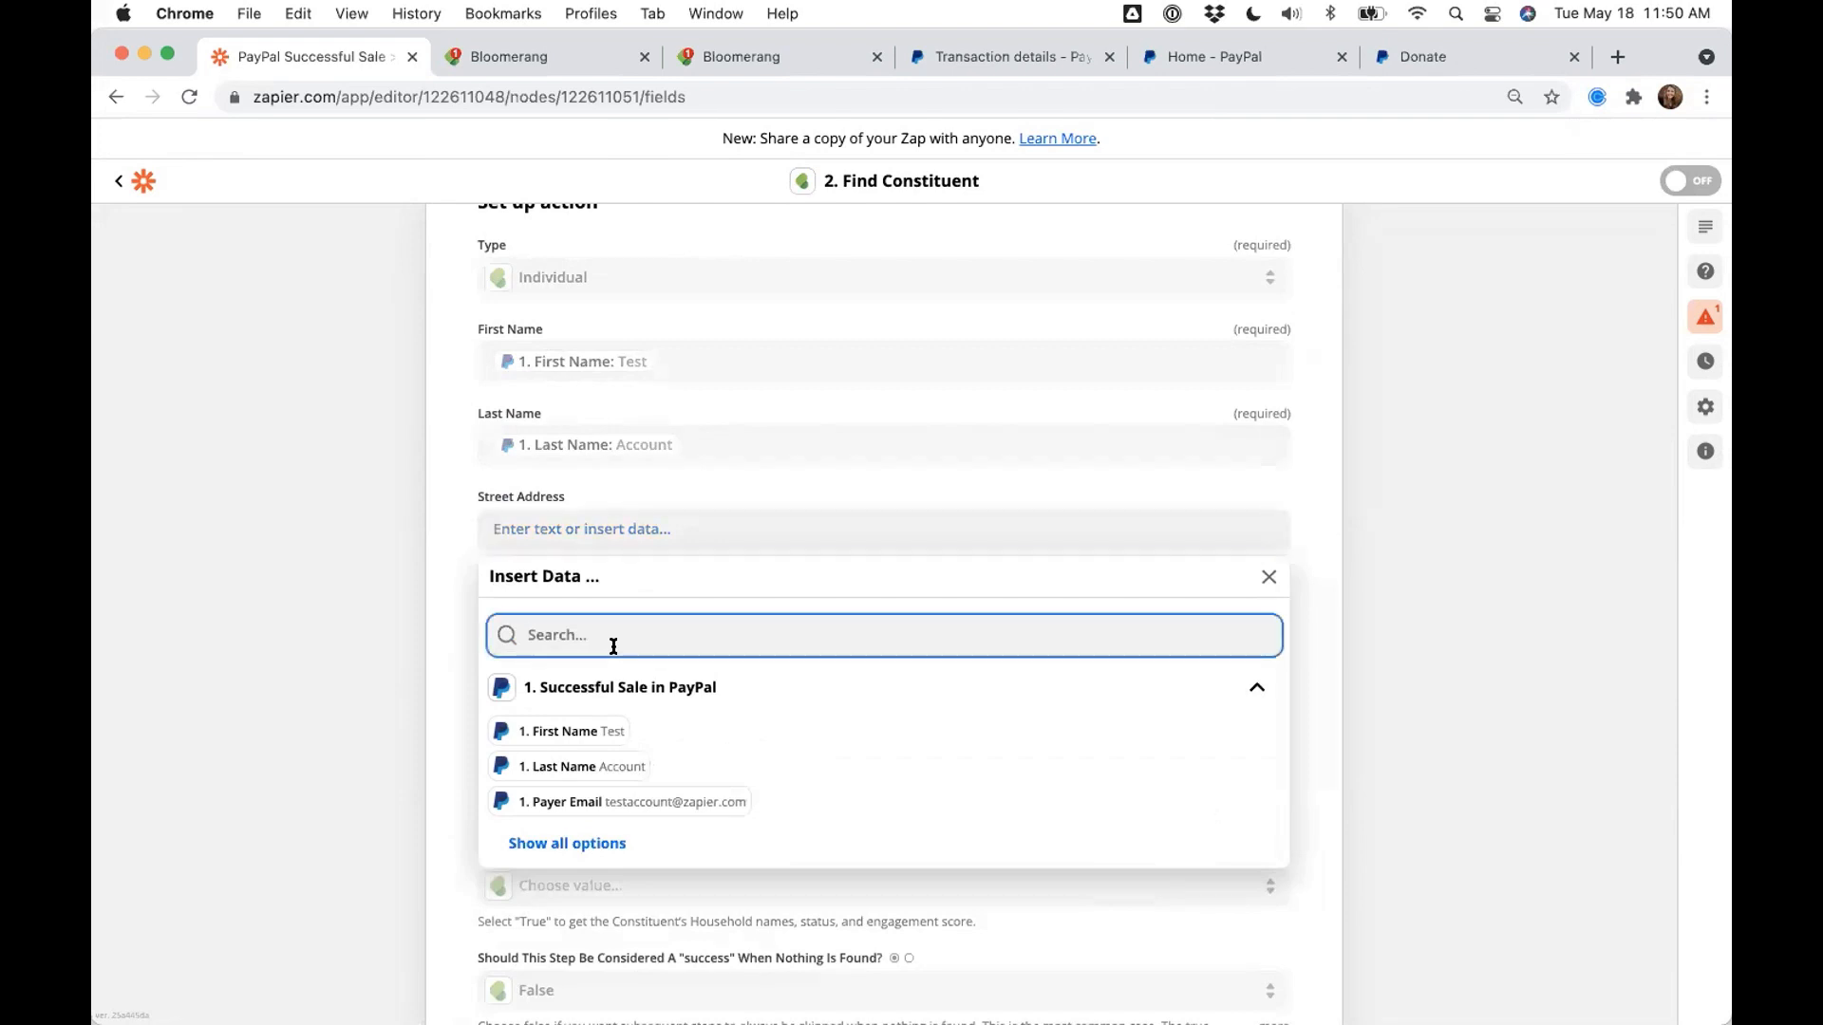
{"action": "type", "text": "Addre"}
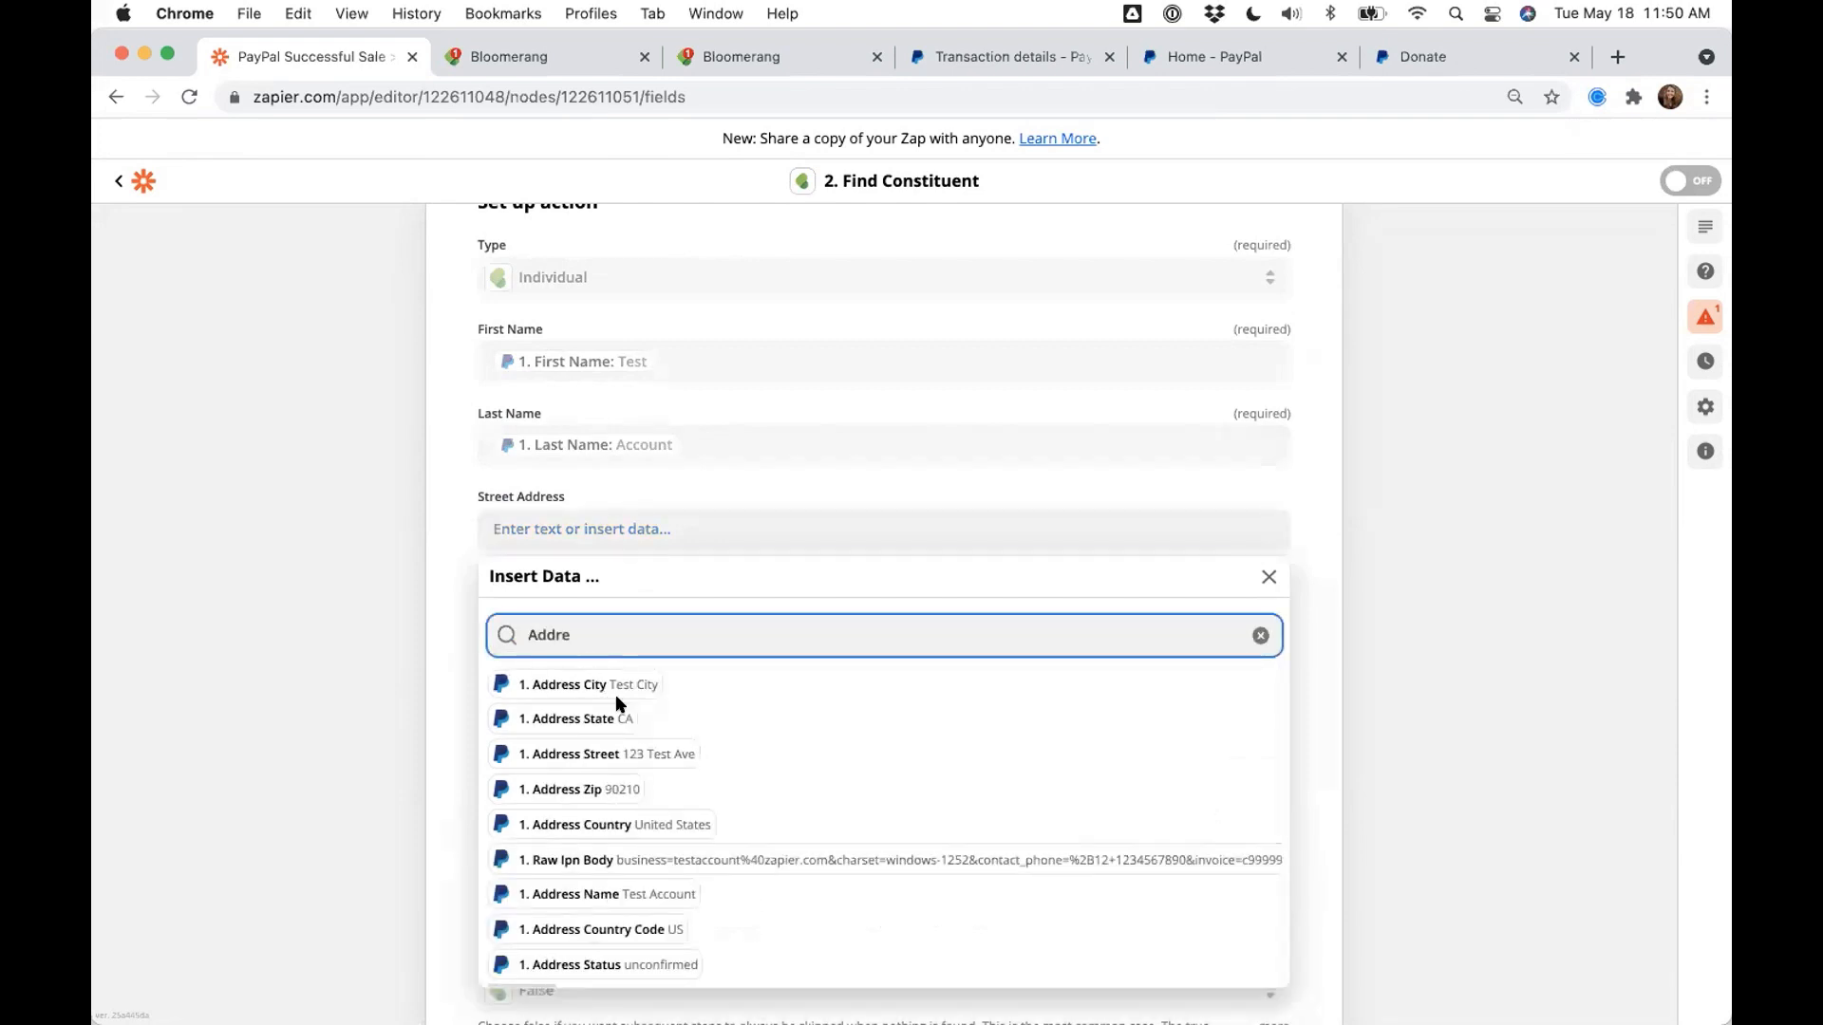
{"action": "left_click", "coordinate": [629, 754]}
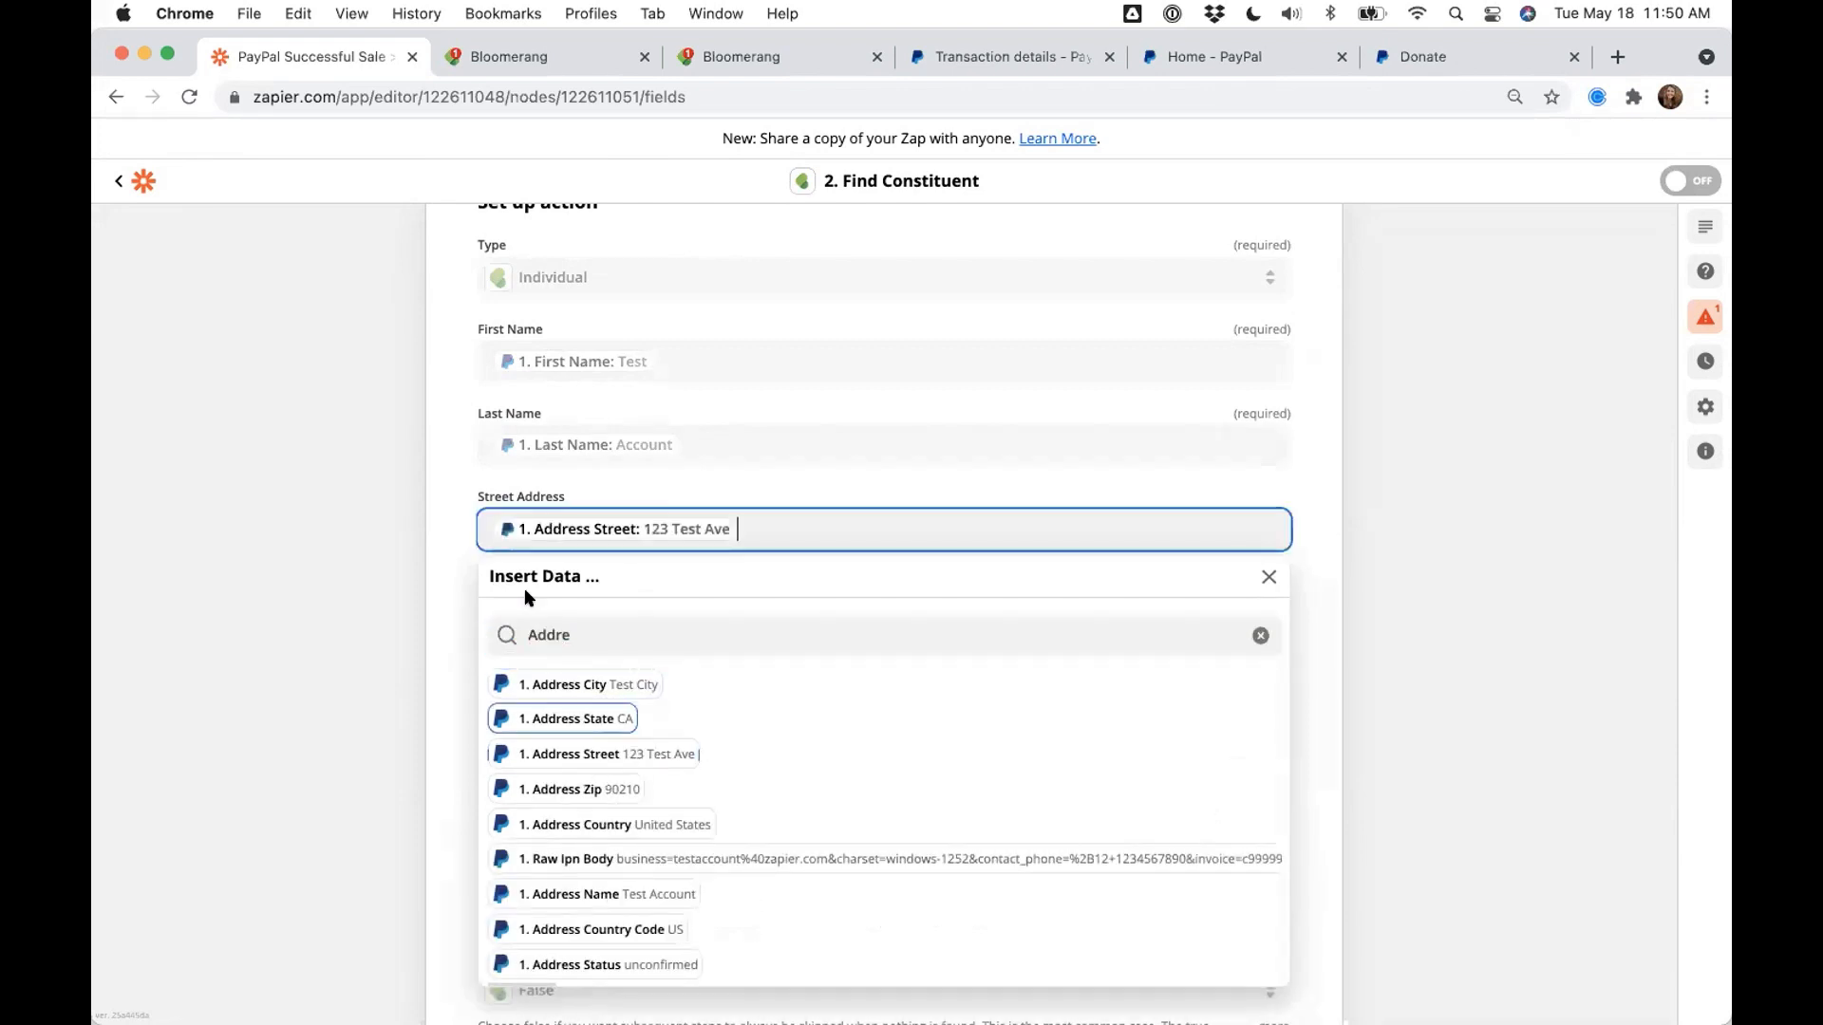
{"action": "left_click", "coordinate": [413, 513]}
{"action": "scroll", "coordinate": [414, 513], "scroll_direction": "up", "scroll_amount": 1}
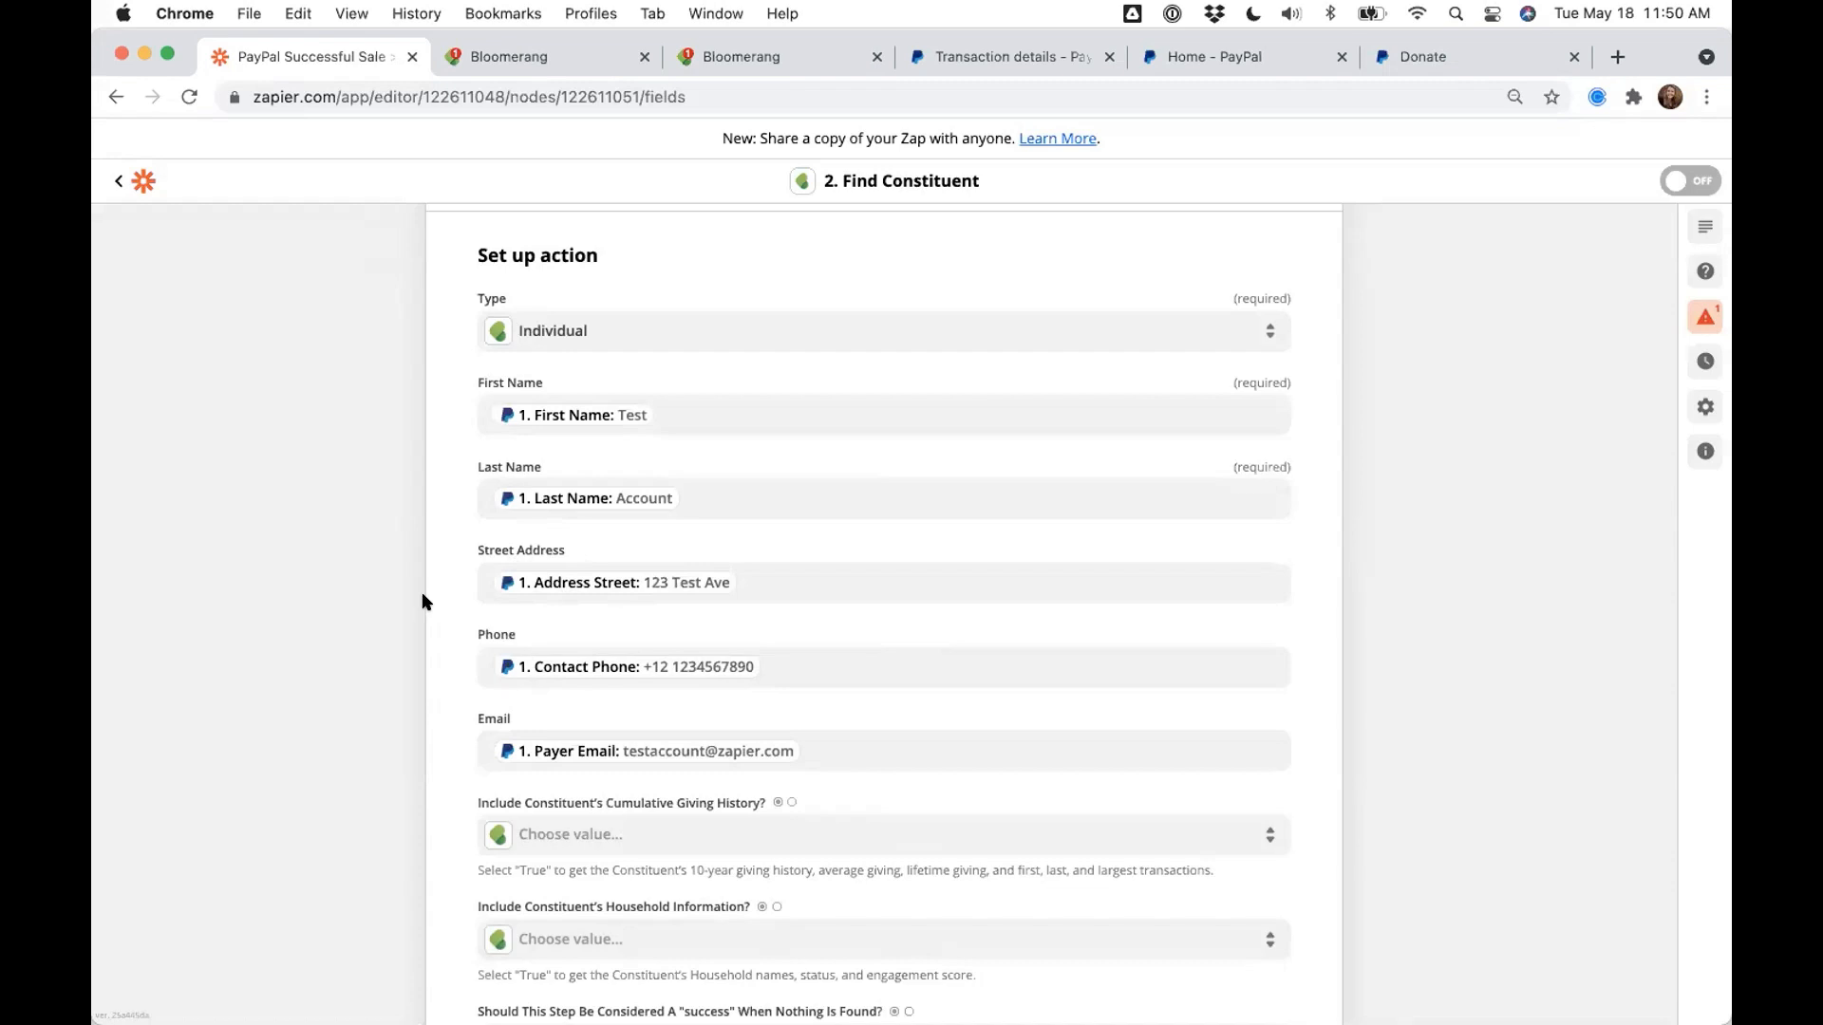
{"action": "scroll", "coordinate": [423, 601], "scroll_direction": "up", "scroll_amount": 3}
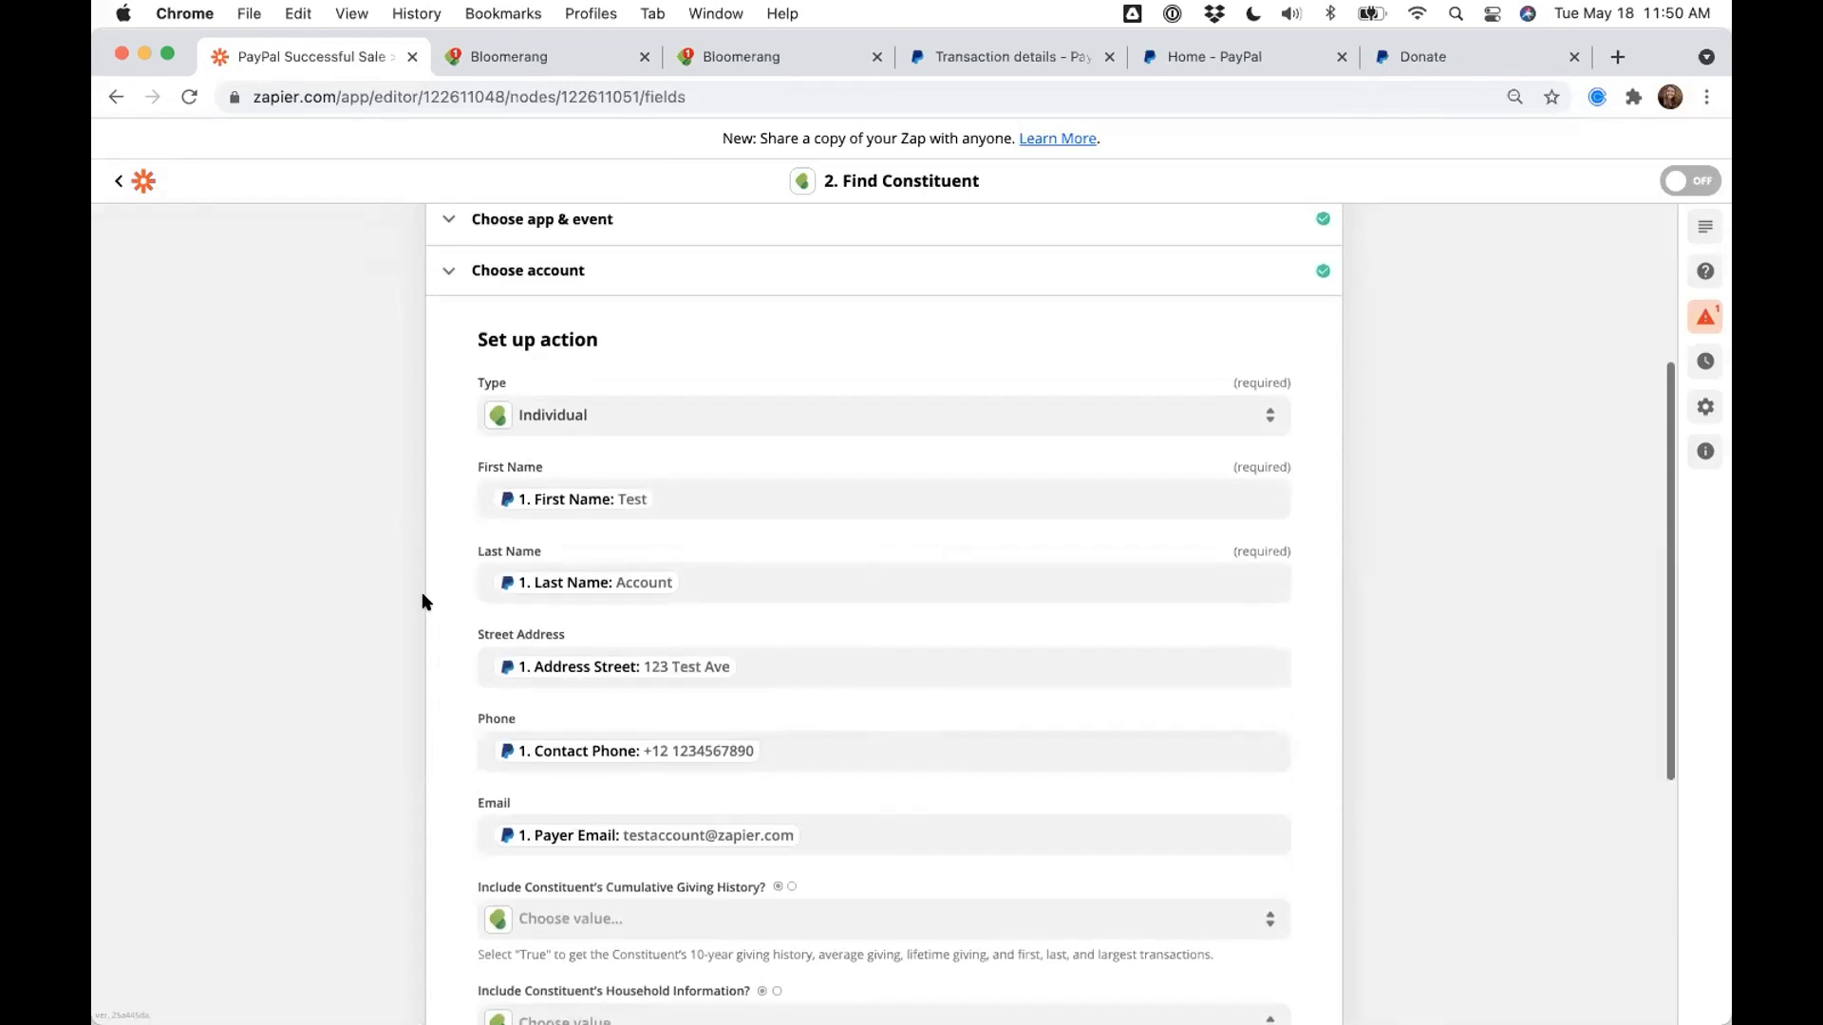
{"action": "scroll", "coordinate": [423, 601], "scroll_direction": "up", "scroll_amount": 2}
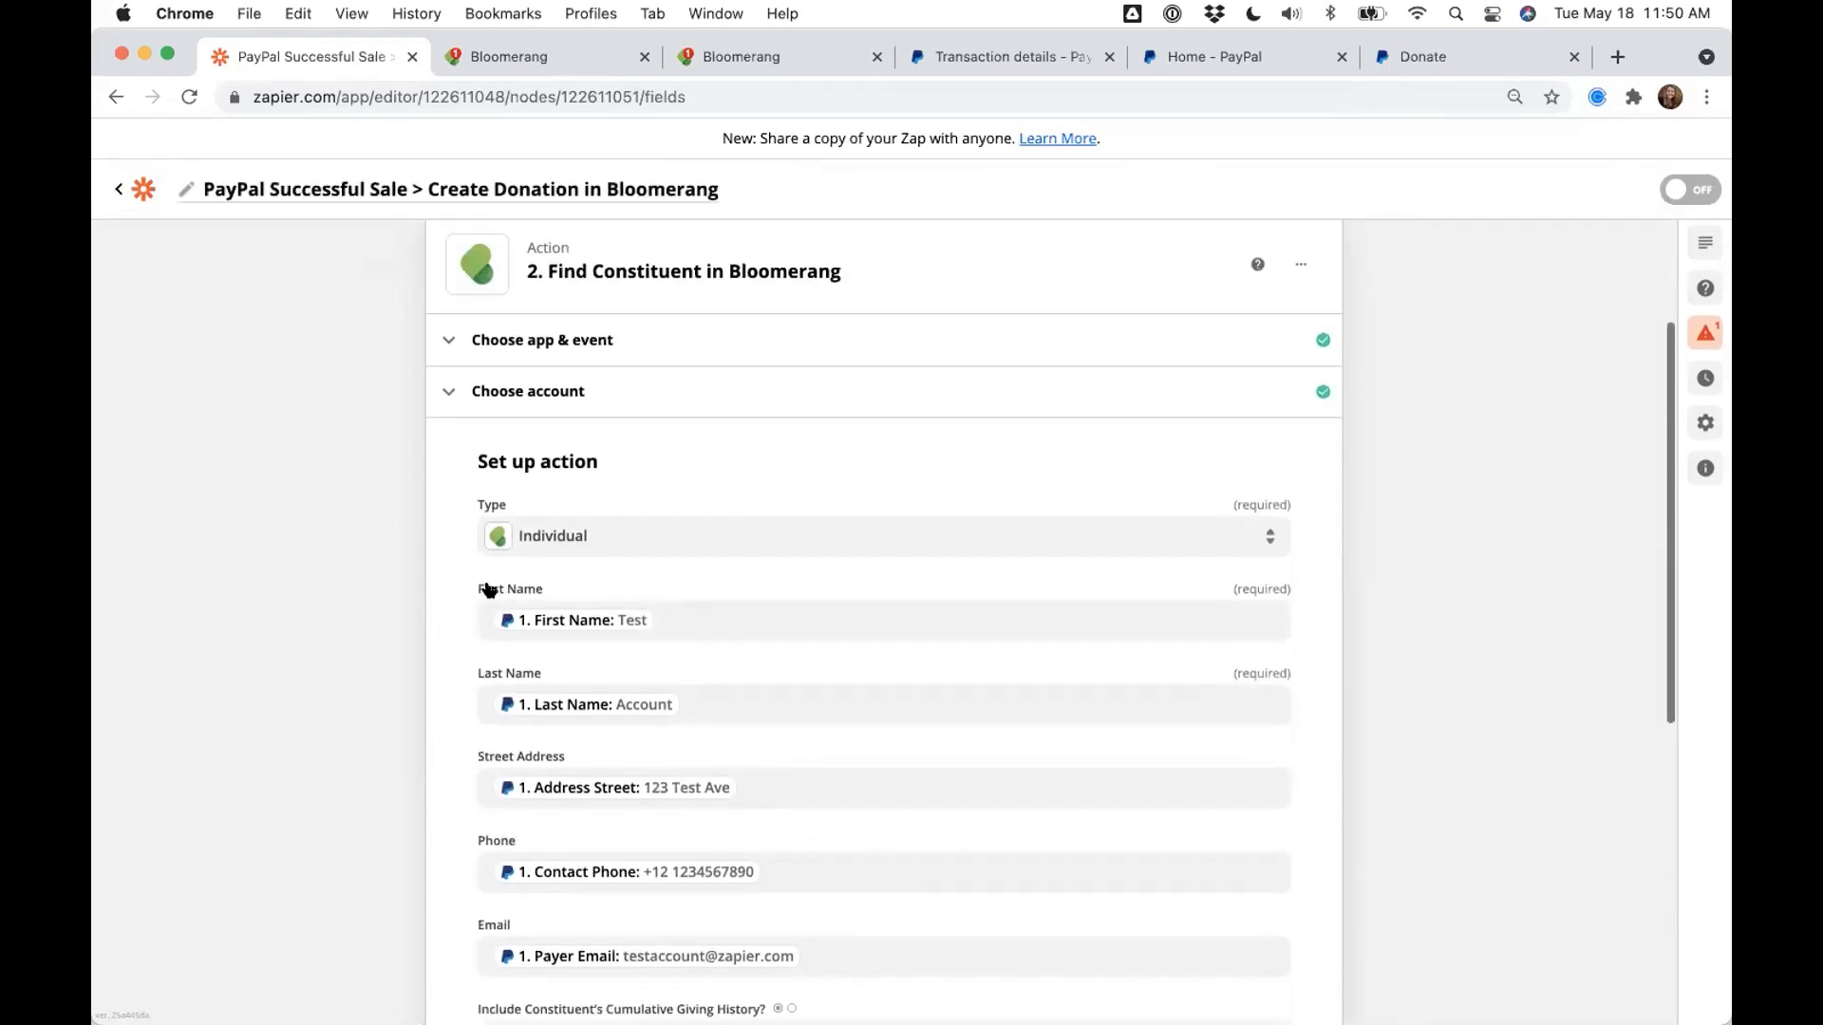
{"action": "scroll", "coordinate": [460, 664], "scroll_direction": "down", "scroll_amount": 3}
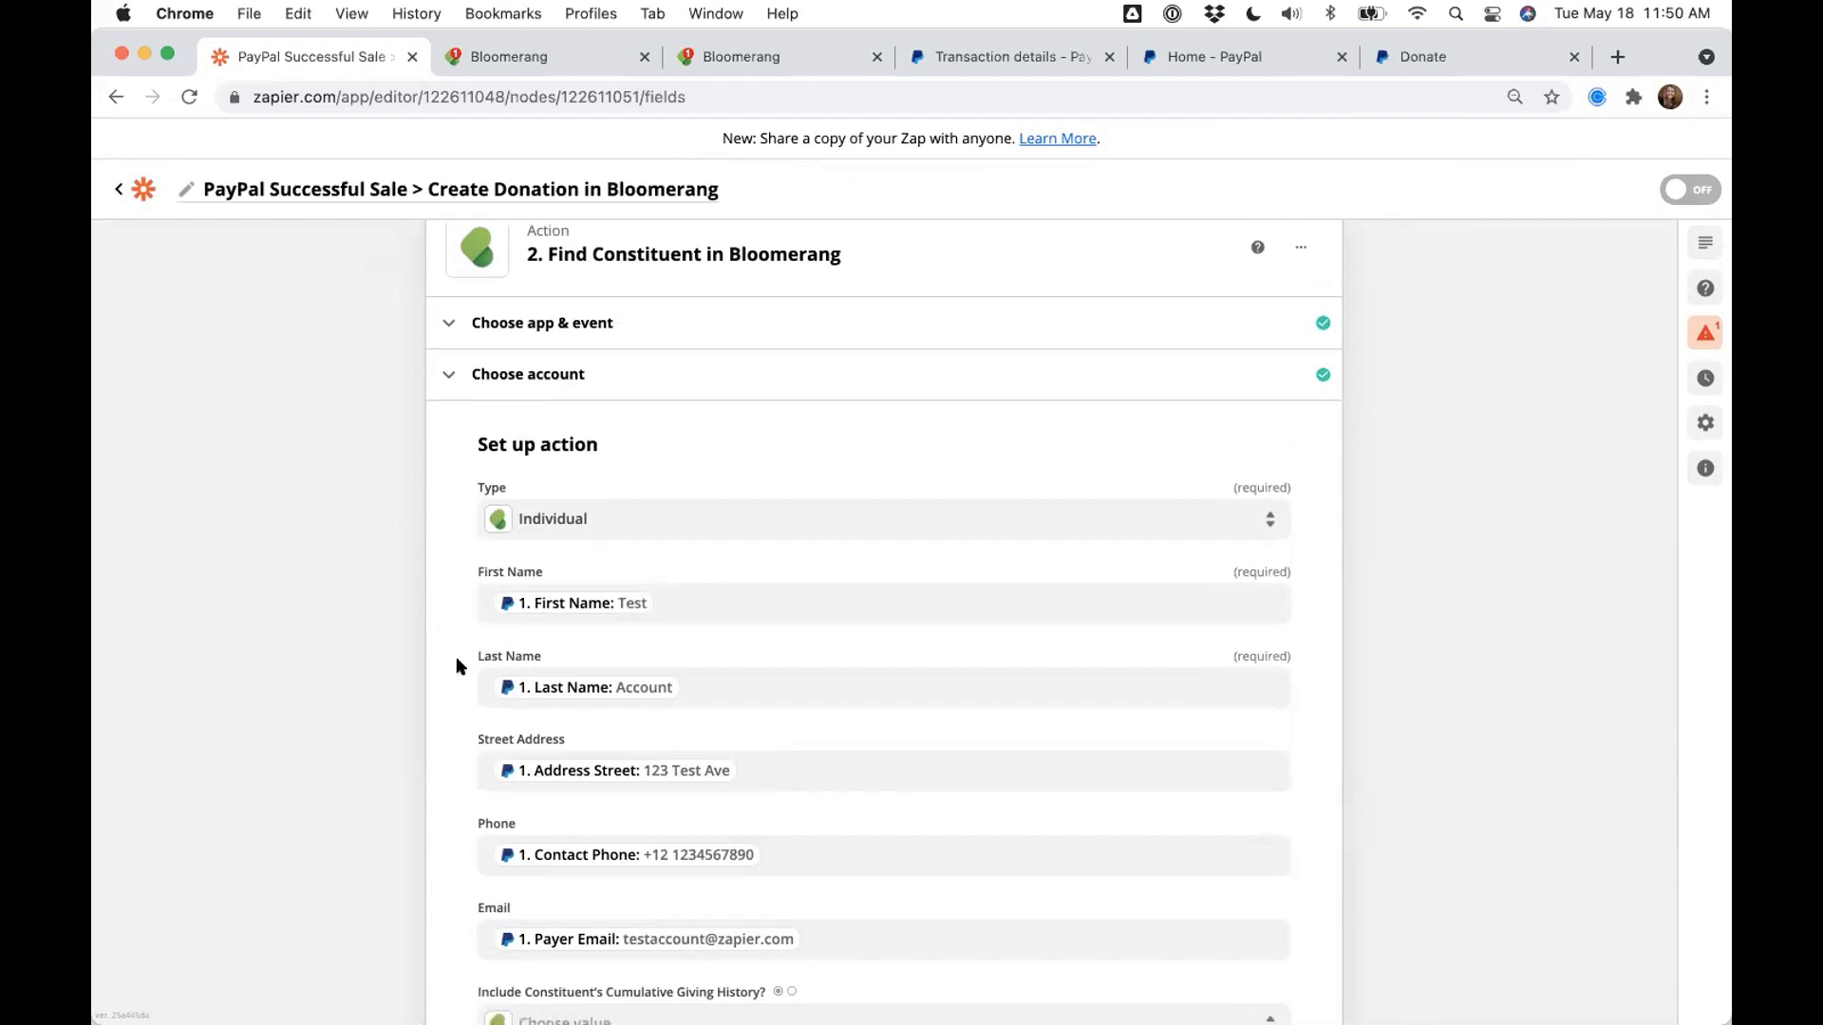
{"action": "scroll", "coordinate": [466, 581], "scroll_direction": "up", "scroll_amount": 1}
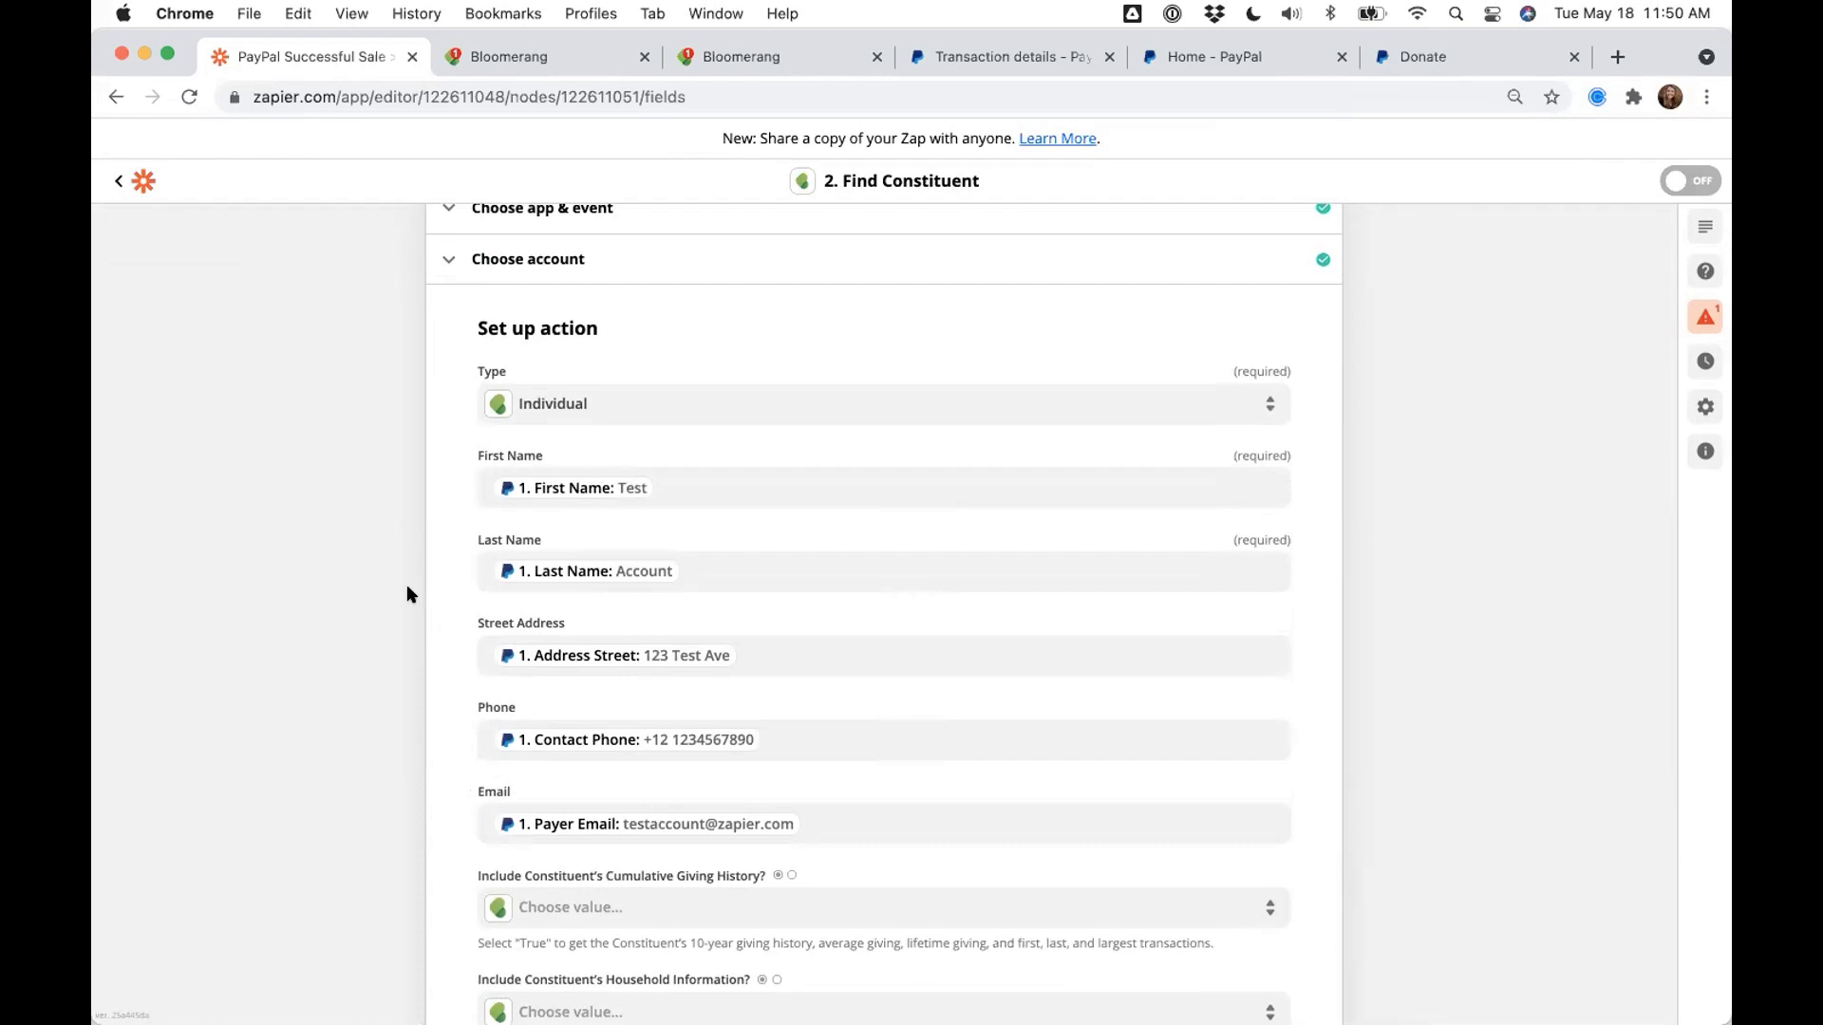
{"action": "scroll", "coordinate": [407, 586], "scroll_direction": "down", "scroll_amount": 6}
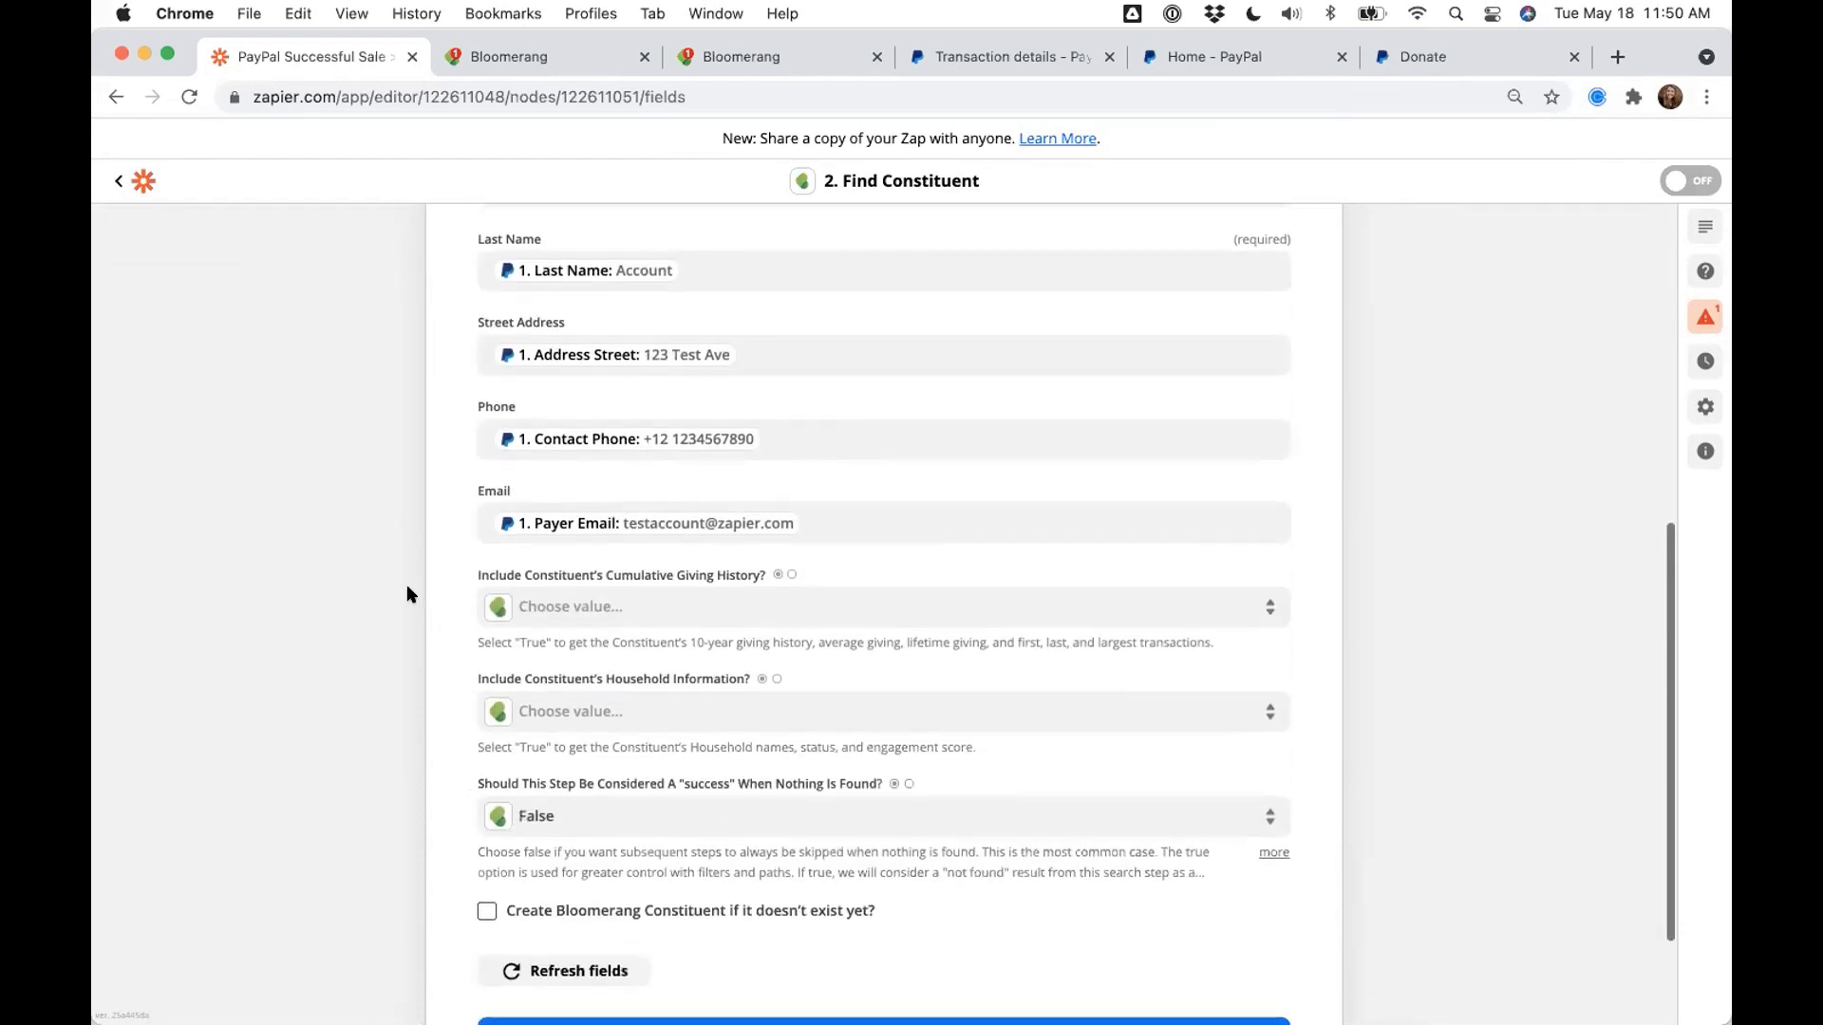
{"action": "scroll", "coordinate": [406, 595], "scroll_direction": "down", "scroll_amount": 1}
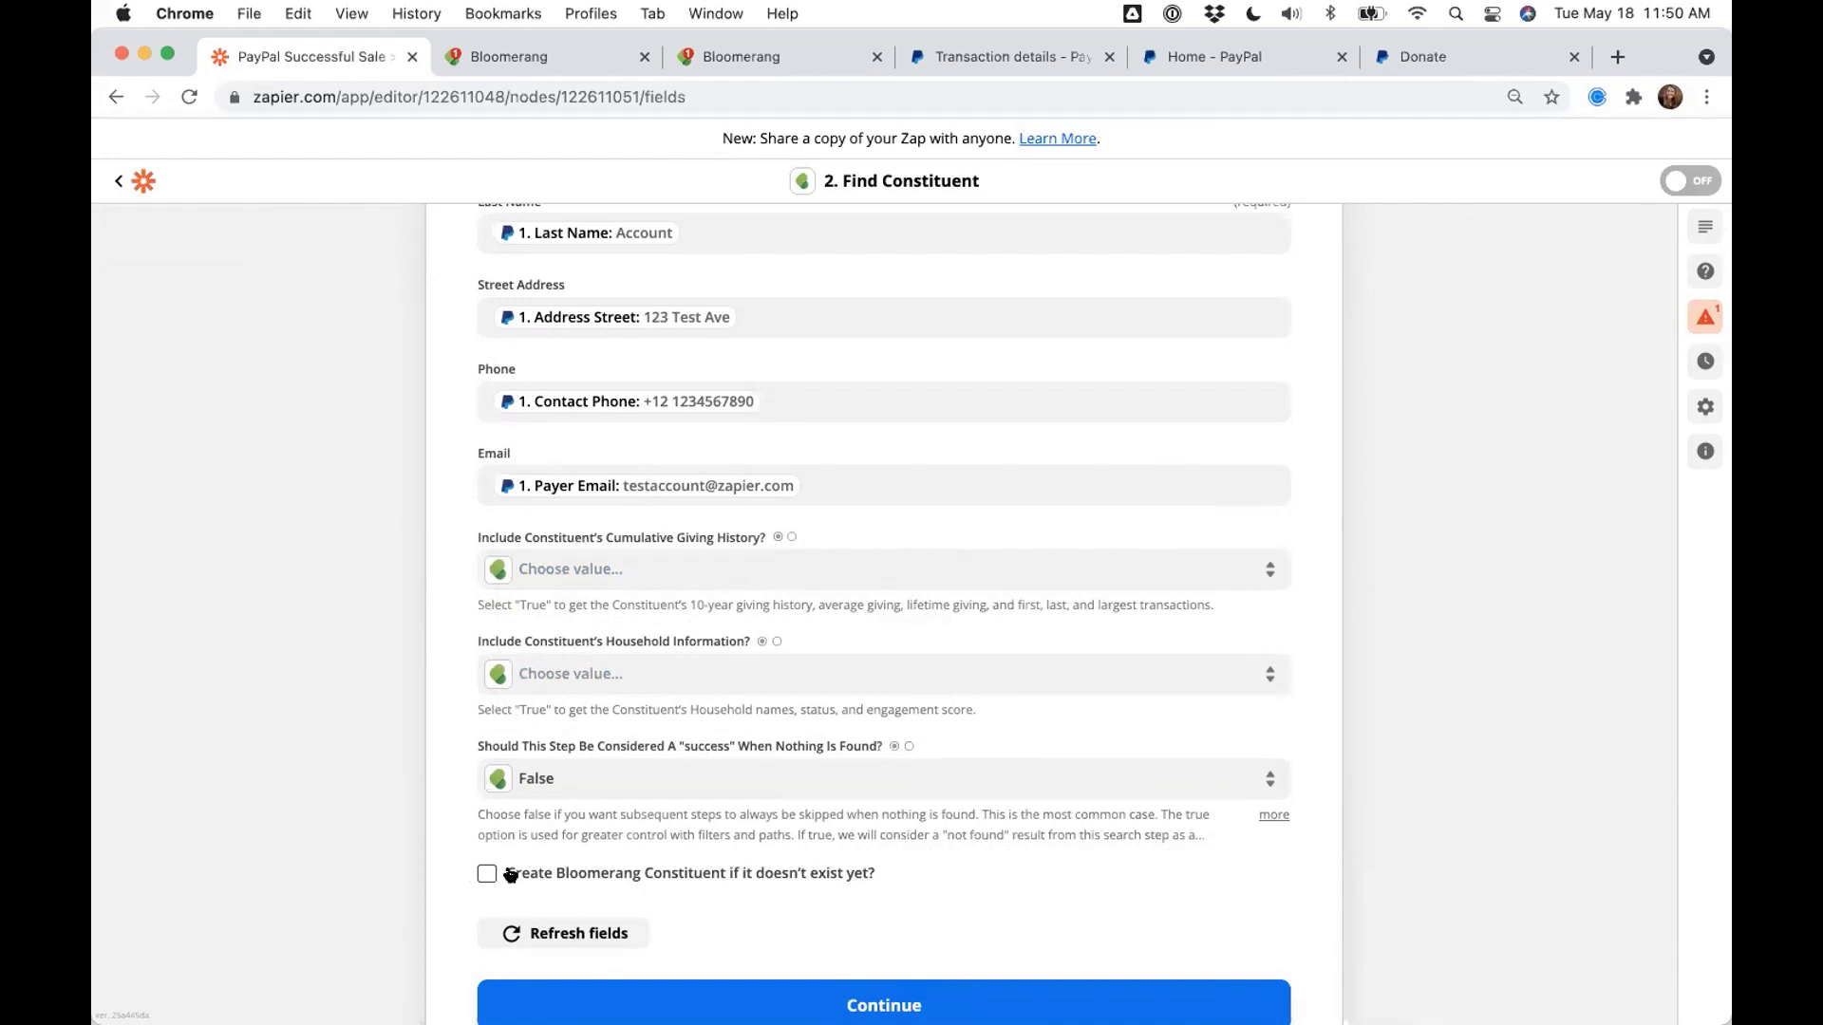
- Enable 'Create Bloomerang Constituent if it doesn't exist yet?' and move to the new constituent's First Name
{"action": "left_click_drag", "start_coordinate": [517, 875], "coordinate": [858, 881]}
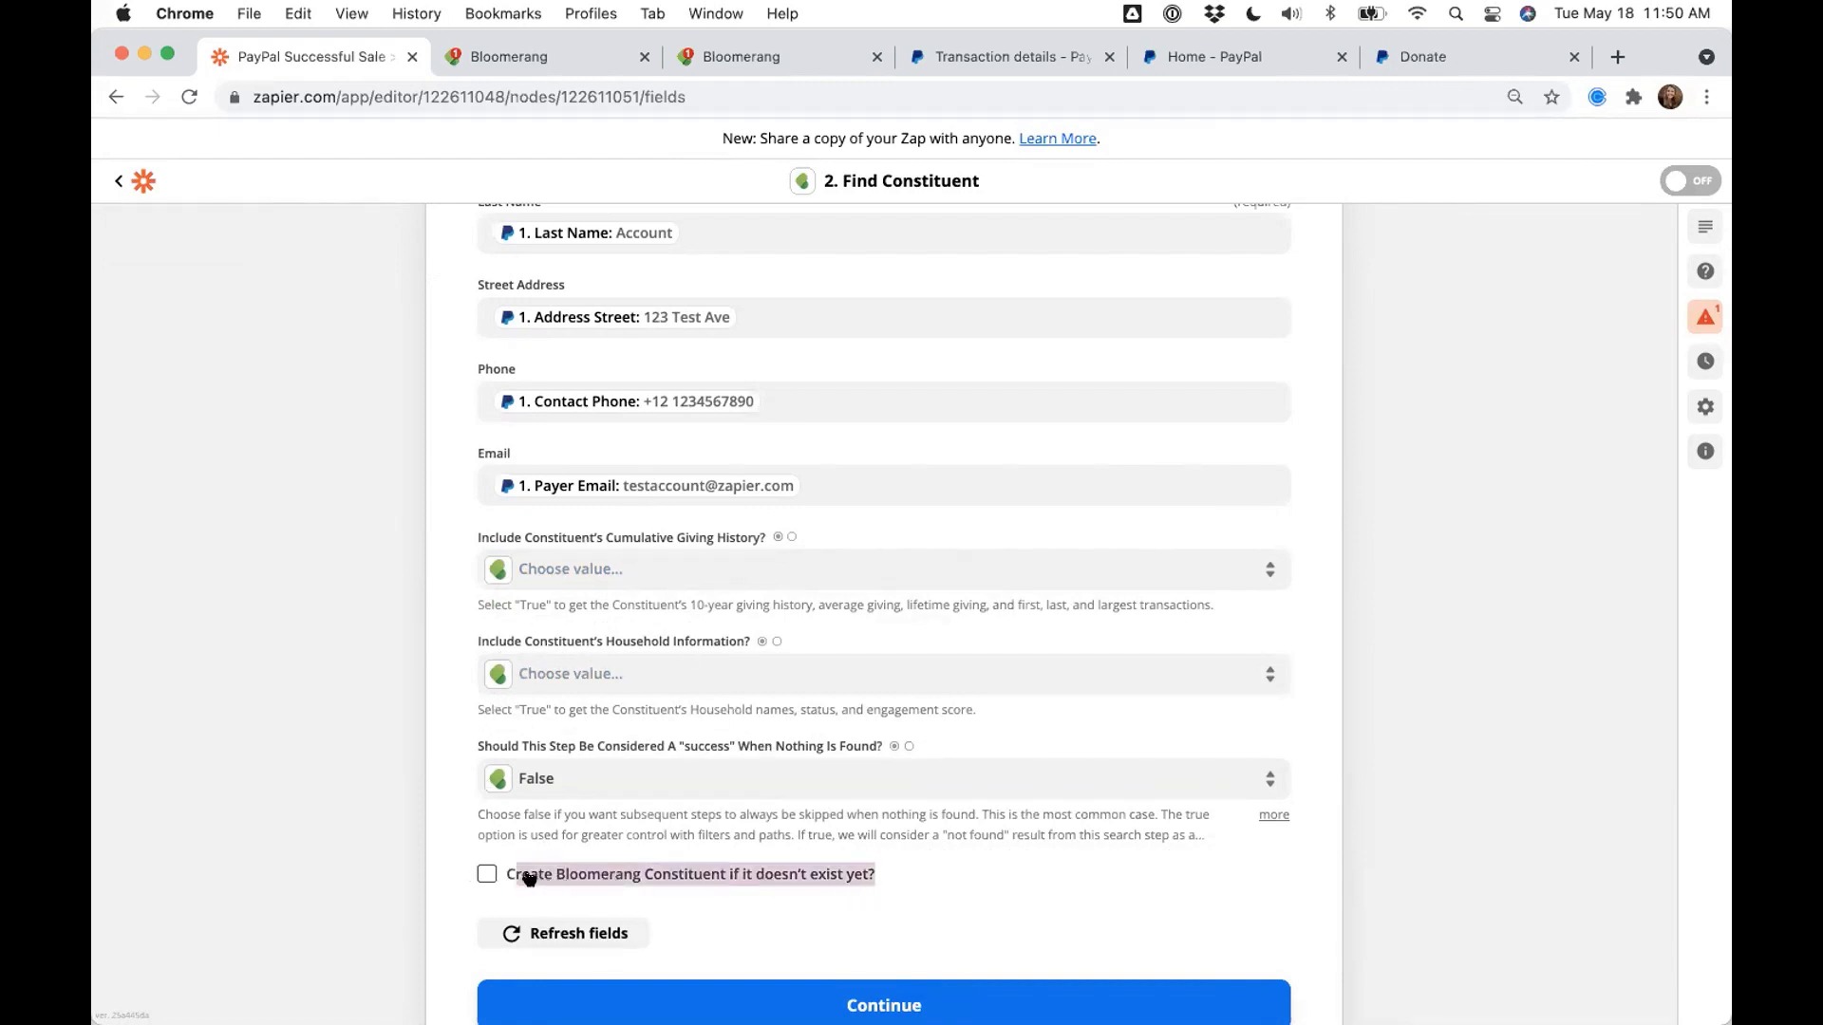
{"action": "left_click", "coordinate": [570, 873]}
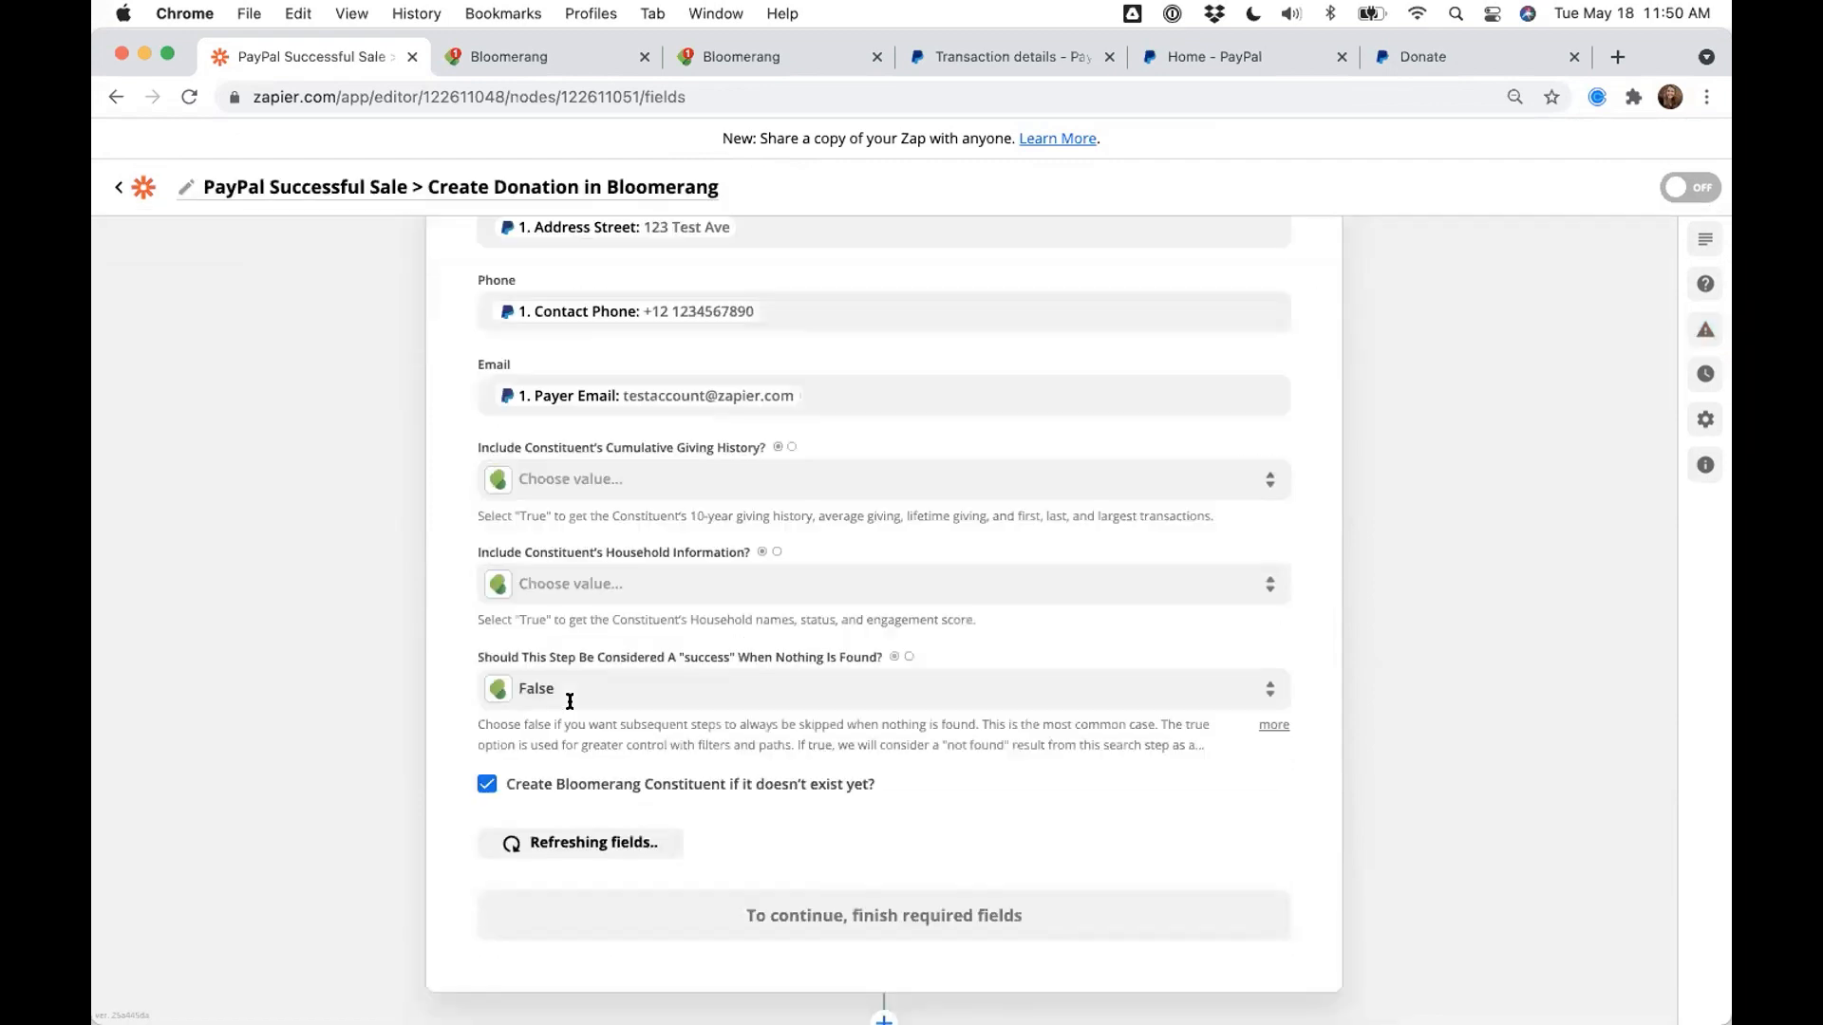
{"action": "scroll", "coordinate": [695, 719], "scroll_direction": "up", "scroll_amount": 4}
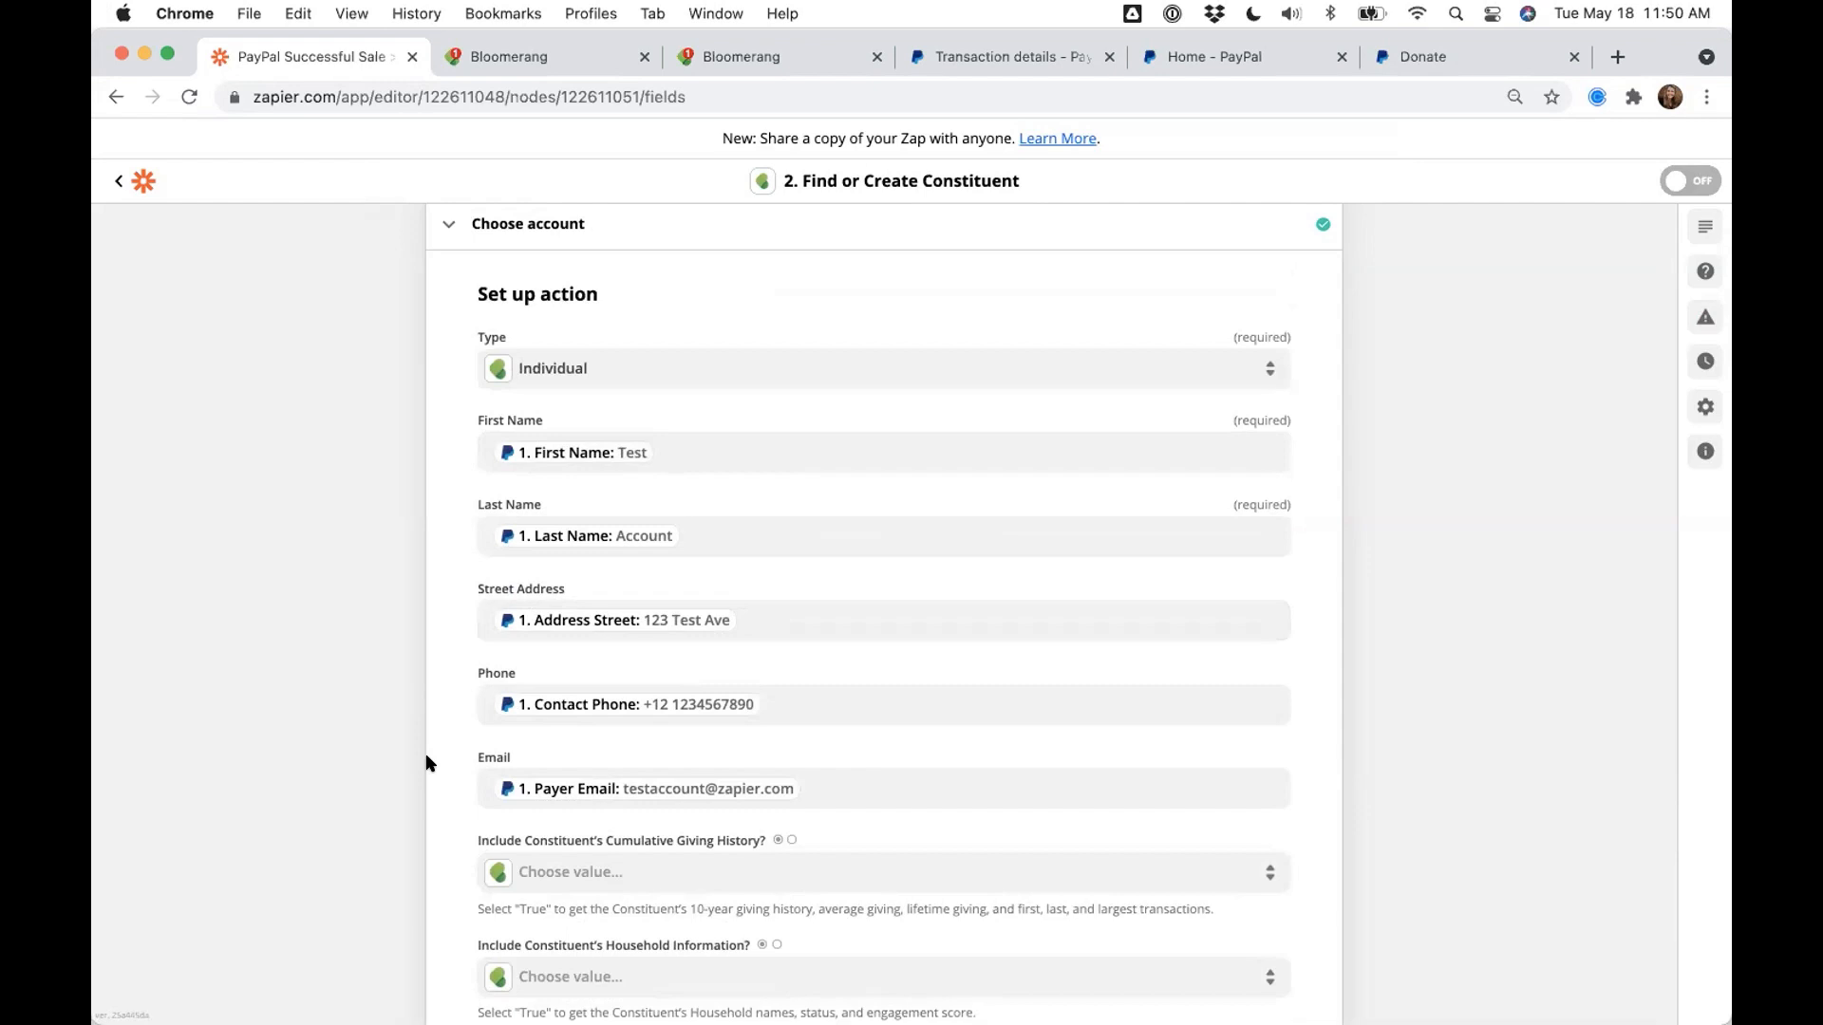
{"action": "scroll", "coordinate": [427, 762], "scroll_direction": "down", "scroll_amount": 7}
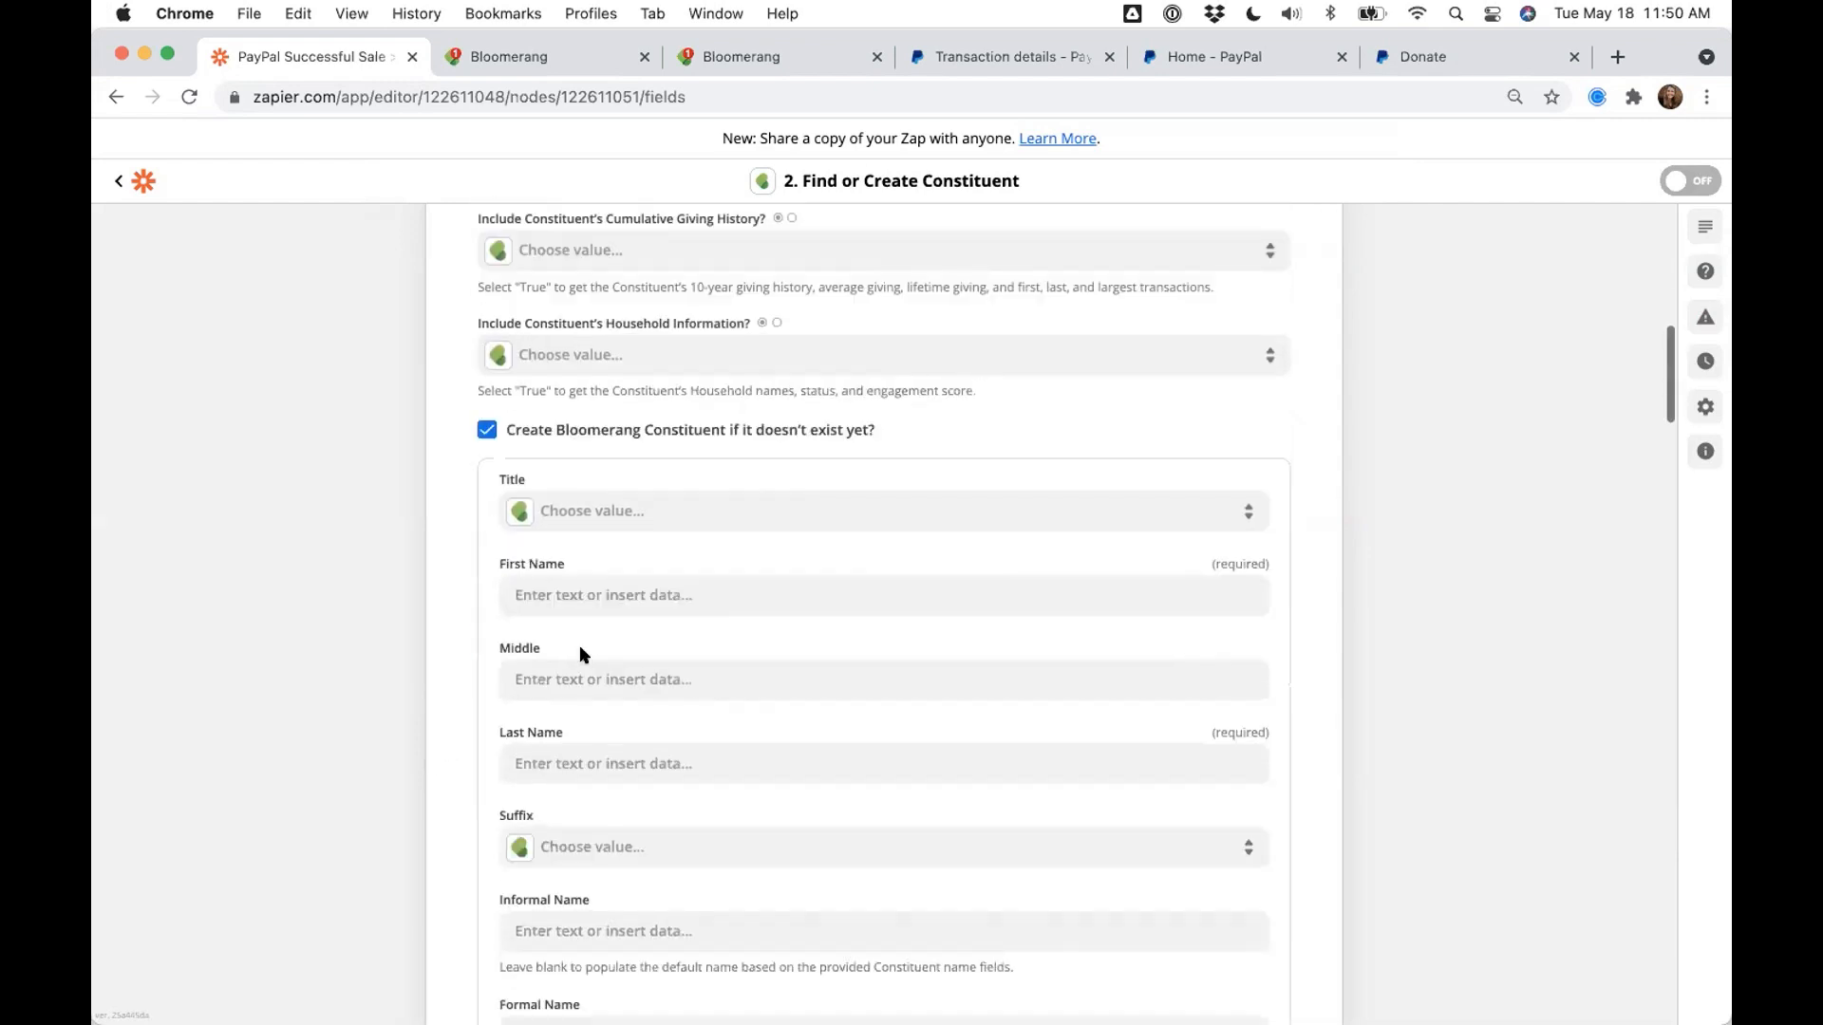
{"action": "left_click", "coordinate": [600, 530]}
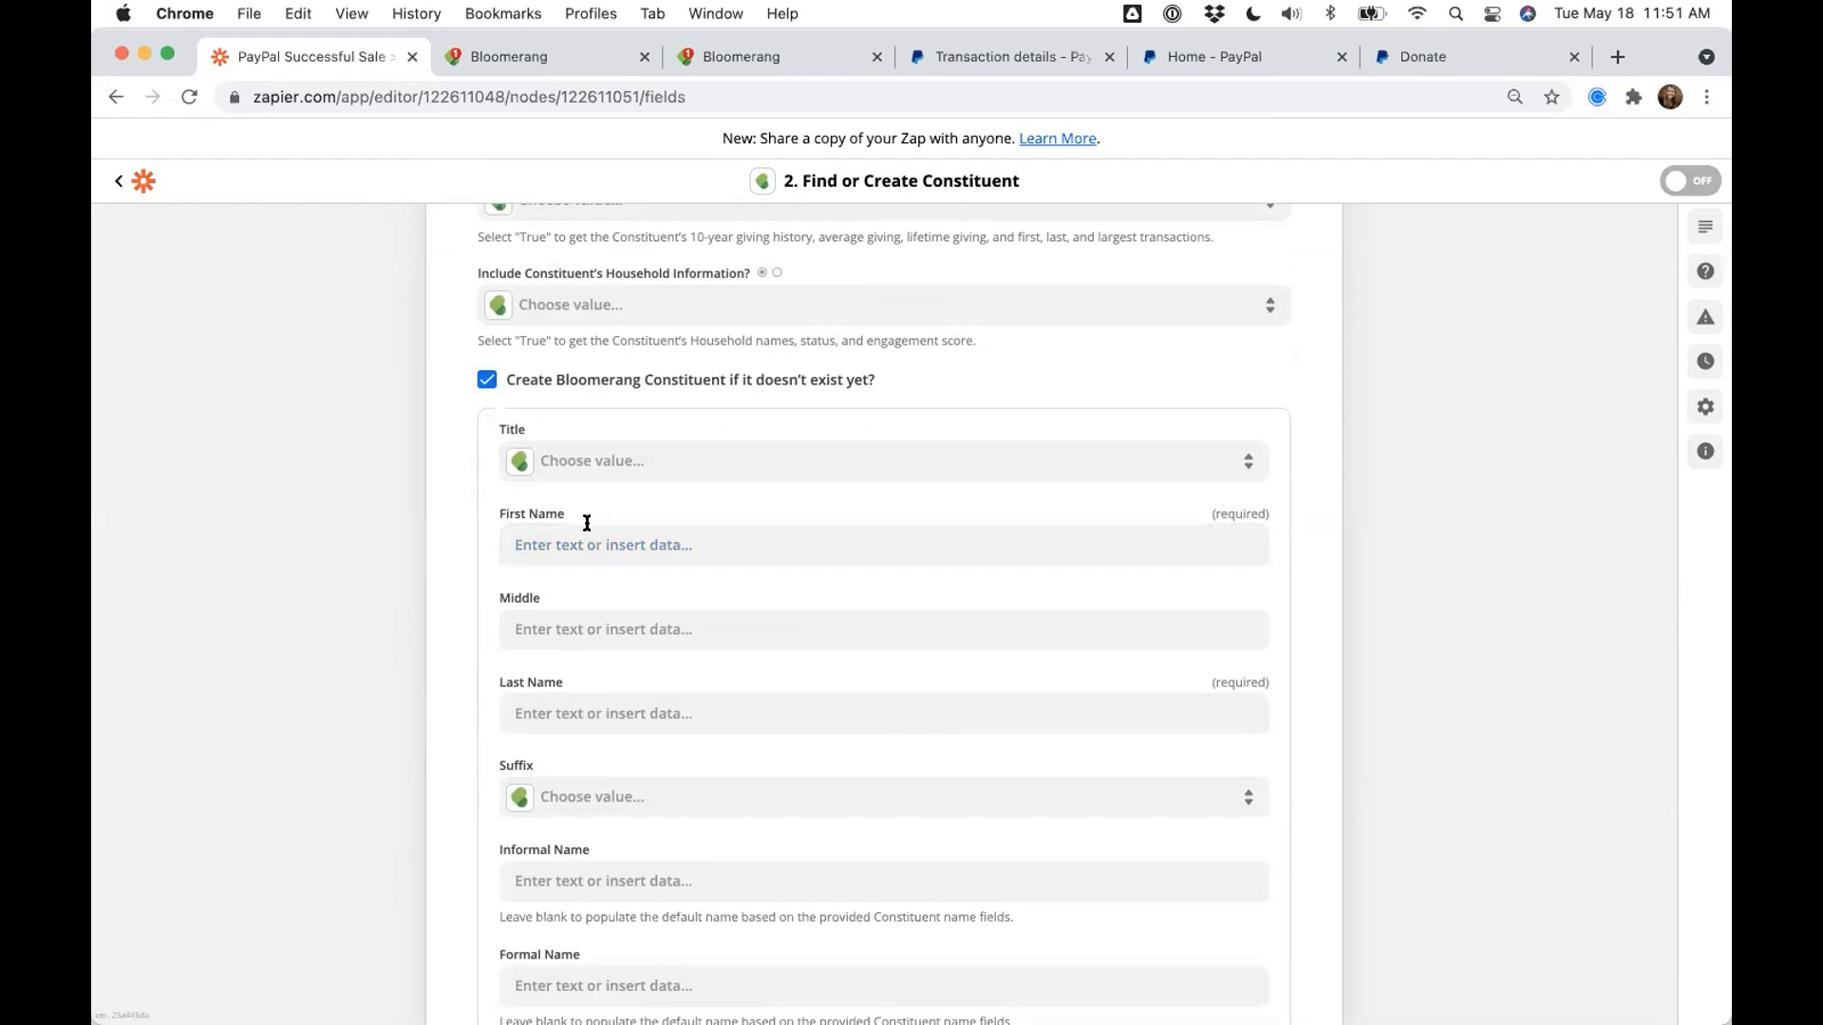
{"action": "left_click", "coordinate": [613, 741]}
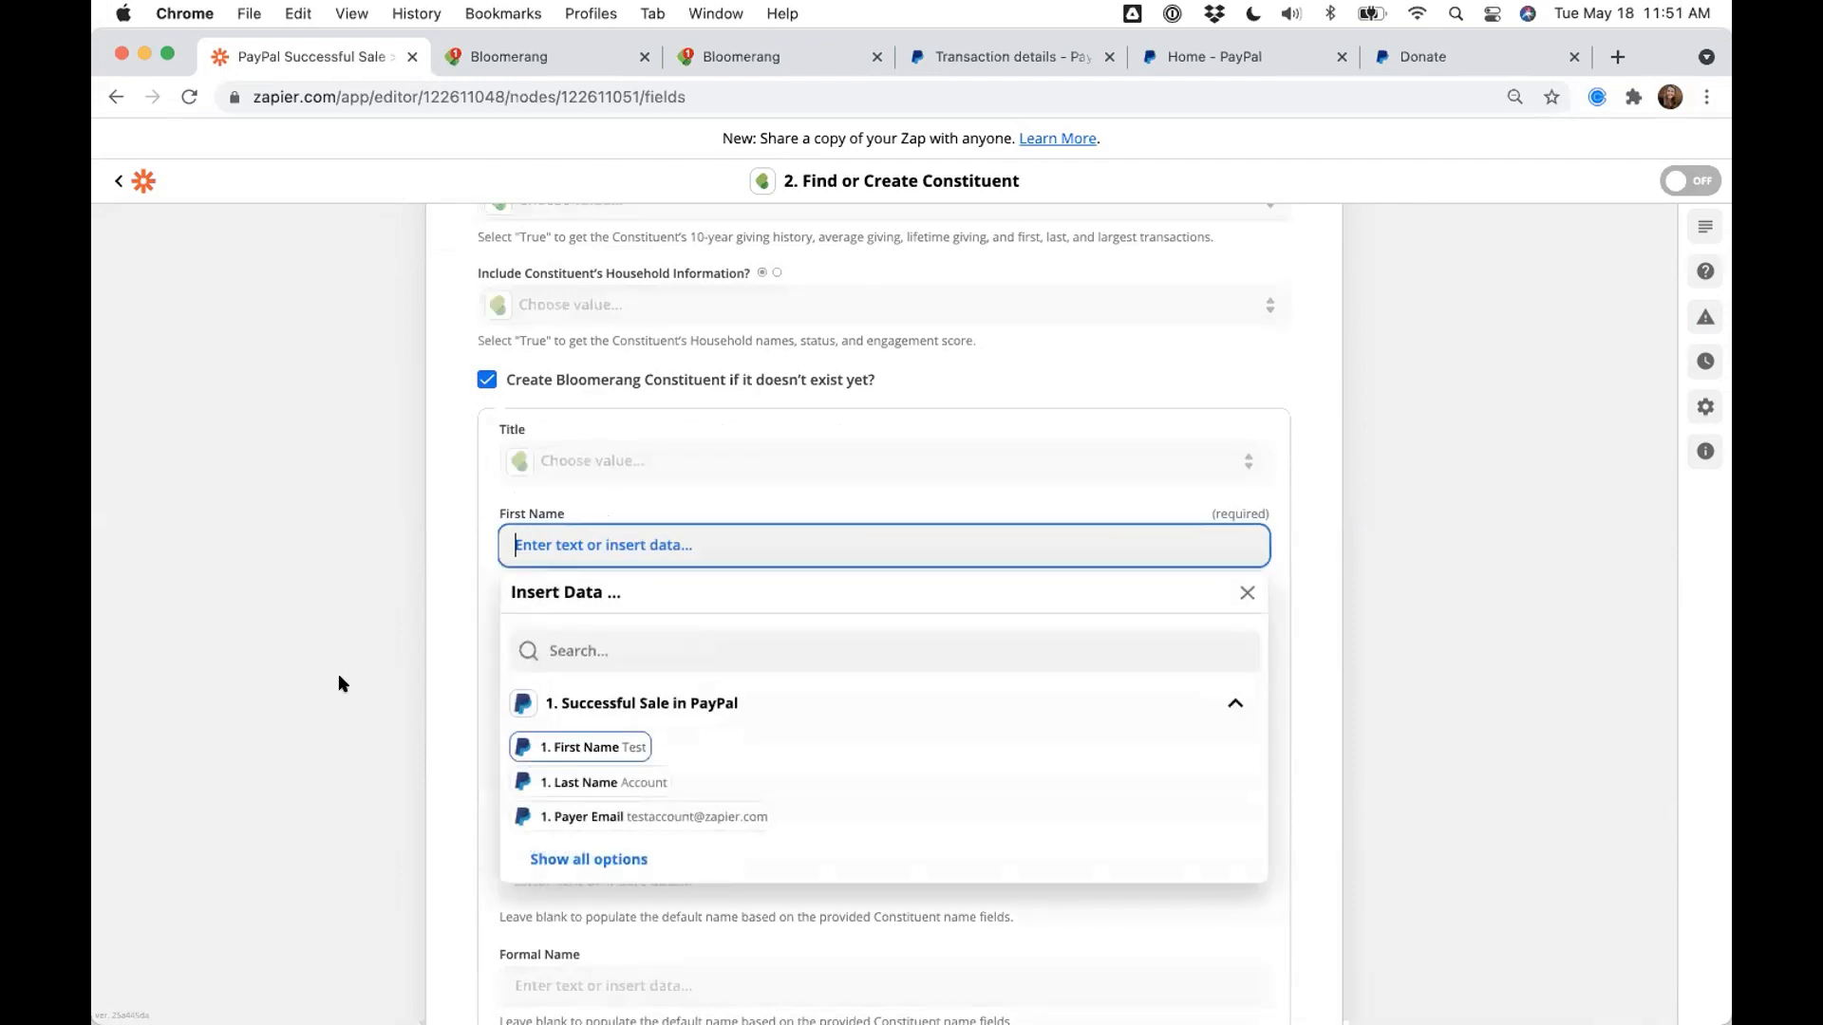
{"action": "left_click", "coordinate": [558, 708]}
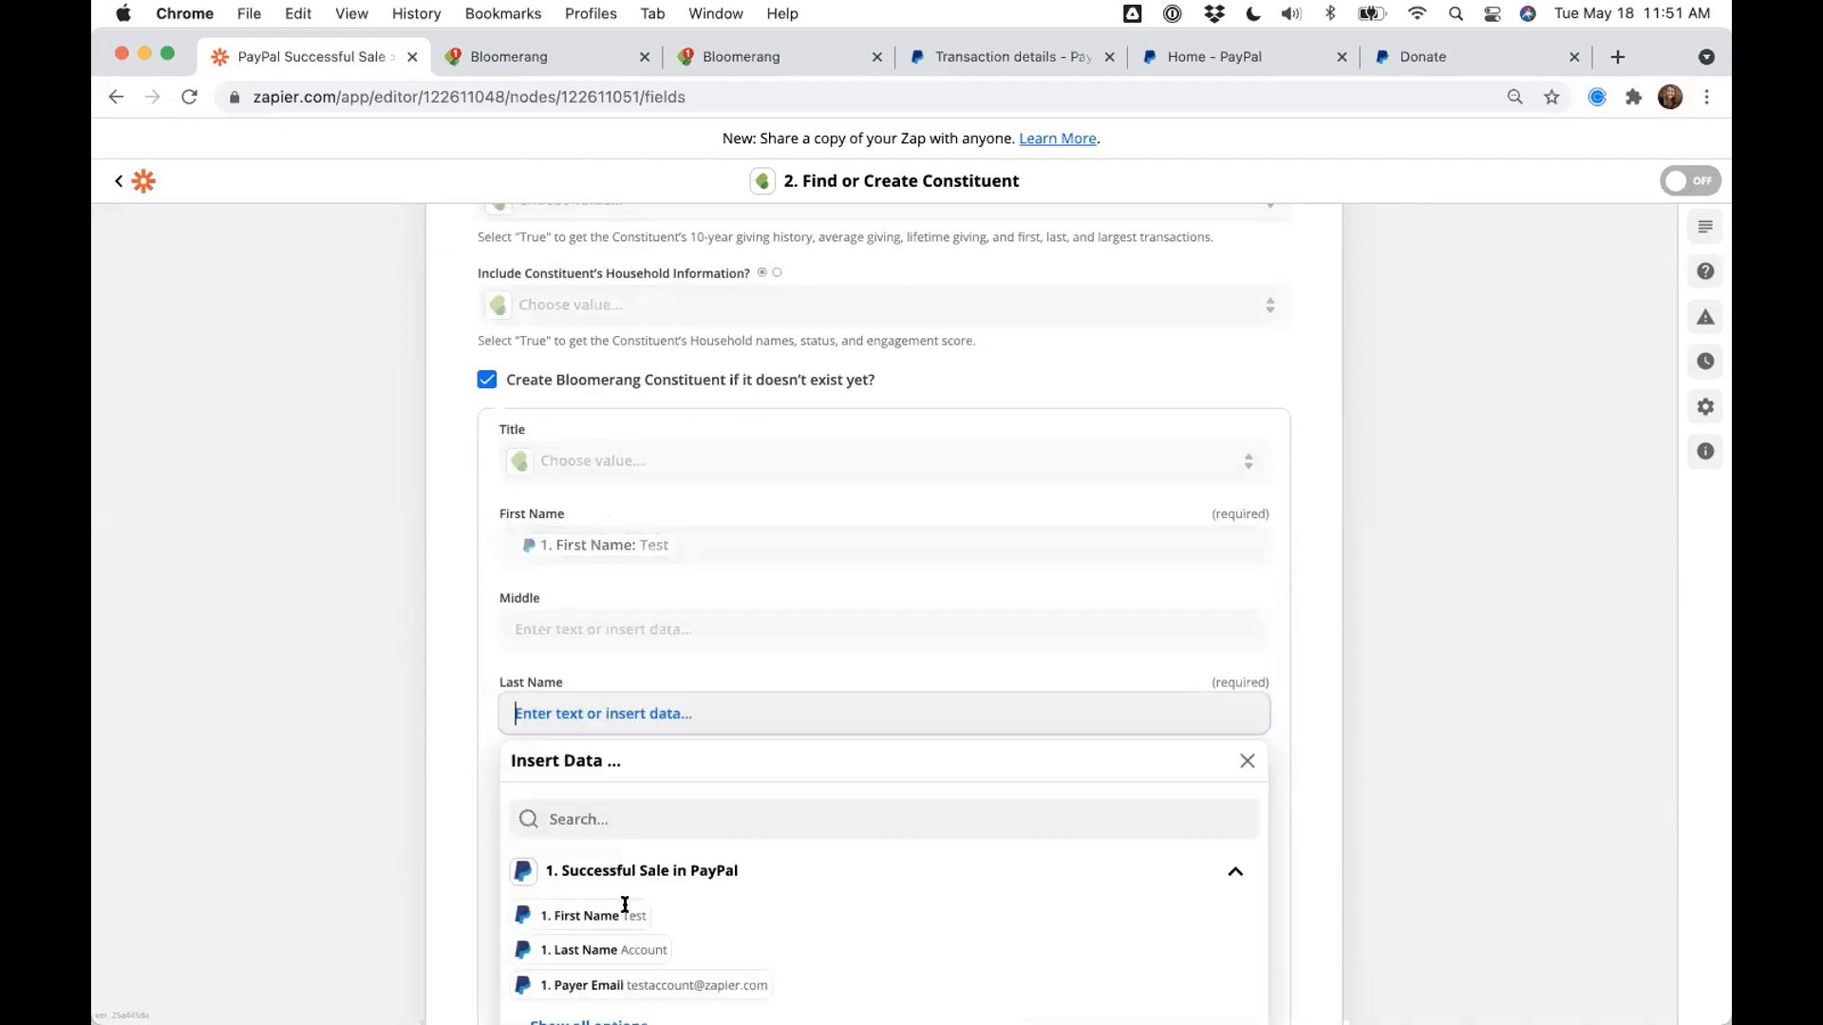
{"action": "key", "text": "Return"}
{"action": "scroll", "coordinate": [298, 785], "scroll_direction": "down", "scroll_amount": 4}
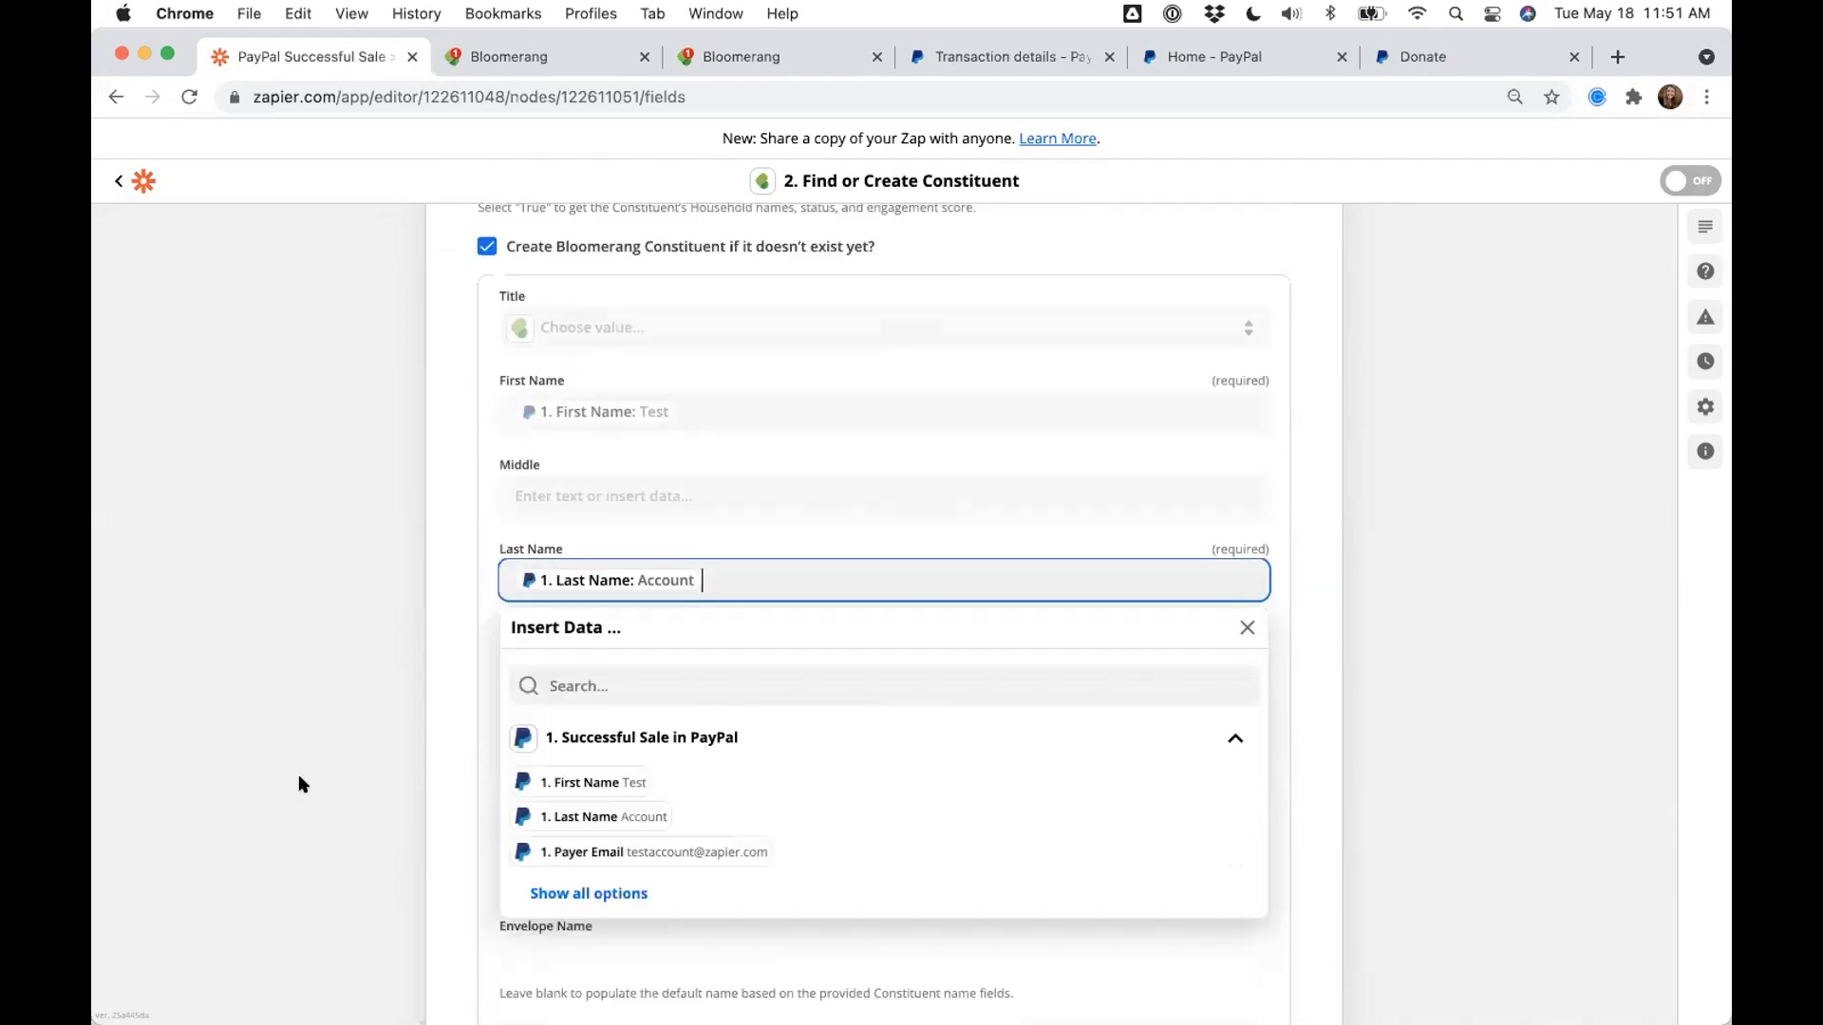
{"action": "scroll", "coordinate": [299, 777], "scroll_direction": "down", "scroll_amount": 3}
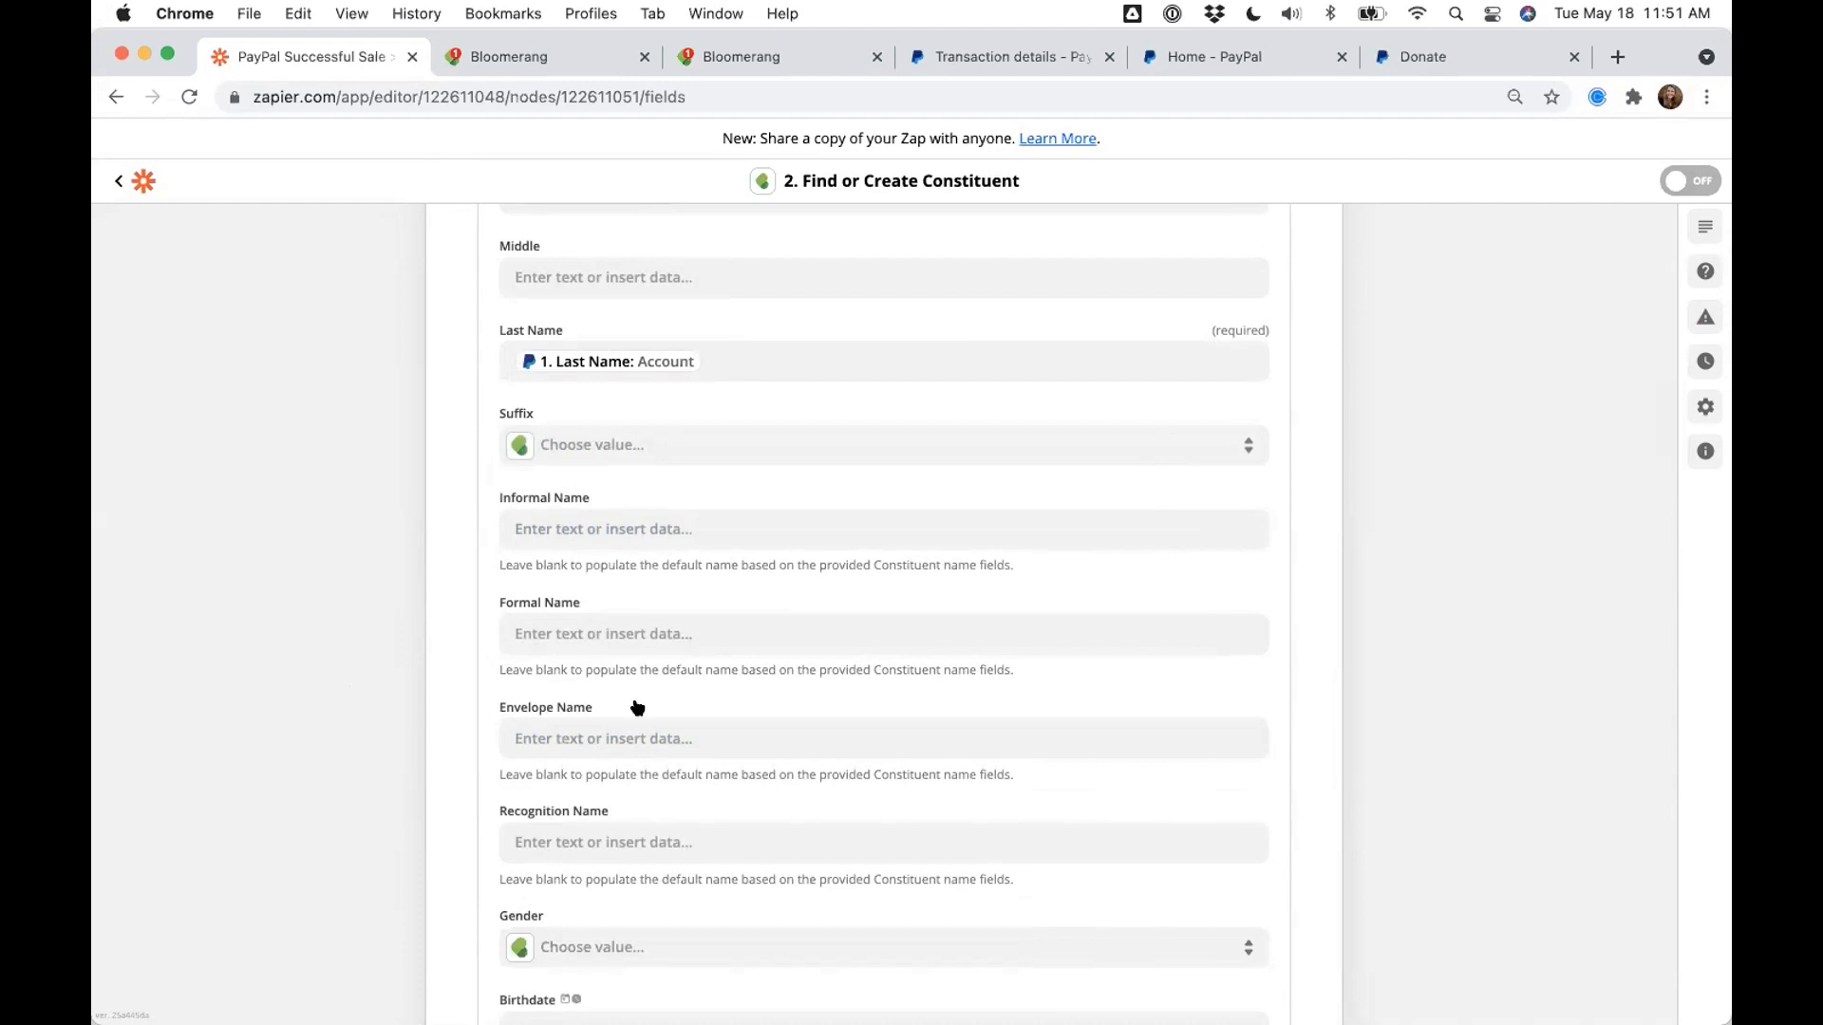
{"action": "scroll", "coordinate": [472, 793], "scroll_direction": "up", "scroll_amount": 3}
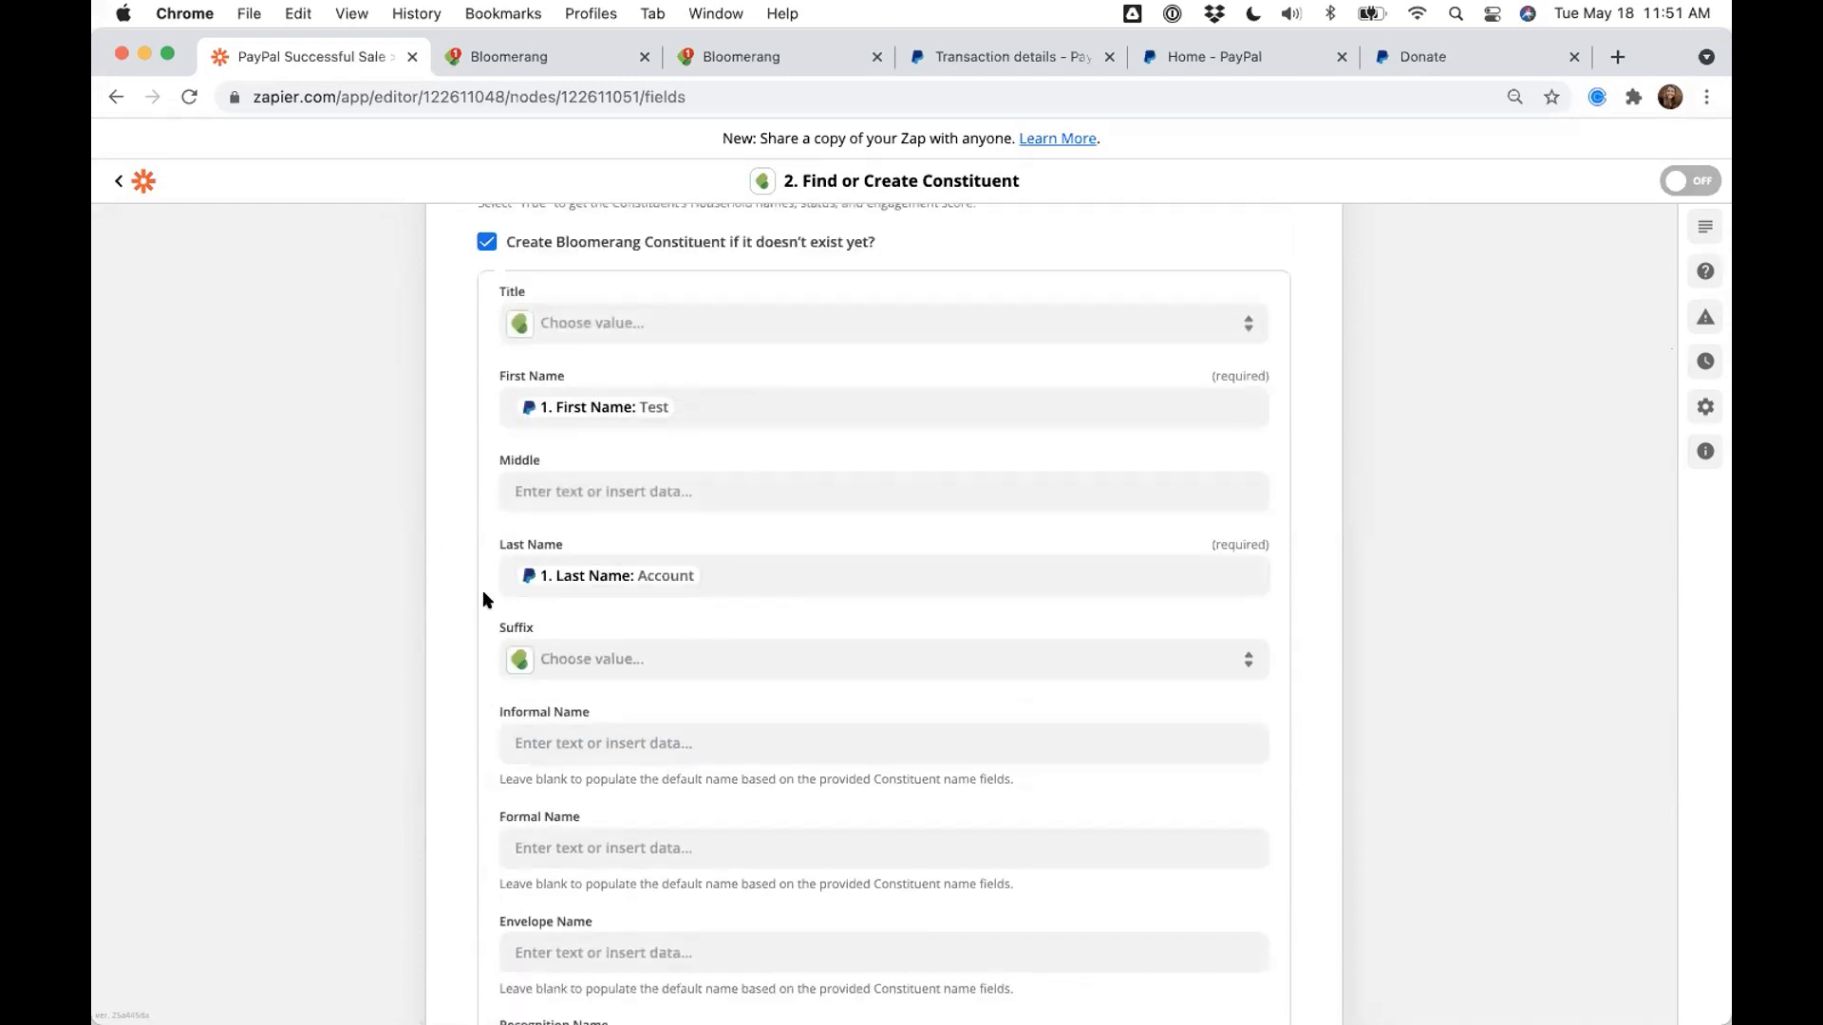
{"action": "scroll", "coordinate": [426, 650], "scroll_direction": "down", "scroll_amount": 10}
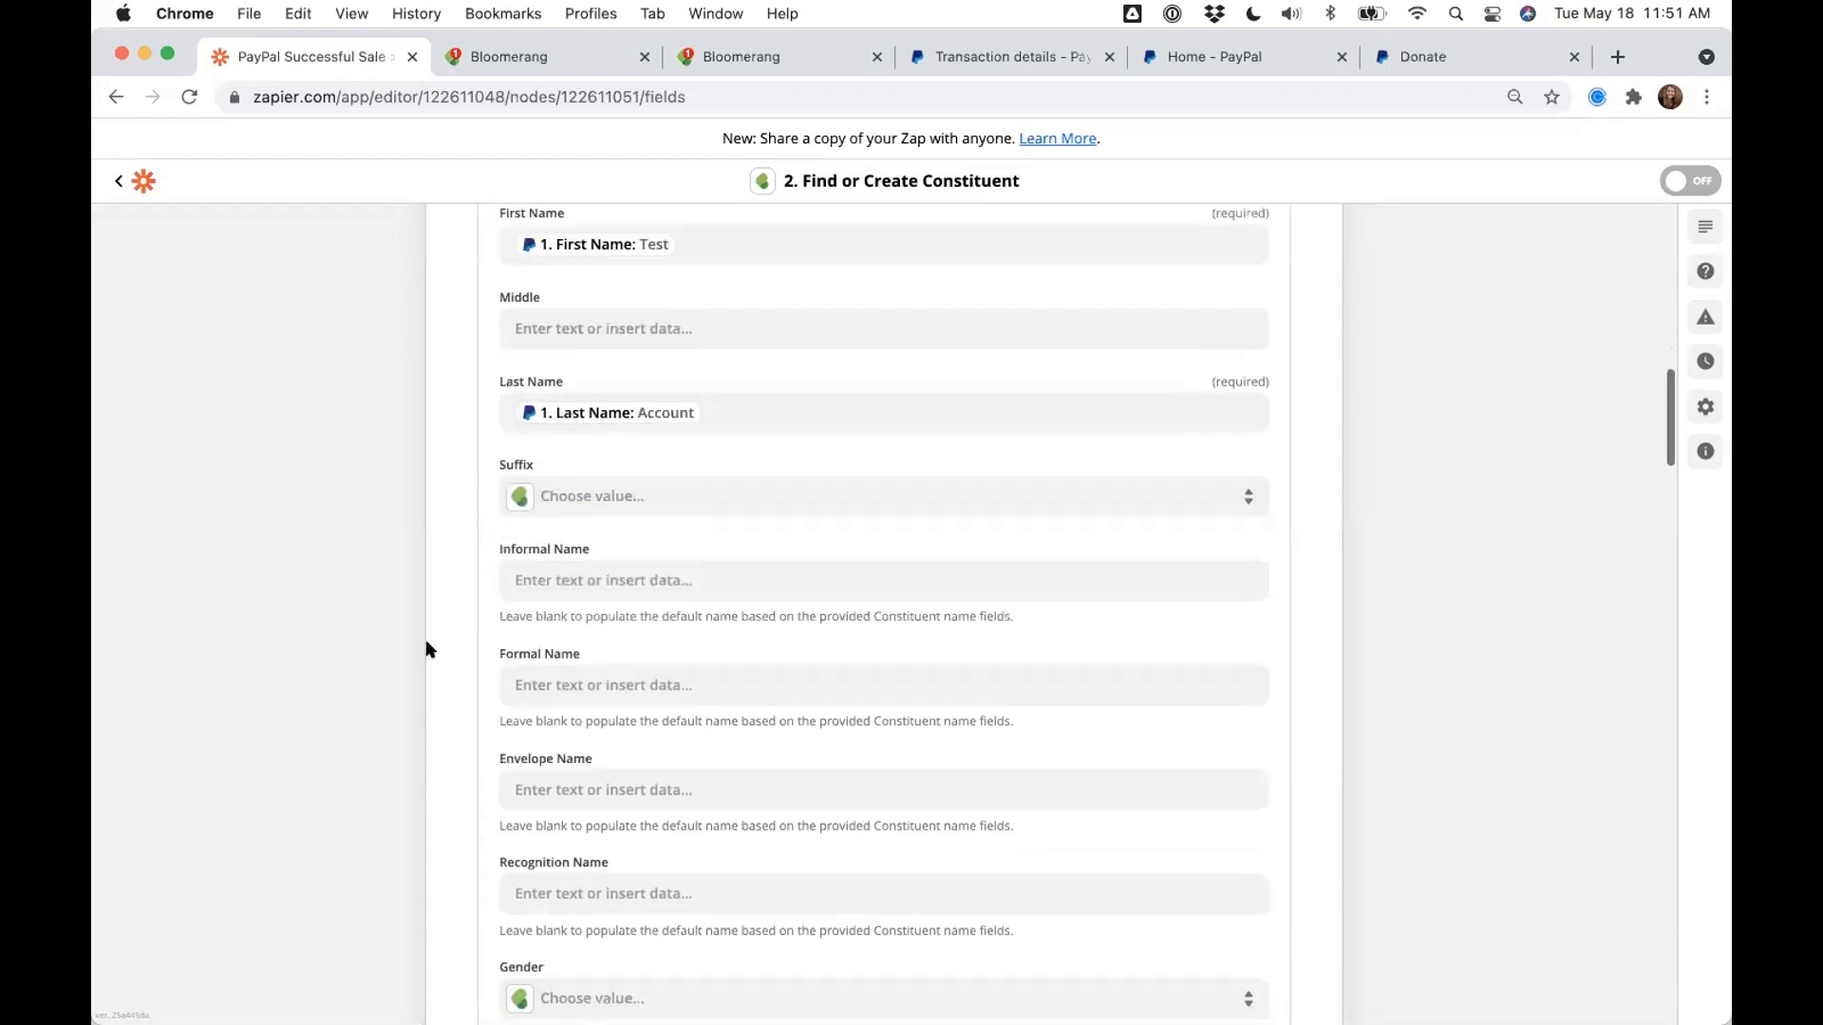
{"action": "scroll", "coordinate": [426, 650], "scroll_direction": "down", "scroll_amount": 9}
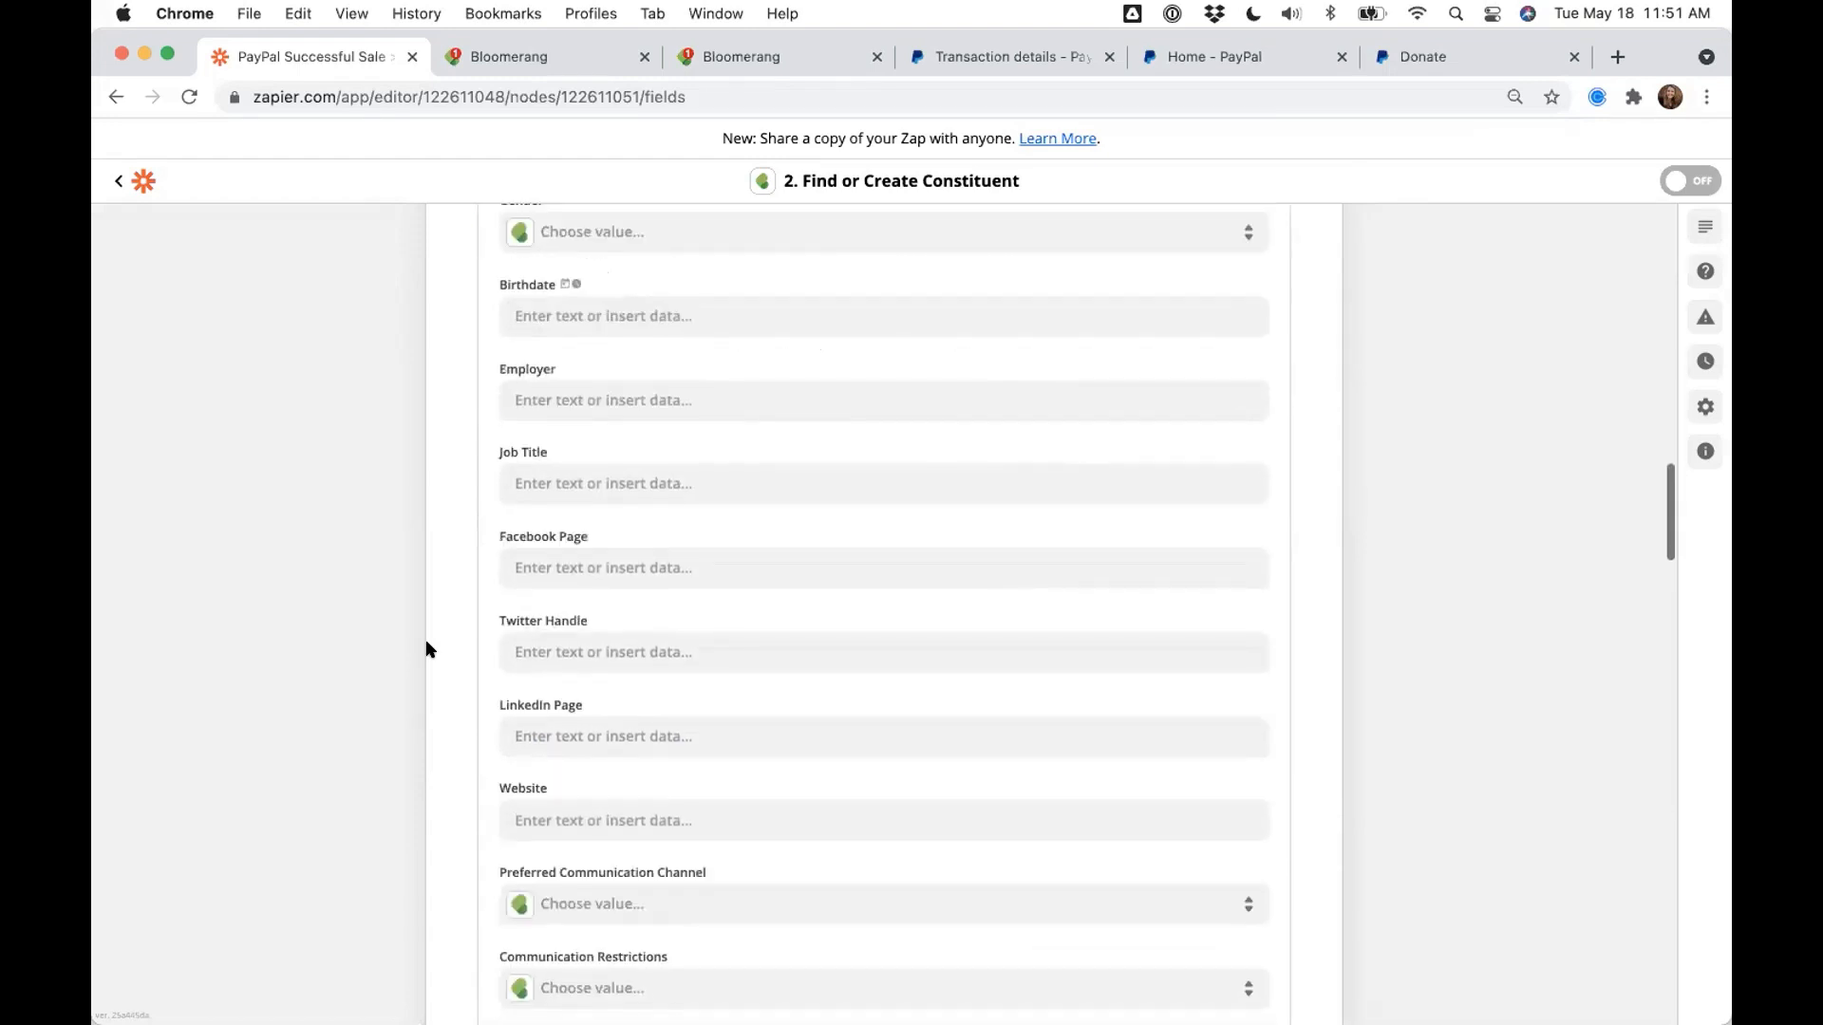
{"action": "scroll", "coordinate": [426, 650], "scroll_direction": "down", "scroll_amount": 5}
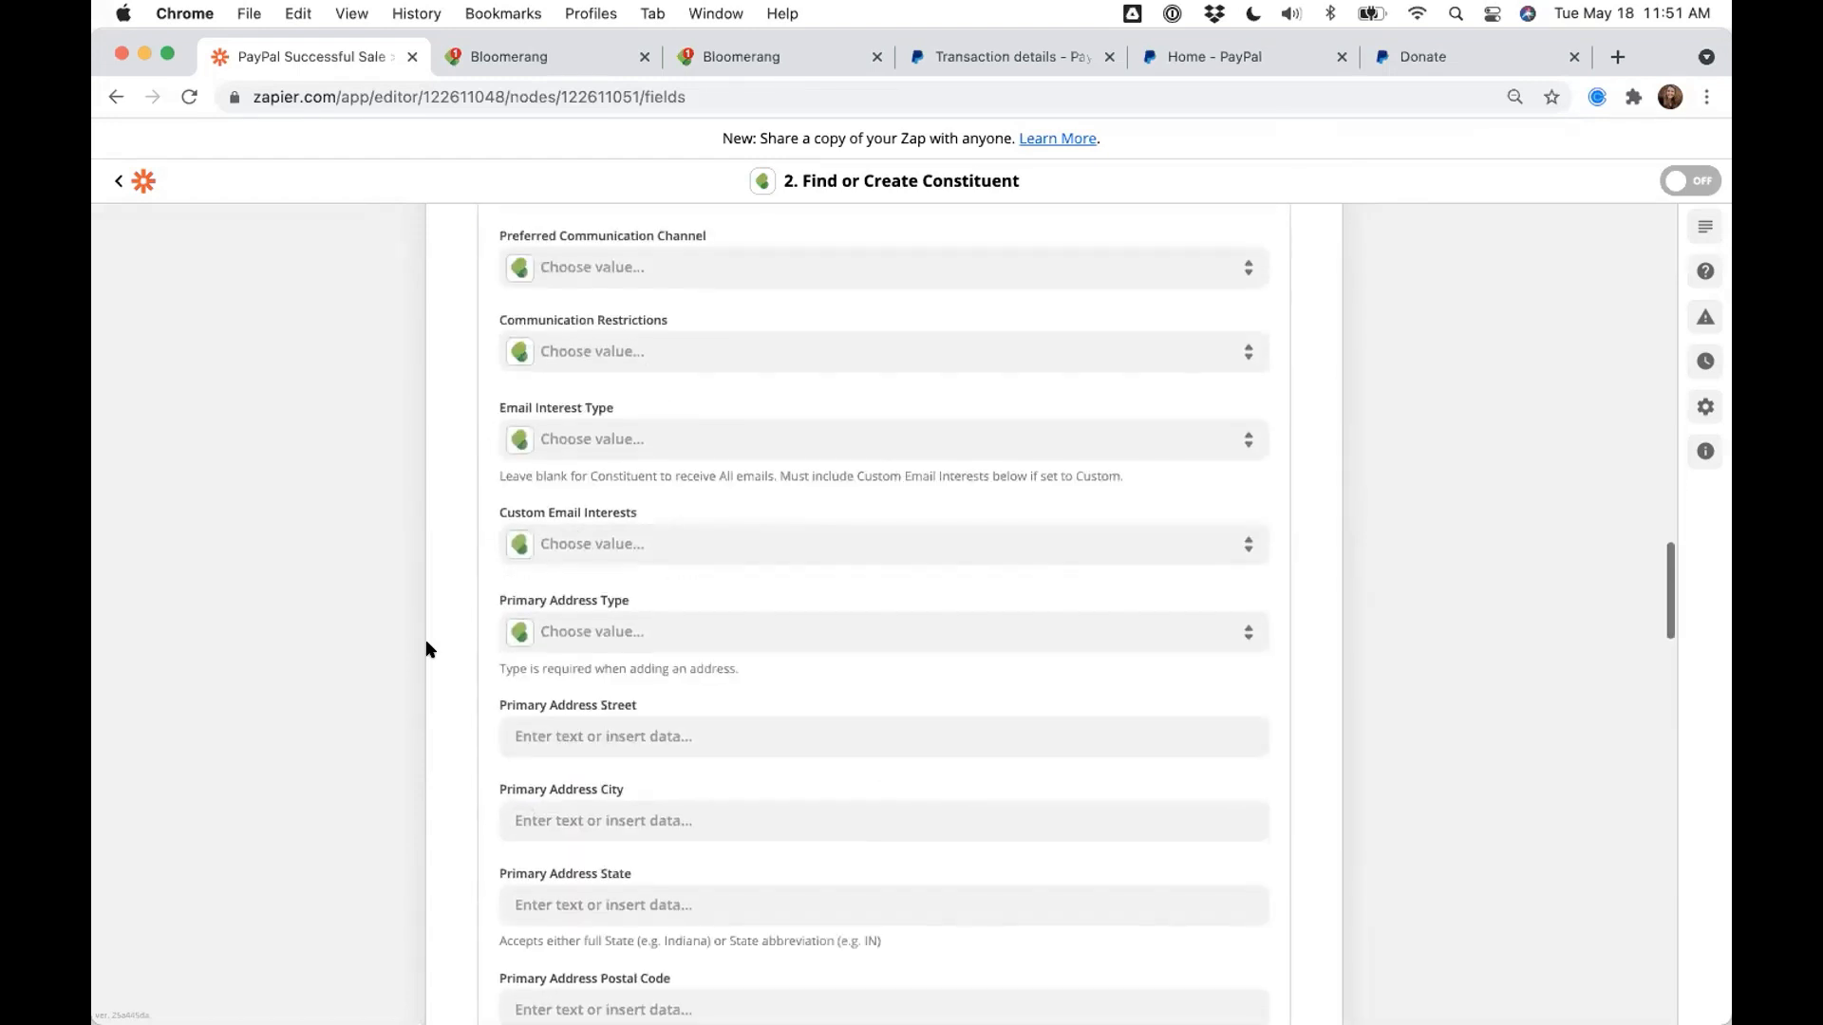
{"action": "scroll", "coordinate": [426, 649], "scroll_direction": "down", "scroll_amount": 2}
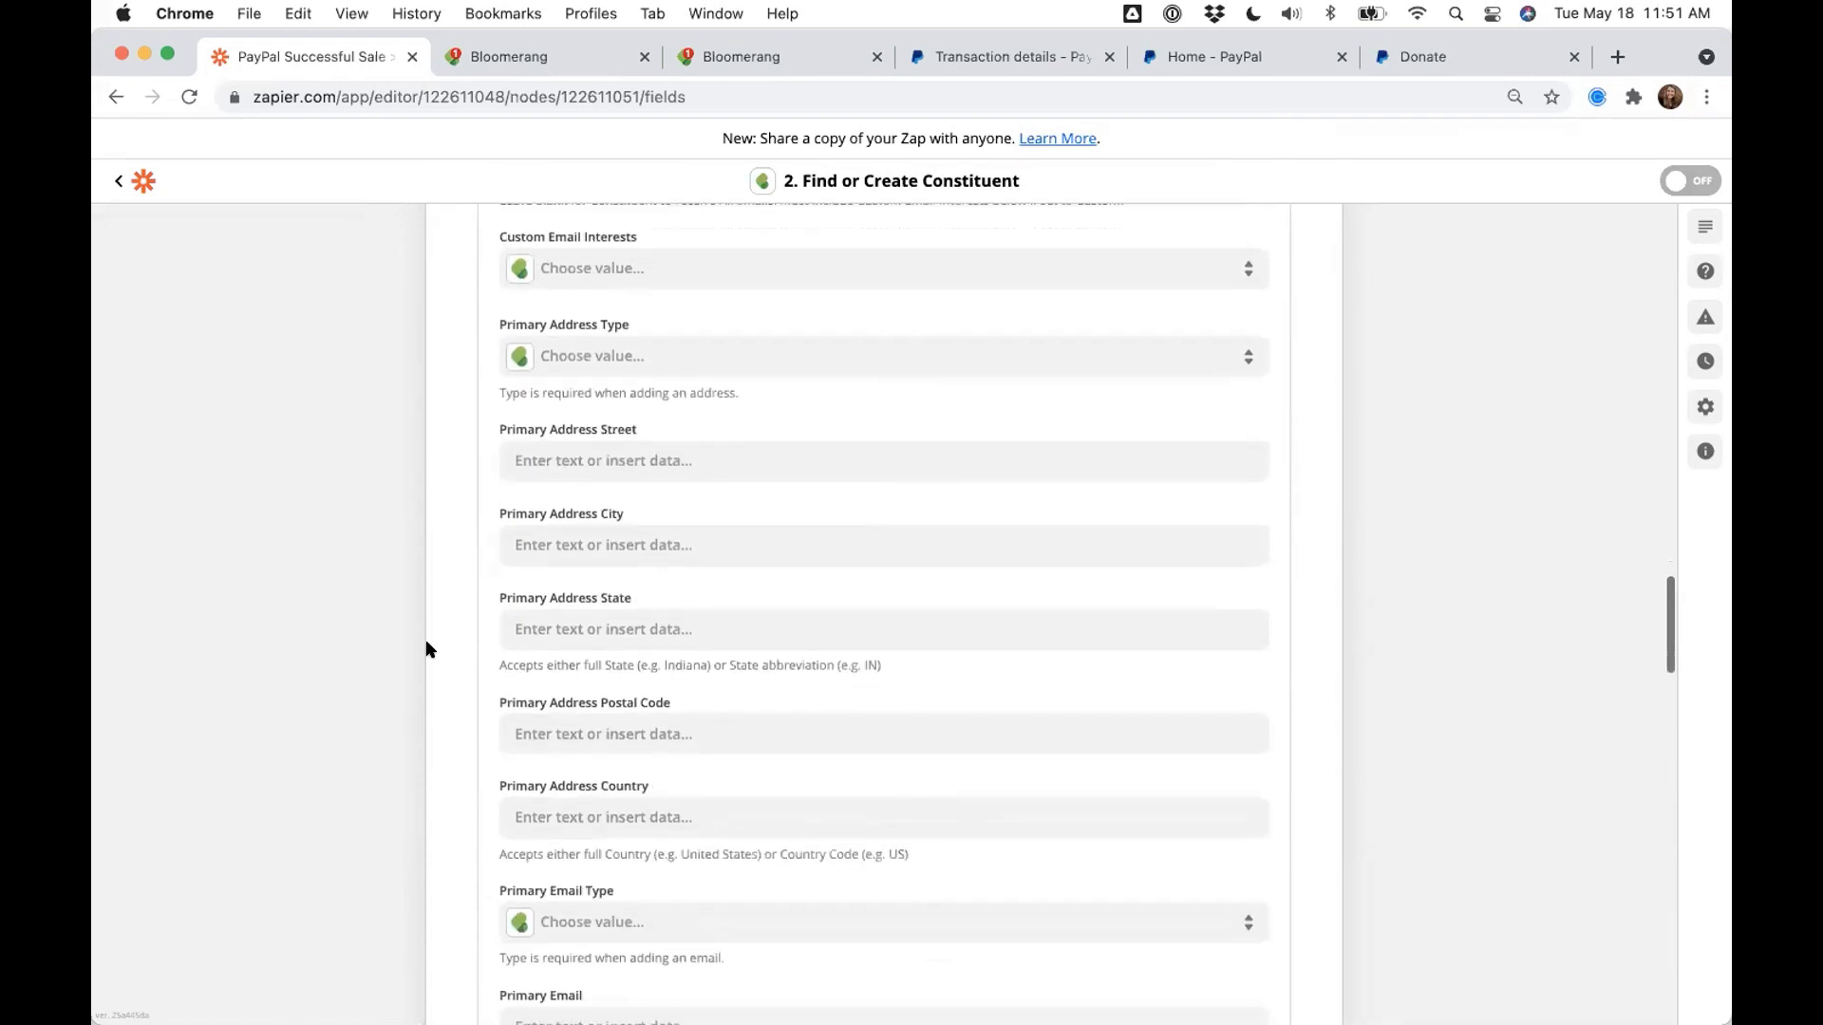
{"action": "scroll", "coordinate": [426, 649], "scroll_direction": "down", "scroll_amount": 5}
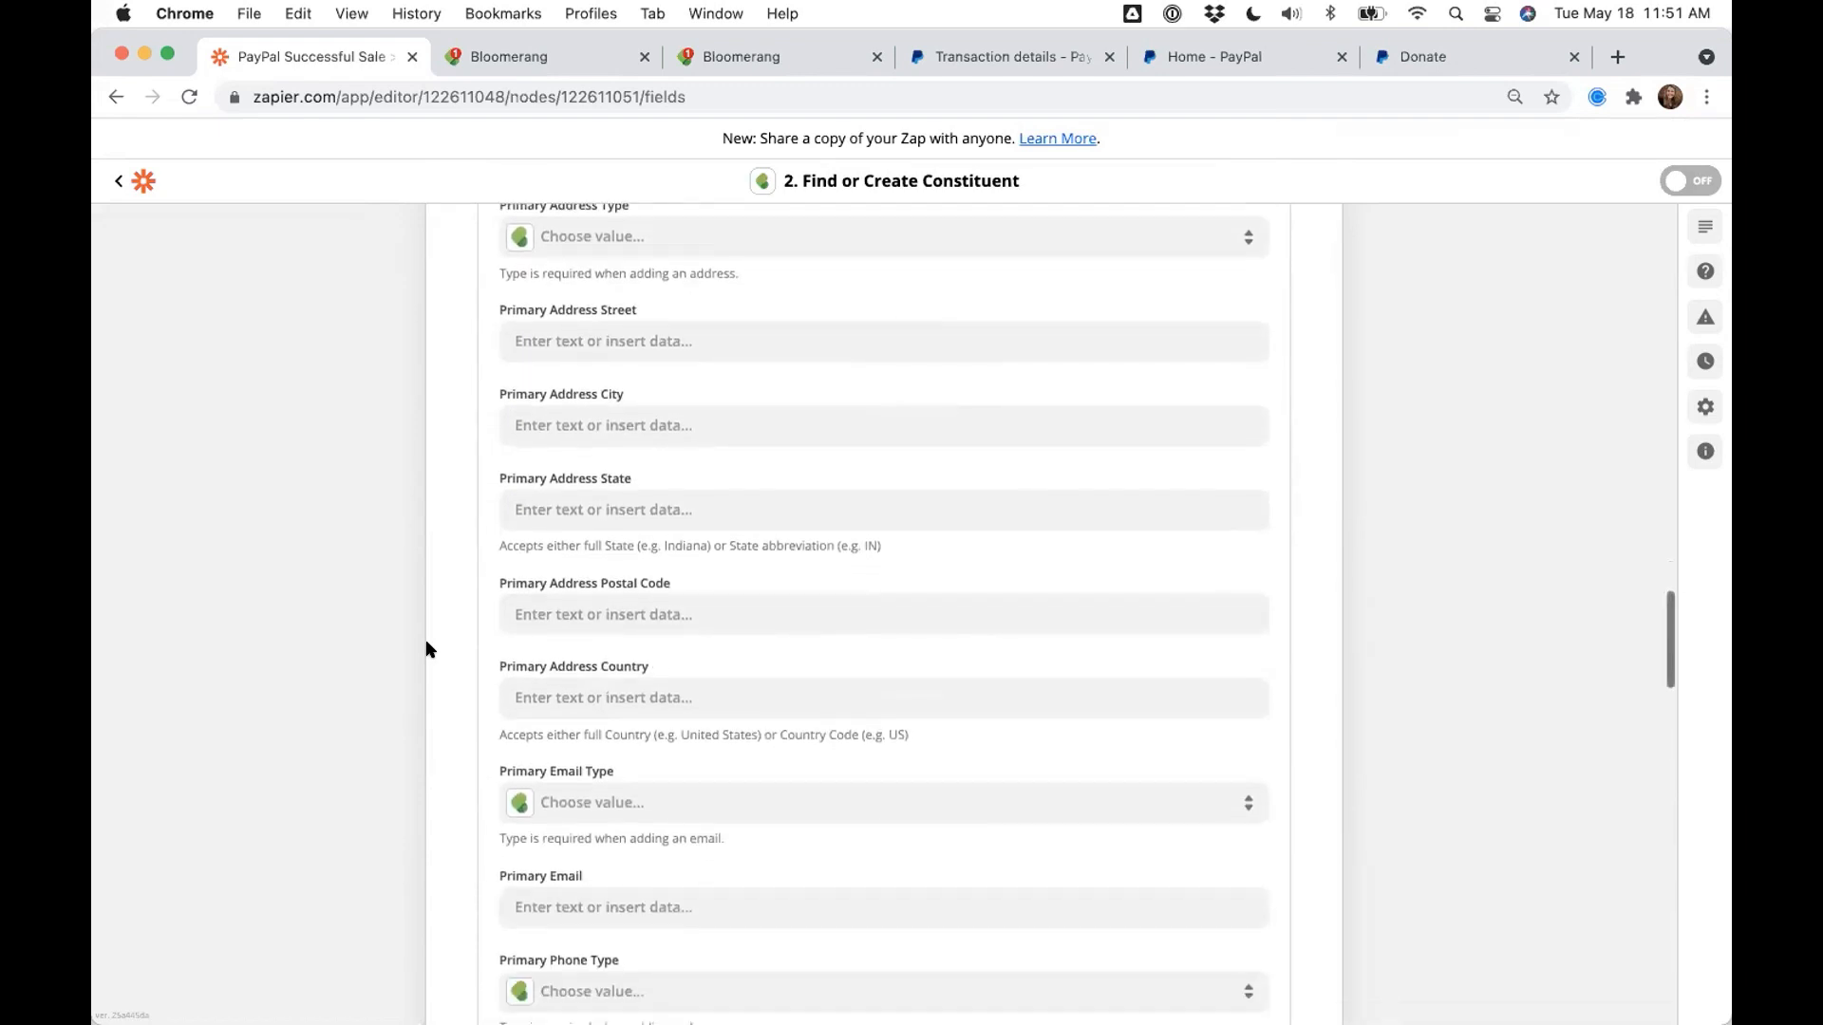
{"action": "scroll", "coordinate": [426, 650], "scroll_direction": "down", "scroll_amount": 3}
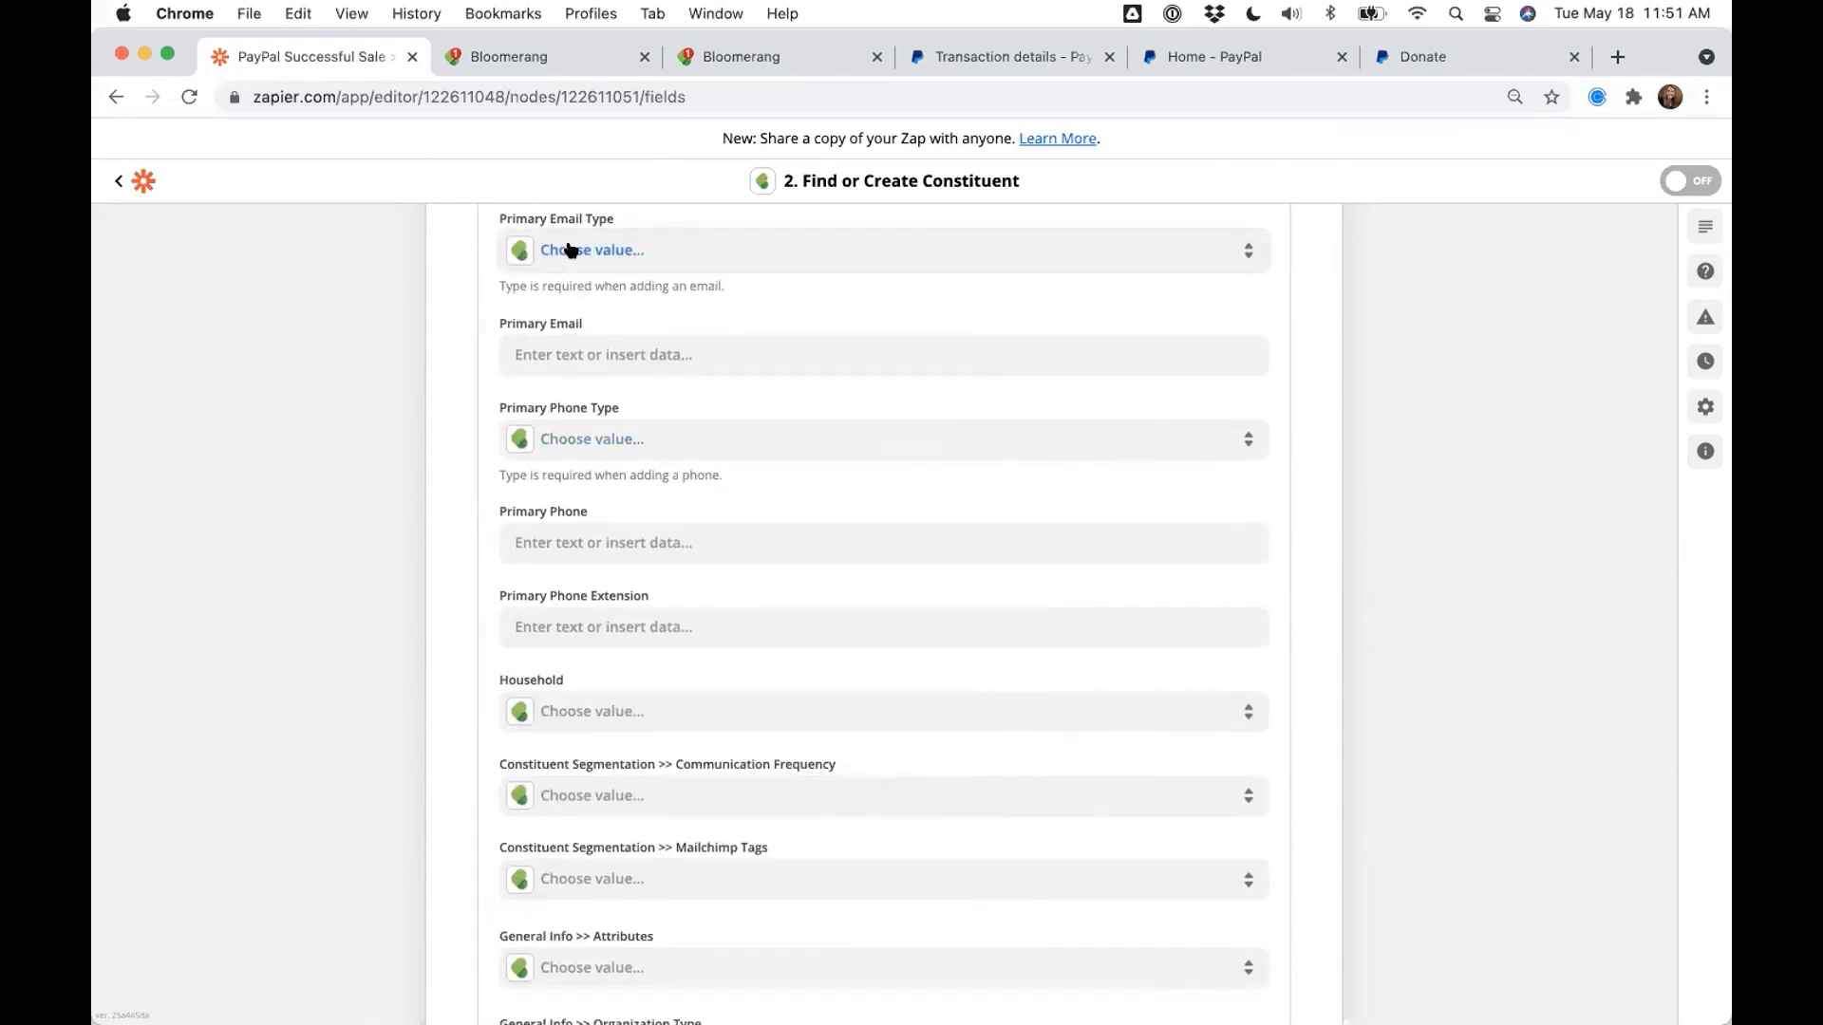
- Set Primary Email Type to Home and map PayPal's payer email into Primary Email
{"action": "left_click", "coordinate": [546, 266]}
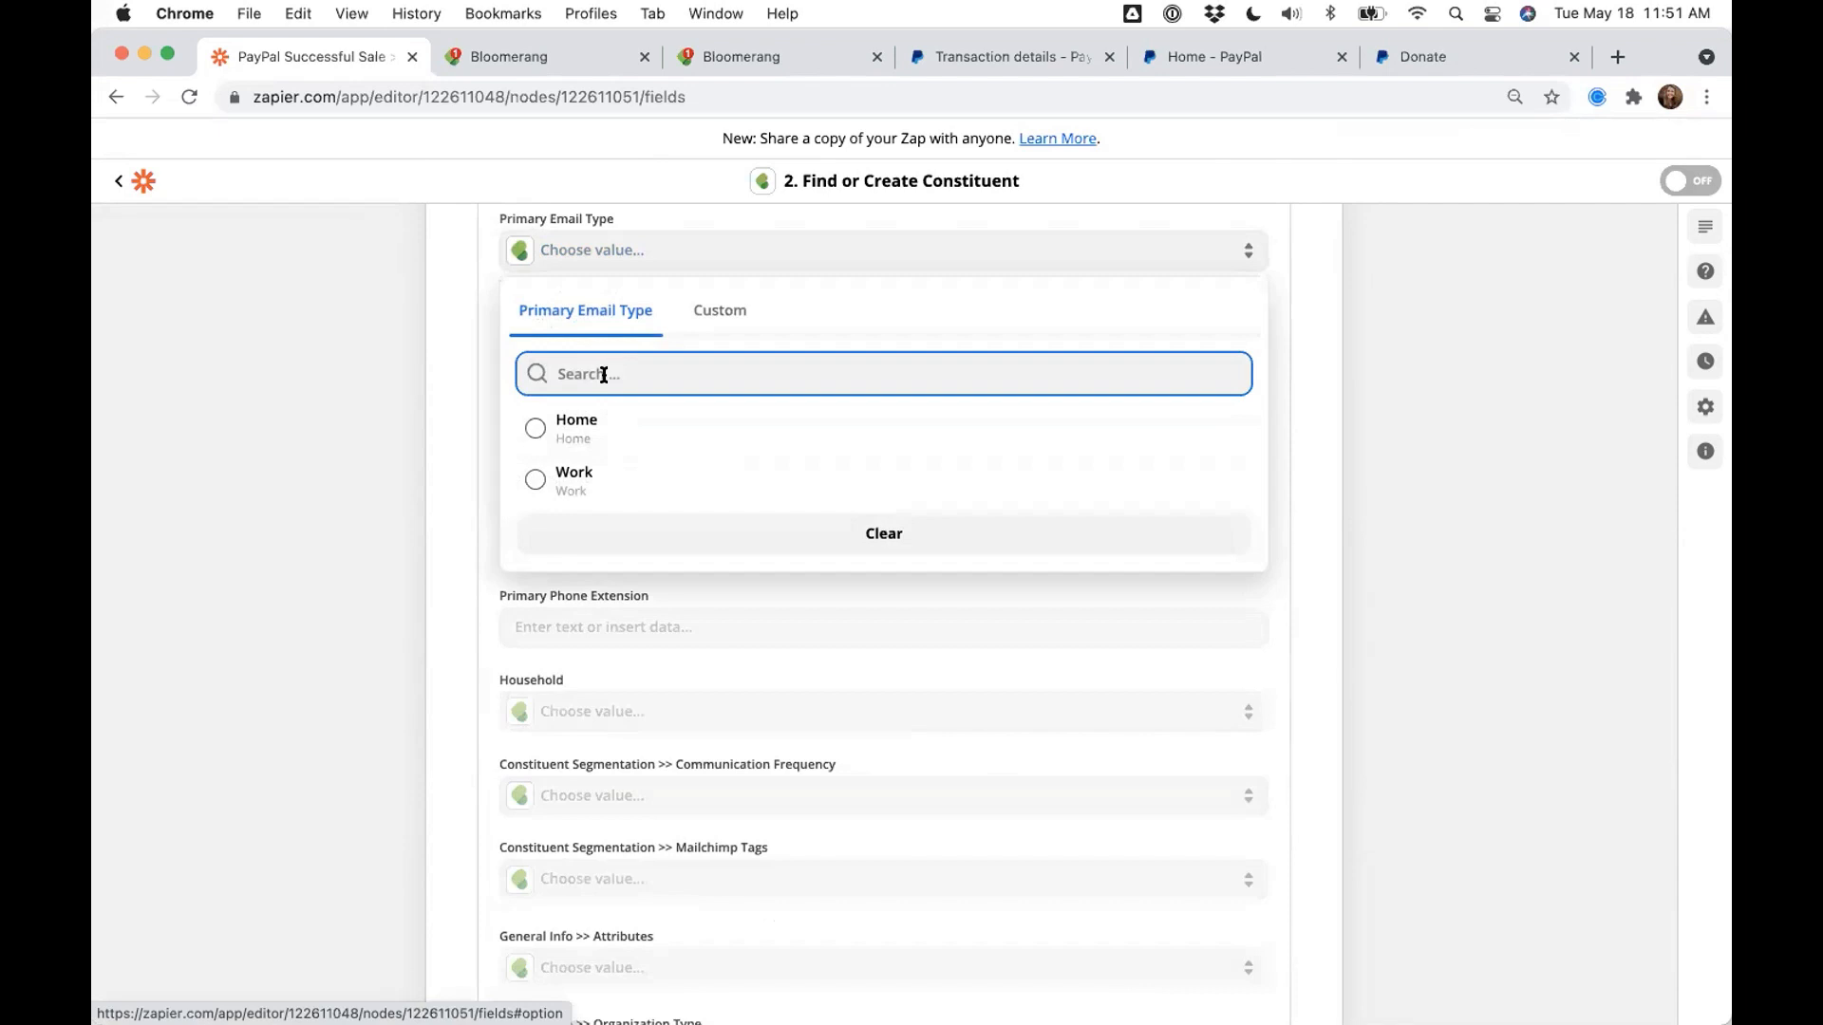
{"action": "left_click", "coordinate": [584, 427]}
{"action": "left_click", "coordinate": [532, 354]}
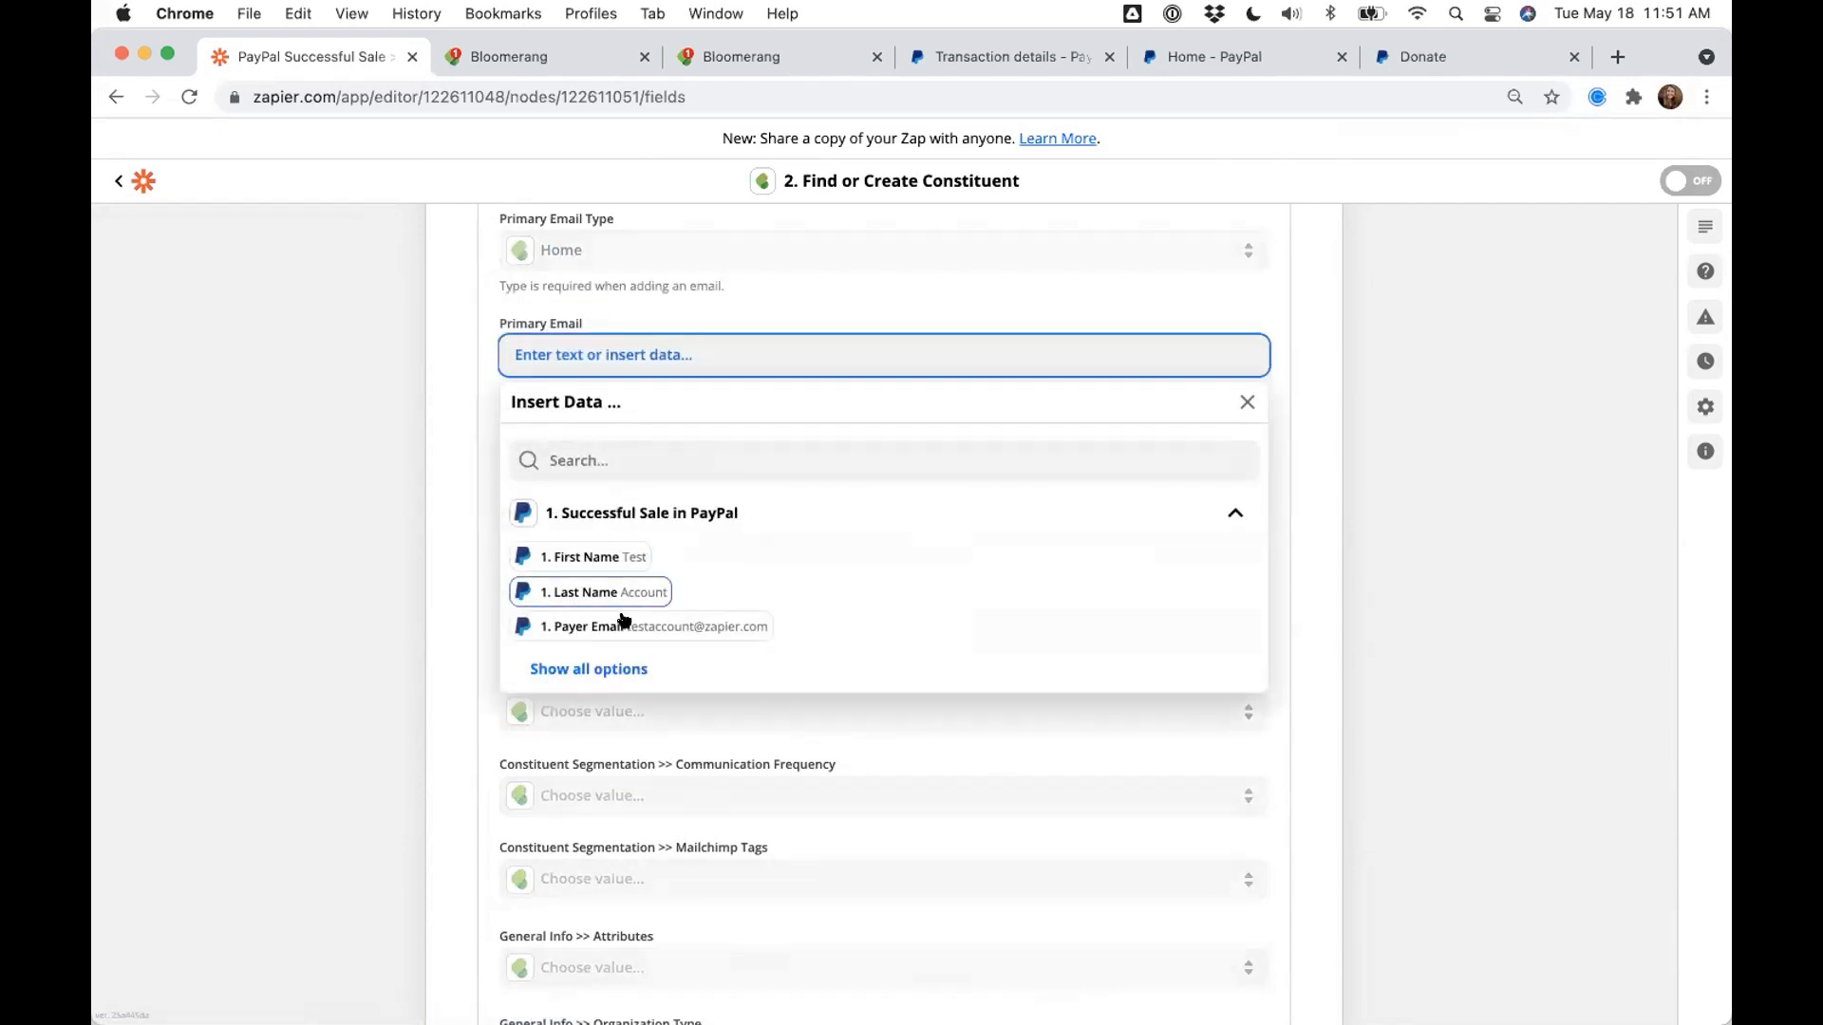
{"action": "left_click", "coordinate": [622, 626]}
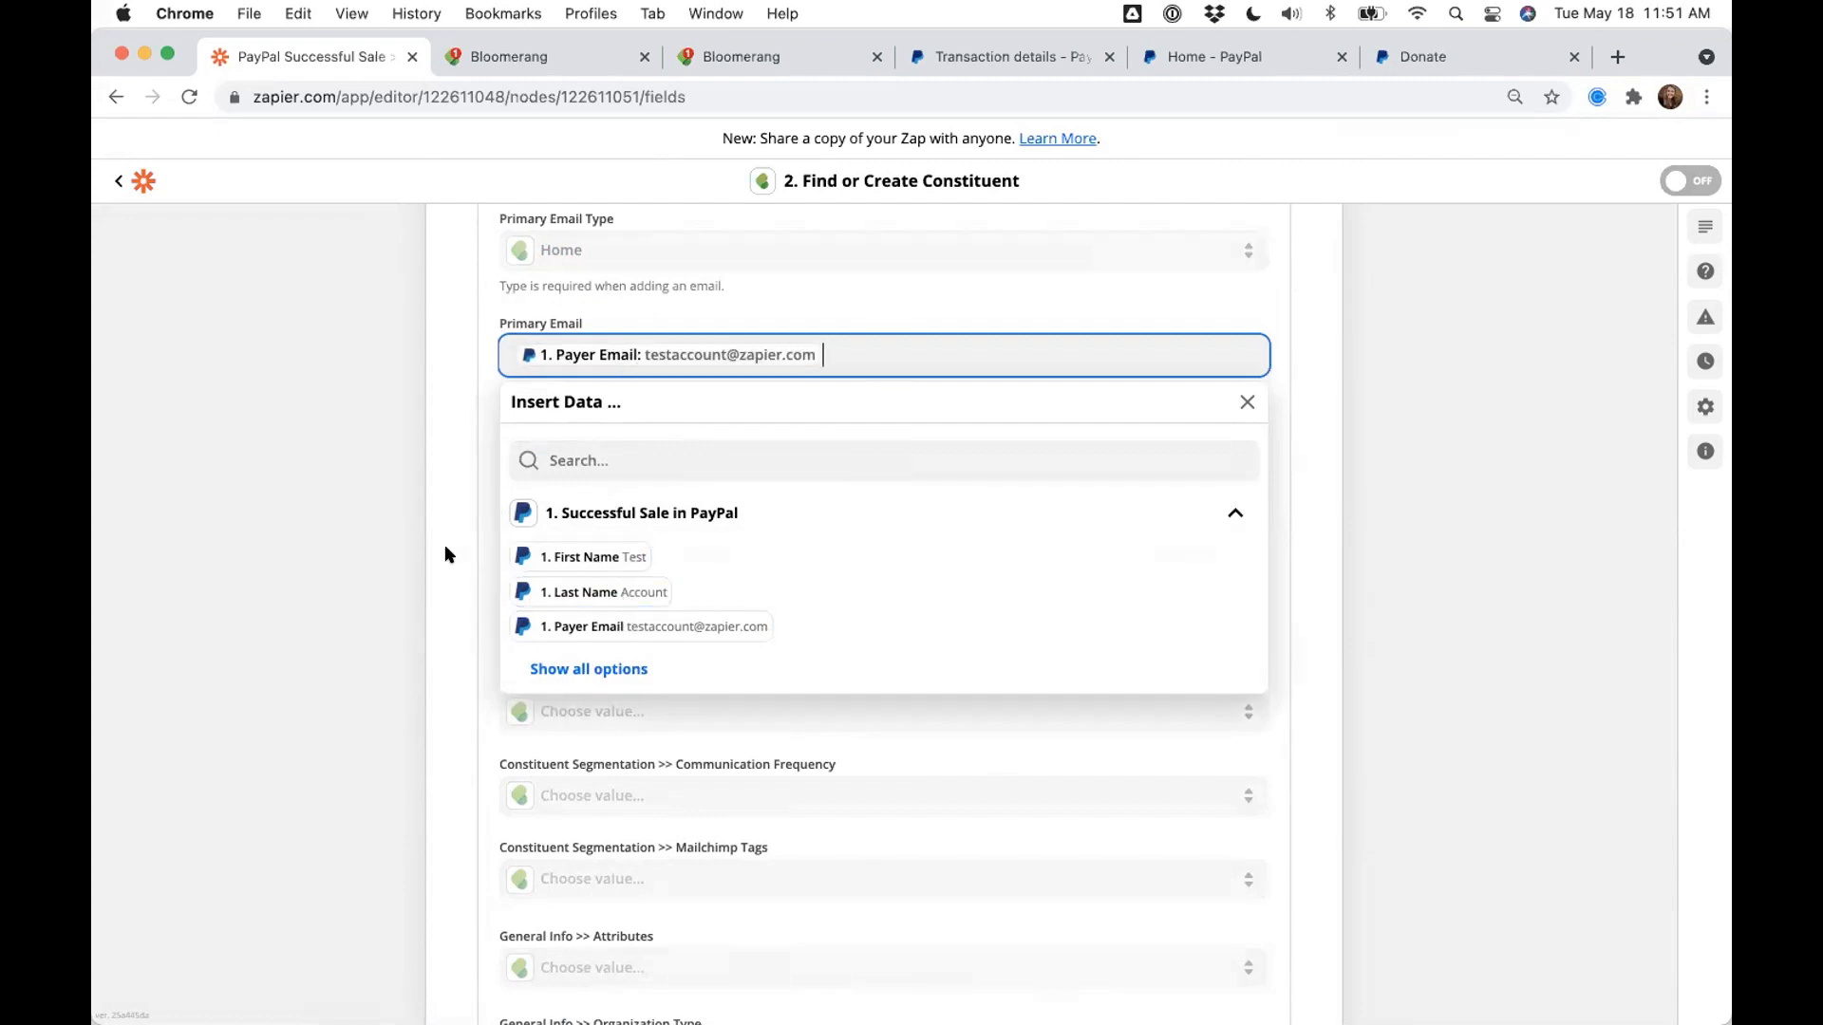
{"action": "key", "text": "Escape"}
- Set Phone Type to Mobile and map PayPal's contact phone into Primary Phone
{"action": "left_click", "coordinate": [582, 440]}
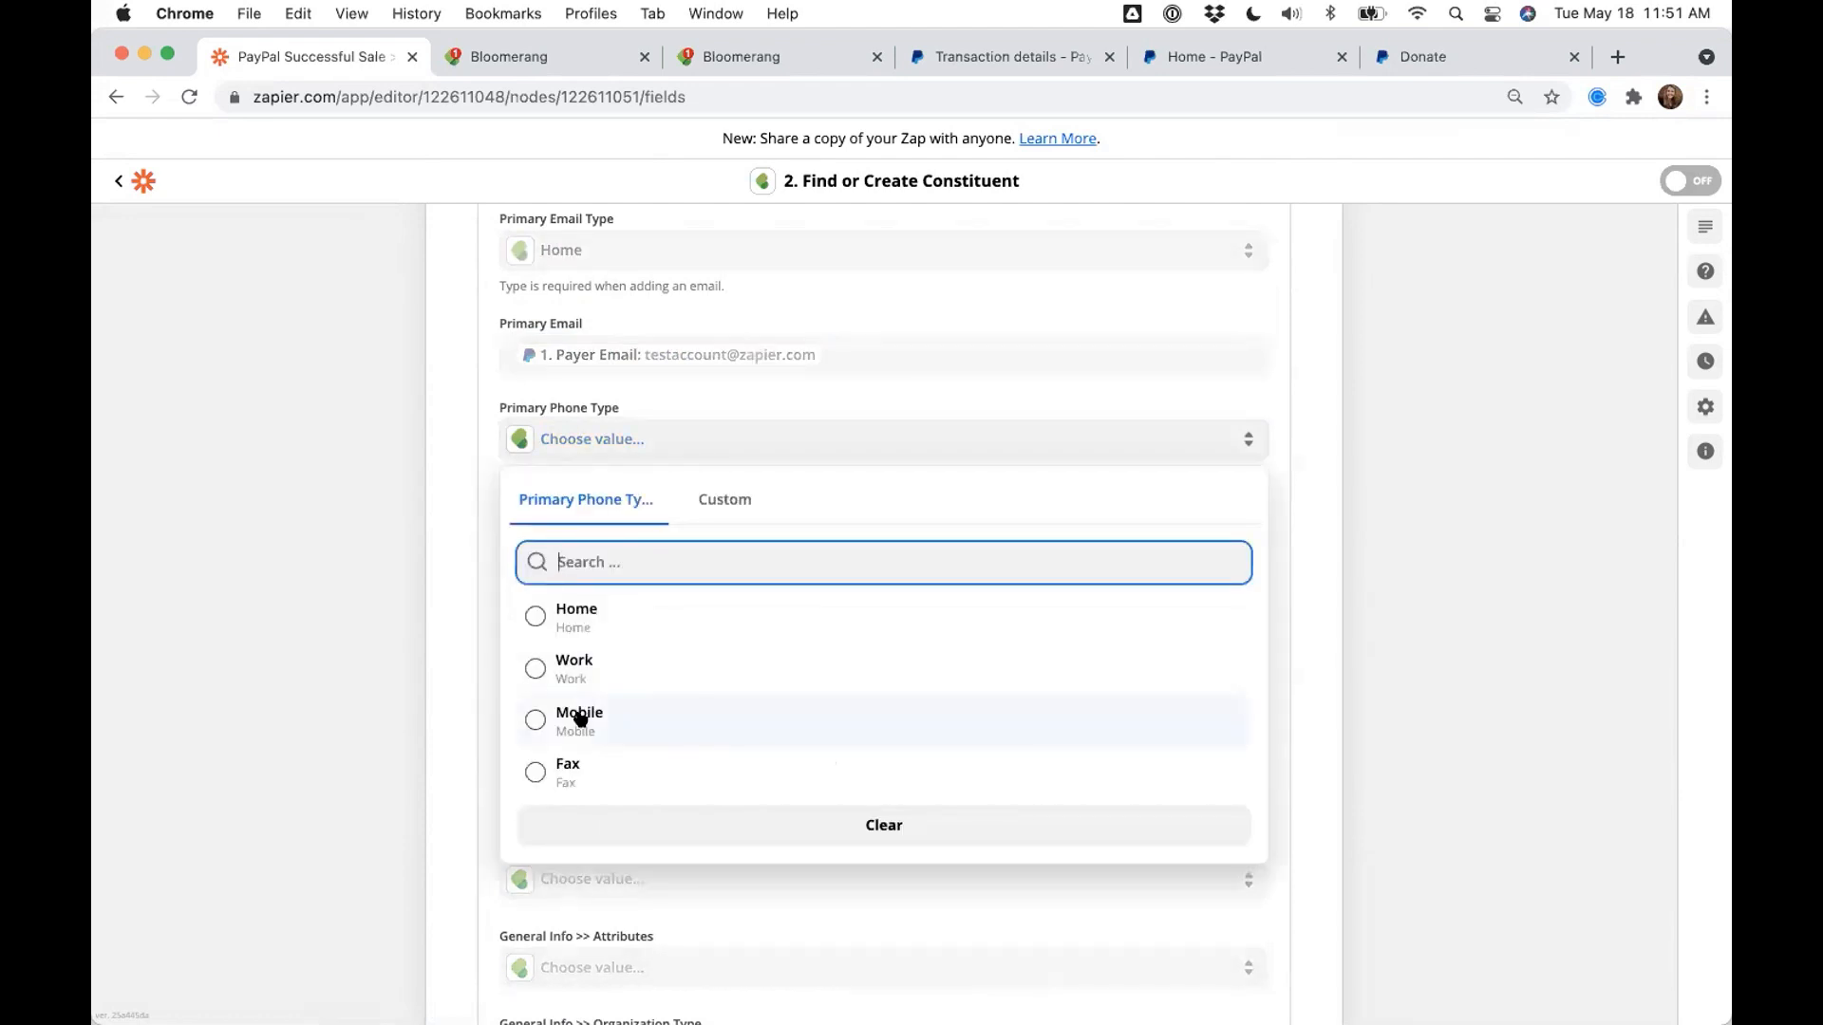
{"action": "left_click", "coordinate": [580, 719]}
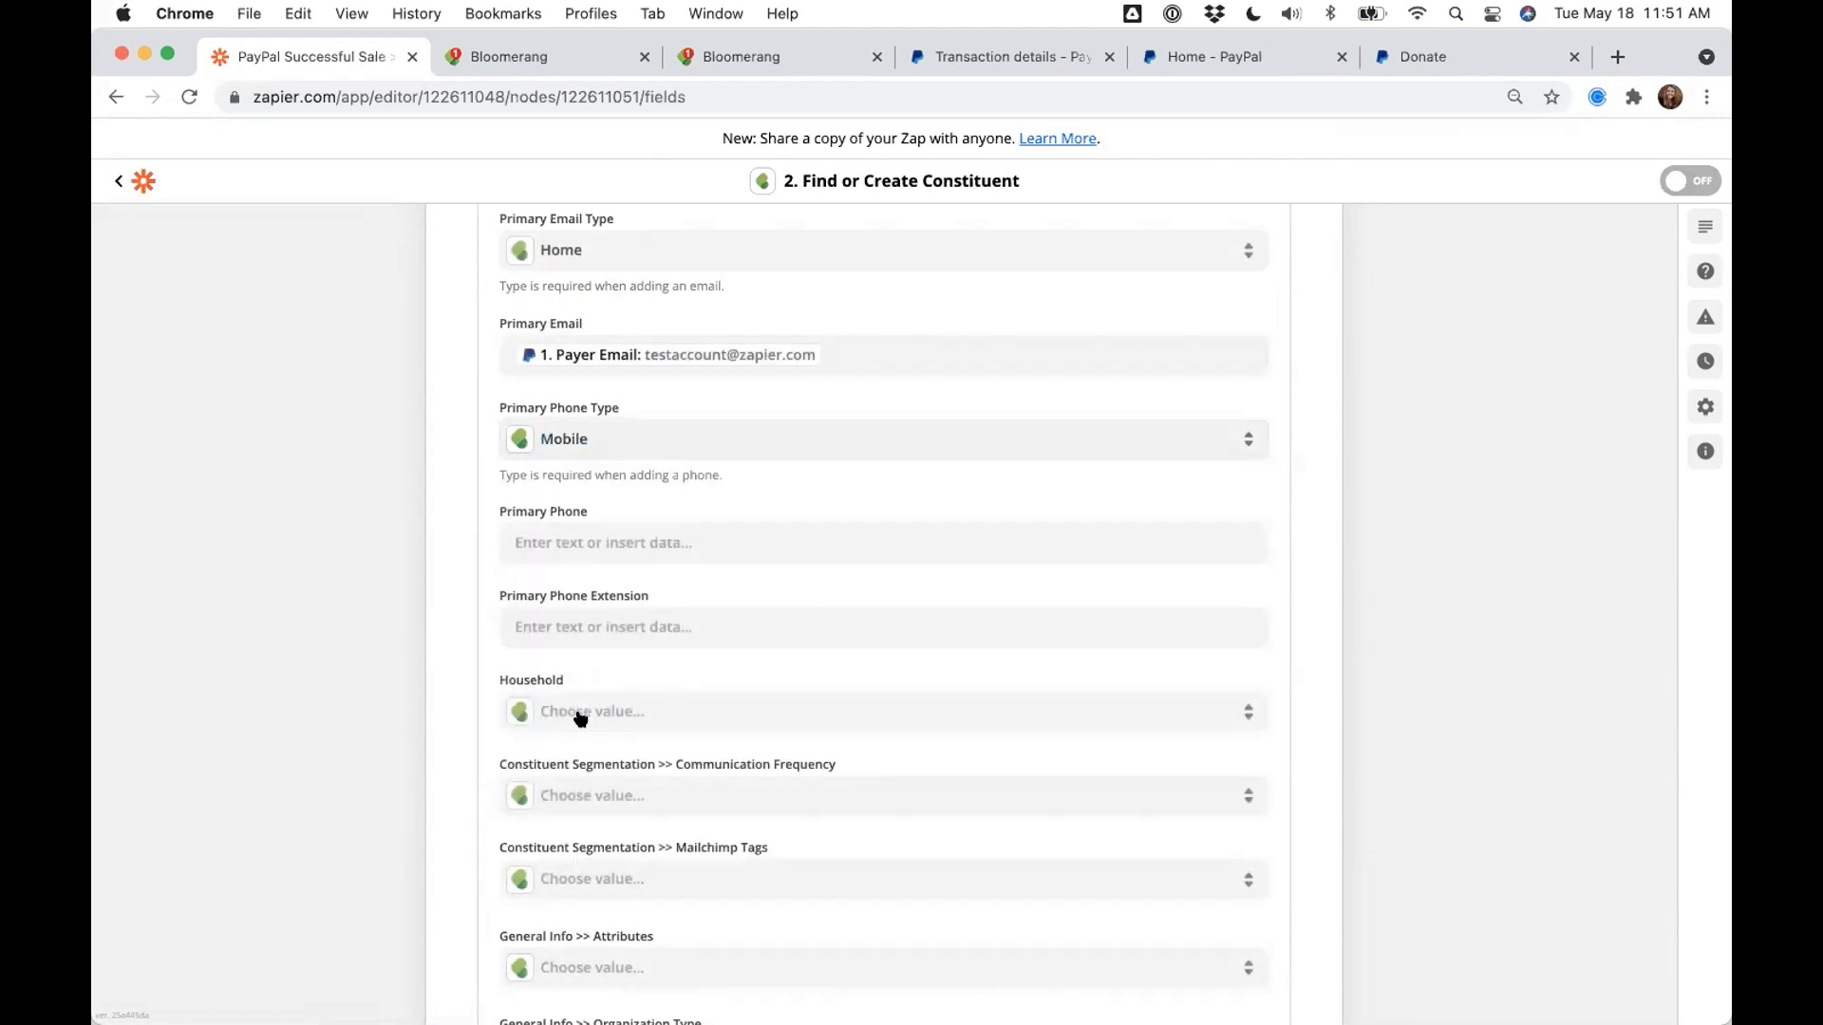
{"action": "left_click", "coordinate": [560, 538]}
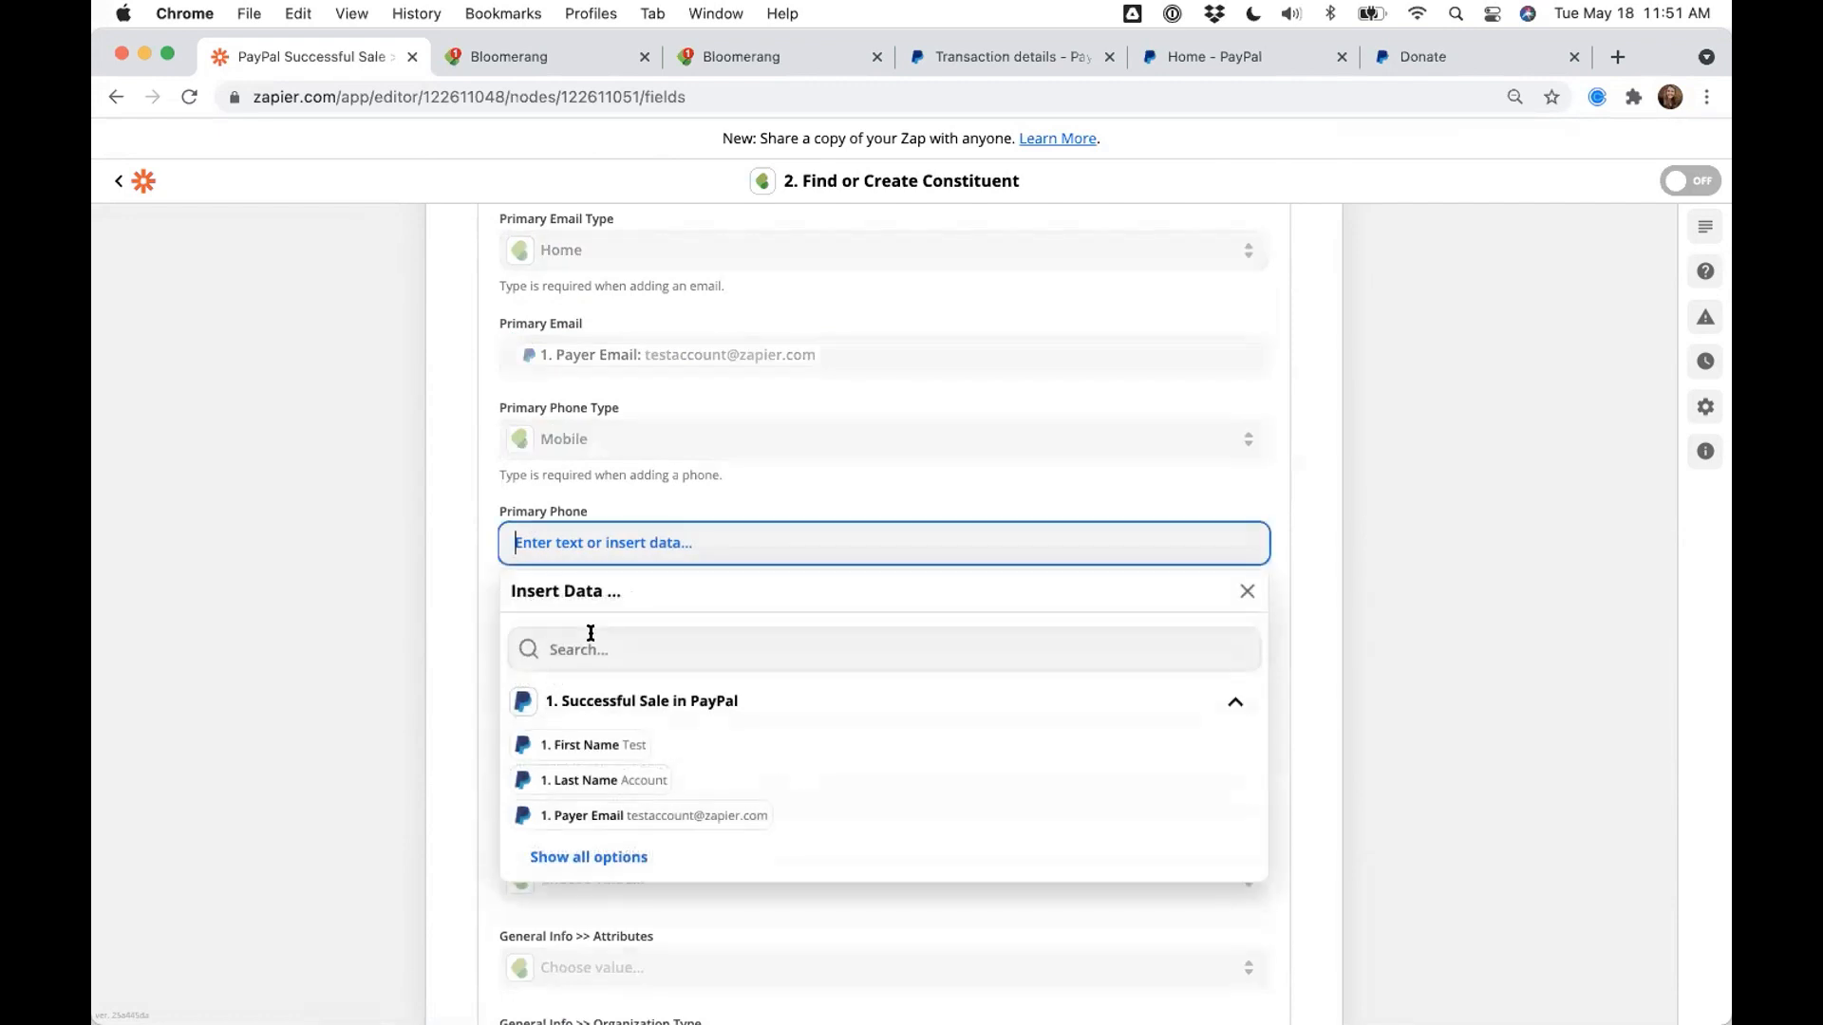
{"action": "type", "text": "phone"}
{"action": "left_click", "coordinate": [602, 698]}
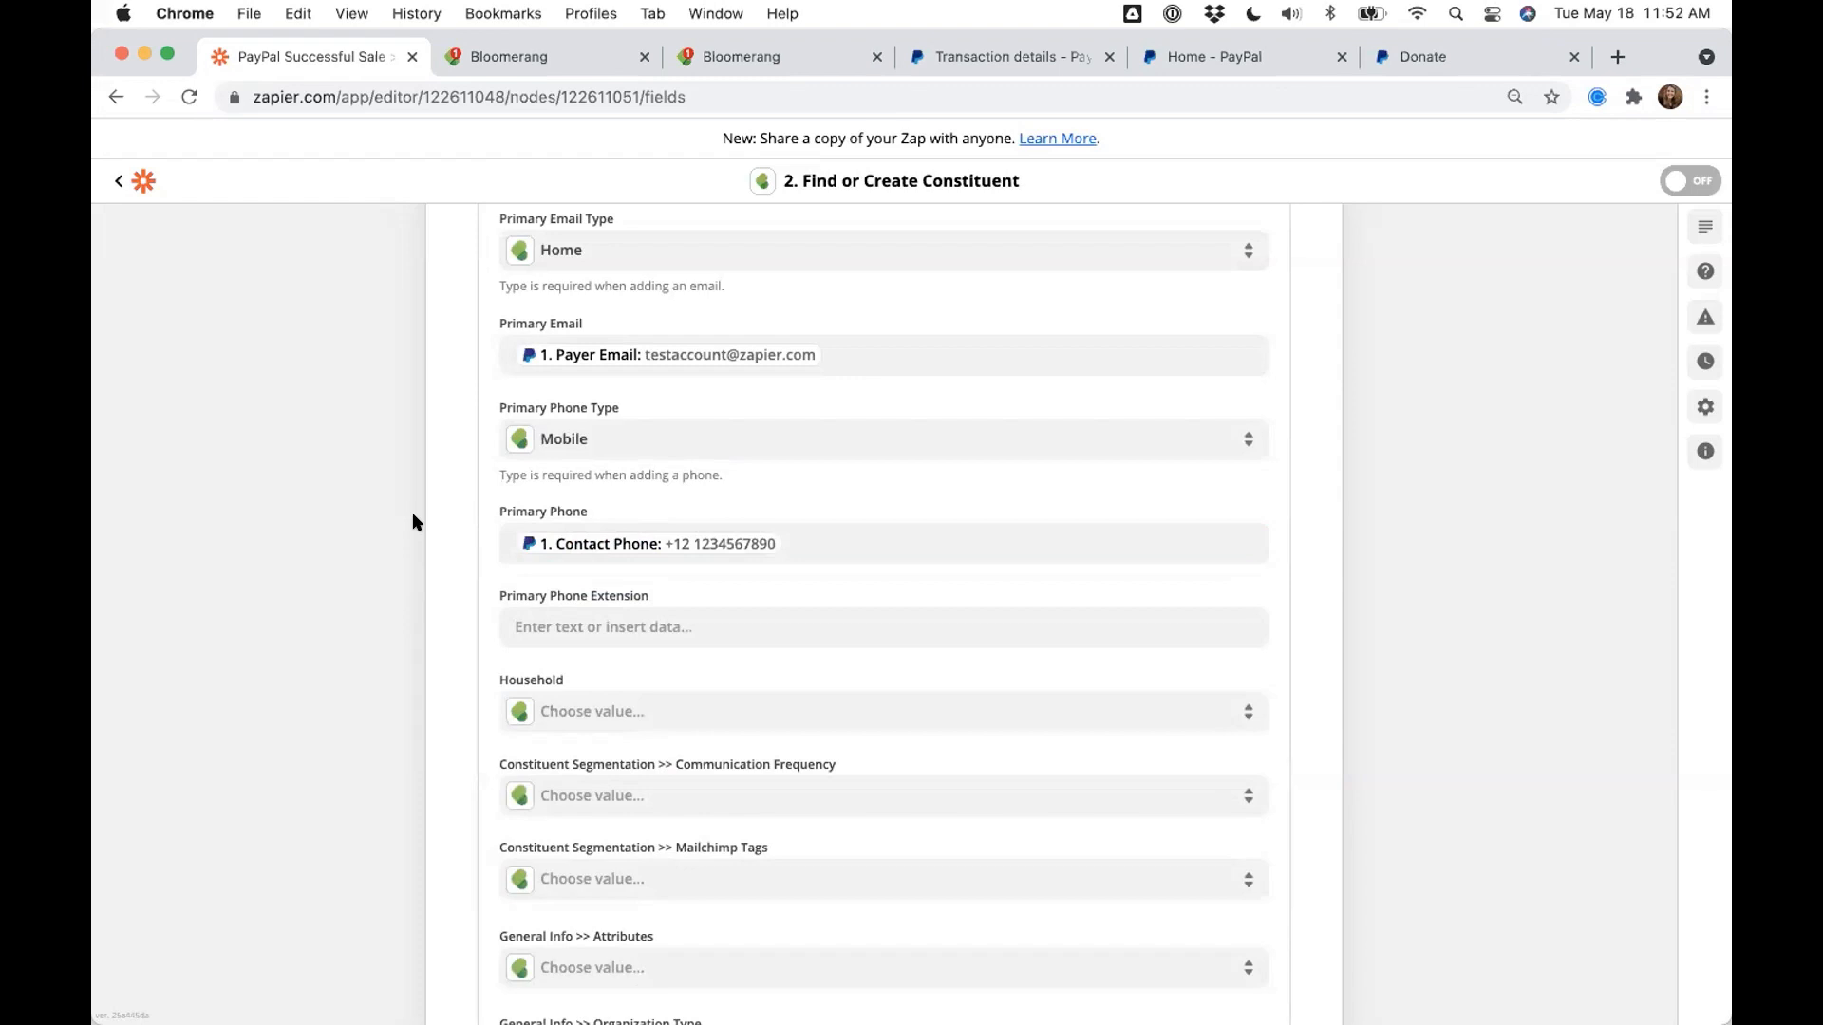
{"action": "scroll", "coordinate": [365, 475], "scroll_direction": "down", "scroll_amount": 15}
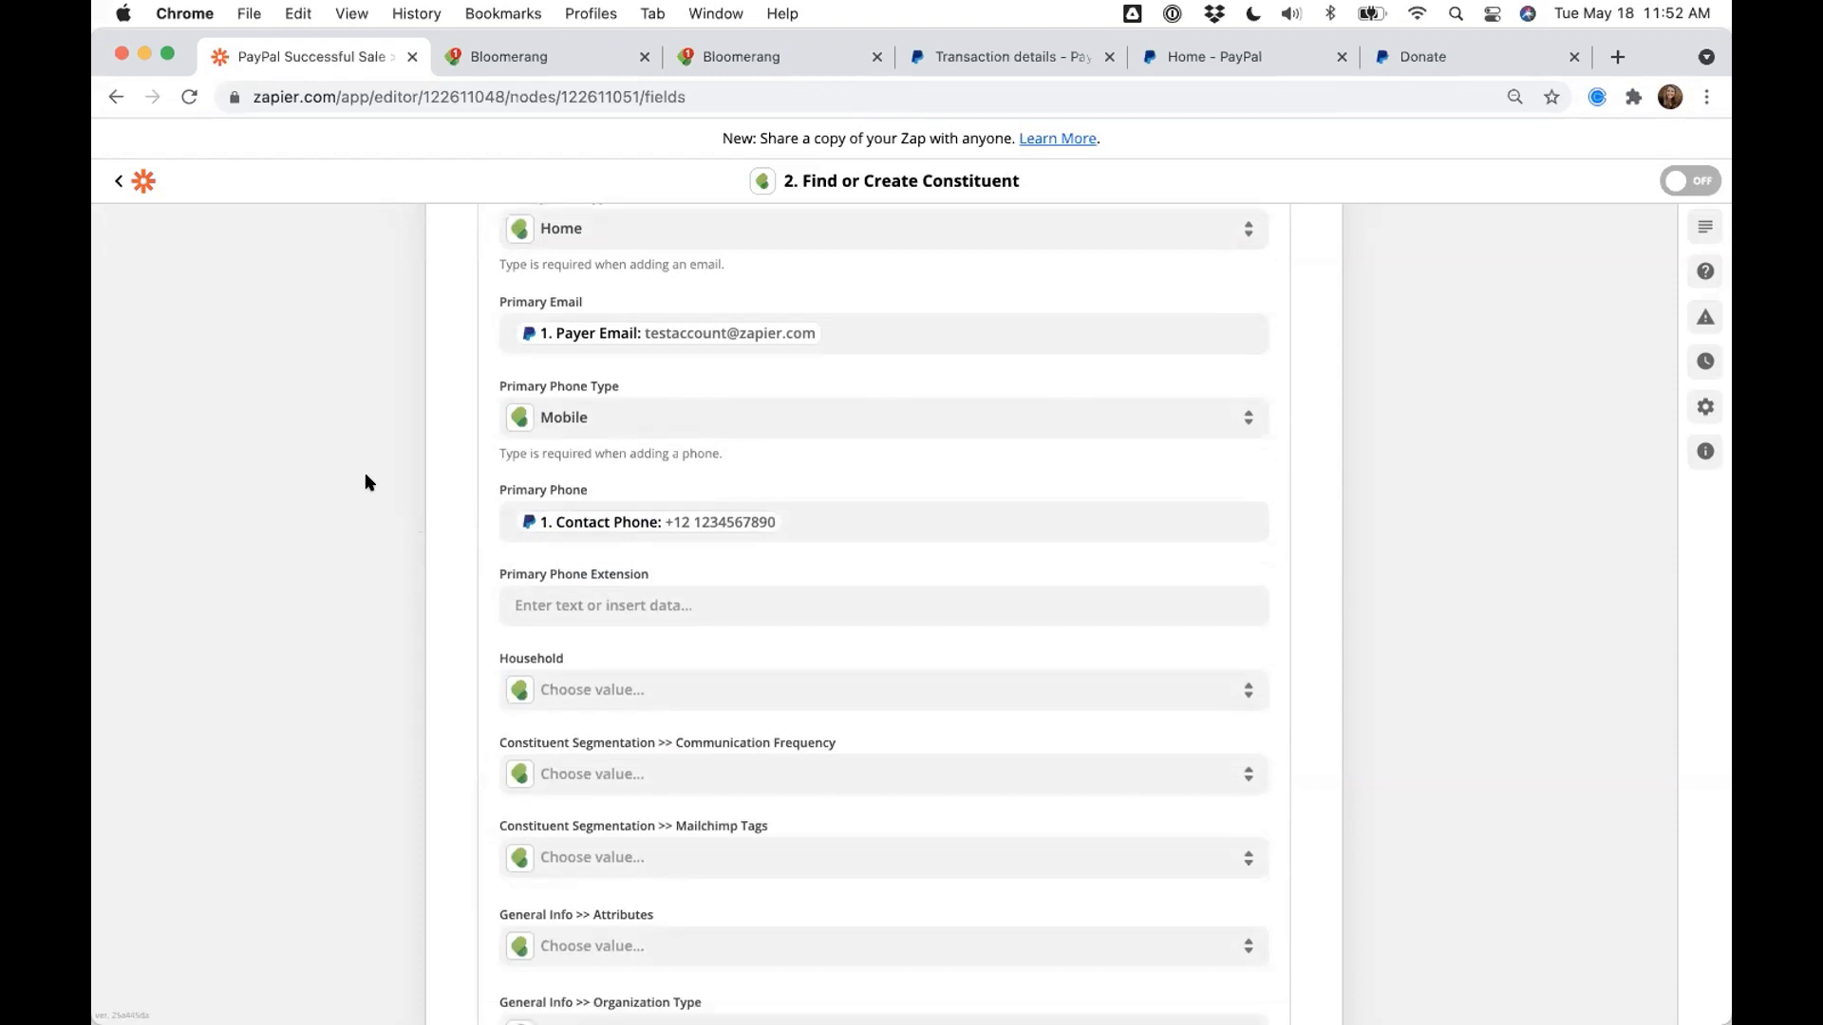
{"action": "scroll", "coordinate": [365, 482], "scroll_direction": "down", "scroll_amount": 1}
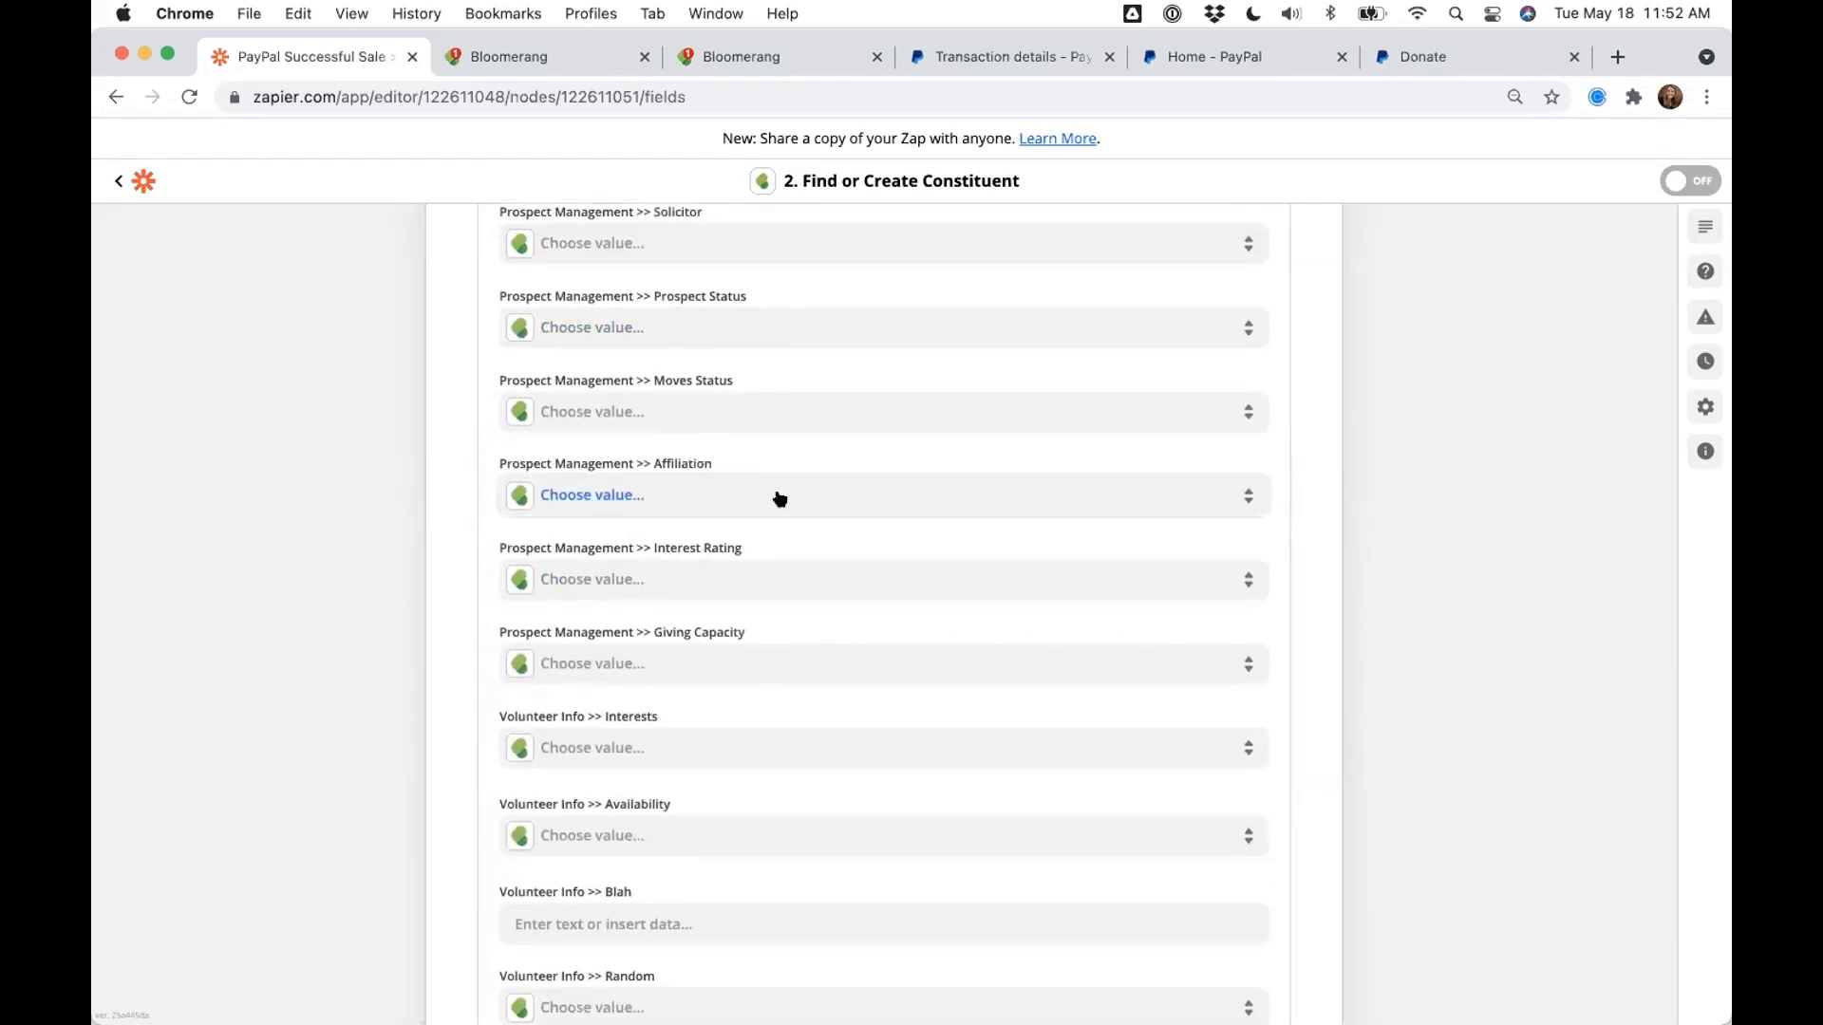
{"action": "scroll", "coordinate": [506, 714], "scroll_direction": "up", "scroll_amount": 8}
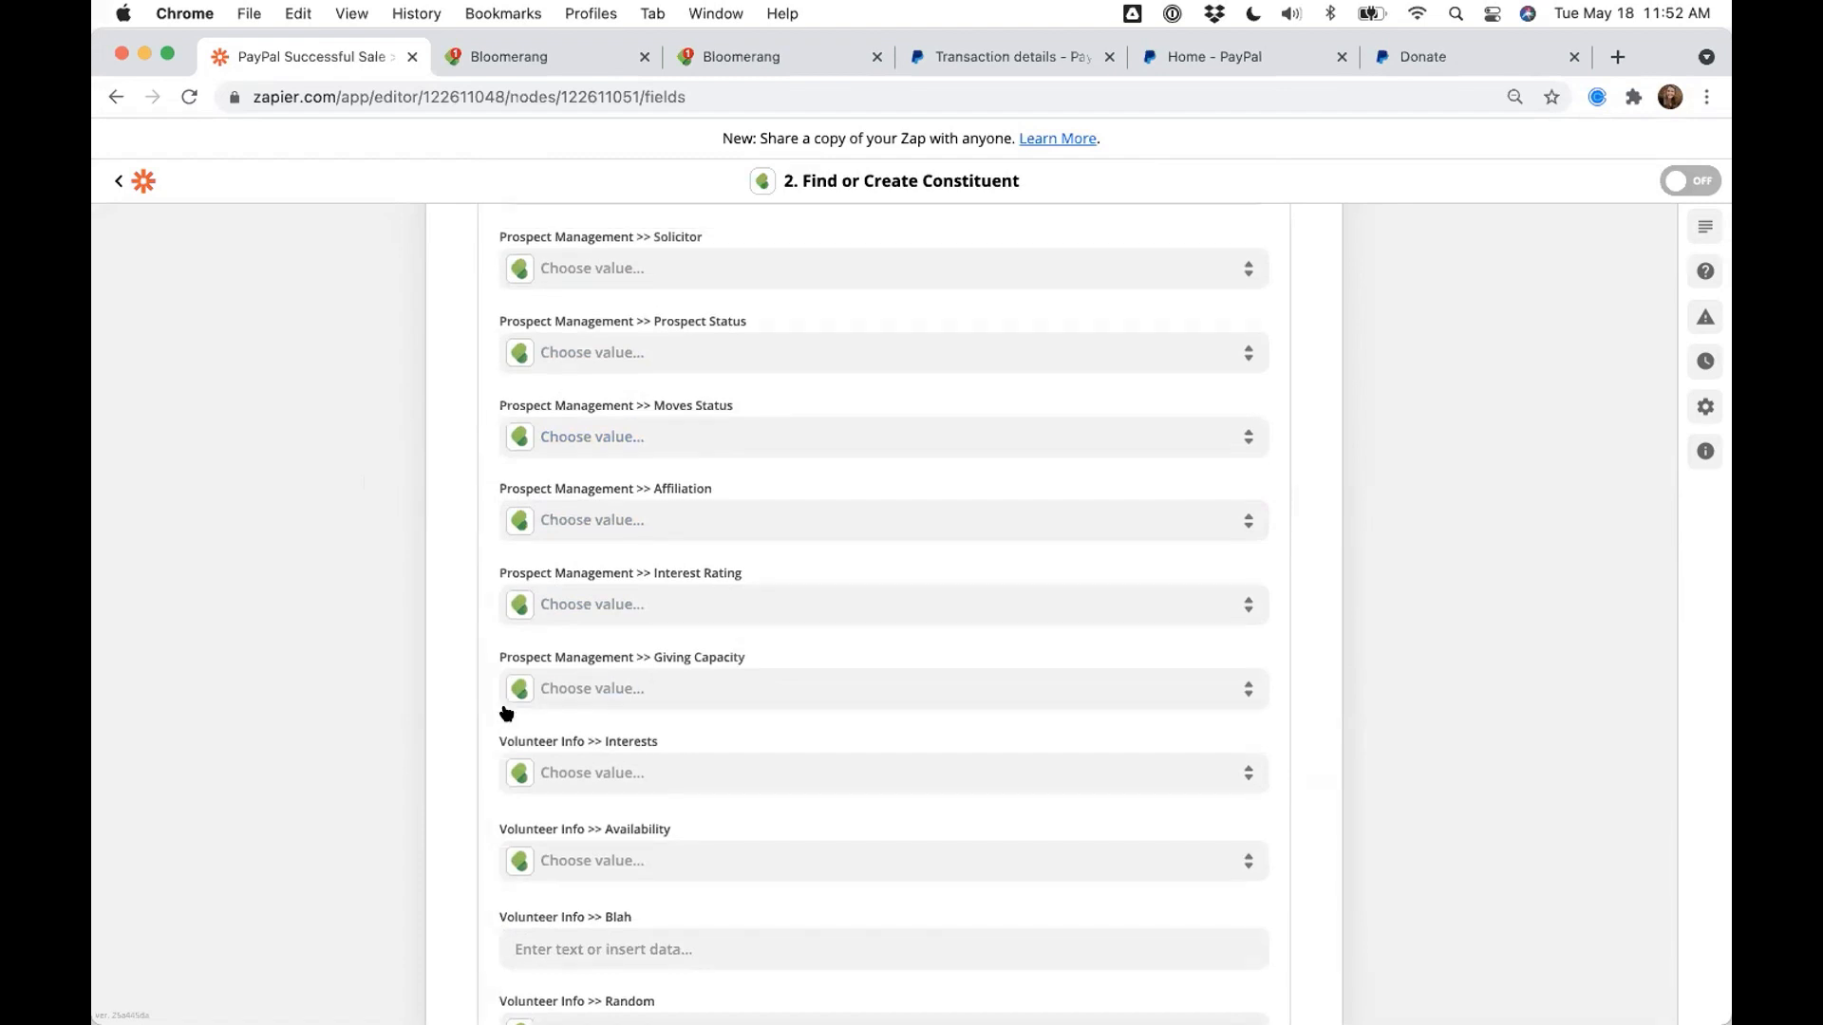
{"action": "scroll", "coordinate": [507, 713], "scroll_direction": "up", "scroll_amount": 2}
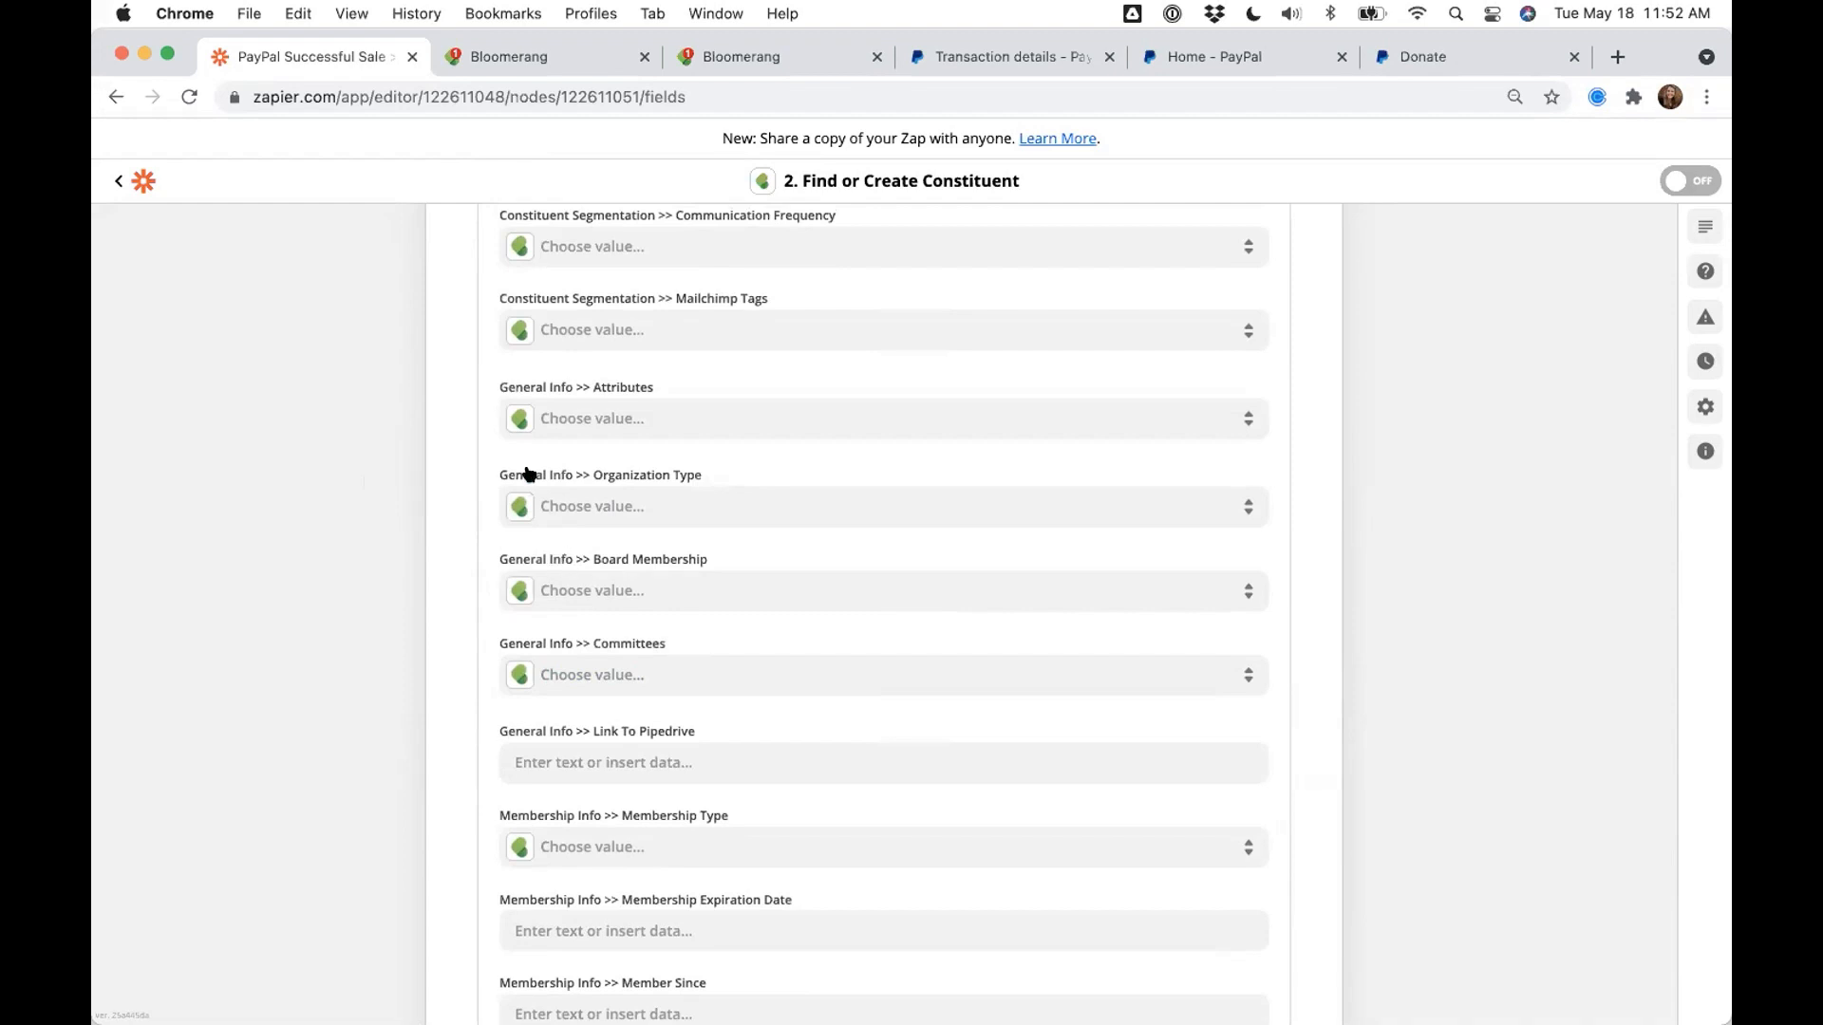
{"action": "scroll", "coordinate": [513, 557], "scroll_direction": "down", "scroll_amount": 2}
{"action": "scroll", "coordinate": [512, 557], "scroll_direction": "down", "scroll_amount": 15}
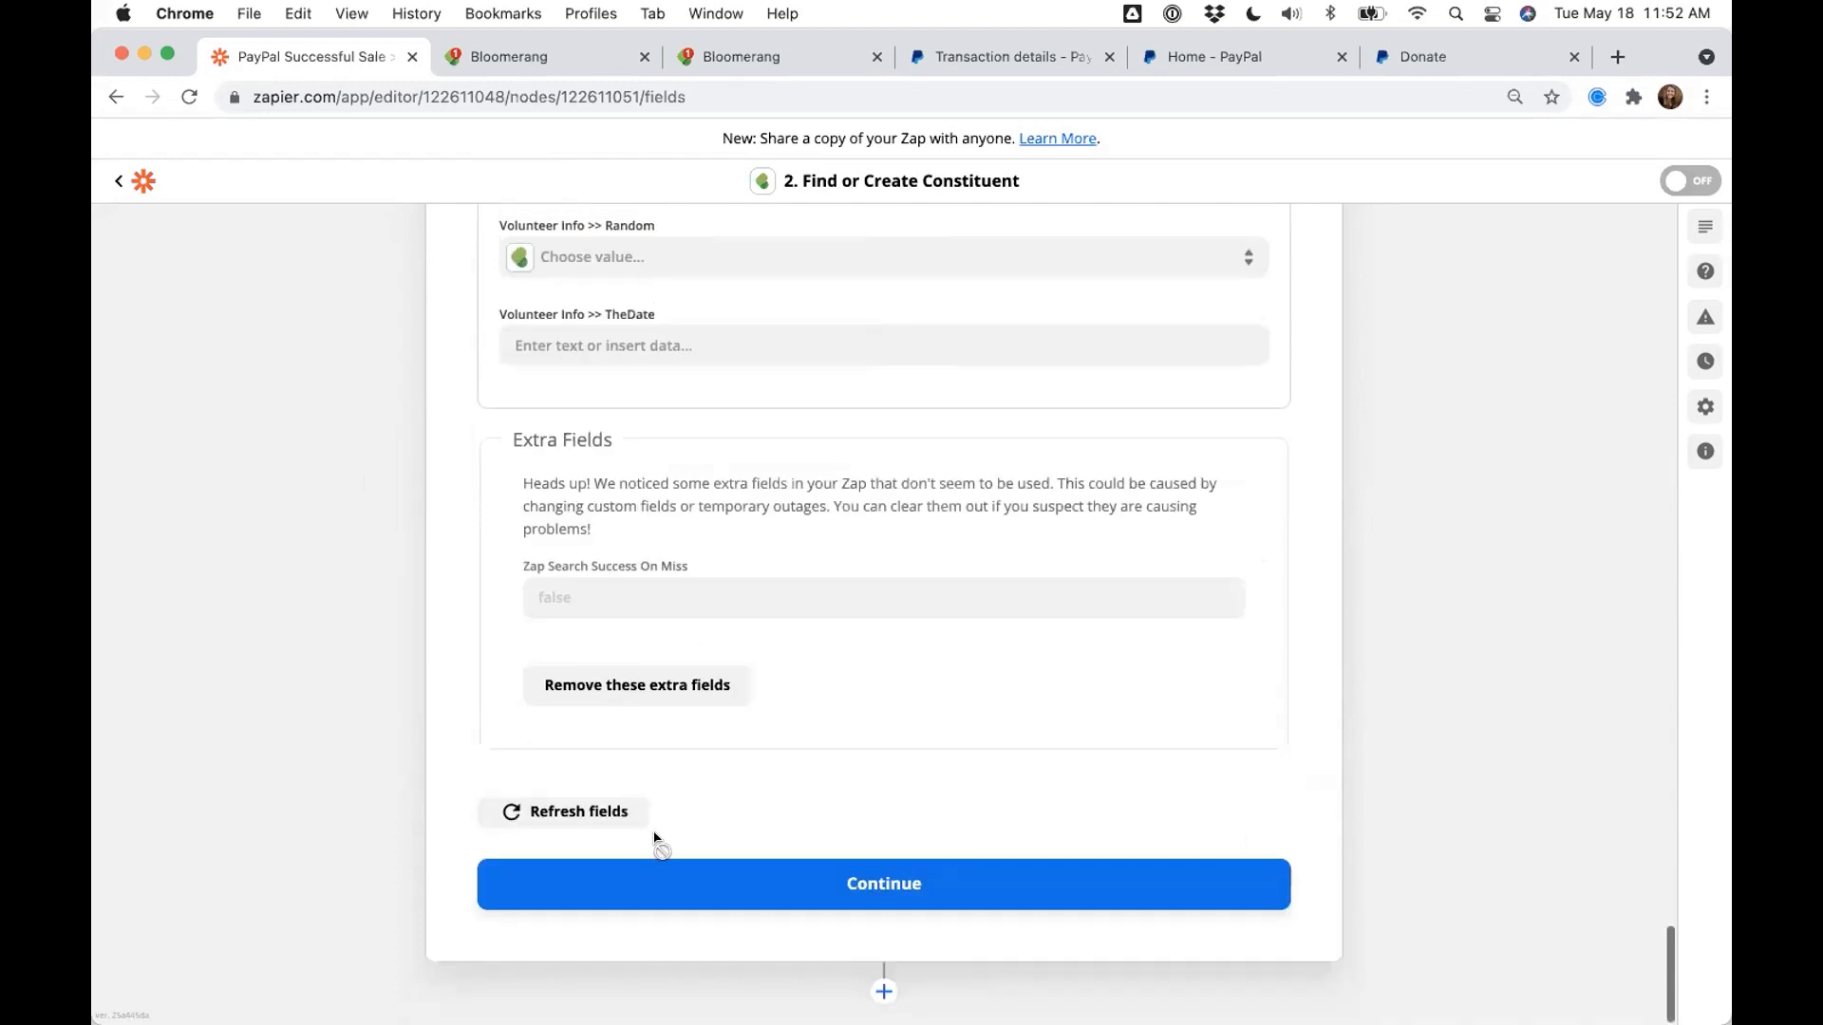
- Save the Find or Create Constituent fields and scroll through the Individual constituent test preview
{"action": "left_click", "coordinate": [660, 864]}
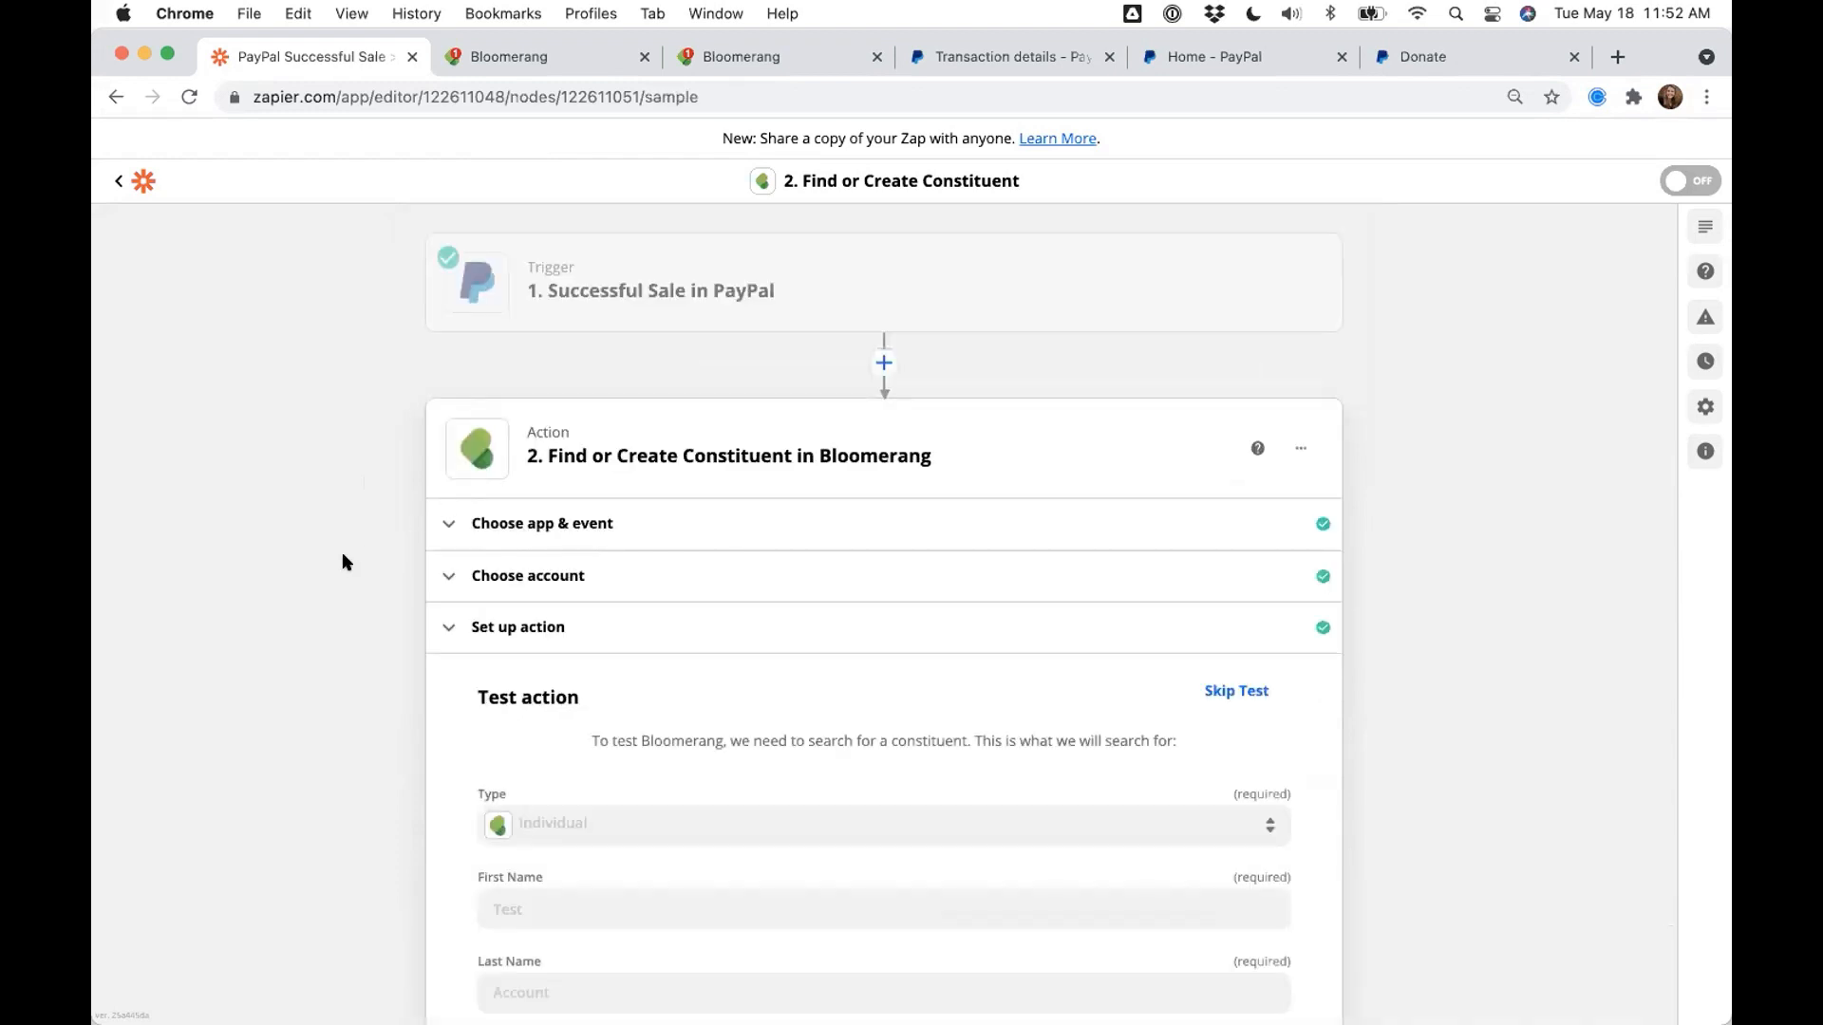
{"action": "scroll", "coordinate": [342, 562], "scroll_direction": "up", "scroll_amount": 3}
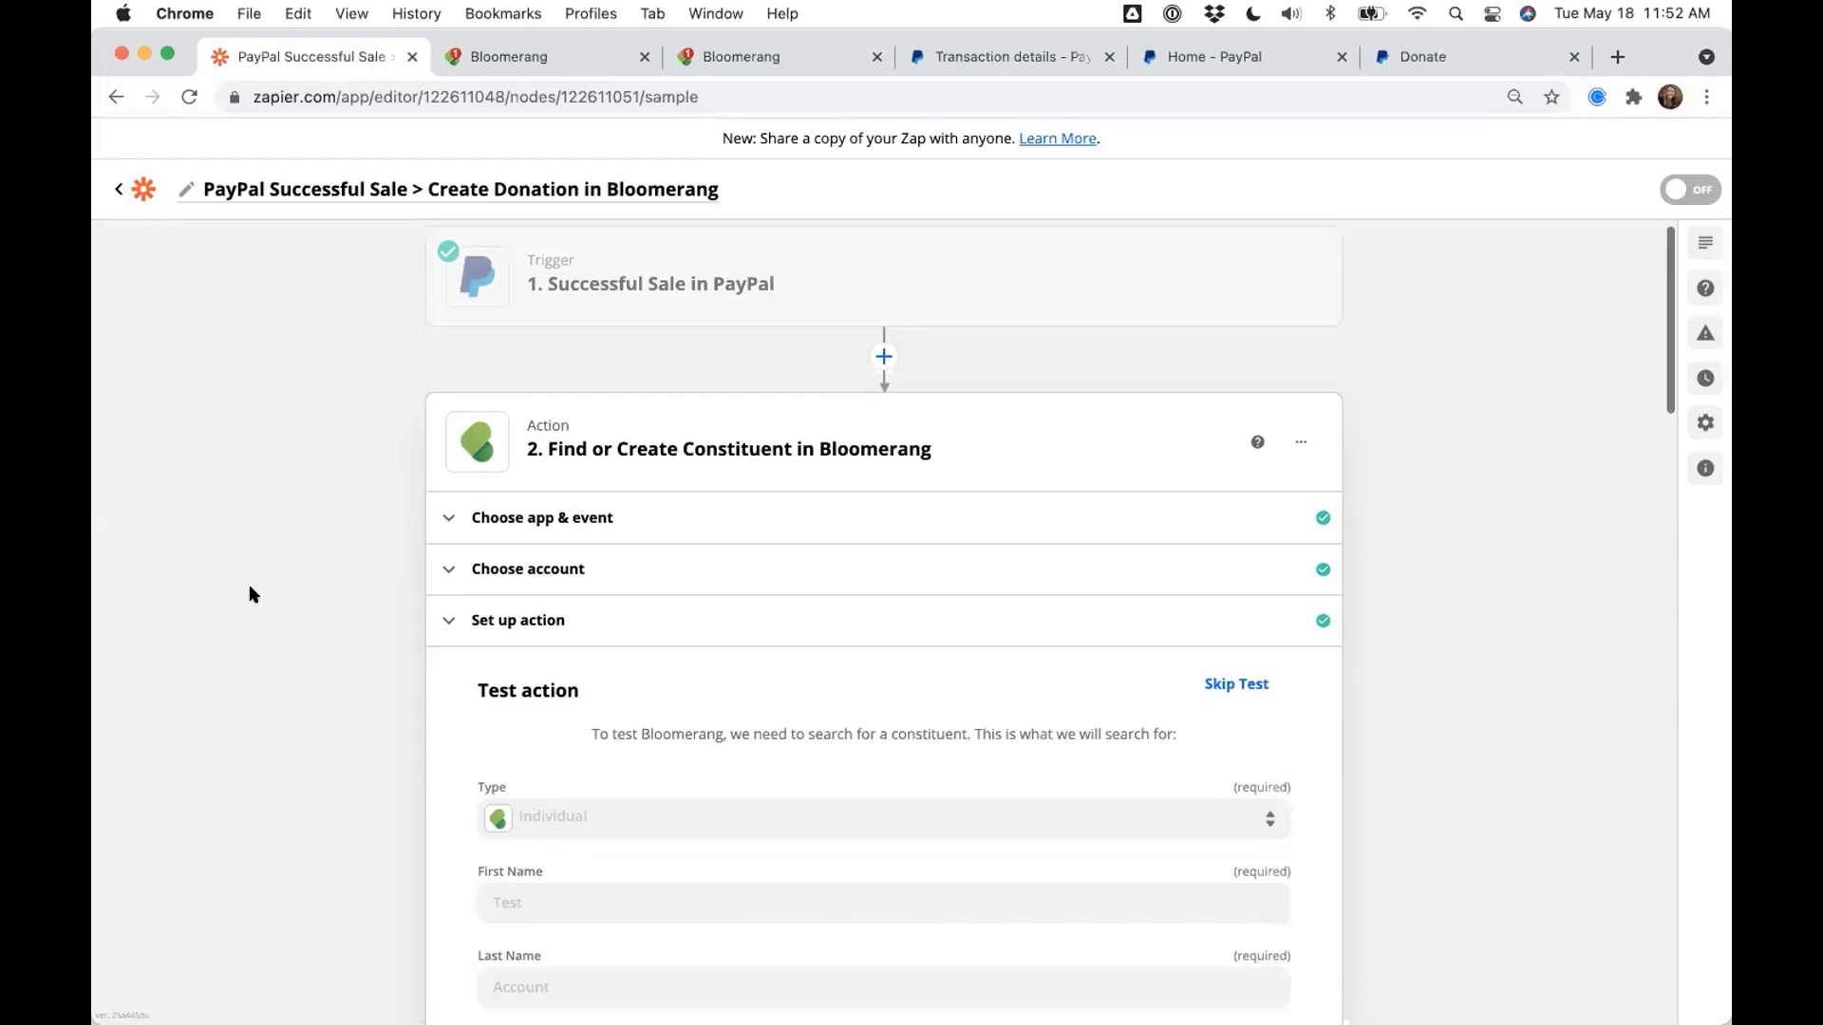
{"action": "scroll", "coordinate": [249, 595], "scroll_direction": "down", "scroll_amount": 3}
{"action": "scroll", "coordinate": [249, 586], "scroll_direction": "down", "scroll_amount": 10}
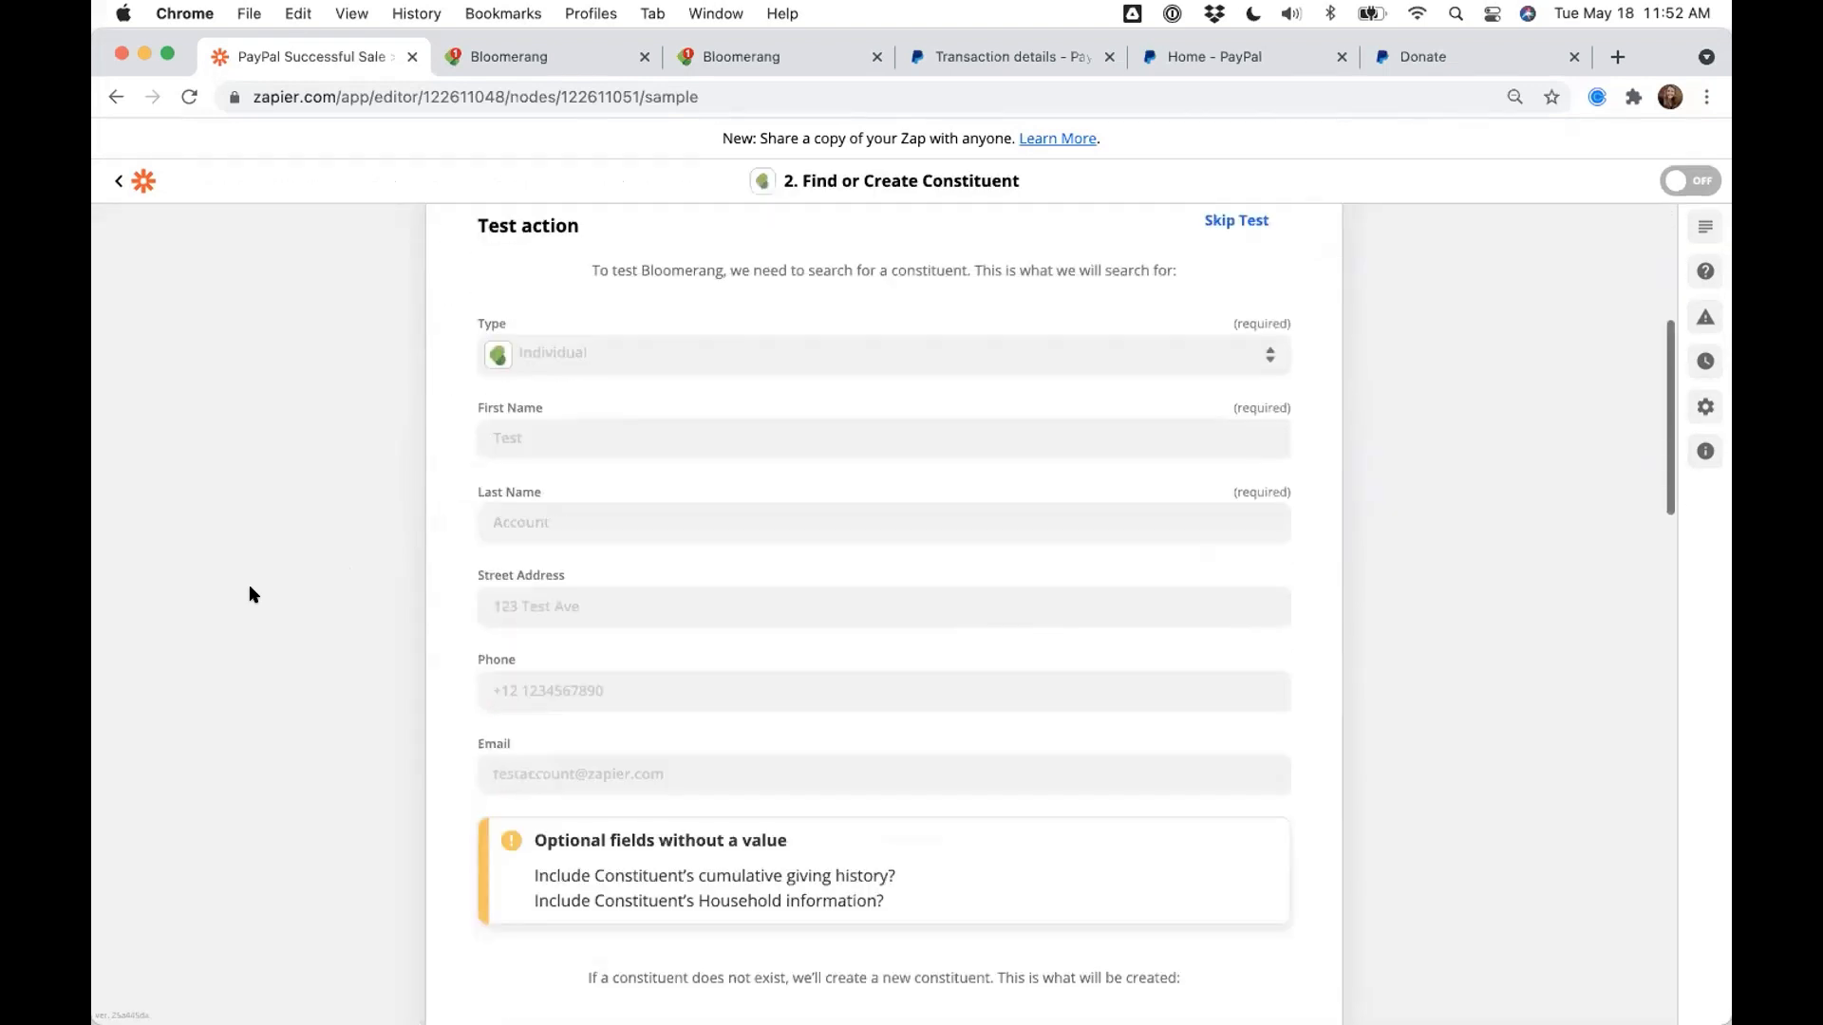
{"action": "scroll", "coordinate": [248, 595], "scroll_direction": "down", "scroll_amount": 15}
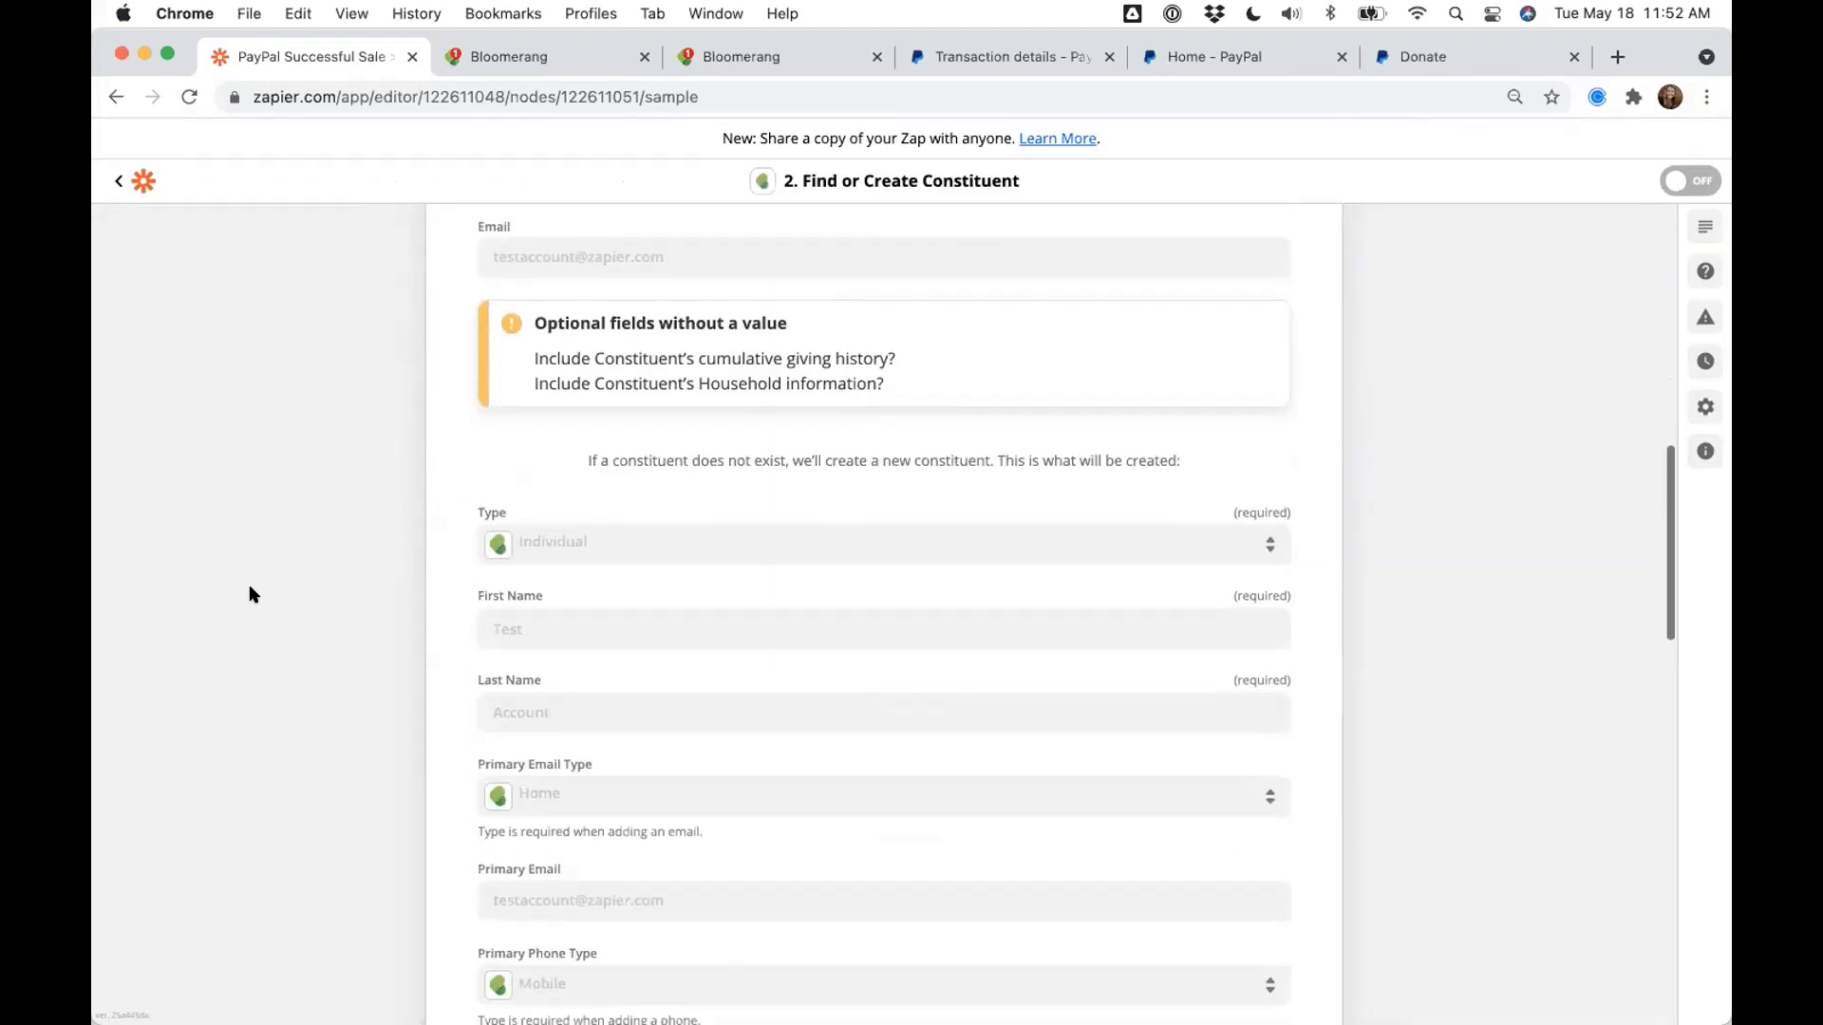
{"action": "scroll", "coordinate": [249, 594], "scroll_direction": "down", "scroll_amount": 5}
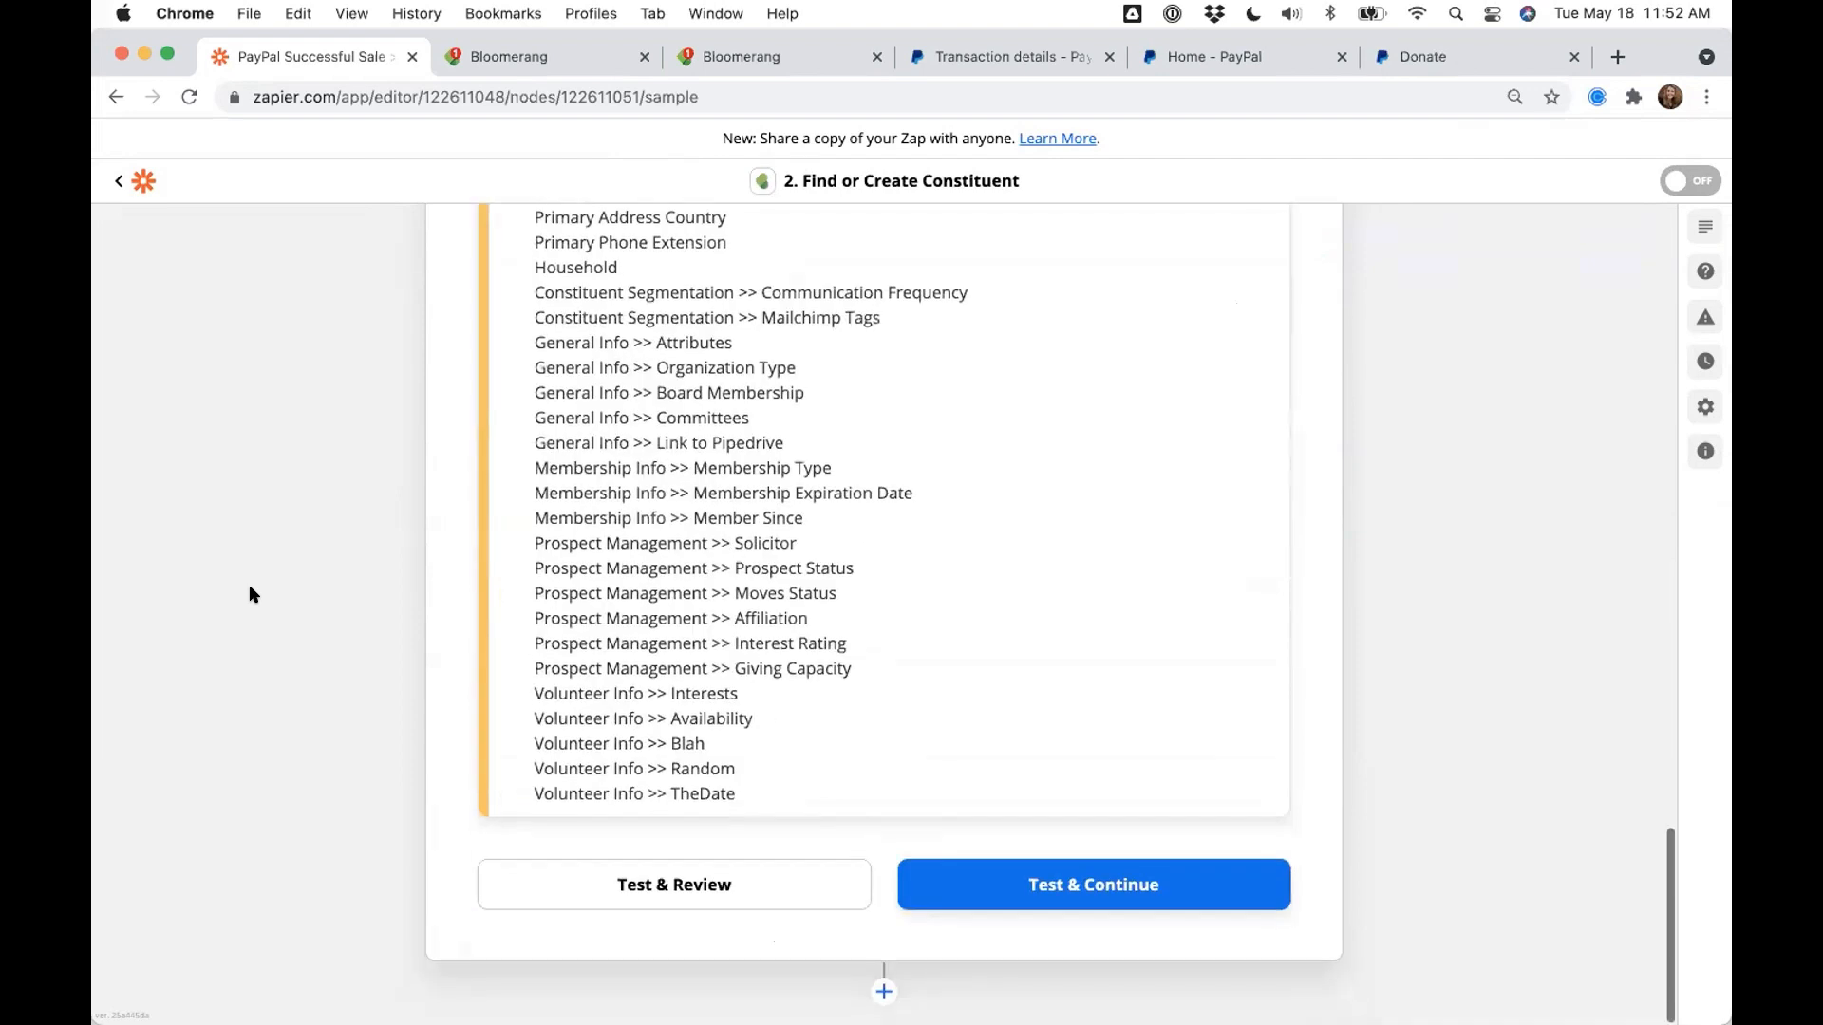
- Run Test & Review, confirm the constituent was sent to Bloomerang, and check its creation date
{"action": "left_click", "coordinate": [643, 866]}
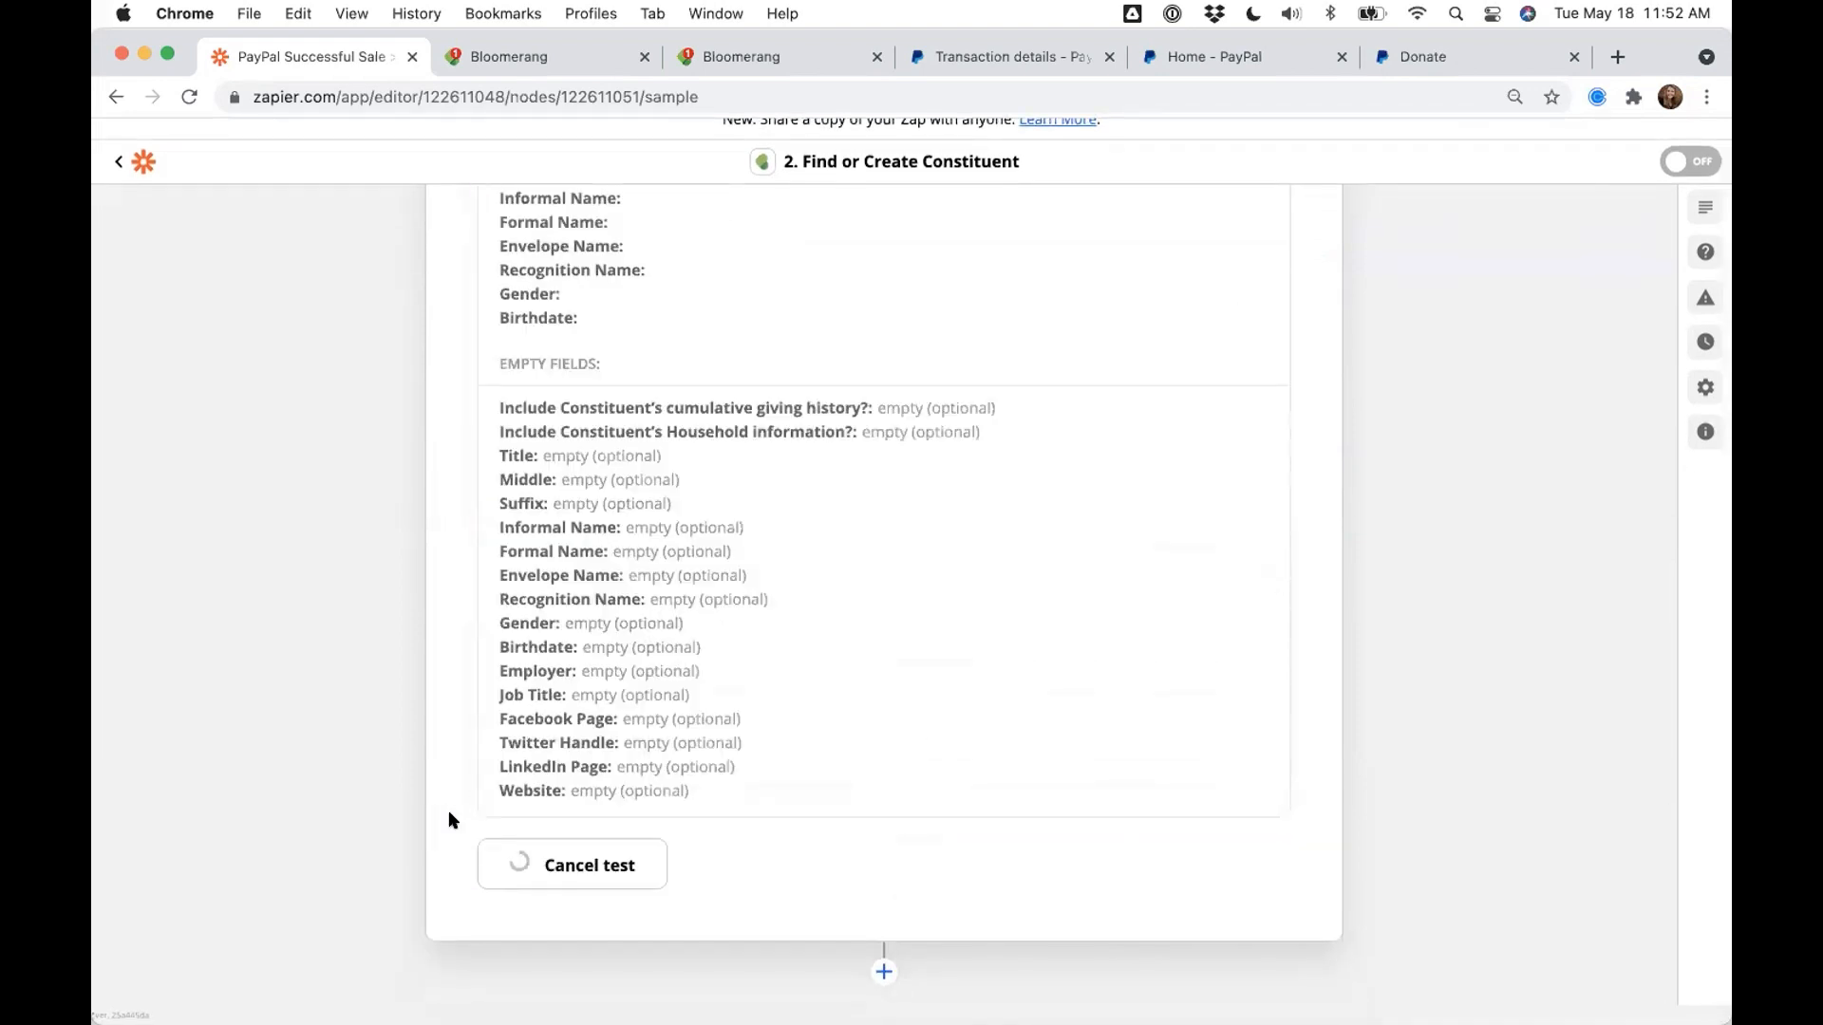
{"action": "scroll", "coordinate": [450, 815], "scroll_direction": "up", "scroll_amount": 5}
{"action": "scroll", "coordinate": [448, 813], "scroll_direction": "up", "scroll_amount": 2}
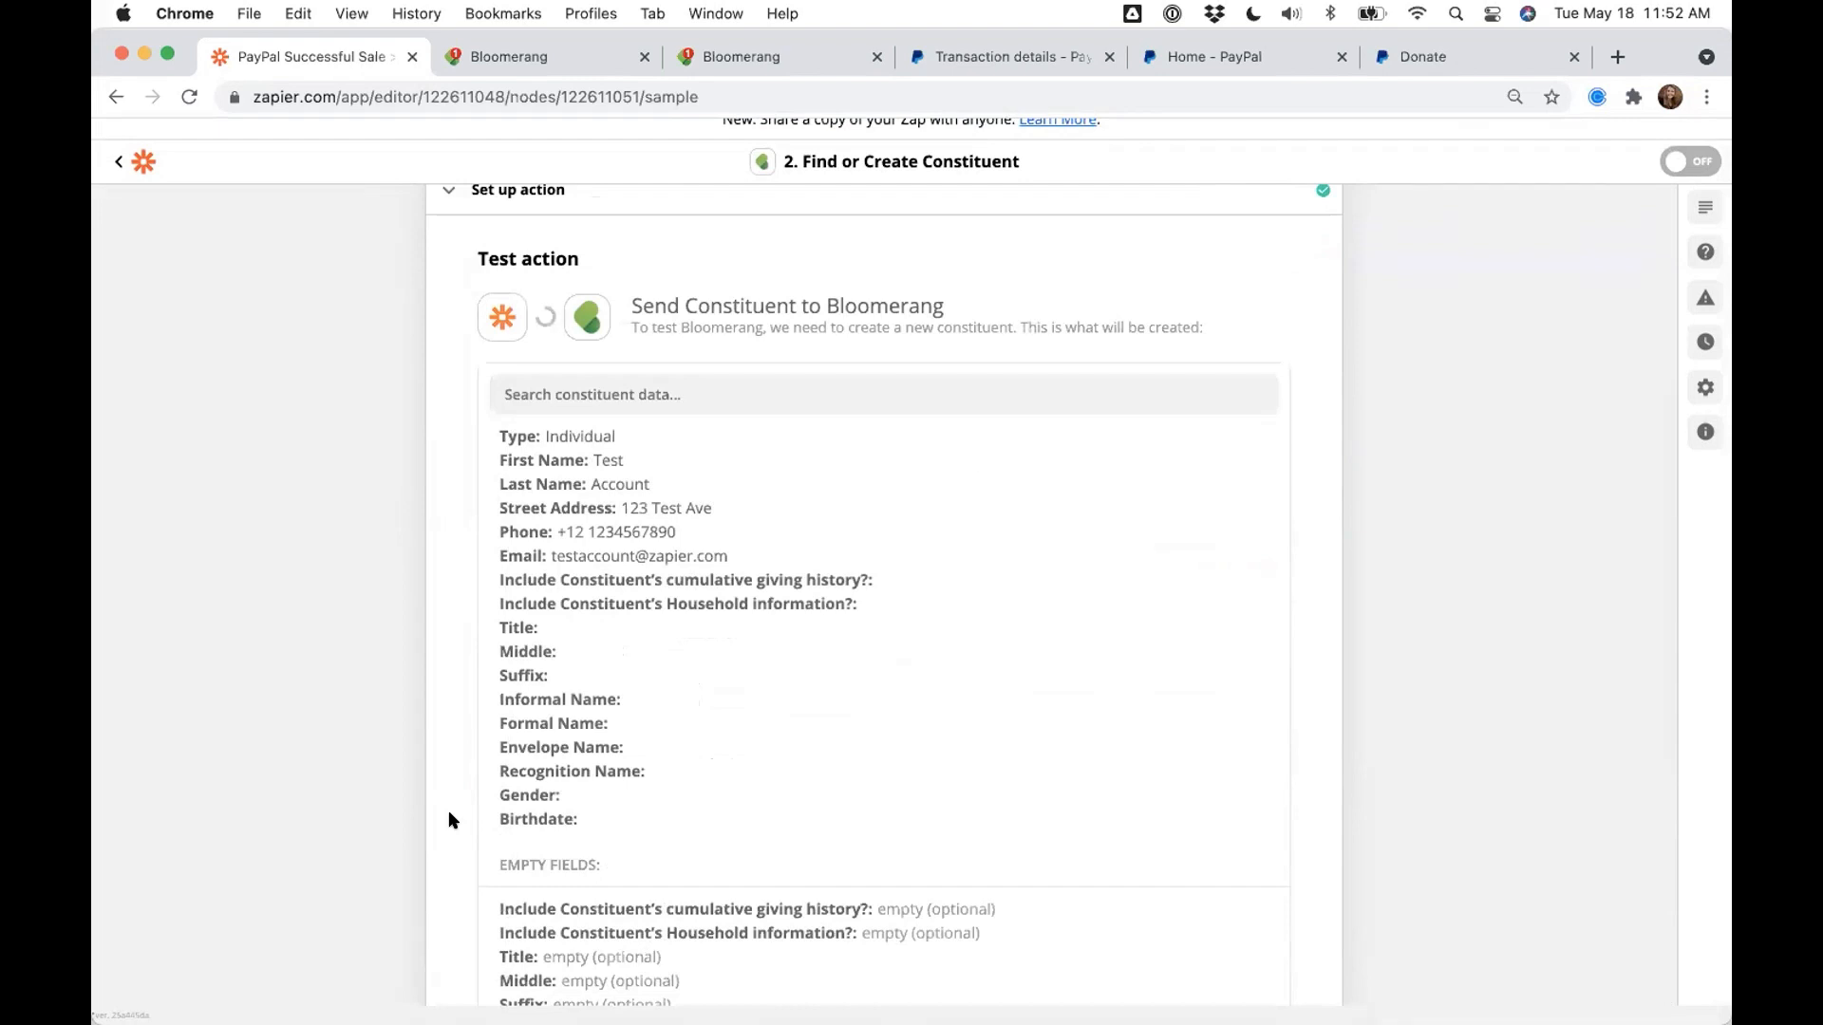
{"action": "left_click_drag", "start_coordinate": [532, 392], "coordinate": [884, 415]}
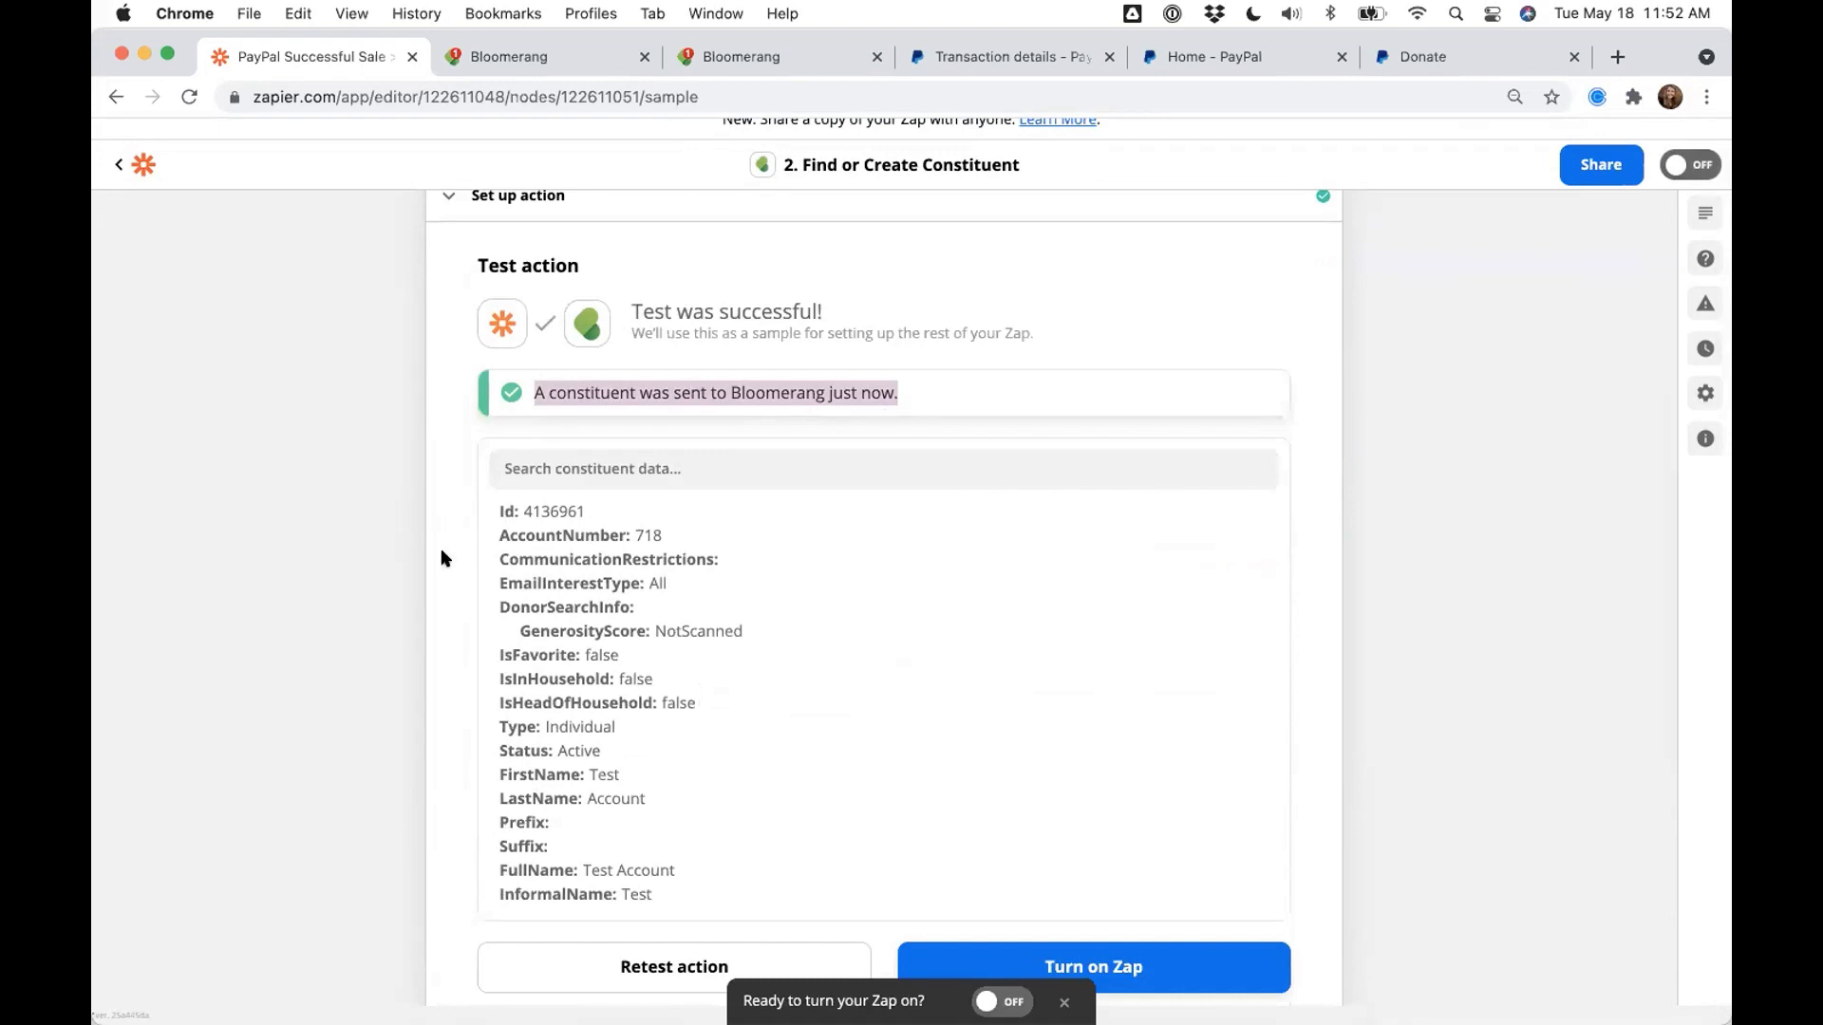
{"action": "scroll", "coordinate": [442, 550], "scroll_direction": "down", "scroll_amount": 15}
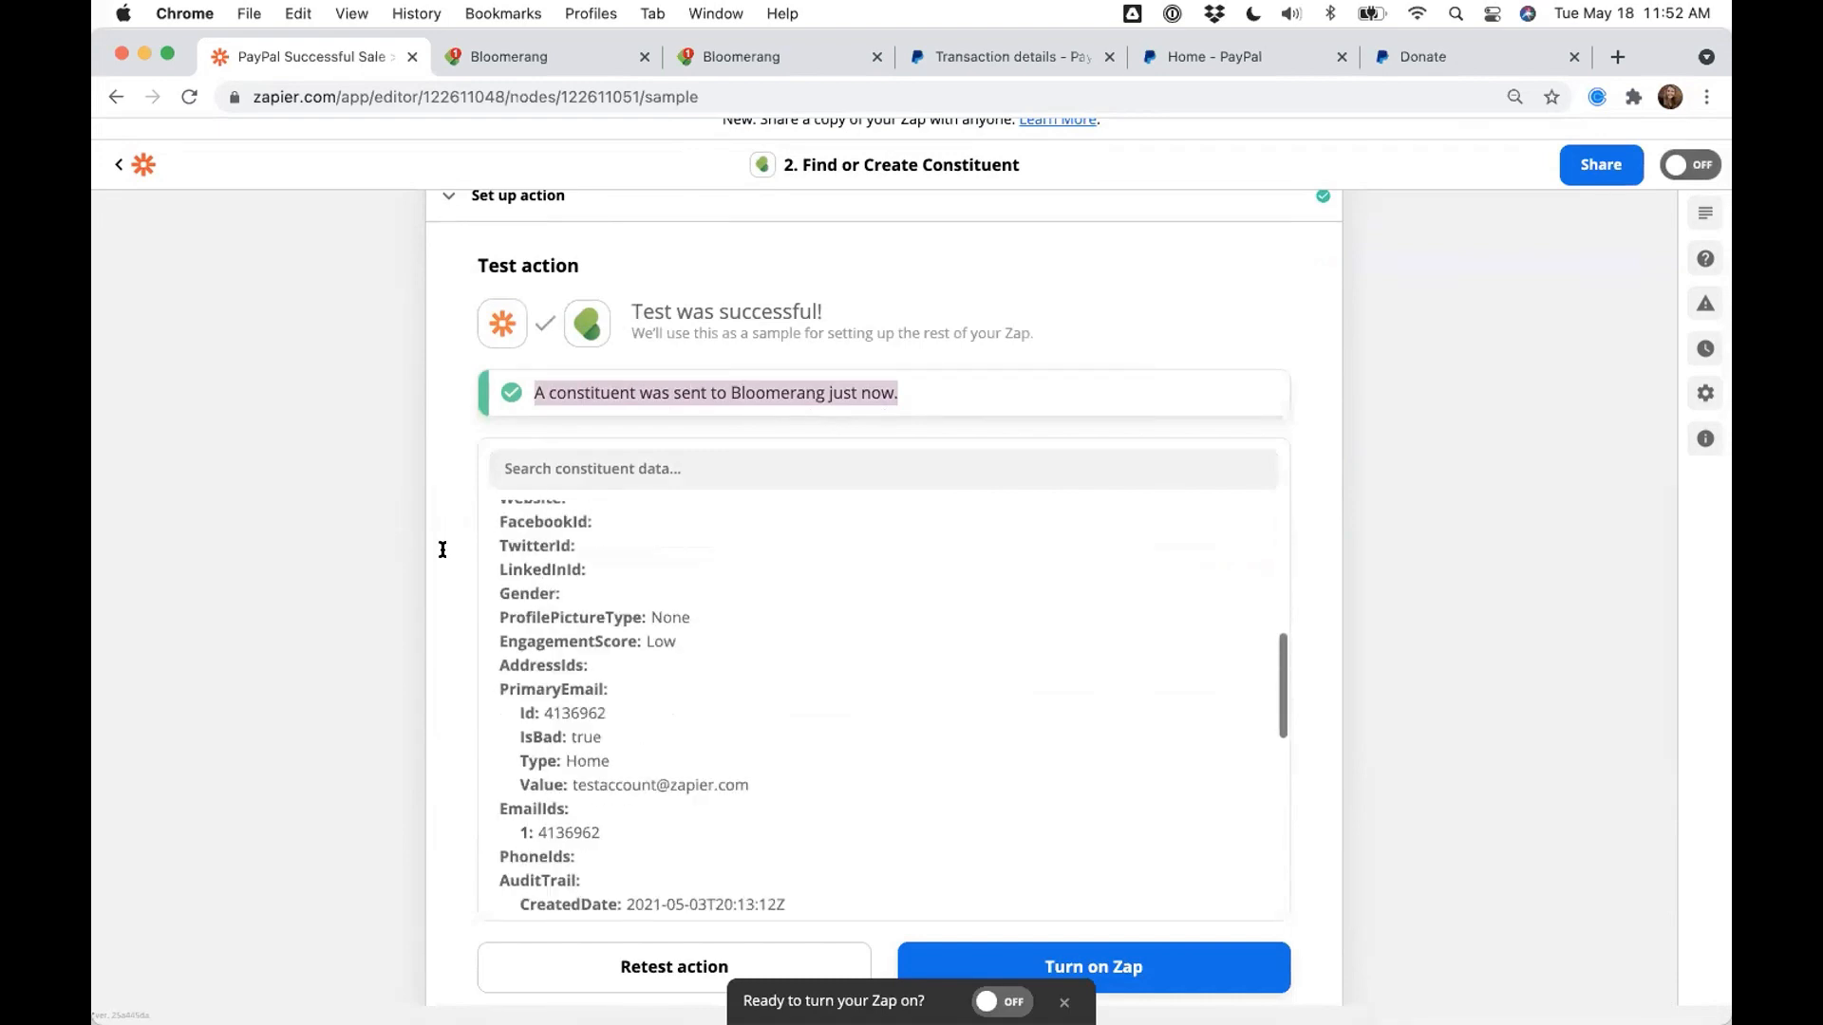
{"action": "left_click_drag", "start_coordinate": [627, 604], "coordinate": [787, 617]}
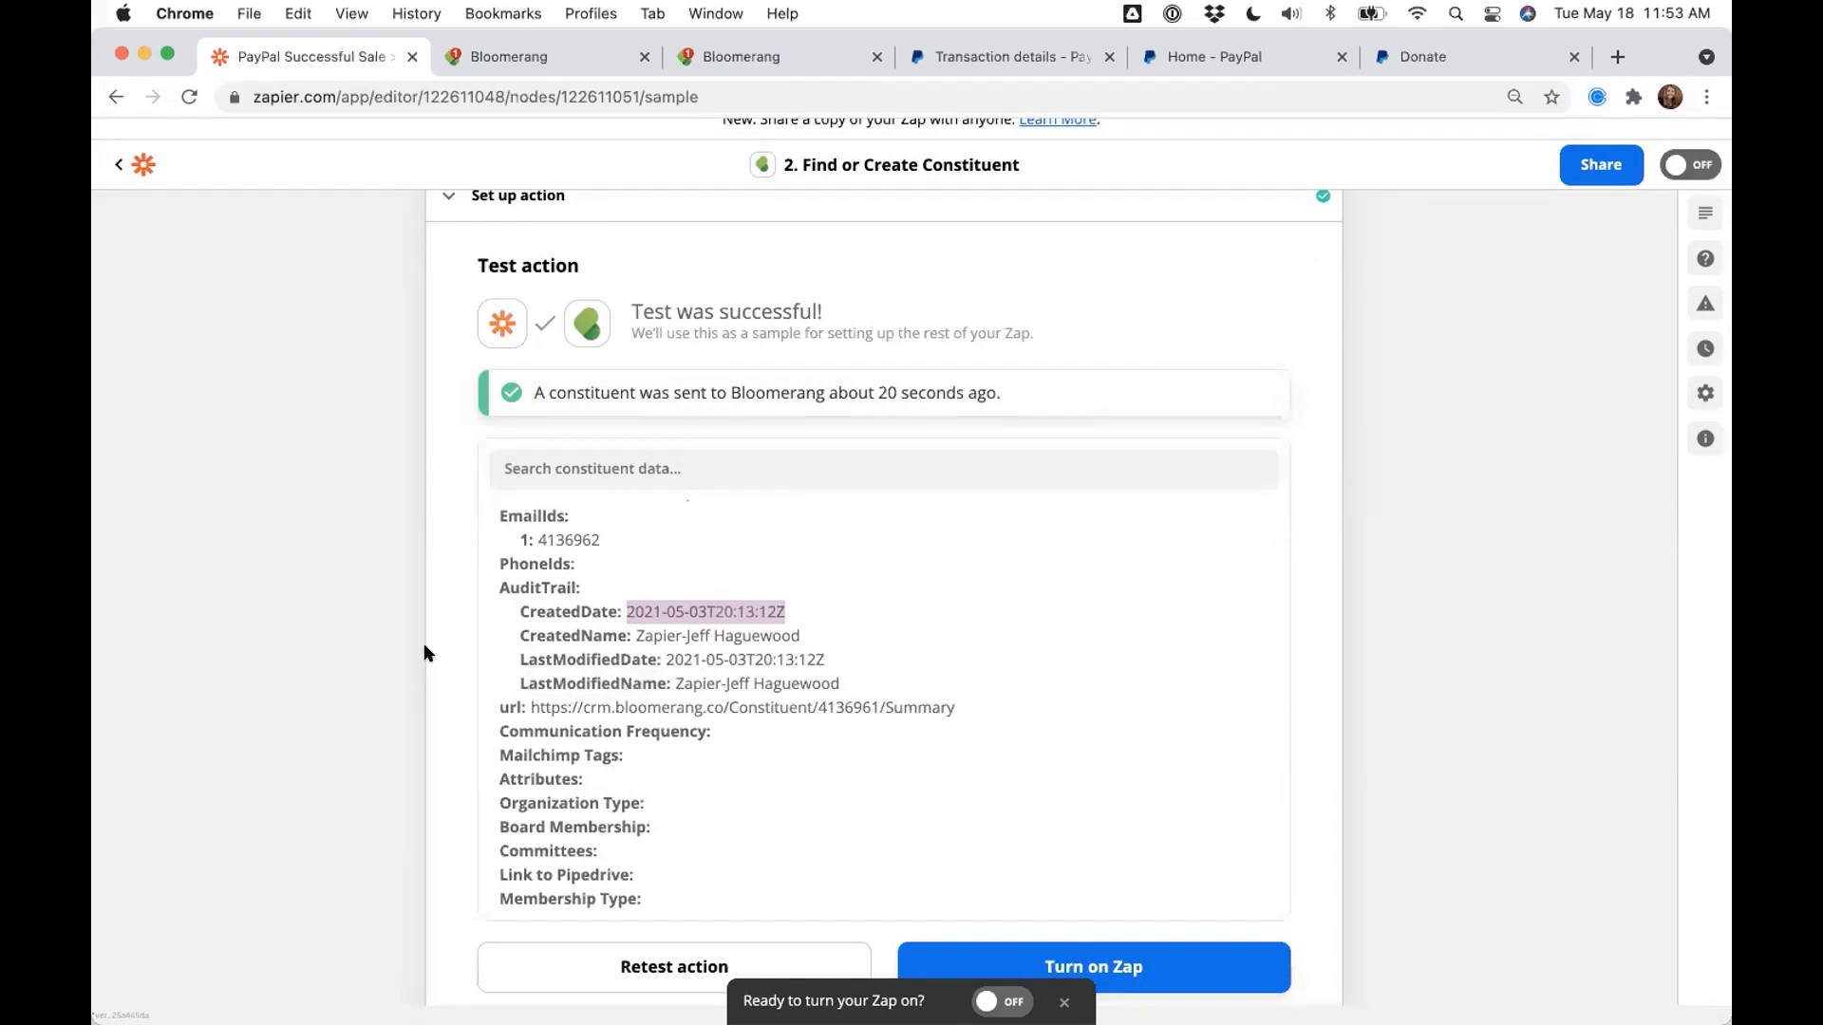
{"action": "scroll", "coordinate": [203, 560], "scroll_direction": "up", "scroll_amount": 5}
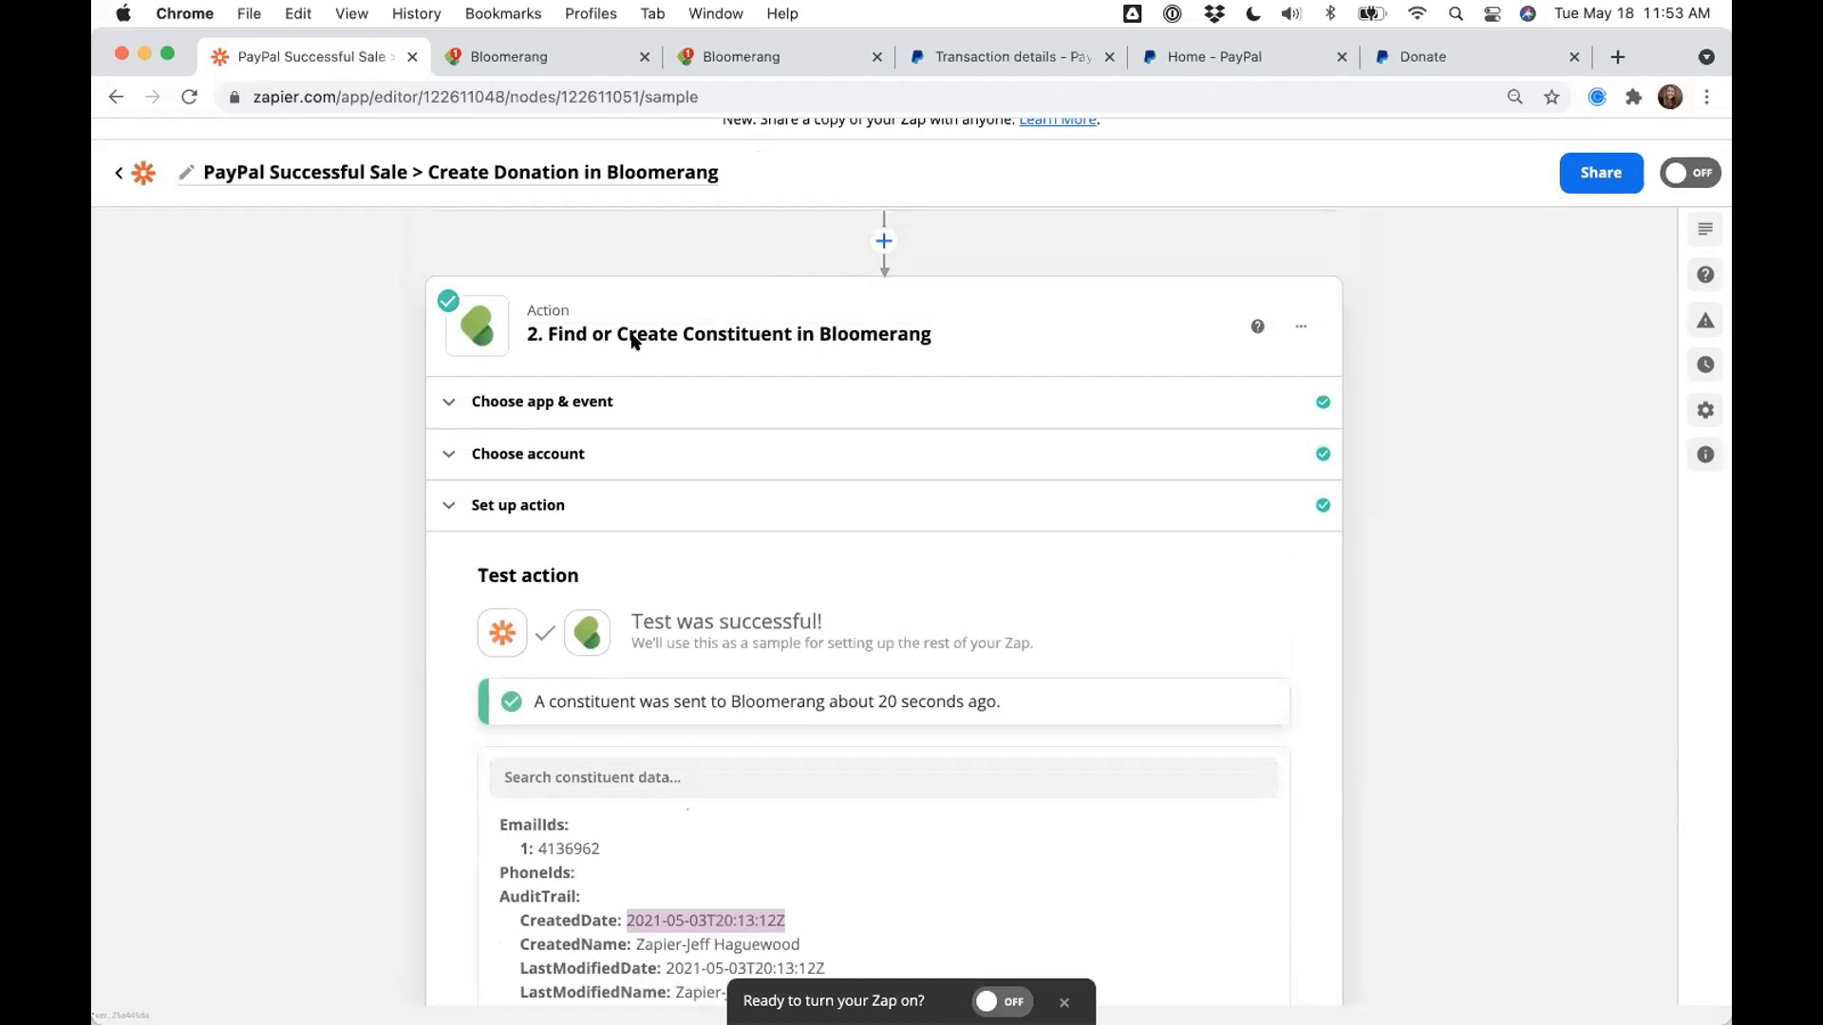
{"action": "scroll", "coordinate": [406, 462], "scroll_direction": "down", "scroll_amount": 5}
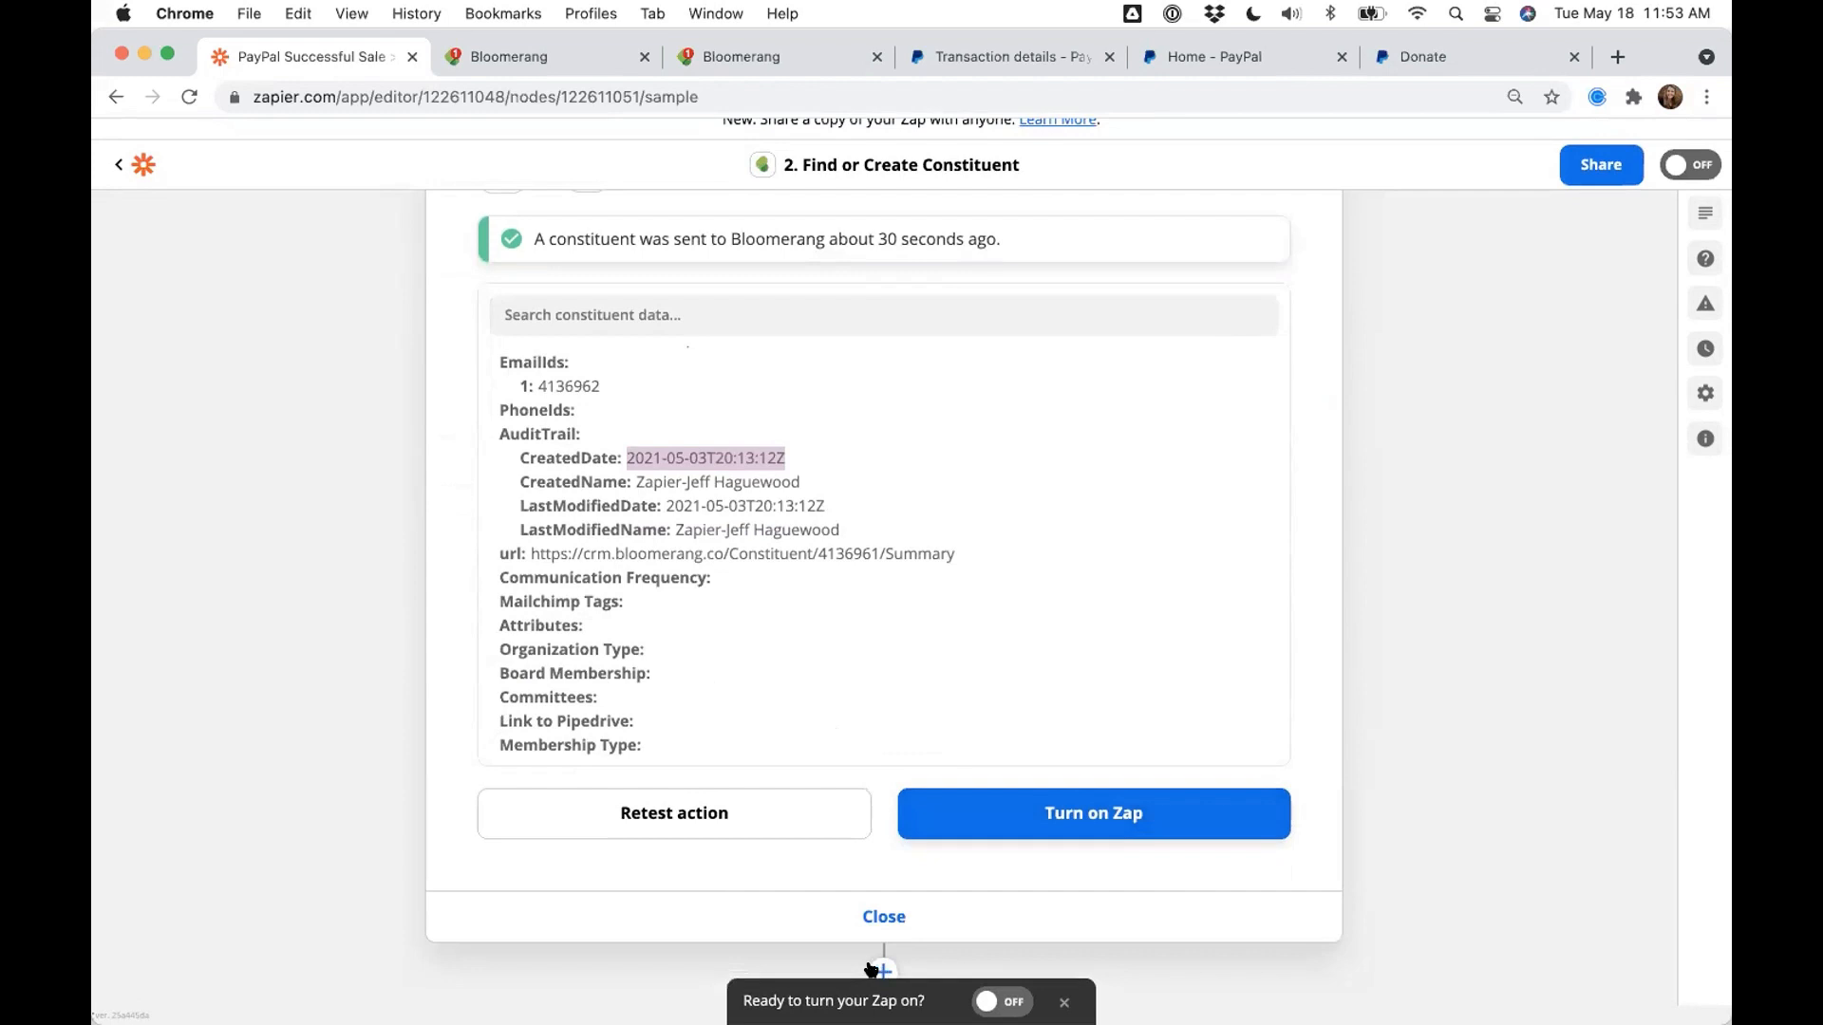
{"action": "scroll", "coordinate": [1441, 776], "scroll_direction": "up", "scroll_amount": 6}
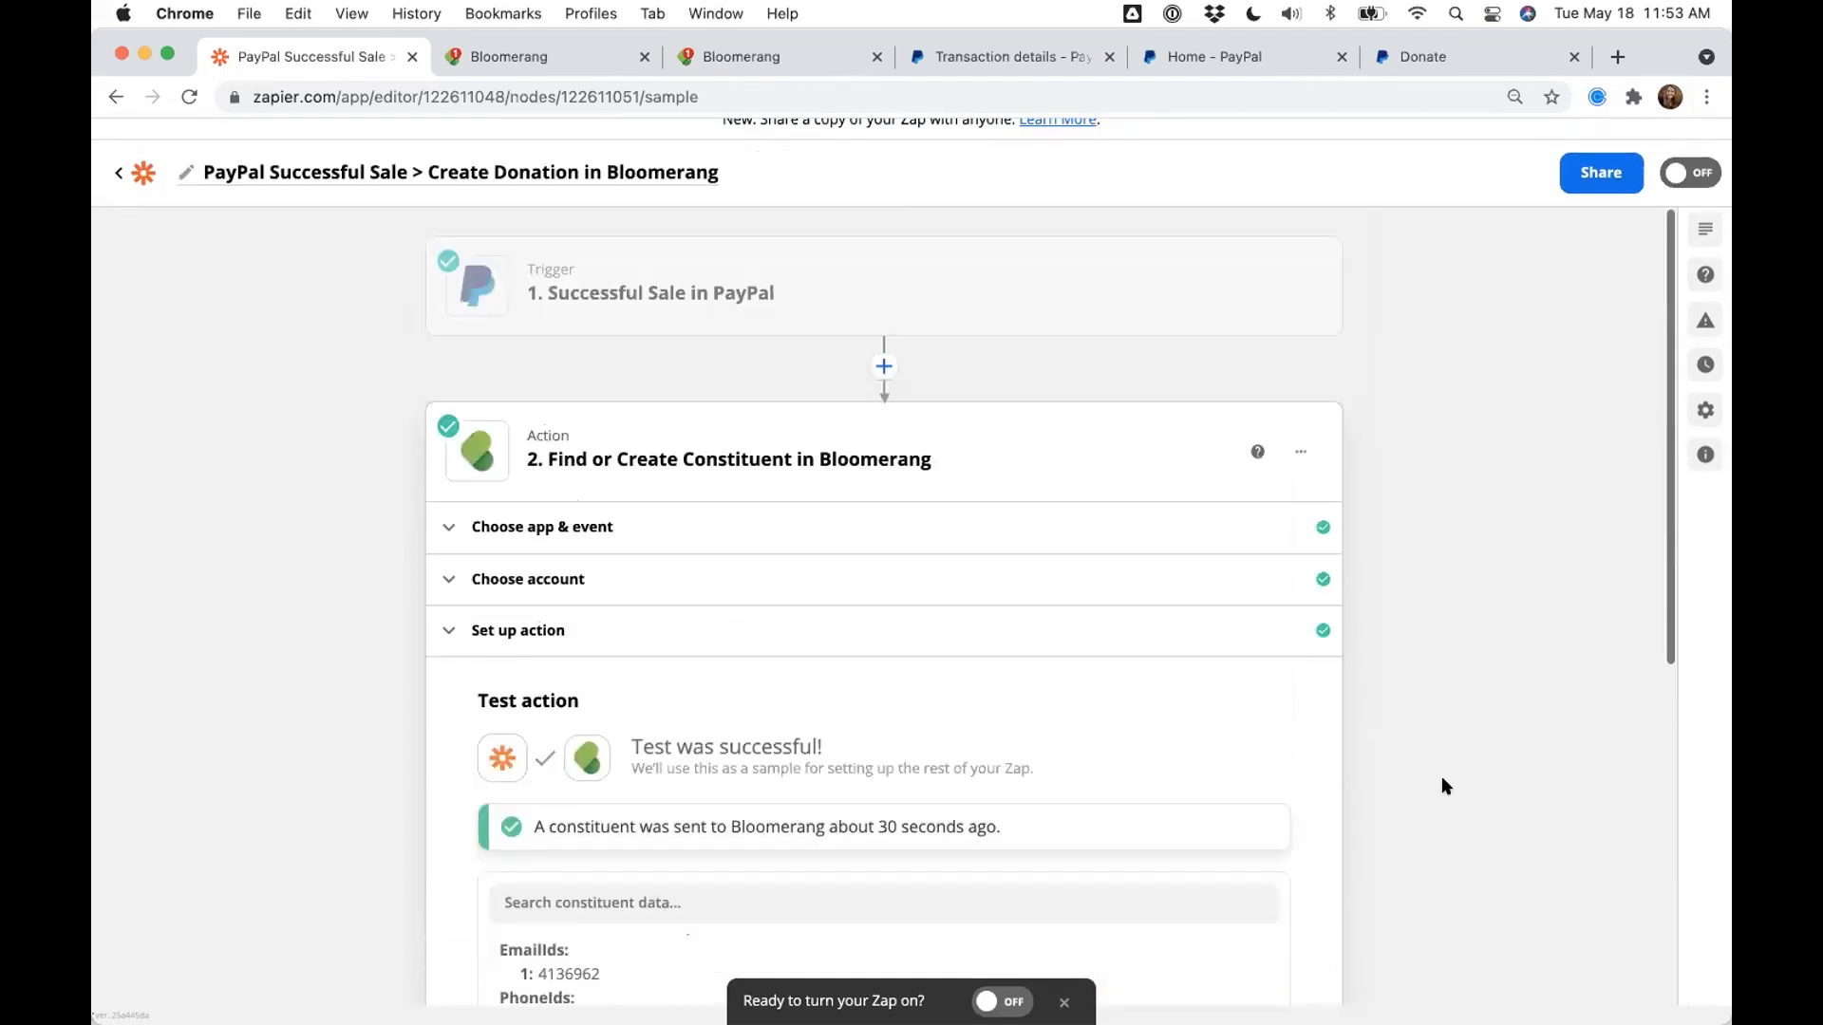
- Reopen the PayPal trigger and pick out Request A's payment_date, 00:00:00 Jan 01, 2015 PDT
{"action": "left_click", "coordinate": [664, 323]}
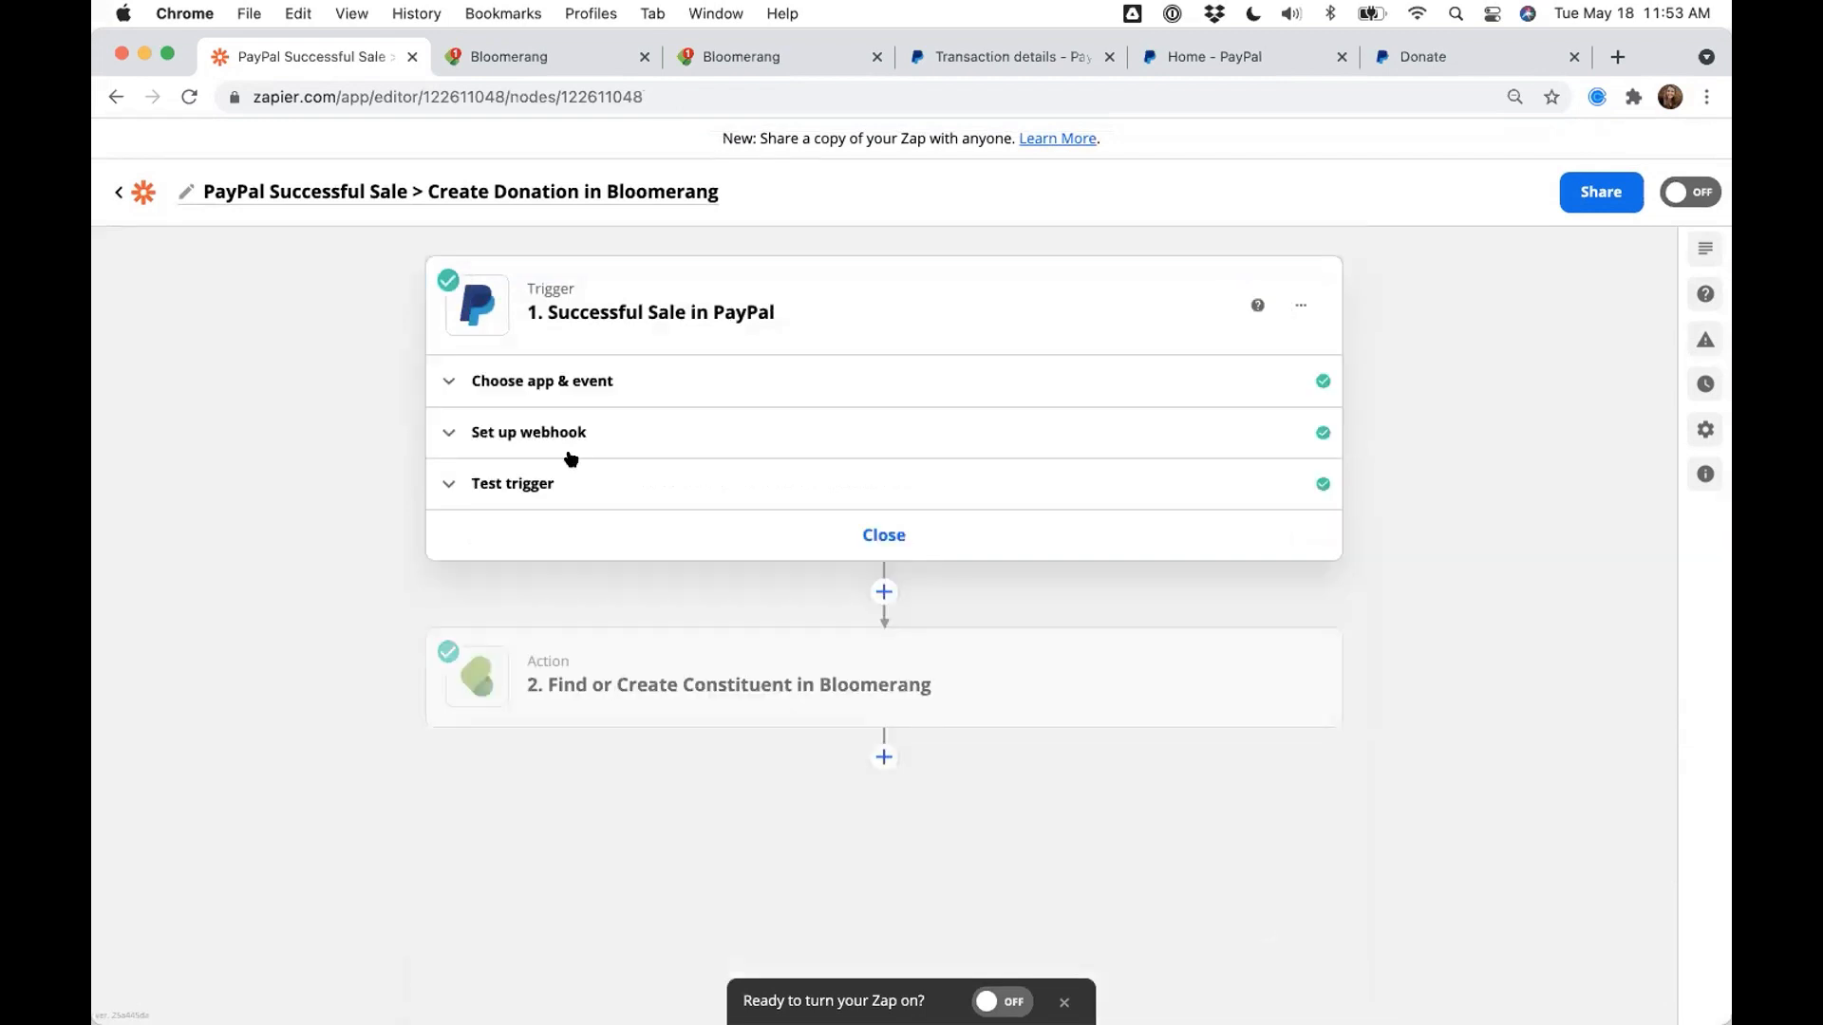
{"action": "left_click", "coordinate": [538, 484]}
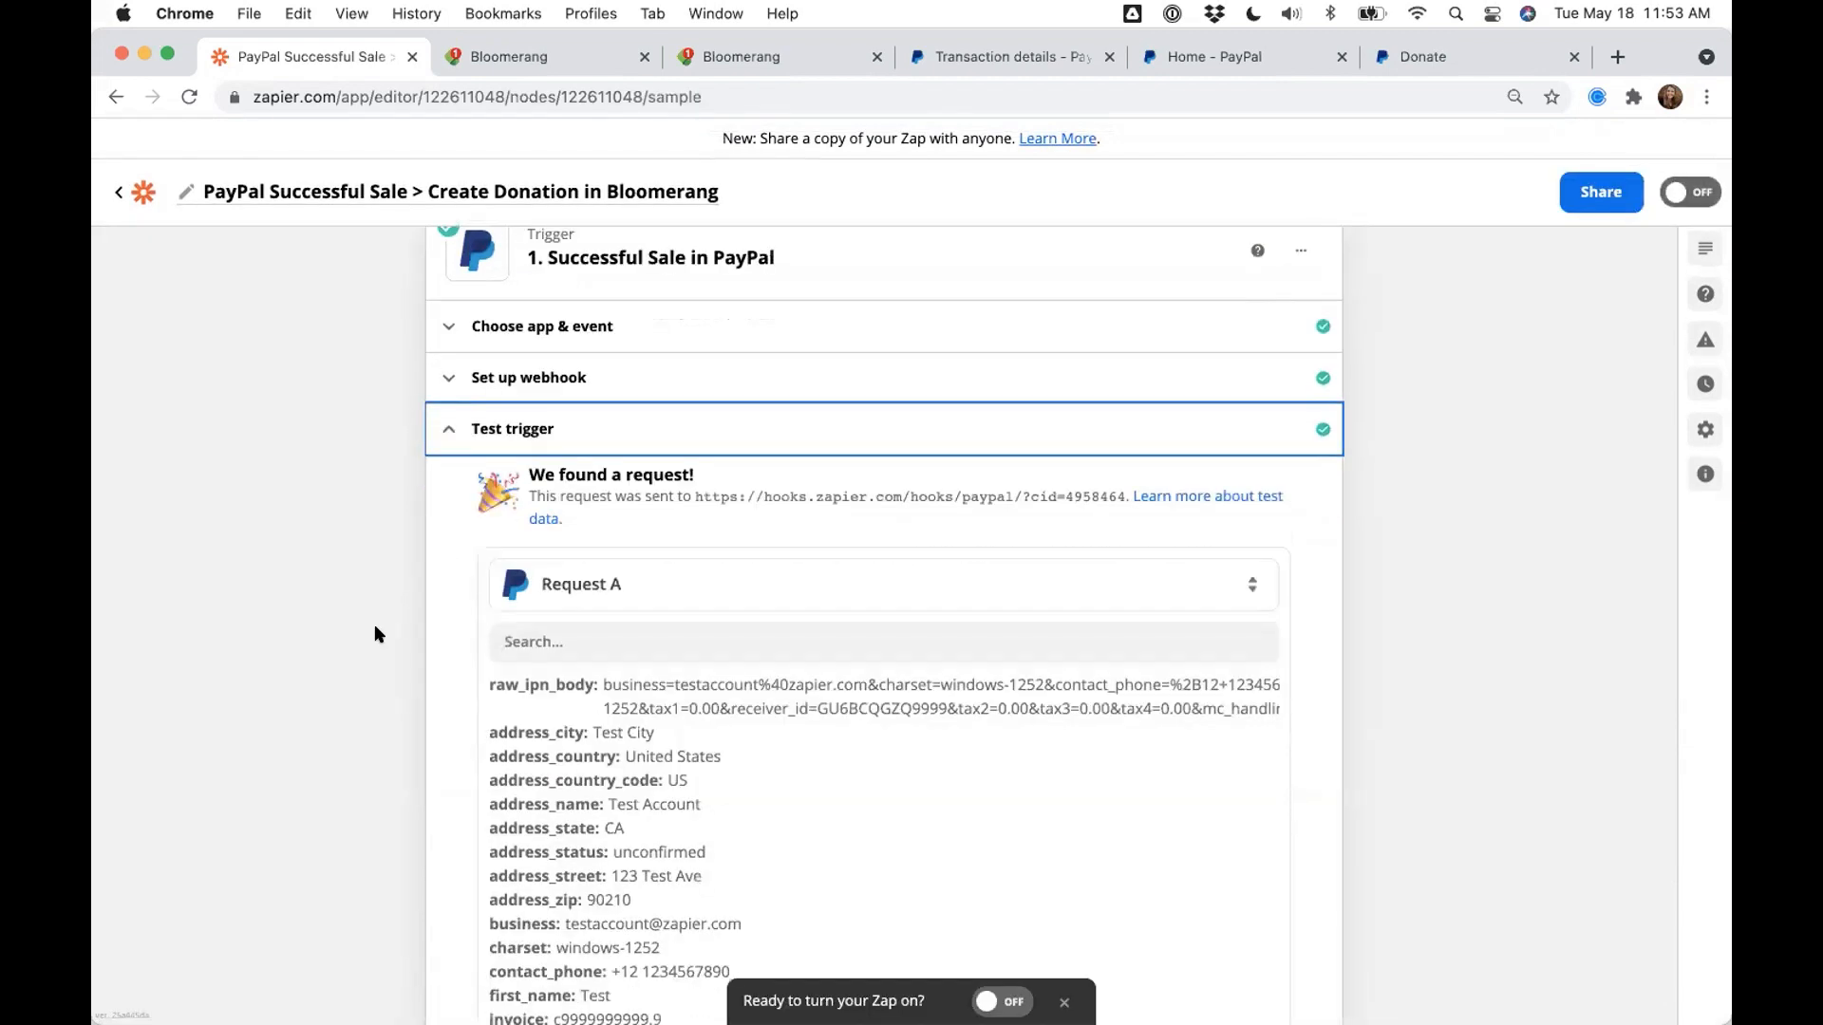
{"action": "scroll", "coordinate": [679, 560], "scroll_direction": "down", "scroll_amount": 3}
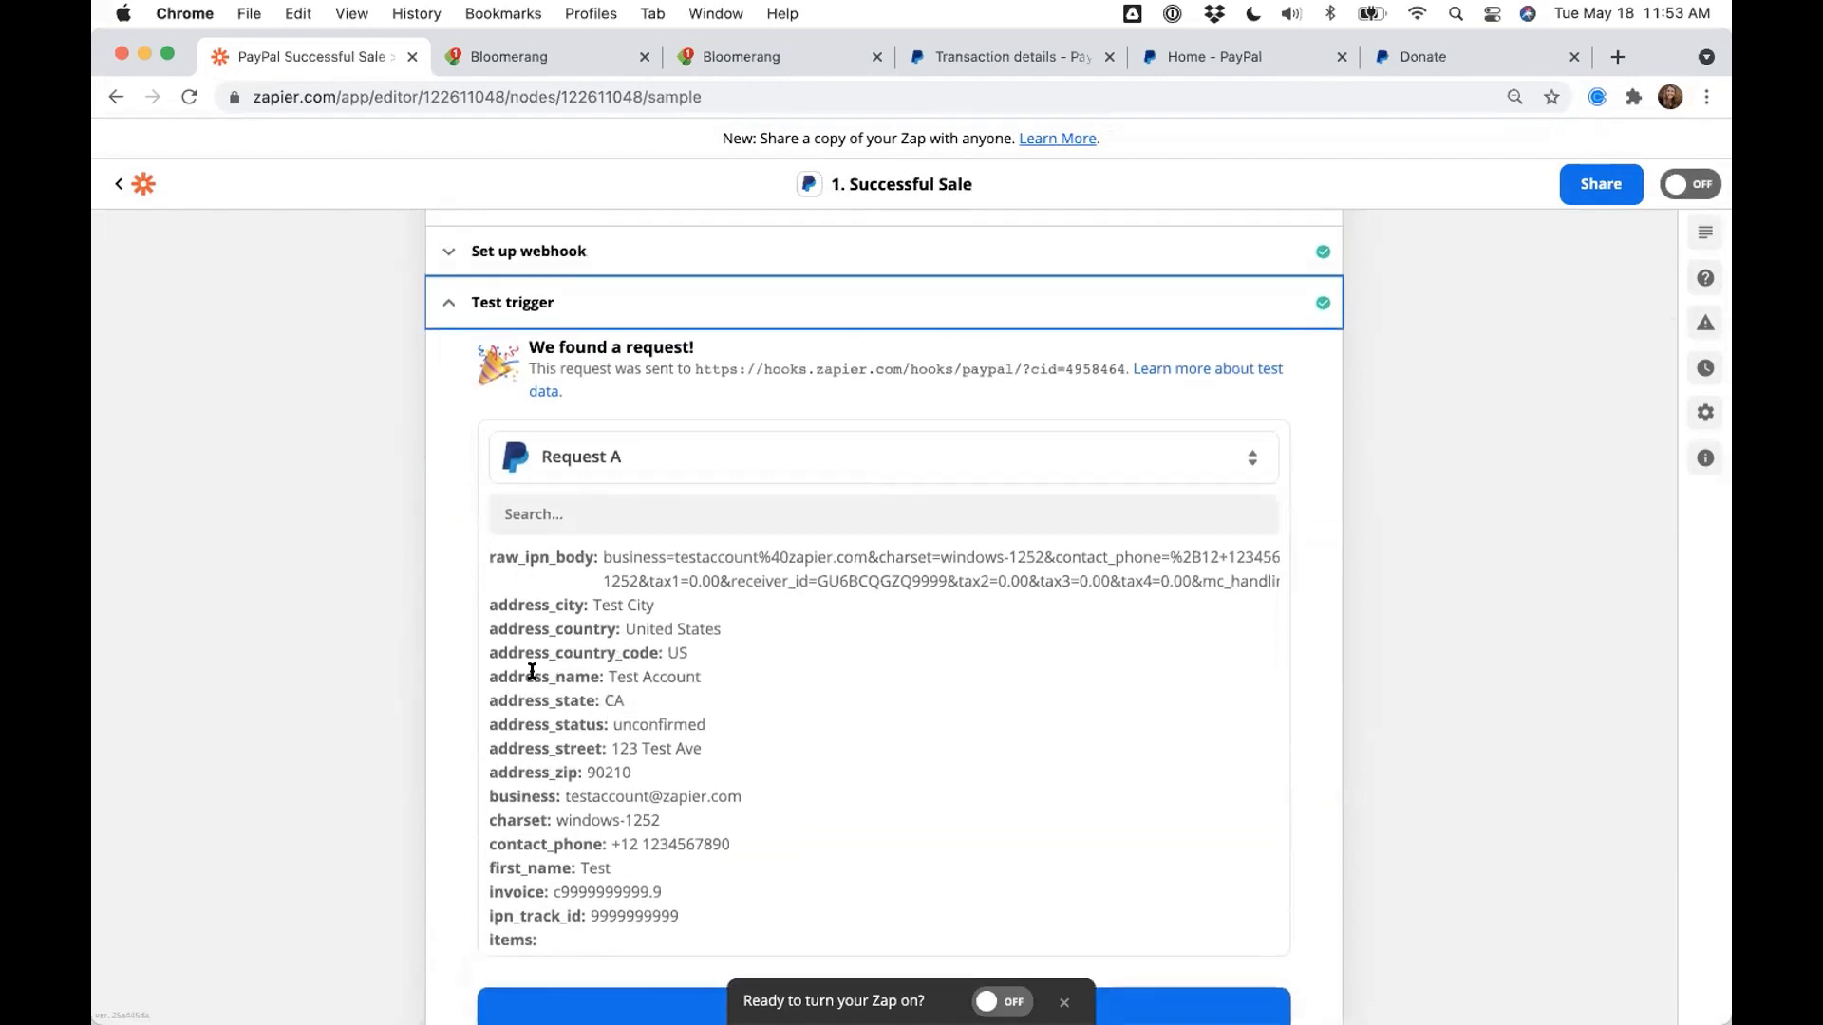
{"action": "scroll", "coordinate": [532, 670], "scroll_direction": "down", "scroll_amount": 15}
{"action": "scroll", "coordinate": [532, 671], "scroll_direction": "down", "scroll_amount": 4}
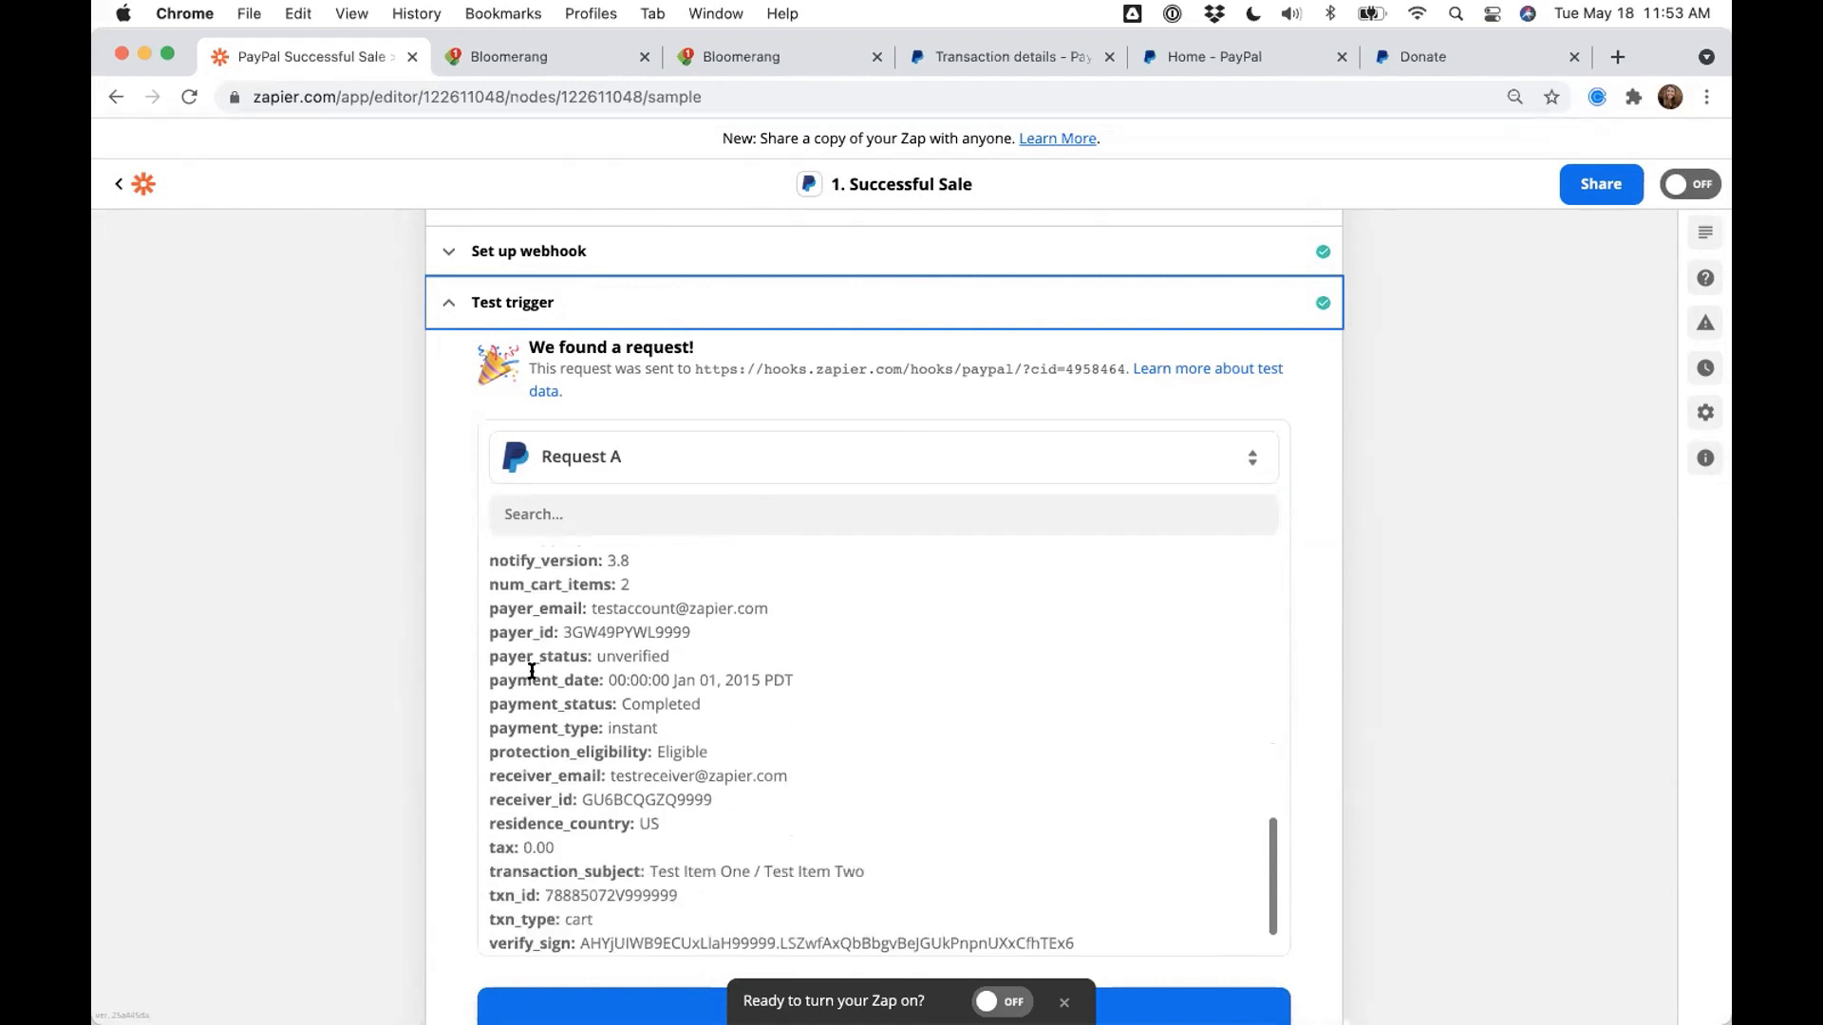
{"action": "scroll", "coordinate": [532, 671], "scroll_direction": "down", "scroll_amount": 3}
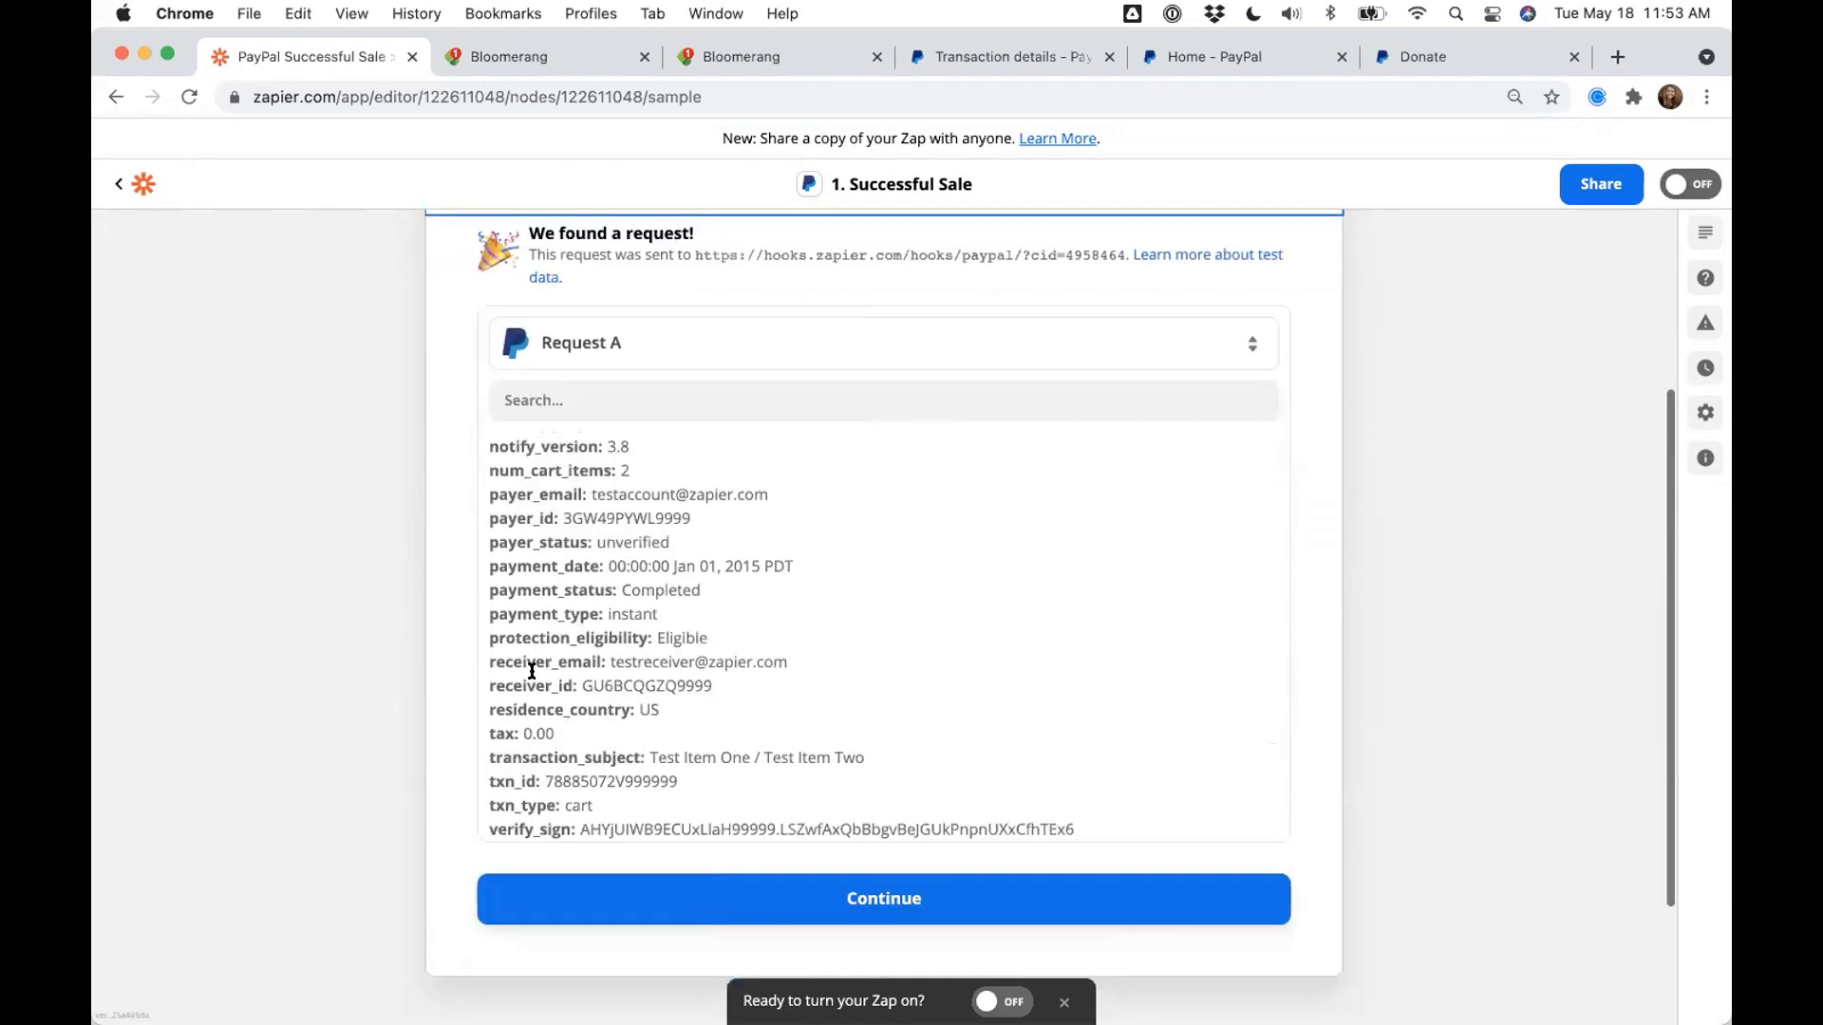
{"action": "scroll", "coordinate": [532, 670], "scroll_direction": "down", "scroll_amount": 2}
{"action": "scroll", "coordinate": [602, 670], "scroll_direction": "up", "scroll_amount": 1}
{"action": "scroll", "coordinate": [602, 671], "scroll_direction": "down", "scroll_amount": 1}
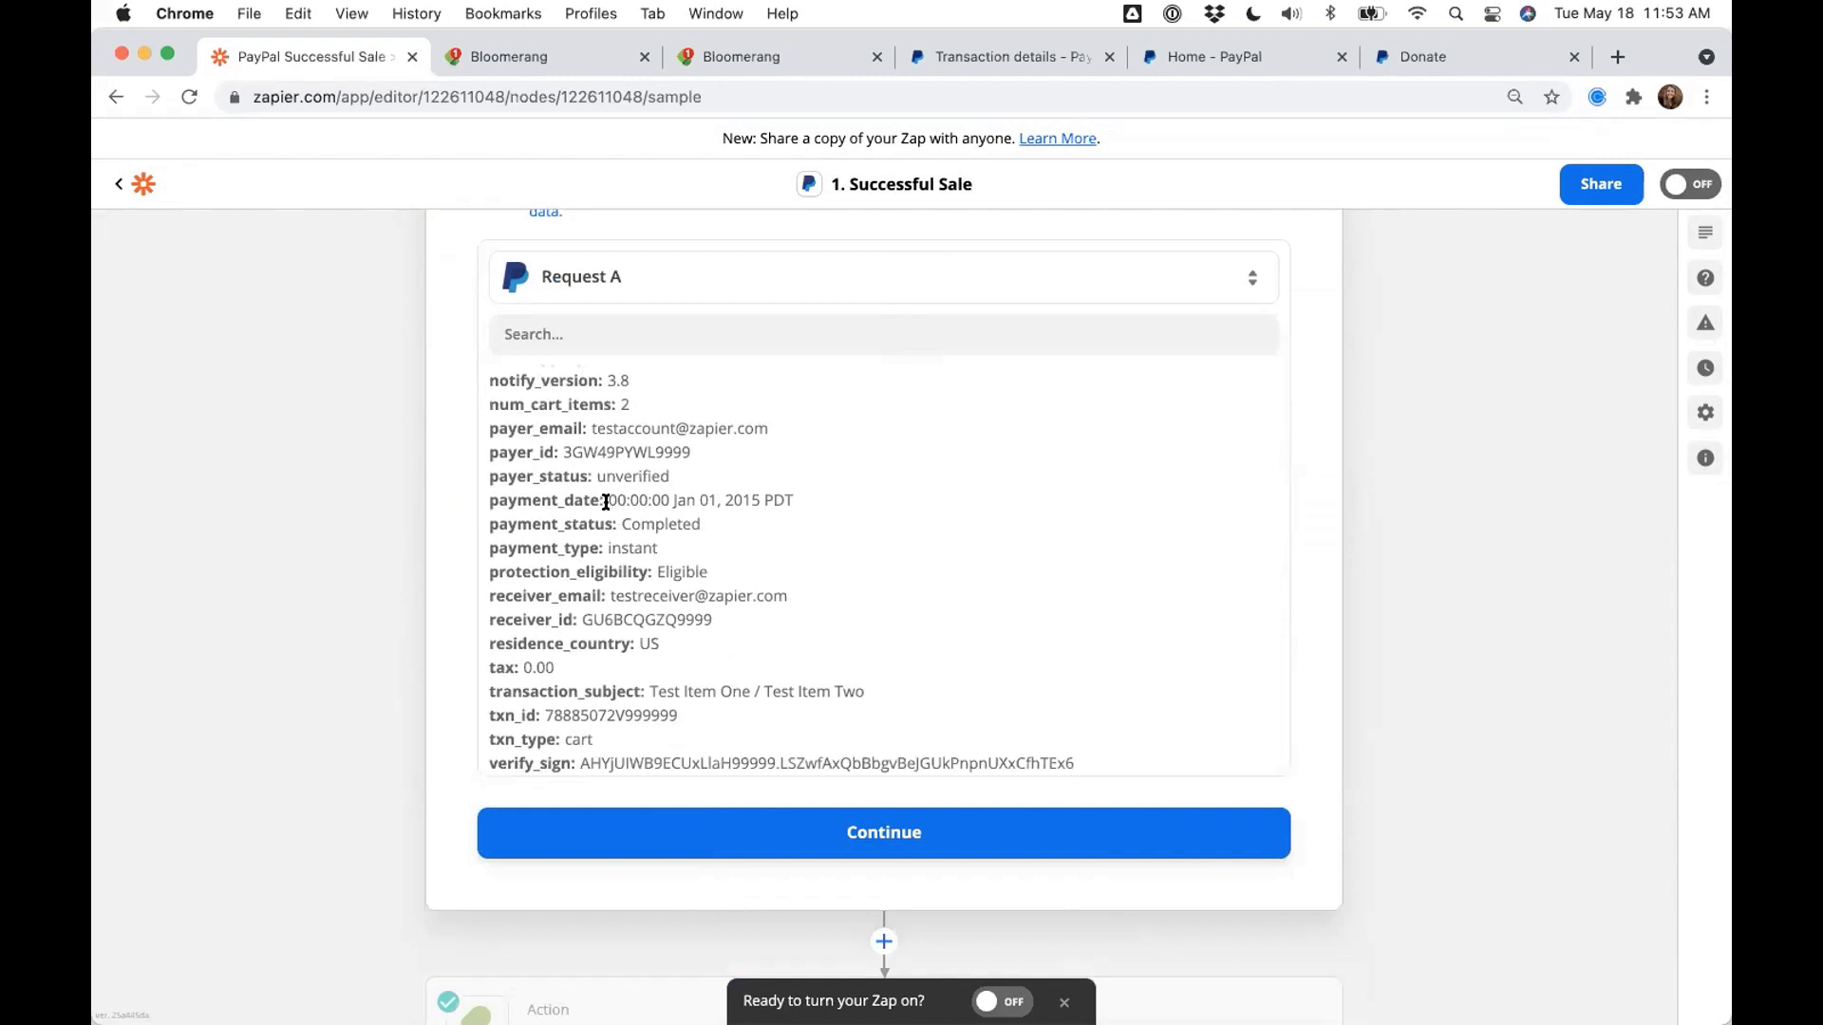
{"action": "left_click_drag", "start_coordinate": [609, 500], "coordinate": [791, 501]}
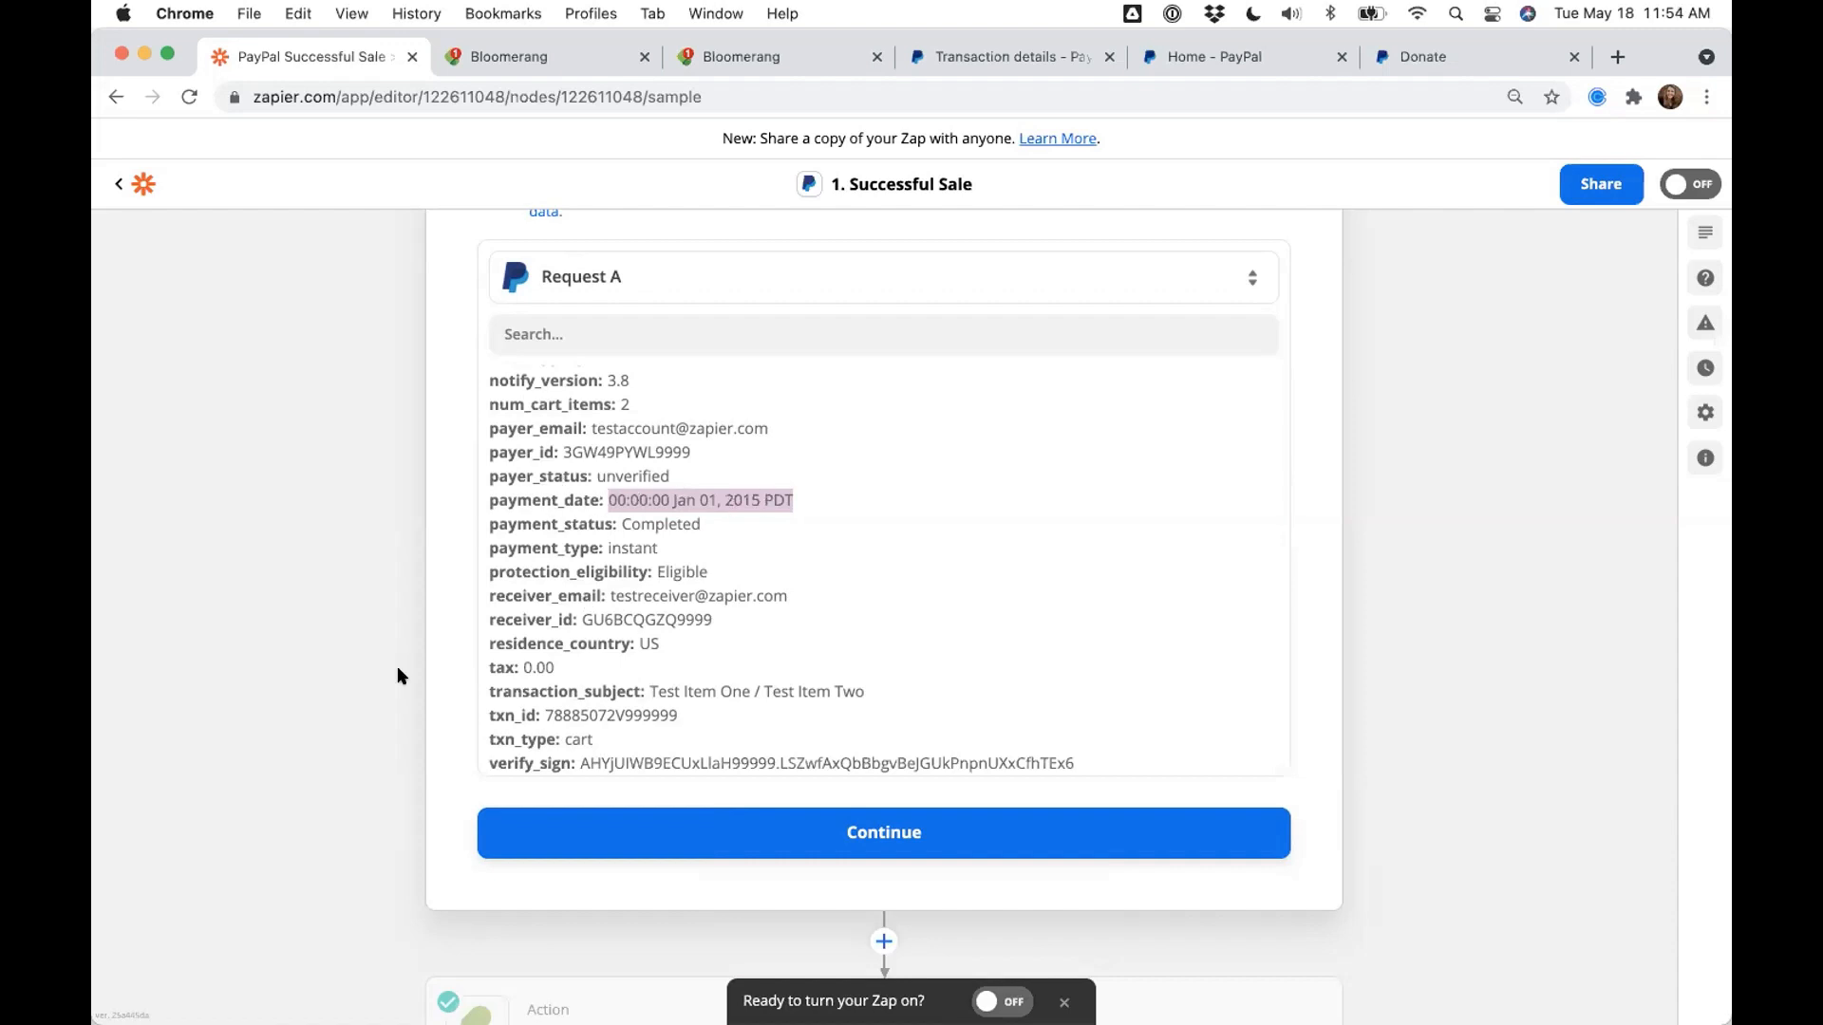
{"action": "scroll", "coordinate": [398, 675], "scroll_direction": "down", "scroll_amount": 3}
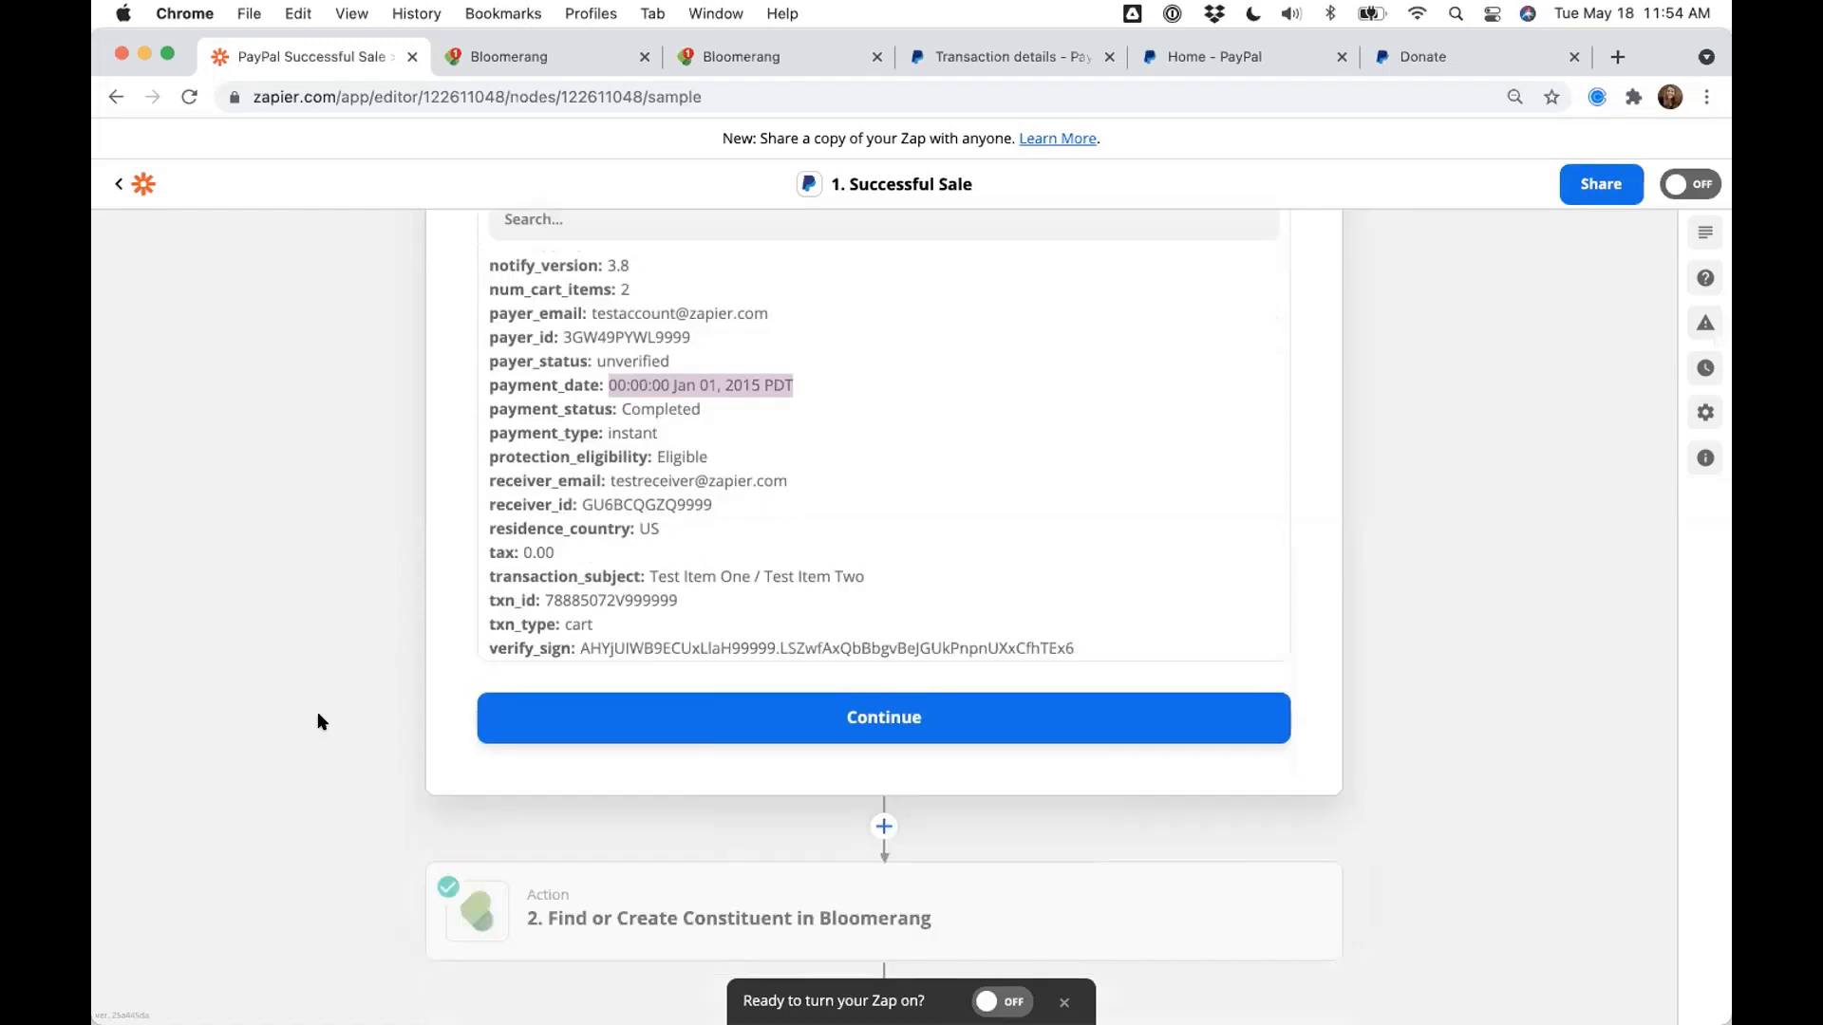
{"action": "scroll", "coordinate": [989, 813], "scroll_direction": "down", "scroll_amount": 1}
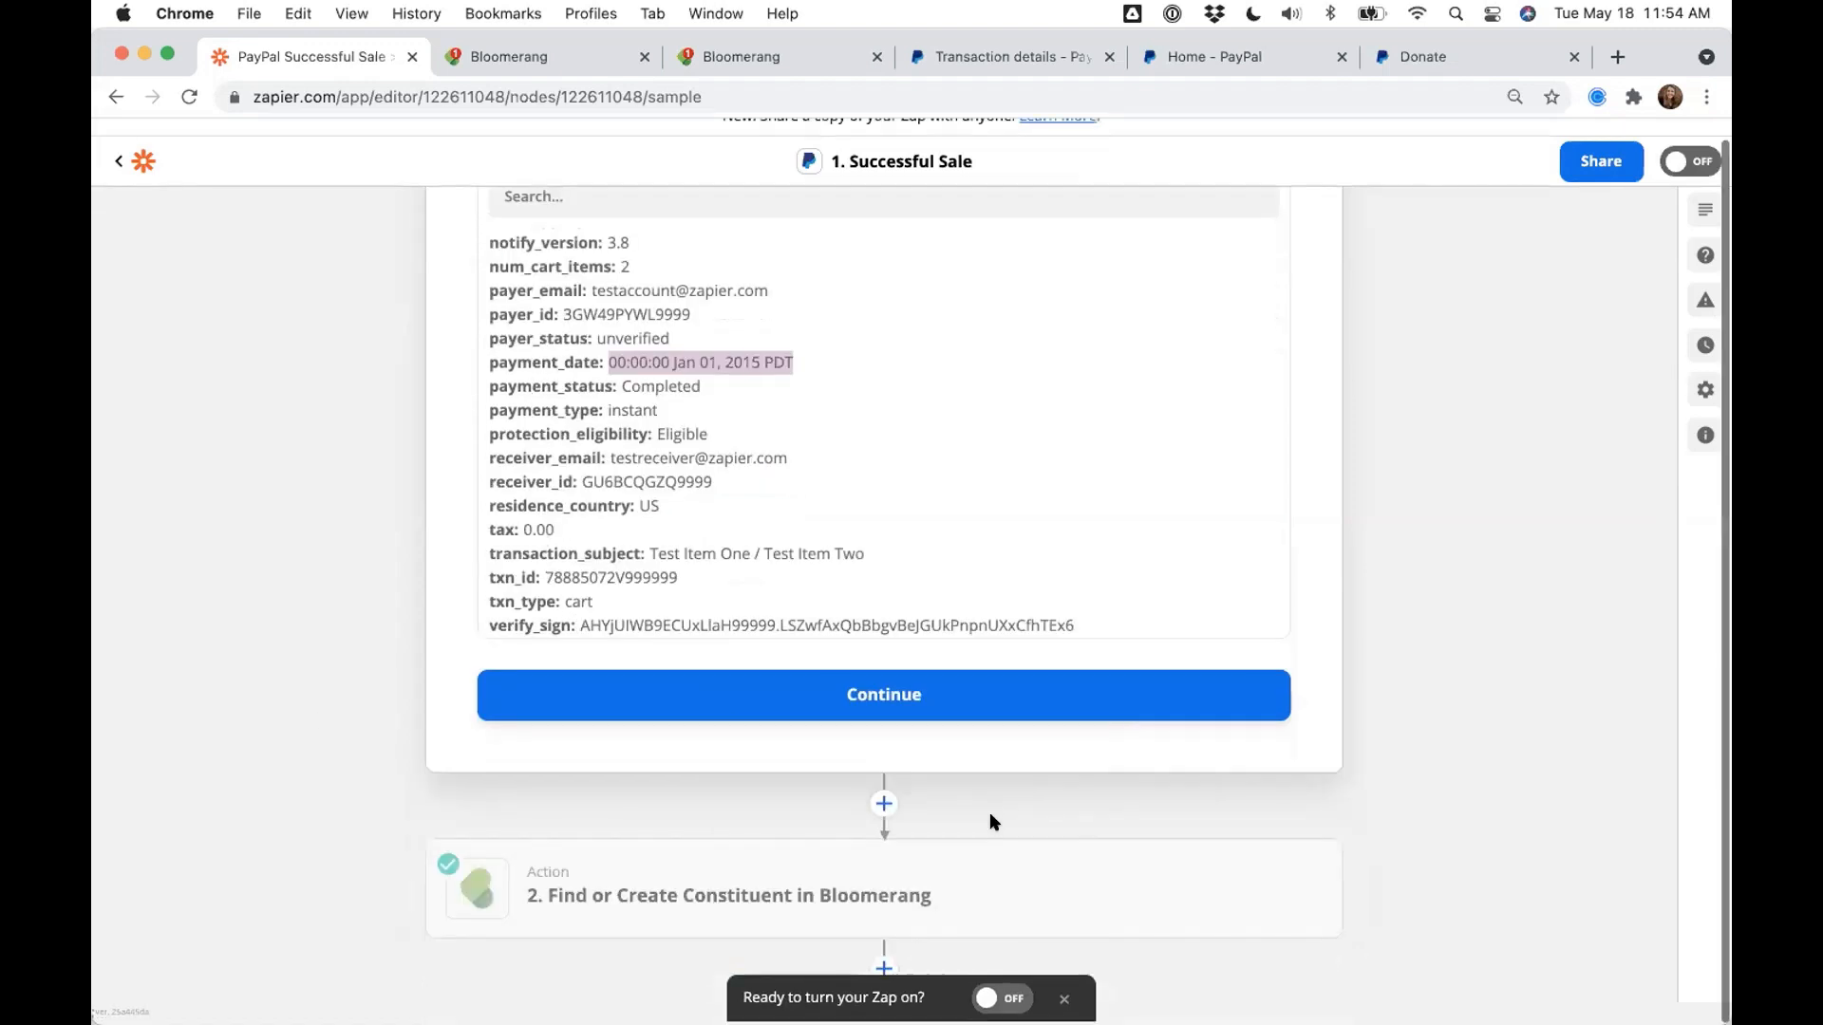
{"action": "mouse_move", "coordinate": [549, 892]}
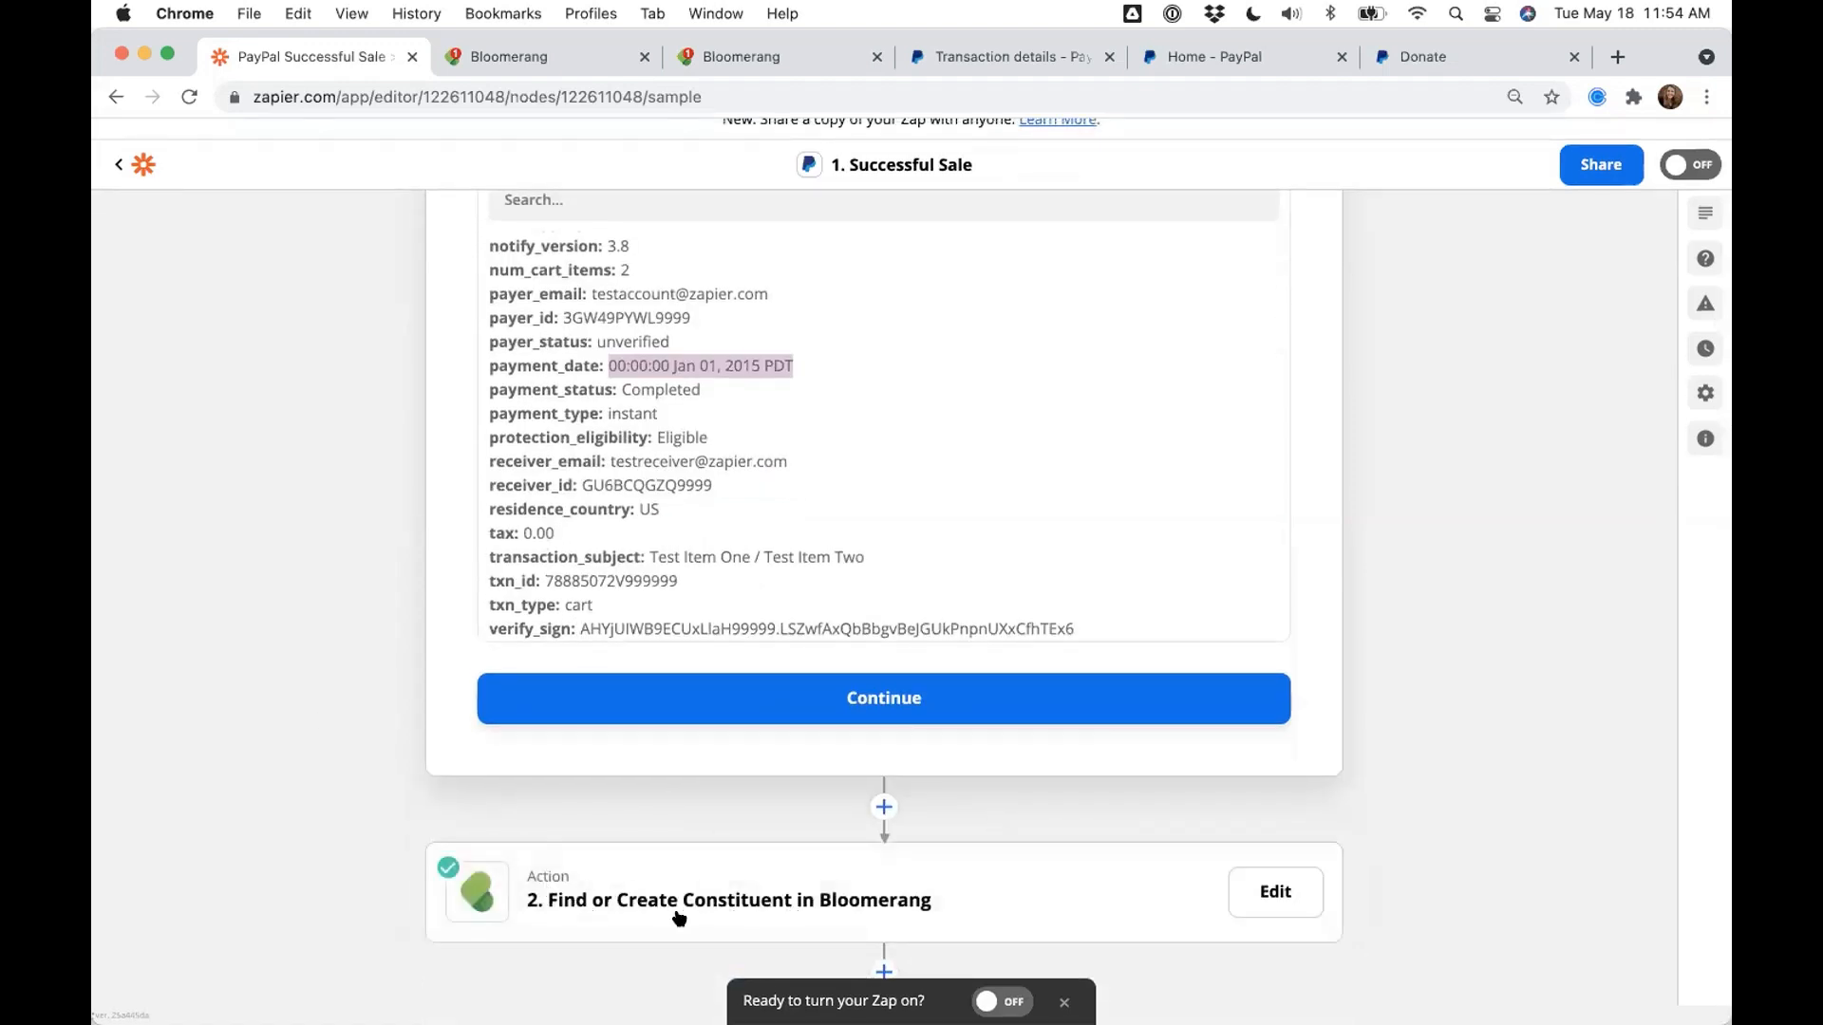
- Dismiss the Zap-on prompt, insert a step after step 2, and choose Formatter by Zapier
{"action": "left_click", "coordinate": [1064, 1003]}
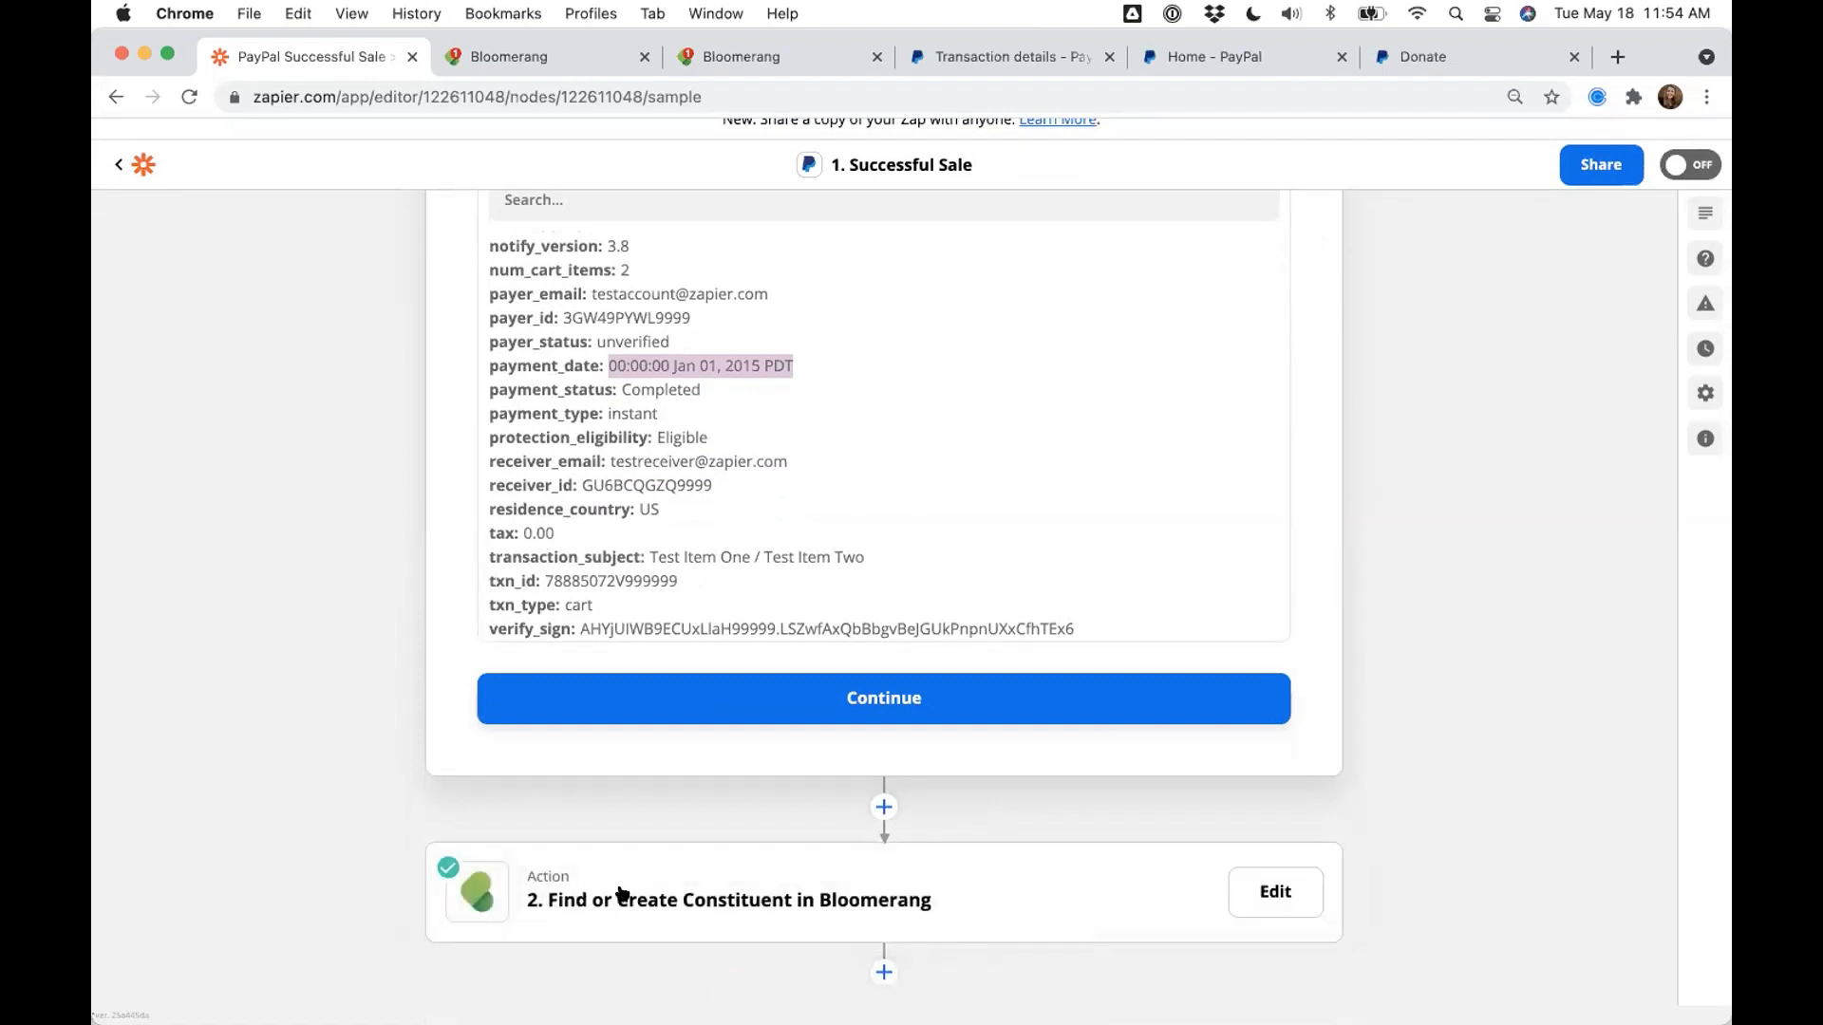
{"action": "left_click", "coordinate": [877, 966]}
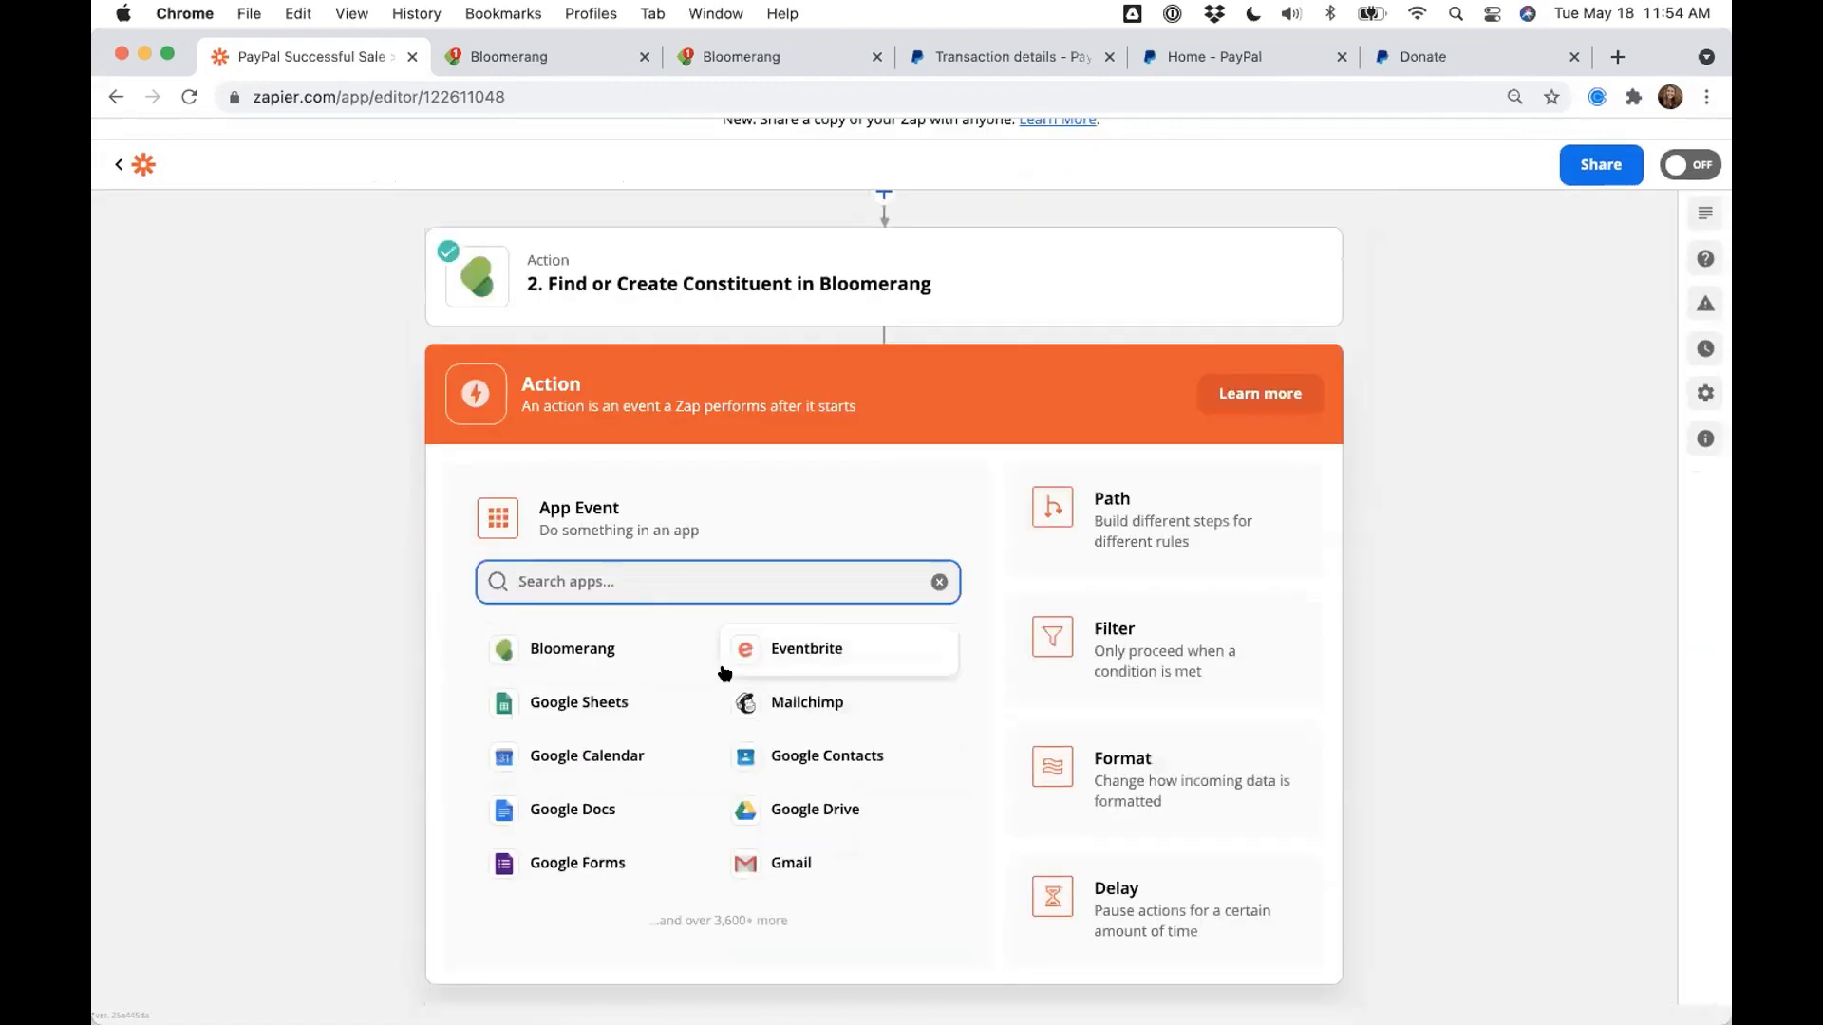
{"action": "type", "text": "Formatt"}
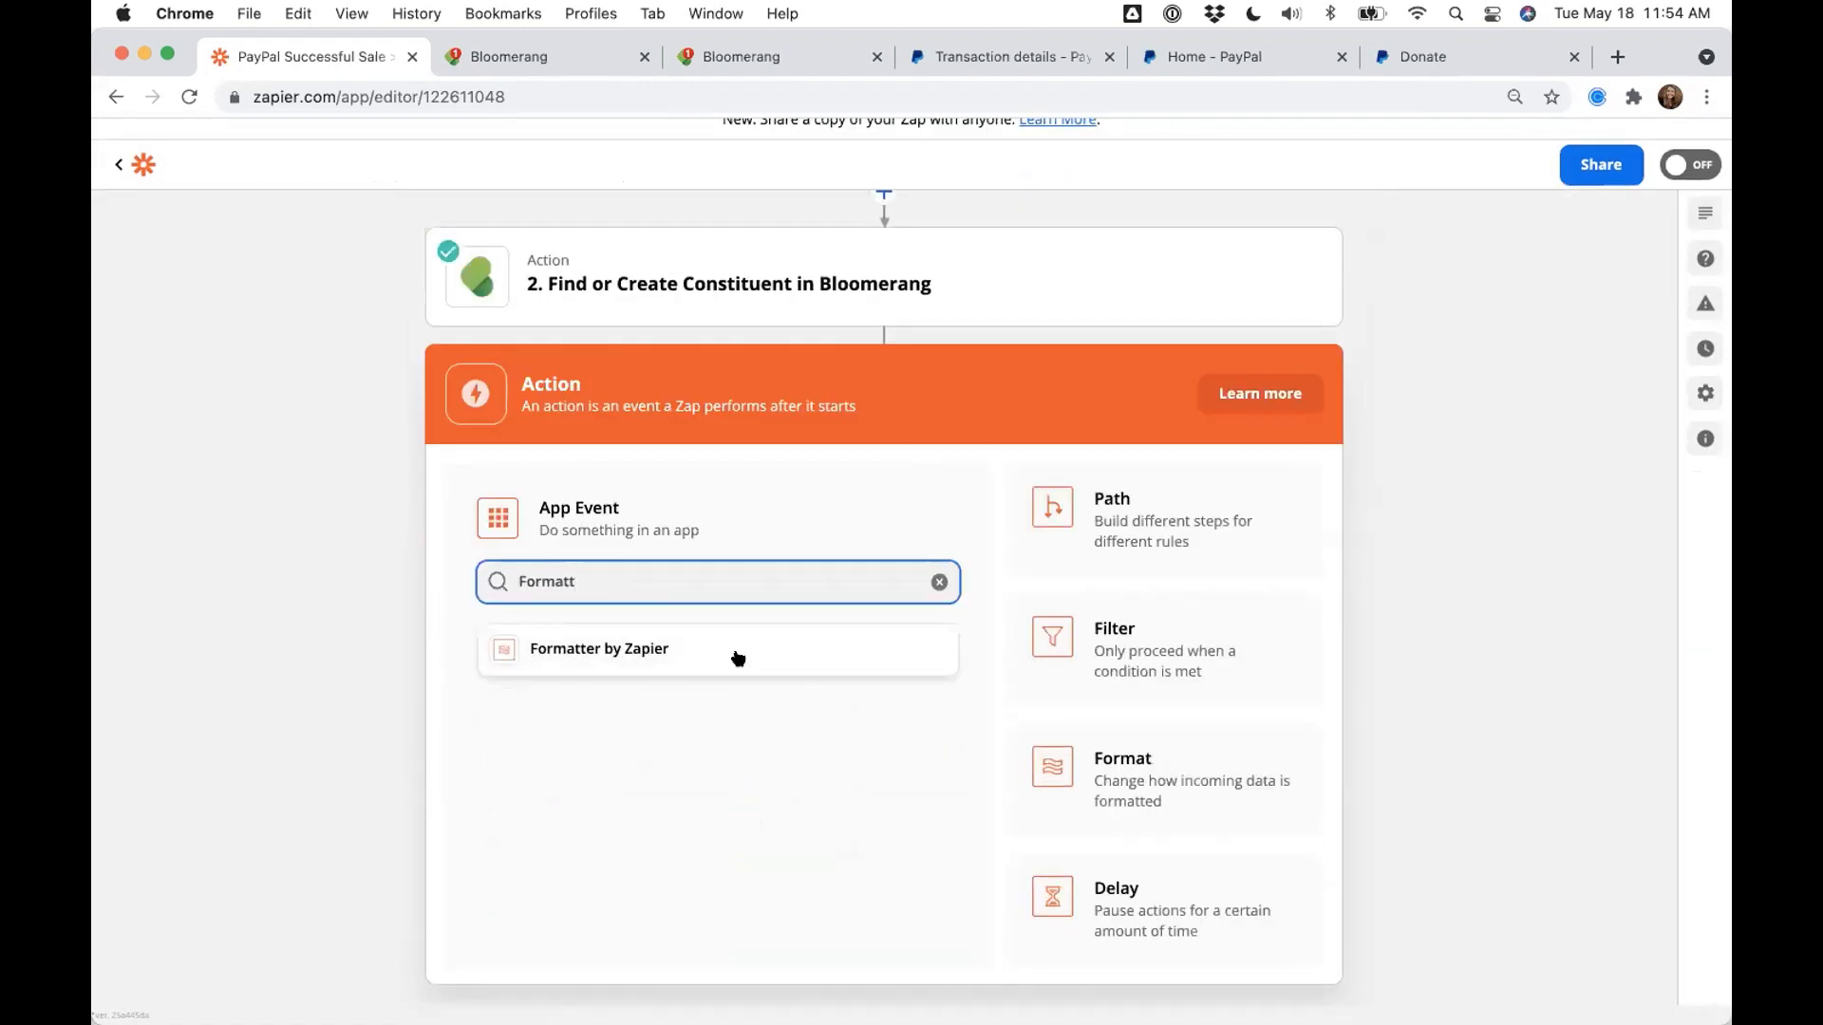
{"action": "left_click", "coordinate": [739, 655]}
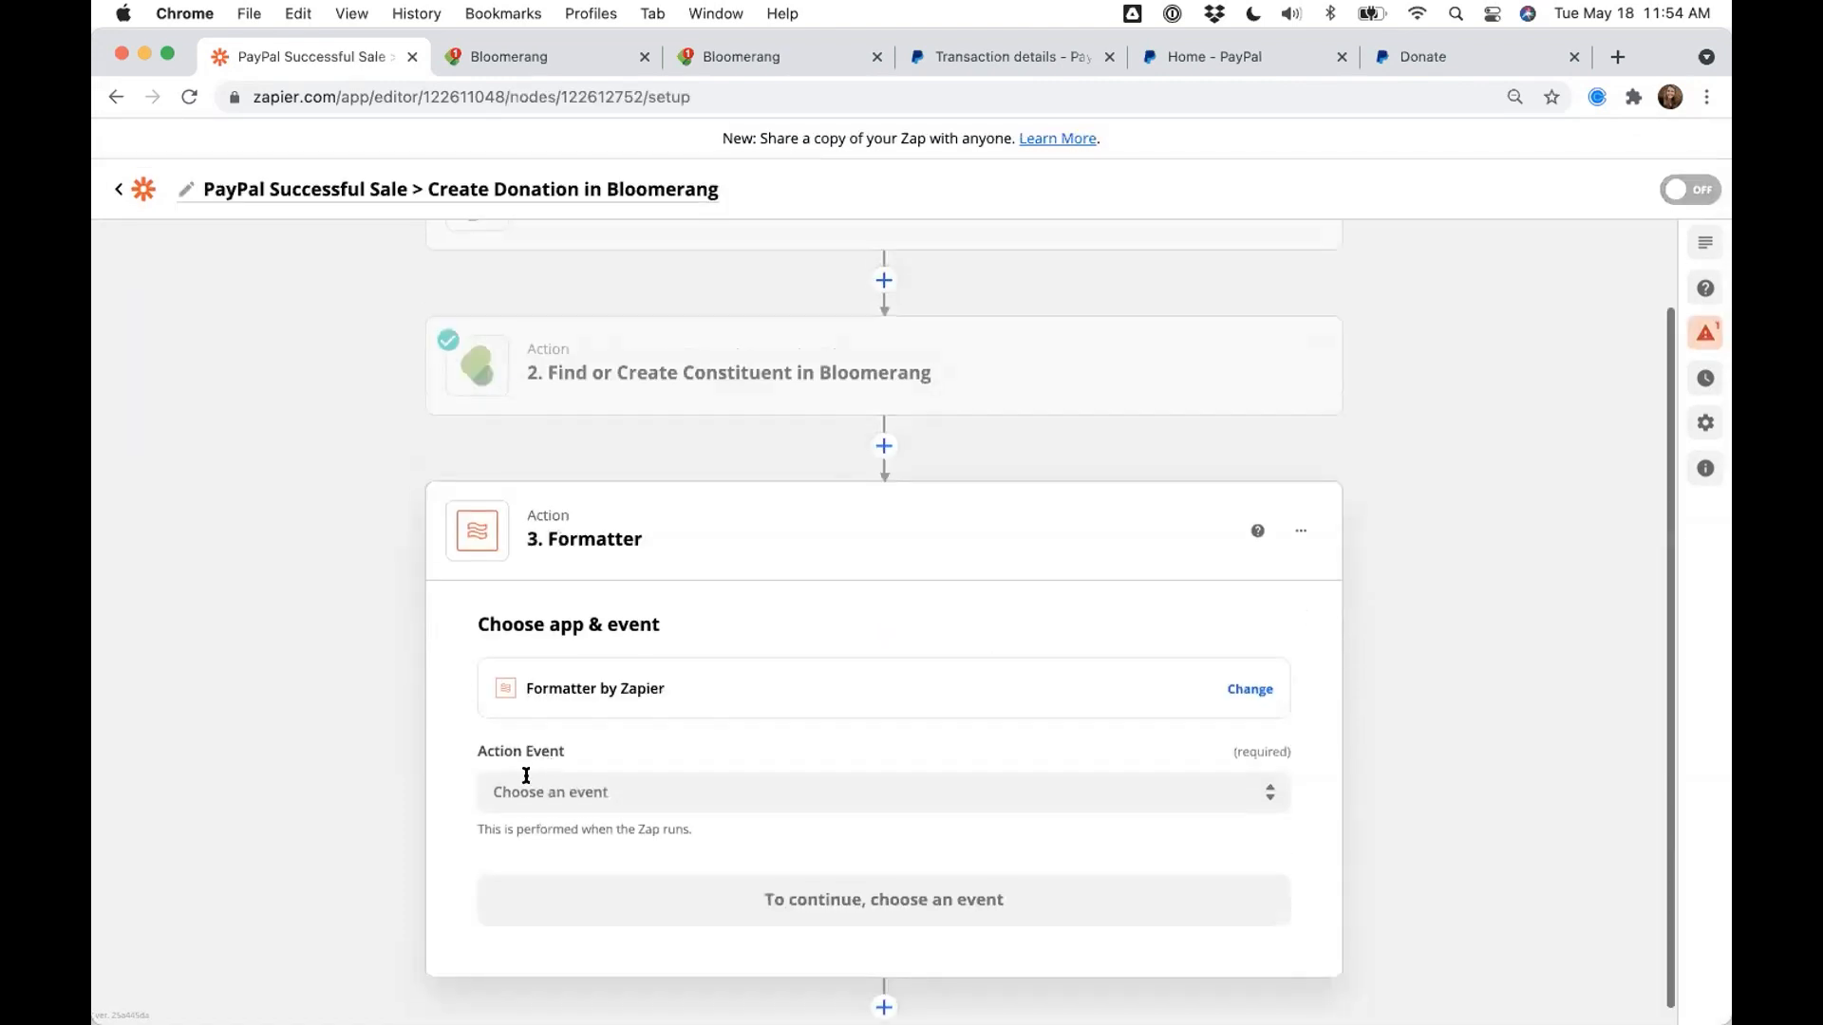
{"action": "left_click", "coordinate": [526, 780]}
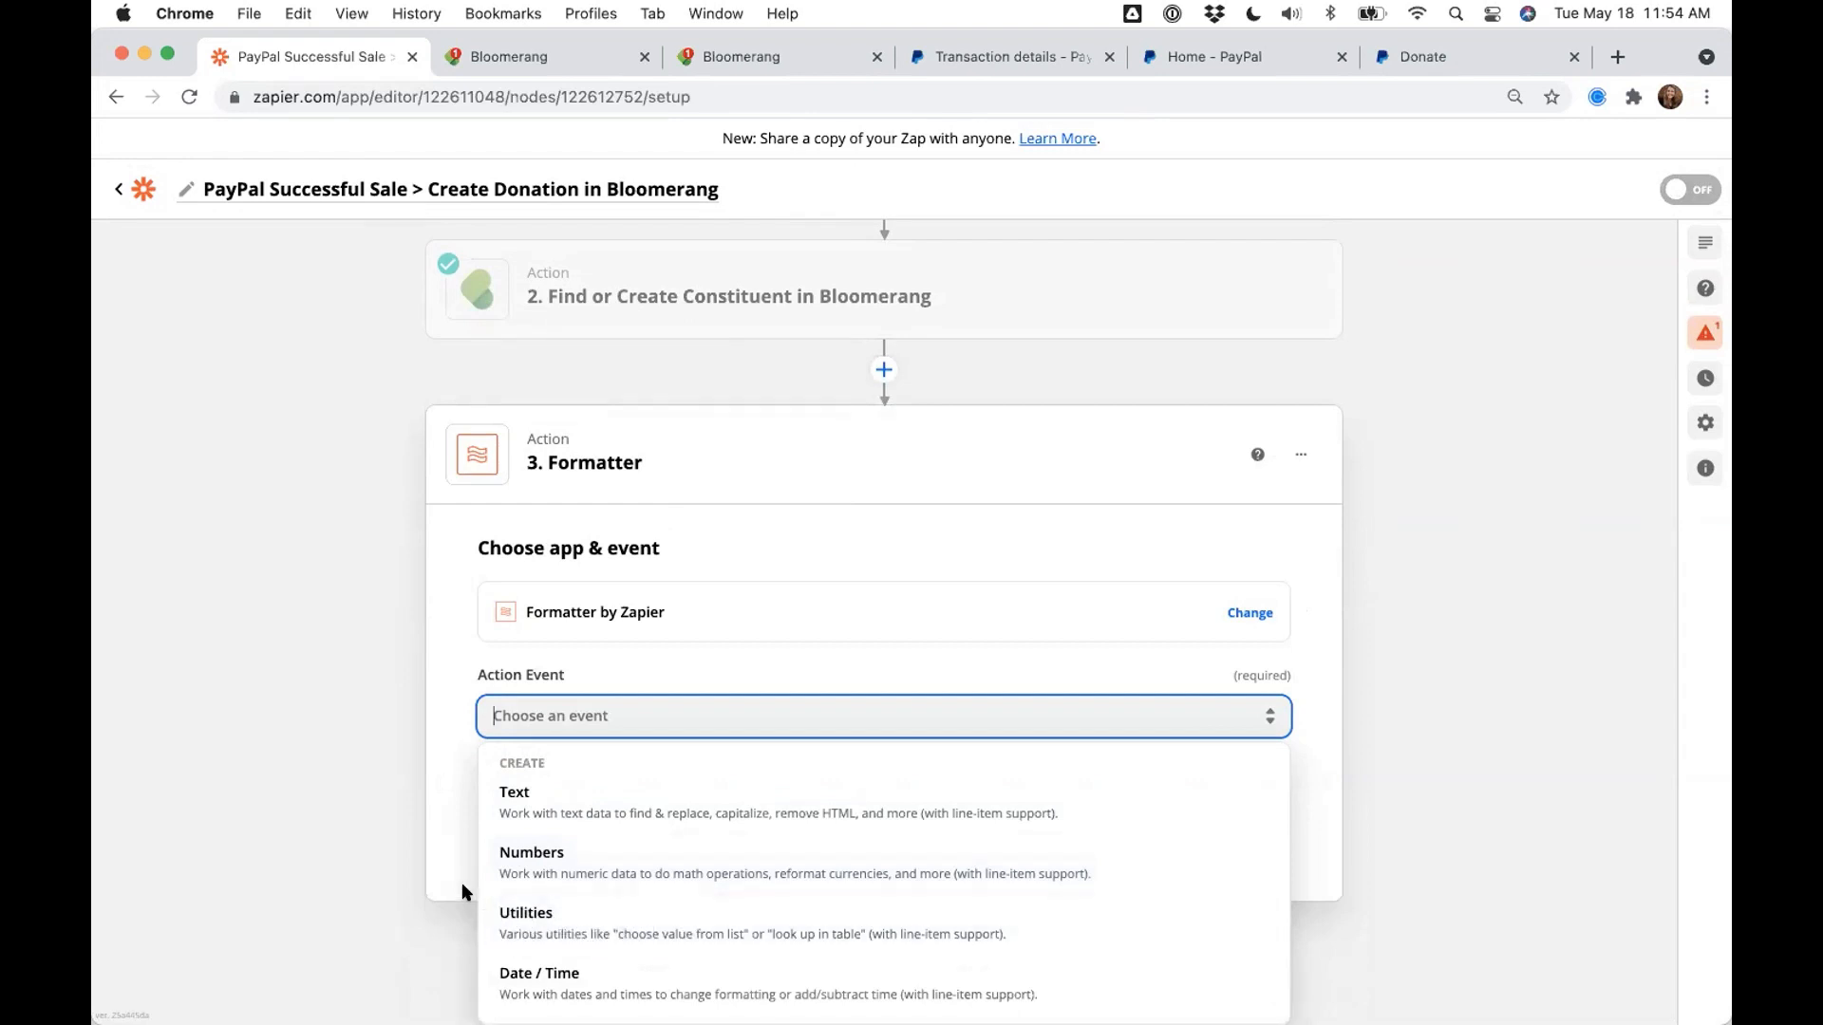
{"action": "scroll", "coordinate": [465, 893], "scroll_direction": "down", "scroll_amount": 1}
{"action": "scroll", "coordinate": [470, 911], "scroll_direction": "down", "scroll_amount": 1}
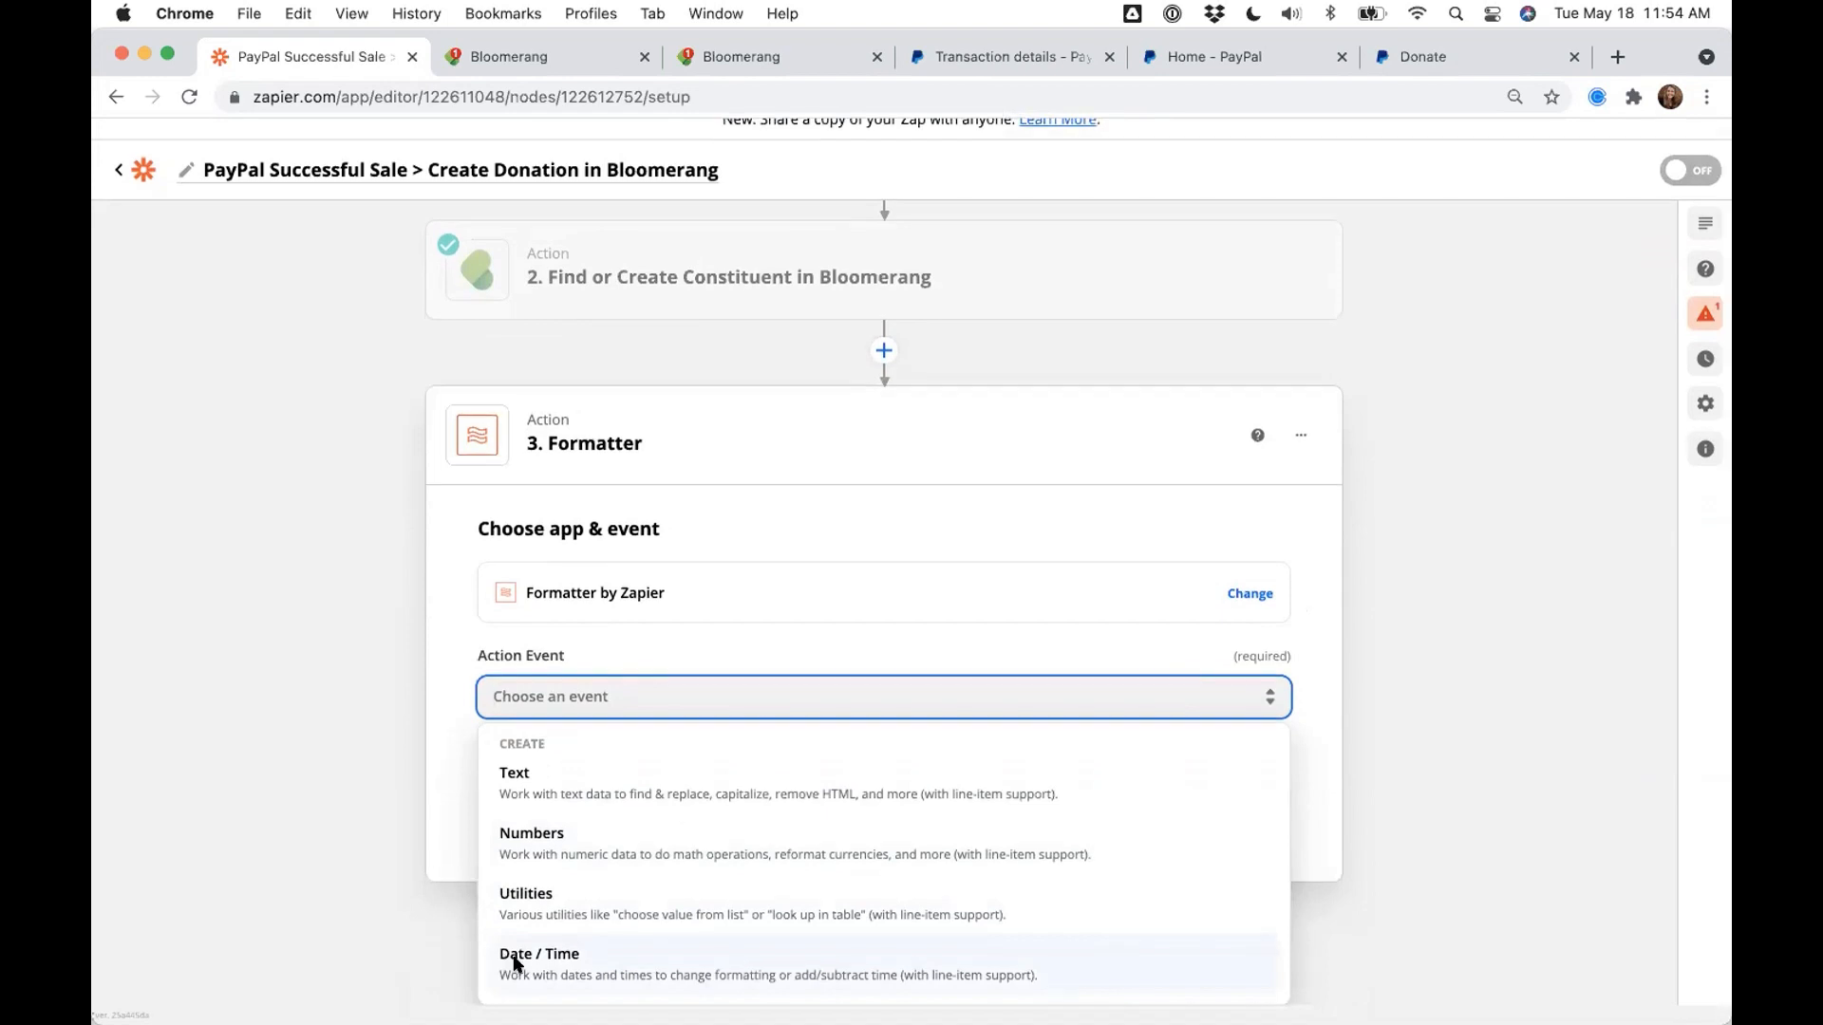
- Set step 3's action event to Date / Time and its Transform to Format
{"action": "left_click", "coordinate": [494, 961]}
{"action": "left_click", "coordinate": [586, 862]}
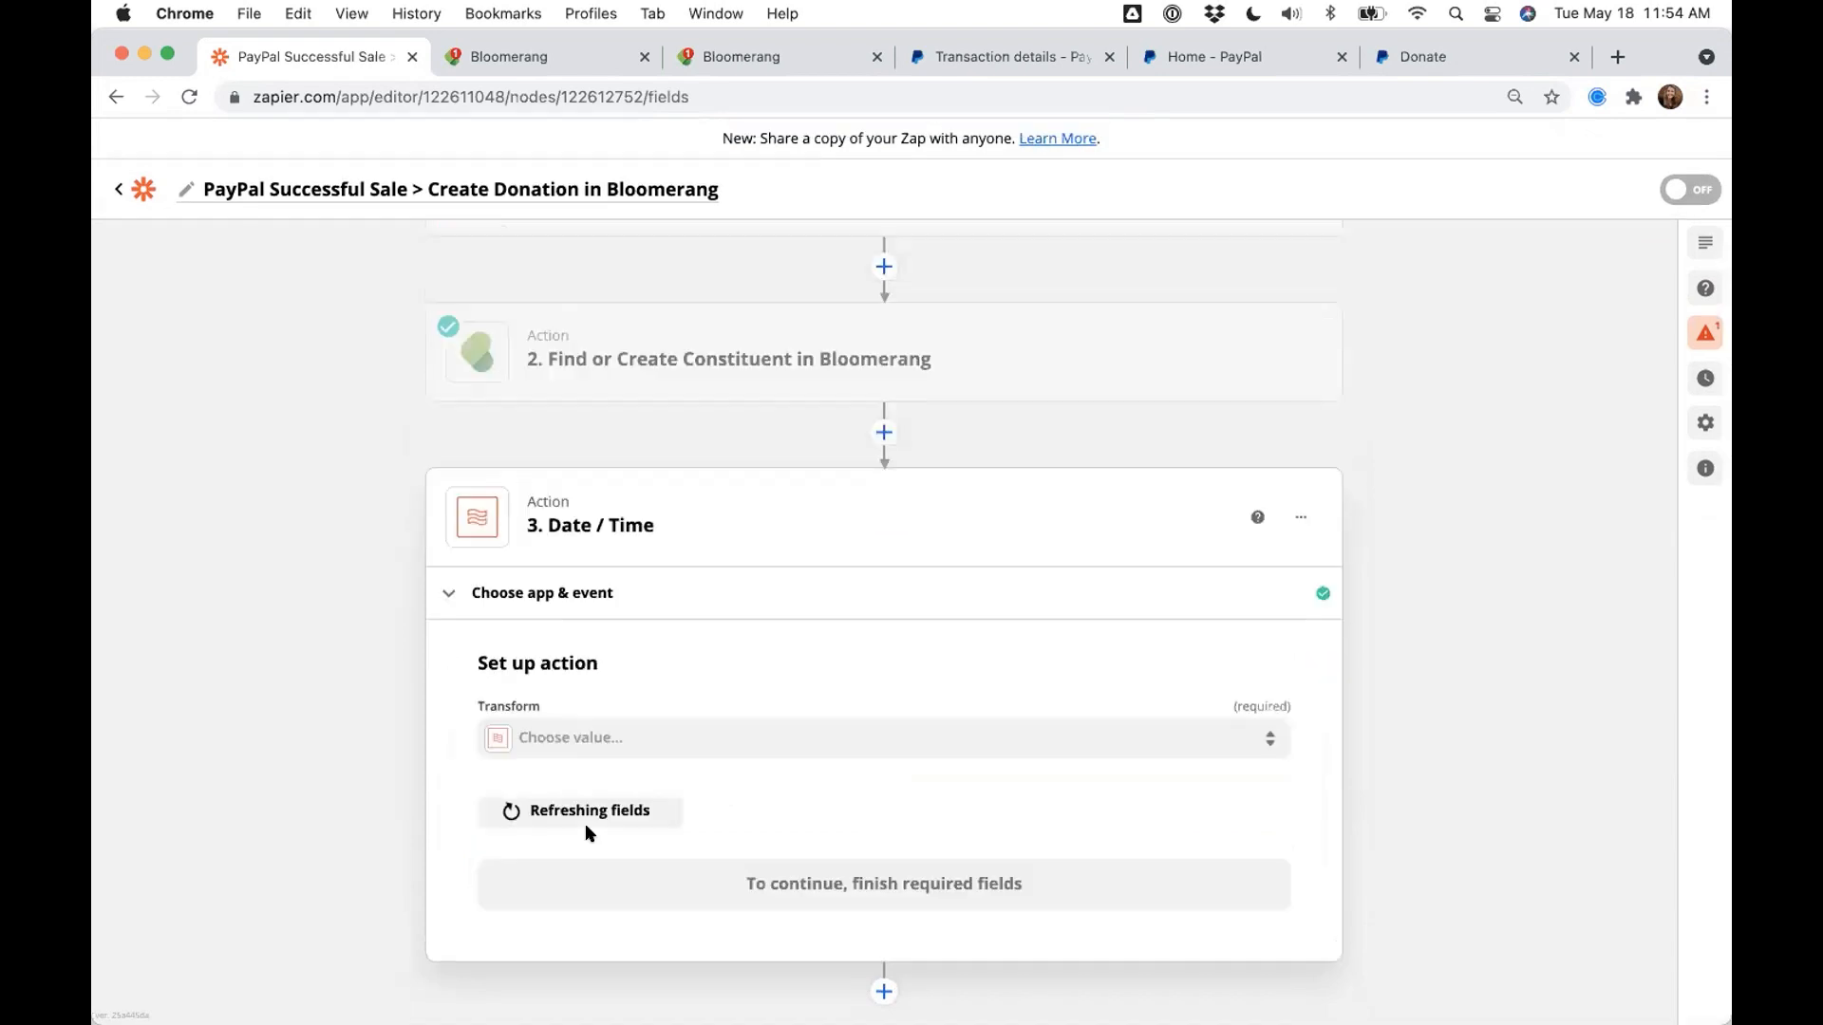
{"action": "left_click", "coordinate": [564, 750]}
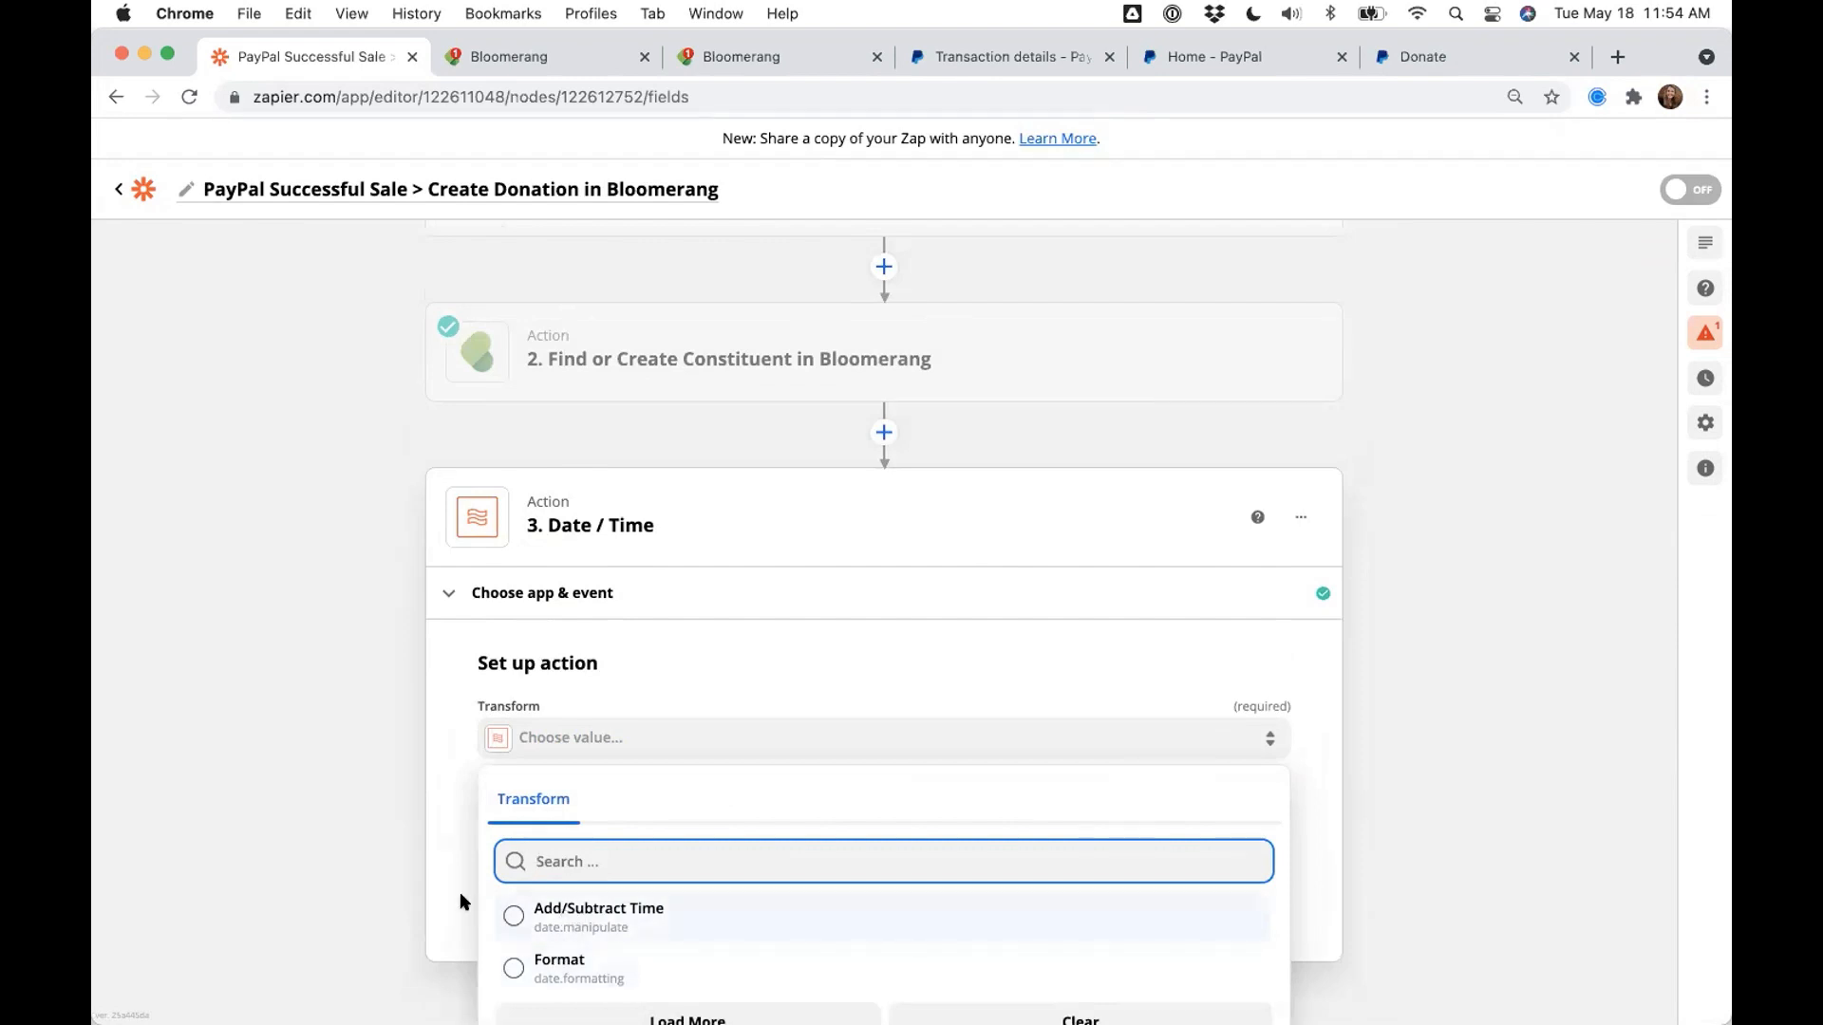
{"action": "scroll", "coordinate": [514, 907], "scroll_direction": "down", "scroll_amount": 1}
{"action": "left_click", "coordinate": [561, 925]}
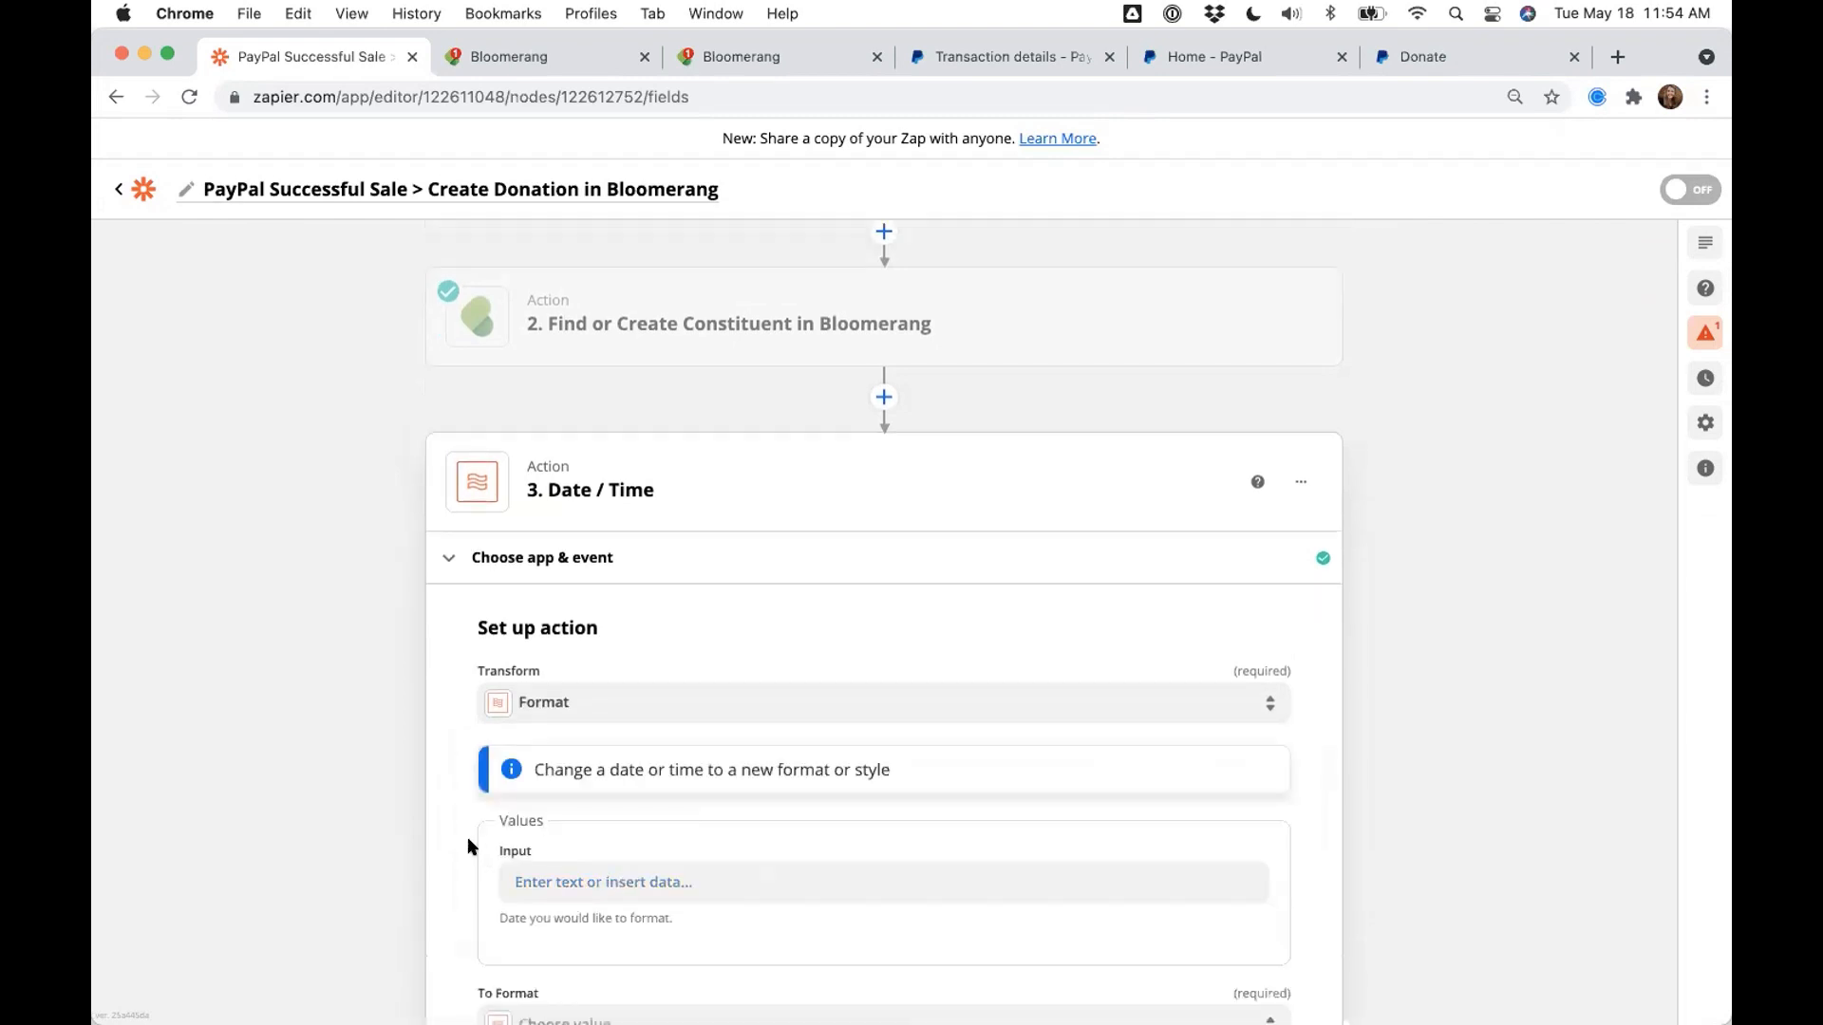
{"action": "scroll", "coordinate": [473, 845], "scroll_direction": "down", "scroll_amount": 5}
{"action": "scroll", "coordinate": [474, 810], "scroll_direction": "down", "scroll_amount": 2}
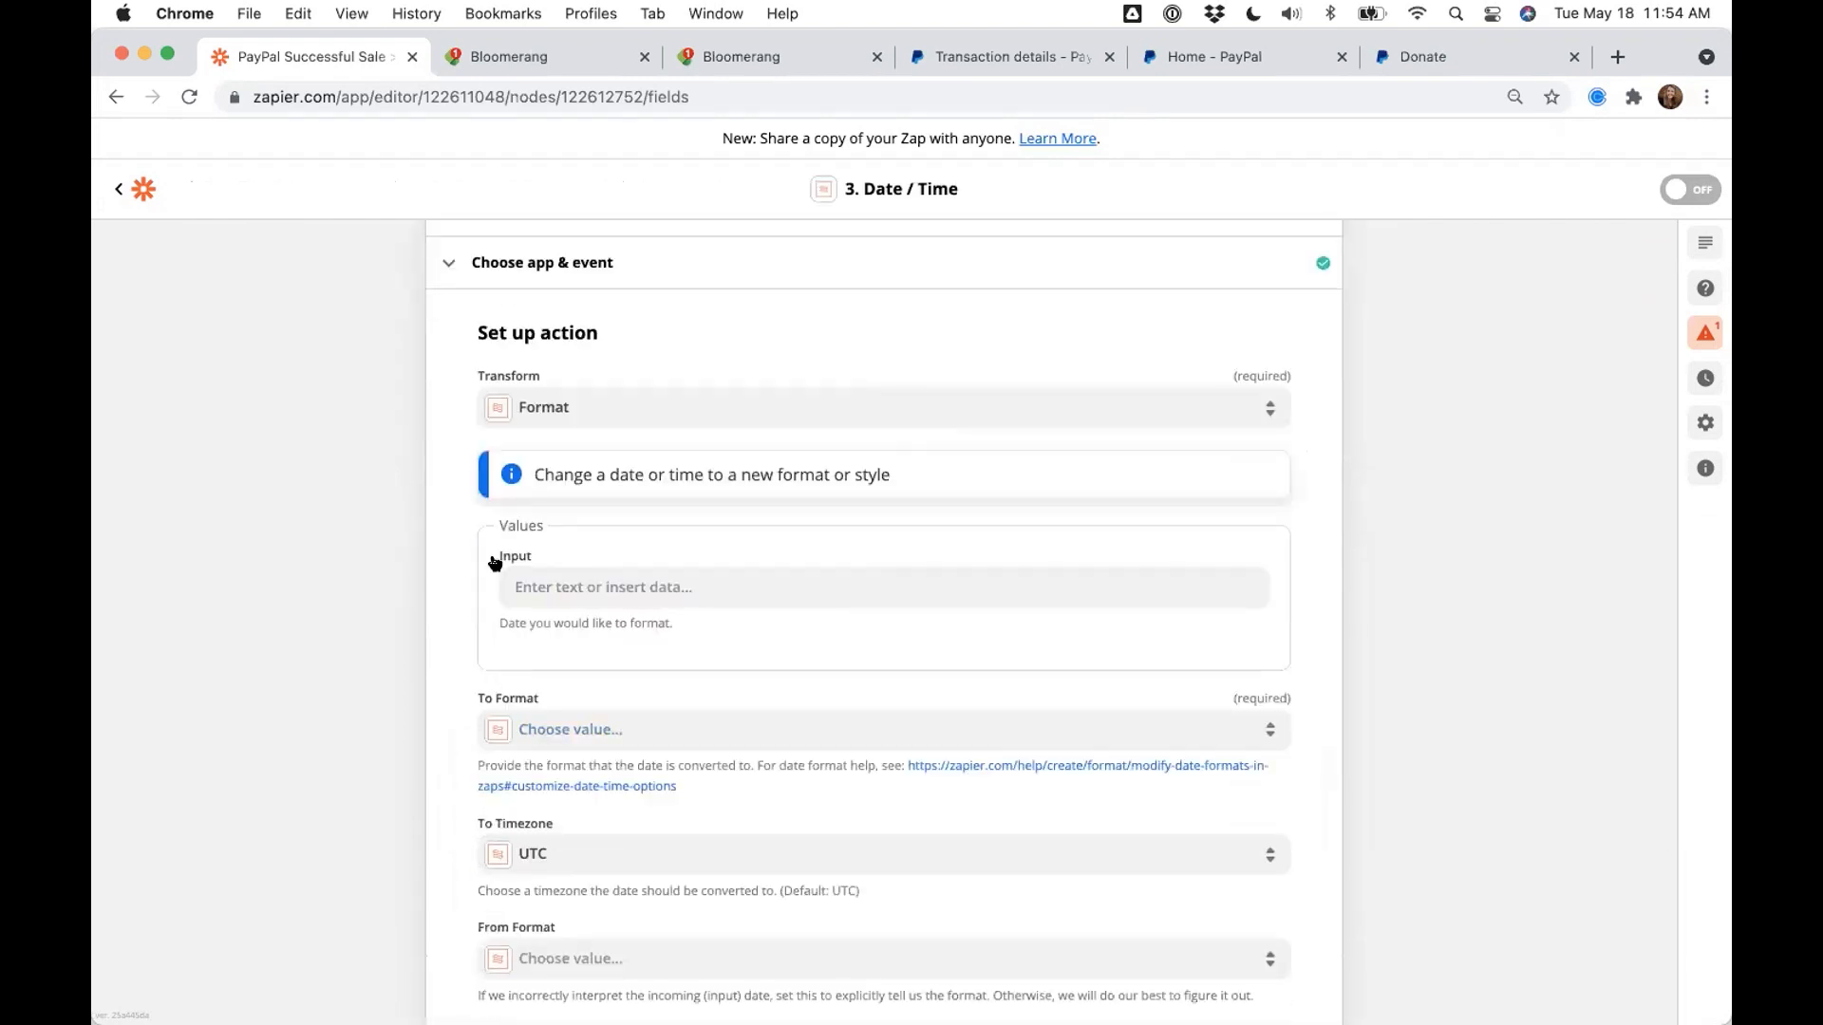
- Insert PayPal's Payment Date into the formatter's Input field
{"action": "left_click", "coordinate": [531, 602]}
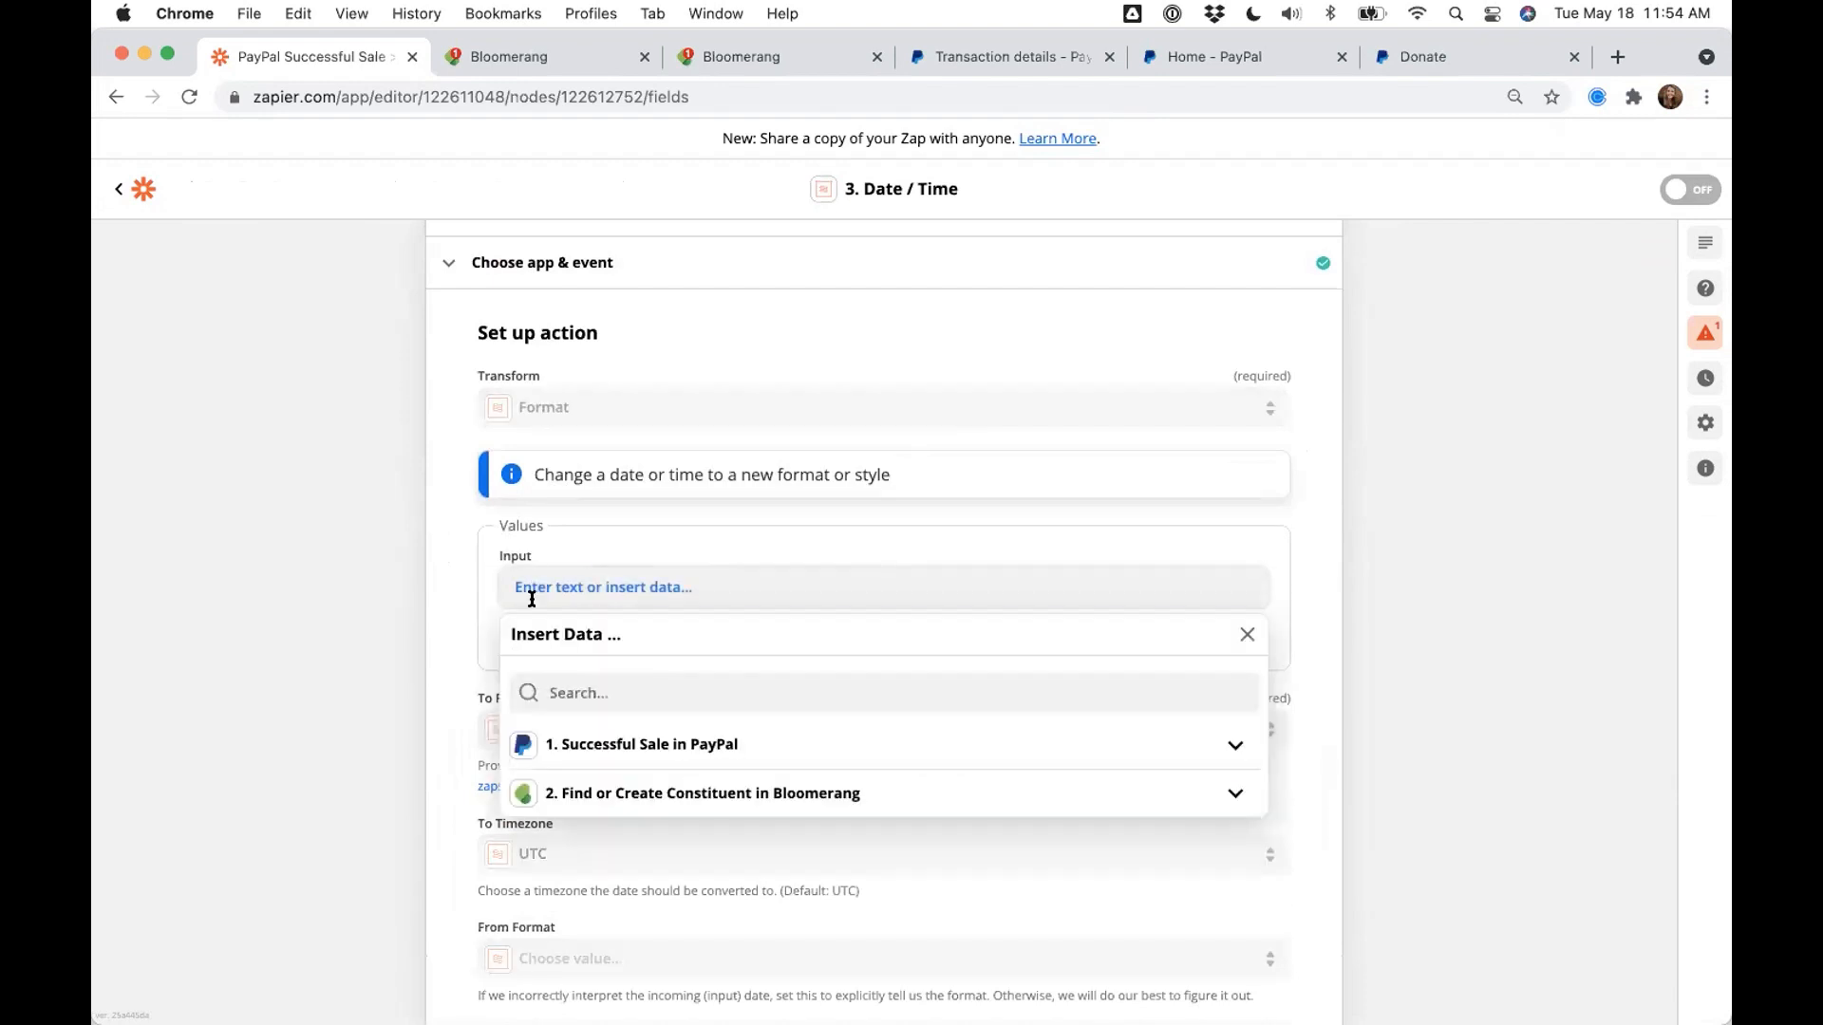
{"action": "left_click", "coordinate": [589, 742]}
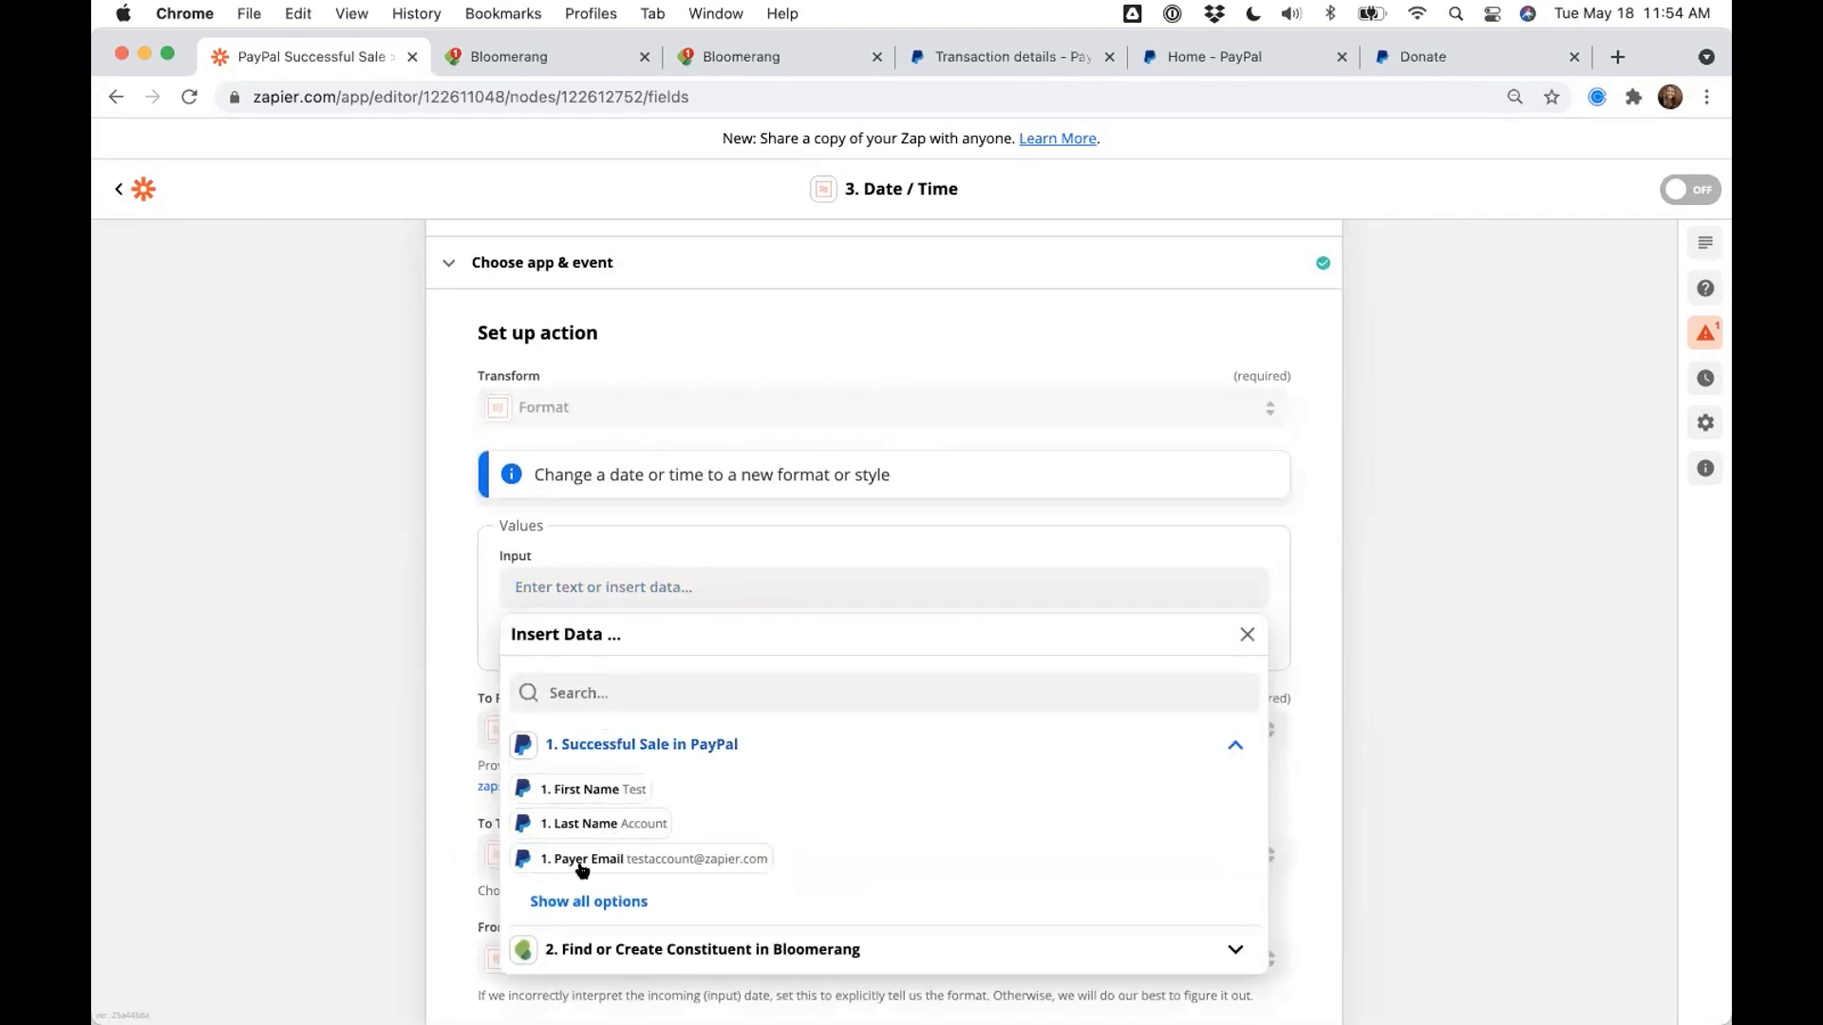
{"action": "left_click", "coordinate": [597, 899]}
{"action": "scroll", "coordinate": [622, 836], "scroll_direction": "down", "scroll_amount": 2}
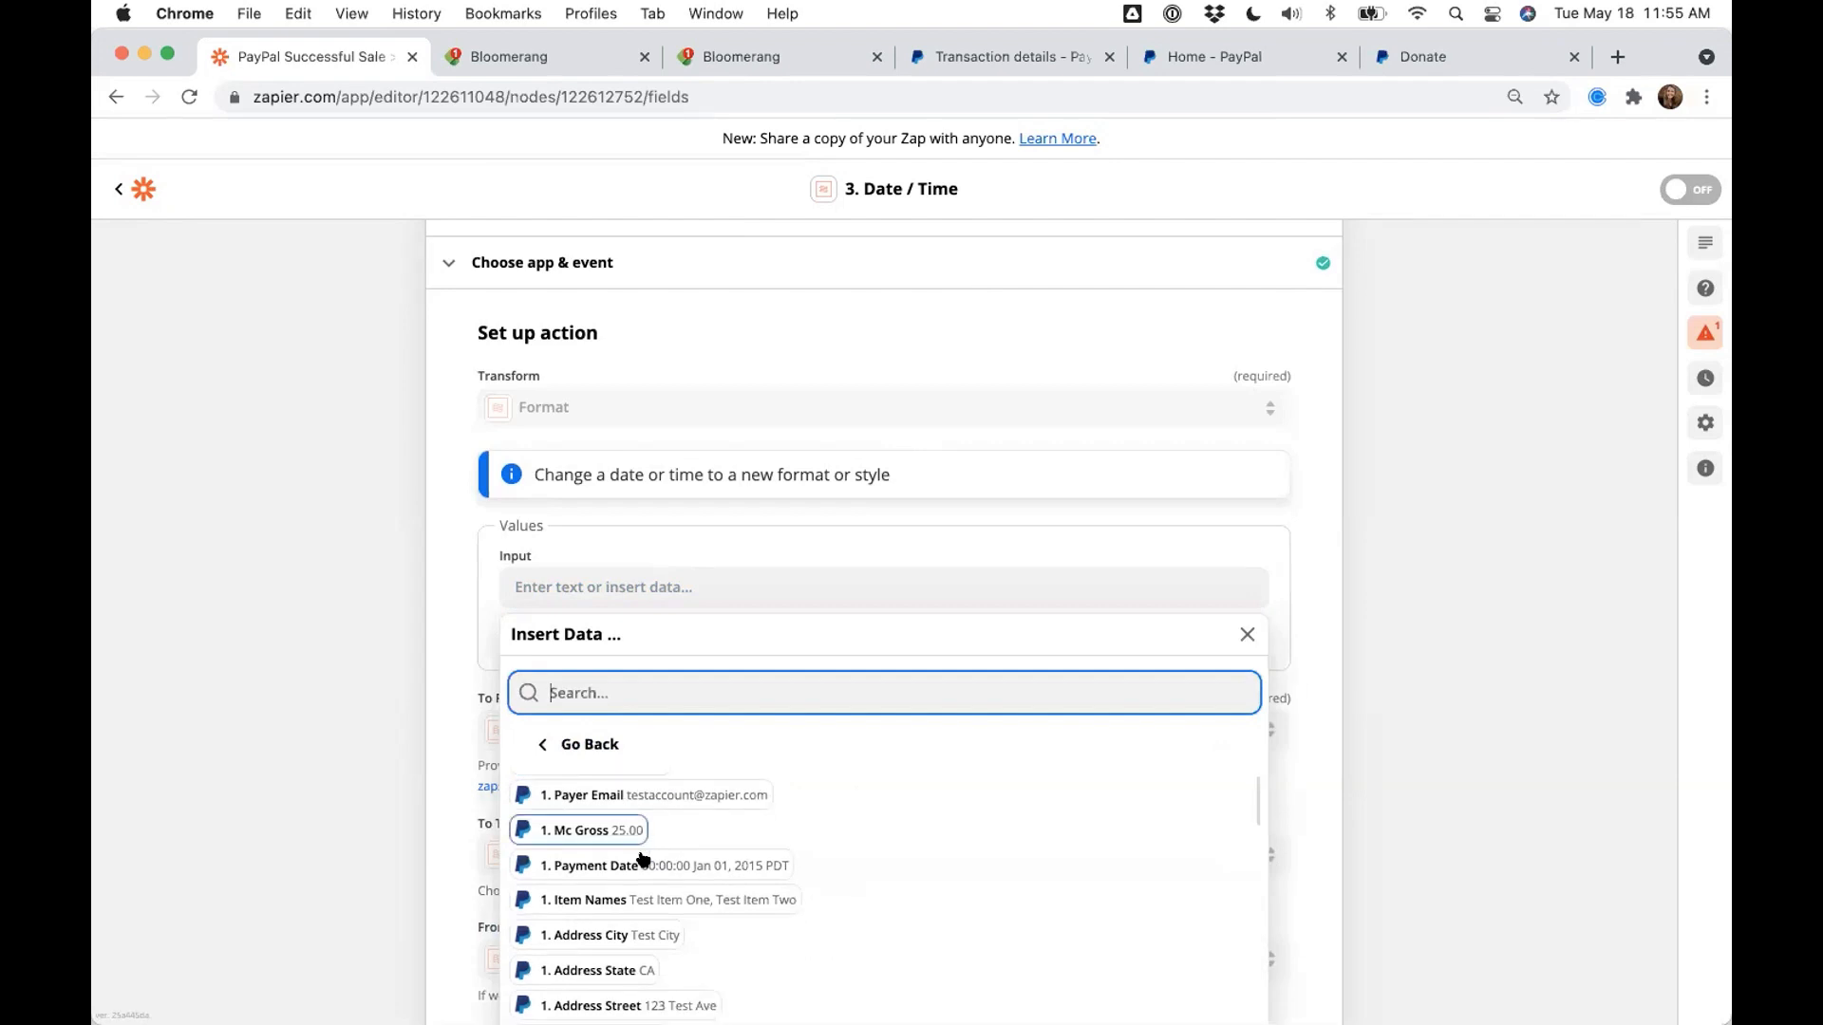
{"action": "left_click", "coordinate": [617, 864]}
{"action": "left_click", "coordinate": [357, 693]}
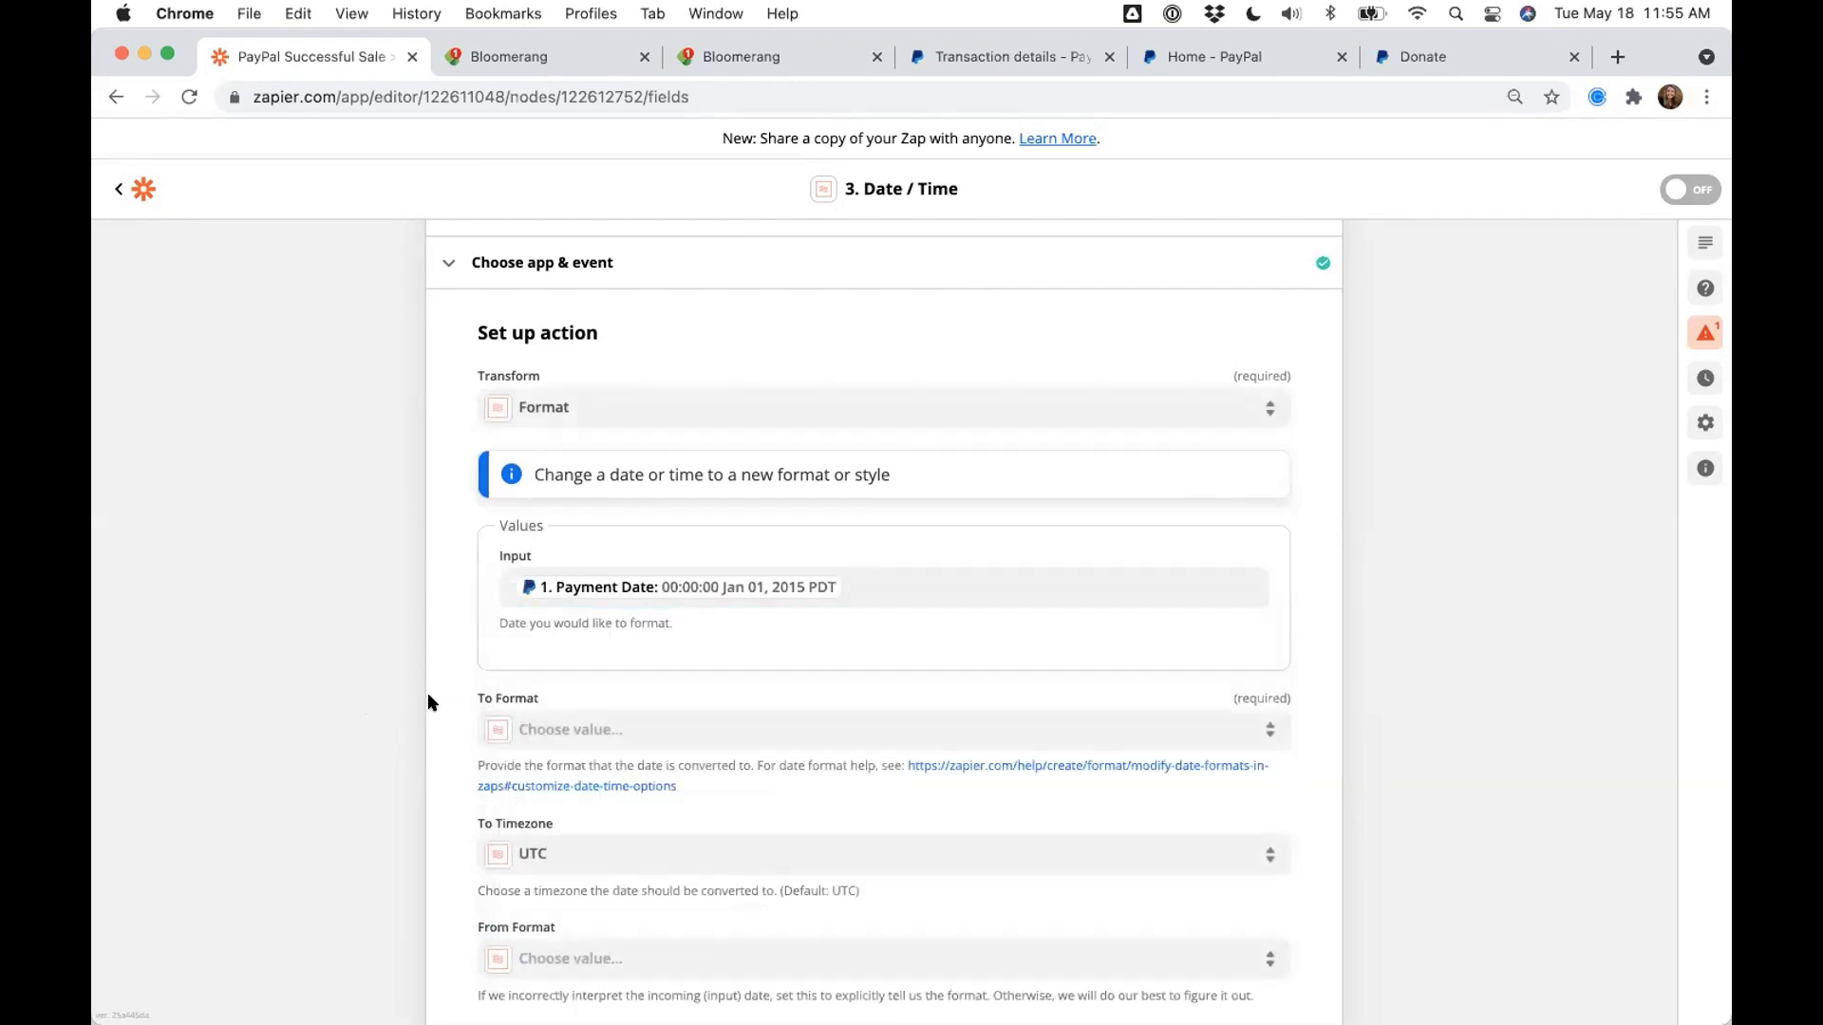
- Set To Format to YYYY-MM-DD, leave timezones at UTC, and continue
{"action": "scroll", "coordinate": [500, 645], "scroll_direction": "down", "scroll_amount": 1}
{"action": "left_click_drag", "start_coordinate": [471, 639], "coordinate": [553, 643]}
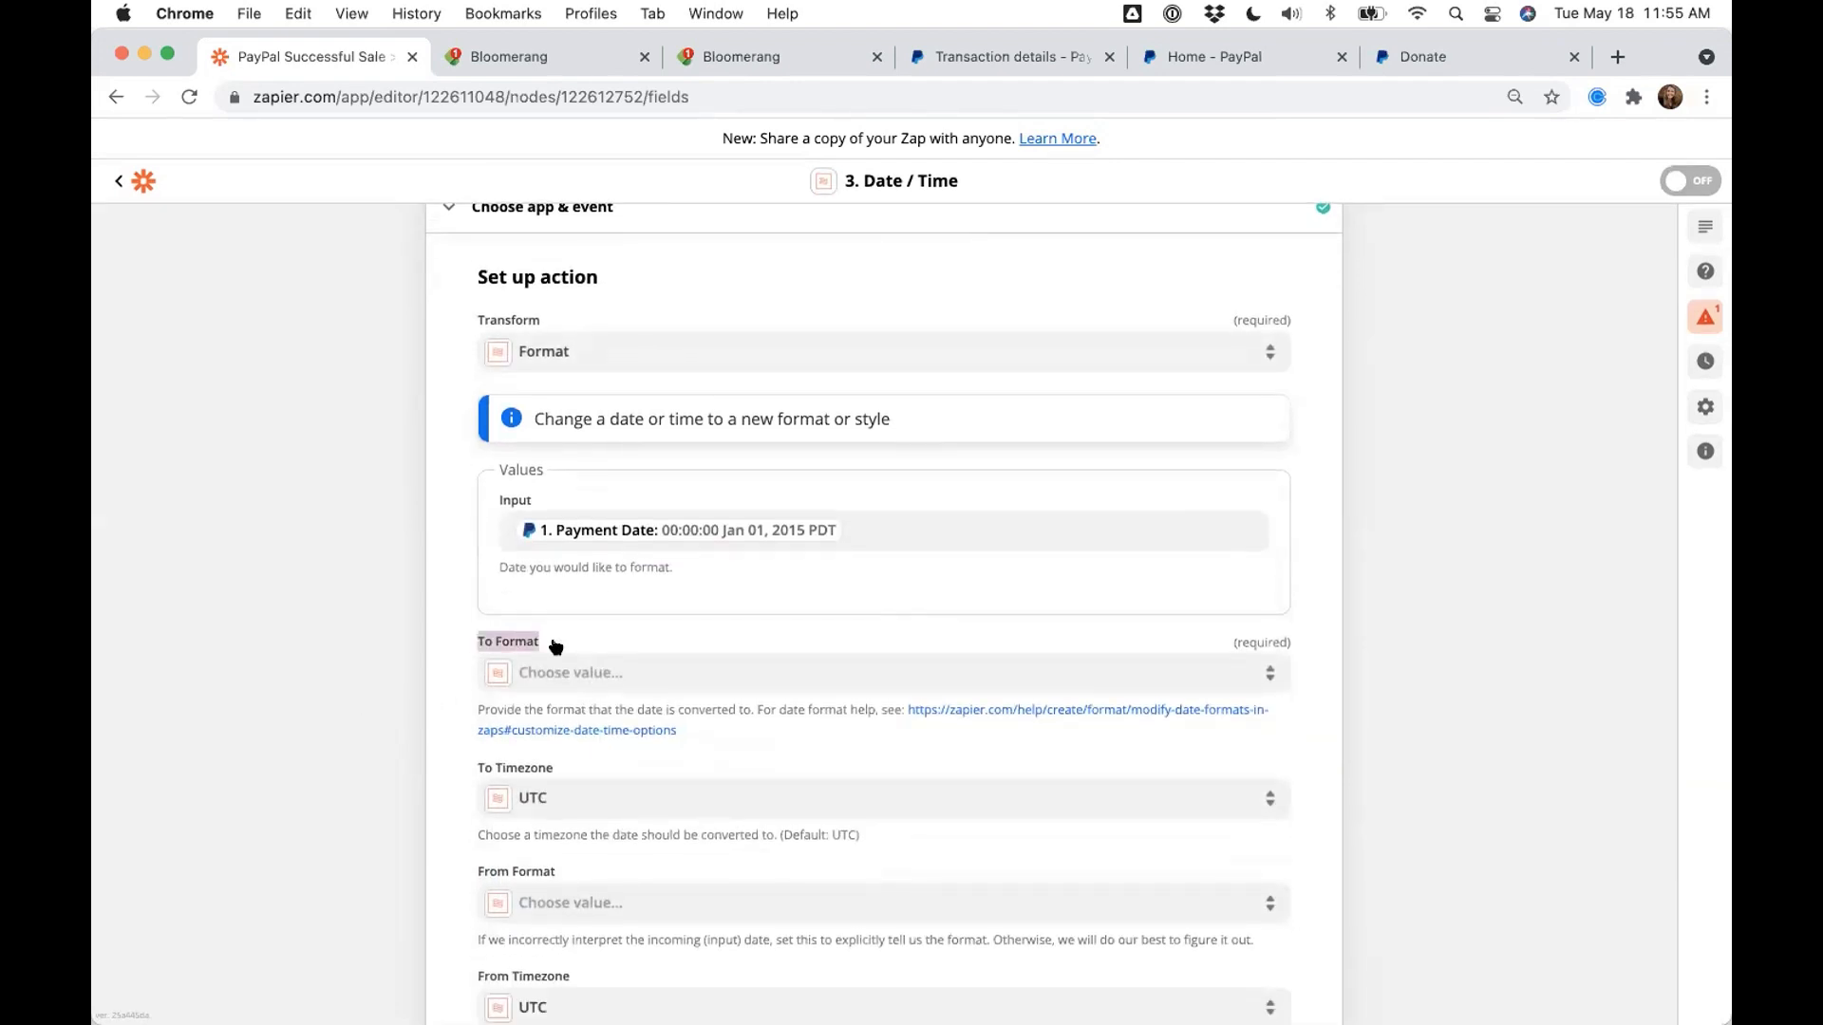
{"action": "scroll", "coordinate": [448, 708], "scroll_direction": "up", "scroll_amount": 3}
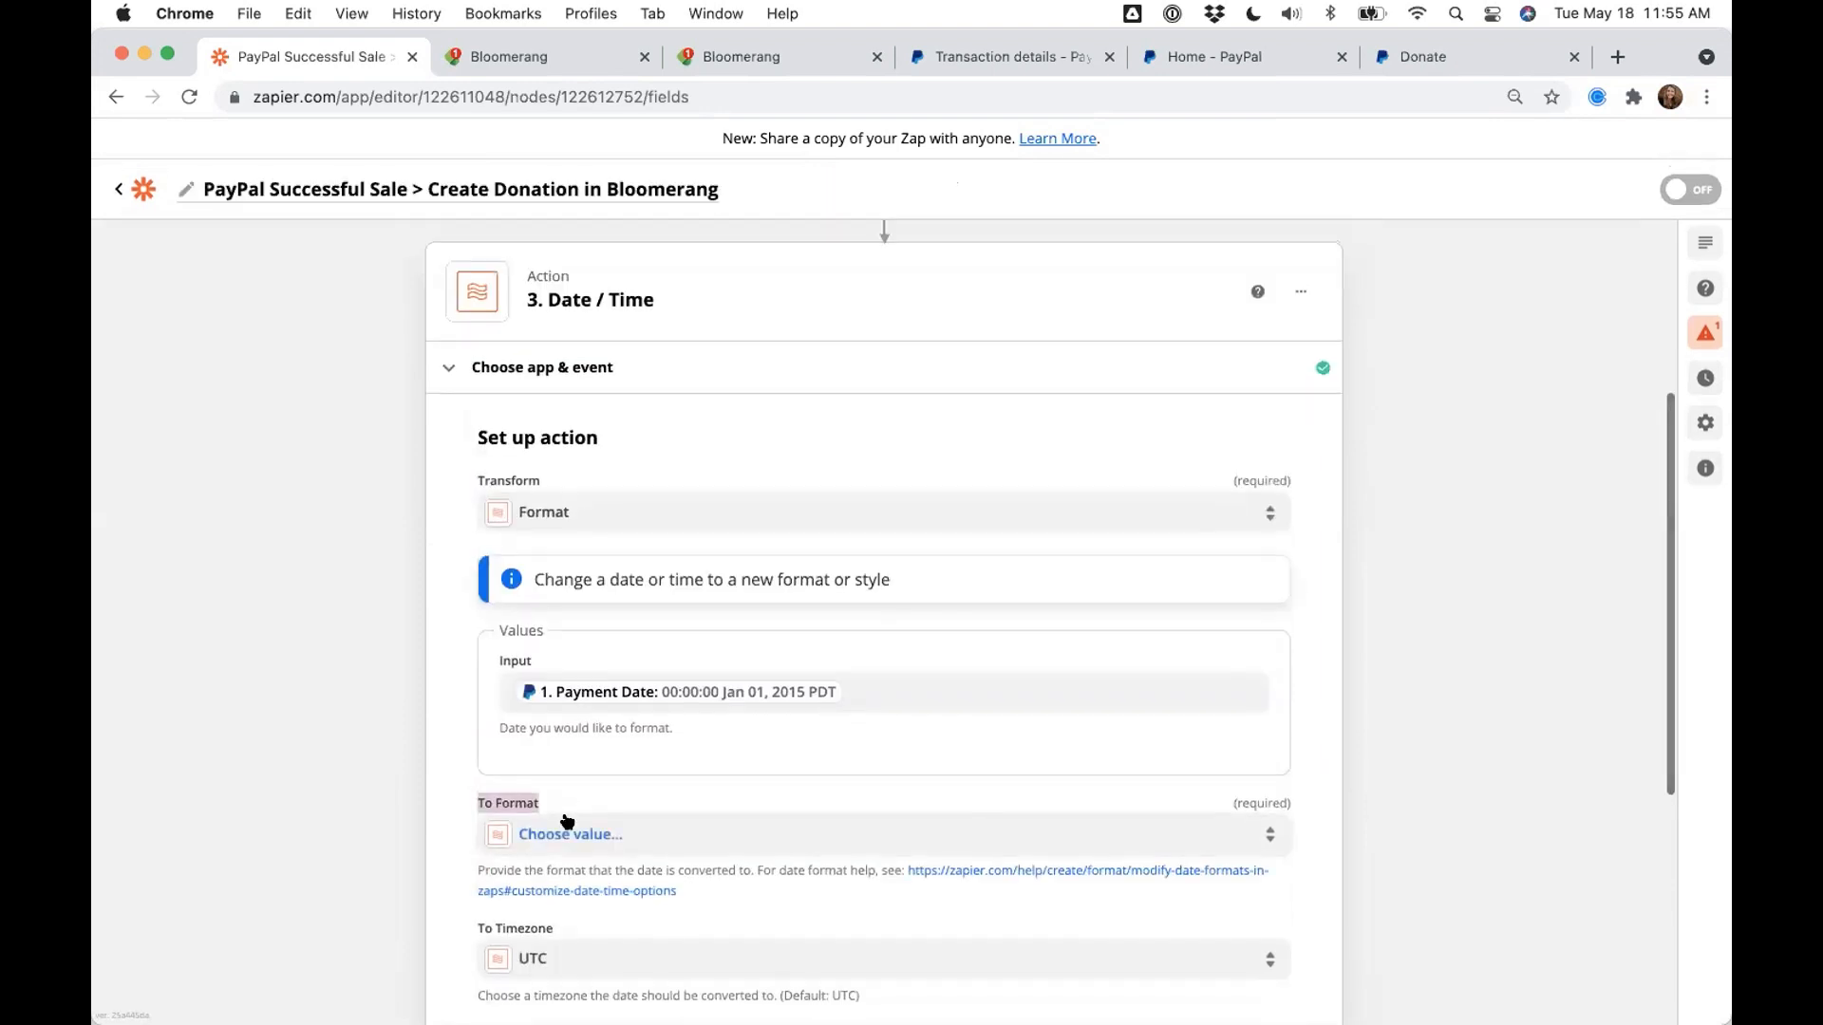
{"action": "left_click", "coordinate": [570, 834]}
{"action": "scroll", "coordinate": [446, 892], "scroll_direction": "down", "scroll_amount": 3}
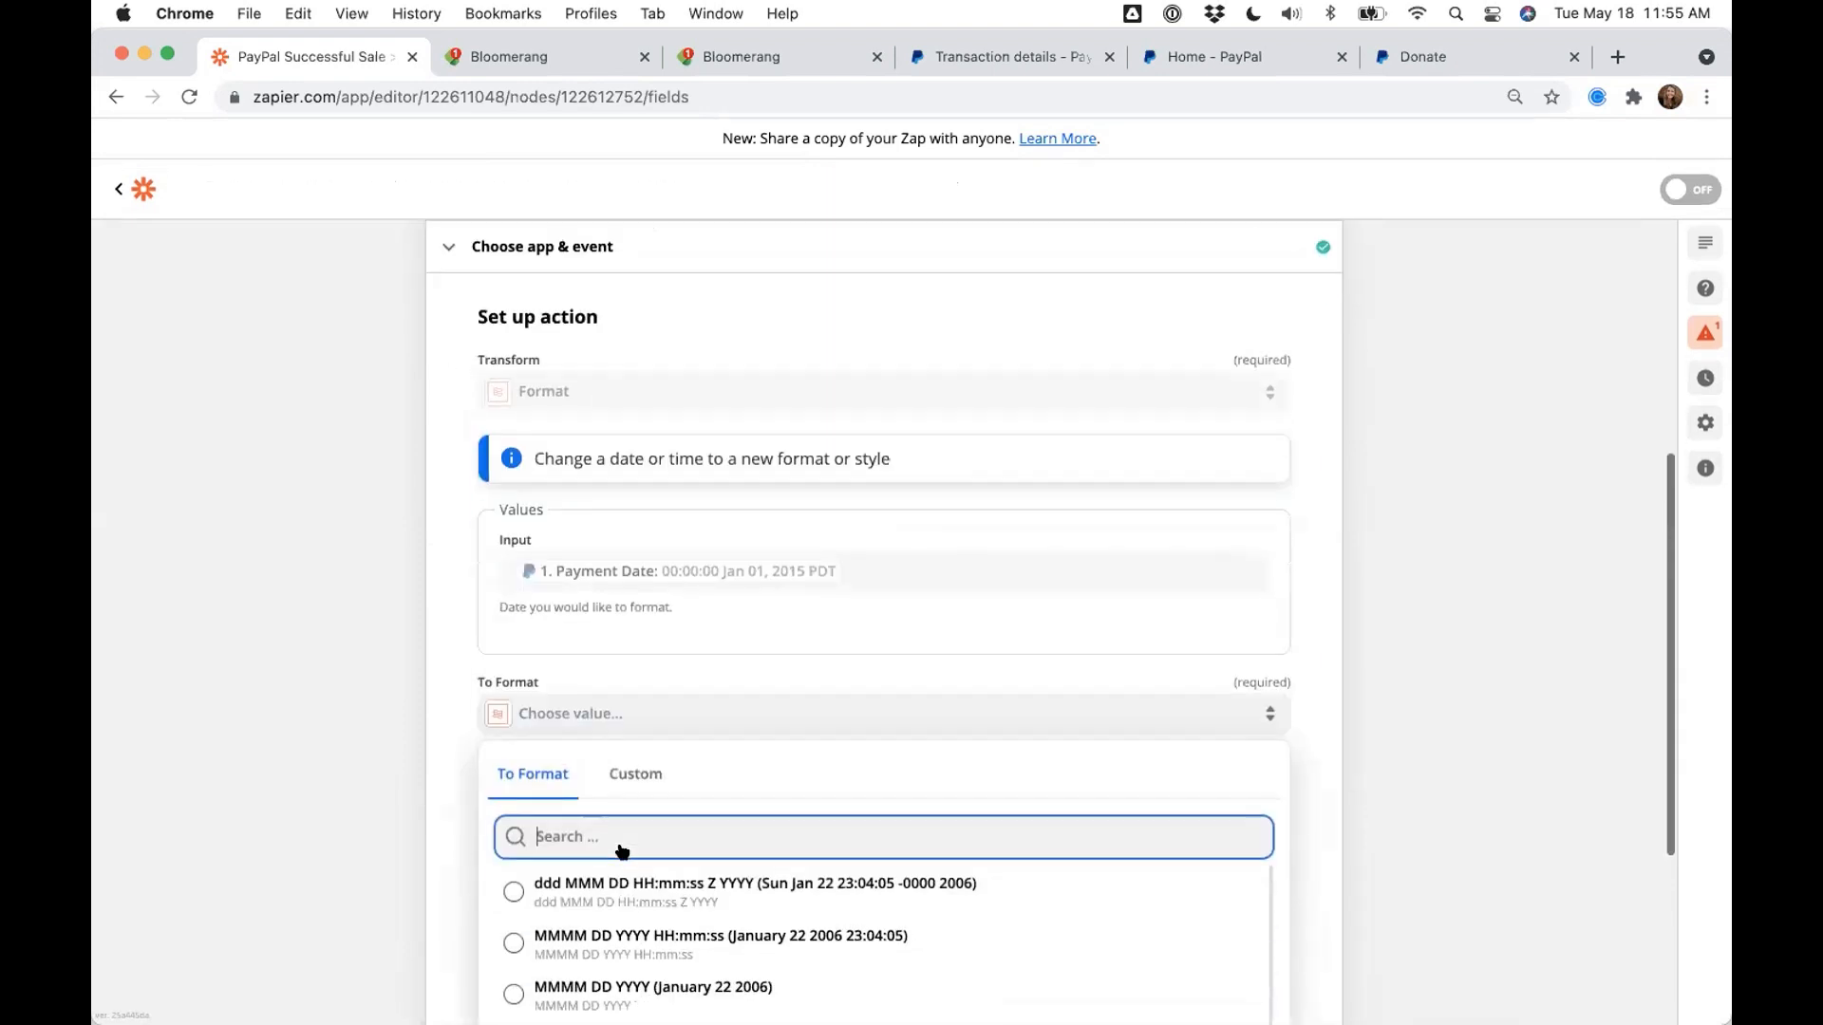
{"action": "scroll", "coordinate": [619, 881], "scroll_direction": "down", "scroll_amount": 1}
{"action": "scroll", "coordinate": [619, 881], "scroll_direction": "down", "scroll_amount": 5}
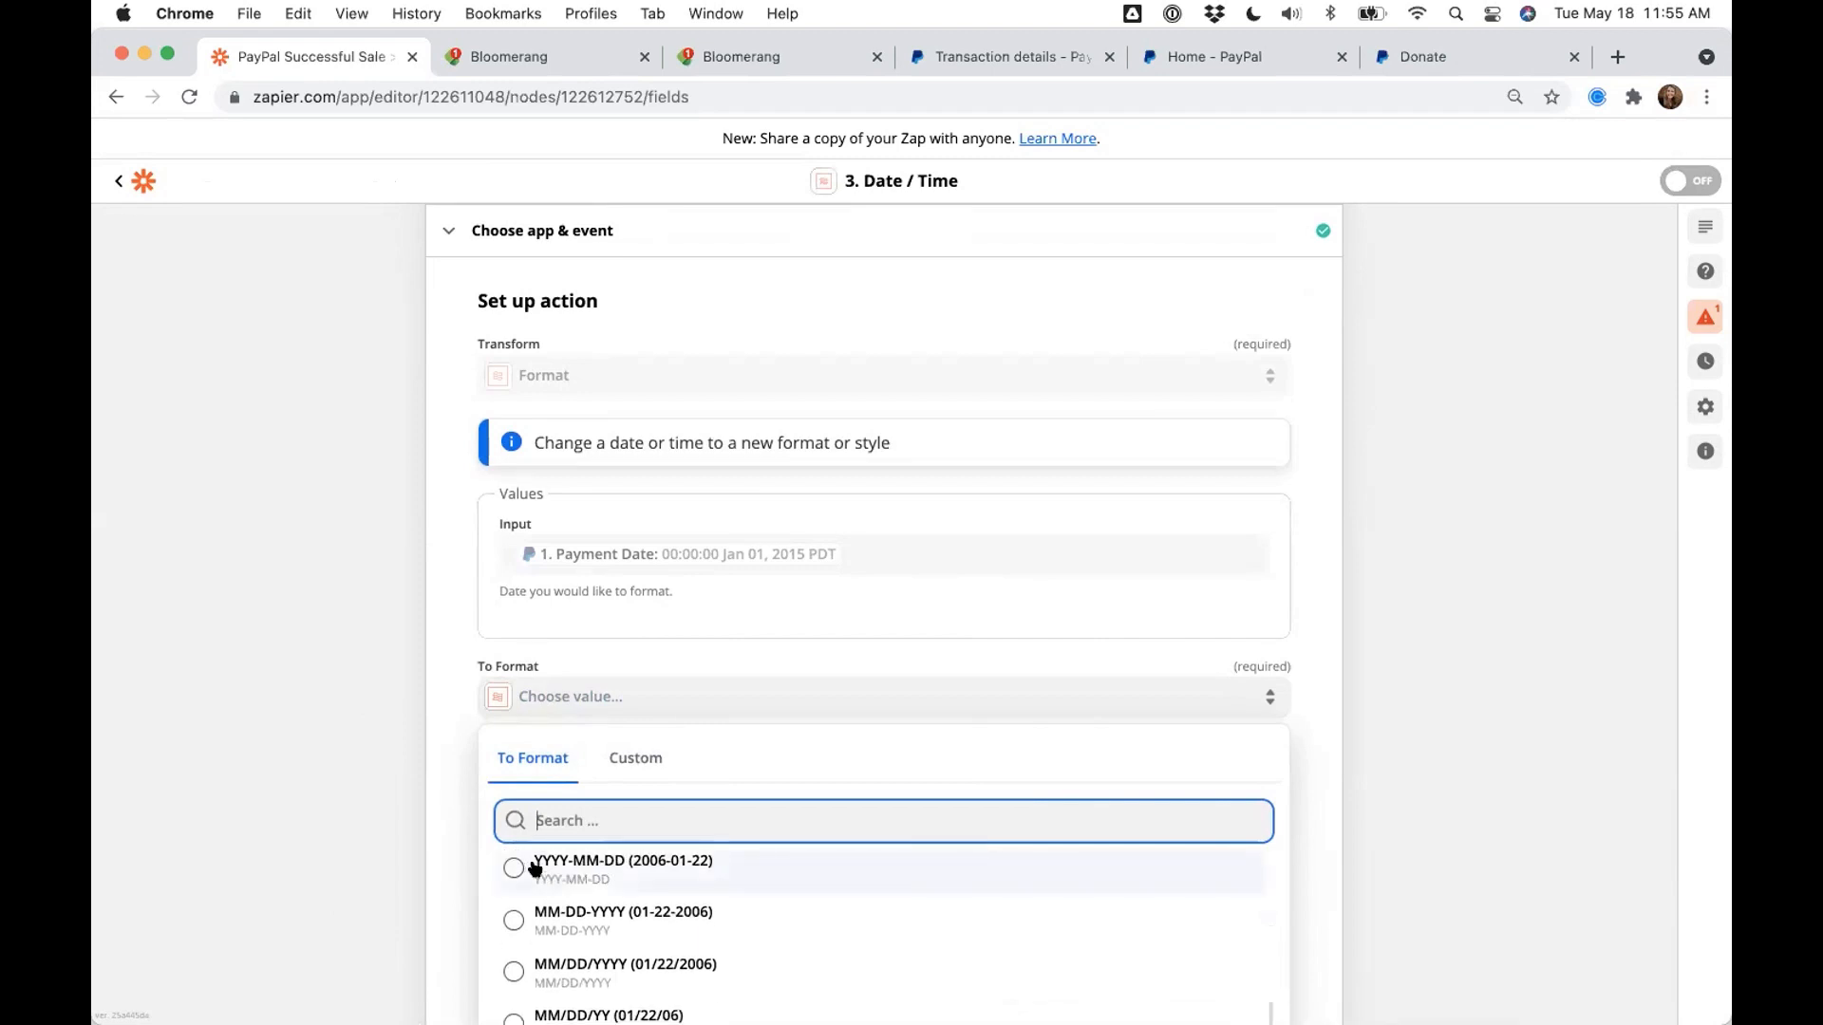
{"action": "left_click", "coordinate": [636, 875]}
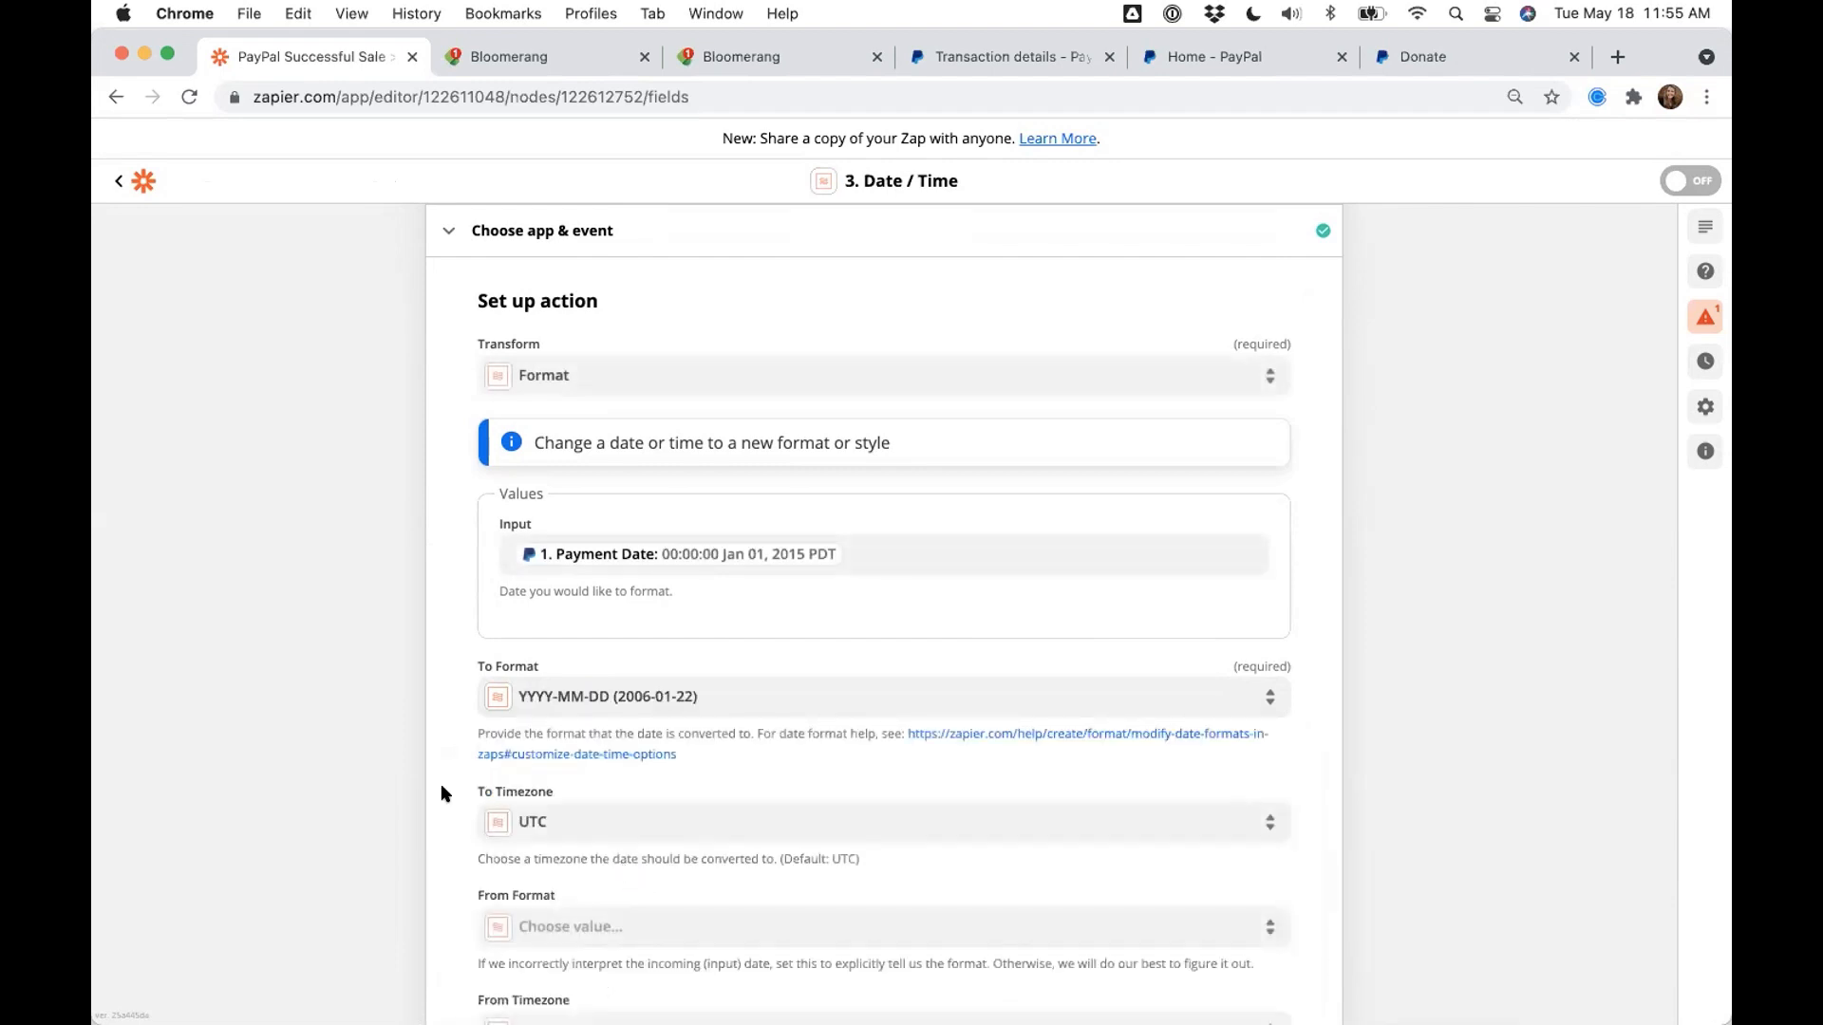
{"action": "scroll", "coordinate": [410, 771], "scroll_direction": "down", "scroll_amount": 5}
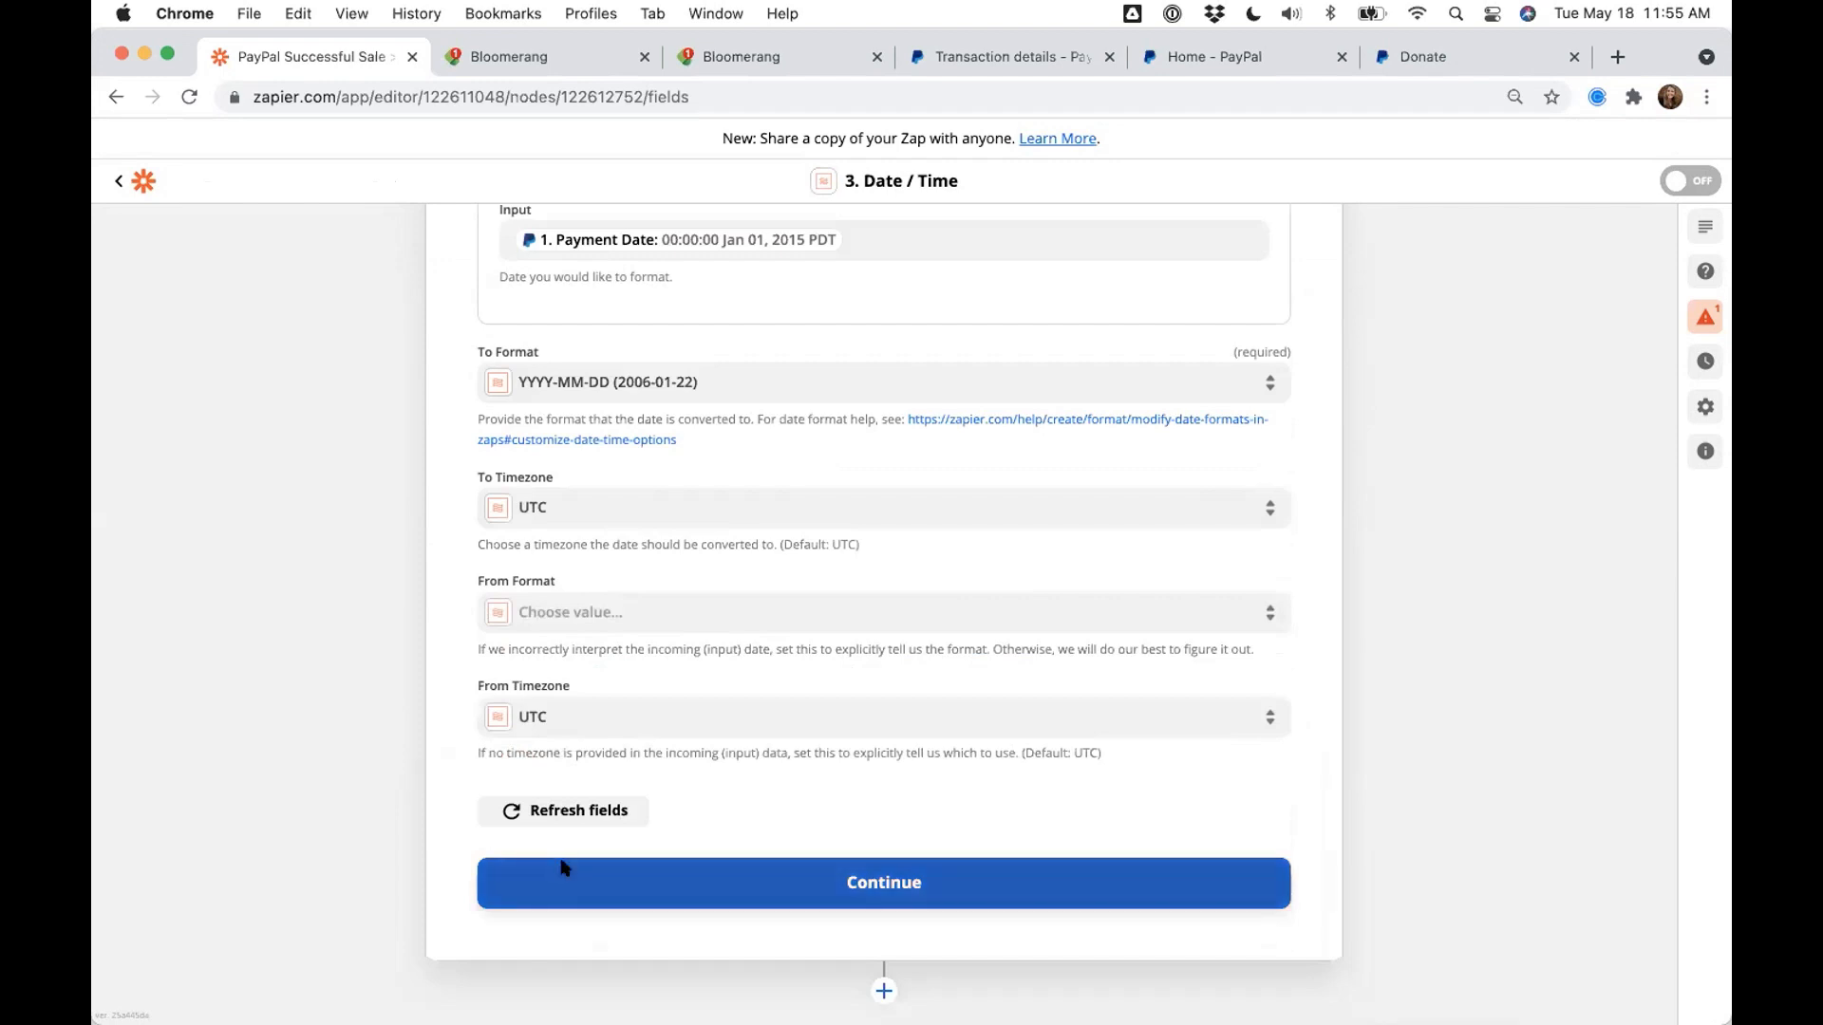
{"action": "left_click", "coordinate": [561, 864]}
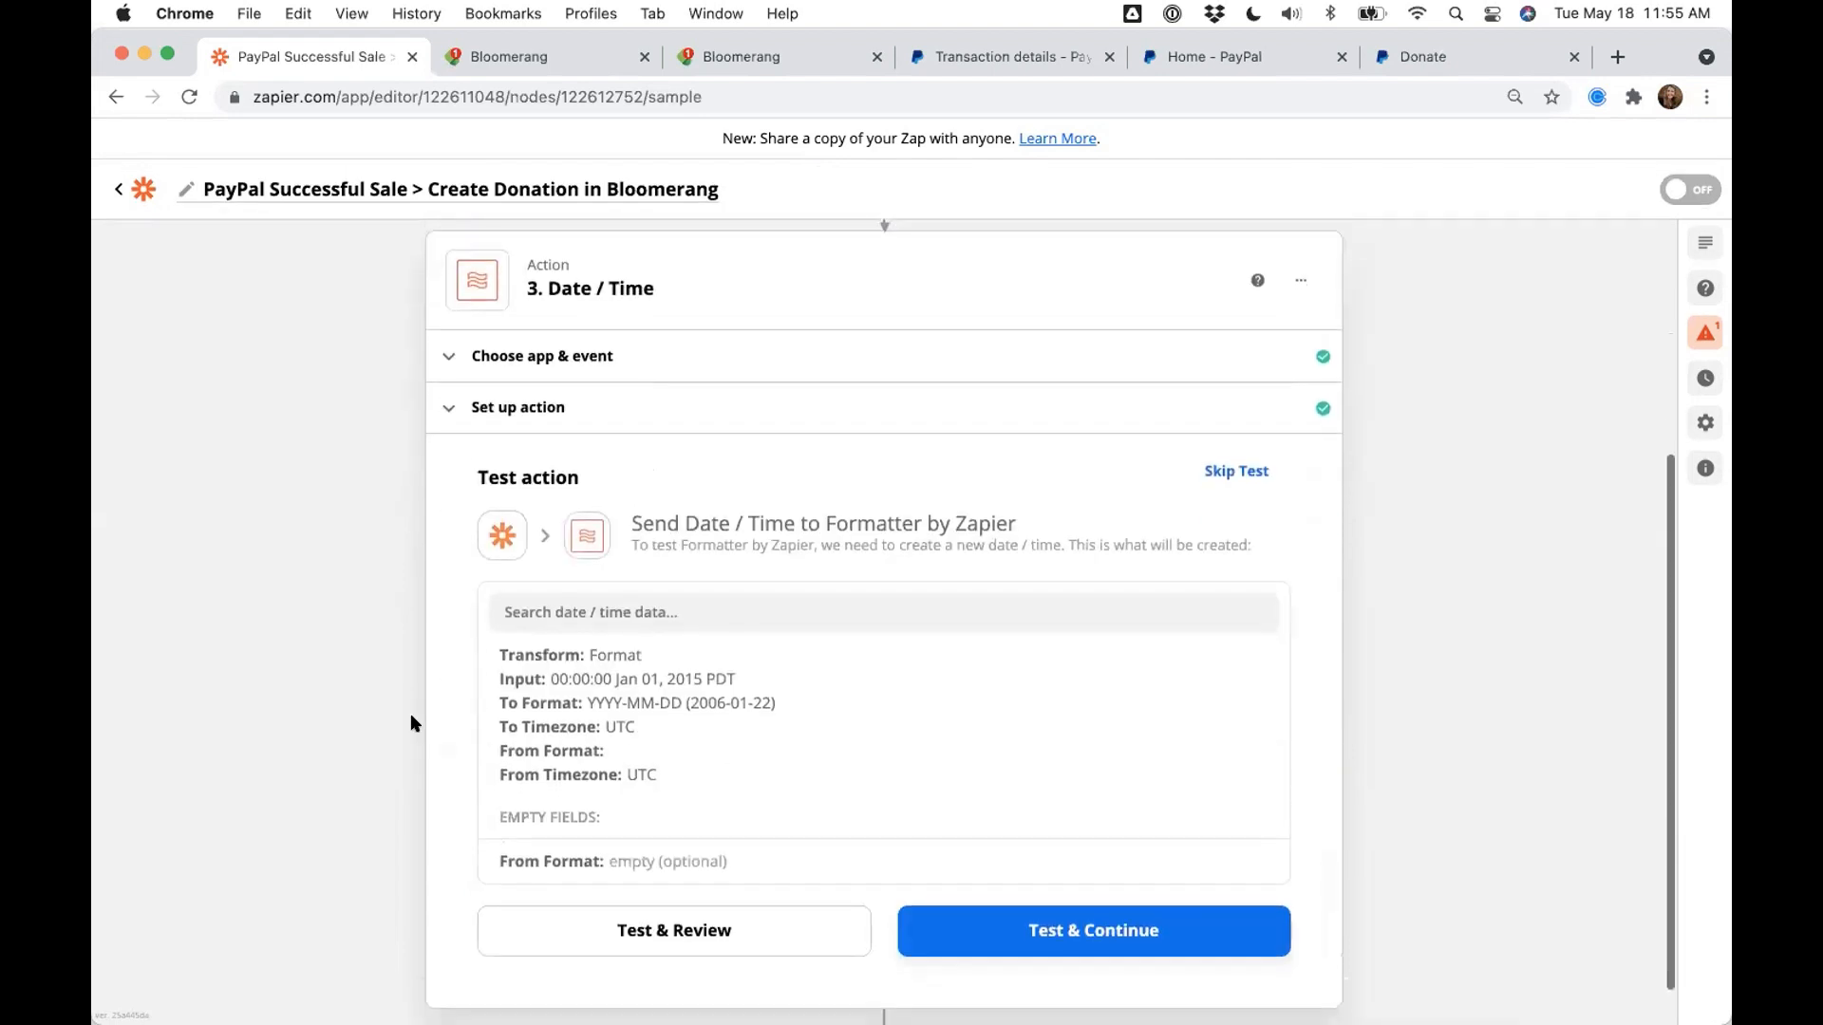
- Test the Date / Time step, confirm it outputs 2015-01-01, and close it
{"action": "left_click", "coordinate": [645, 926]}
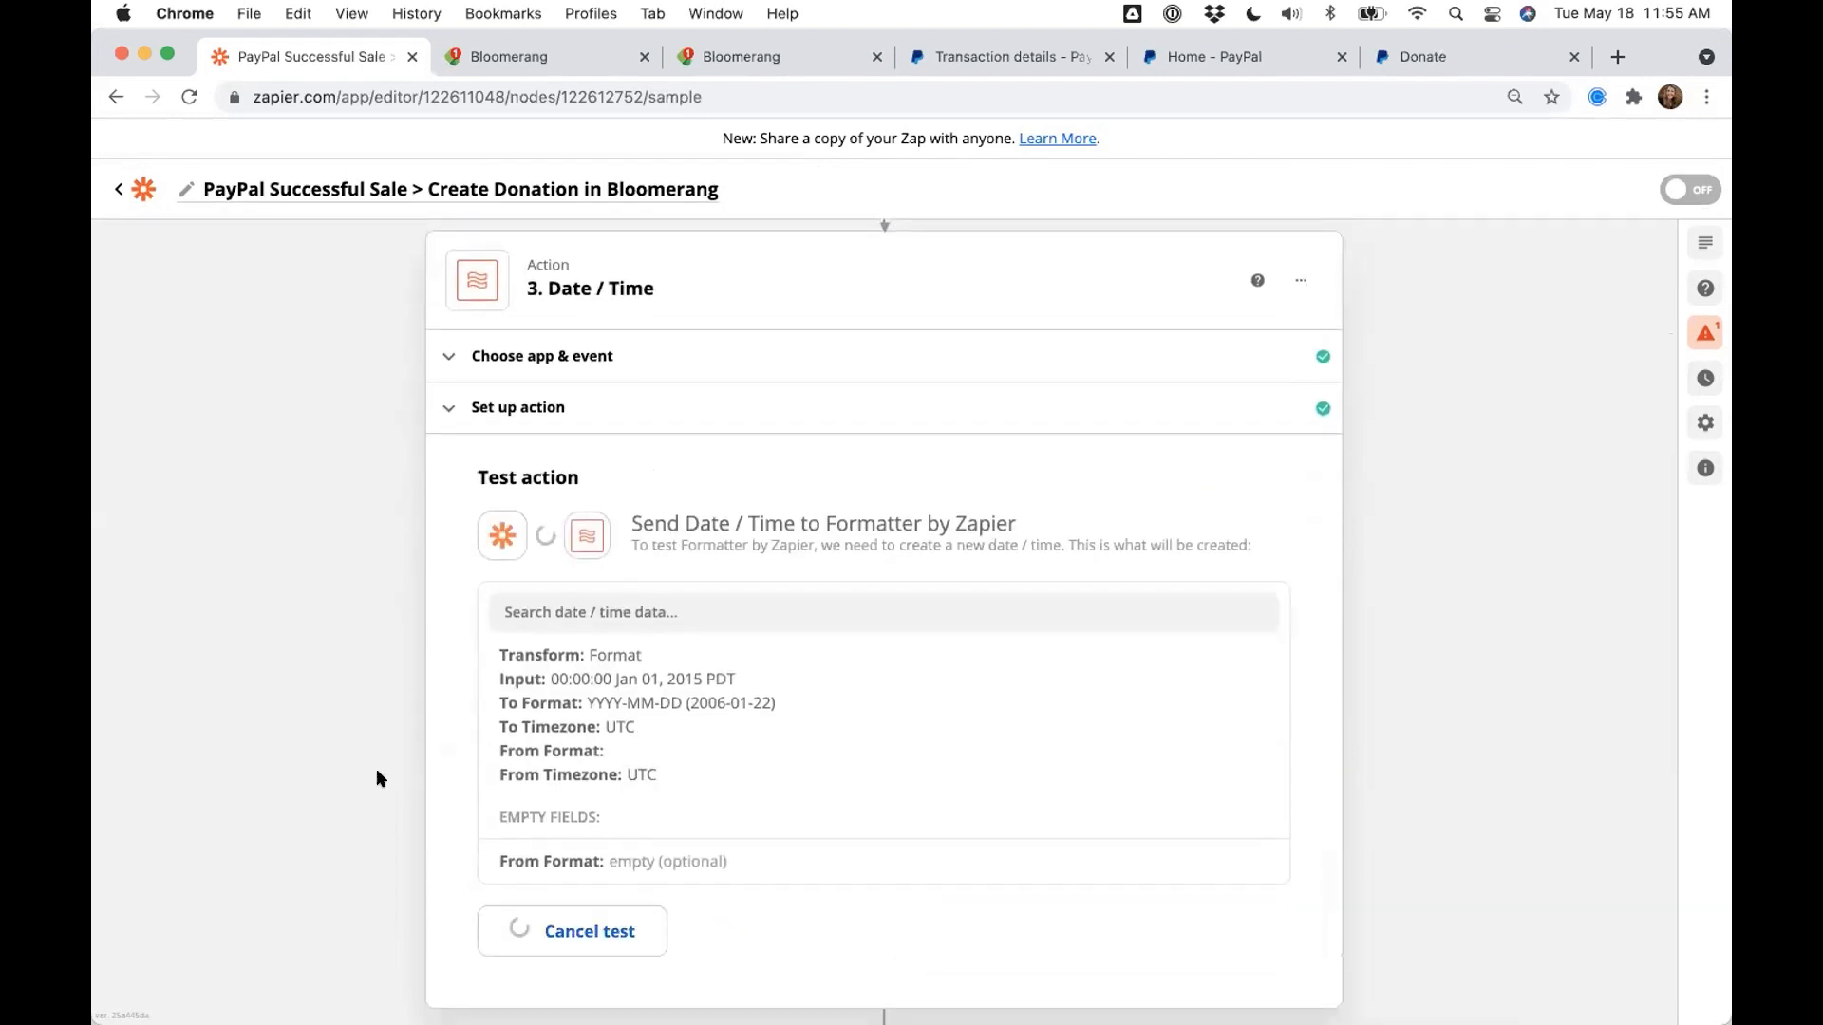
{"action": "left_click_drag", "start_coordinate": [650, 760], "coordinate": [557, 760]}
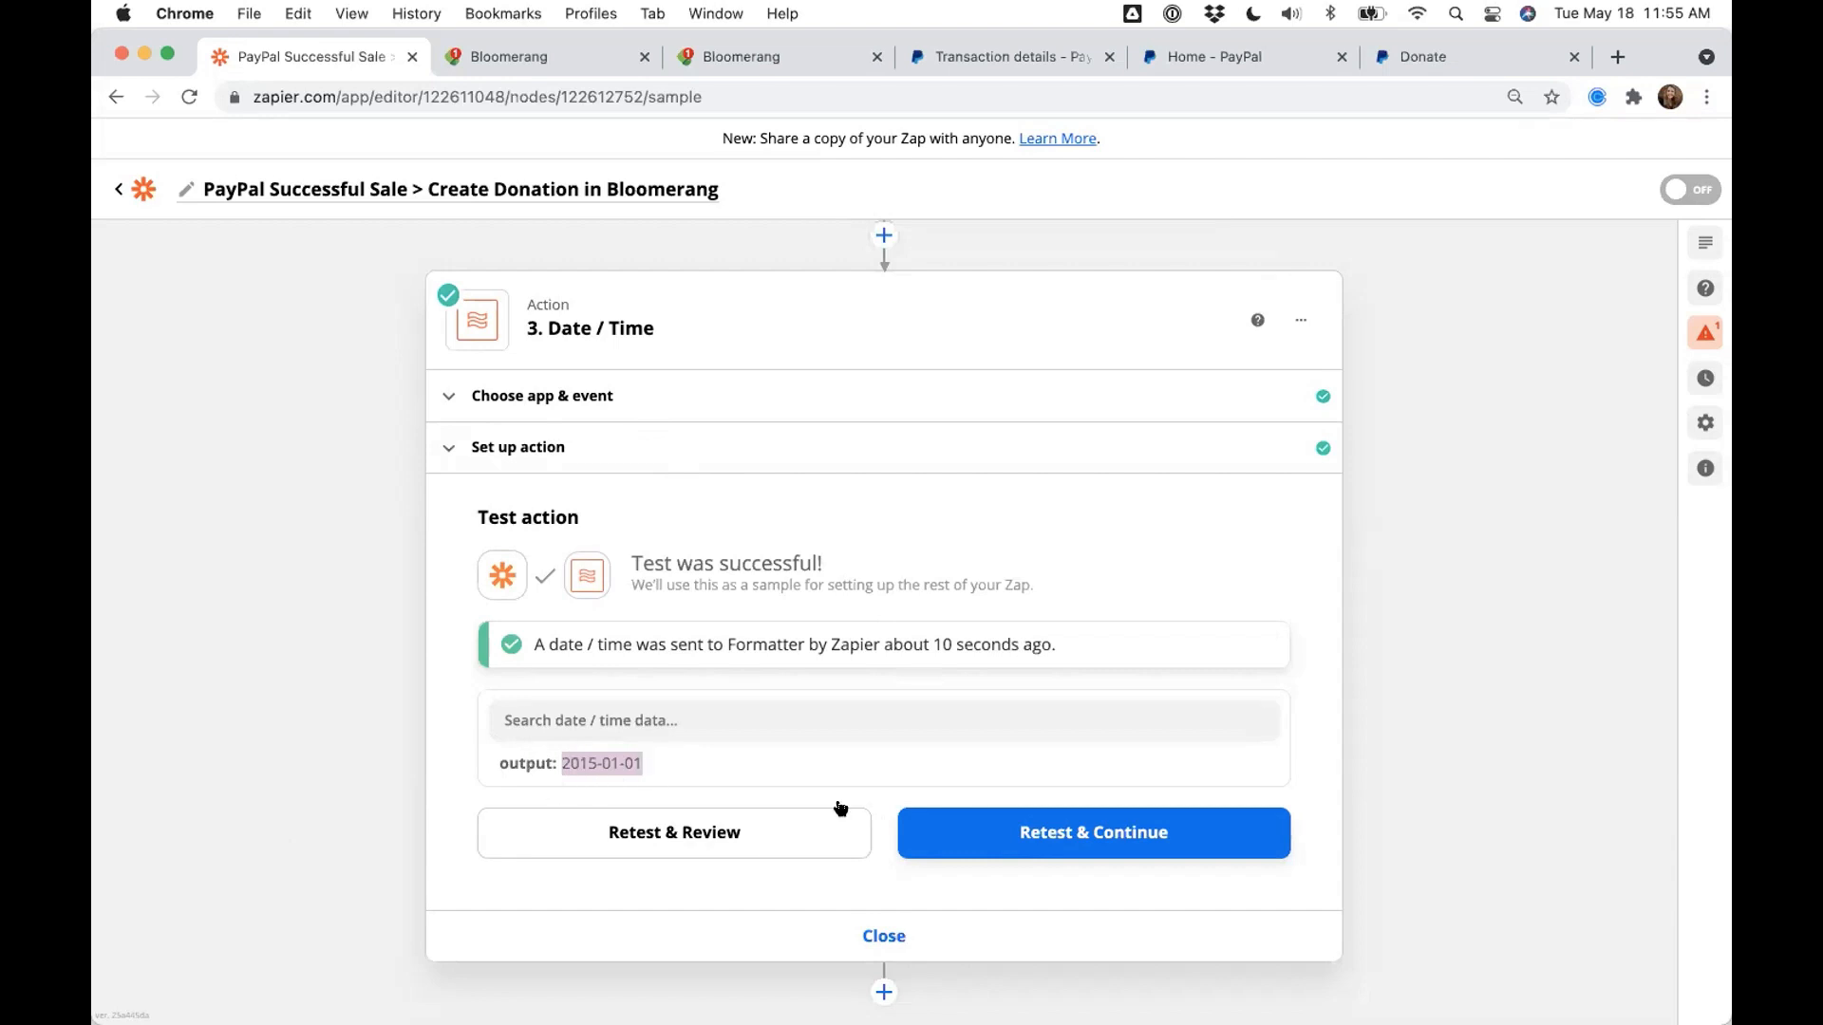
{"action": "left_click", "coordinate": [875, 934]}
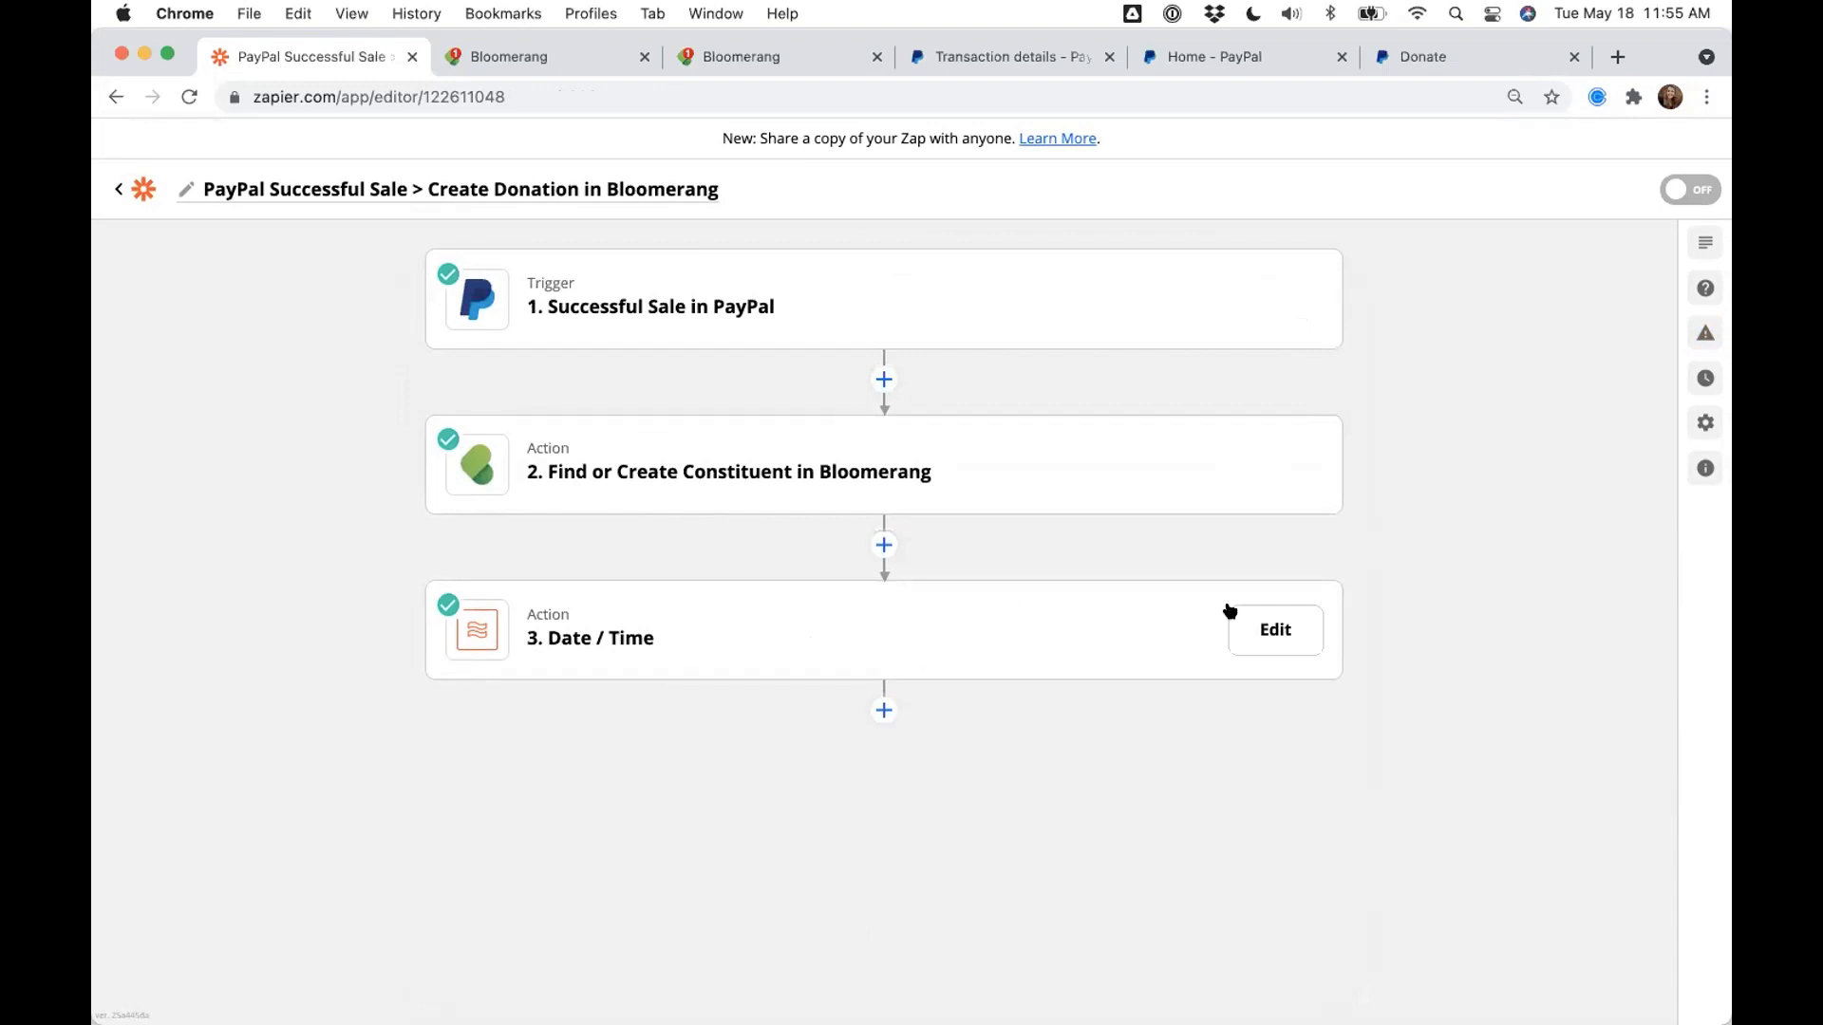
- Retitle step 3 'Convert Payment Date to YYYY-MM-DD', removing a stray extra D
{"action": "left_click", "coordinate": [1309, 627]}
{"action": "left_click", "coordinate": [1301, 630]}
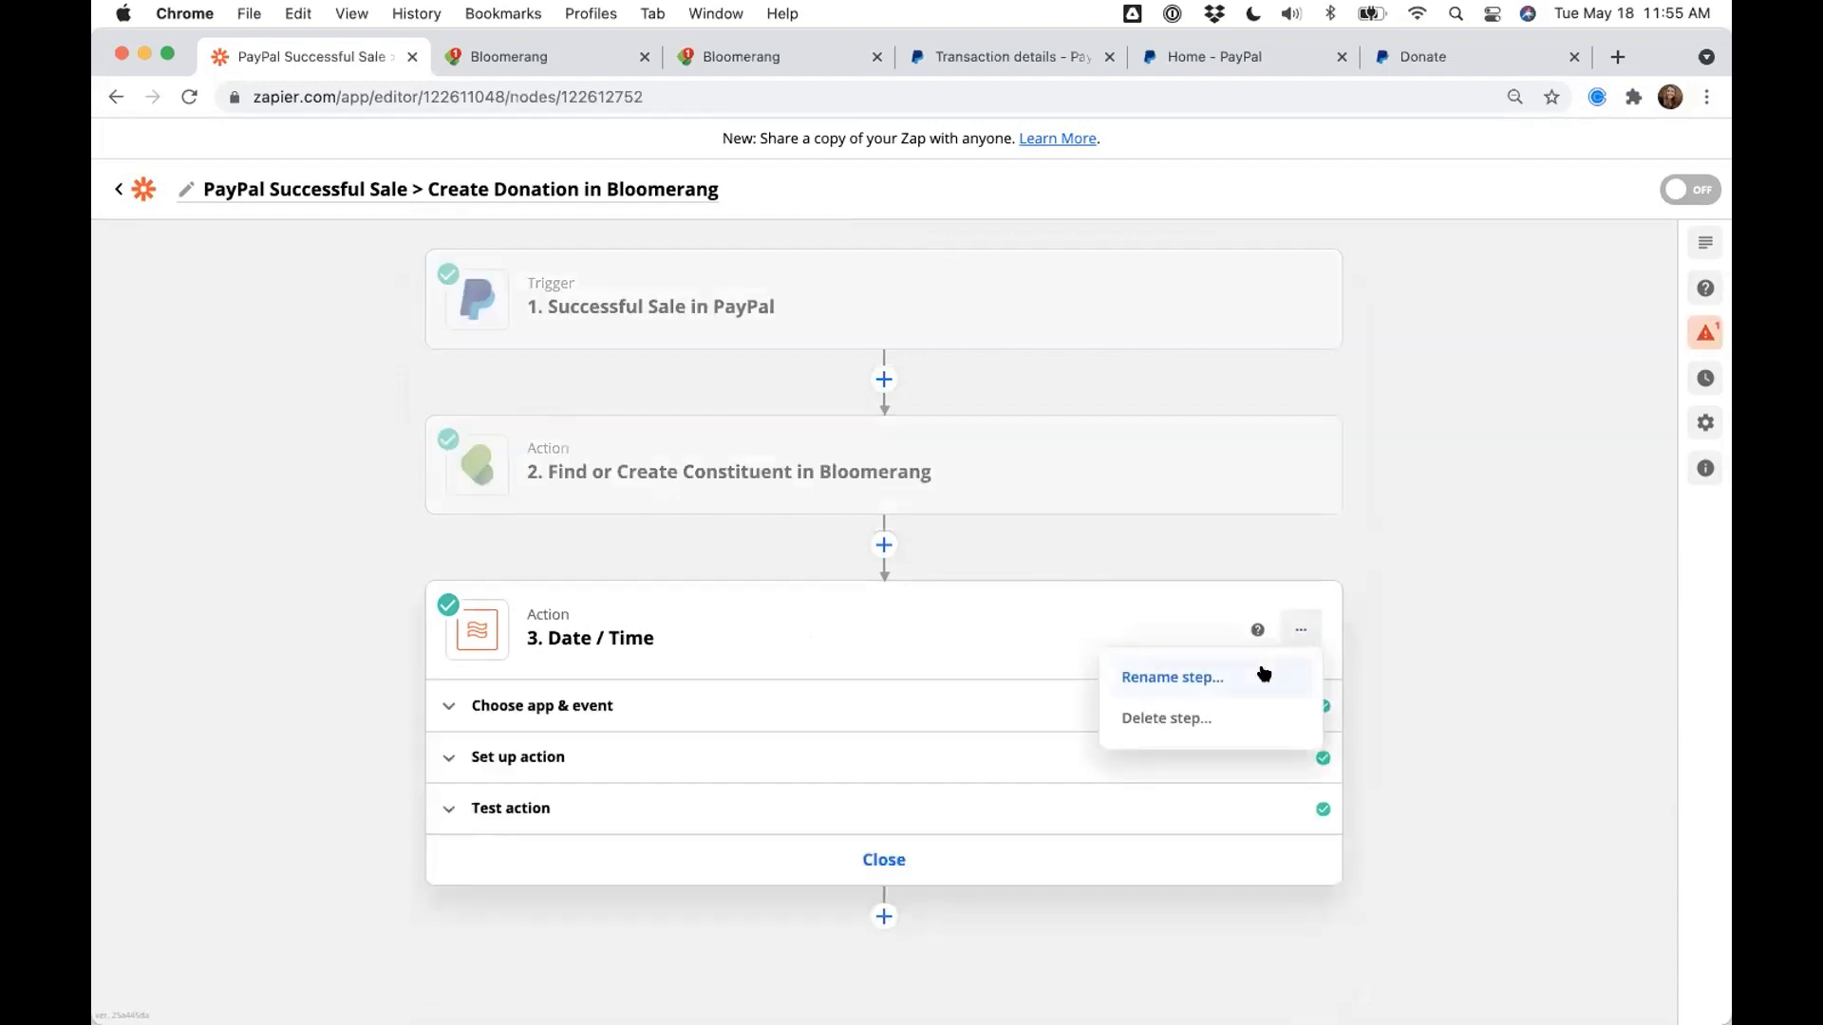
{"action": "left_click", "coordinate": [1182, 679]}
{"action": "type", "text": "C"}
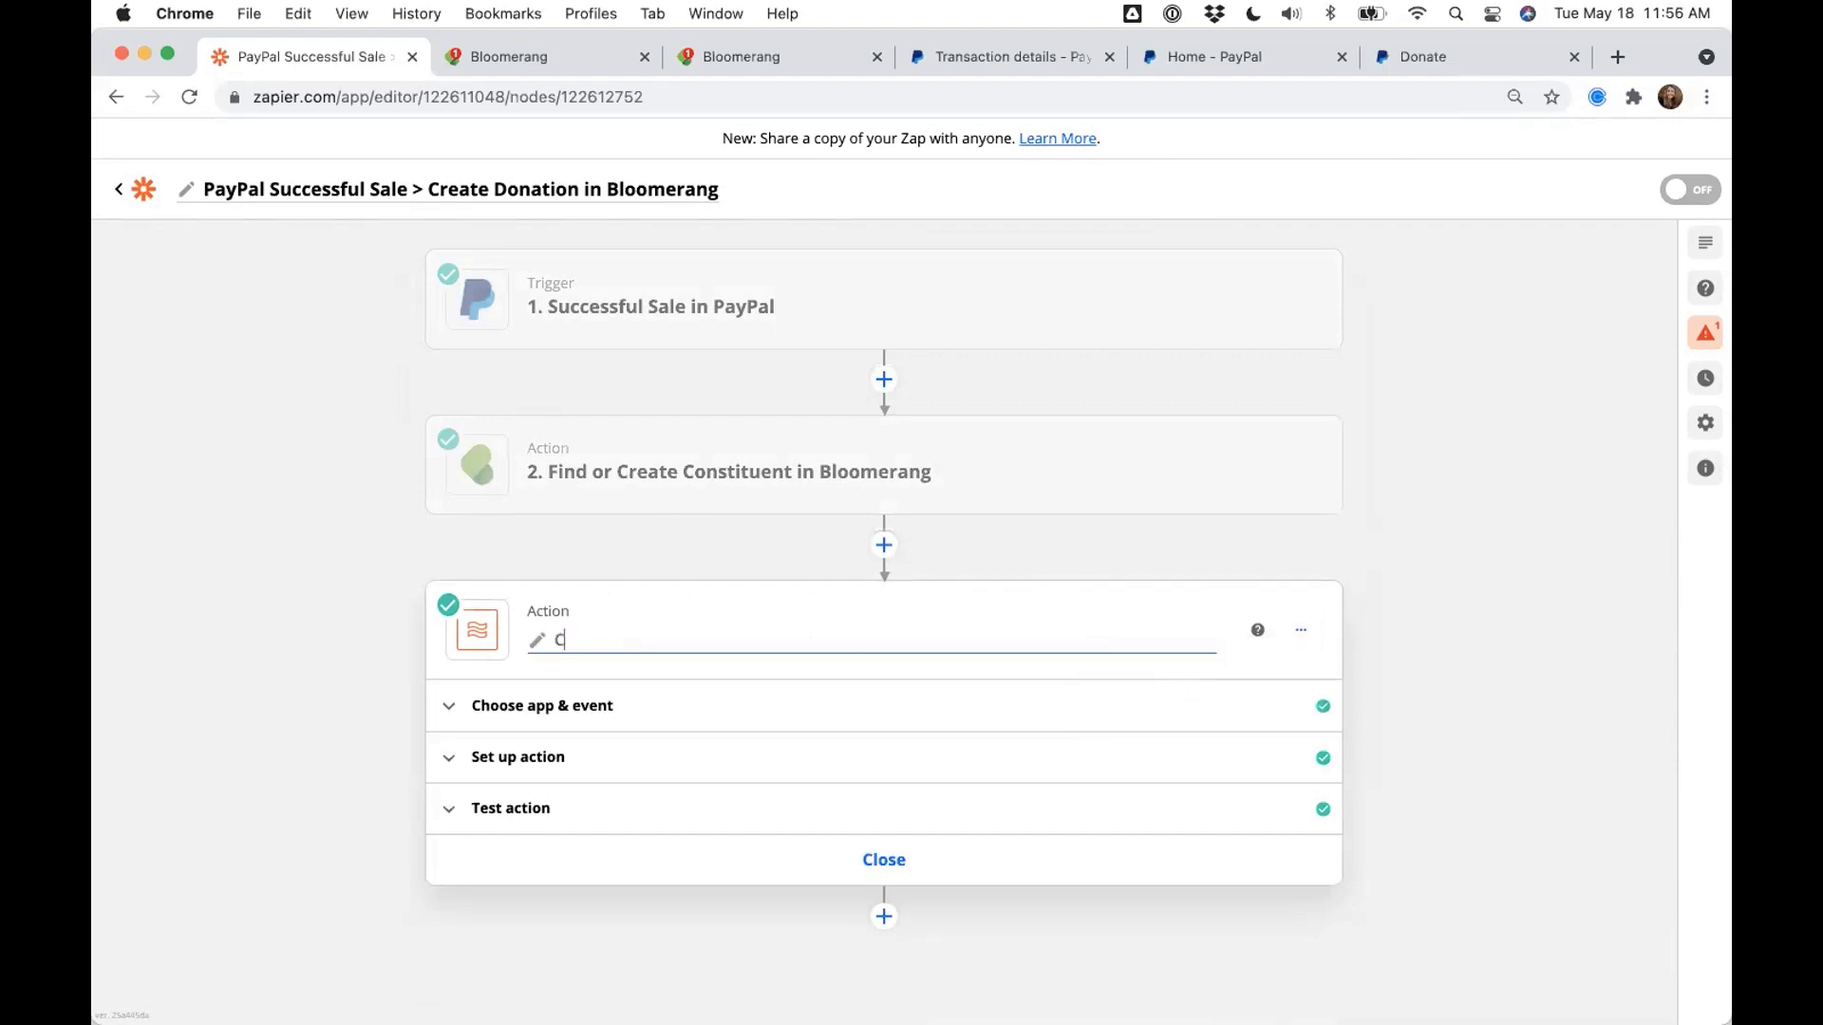
{"action": "type", "text": "onvert Payment Date to YYY"}
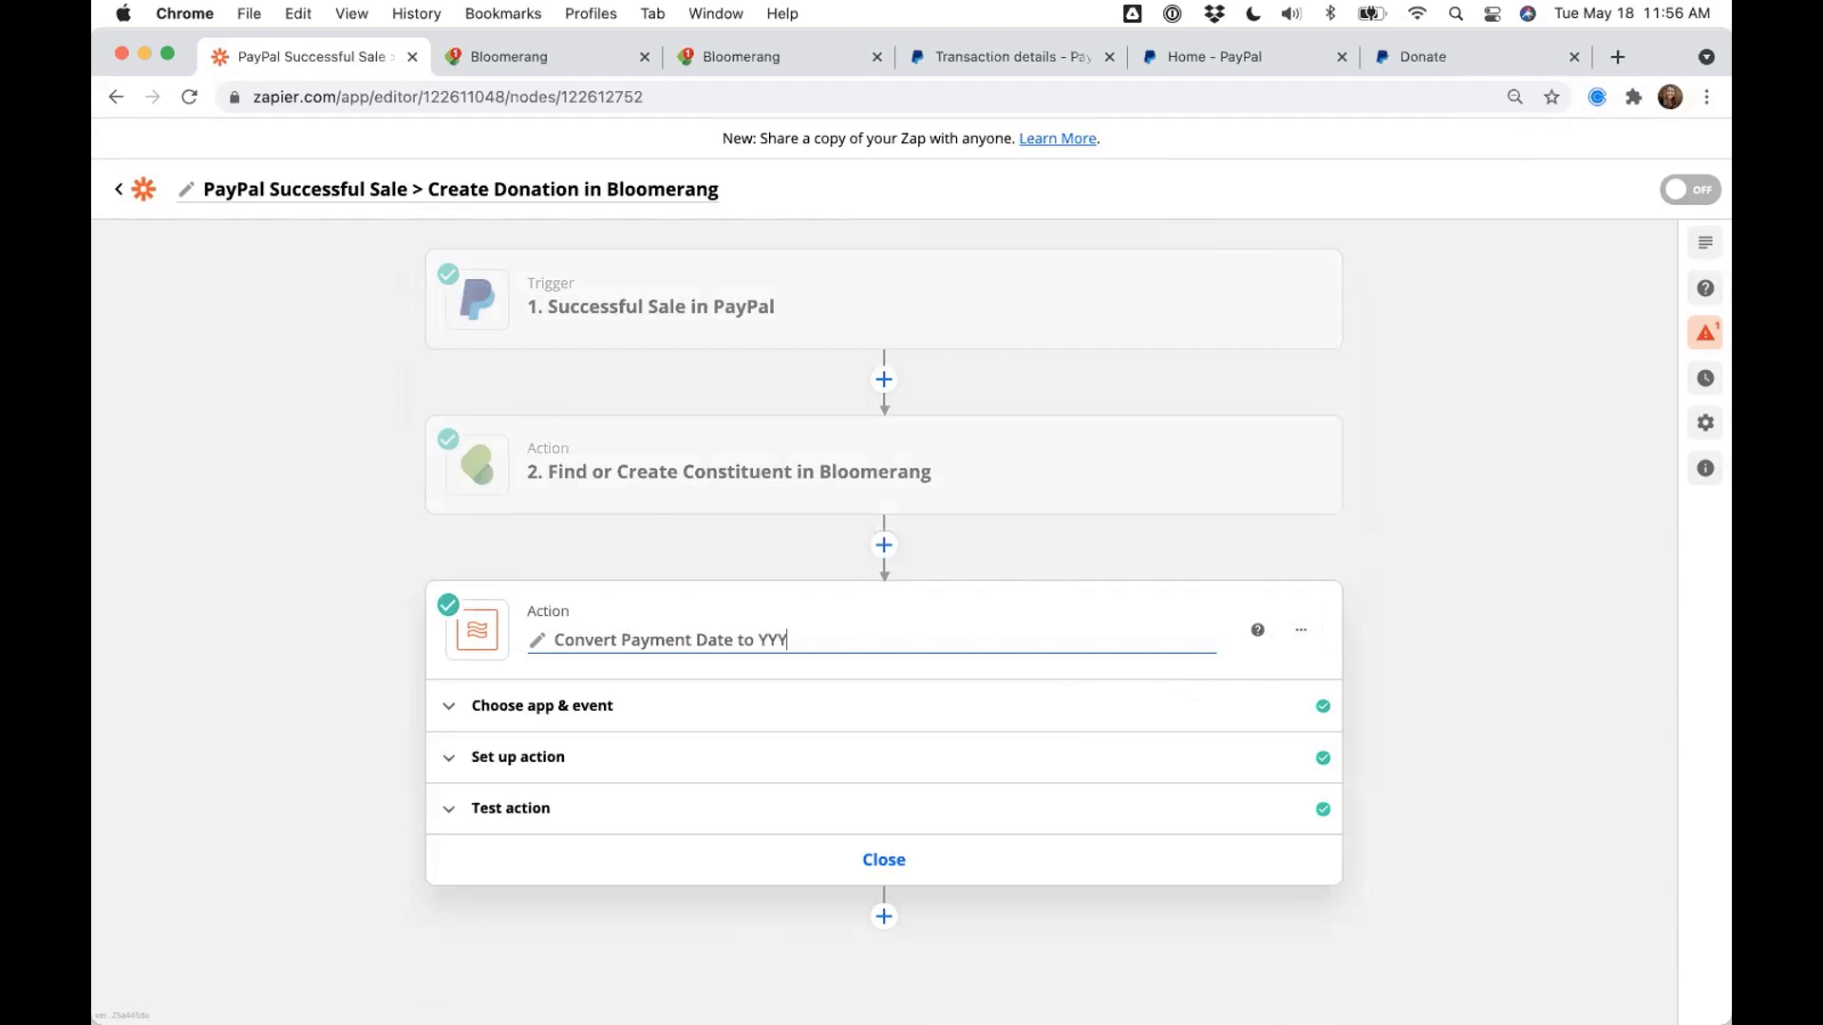
{"action": "type", "text": "Y-MM-DDD"}
{"action": "key", "text": "BackSpace"}
{"action": "left_click", "coordinate": [932, 841]}
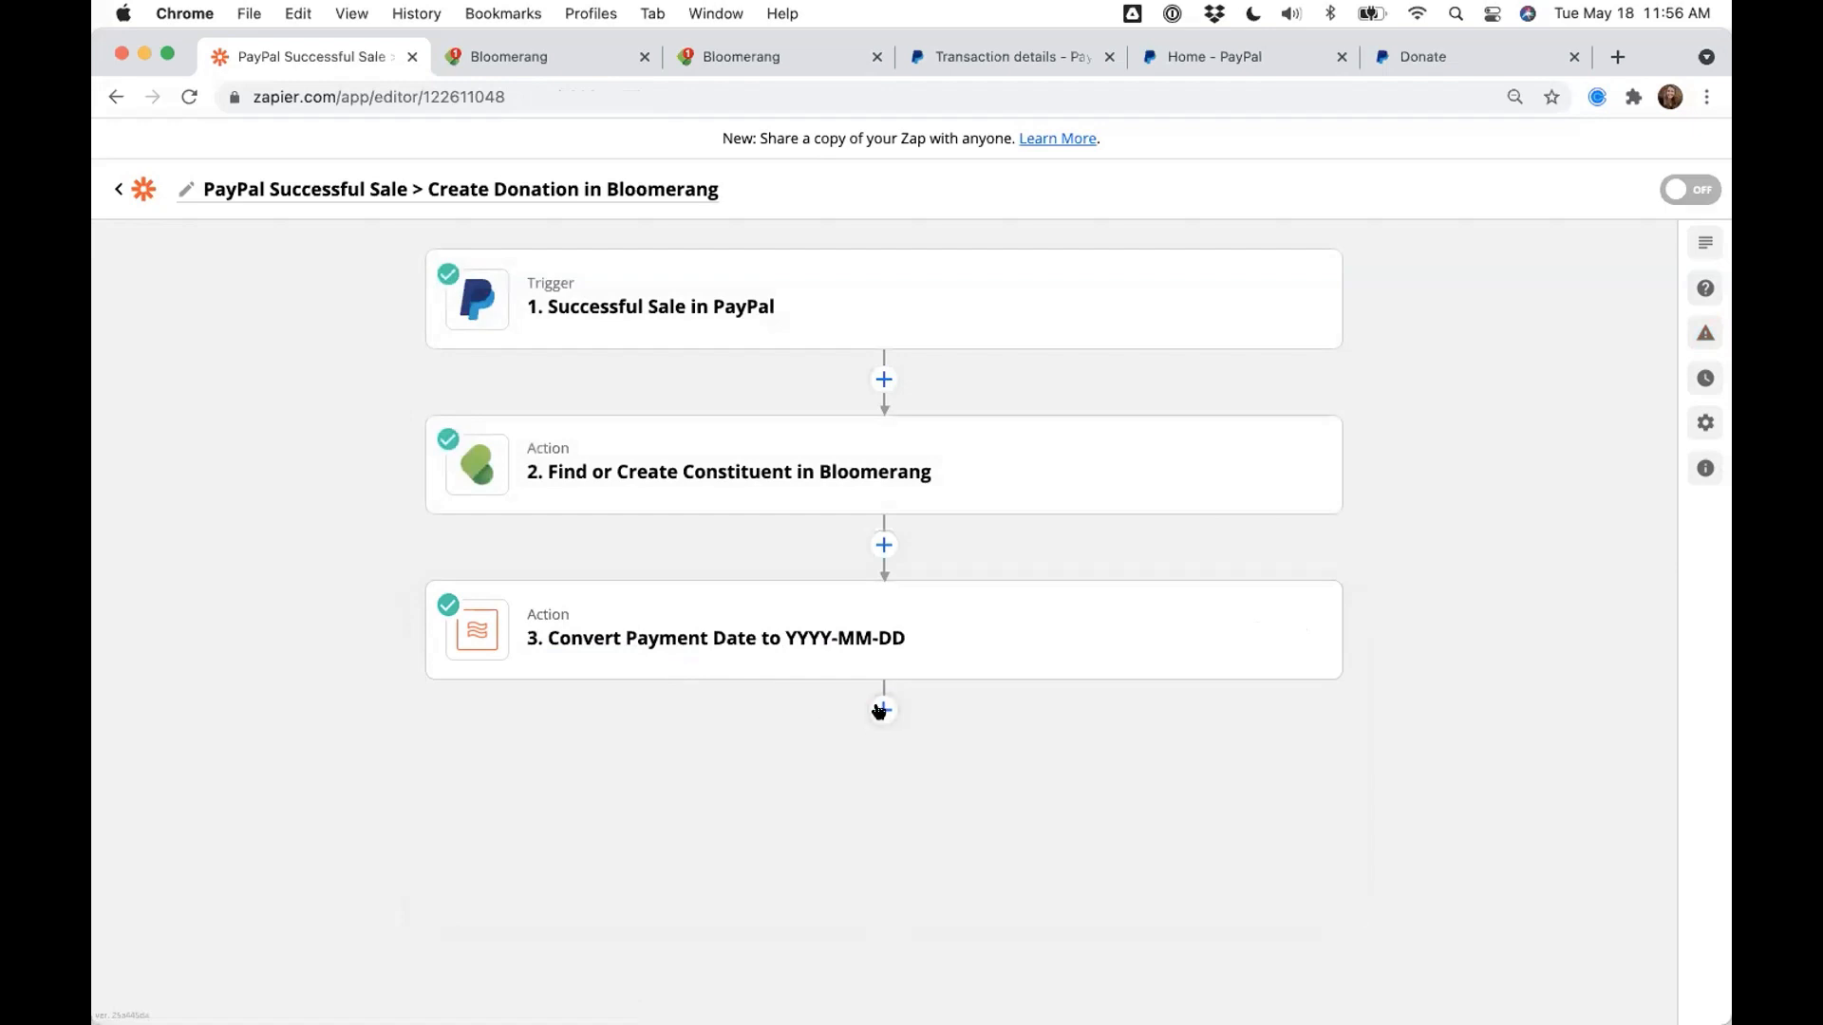
- Add step 4 as a Bloomerang Create Donation action
{"action": "left_click", "coordinate": [881, 710]}
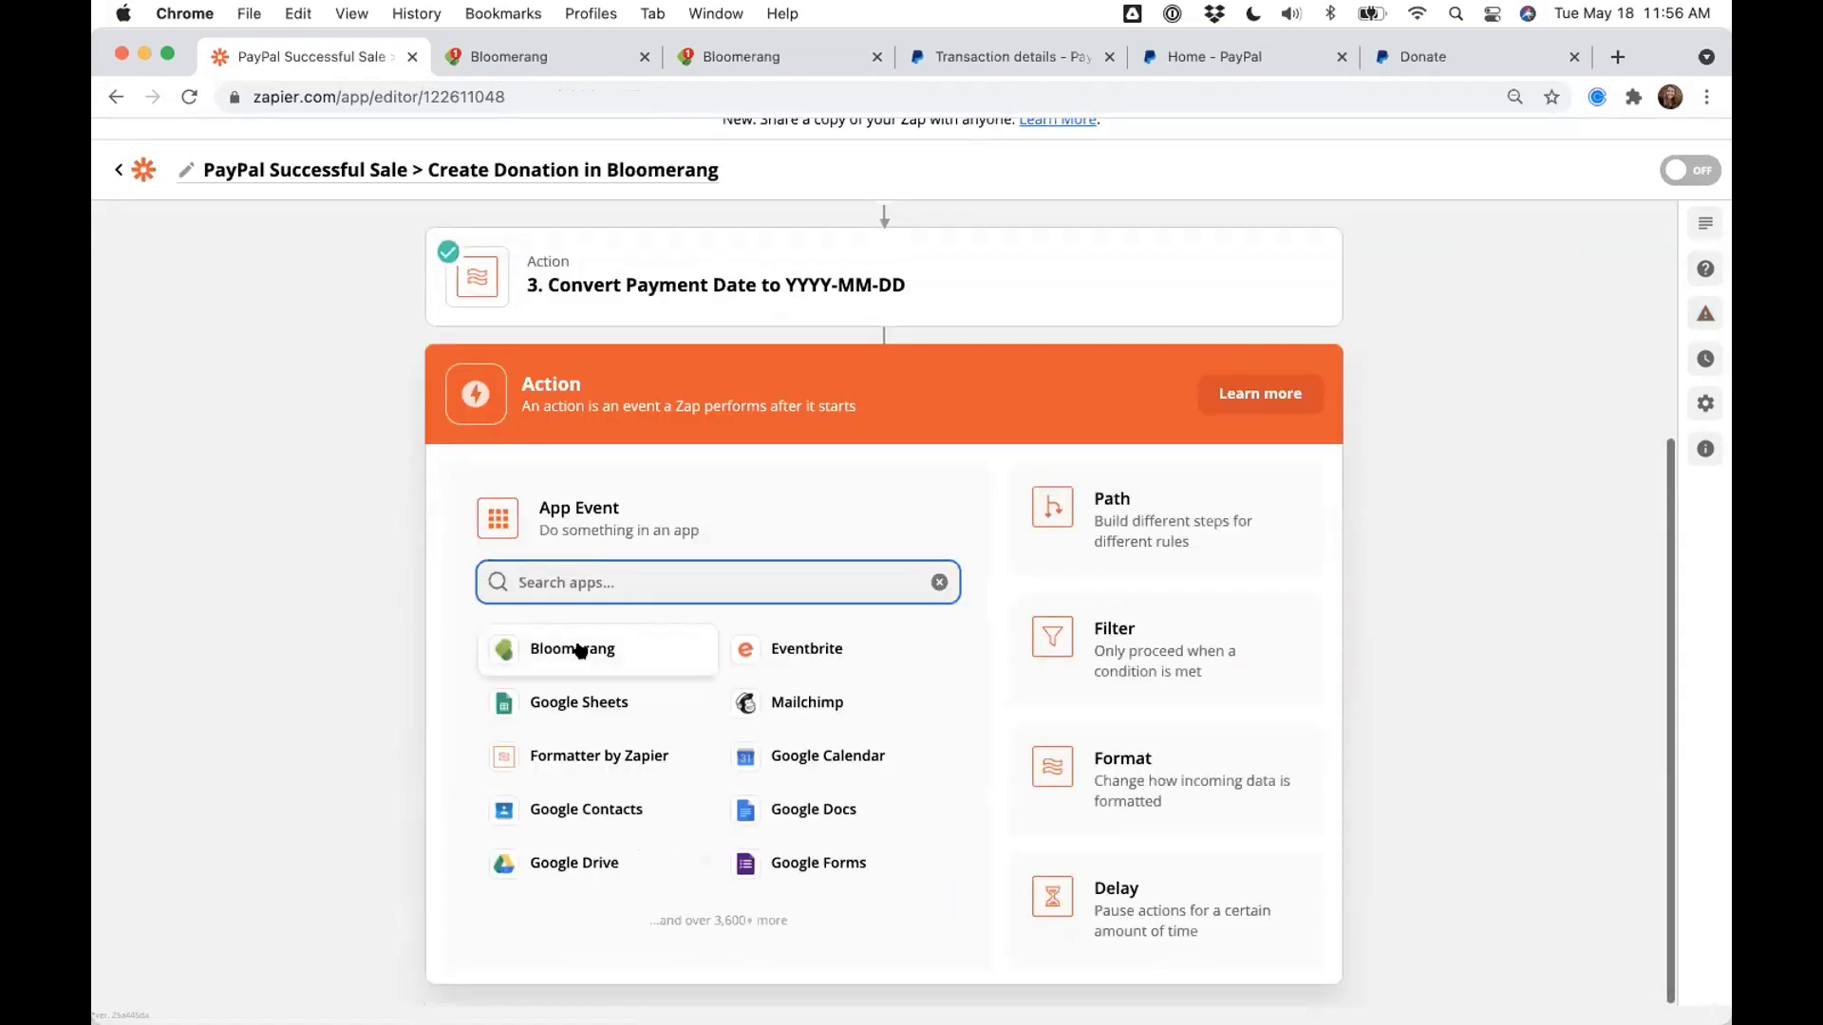
{"action": "left_click", "coordinate": [579, 643]}
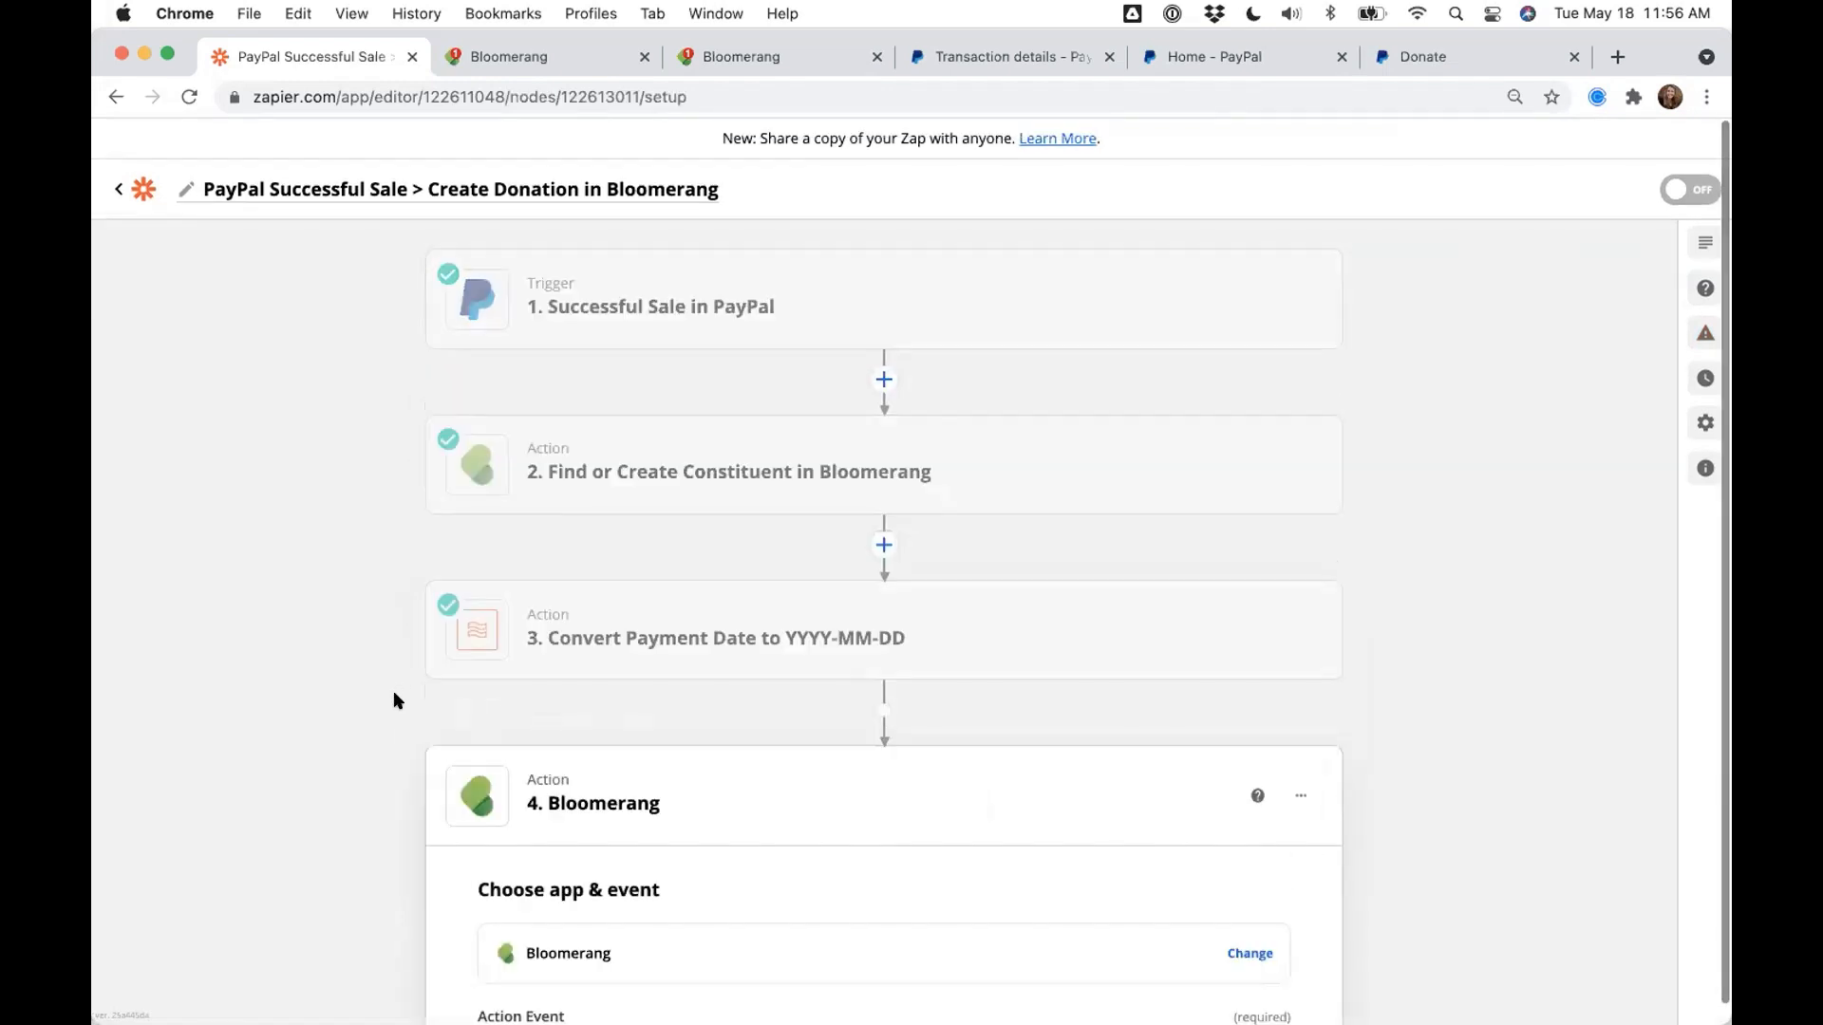
{"action": "left_click", "coordinate": [586, 828]}
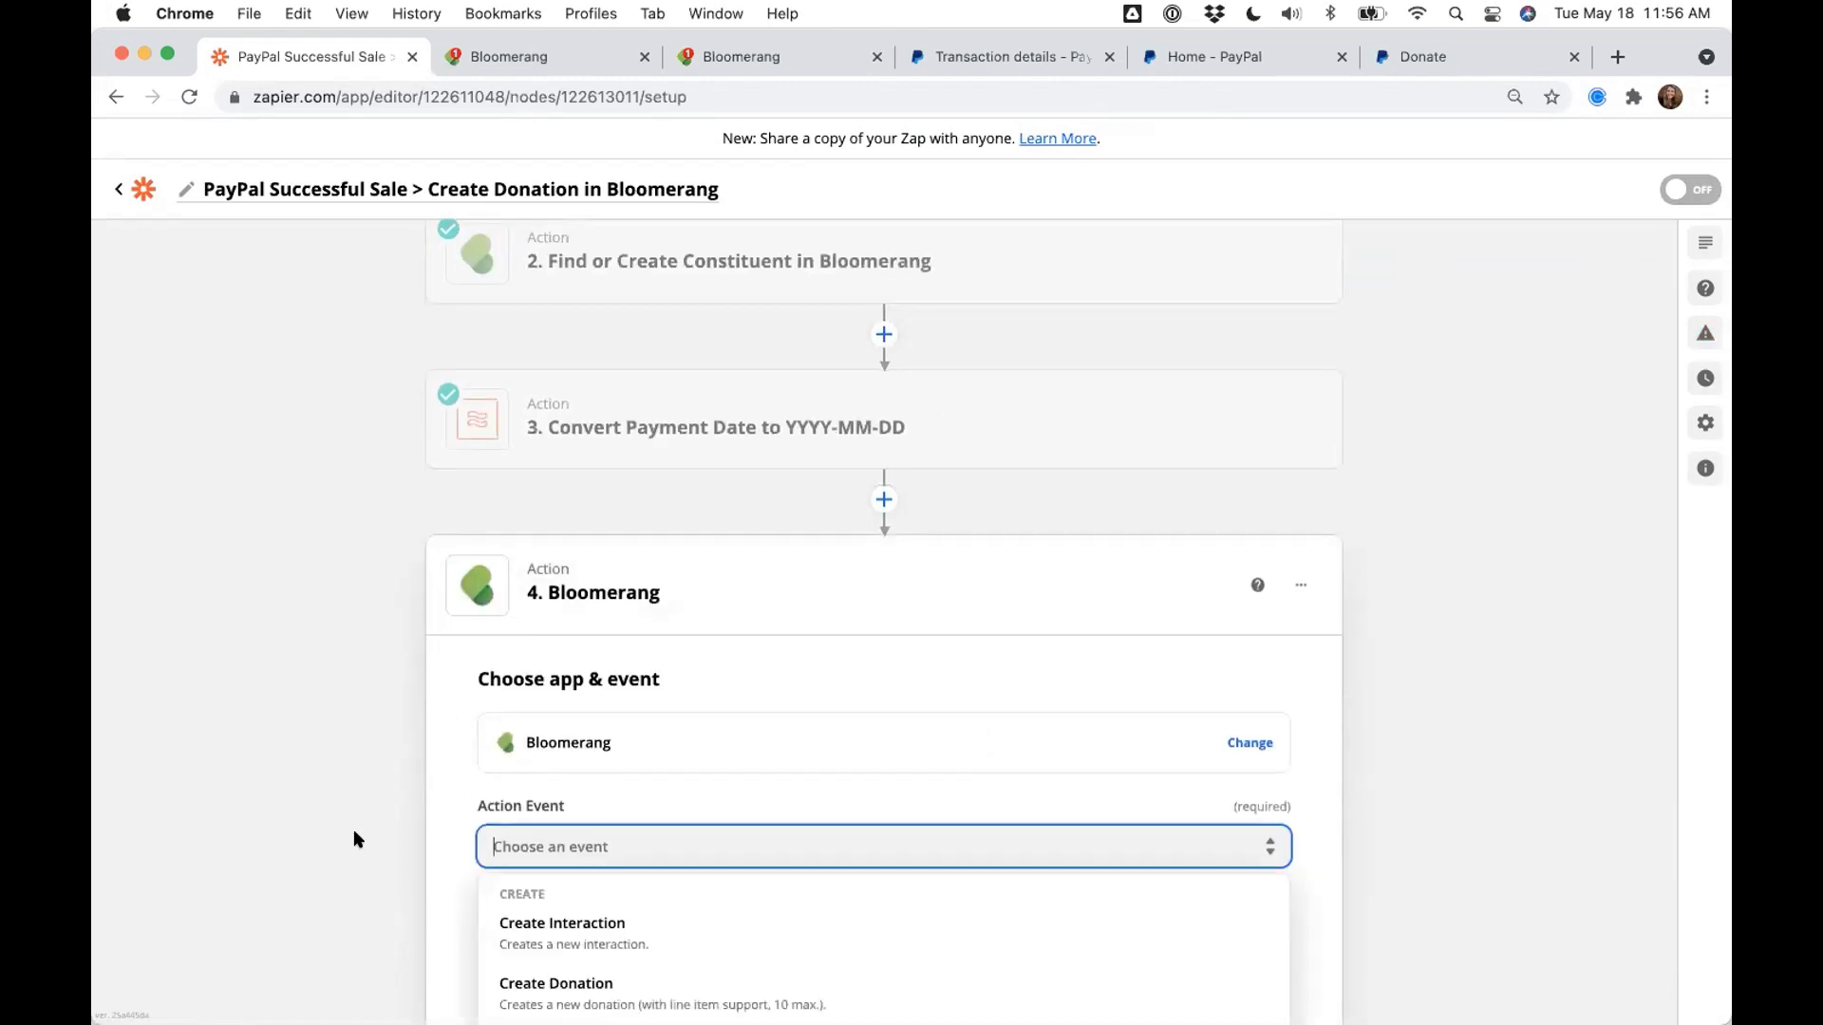
{"action": "left_click", "coordinate": [568, 875]}
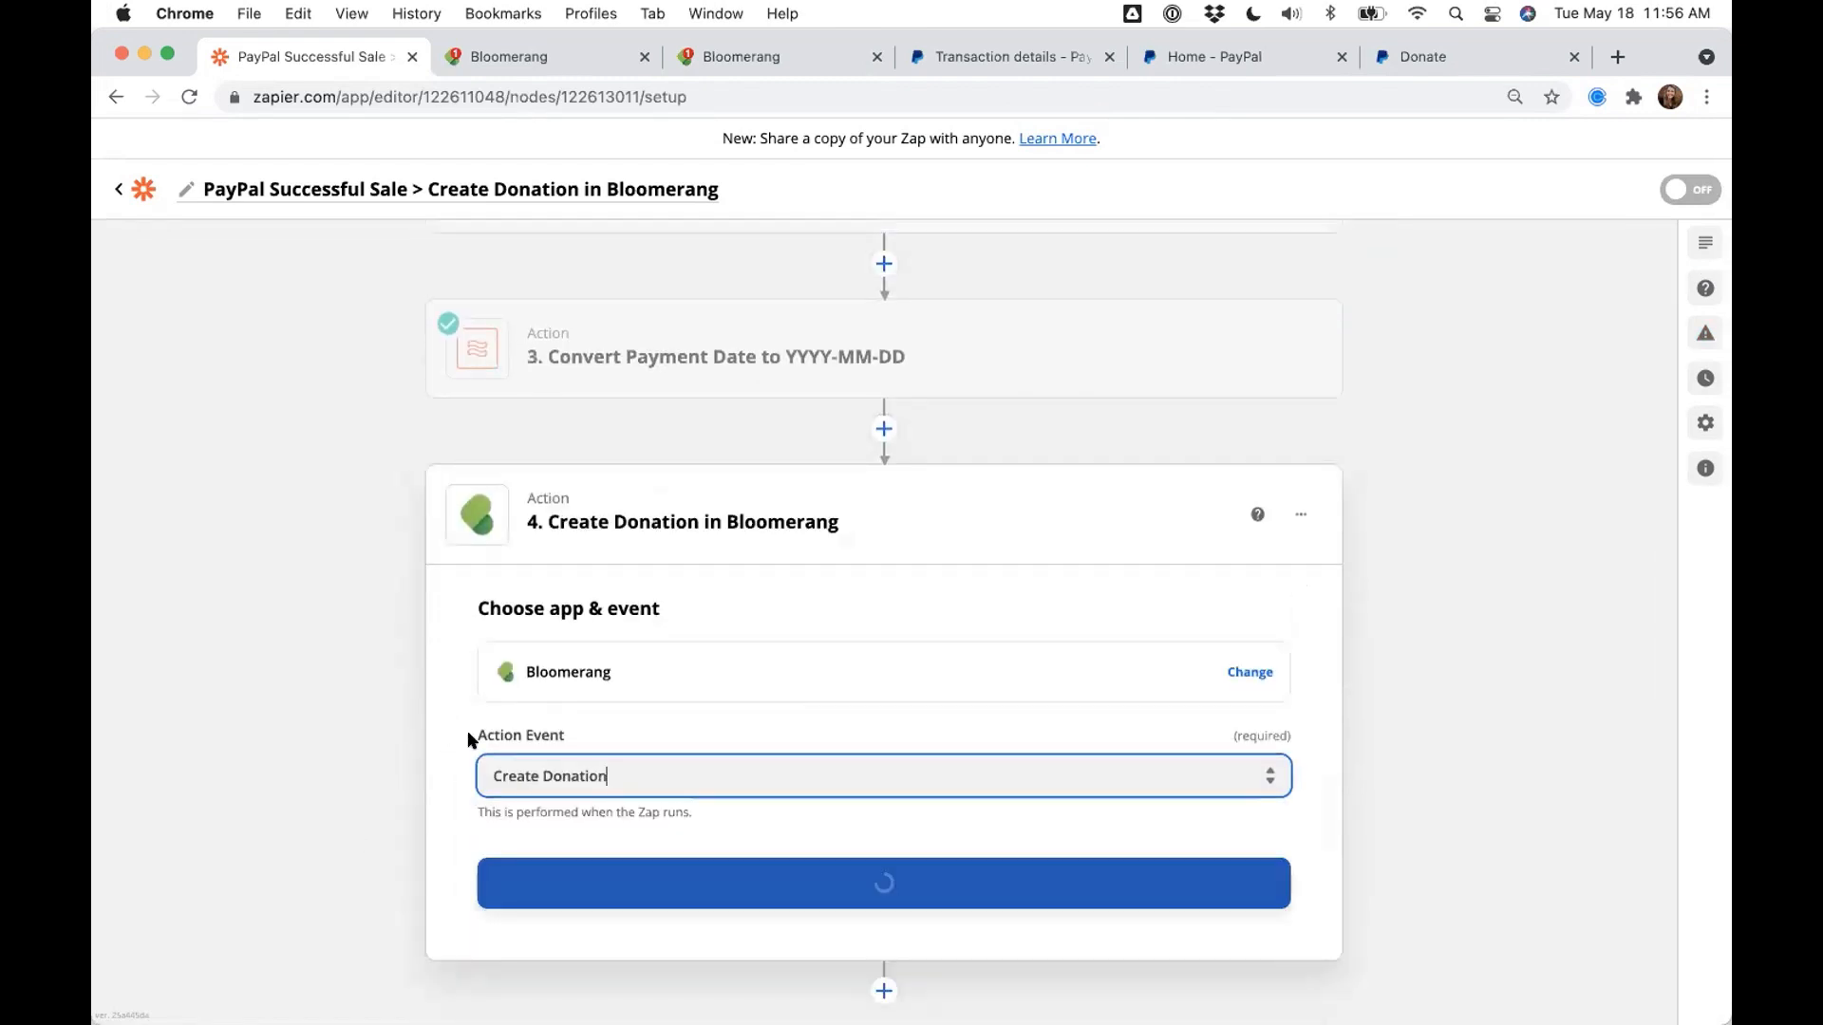
{"action": "left_click", "coordinate": [605, 888]}
- Use the Sidekick Solutions Sandbox Bloomerang account for the donation step
{"action": "left_click", "coordinate": [558, 796]}
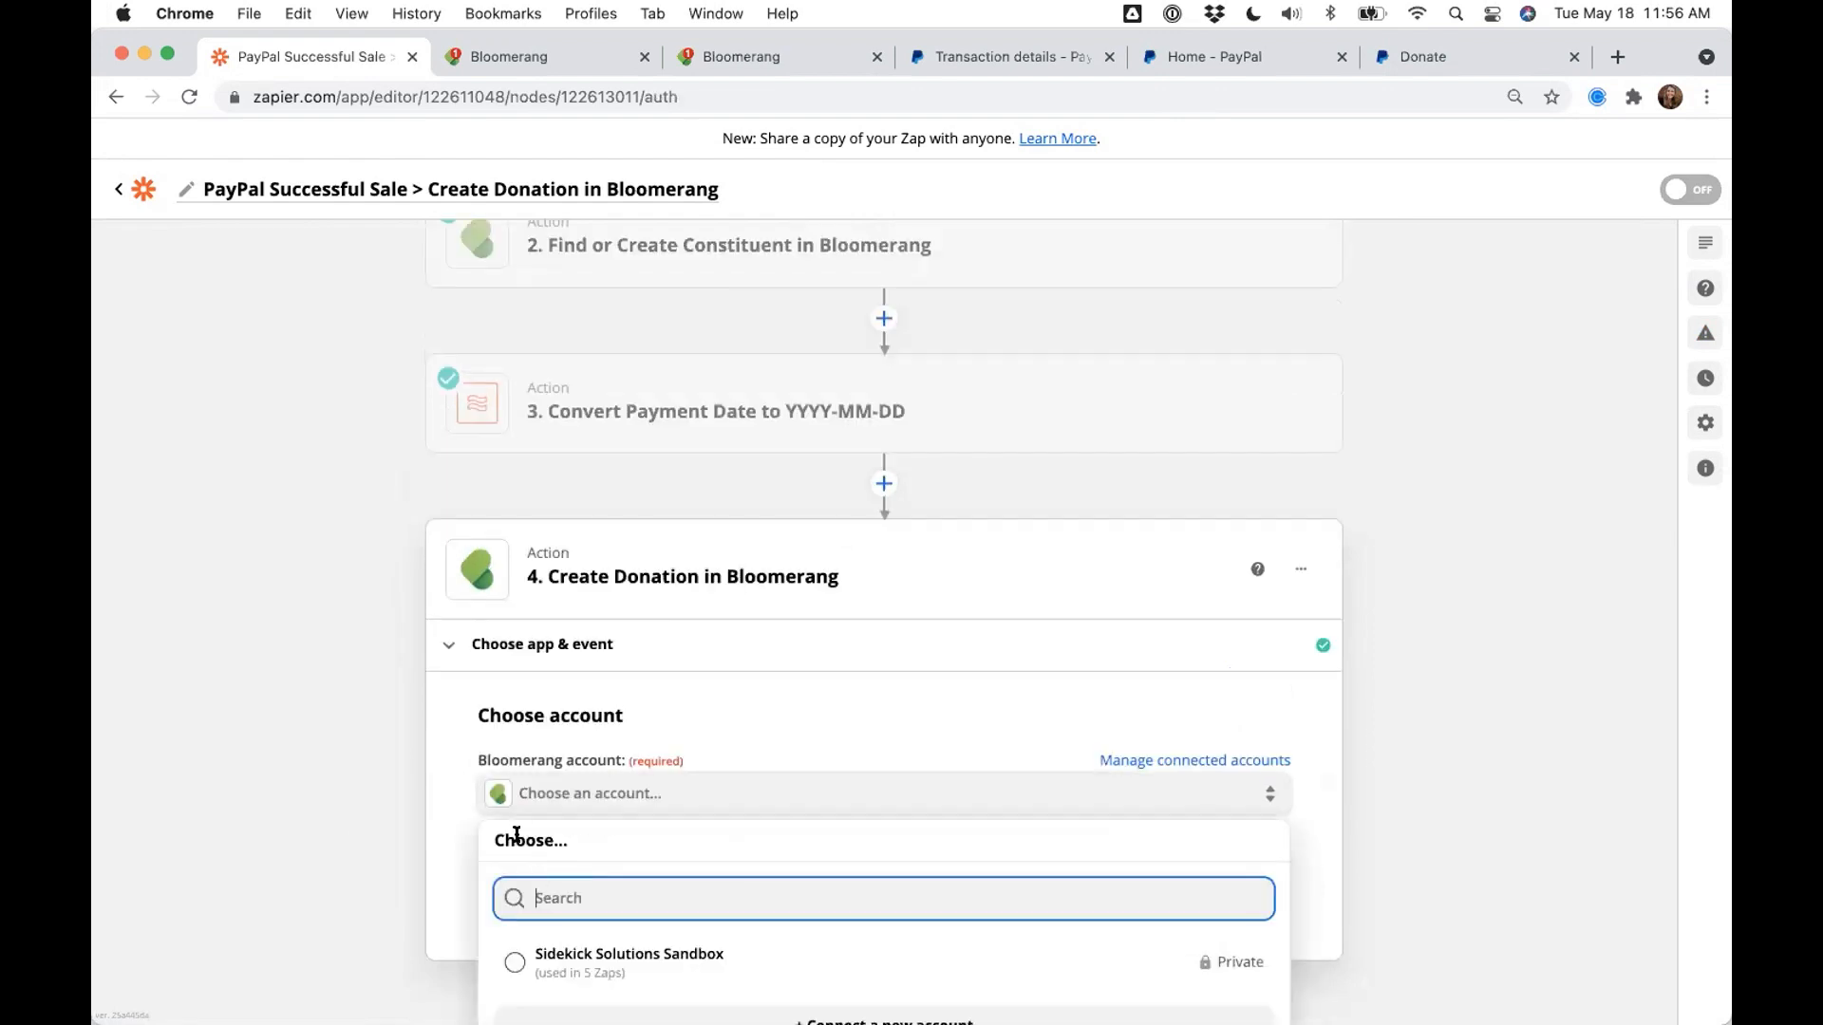
{"action": "left_click", "coordinate": [583, 953]}
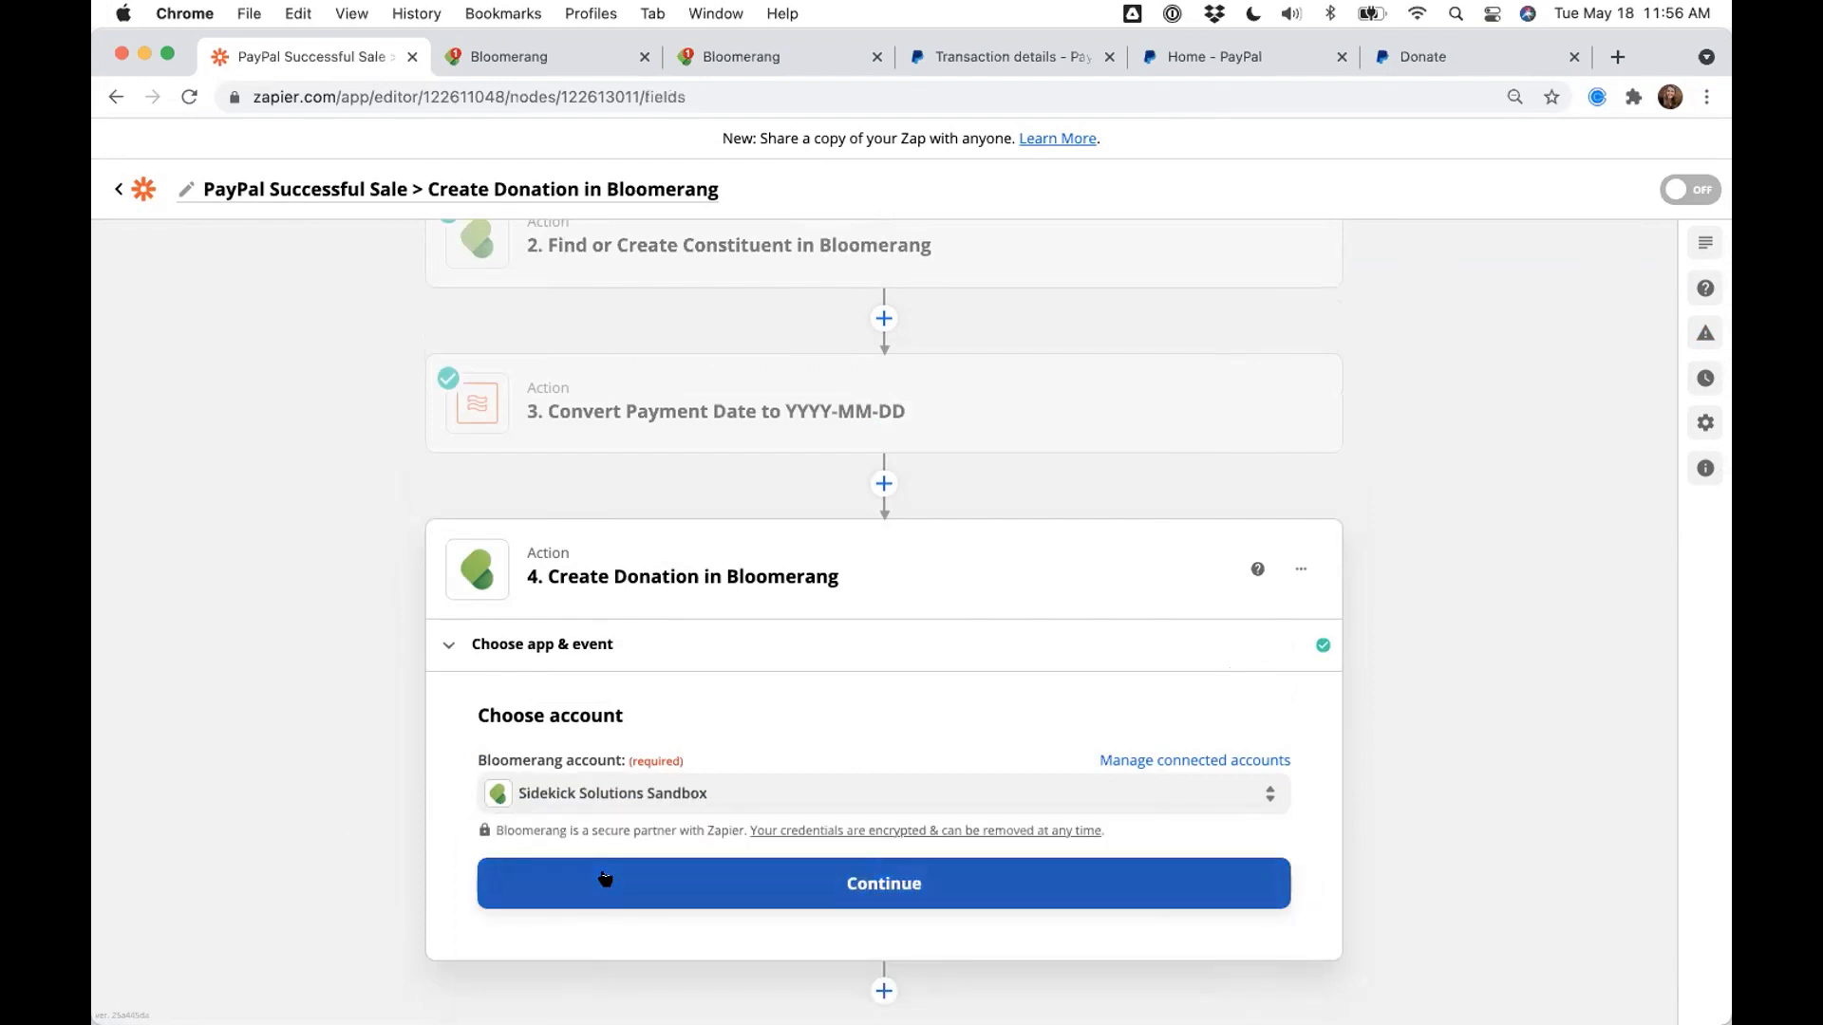
{"action": "left_click", "coordinate": [607, 876]}
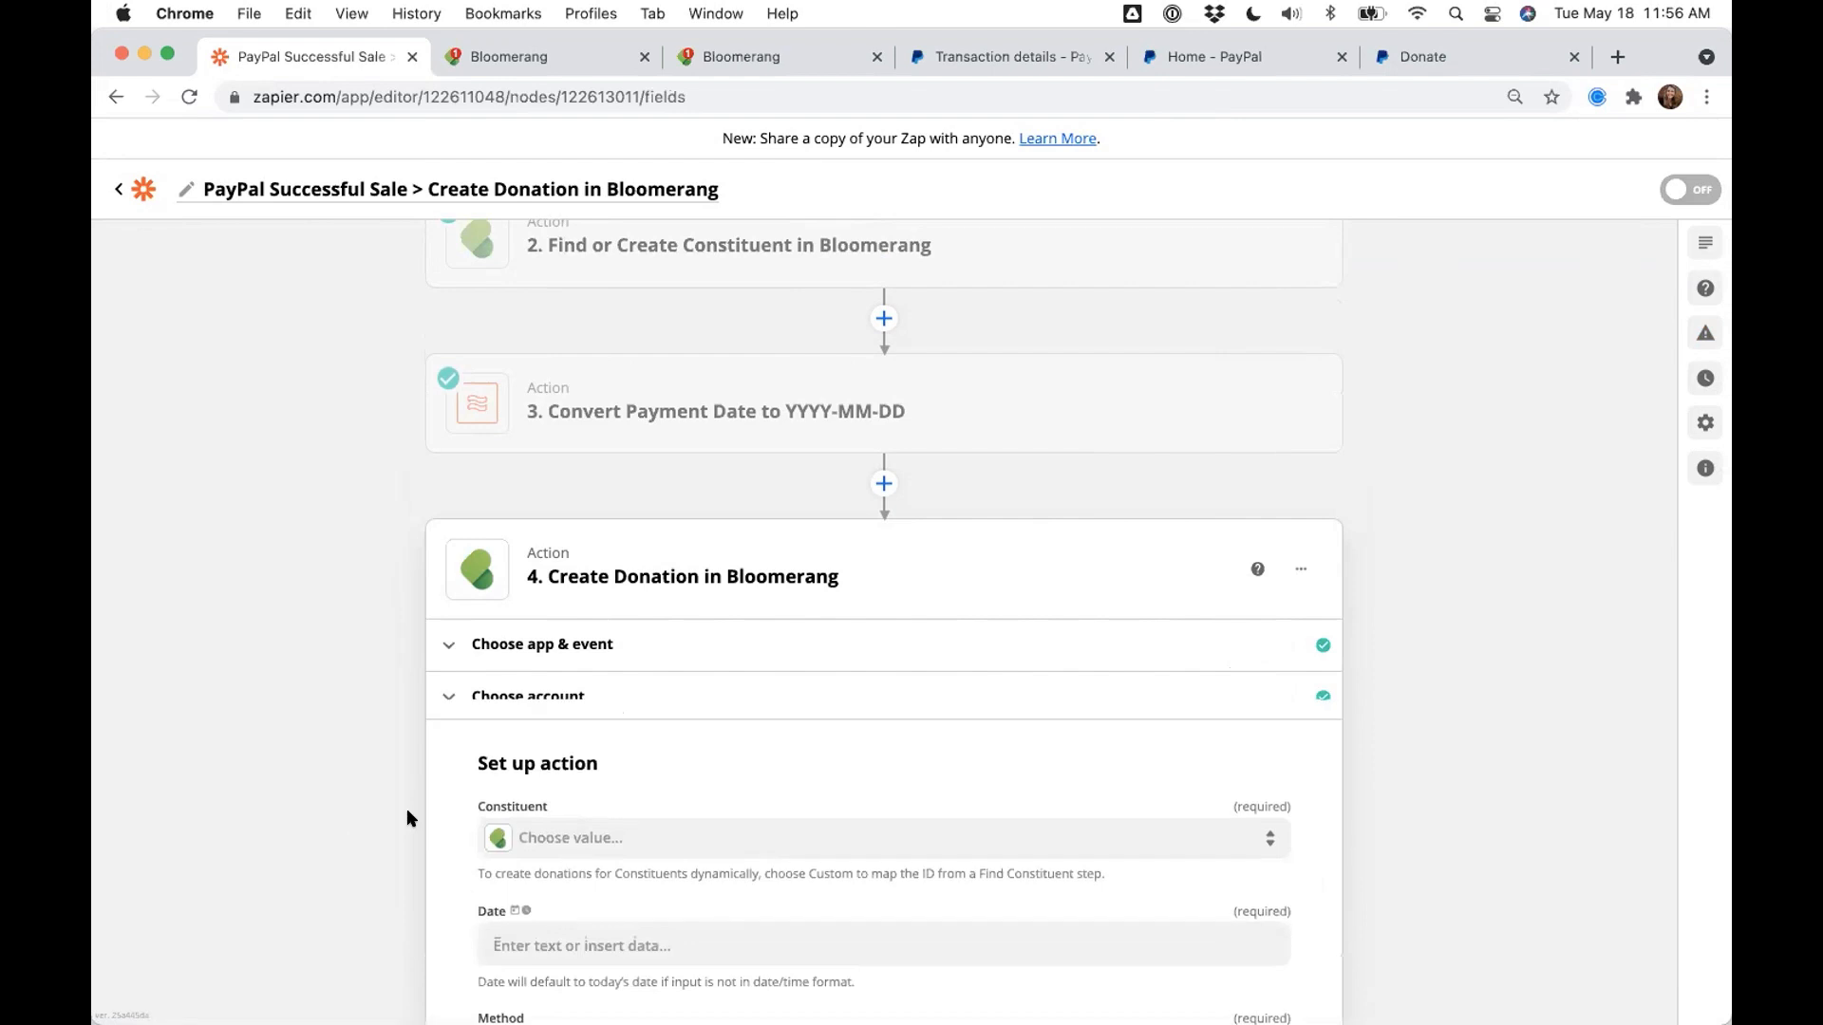
- Map Constituent to the ID output of step 2's Find or Create Constituent
{"action": "scroll", "coordinate": [410, 818], "scroll_direction": "down", "scroll_amount": 3}
{"action": "scroll", "coordinate": [407, 819], "scroll_direction": "down", "scroll_amount": 2}
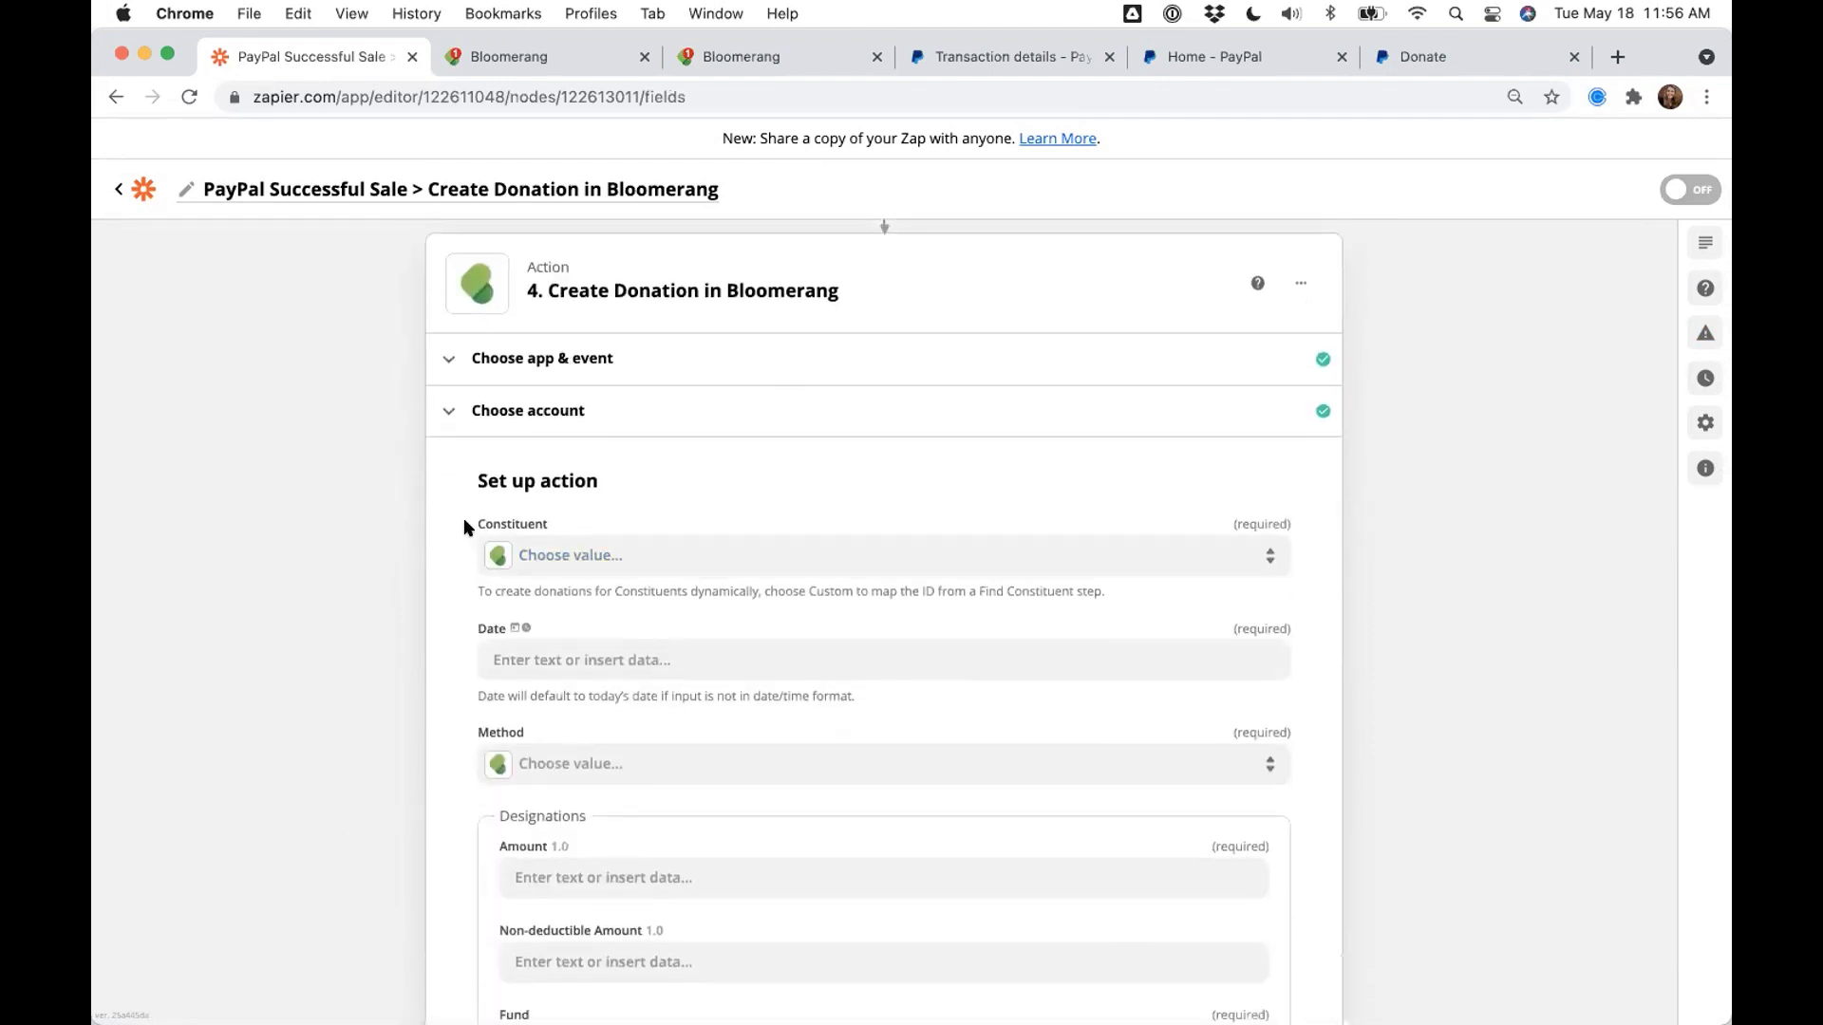
{"action": "left_click_drag", "start_coordinate": [544, 529], "coordinate": [472, 525]}
{"action": "scroll", "coordinate": [332, 538], "scroll_direction": "up", "scroll_amount": 5}
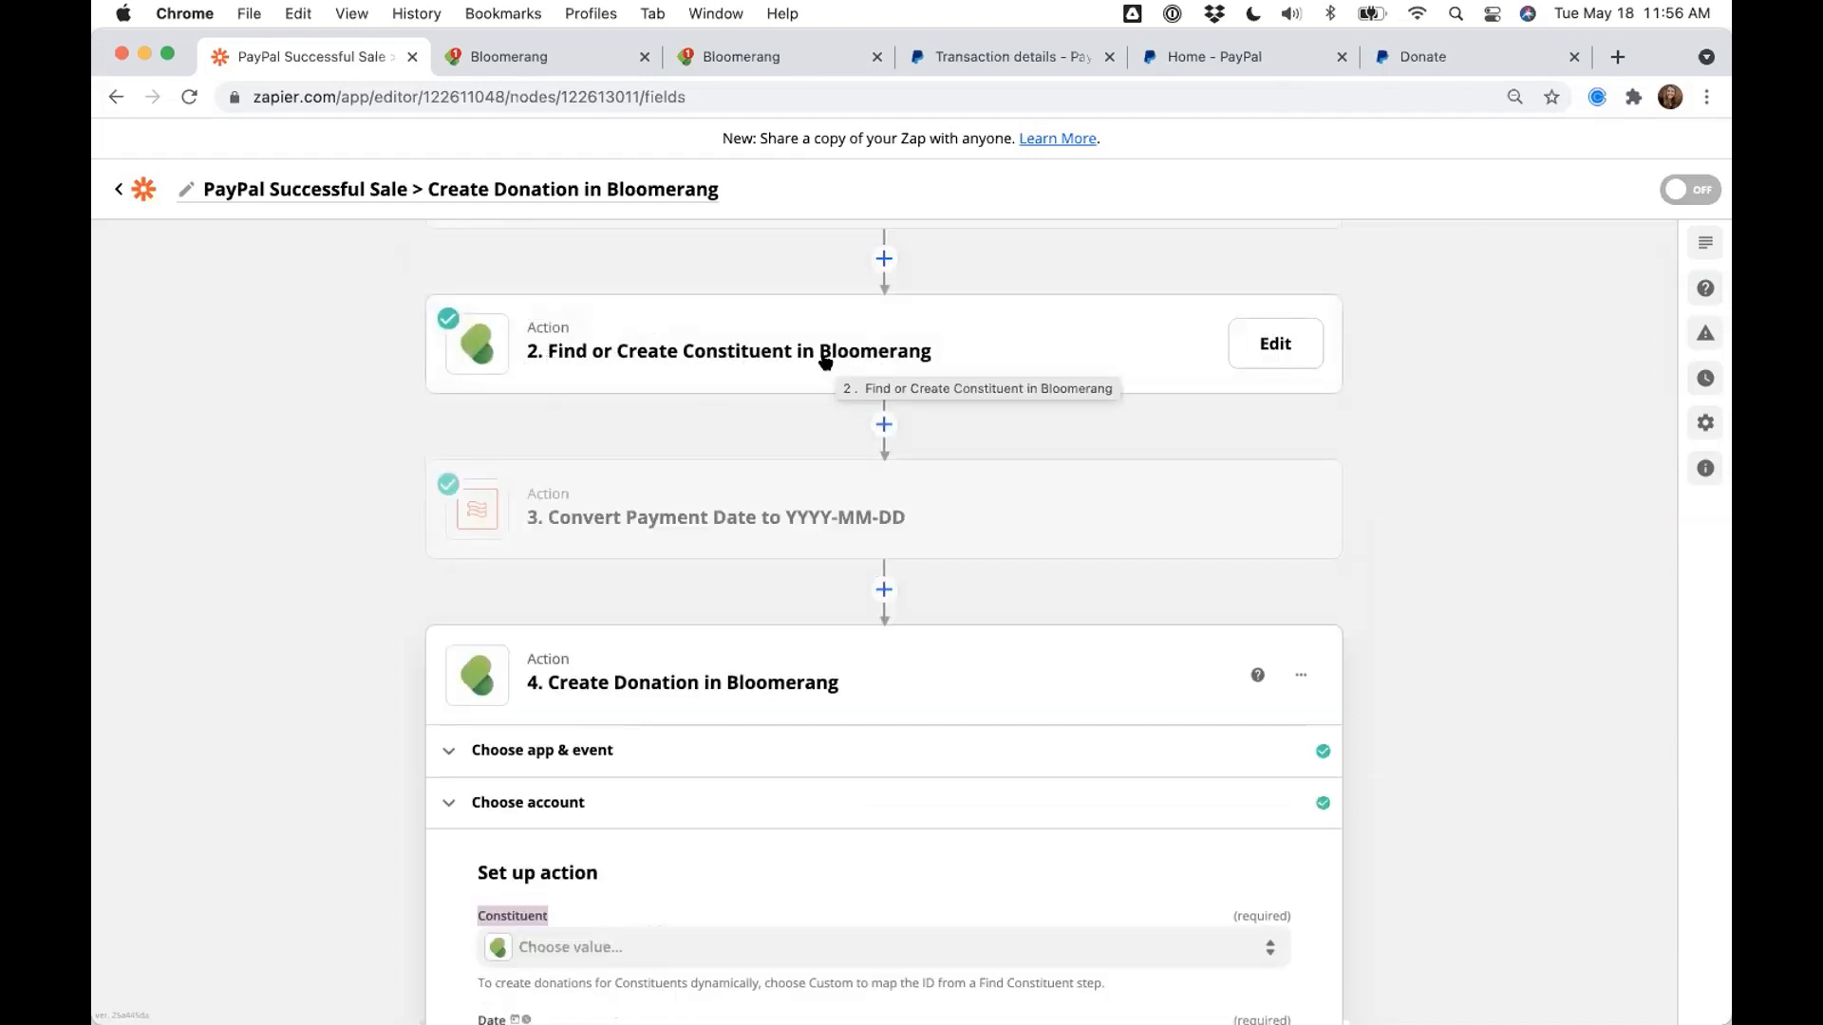
{"action": "scroll", "coordinate": [374, 375], "scroll_direction": "down", "scroll_amount": 3}
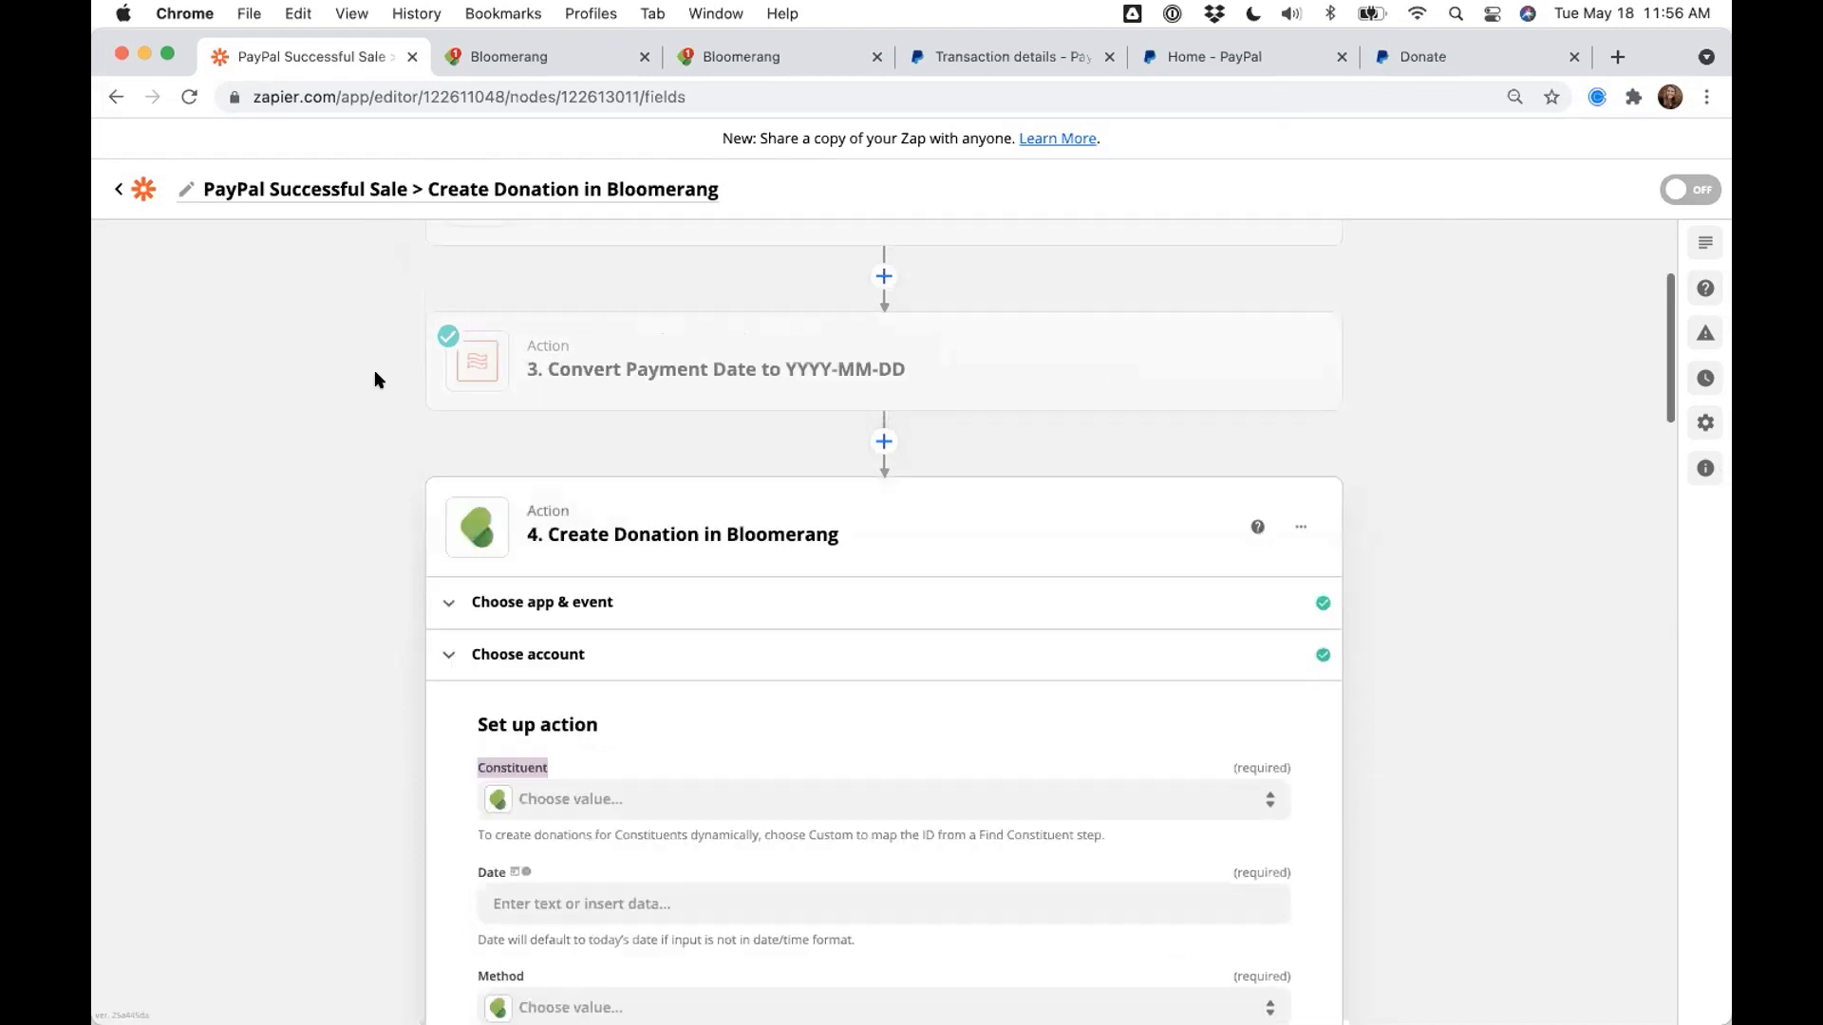
{"action": "scroll", "coordinate": [374, 380], "scroll_direction": "down", "scroll_amount": 4}
{"action": "left_click", "coordinate": [592, 596]}
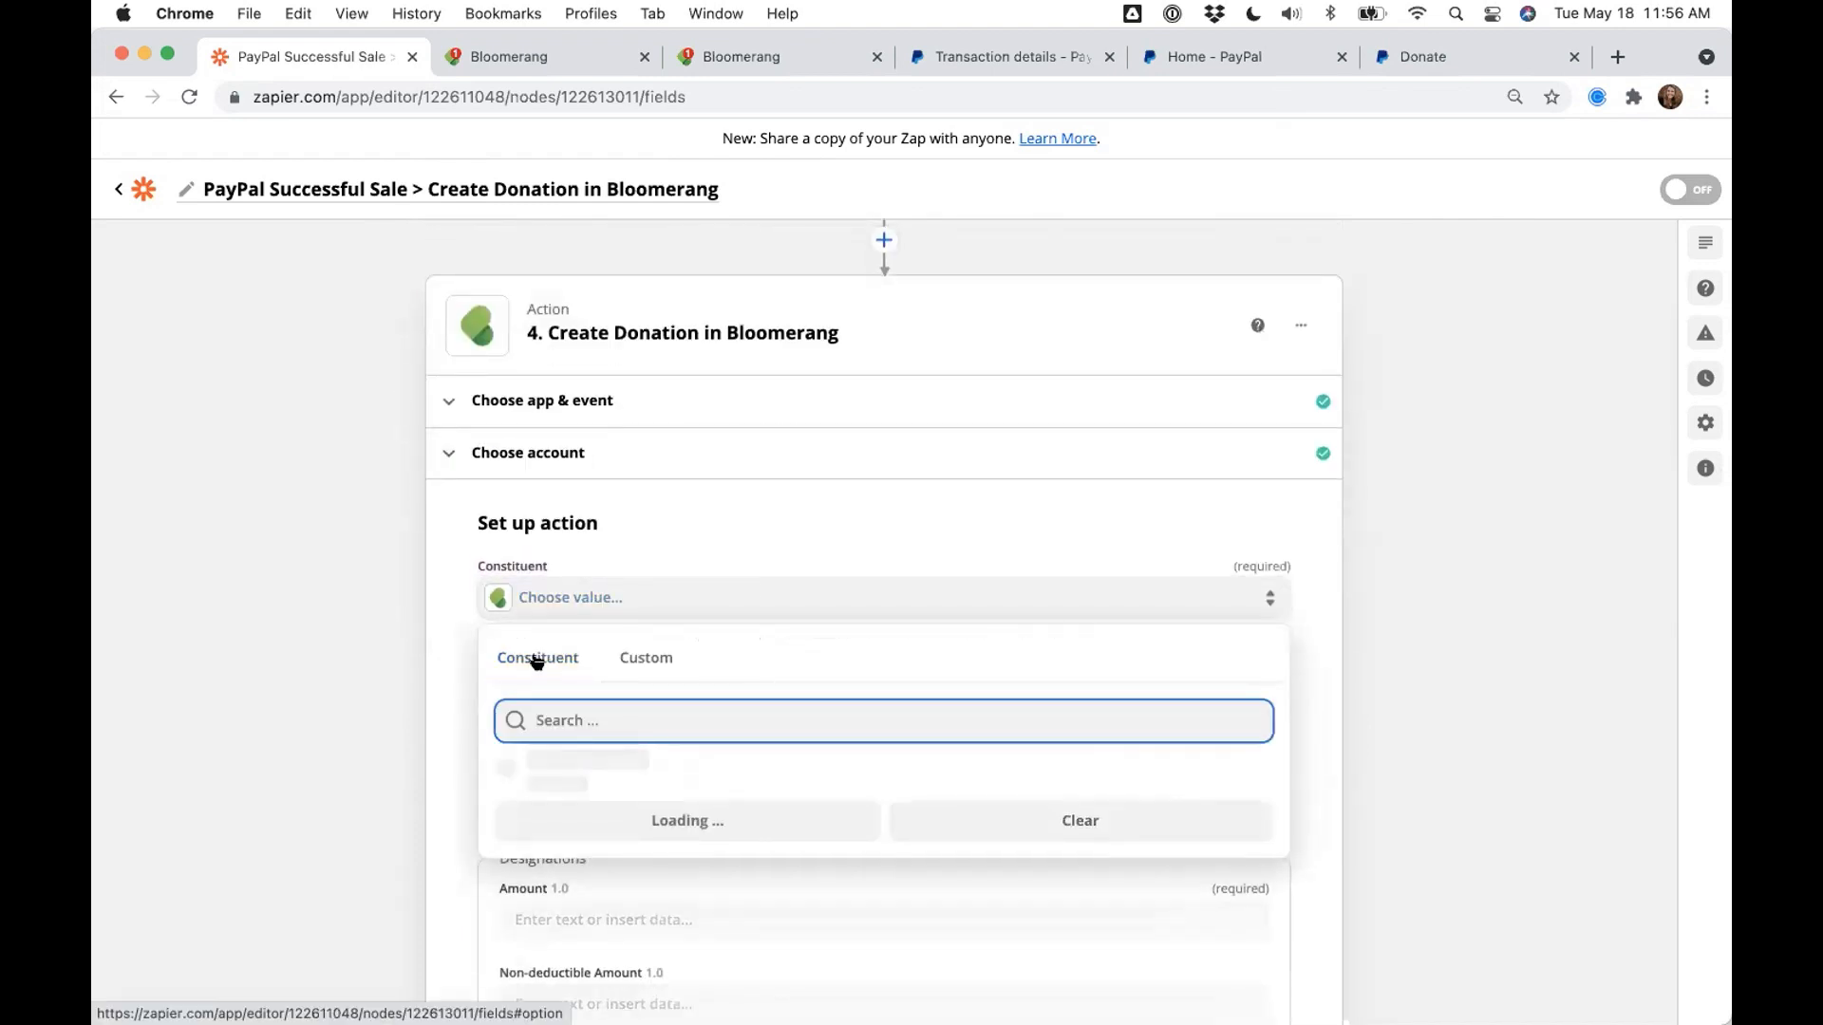
{"action": "scroll", "coordinate": [367, 697], "scroll_direction": "down", "scroll_amount": 2}
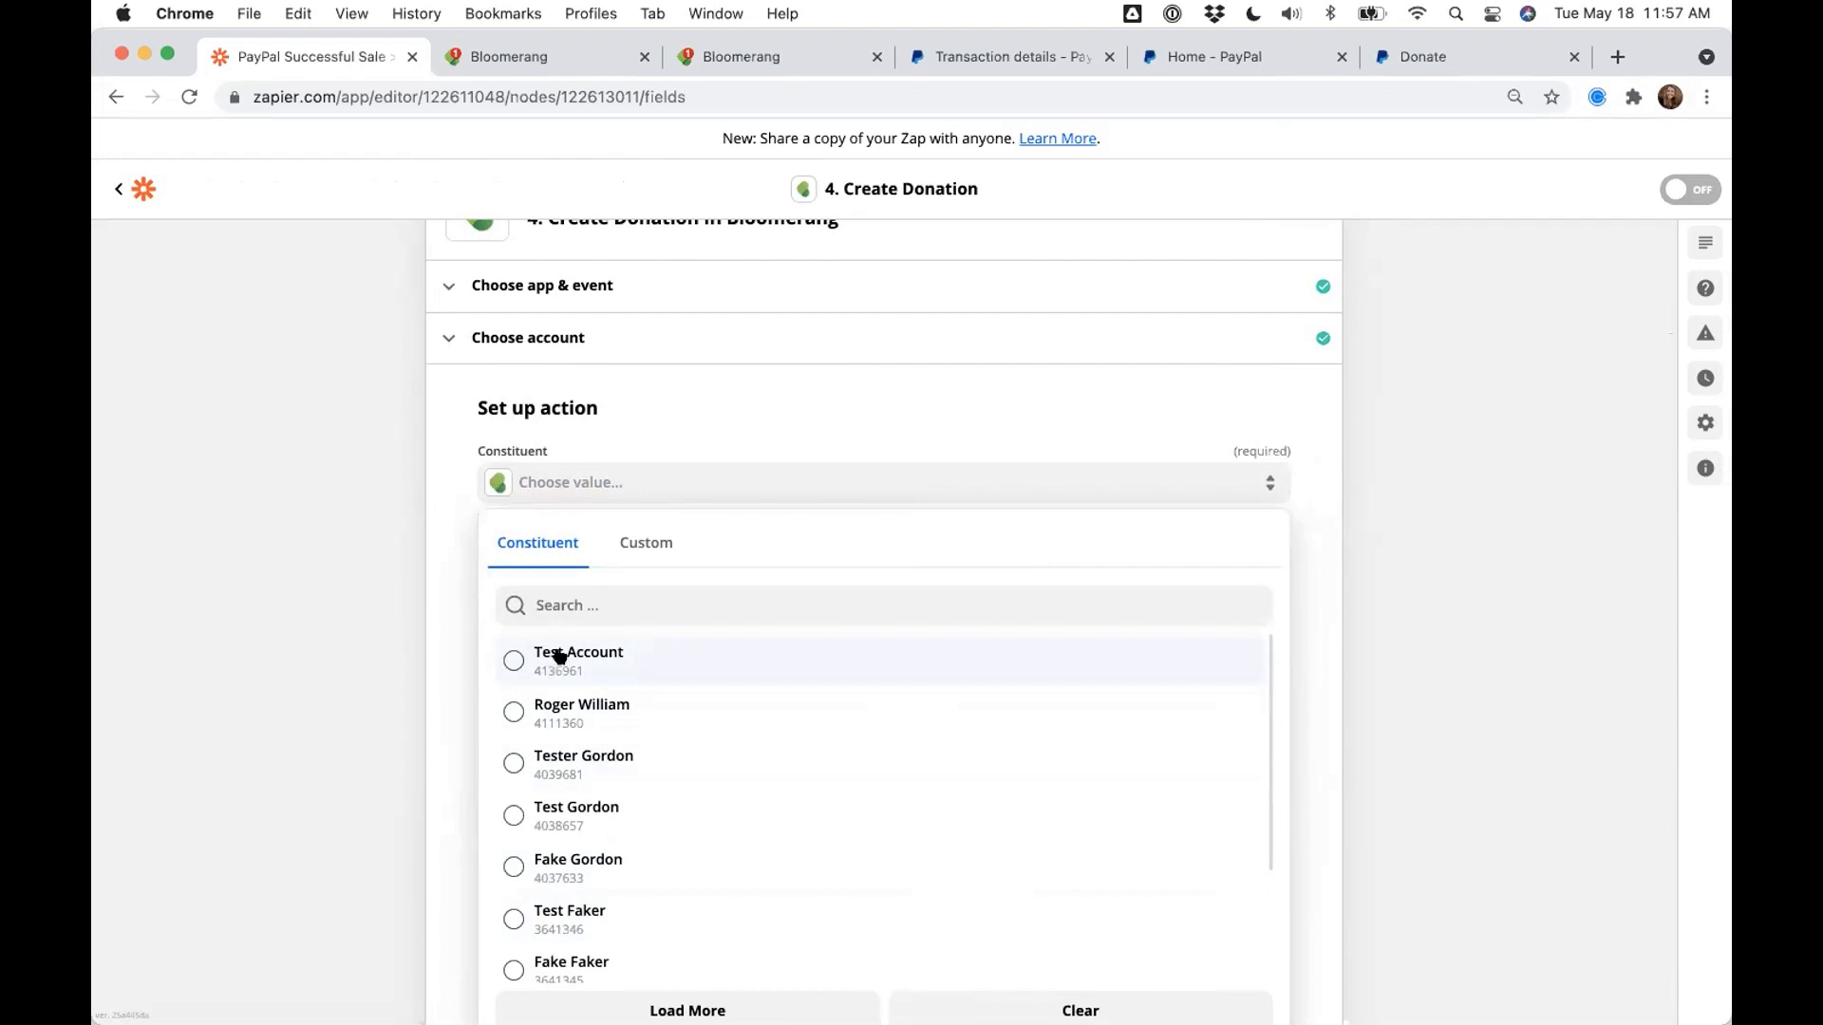
{"action": "left_click", "coordinate": [632, 546]}
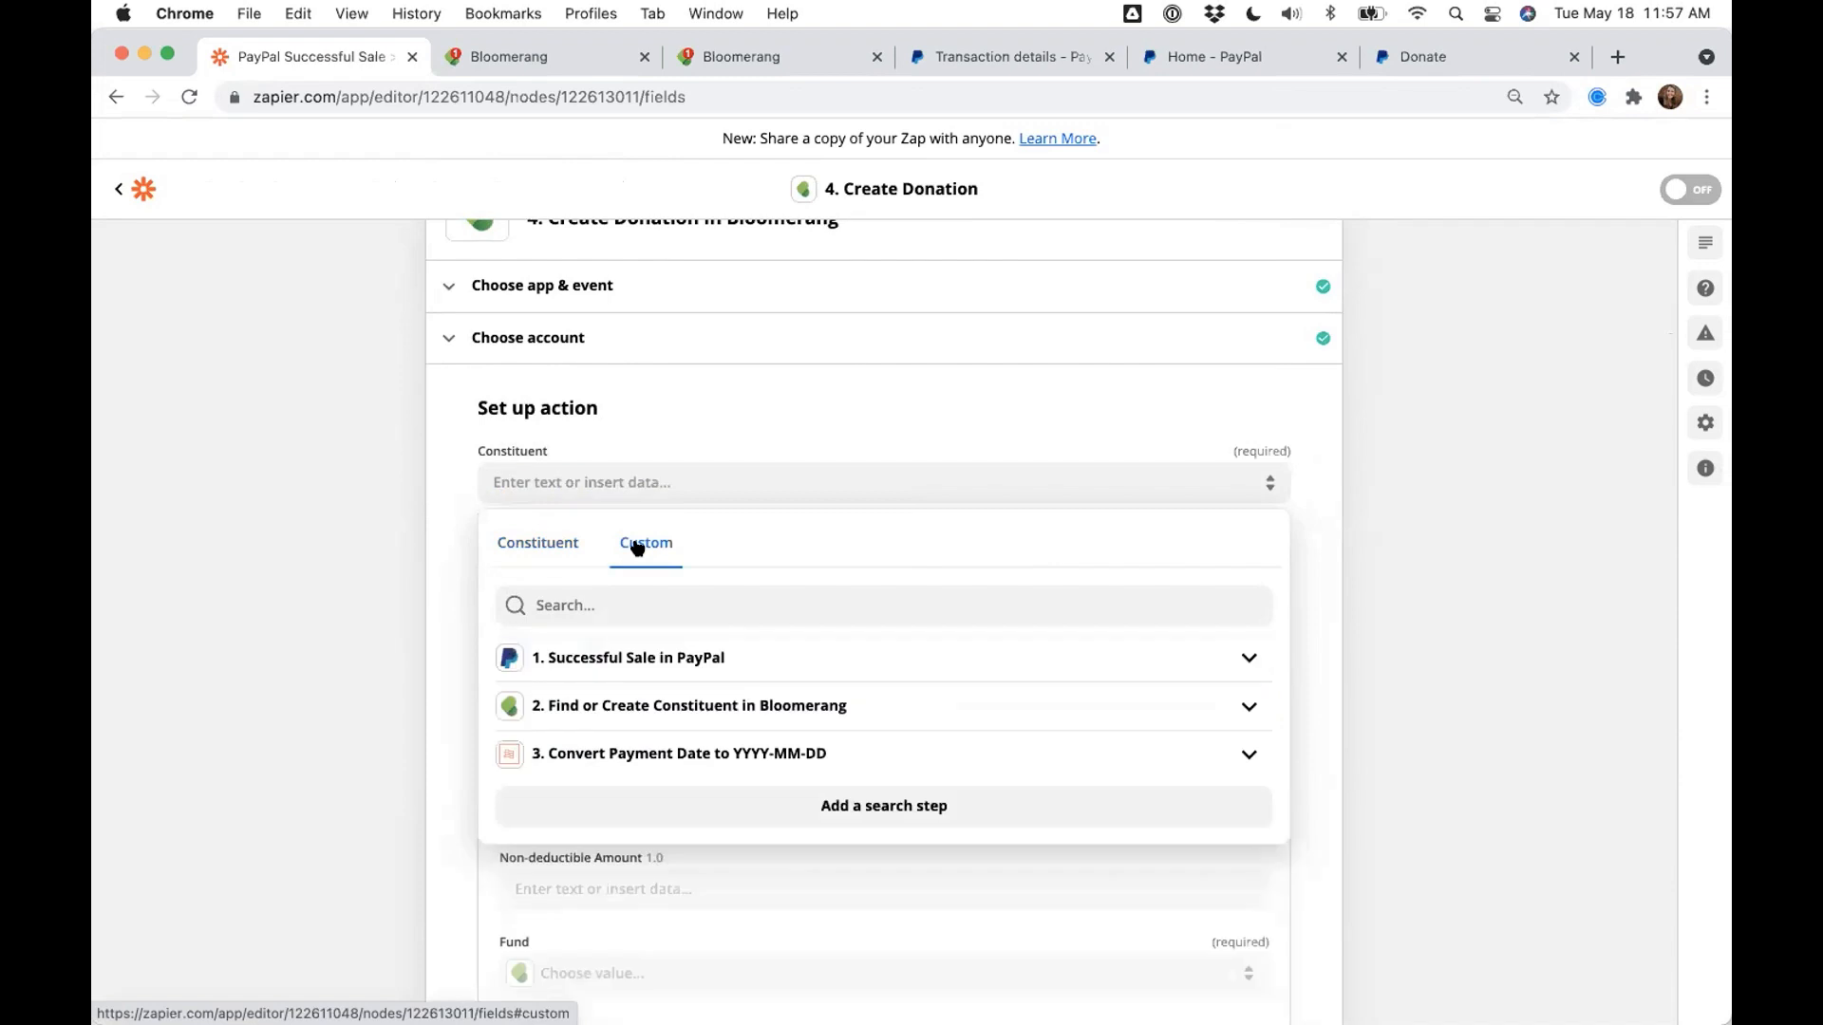
{"action": "left_click", "coordinate": [633, 707]}
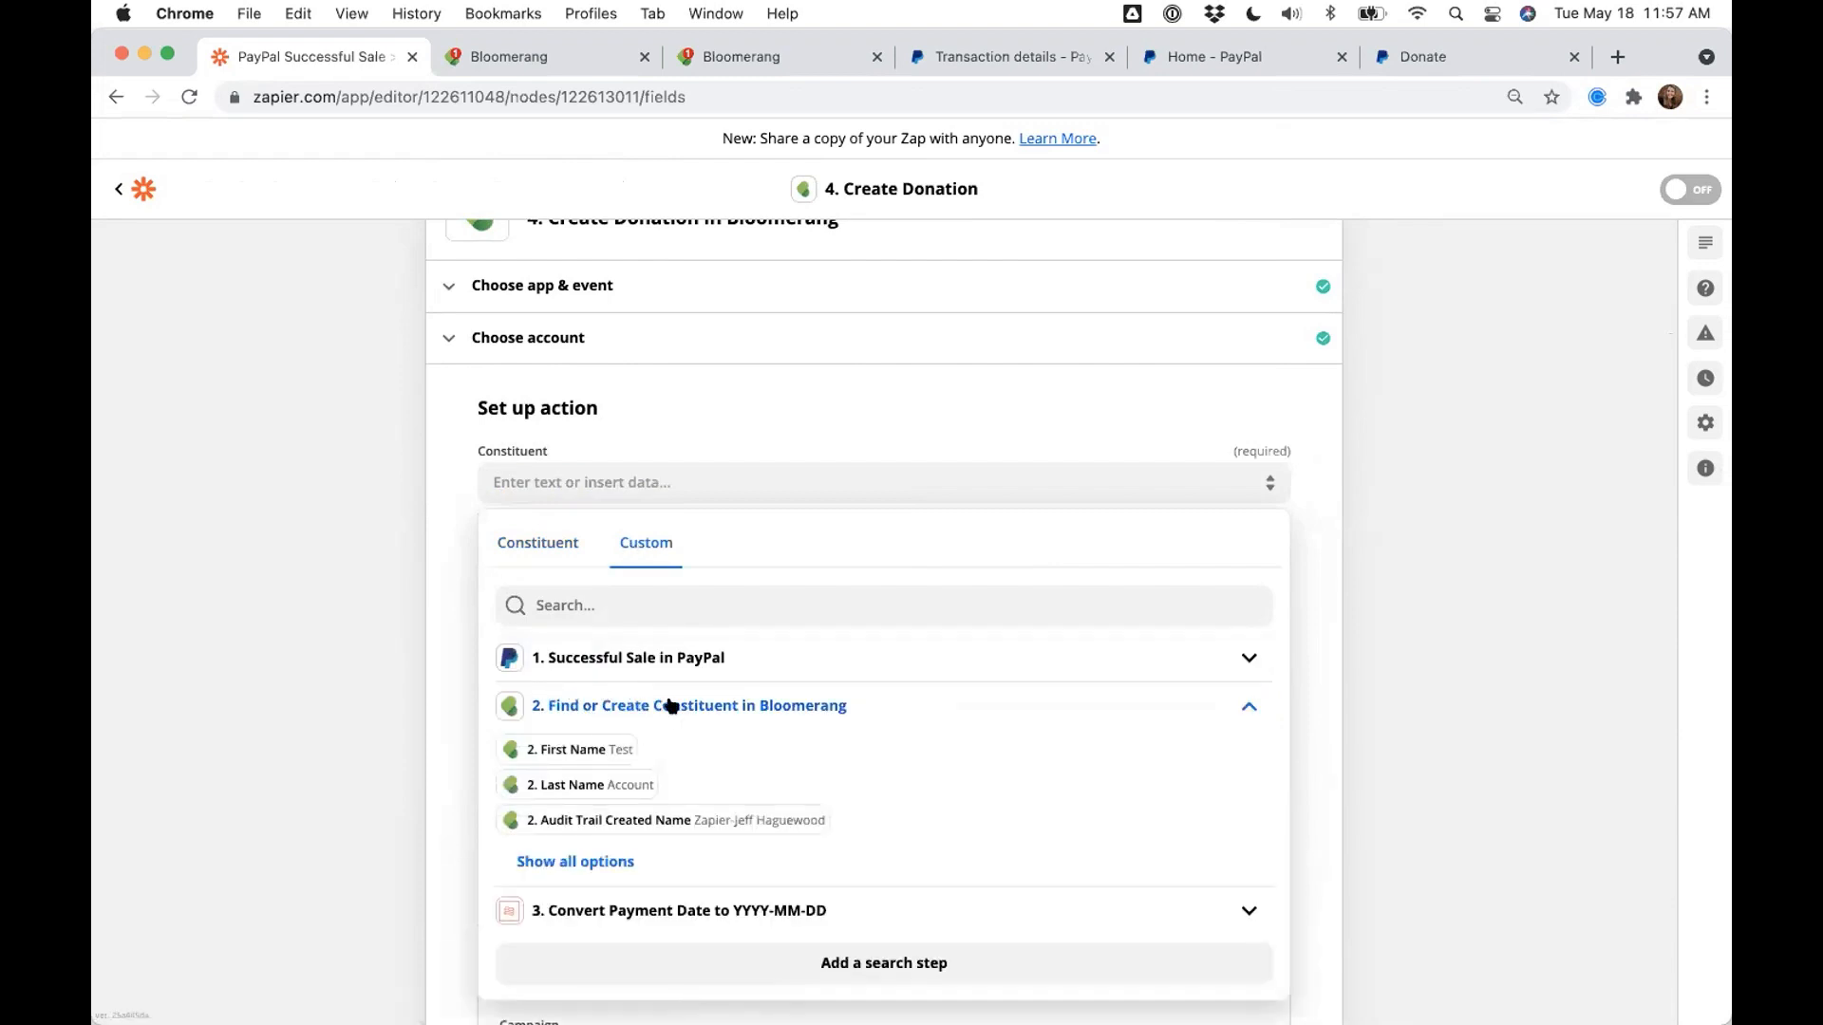
{"action": "left_click", "coordinate": [589, 859]}
{"action": "scroll", "coordinate": [584, 801], "scroll_direction": "down", "scroll_amount": 2}
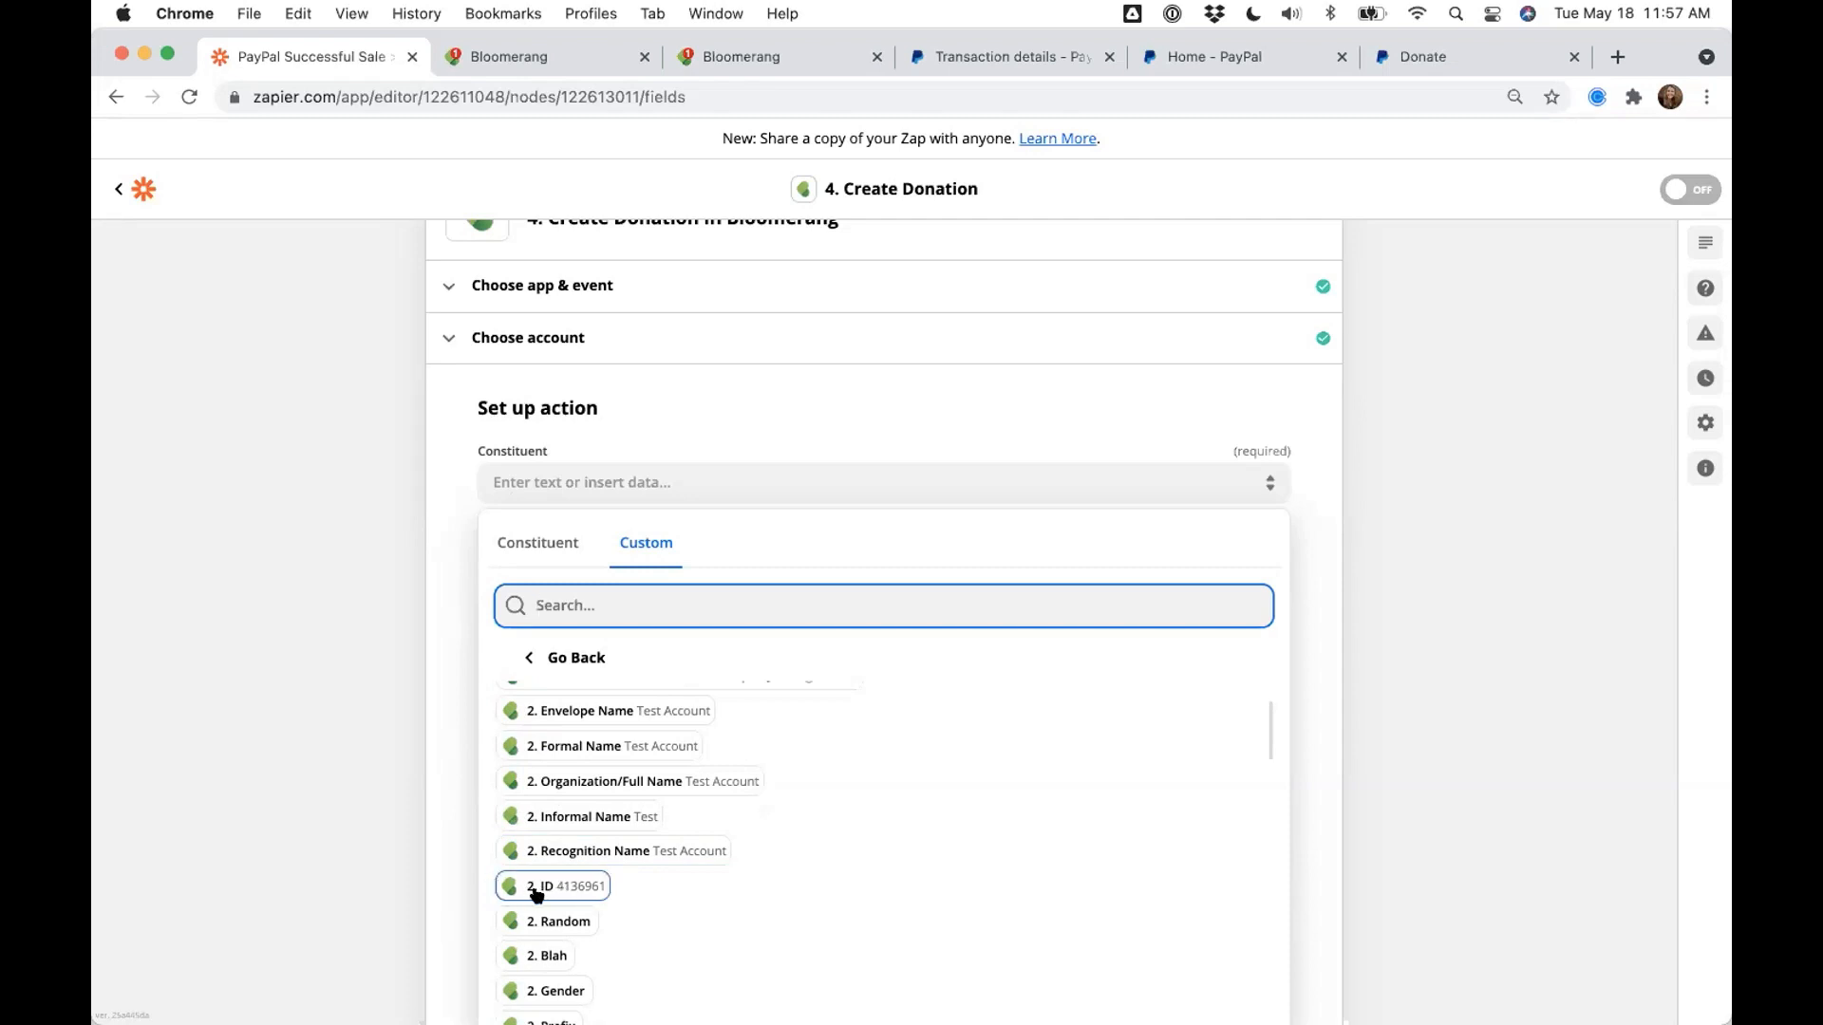
{"action": "left_click", "coordinate": [537, 890]}
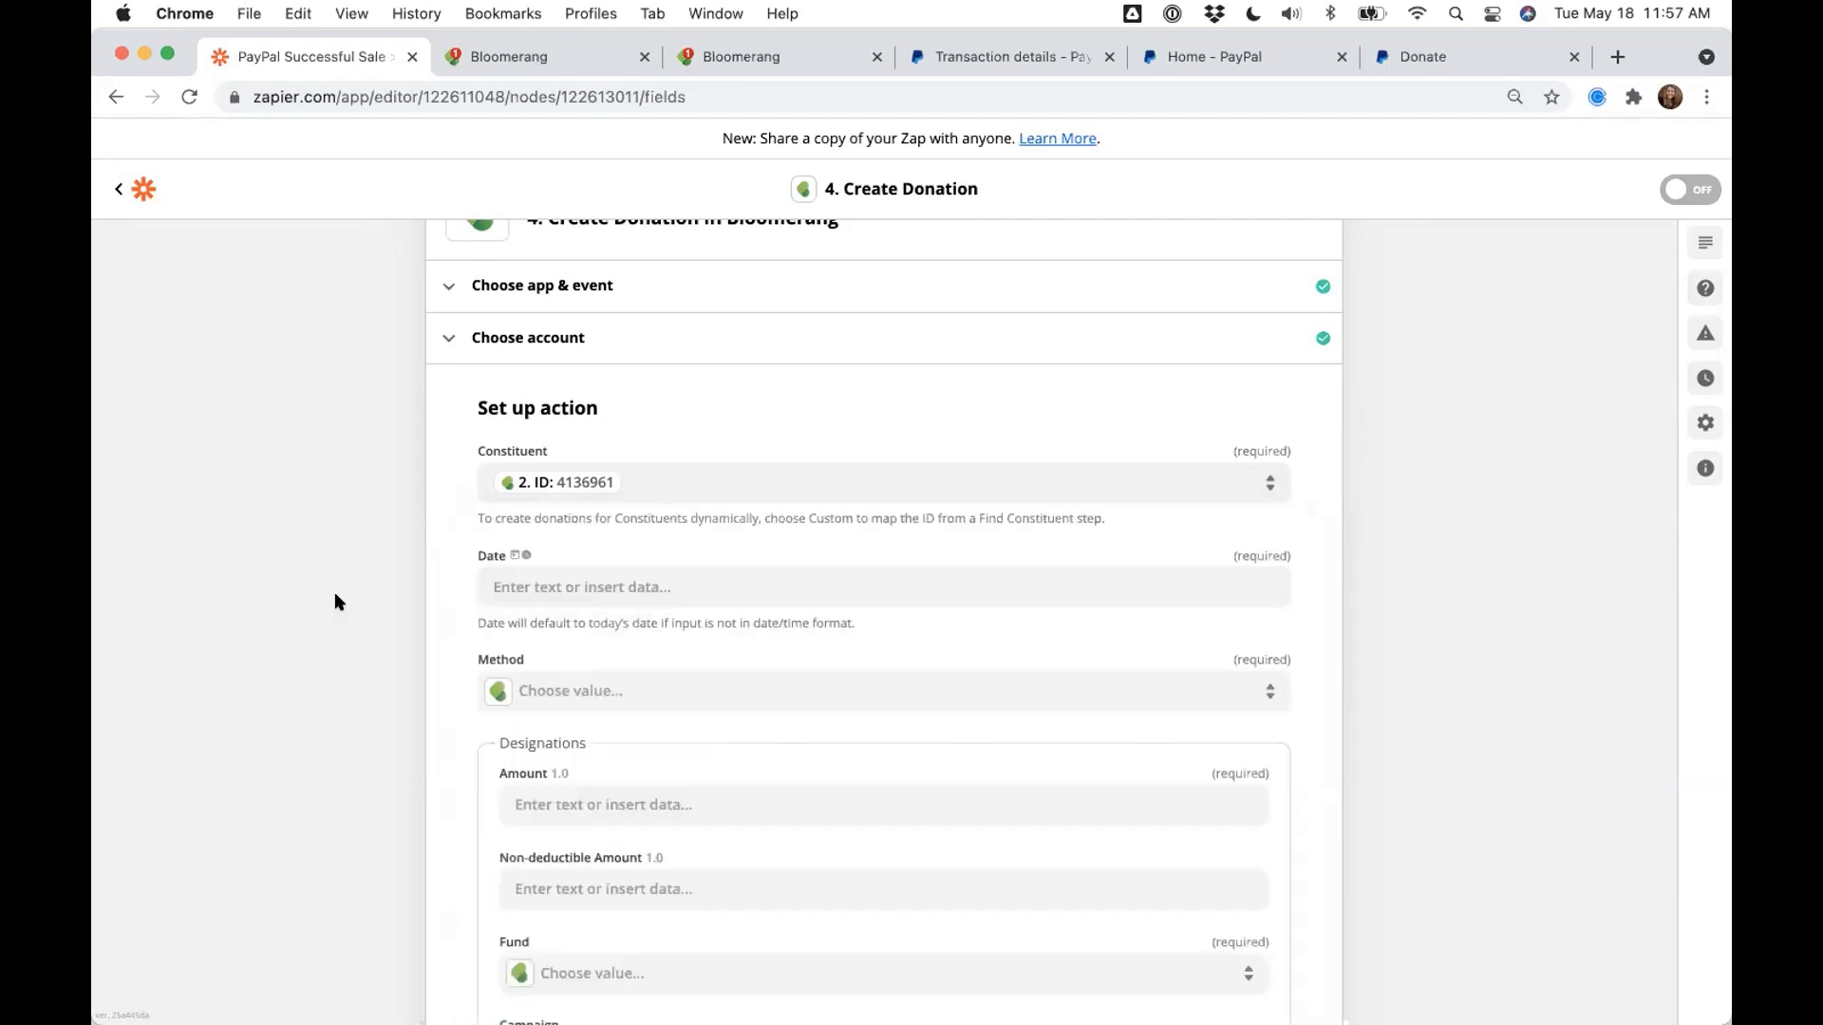
{"action": "left_click", "coordinate": [516, 586]}
{"action": "left_click", "coordinate": [535, 575]}
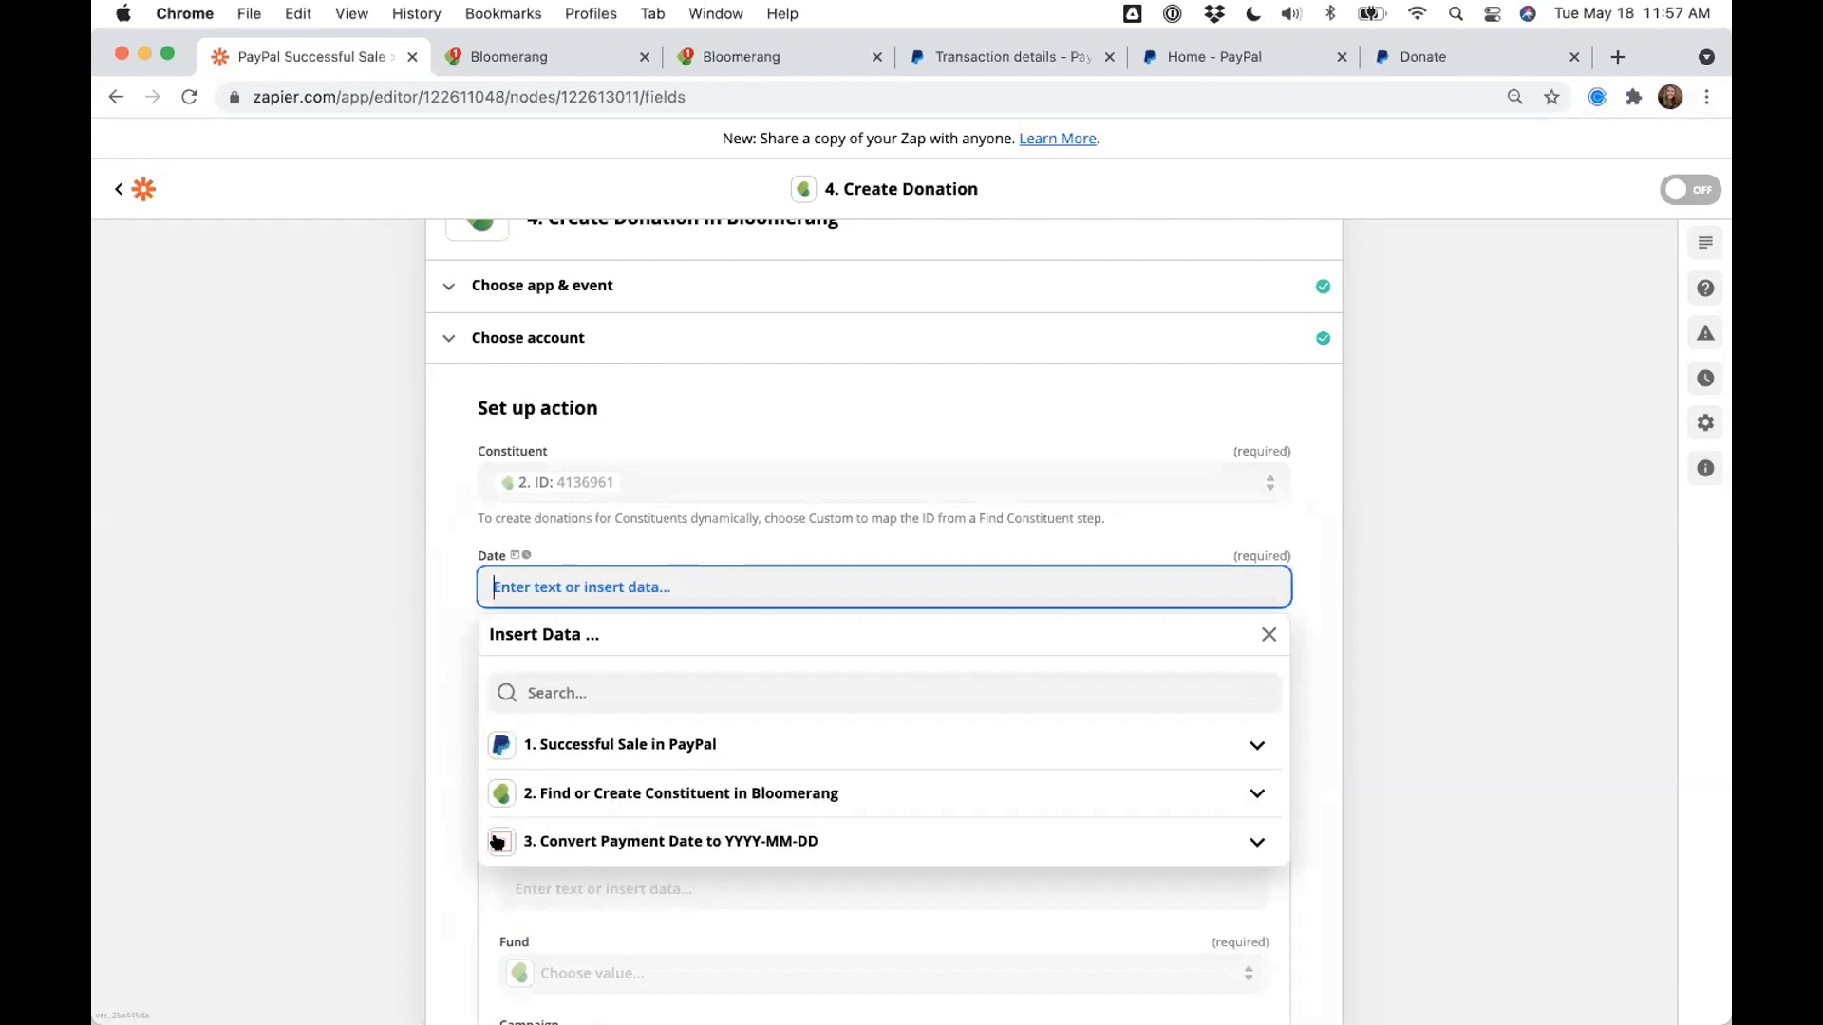
- Map the donation Date to step 3's formatted Payment Date
{"action": "left_click", "coordinate": [553, 843]}
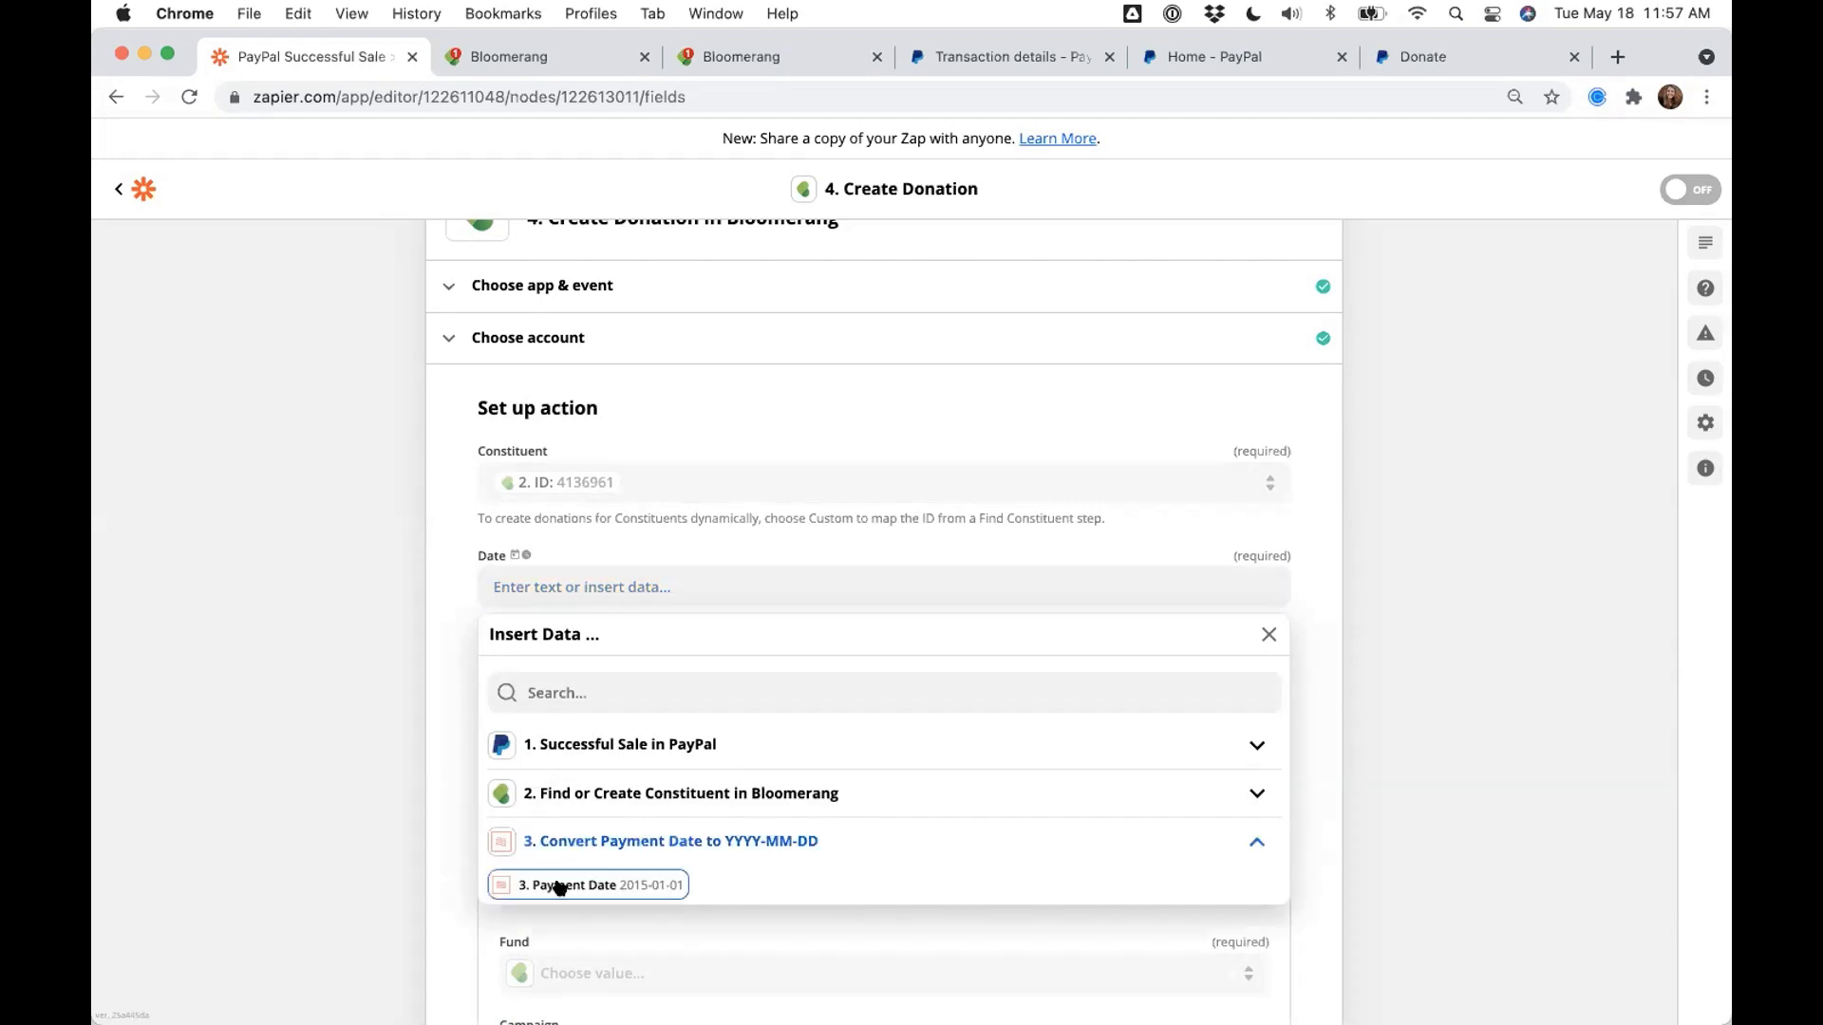
{"action": "left_click", "coordinate": [634, 888]}
{"action": "left_click", "coordinate": [374, 767]}
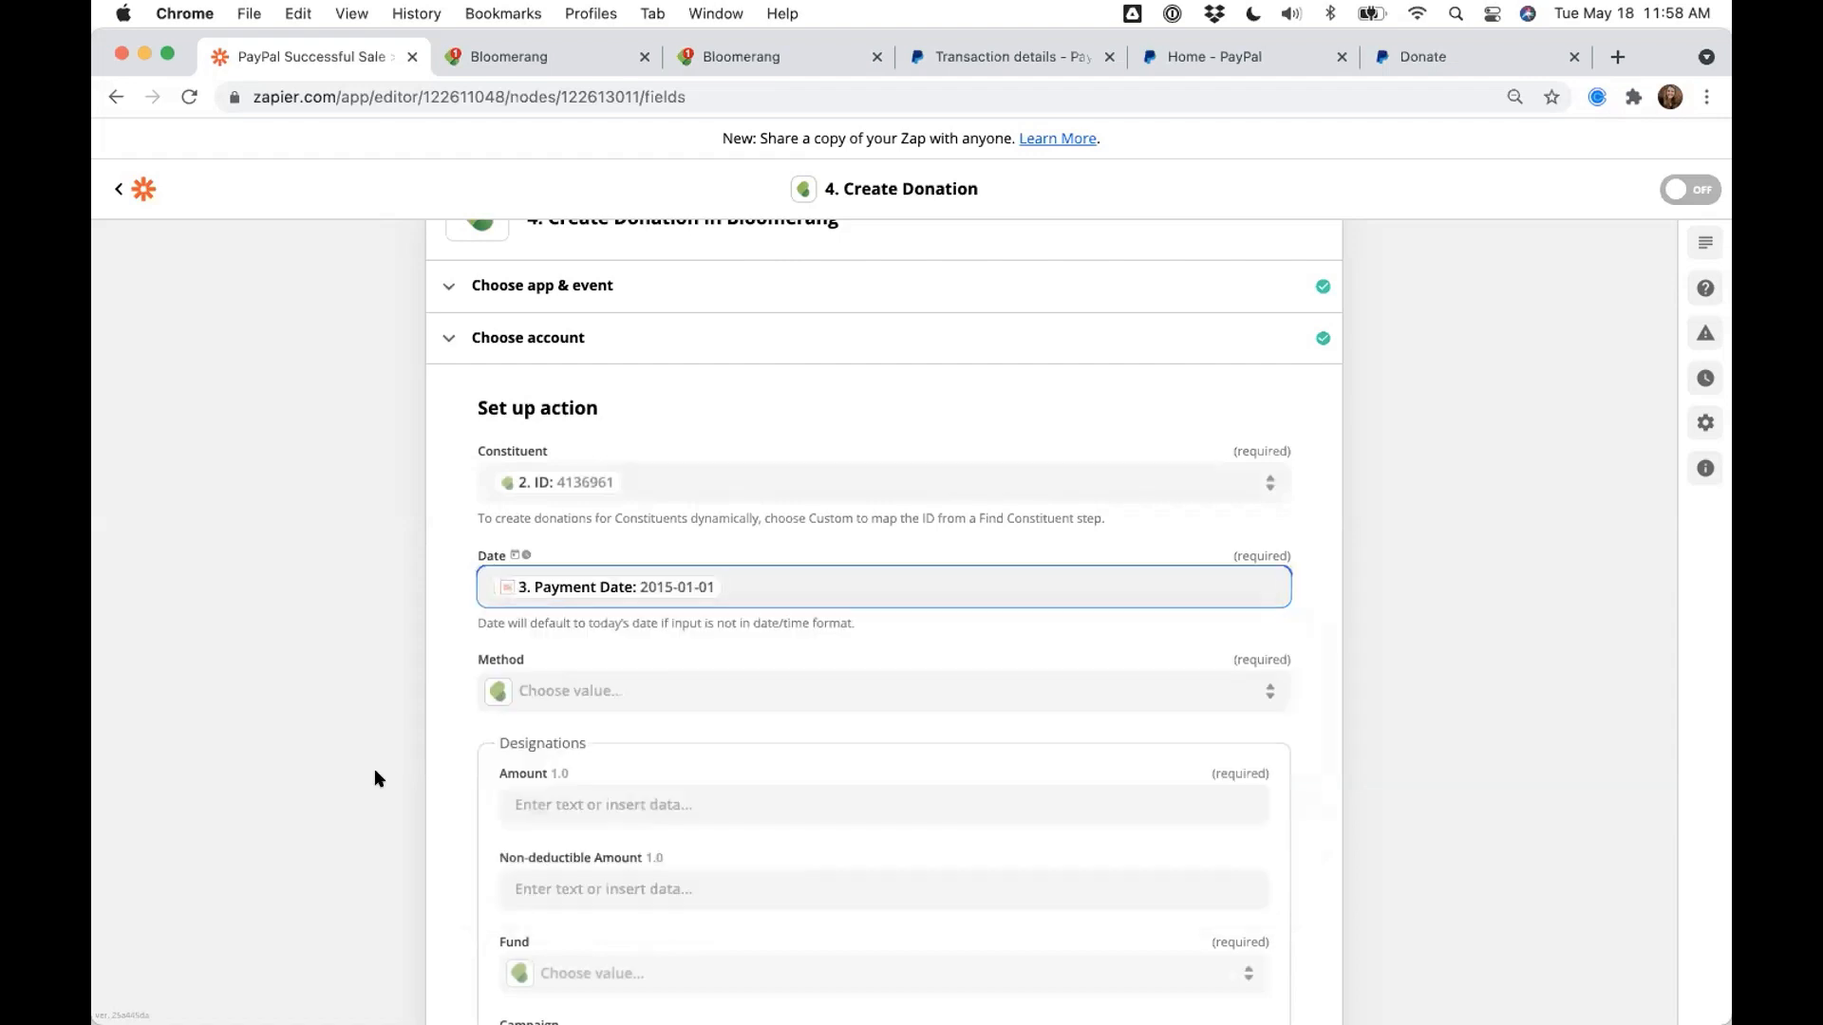
- Set the donation Method to Credit Card
{"action": "left_click", "coordinate": [551, 694]}
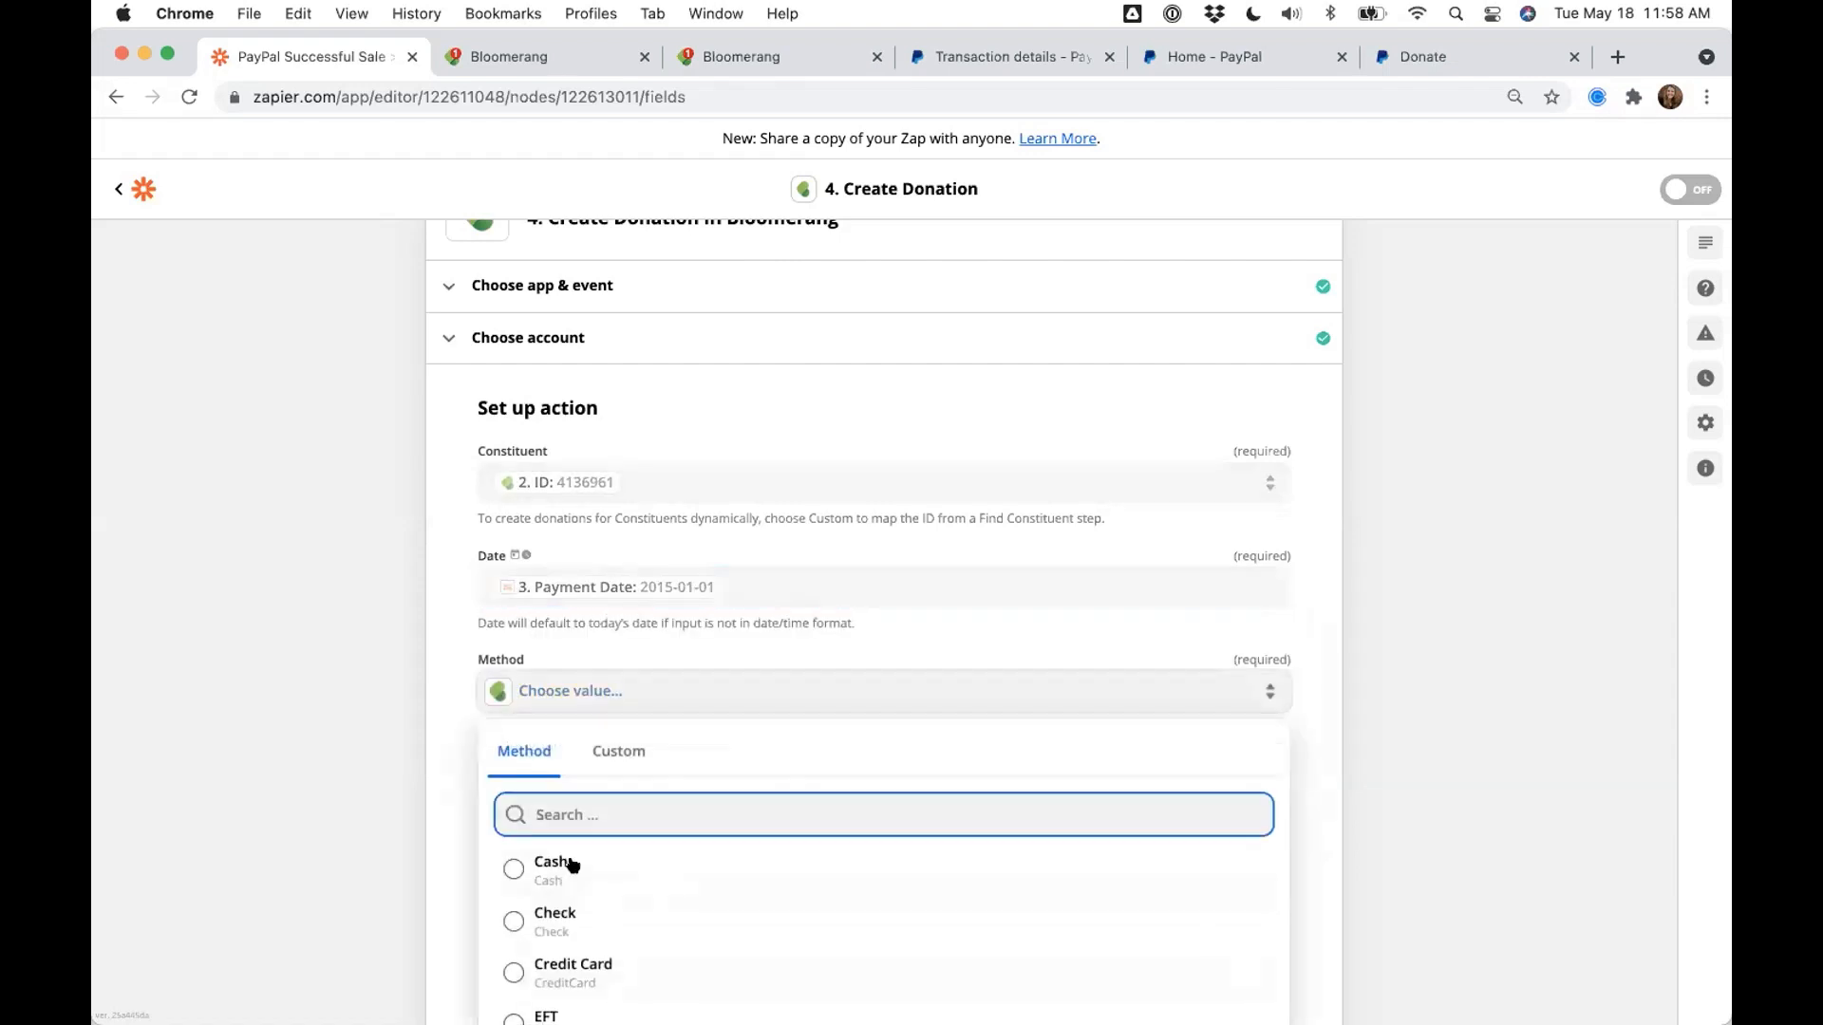
{"action": "left_click", "coordinate": [569, 966]}
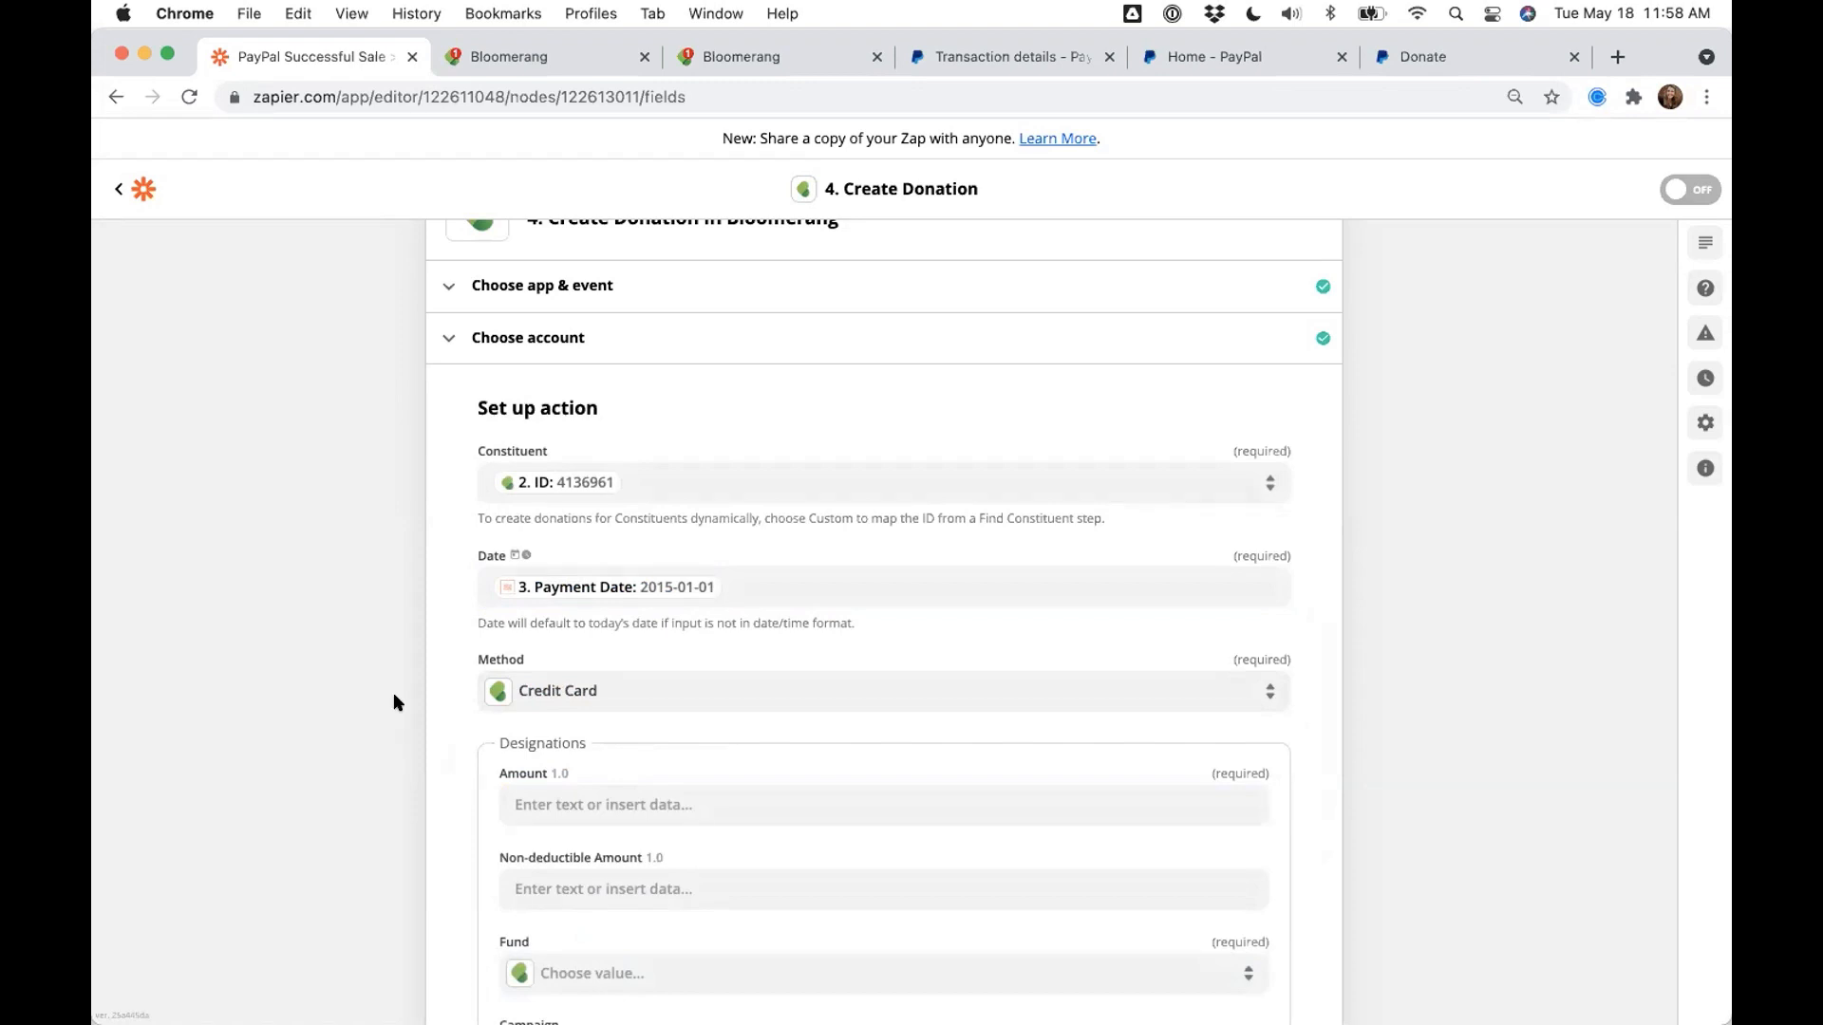
{"action": "scroll", "coordinate": [395, 699], "scroll_direction": "down", "scroll_amount": 5}
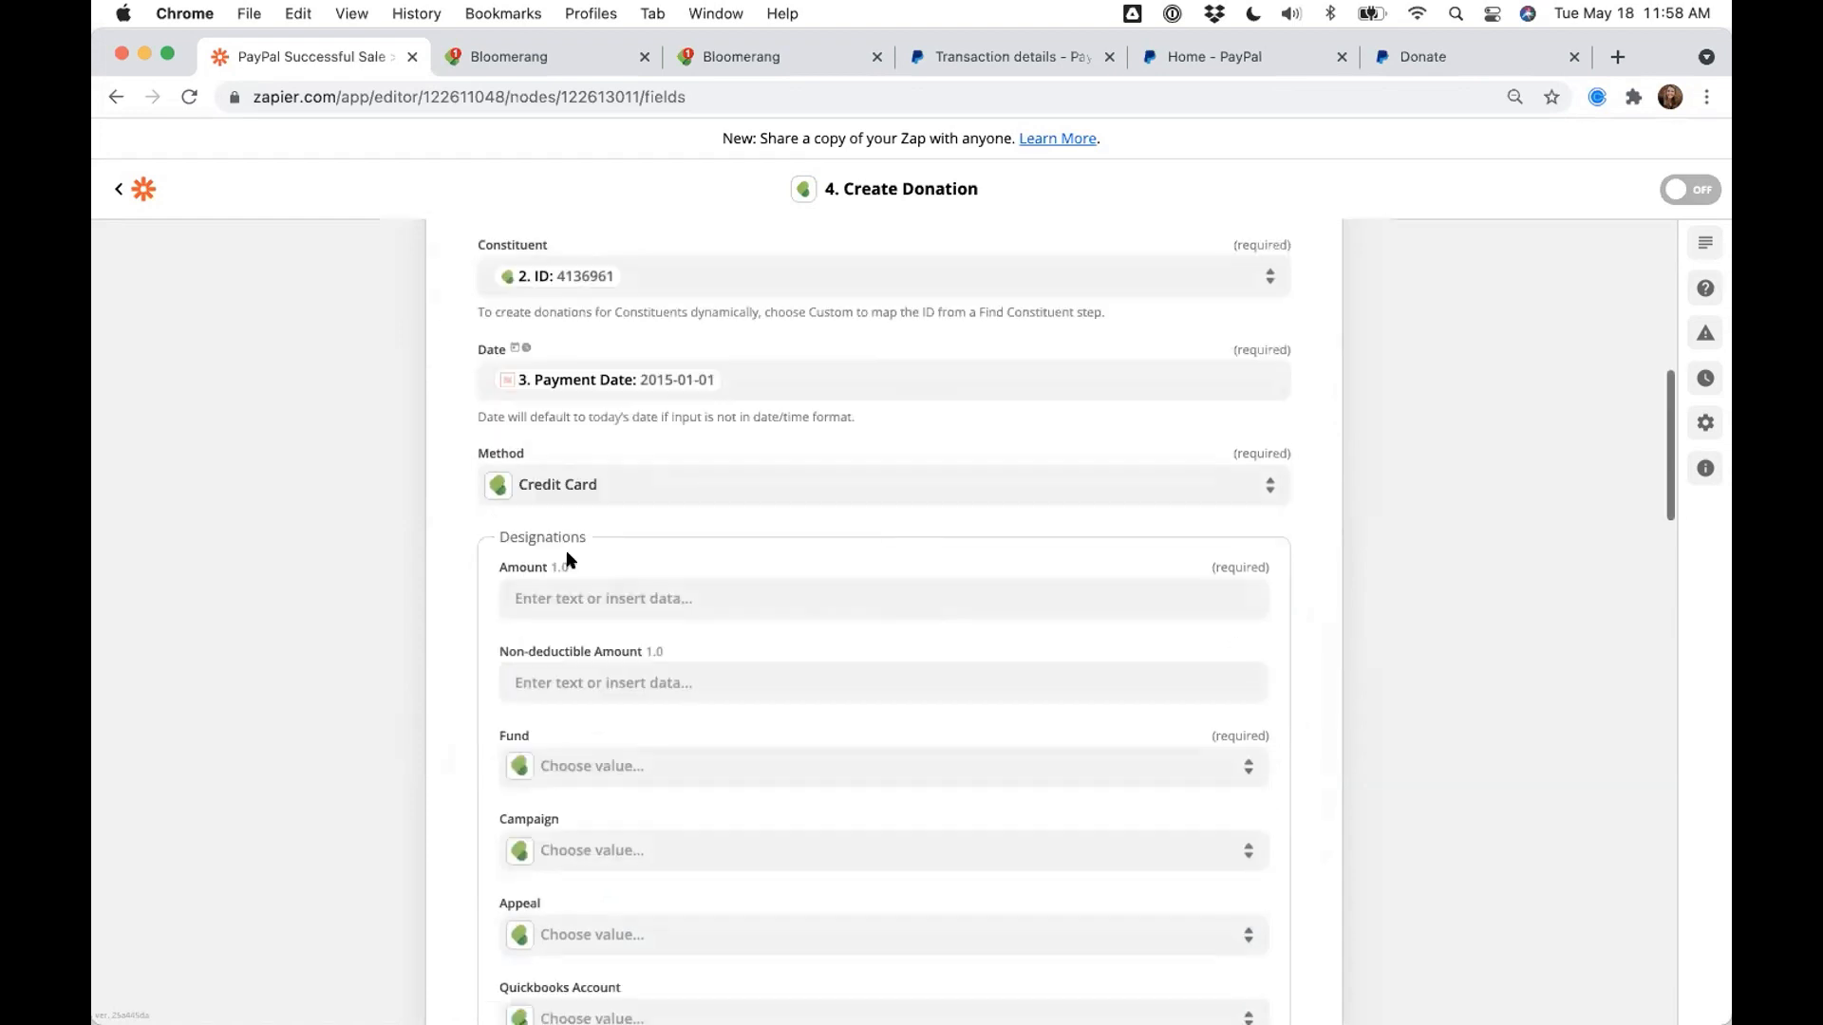
- Map Amount to the PayPal sale's '1. Mc Gross' field (25.00)
{"action": "left_click", "coordinate": [596, 514]}
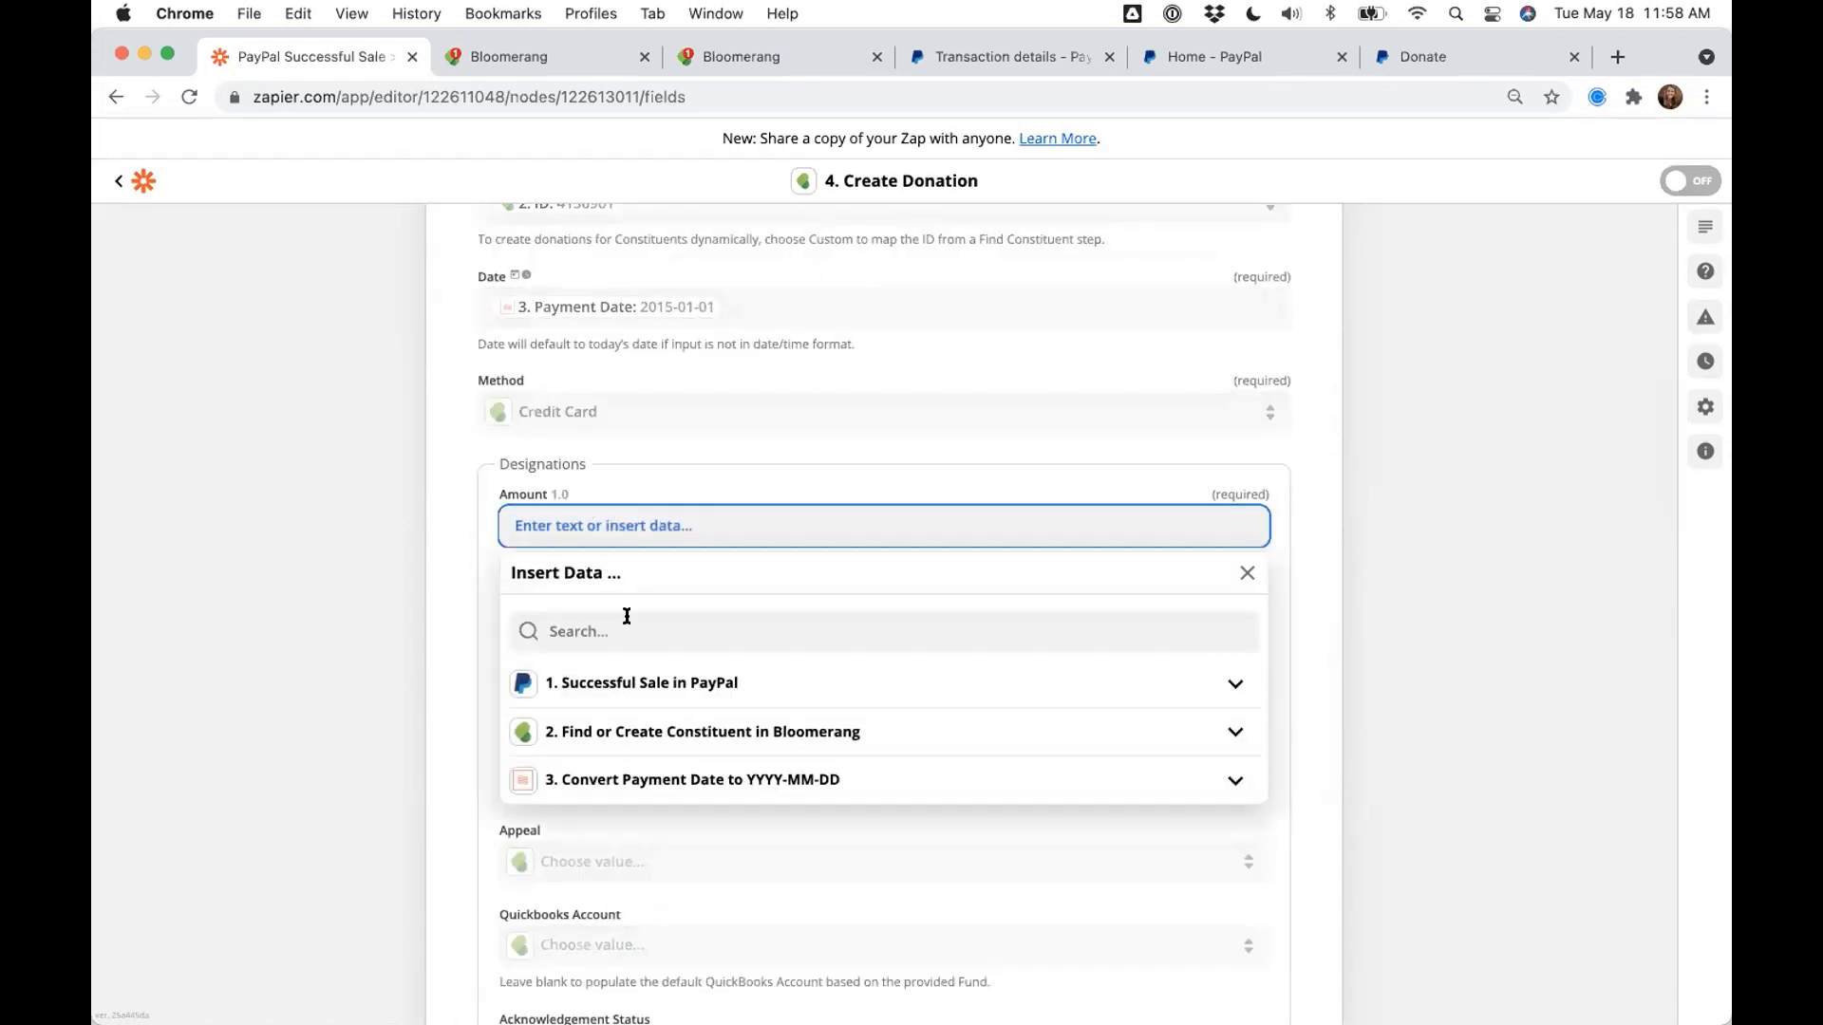
{"action": "left_click", "coordinate": [596, 702]}
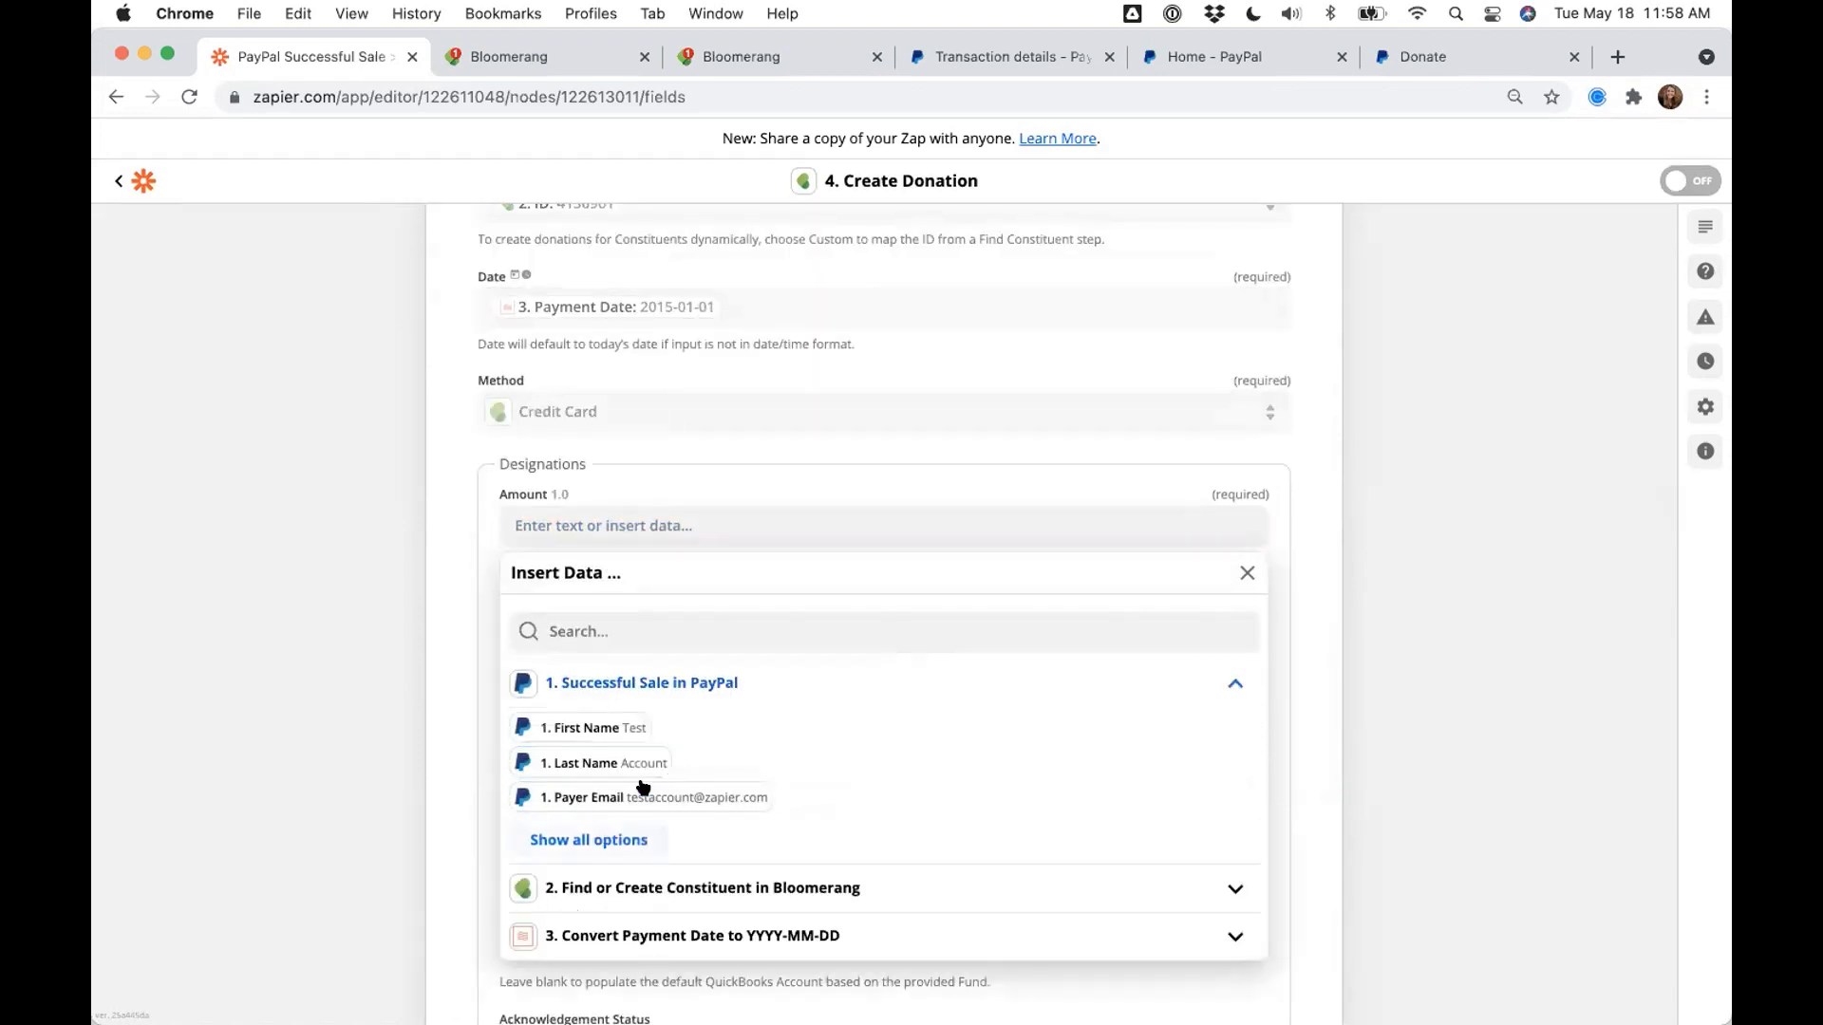
{"action": "left_click", "coordinate": [608, 836]}
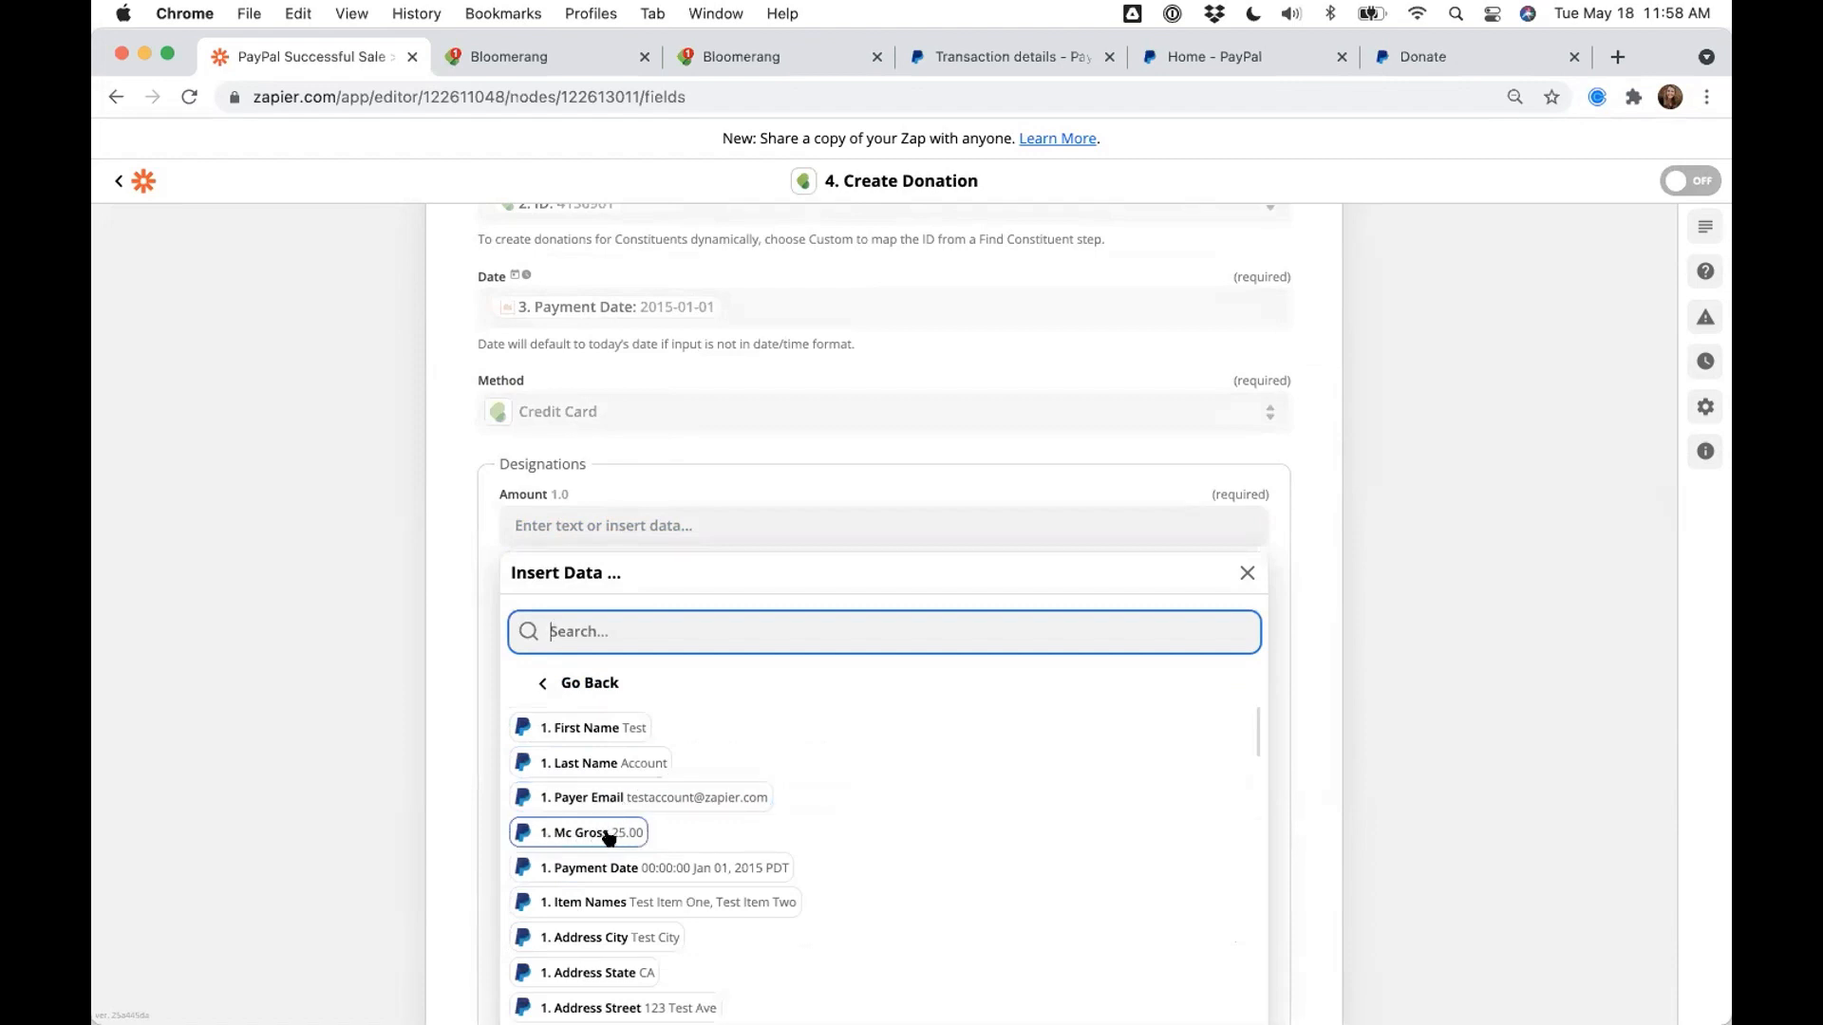
{"action": "left_click", "coordinate": [599, 833]}
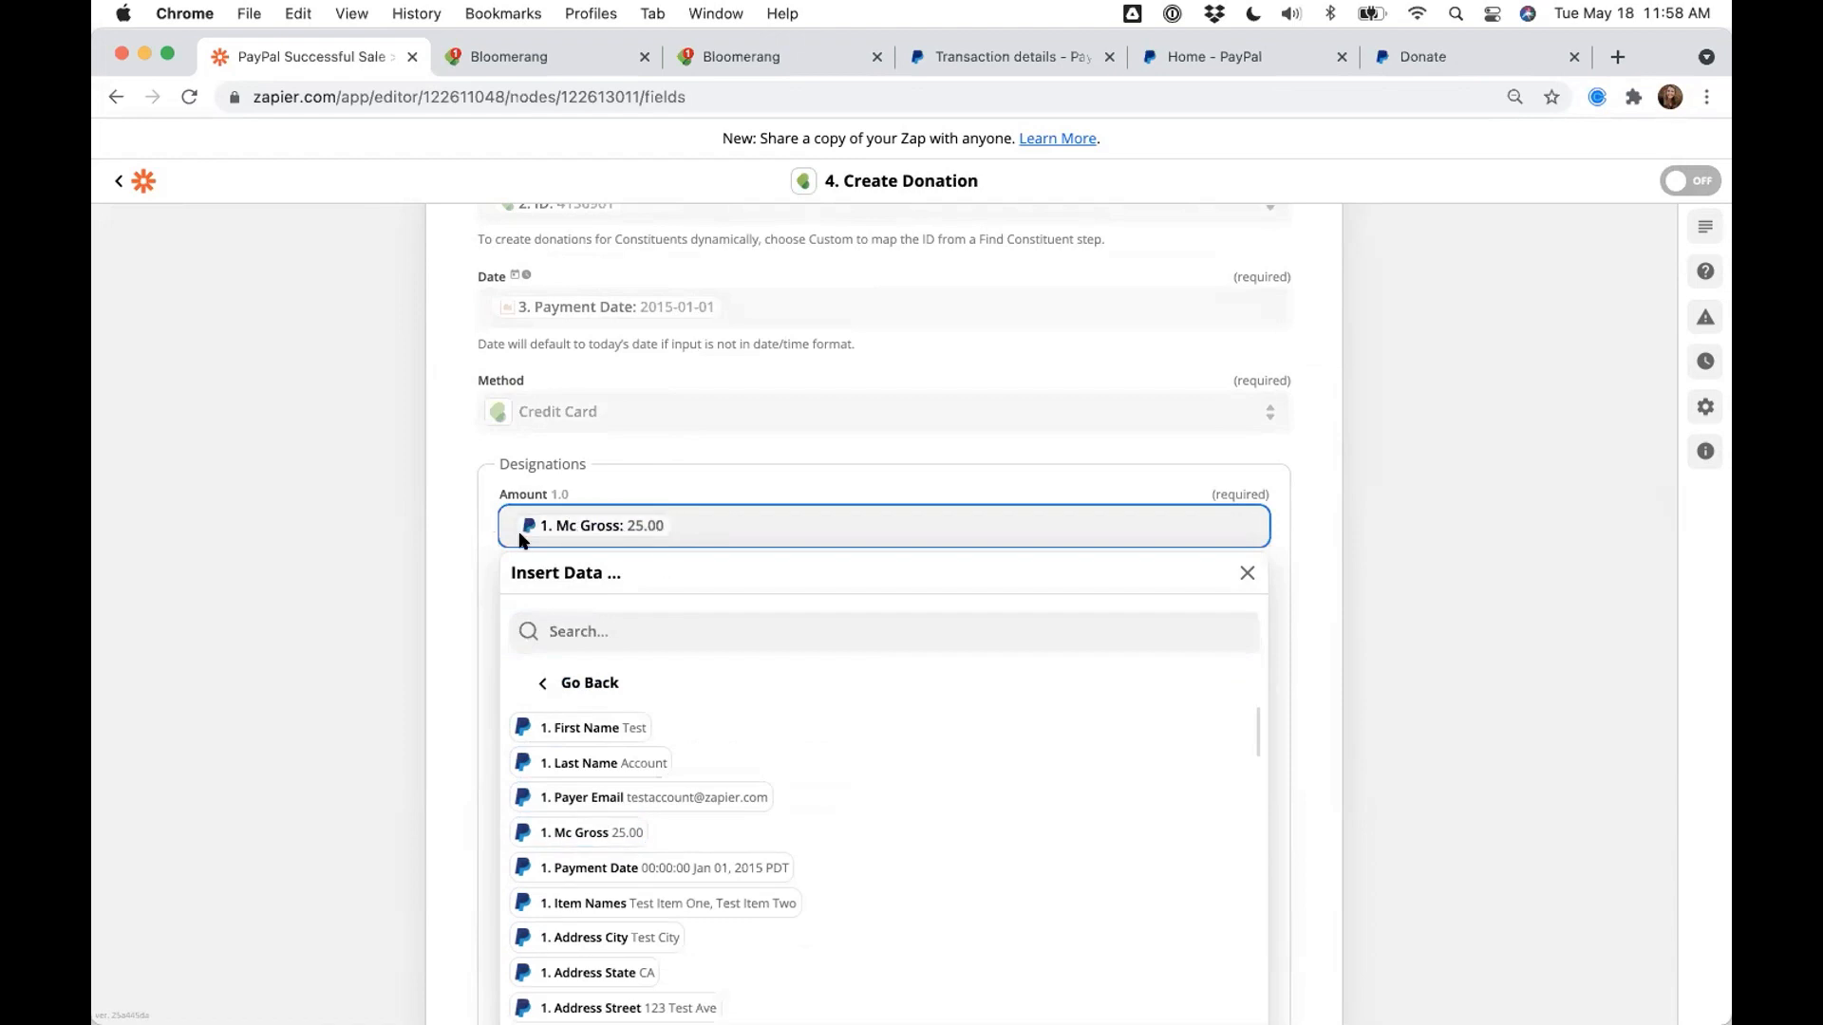
{"action": "left_click", "coordinate": [476, 561]}
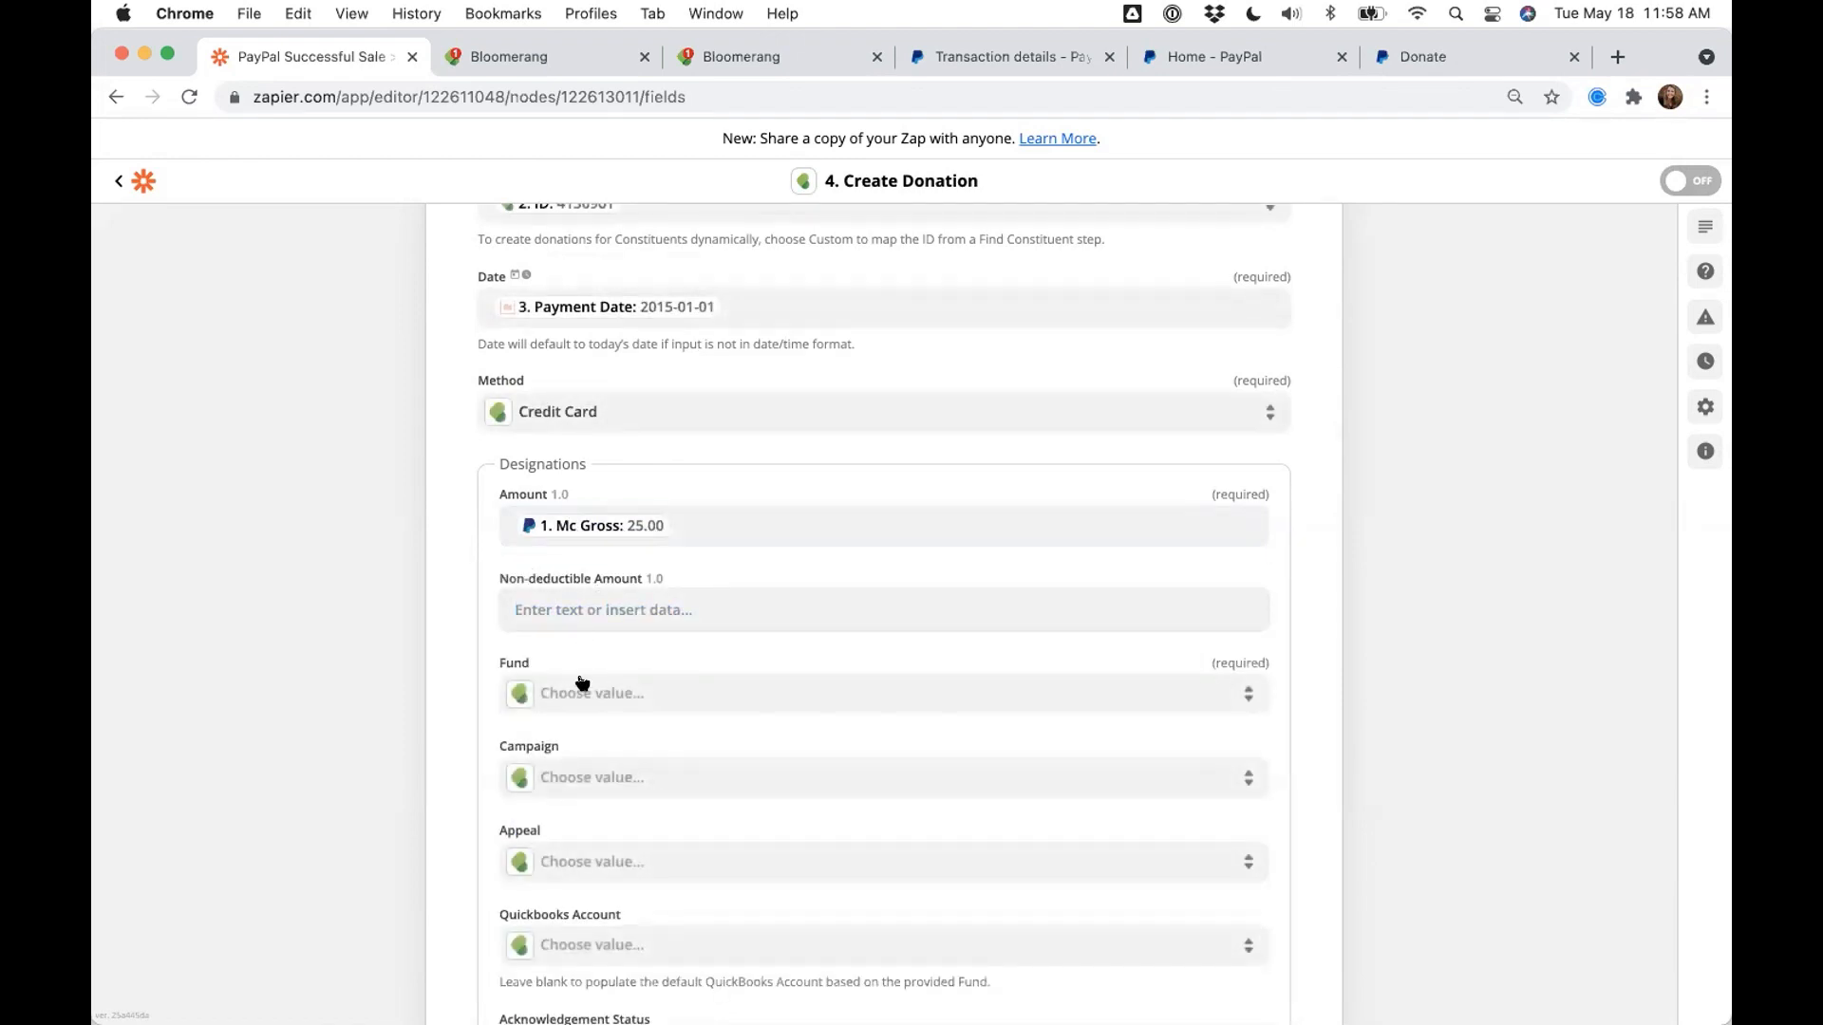
{"action": "scroll", "coordinate": [490, 694], "scroll_direction": "down", "scroll_amount": 5}
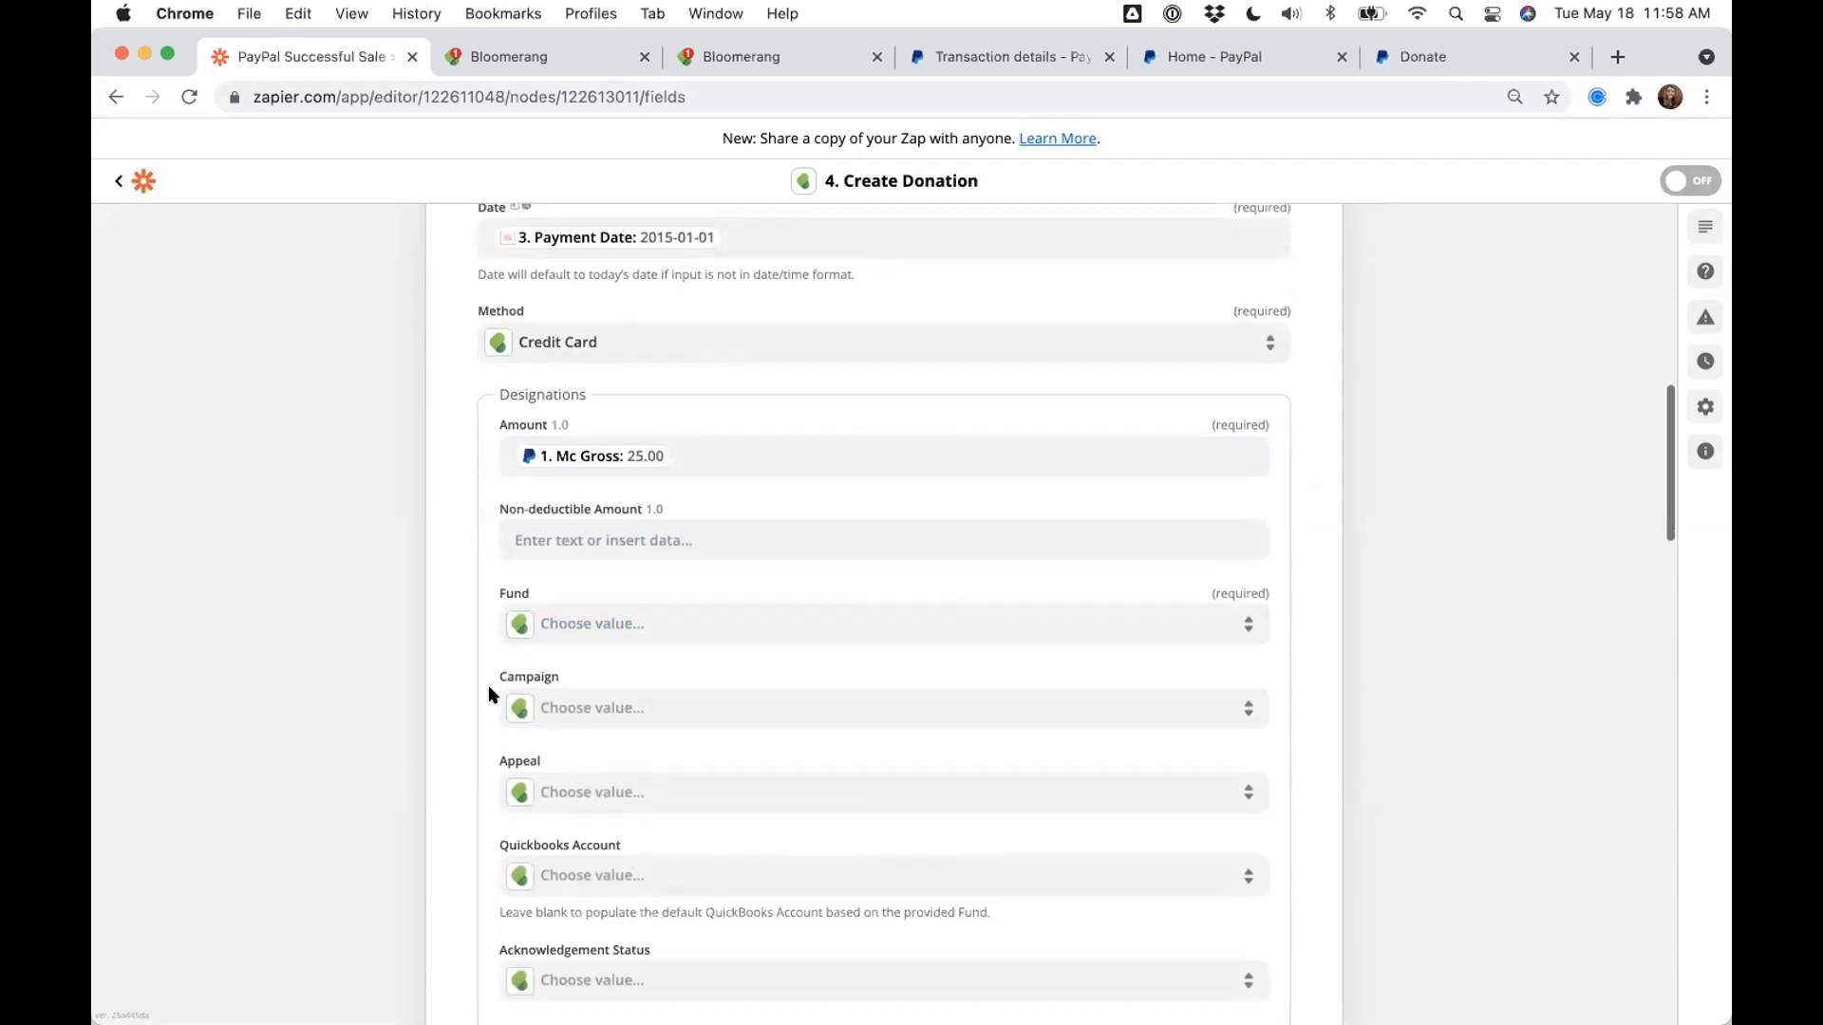
{"action": "scroll", "coordinate": [491, 693], "scroll_direction": "down", "scroll_amount": 2}
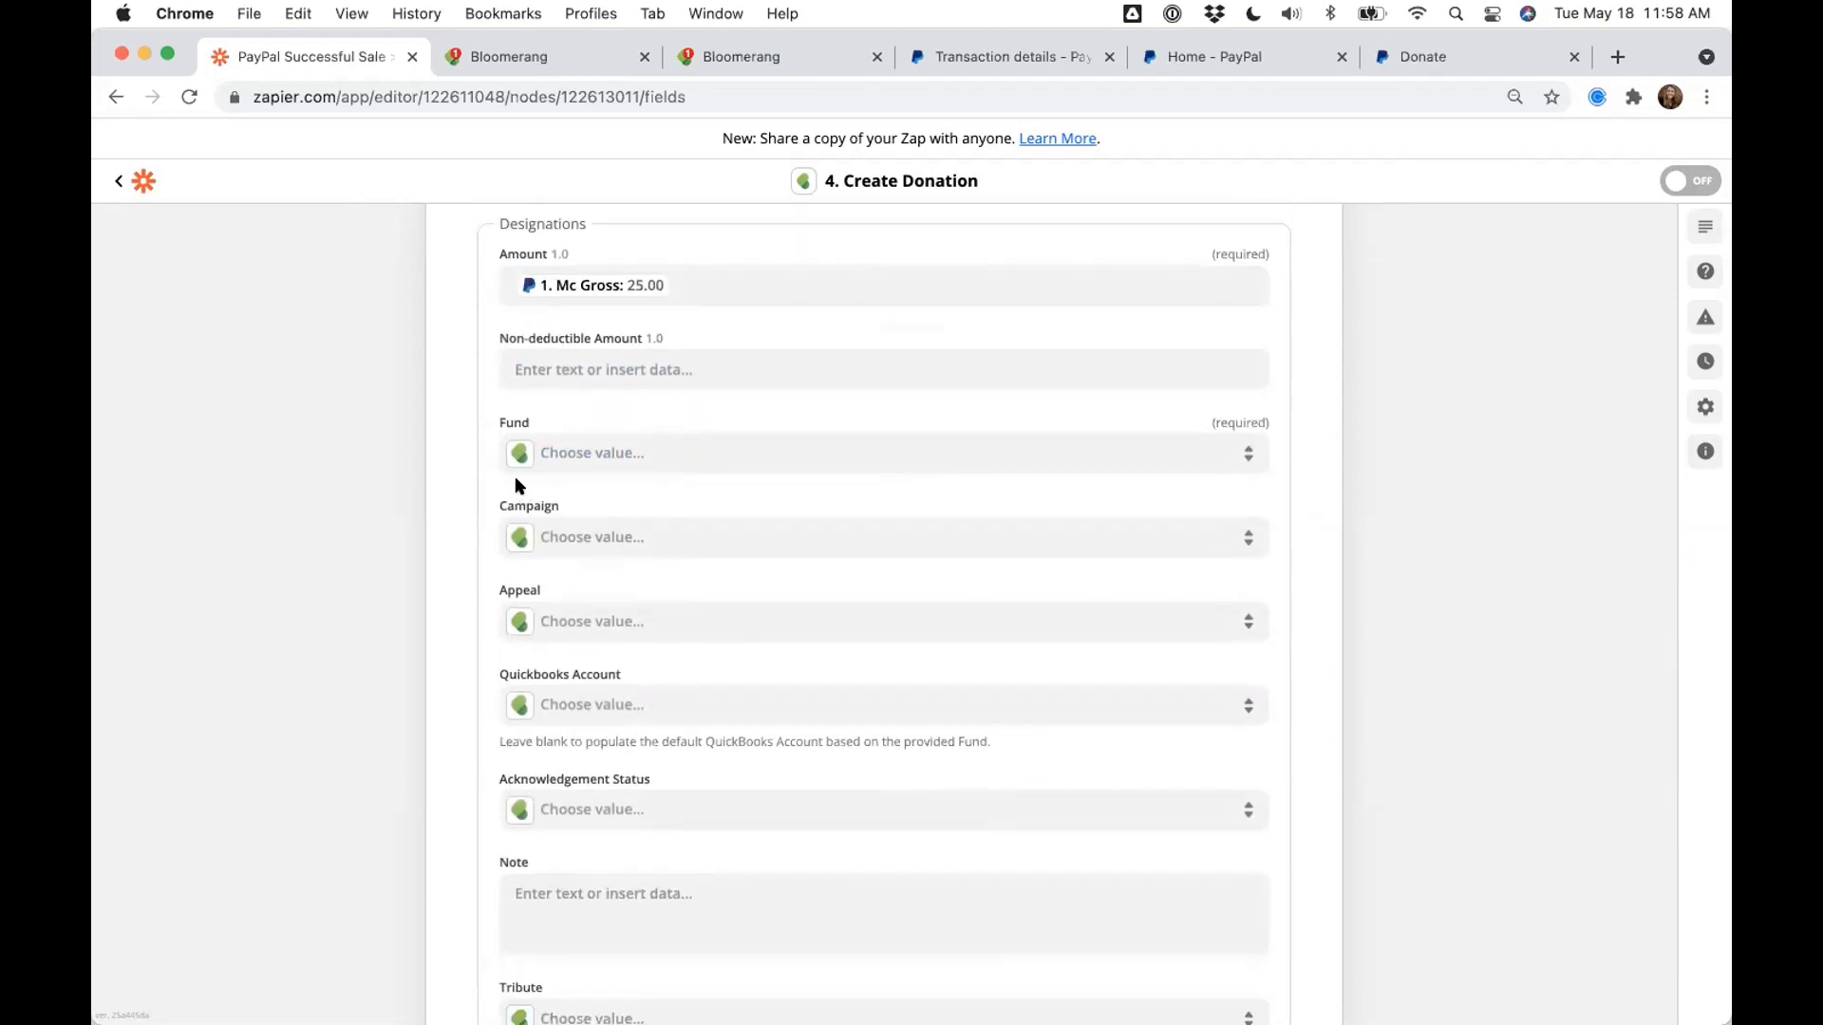
- Choose Unrestricted for Fund, Annual Campaign for Campaign, Online Donations for Appeal
{"action": "left_click", "coordinate": [597, 456]}
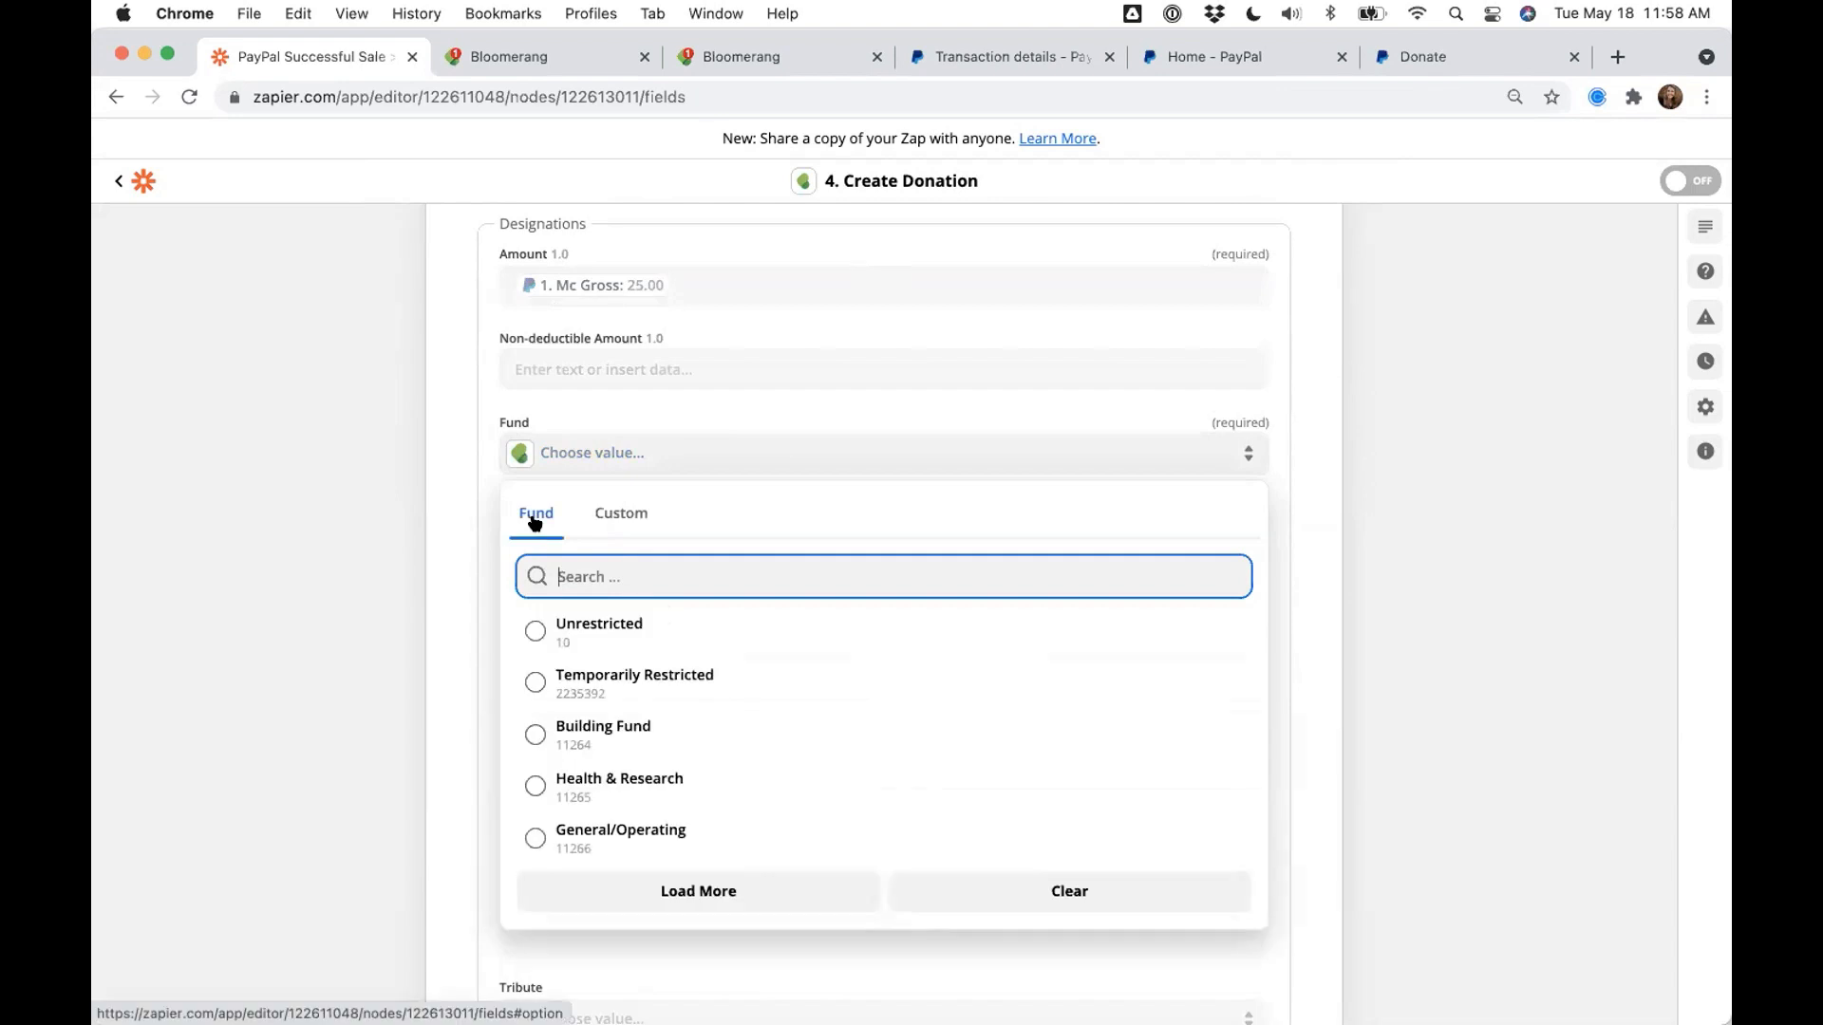
{"action": "left_click", "coordinate": [598, 626]}
{"action": "left_click", "coordinate": [569, 539]}
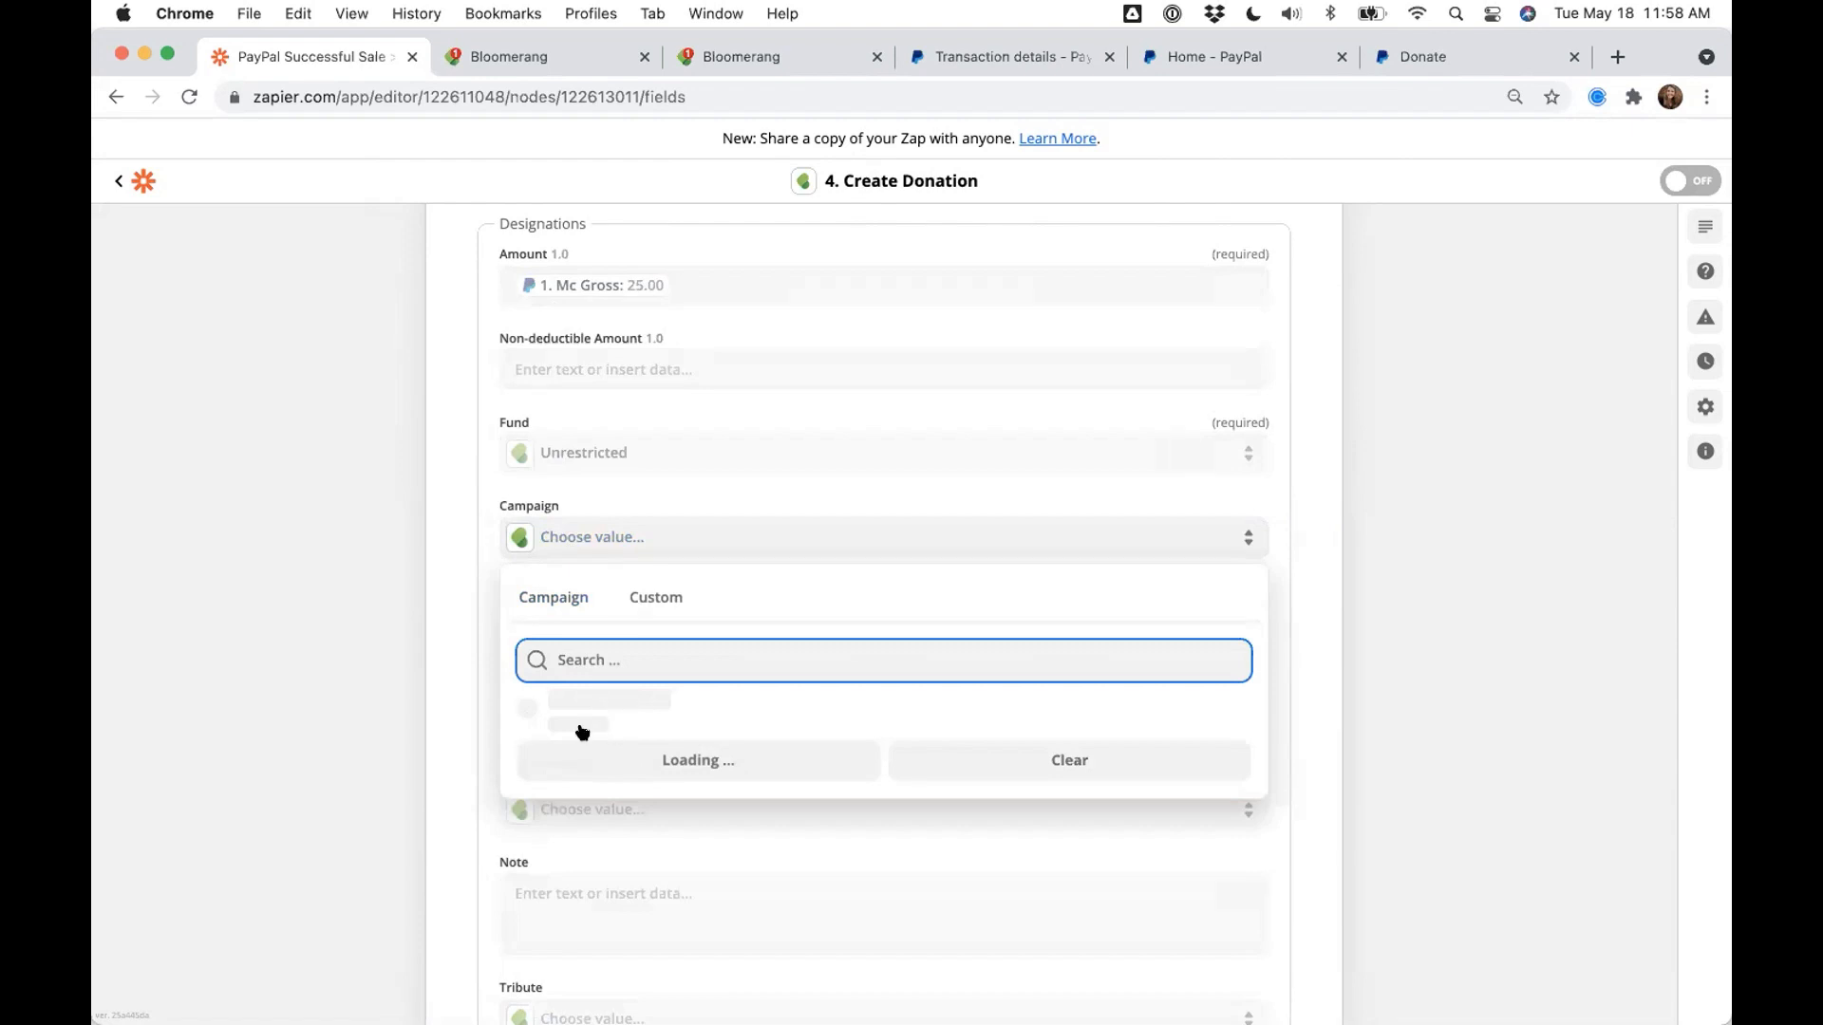
{"action": "scroll", "coordinate": [604, 763], "scroll_direction": "down", "scroll_amount": 1}
{"action": "scroll", "coordinate": [604, 770], "scroll_direction": "down", "scroll_amount": 4}
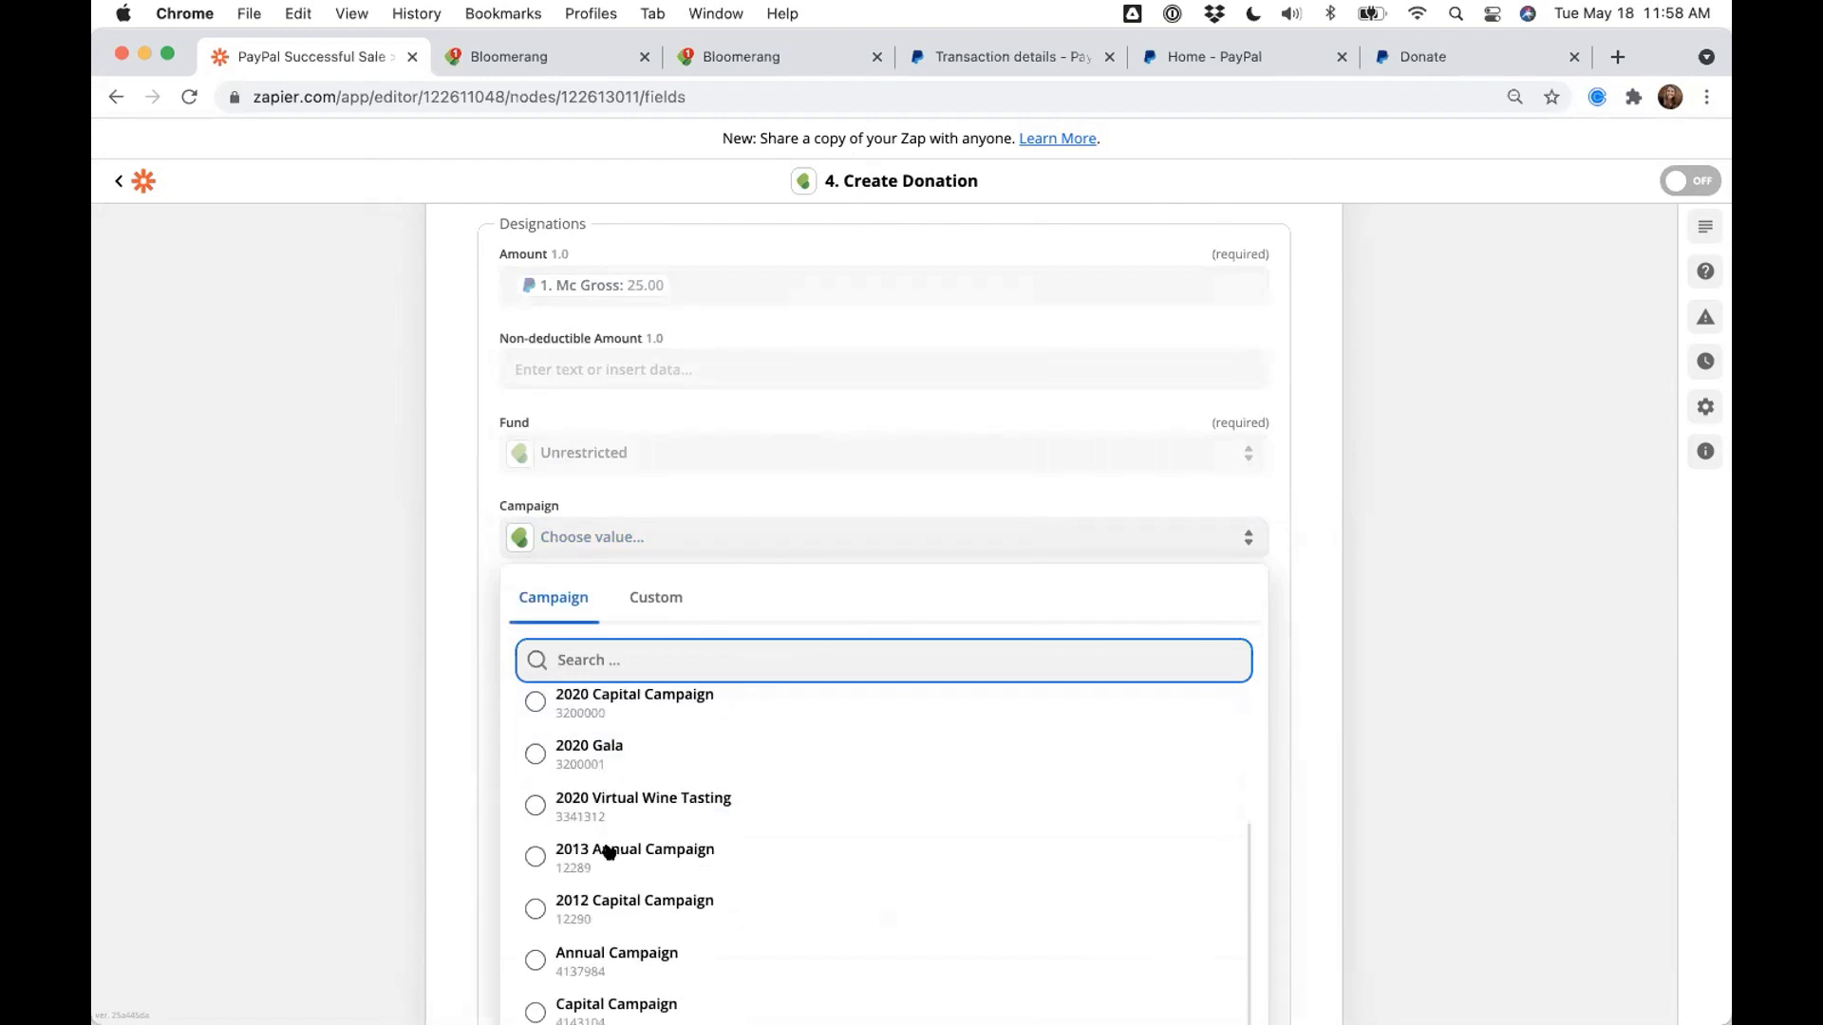
{"action": "left_click", "coordinate": [606, 961]}
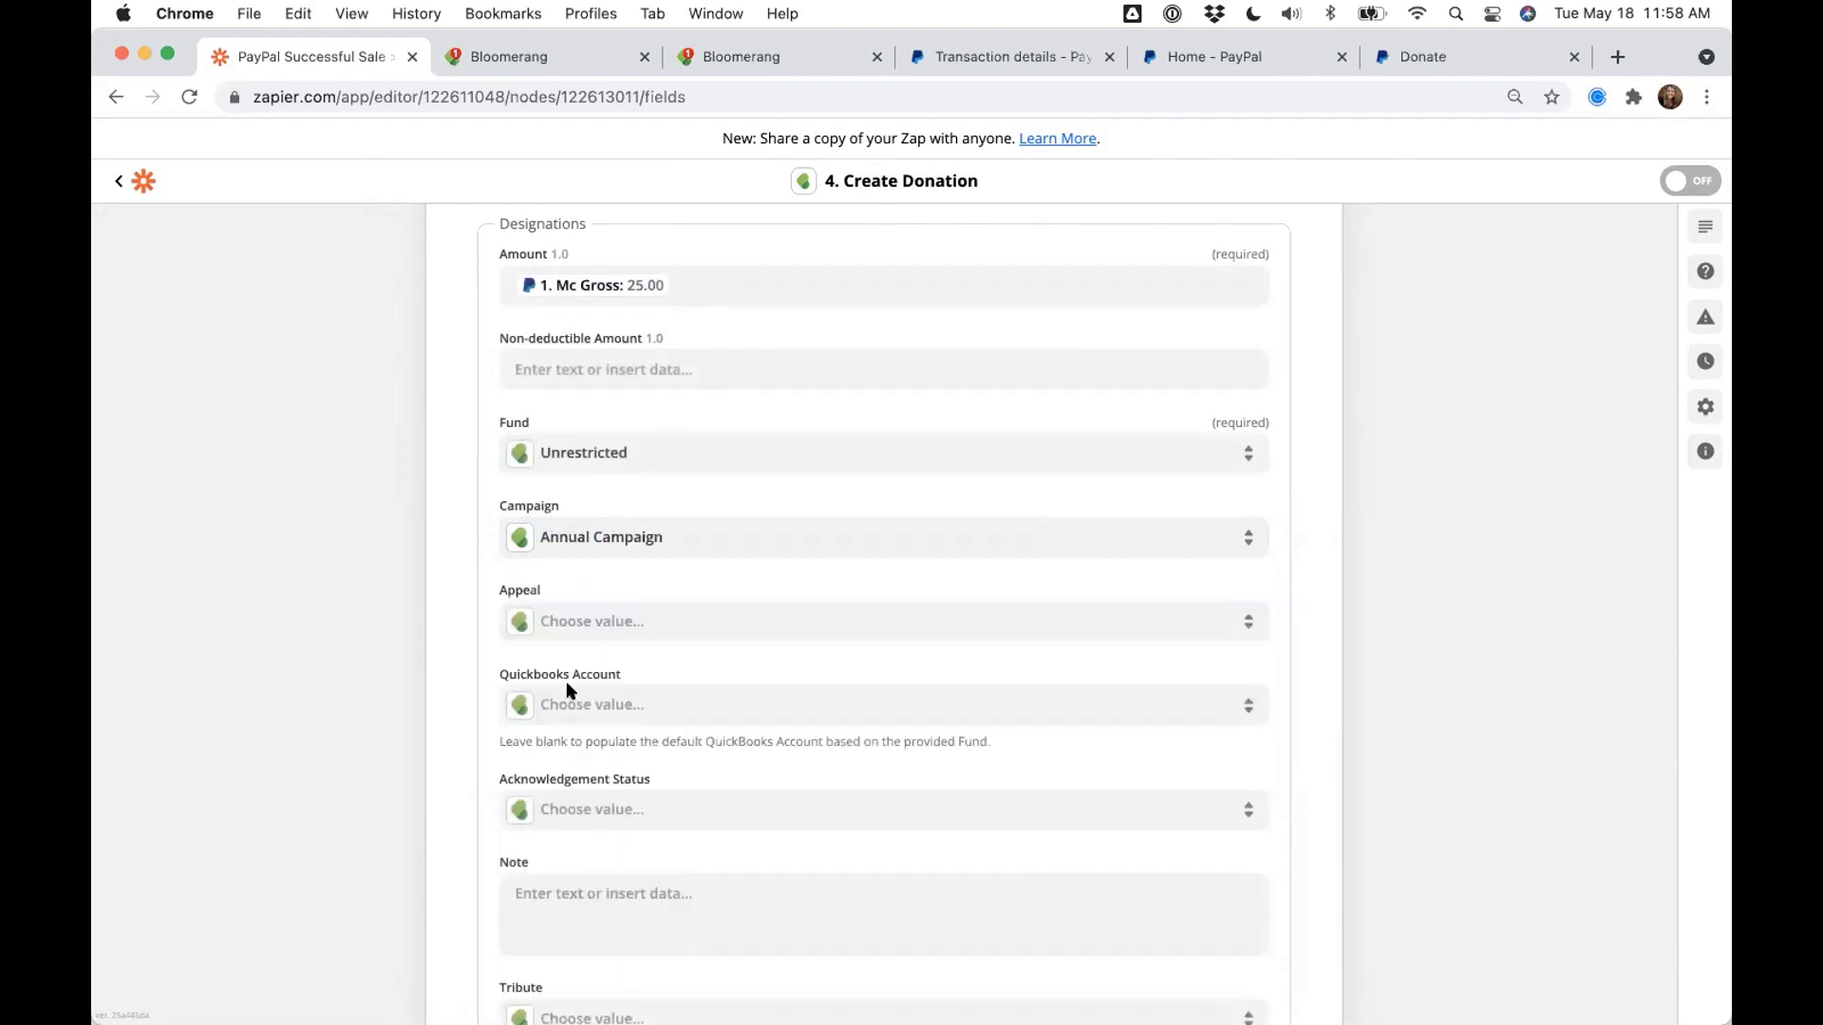
{"action": "left_click", "coordinate": [562, 624]}
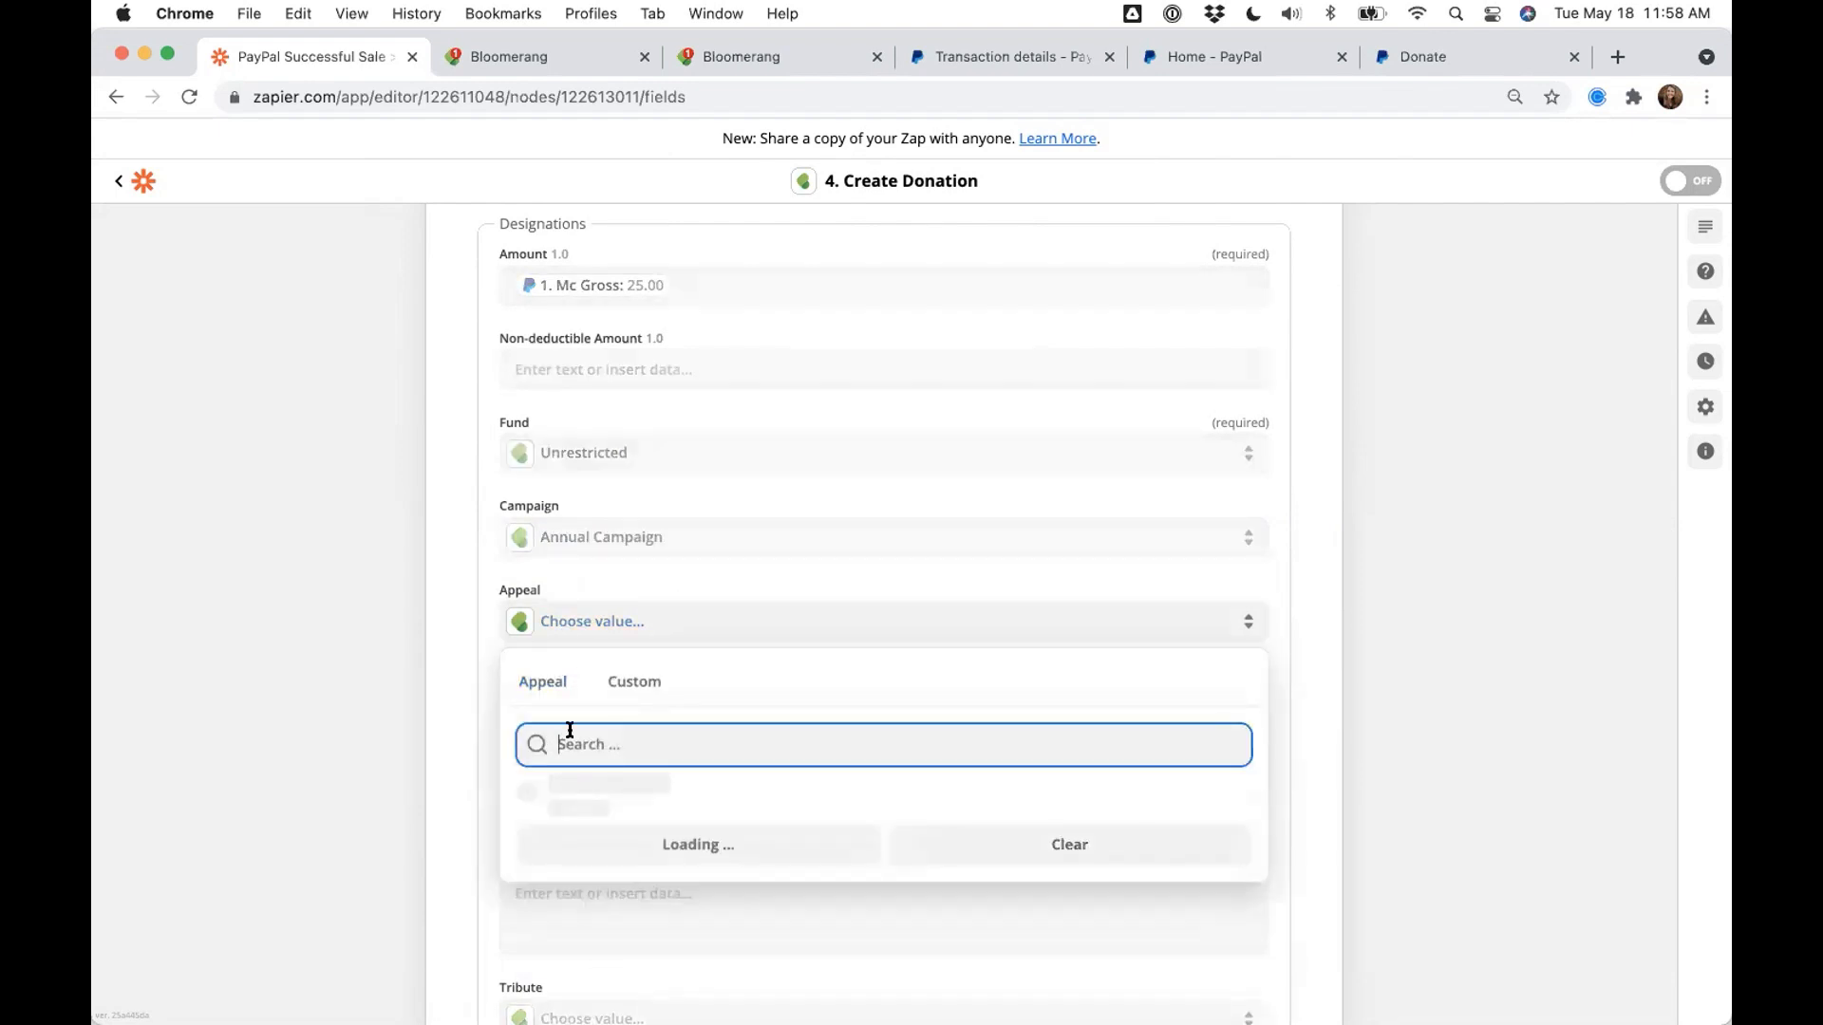
{"action": "scroll", "coordinate": [414, 710], "scroll_direction": "down", "scroll_amount": 1}
{"action": "scroll", "coordinate": [608, 774], "scroll_direction": "down", "scroll_amount": 4}
{"action": "scroll", "coordinate": [616, 779], "scroll_direction": "down", "scroll_amount": 3}
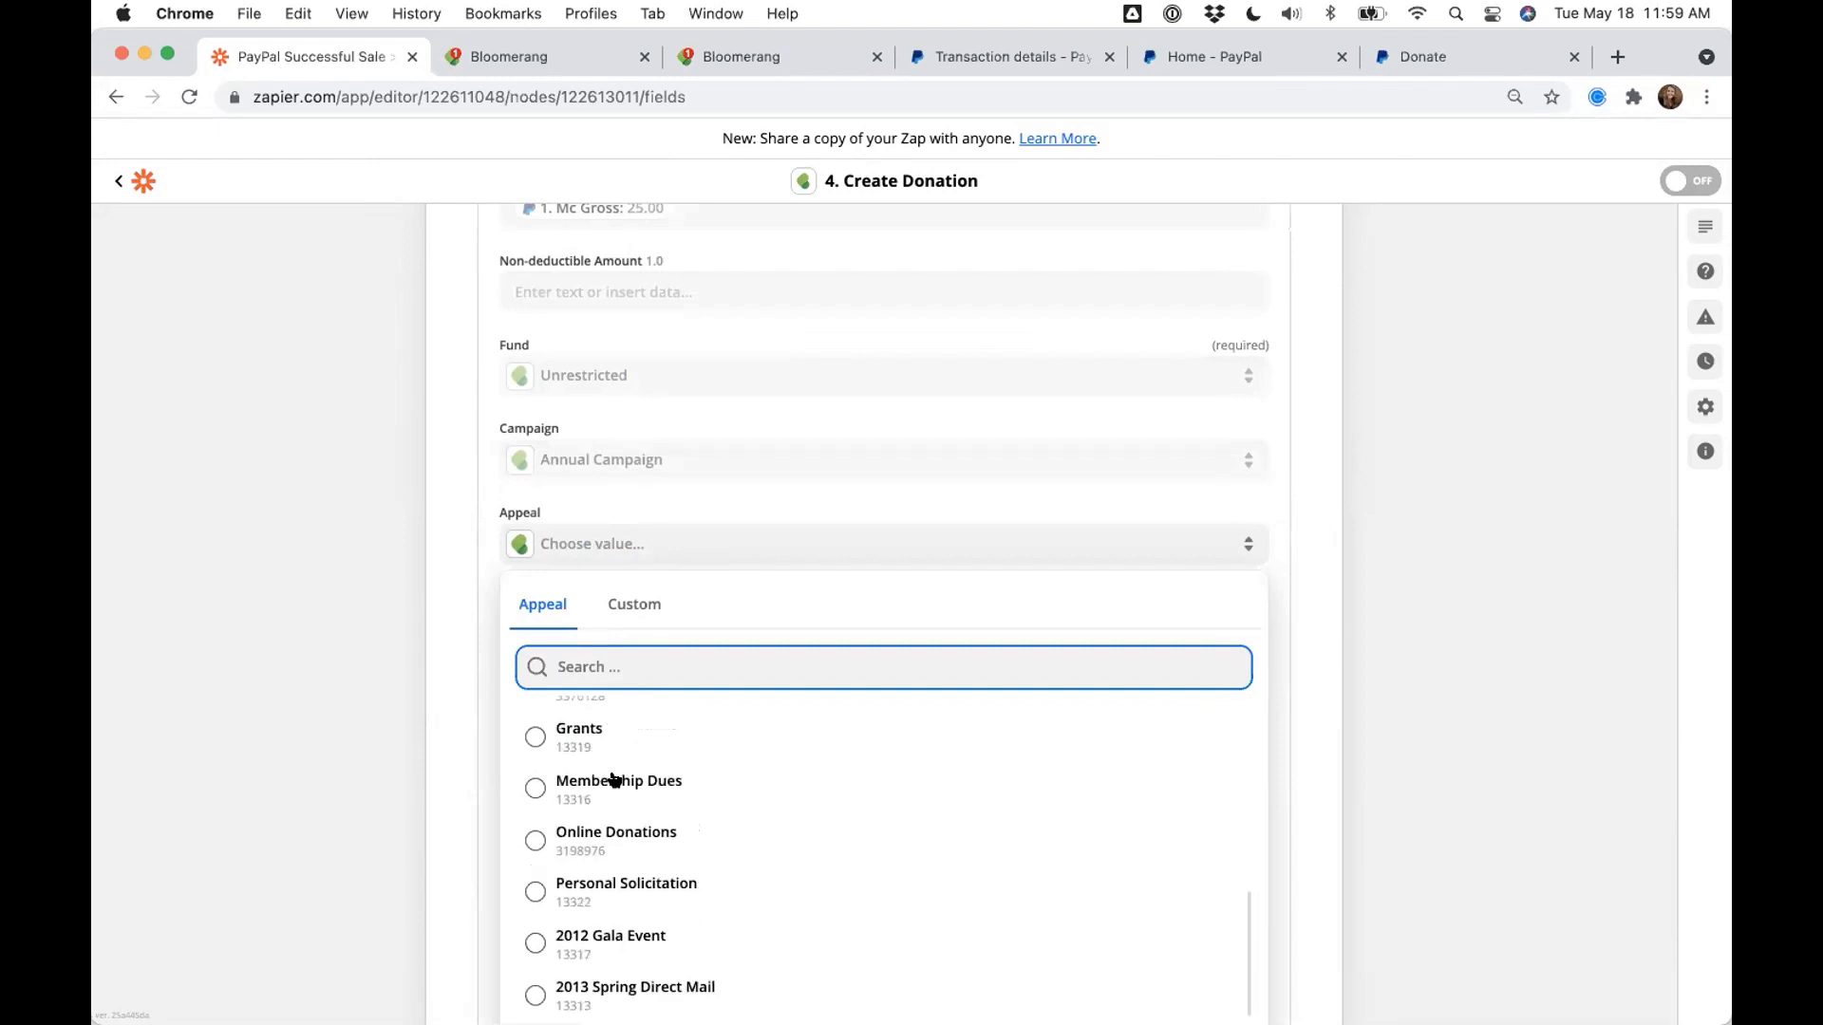
{"action": "left_click", "coordinate": [542, 771]}
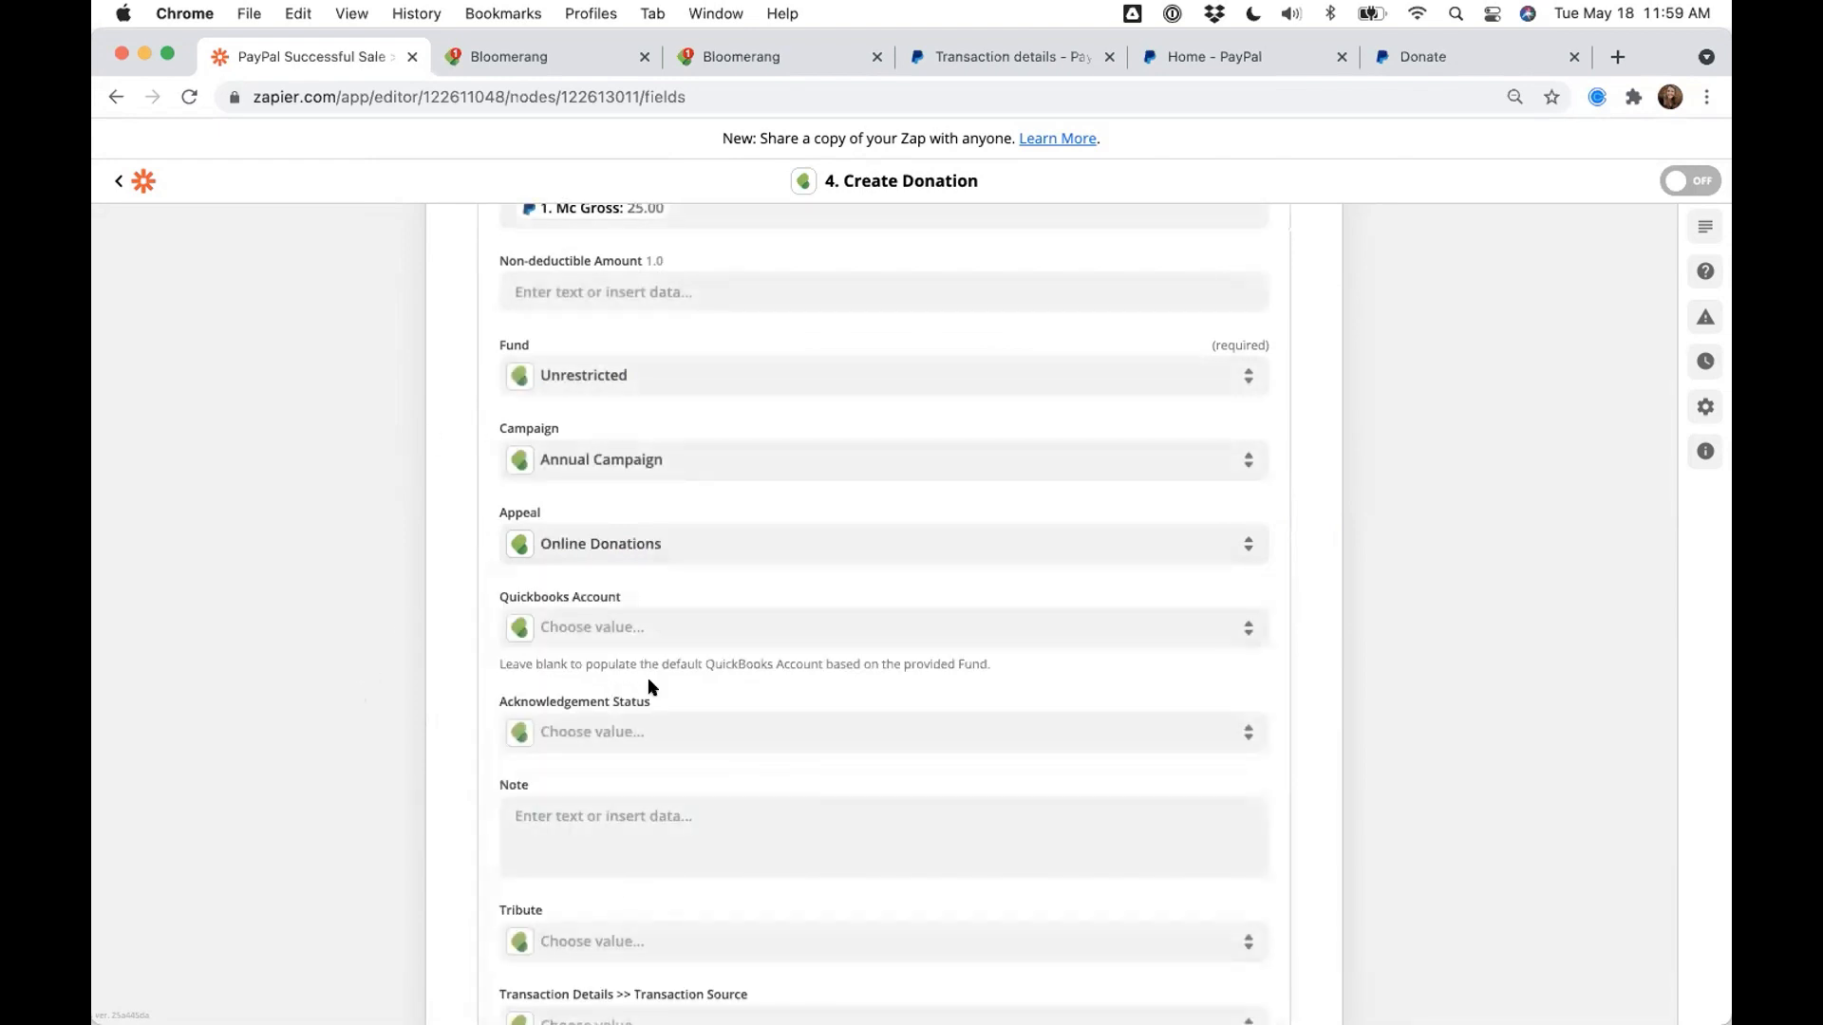
- Review Acknowledgement Status and Note options, leaving both fields blank
{"action": "left_click_drag", "start_coordinate": [649, 701], "coordinate": [482, 701]}
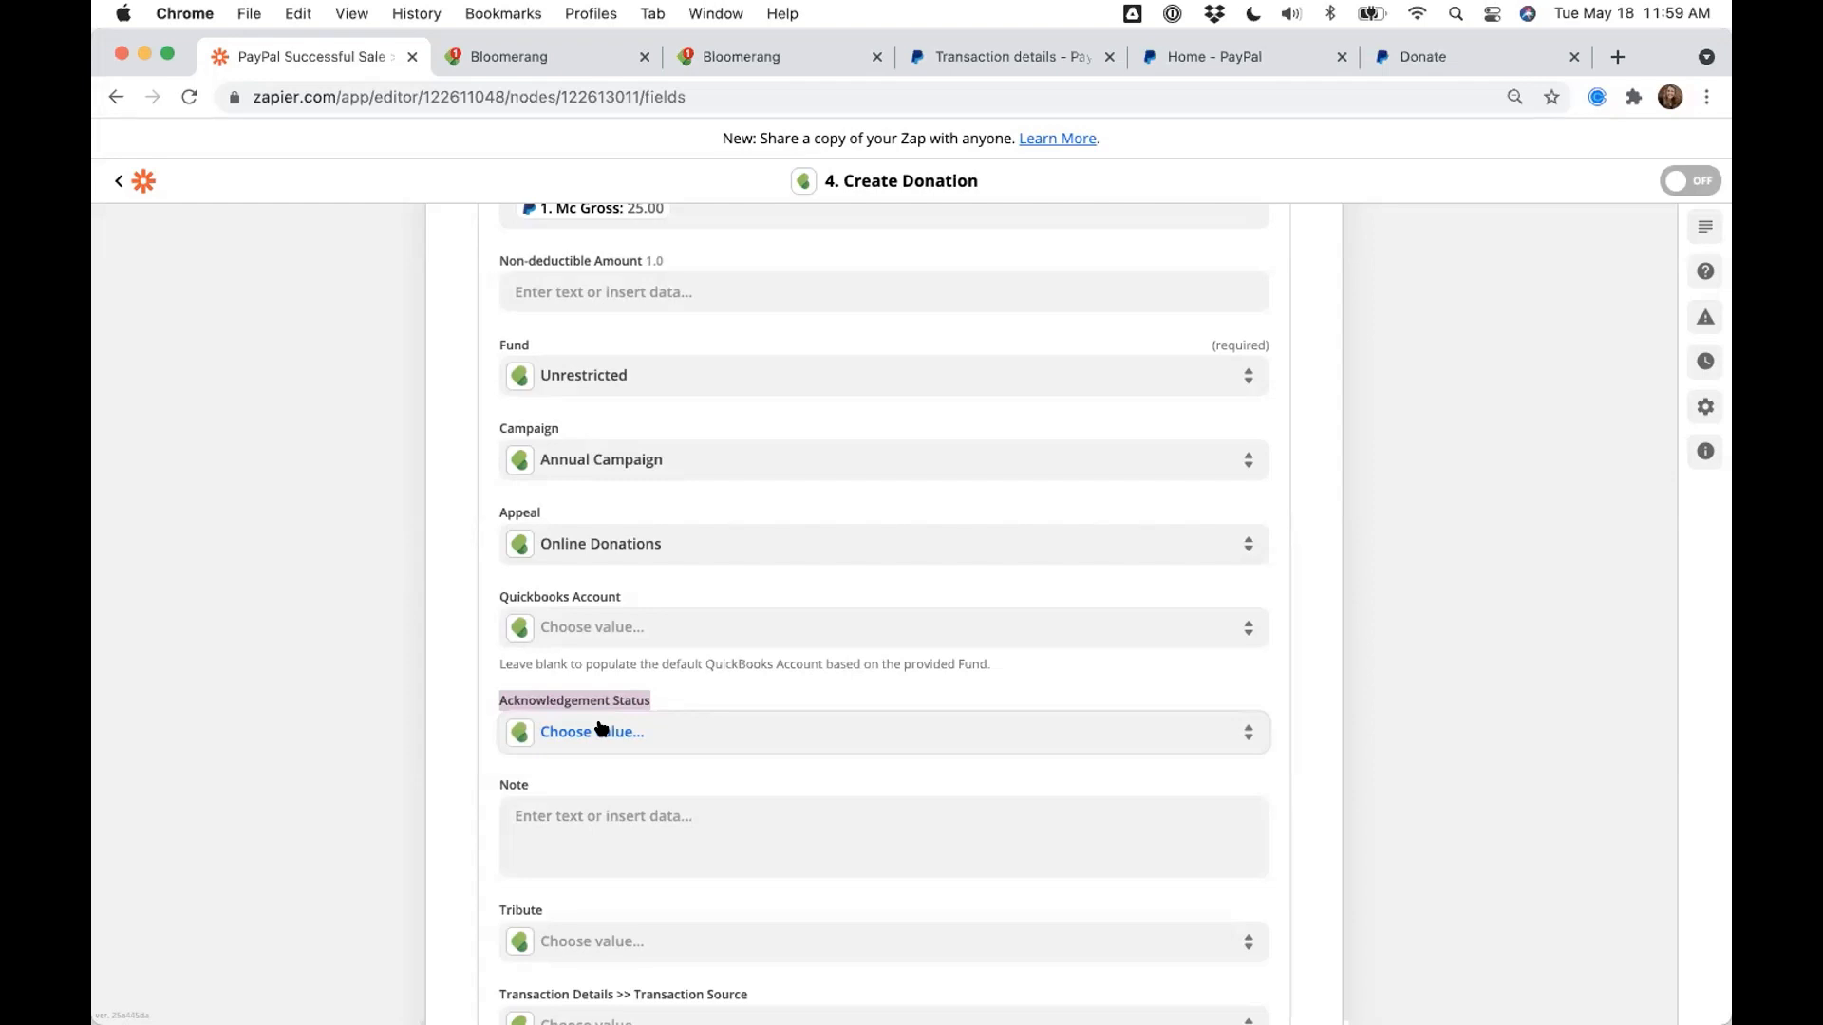
{"action": "left_click", "coordinate": [505, 744]}
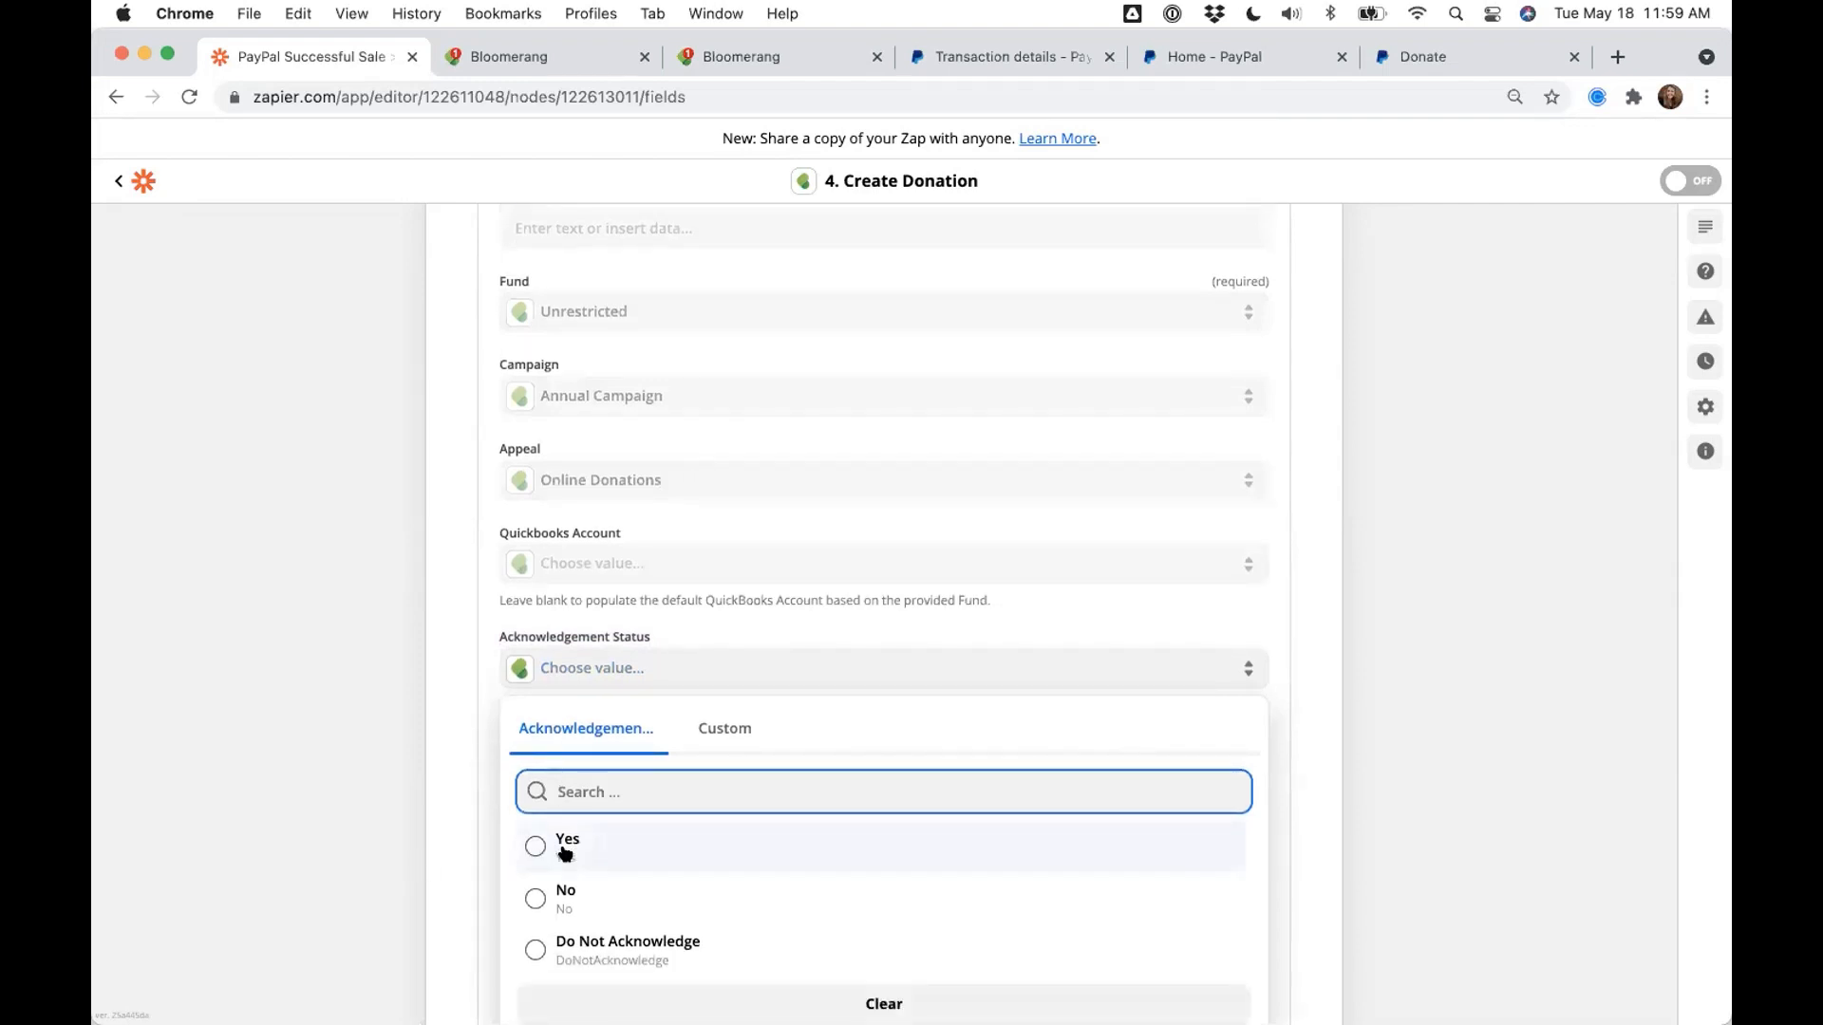
{"action": "left_click", "coordinate": [438, 731]}
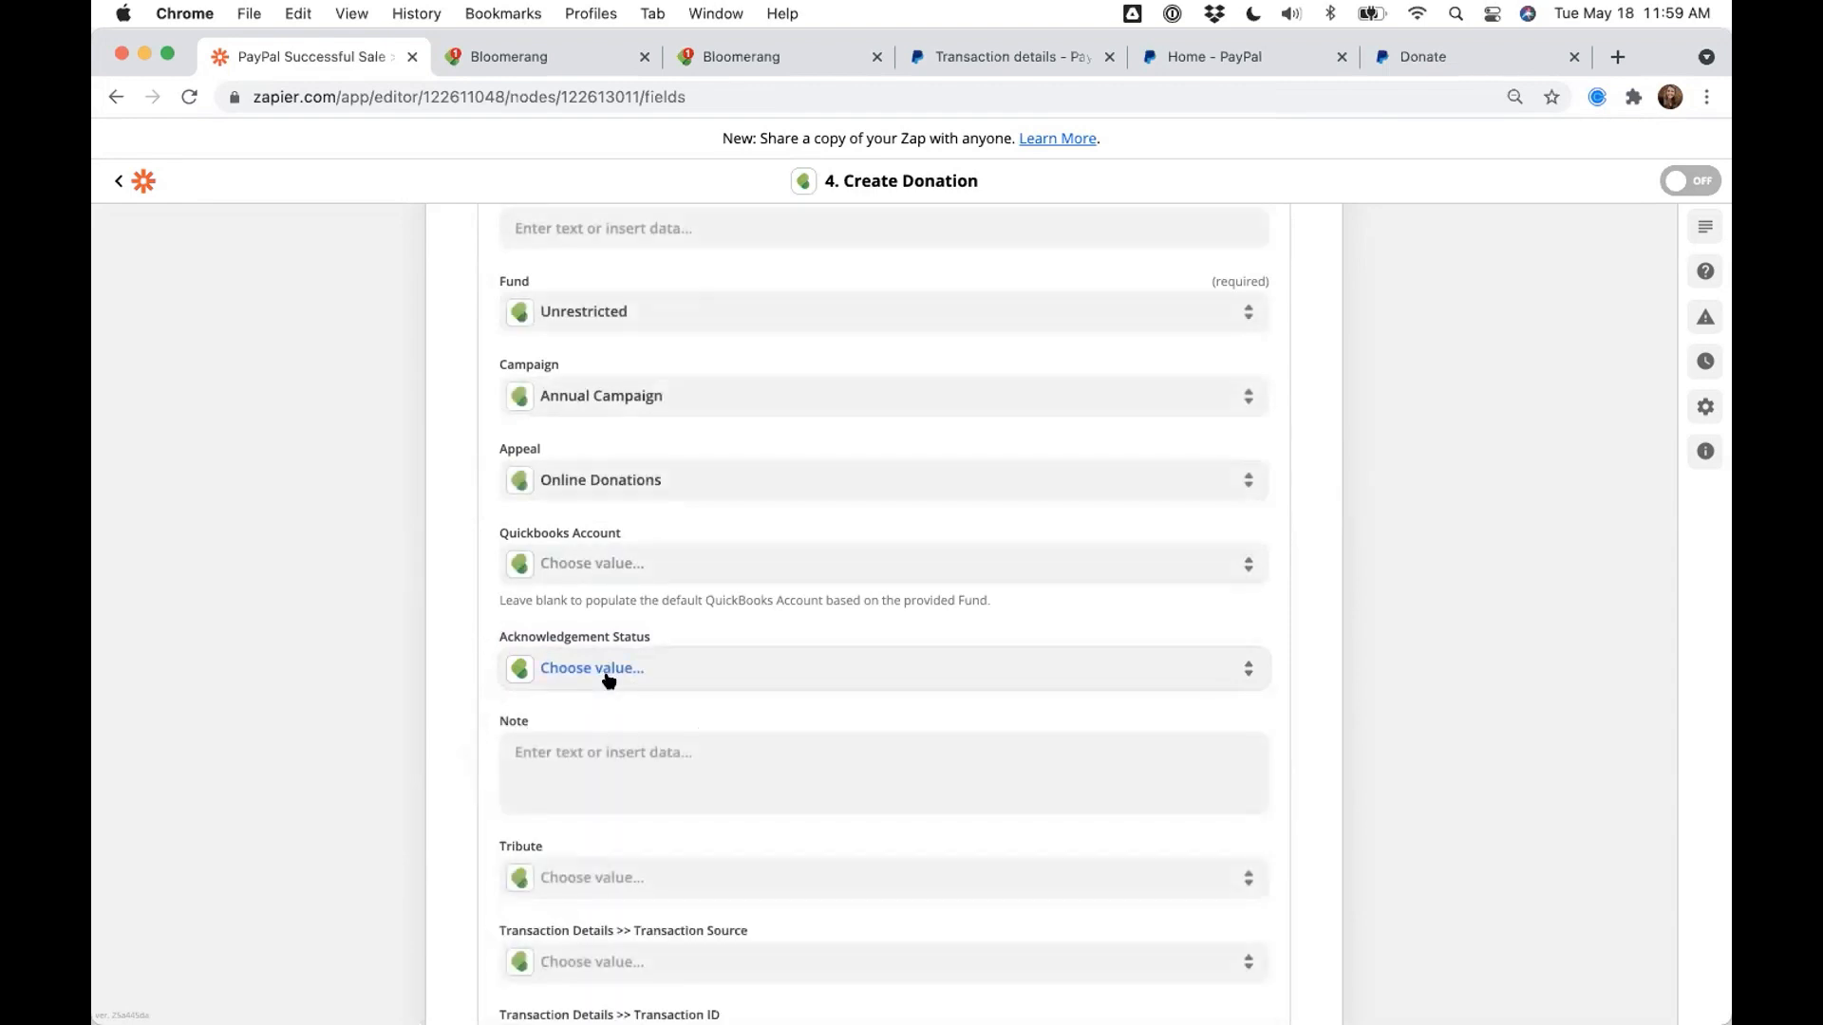
{"action": "left_click", "coordinate": [609, 680]}
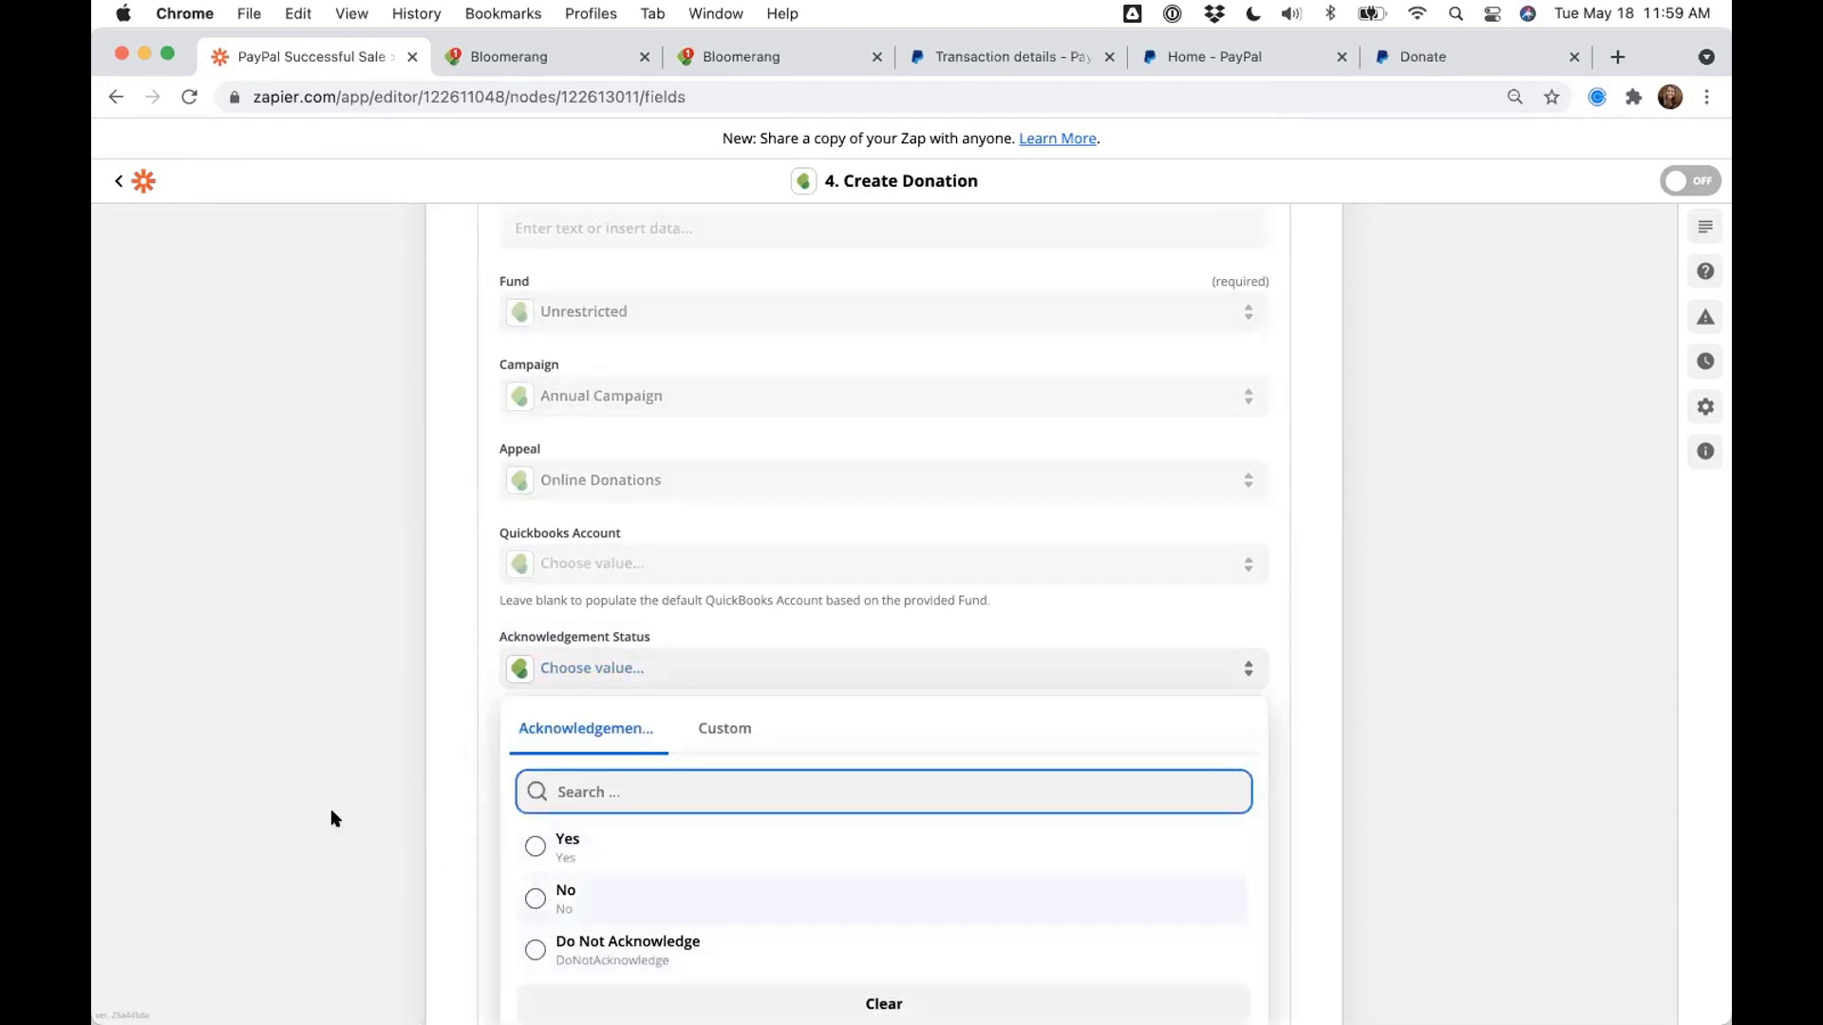
{"action": "left_click", "coordinate": [325, 769]}
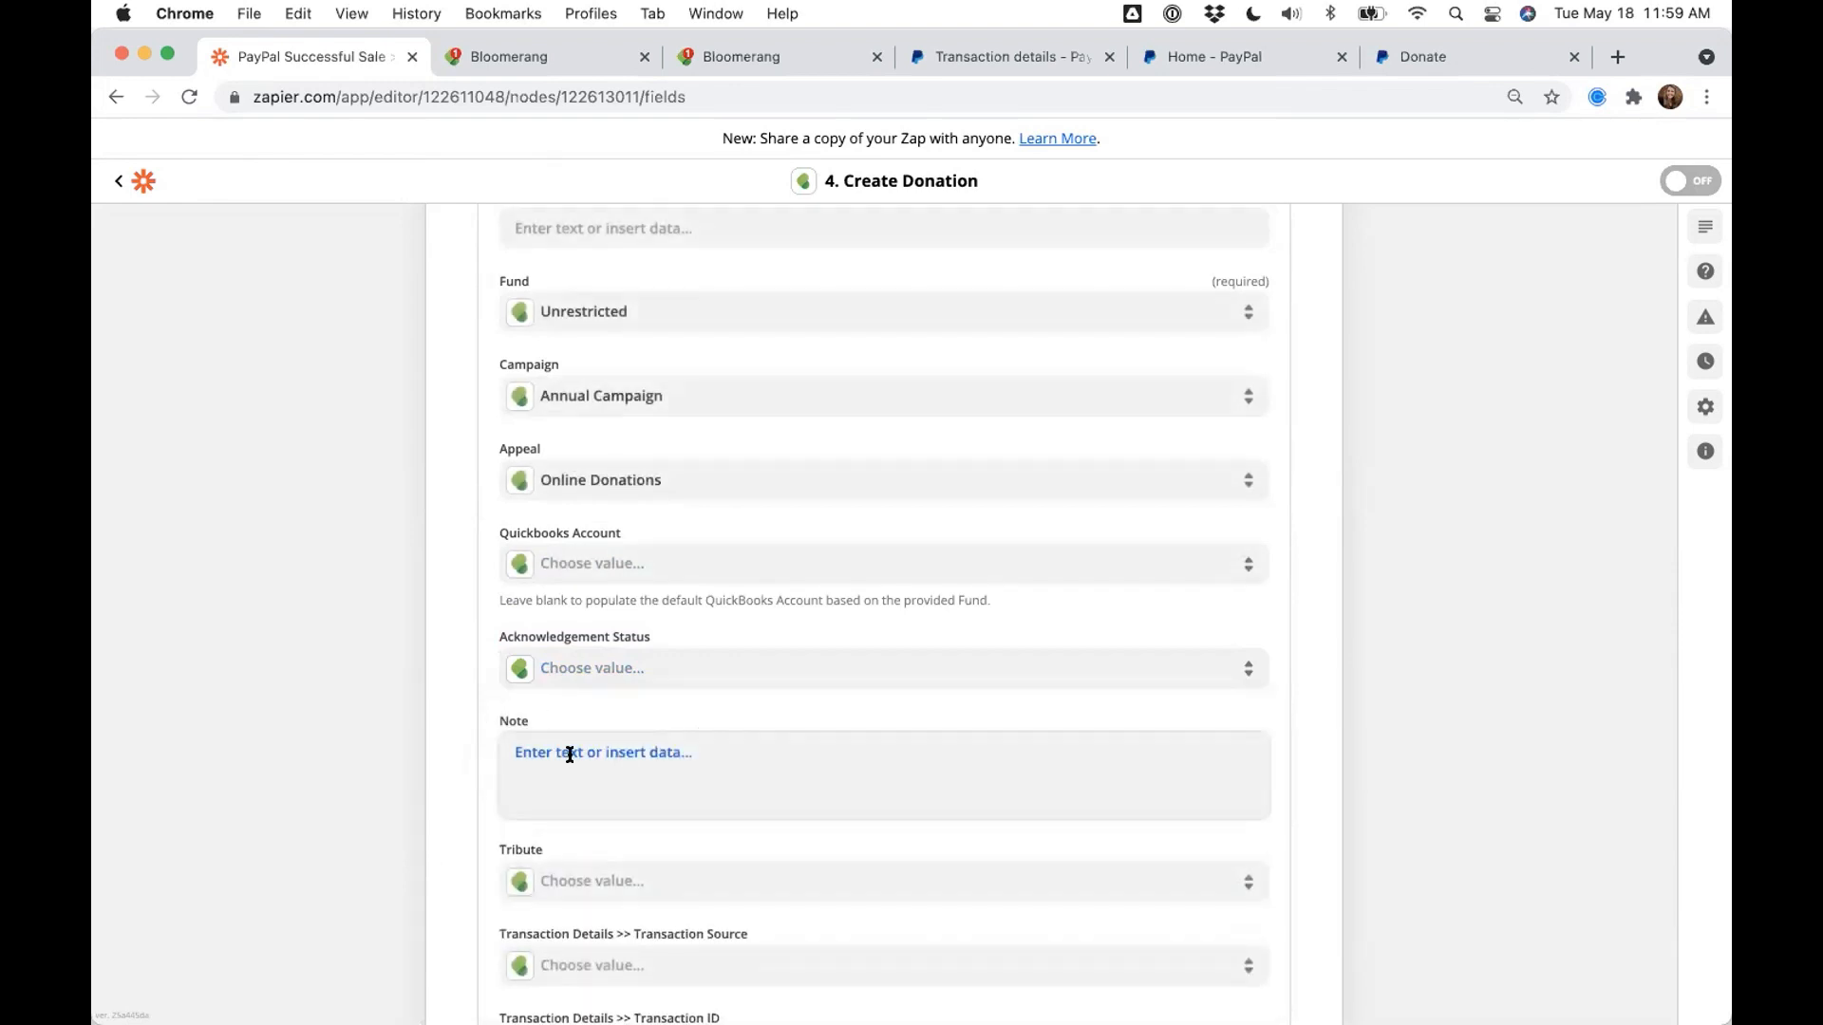
{"action": "left_click", "coordinate": [570, 755]}
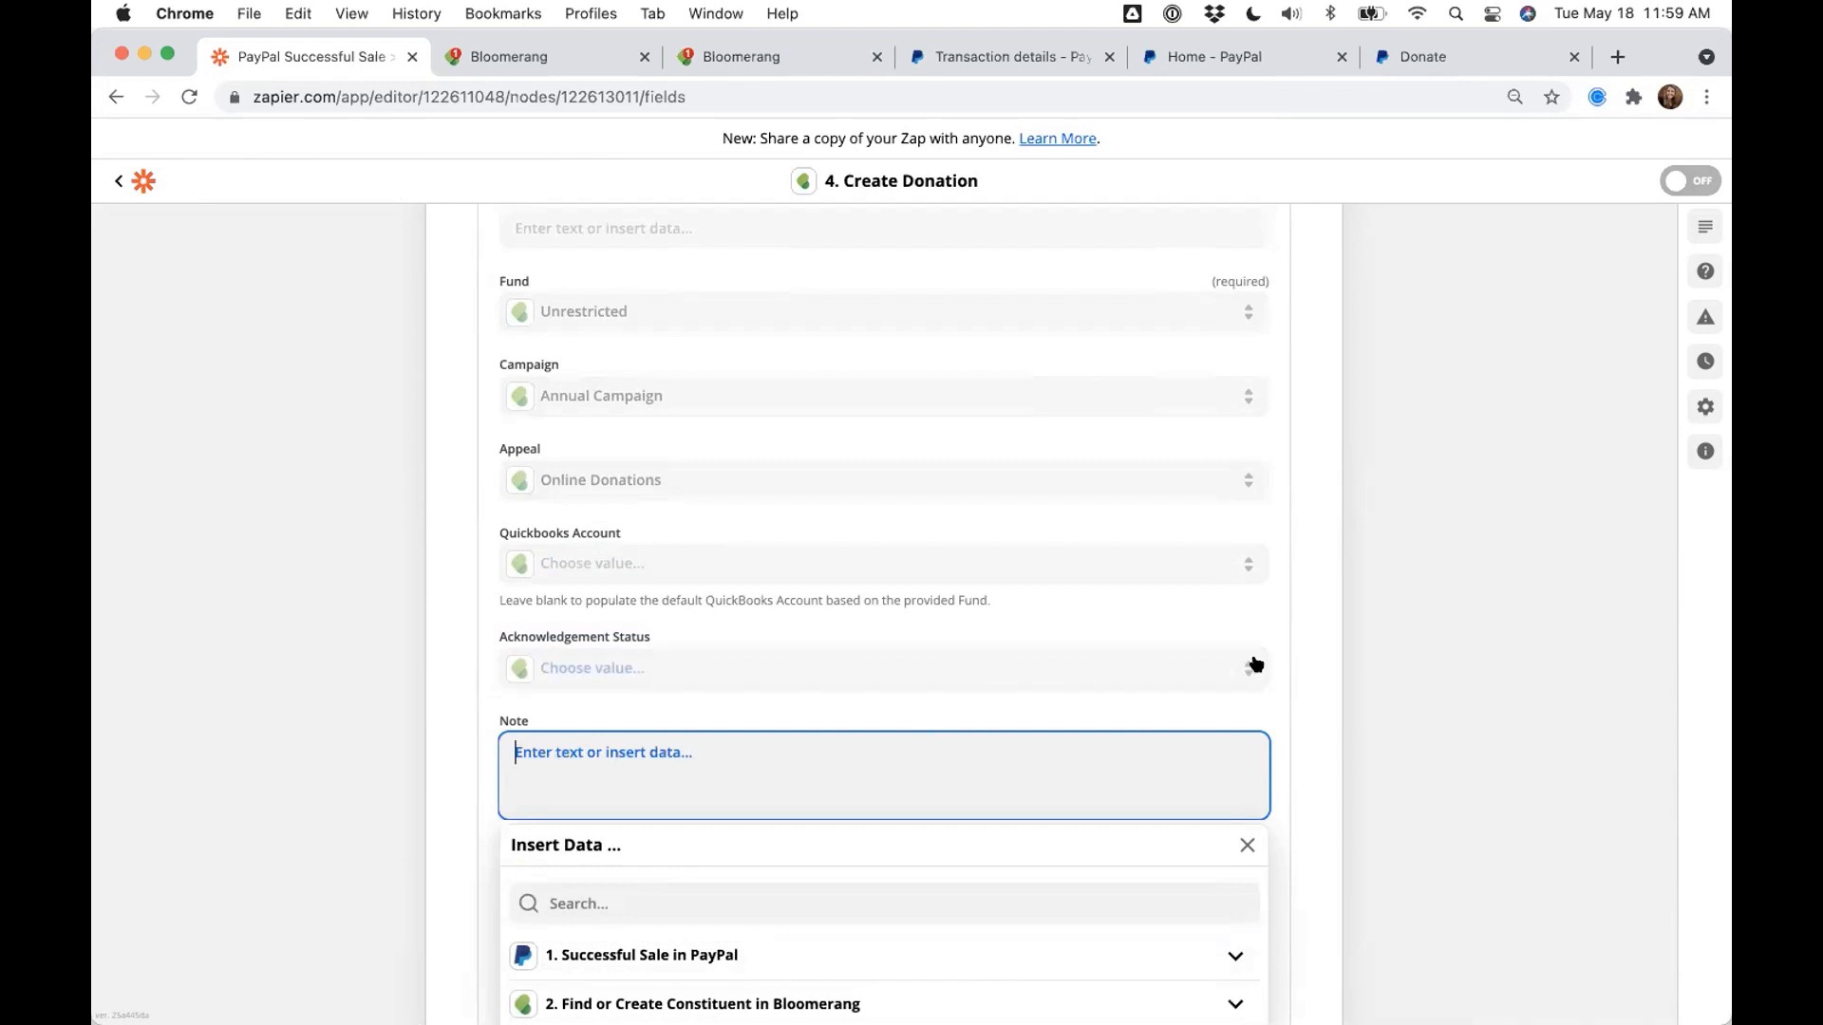
{"action": "left_click", "coordinate": [1380, 652]}
{"action": "scroll", "coordinate": [1381, 655], "scroll_direction": "down", "scroll_amount": 3}
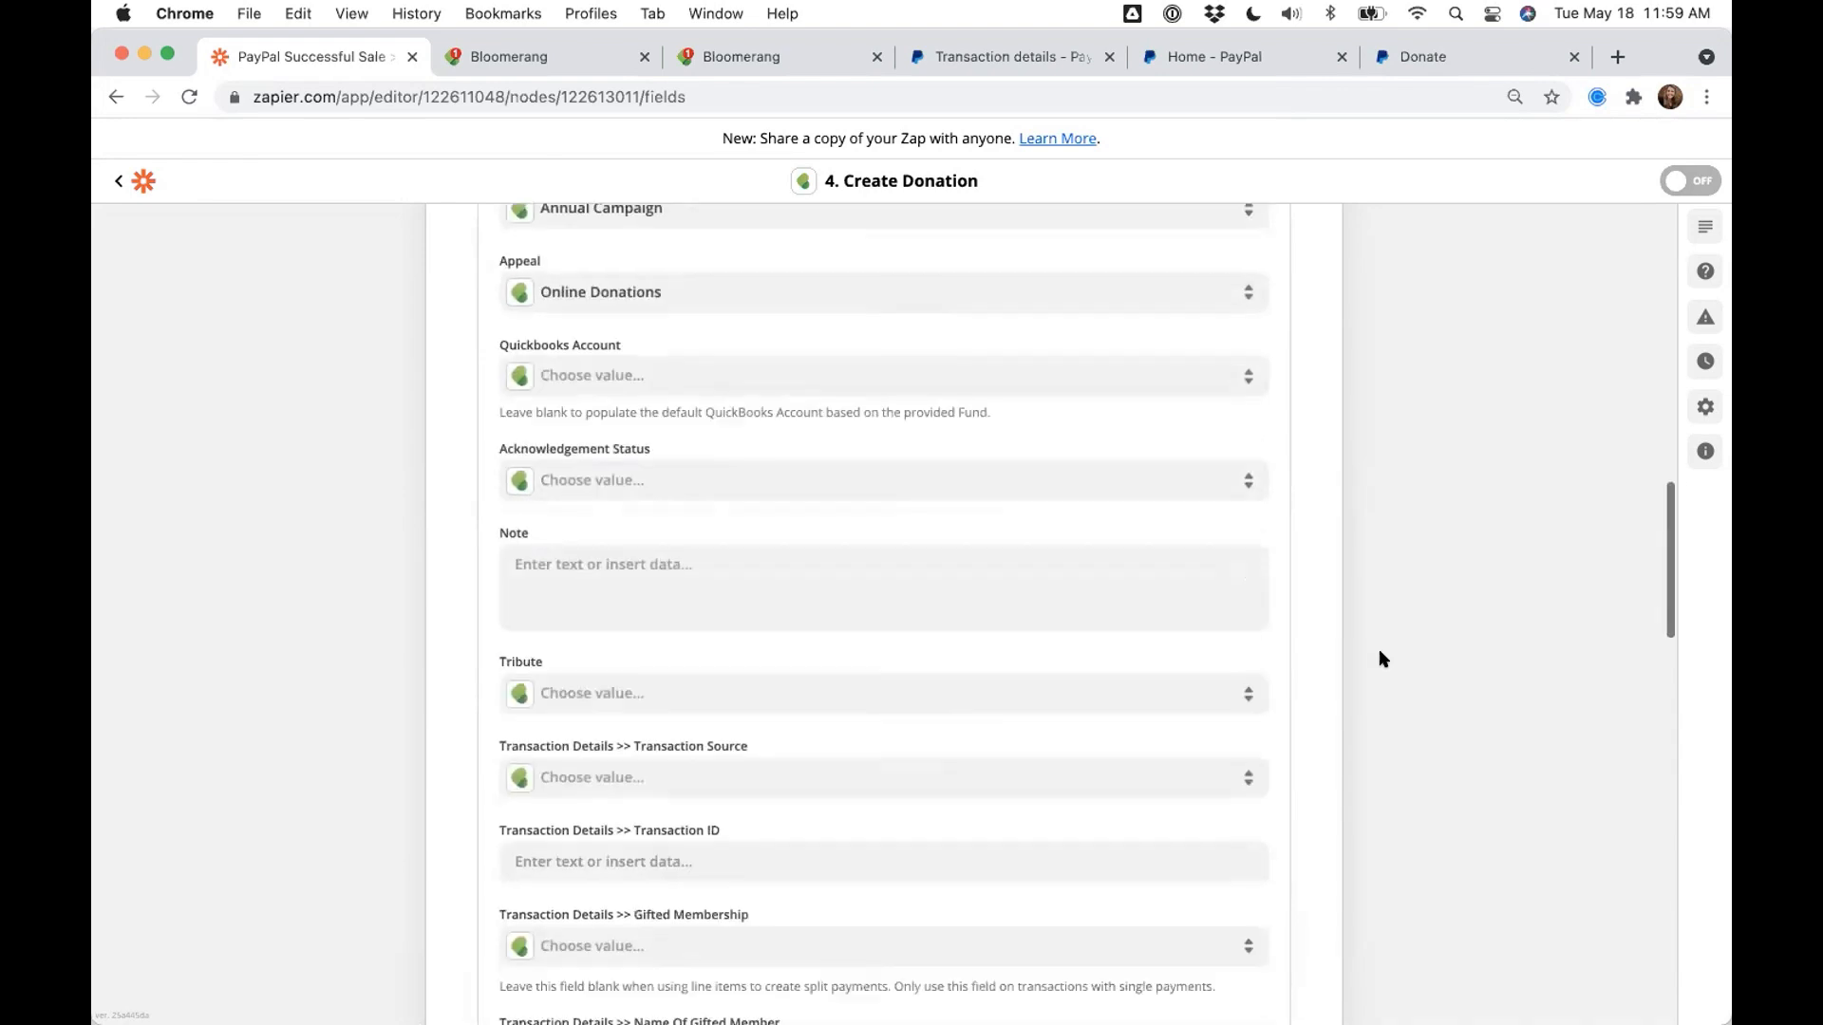
{"action": "scroll", "coordinate": [1382, 658], "scroll_direction": "down", "scroll_amount": 3}
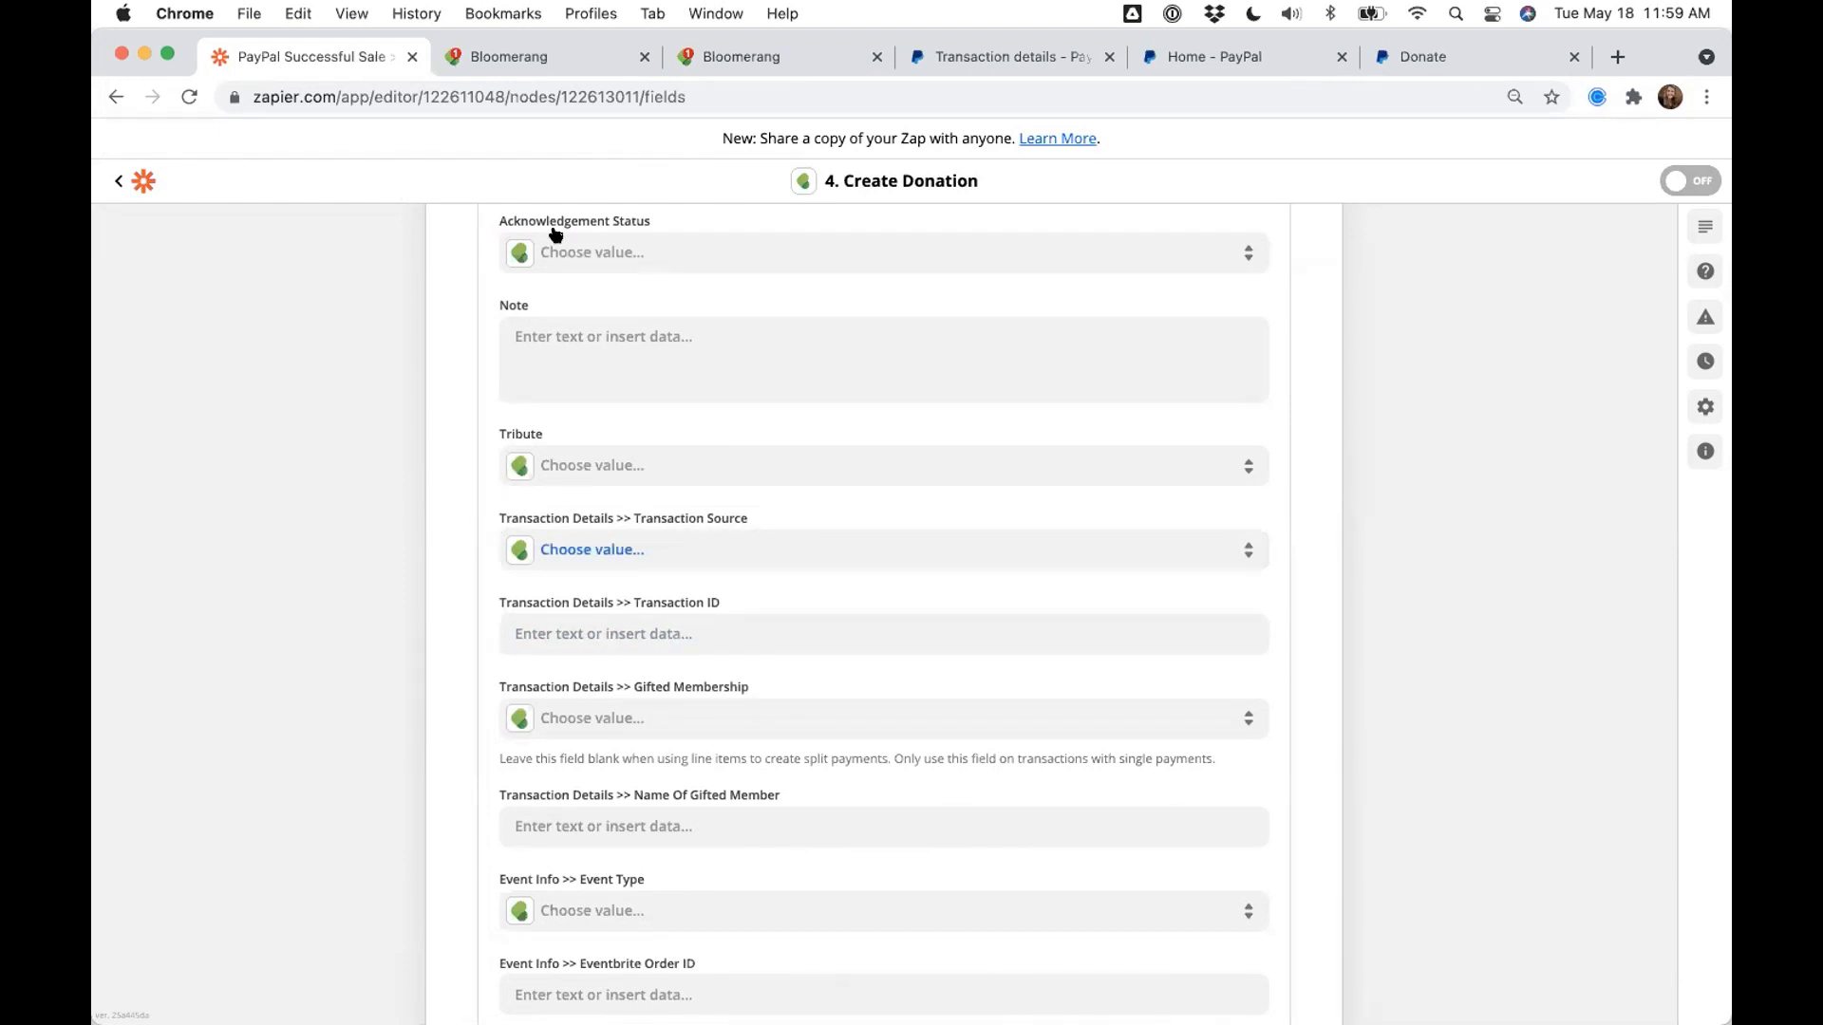
{"action": "left_click", "coordinate": [540, 59]}
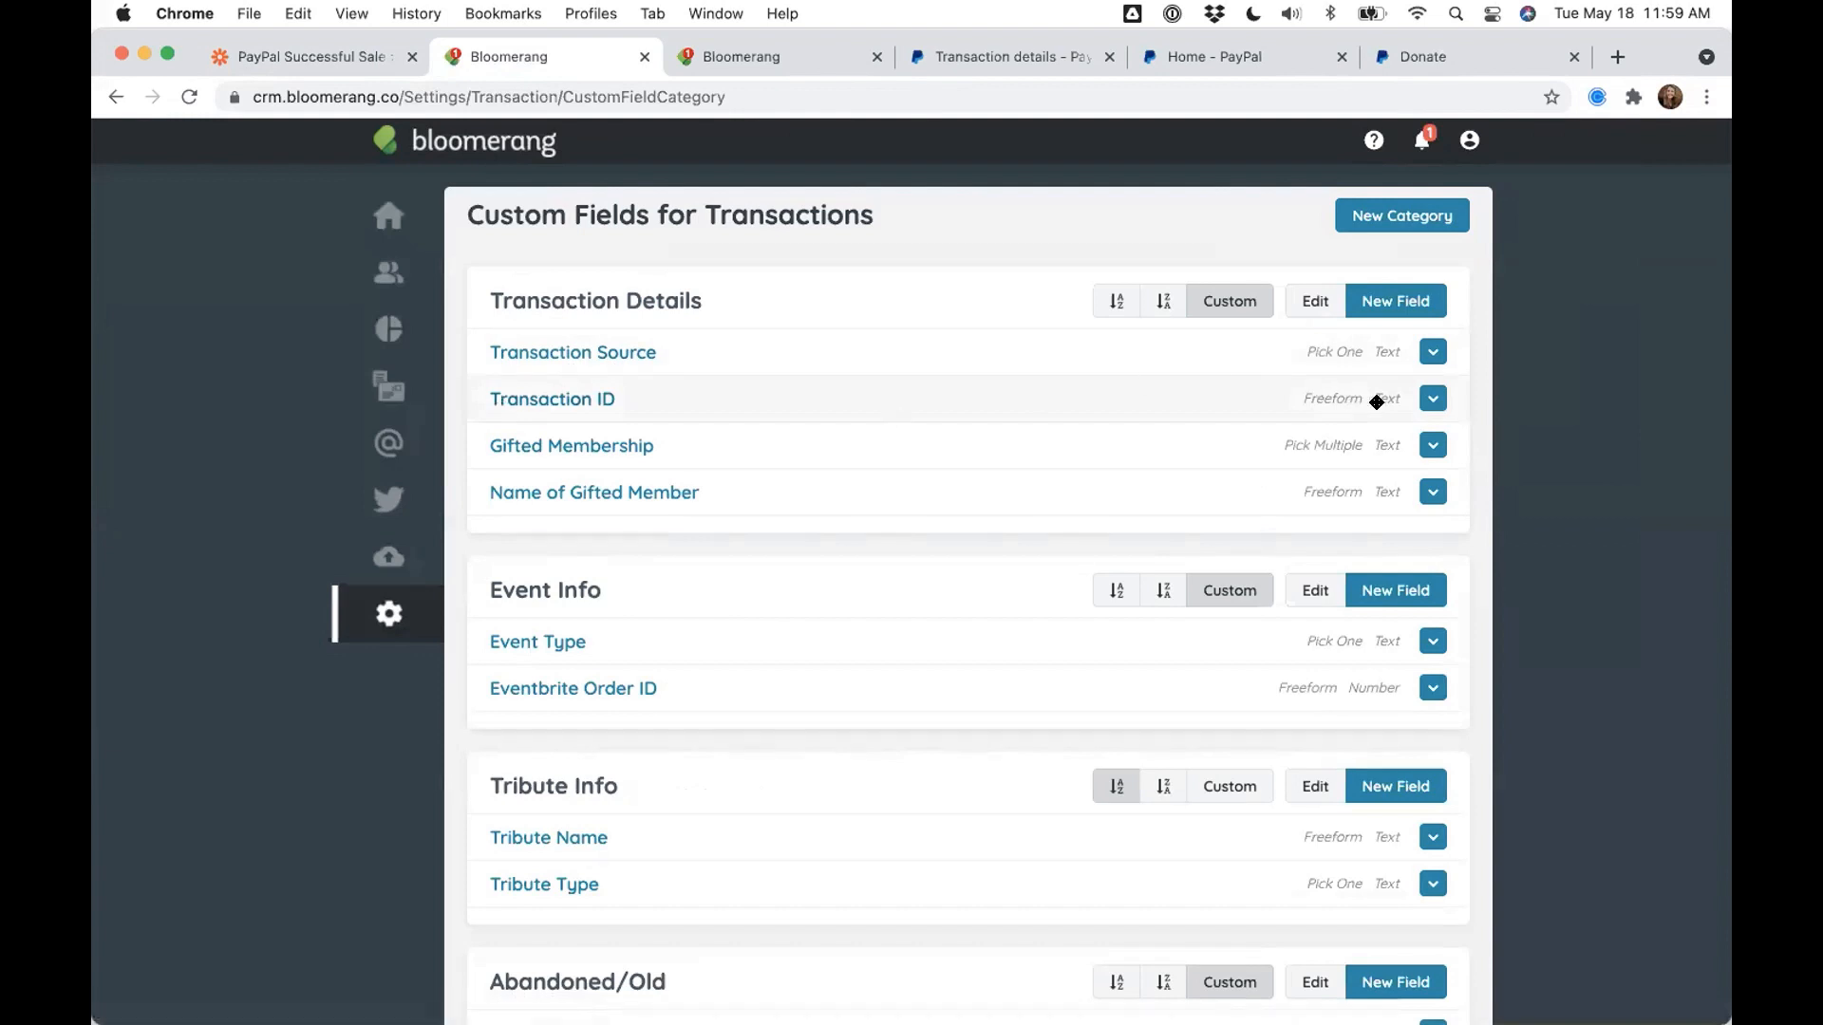
- Check that Bloomerang's Transaction Source field offers PayPal as a value, then return to Zapier
{"action": "left_click", "coordinate": [605, 359]}
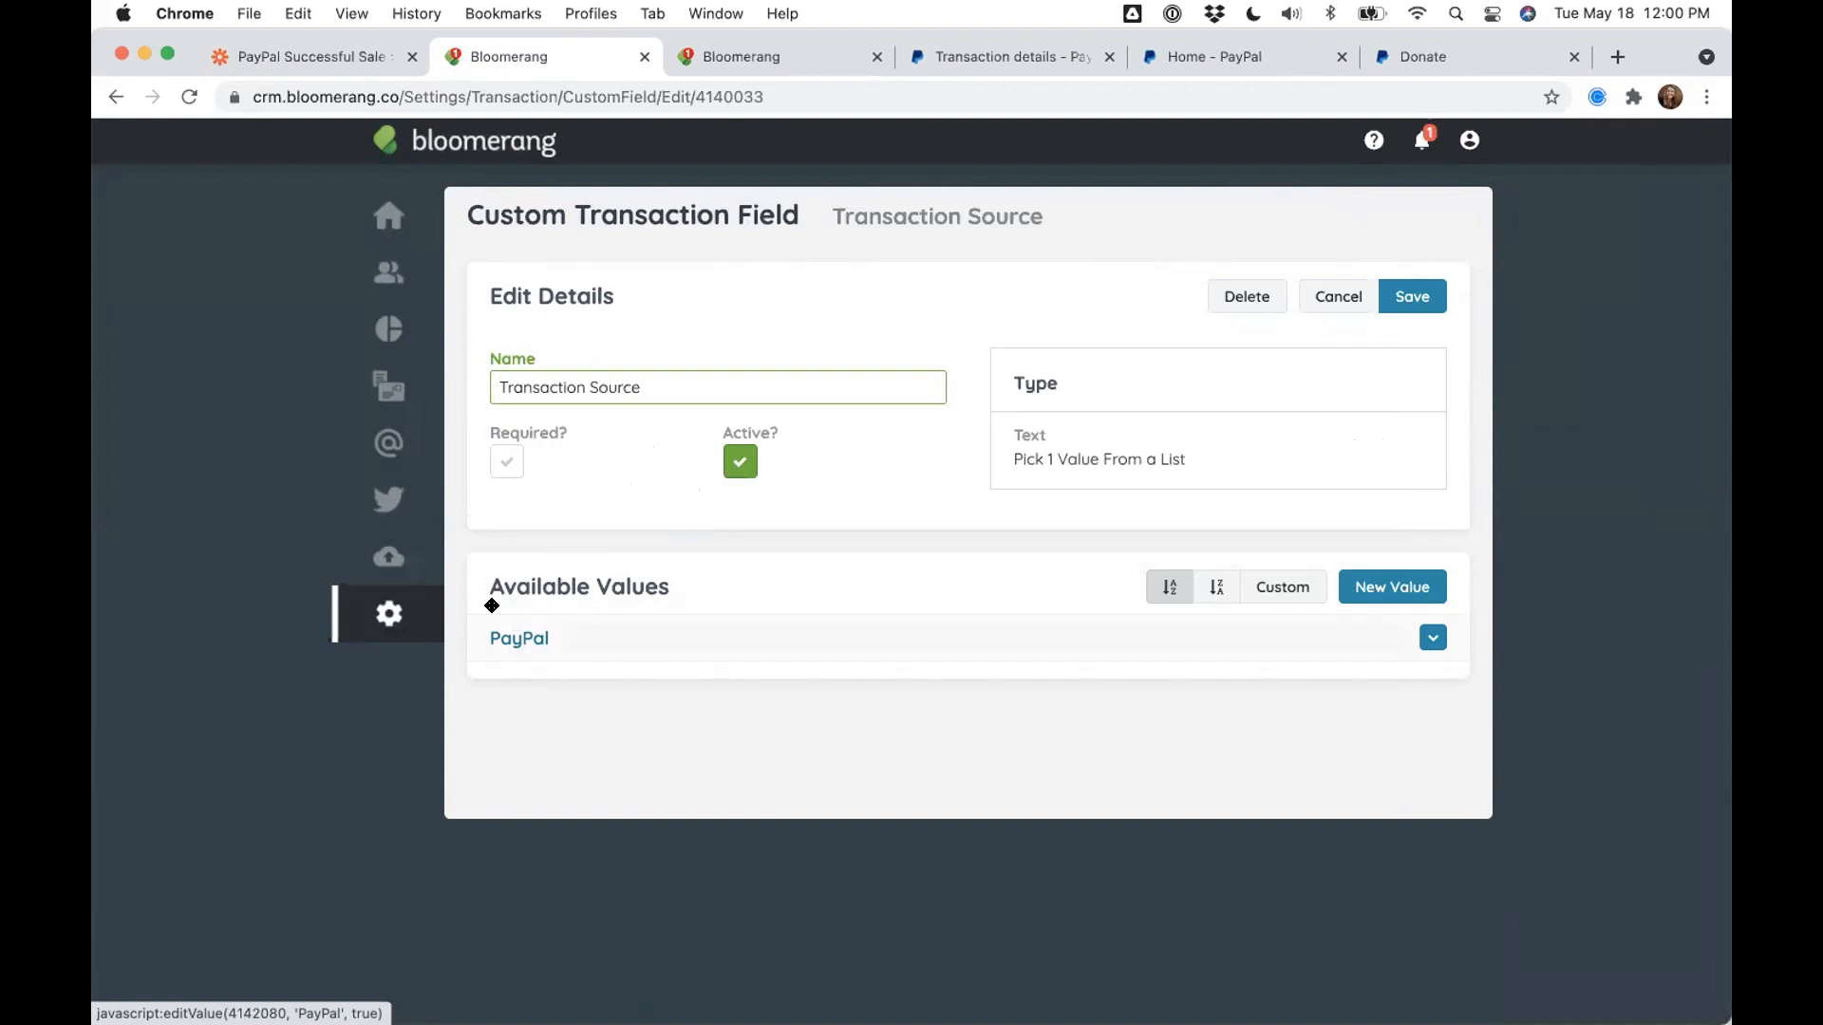
{"action": "left_click", "coordinate": [117, 97]}
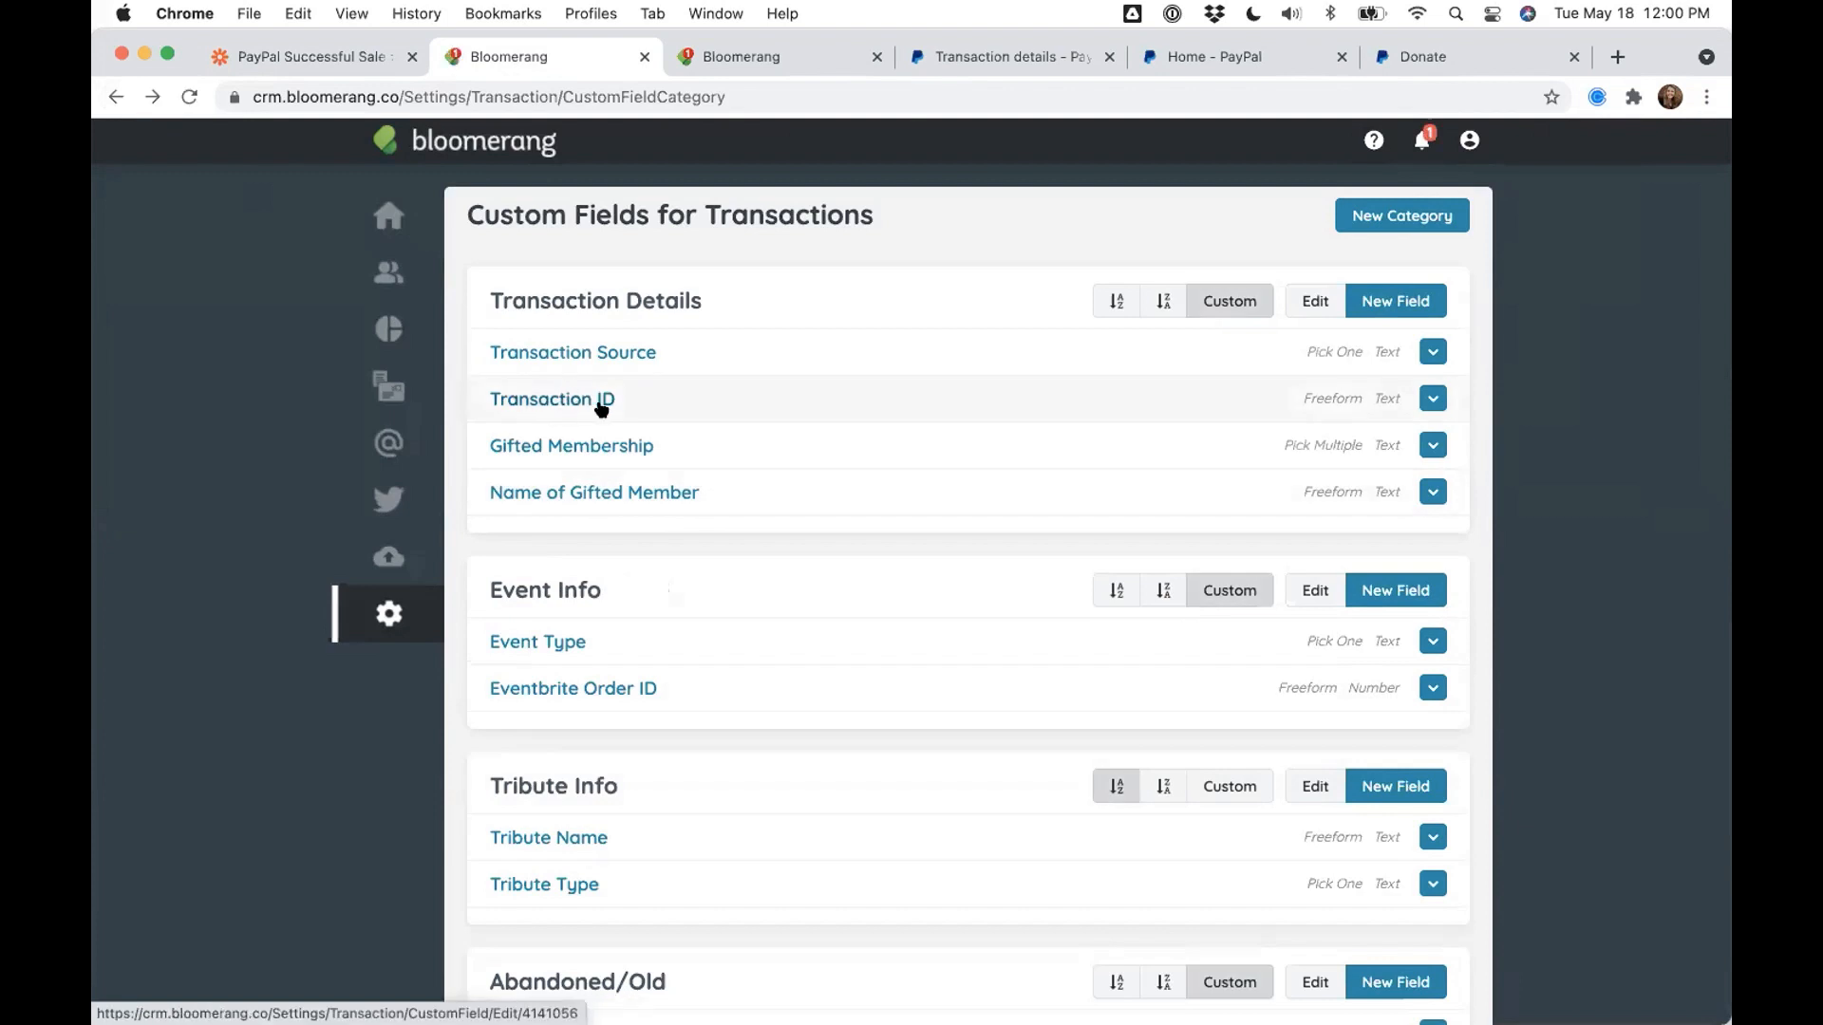
{"action": "left_click", "coordinate": [304, 59]}
- Set Transaction Source to PayPal and map Transaction ID to PayPal's Txn ID field
{"action": "left_click", "coordinate": [684, 550]}
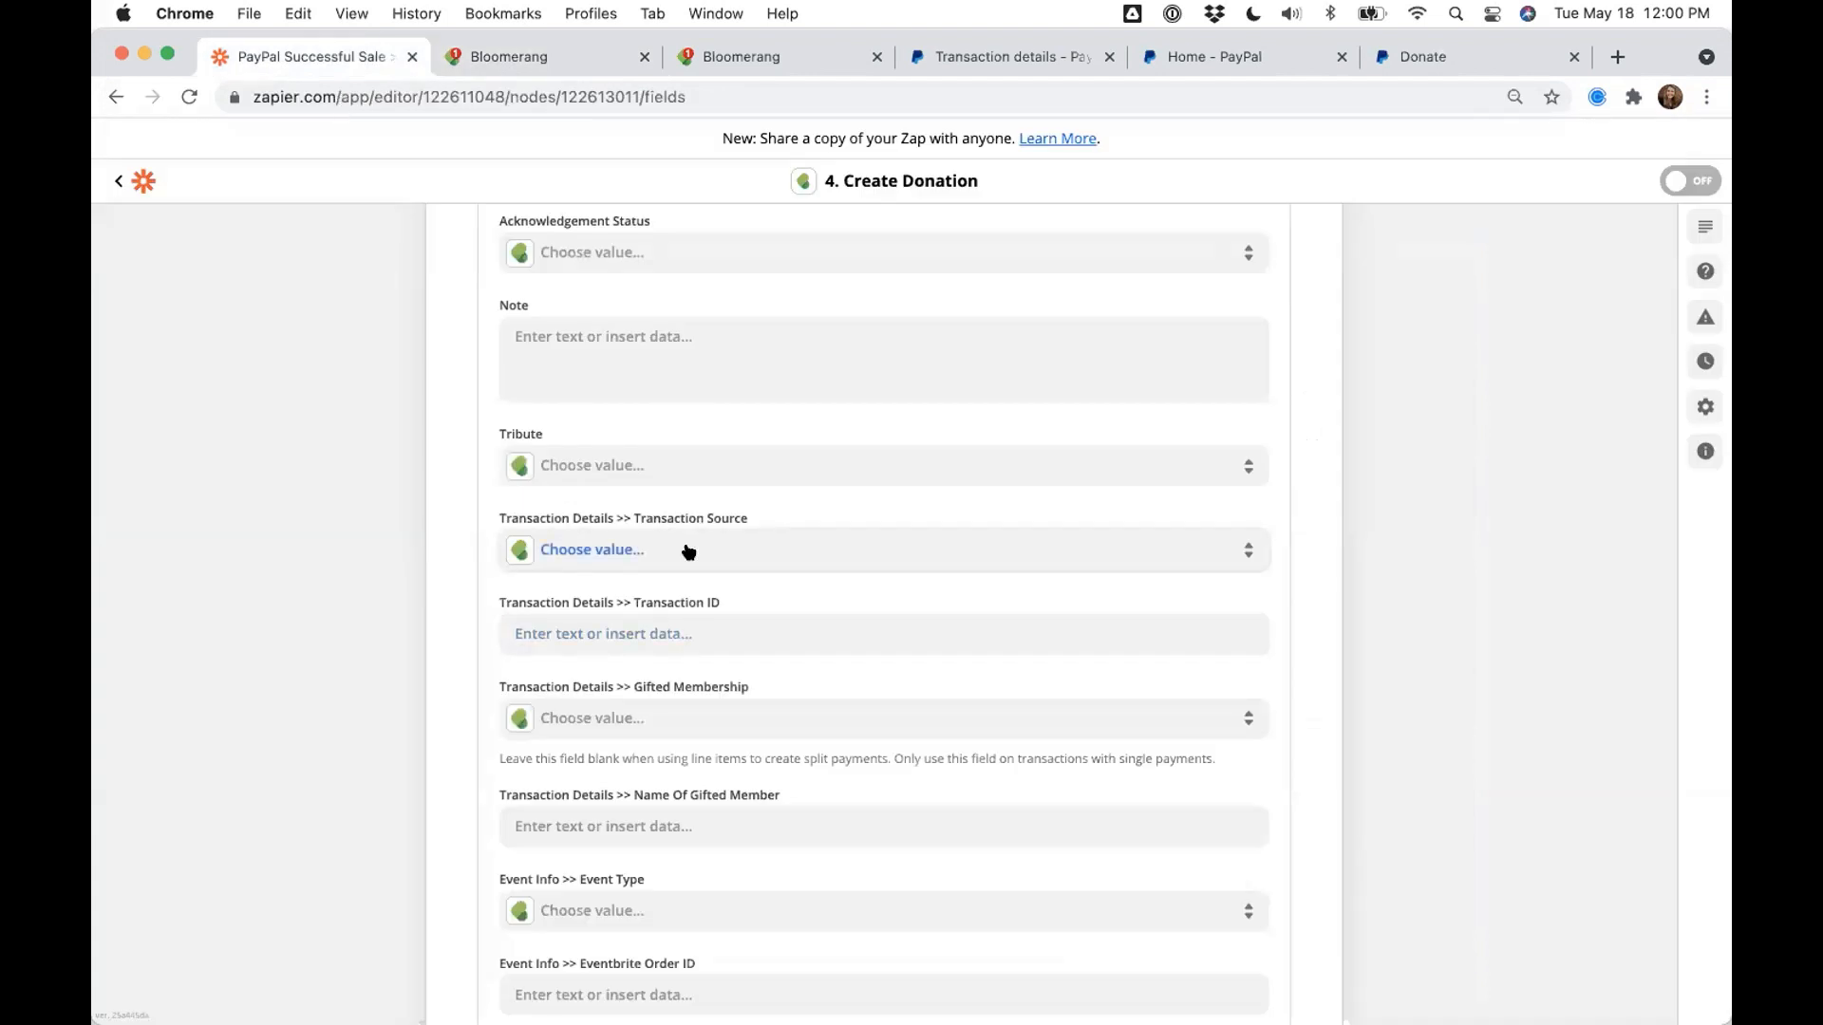
{"action": "left_click", "coordinate": [597, 714]}
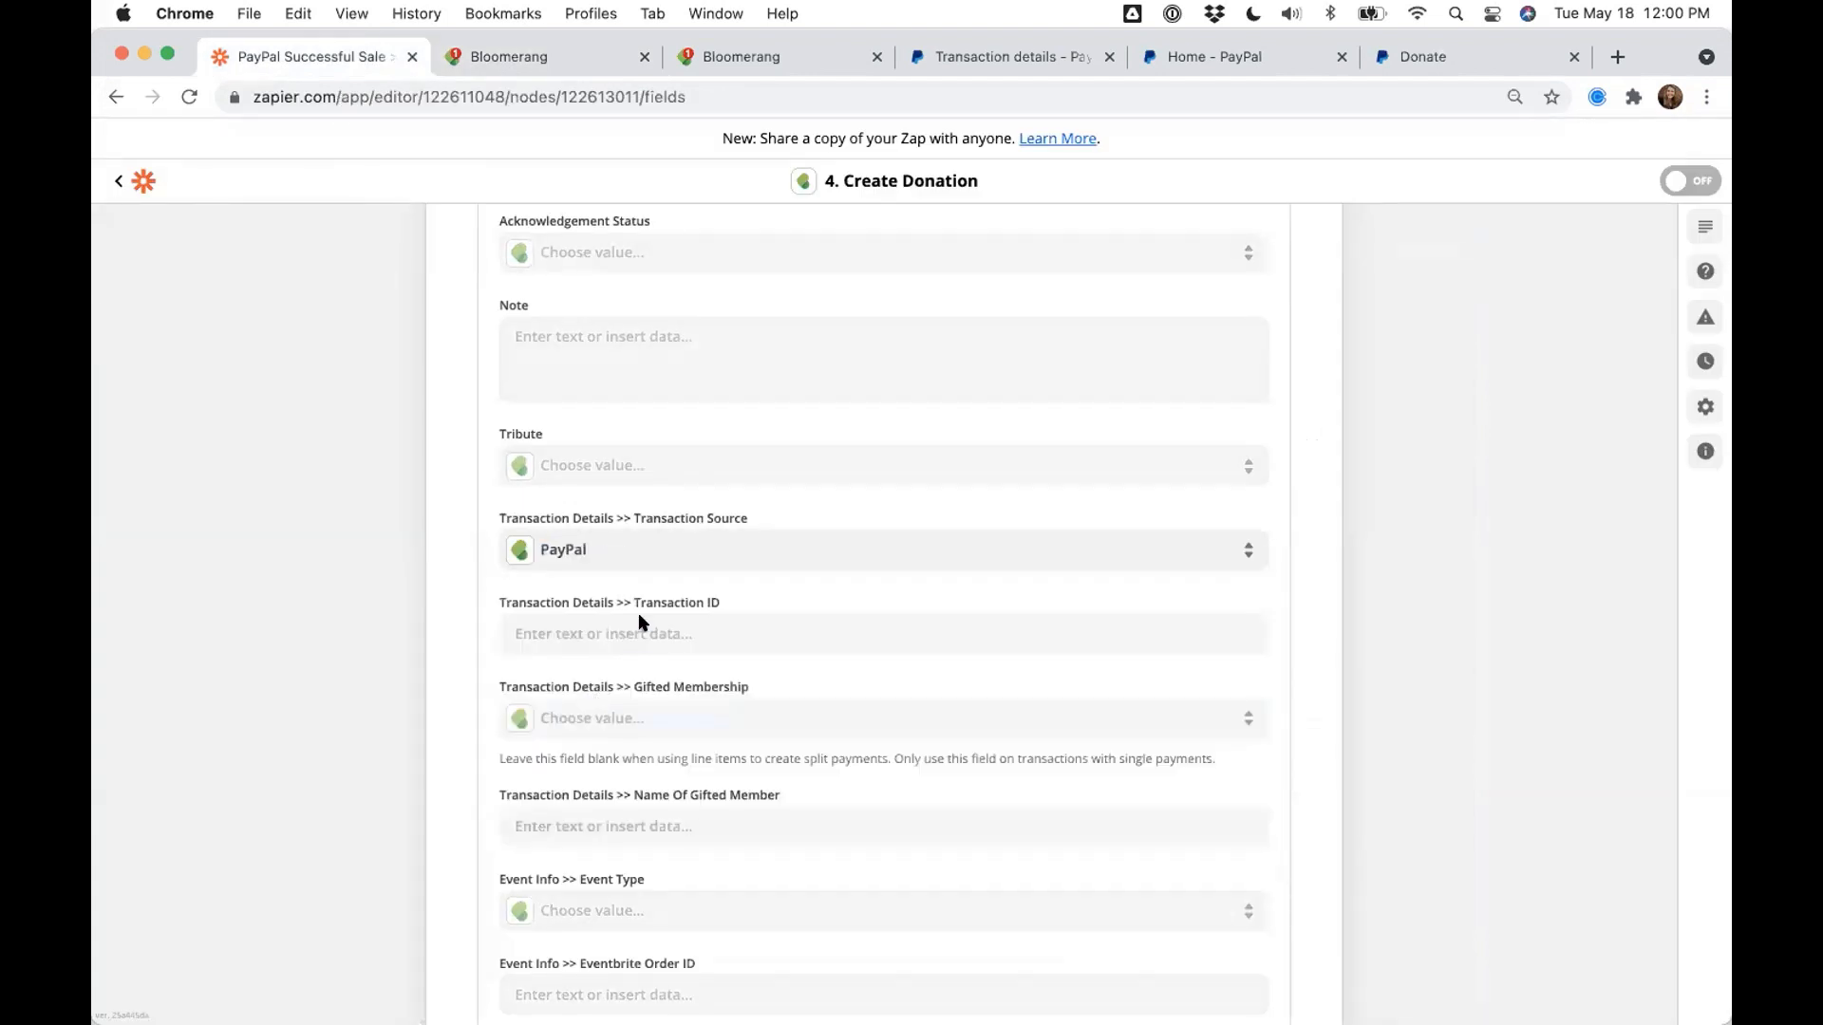
{"action": "left_click", "coordinate": [636, 631]}
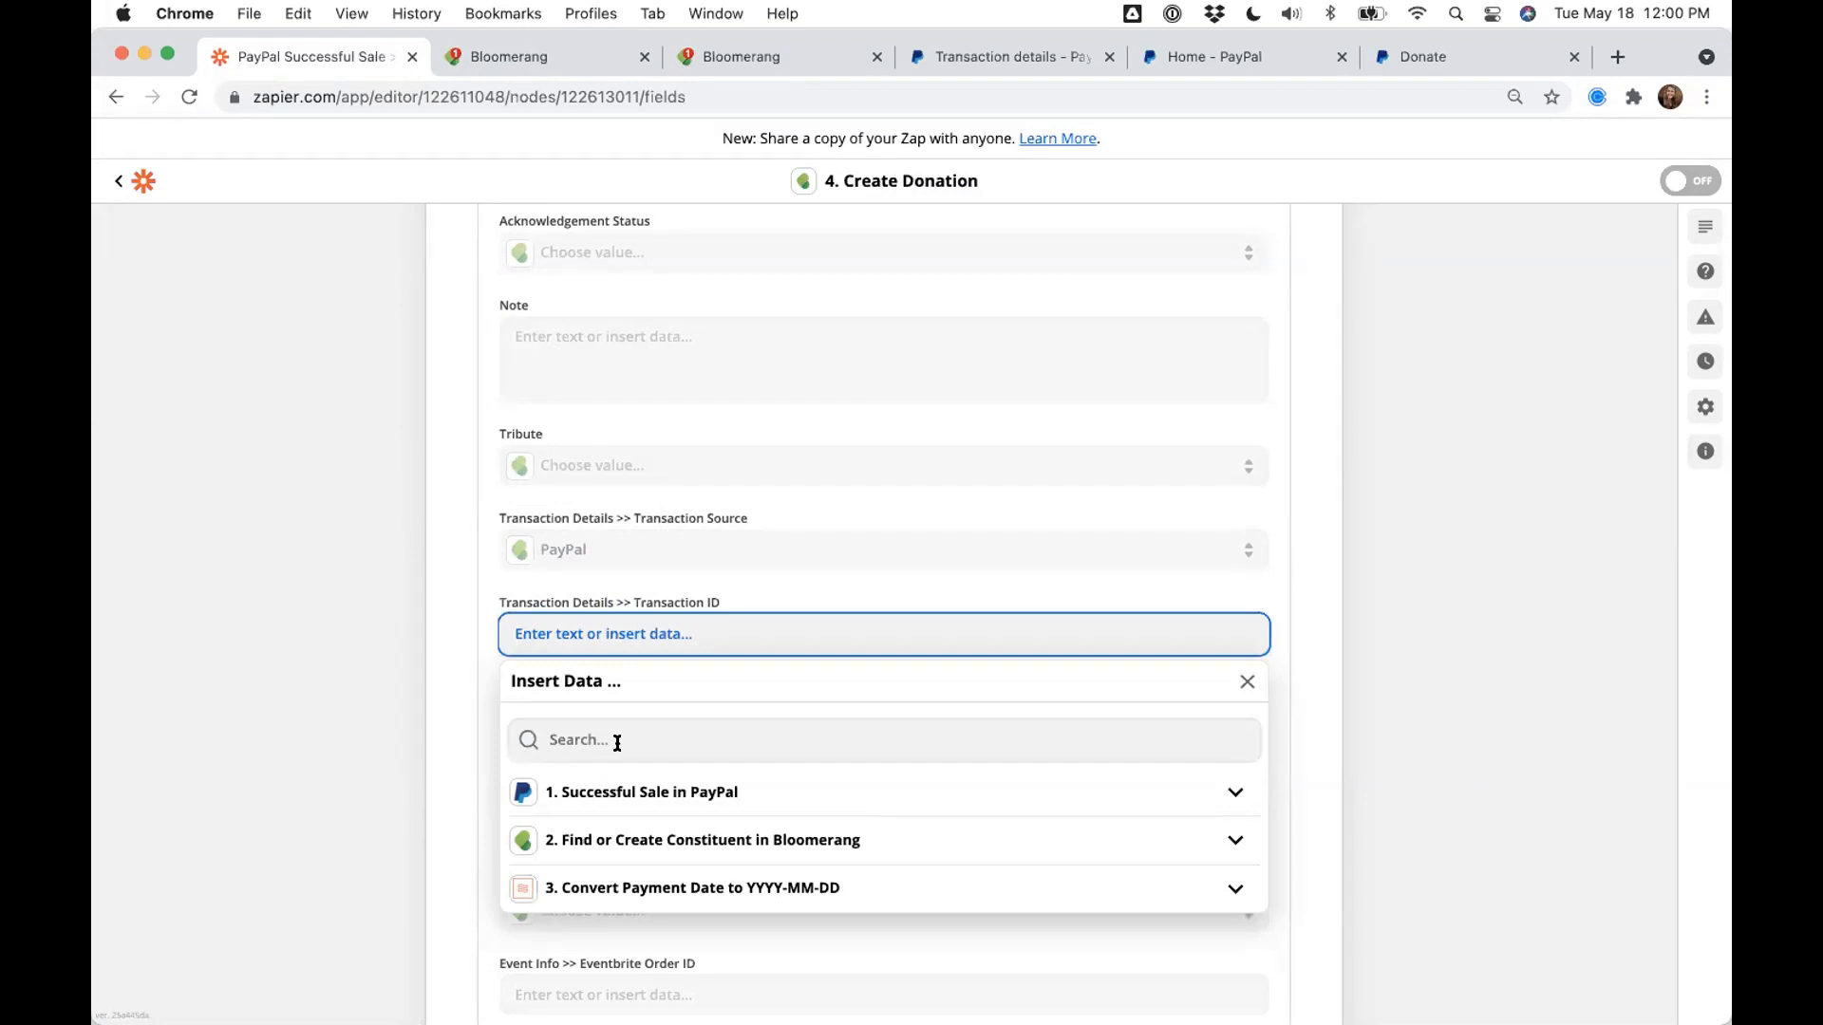
{"action": "left_click", "coordinate": [617, 742]}
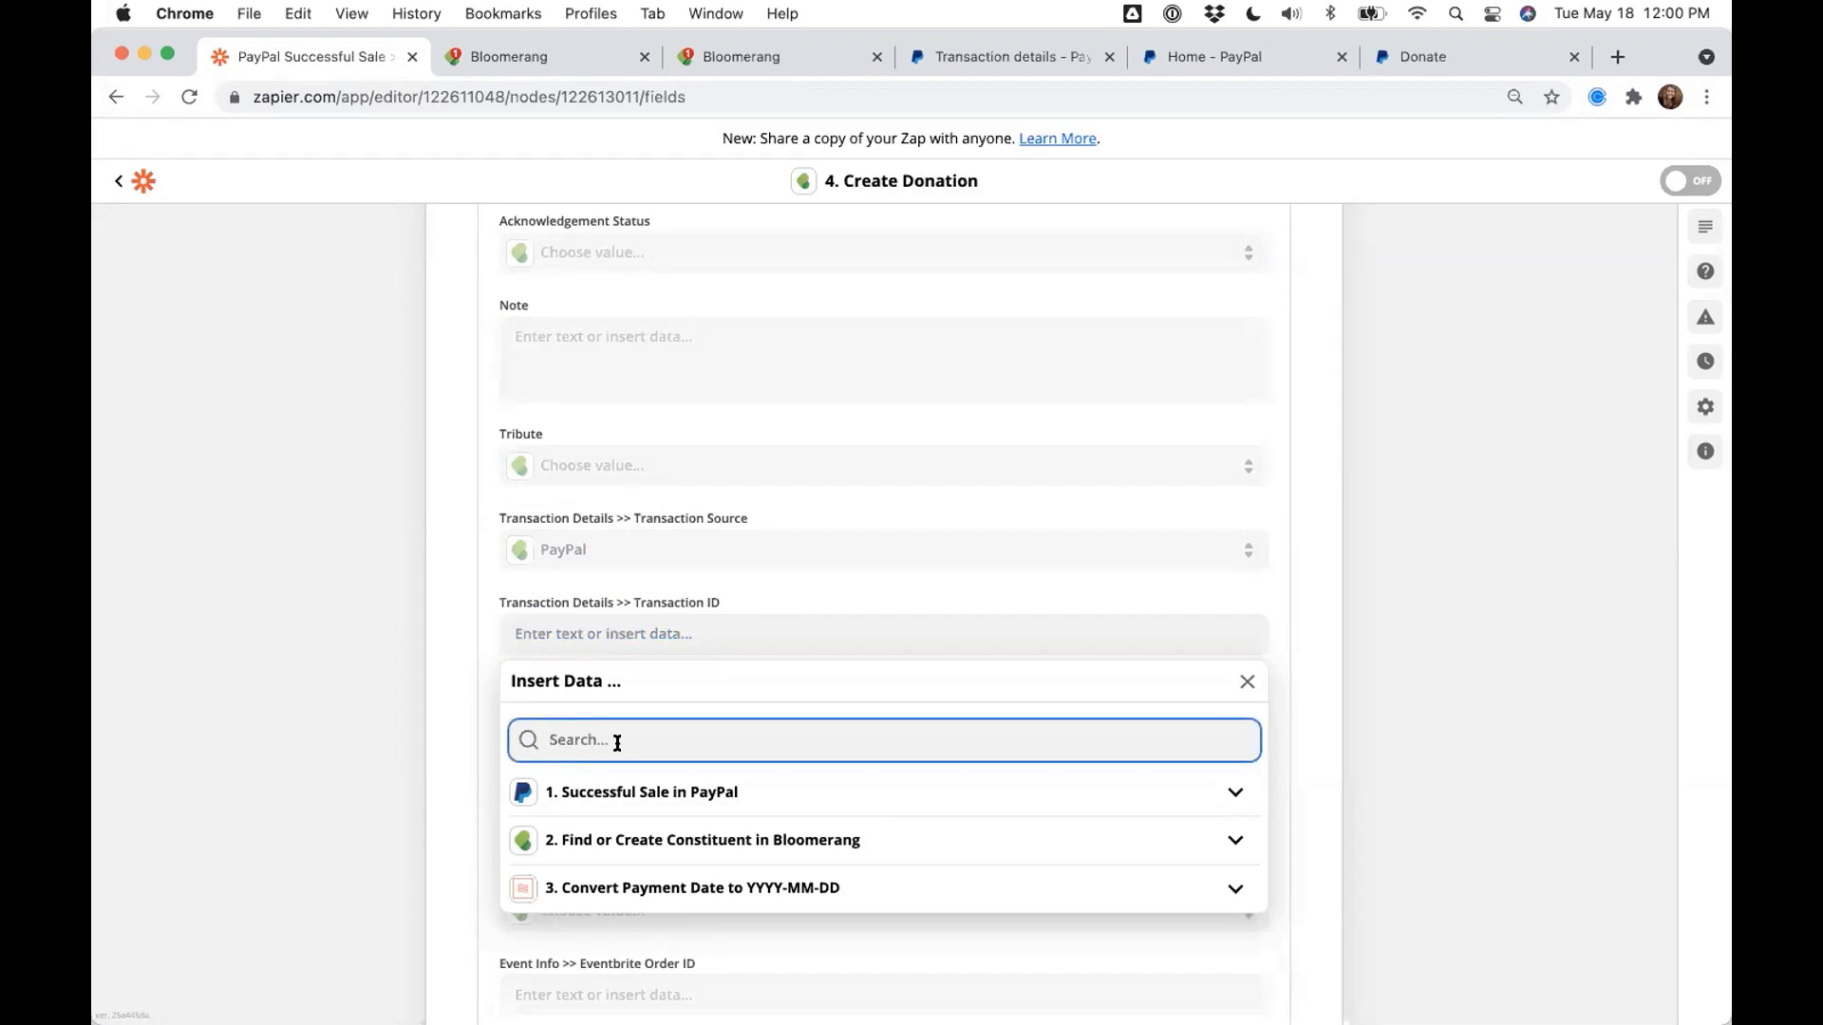
{"action": "type", "text": "Tx"}
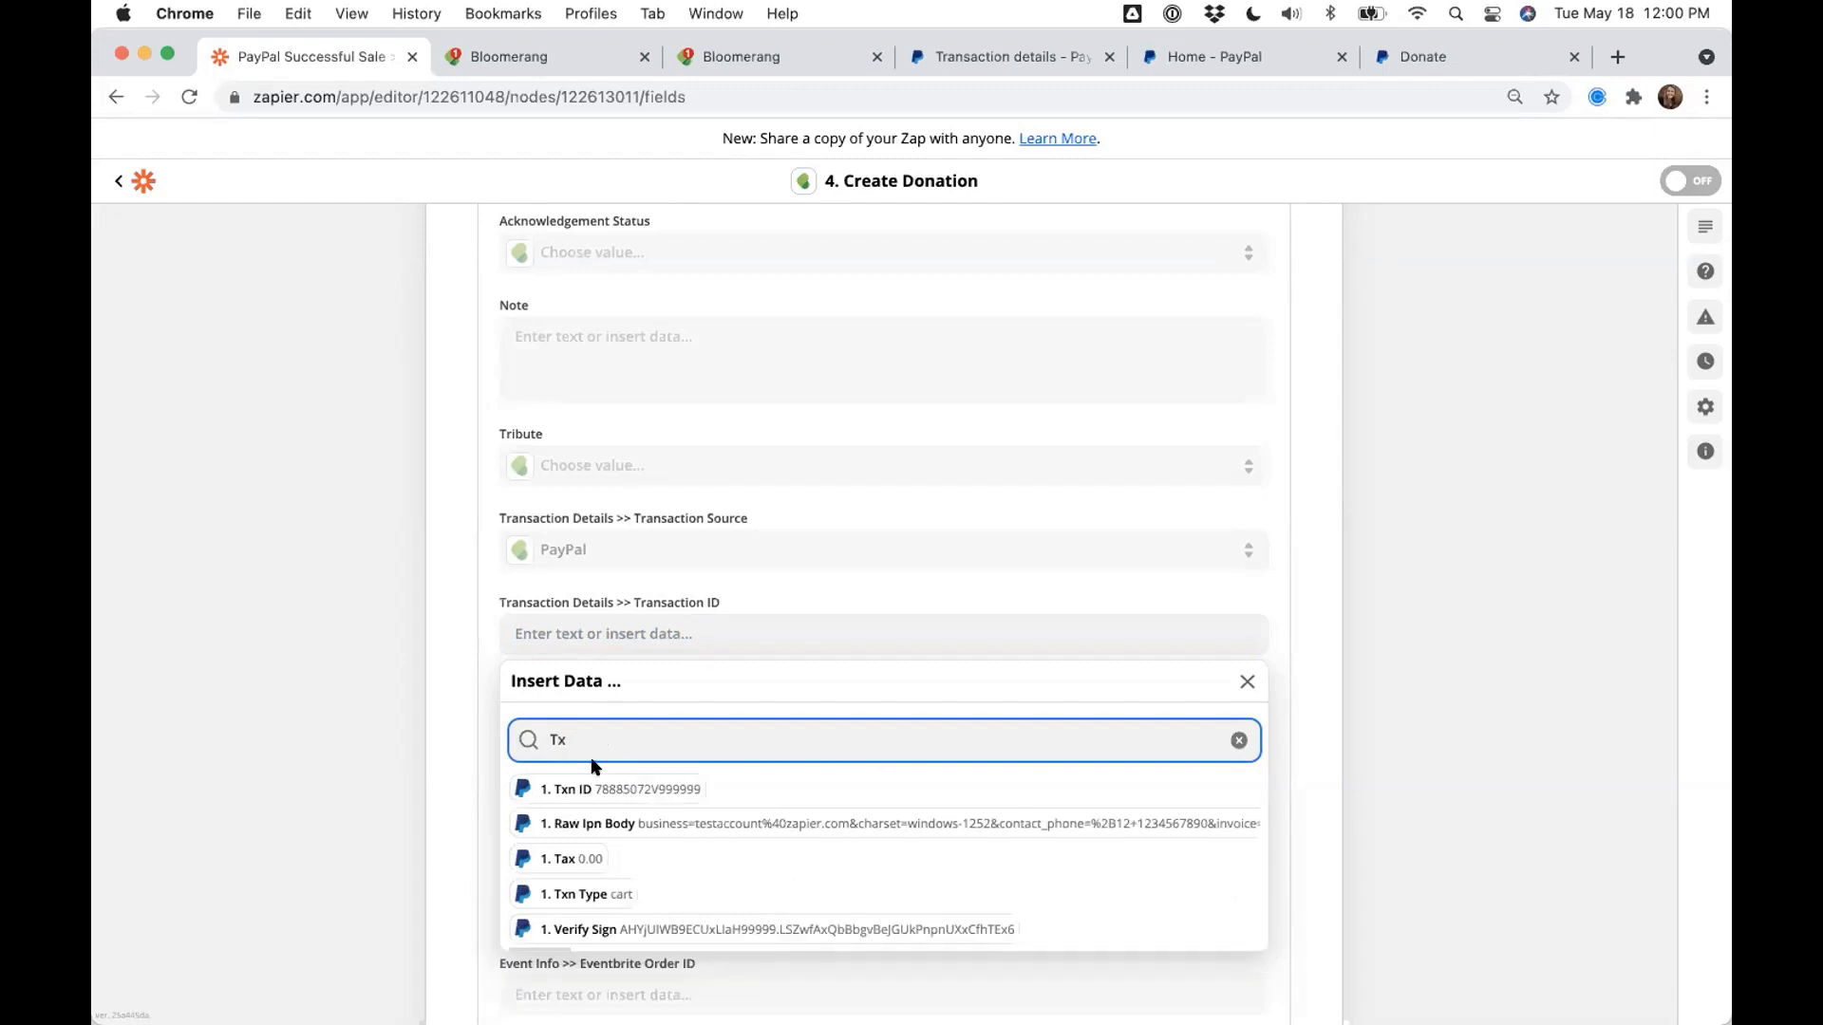
{"action": "left_click", "coordinate": [593, 788]}
{"action": "left_click", "coordinate": [415, 665]}
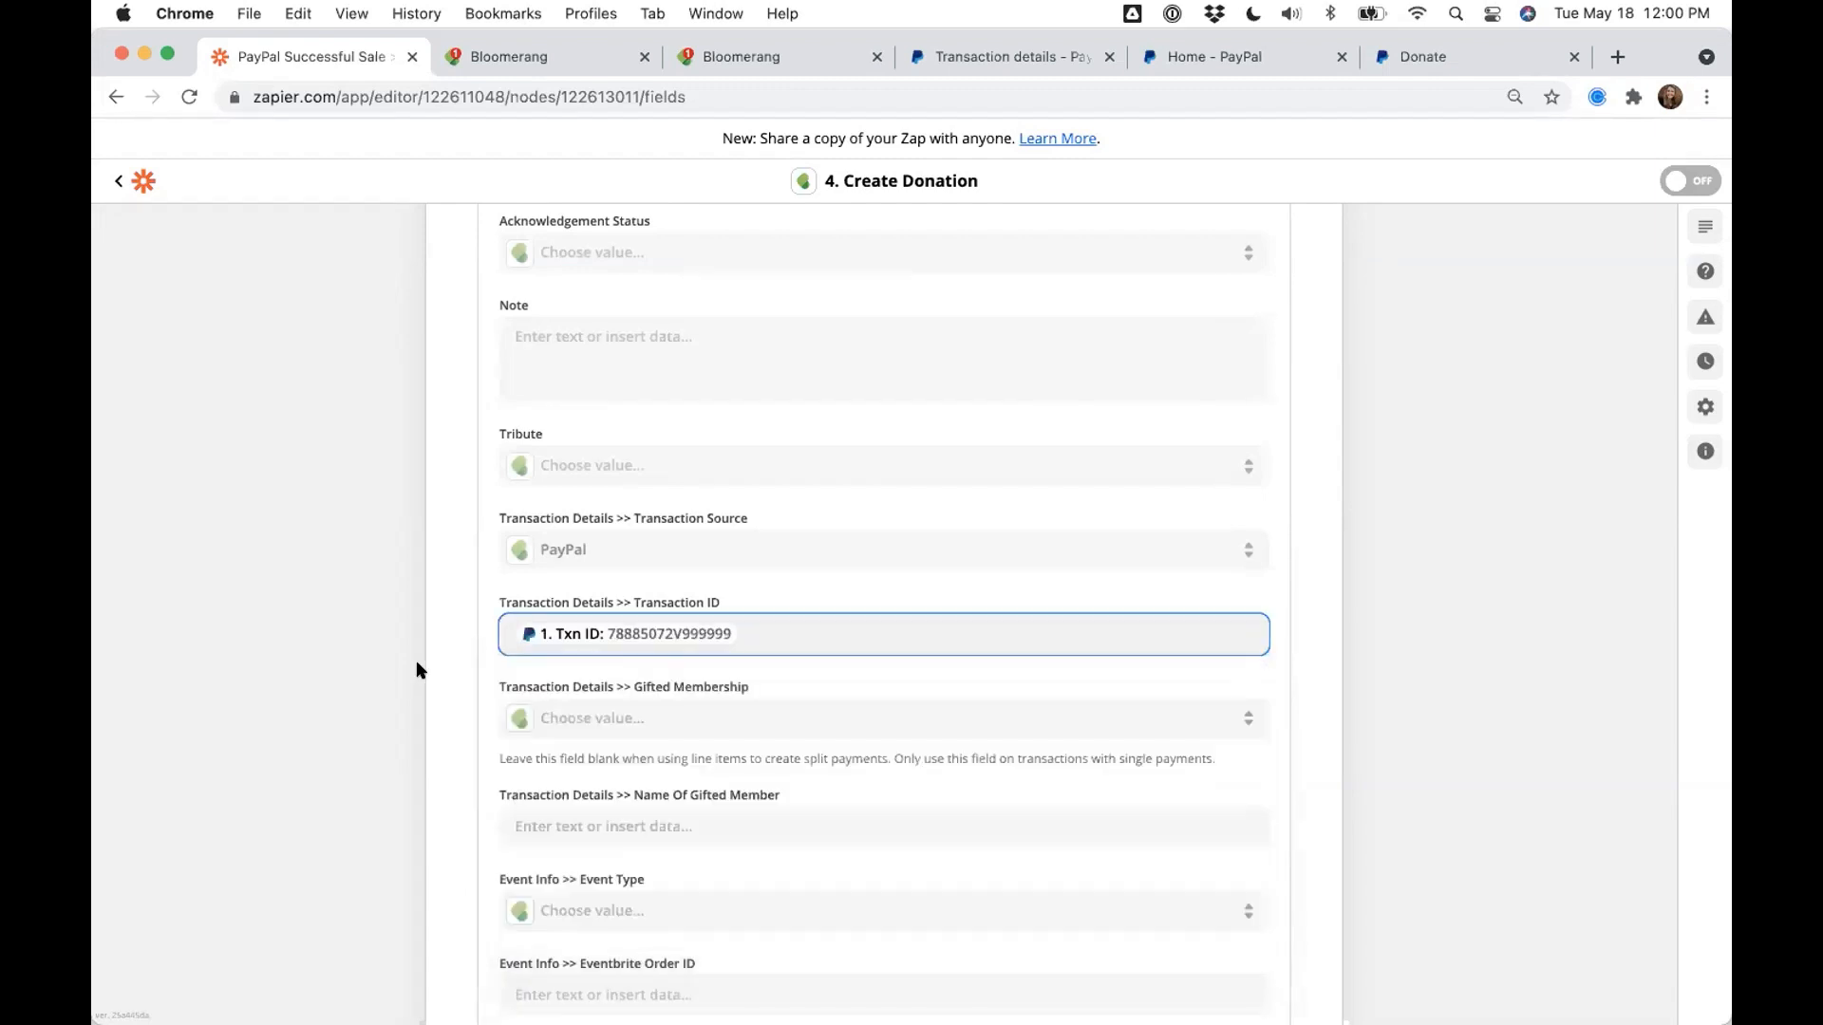
{"action": "scroll", "coordinate": [417, 669], "scroll_direction": "down", "scroll_amount": 2}
{"action": "scroll", "coordinate": [417, 670], "scroll_direction": "down", "scroll_amount": 20}
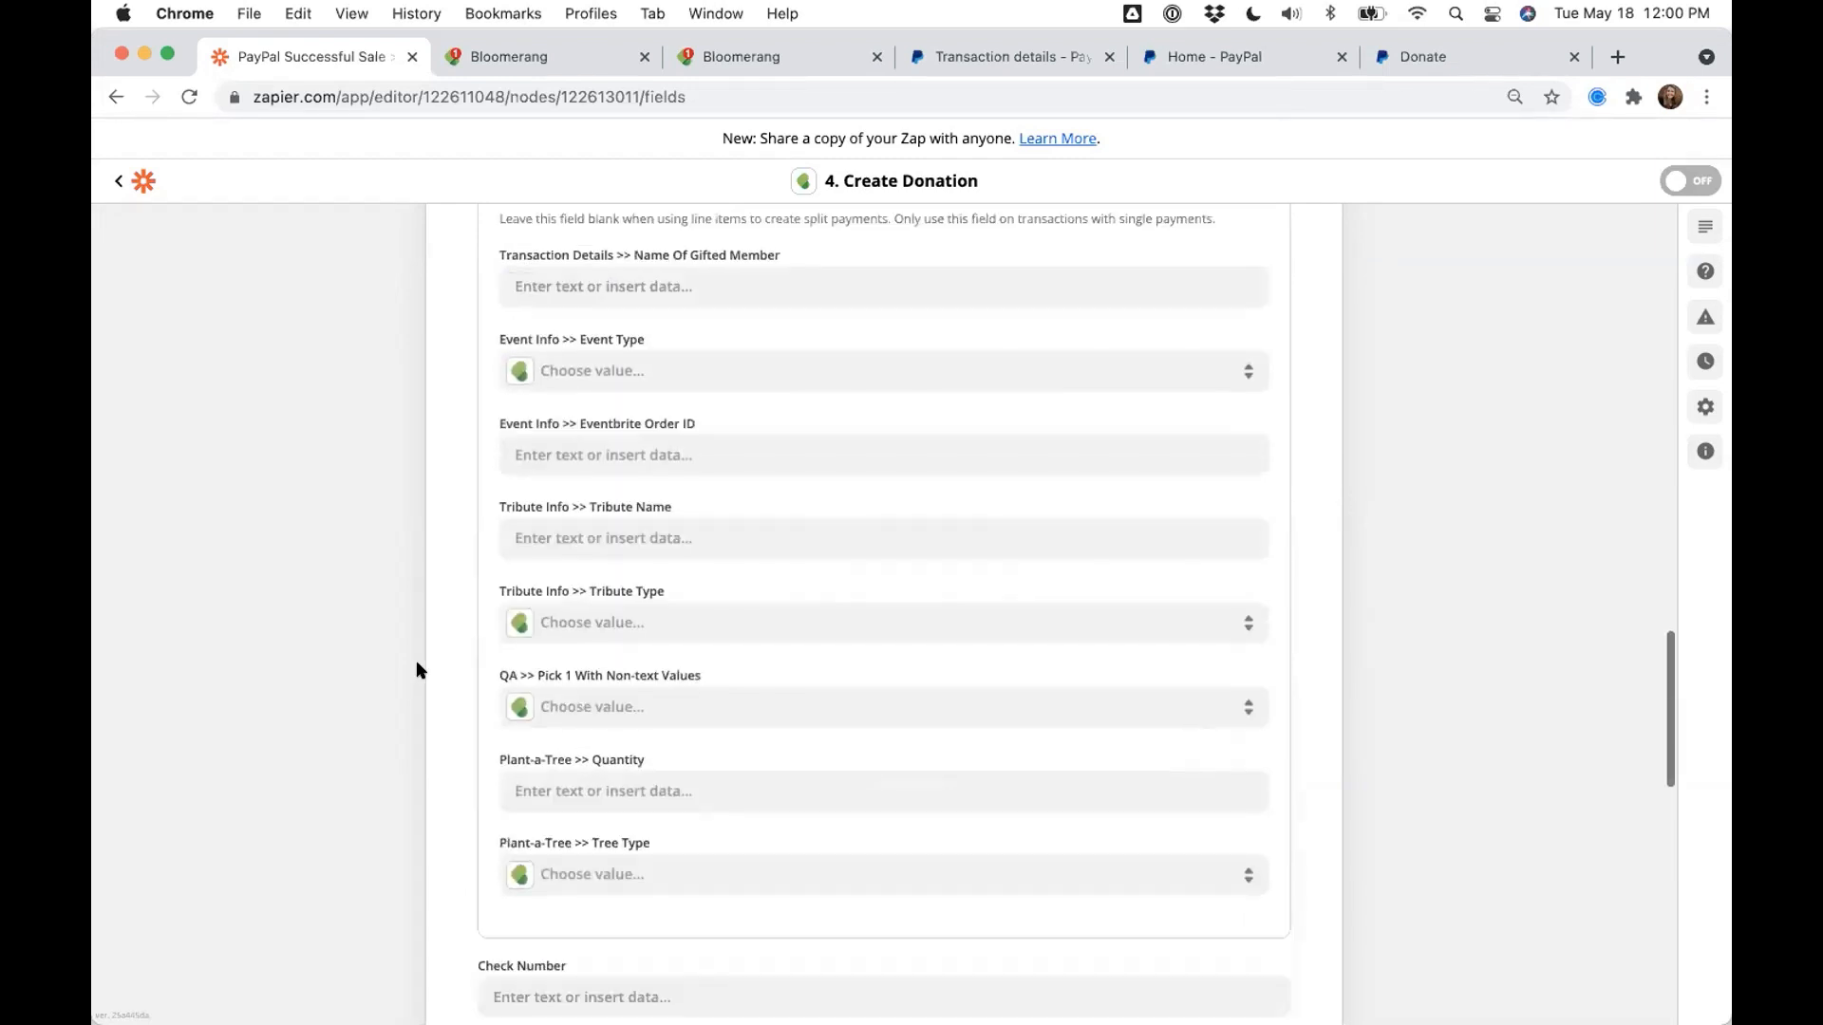
{"action": "scroll", "coordinate": [418, 670], "scroll_direction": "down", "scroll_amount": 3}
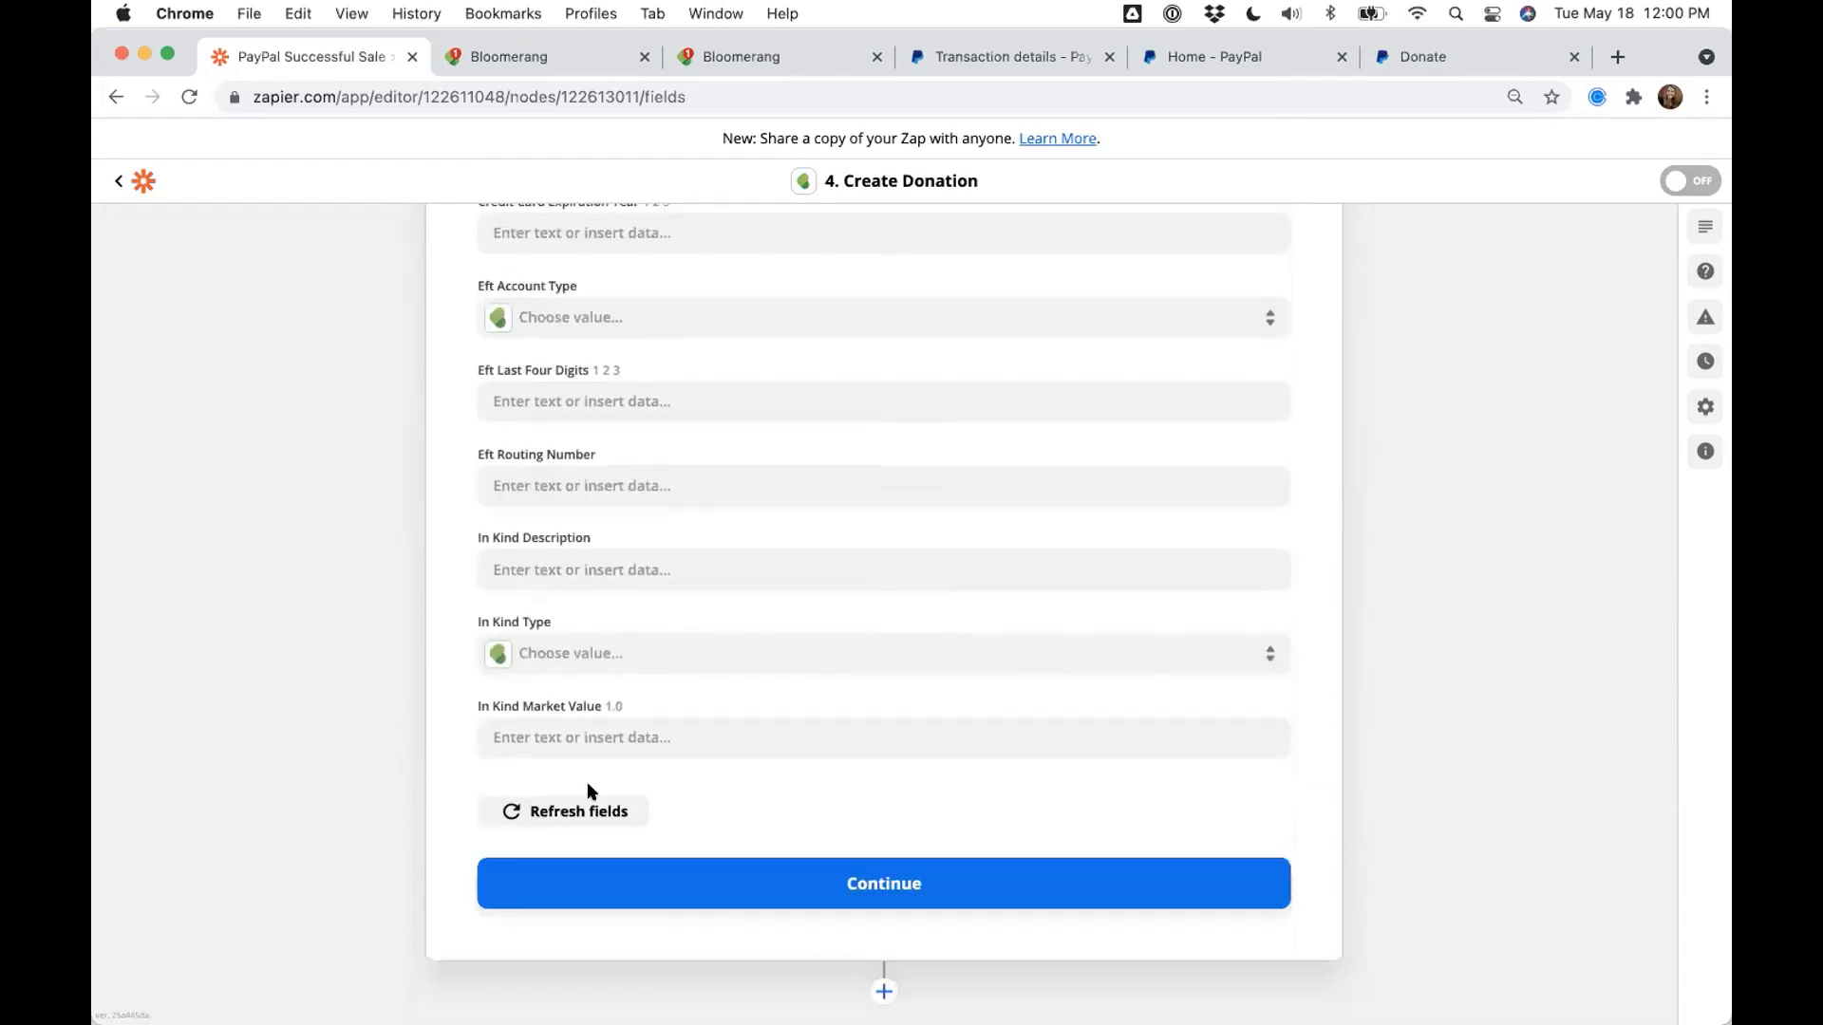
- Save the donation mappings and review the step's Sidekick Solutions Sandbox Bloomerang account
{"action": "left_click", "coordinate": [682, 875]}
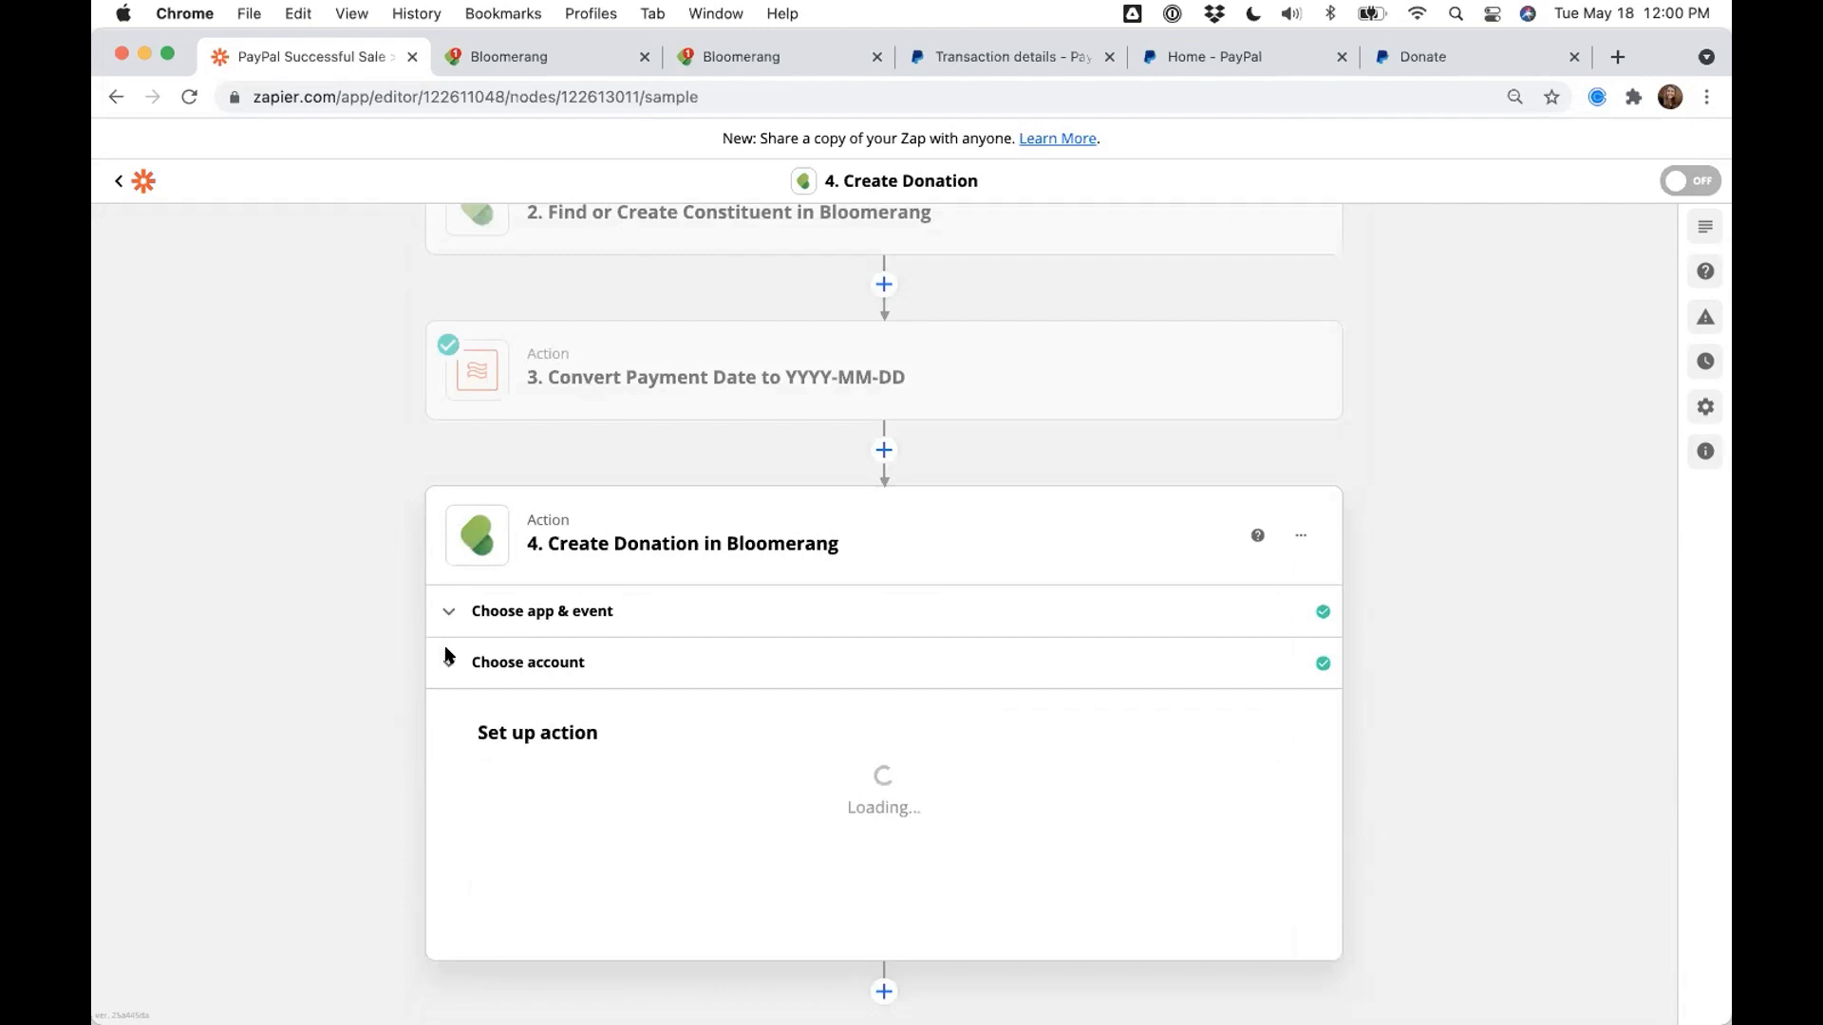
{"action": "left_click", "coordinate": [444, 703]}
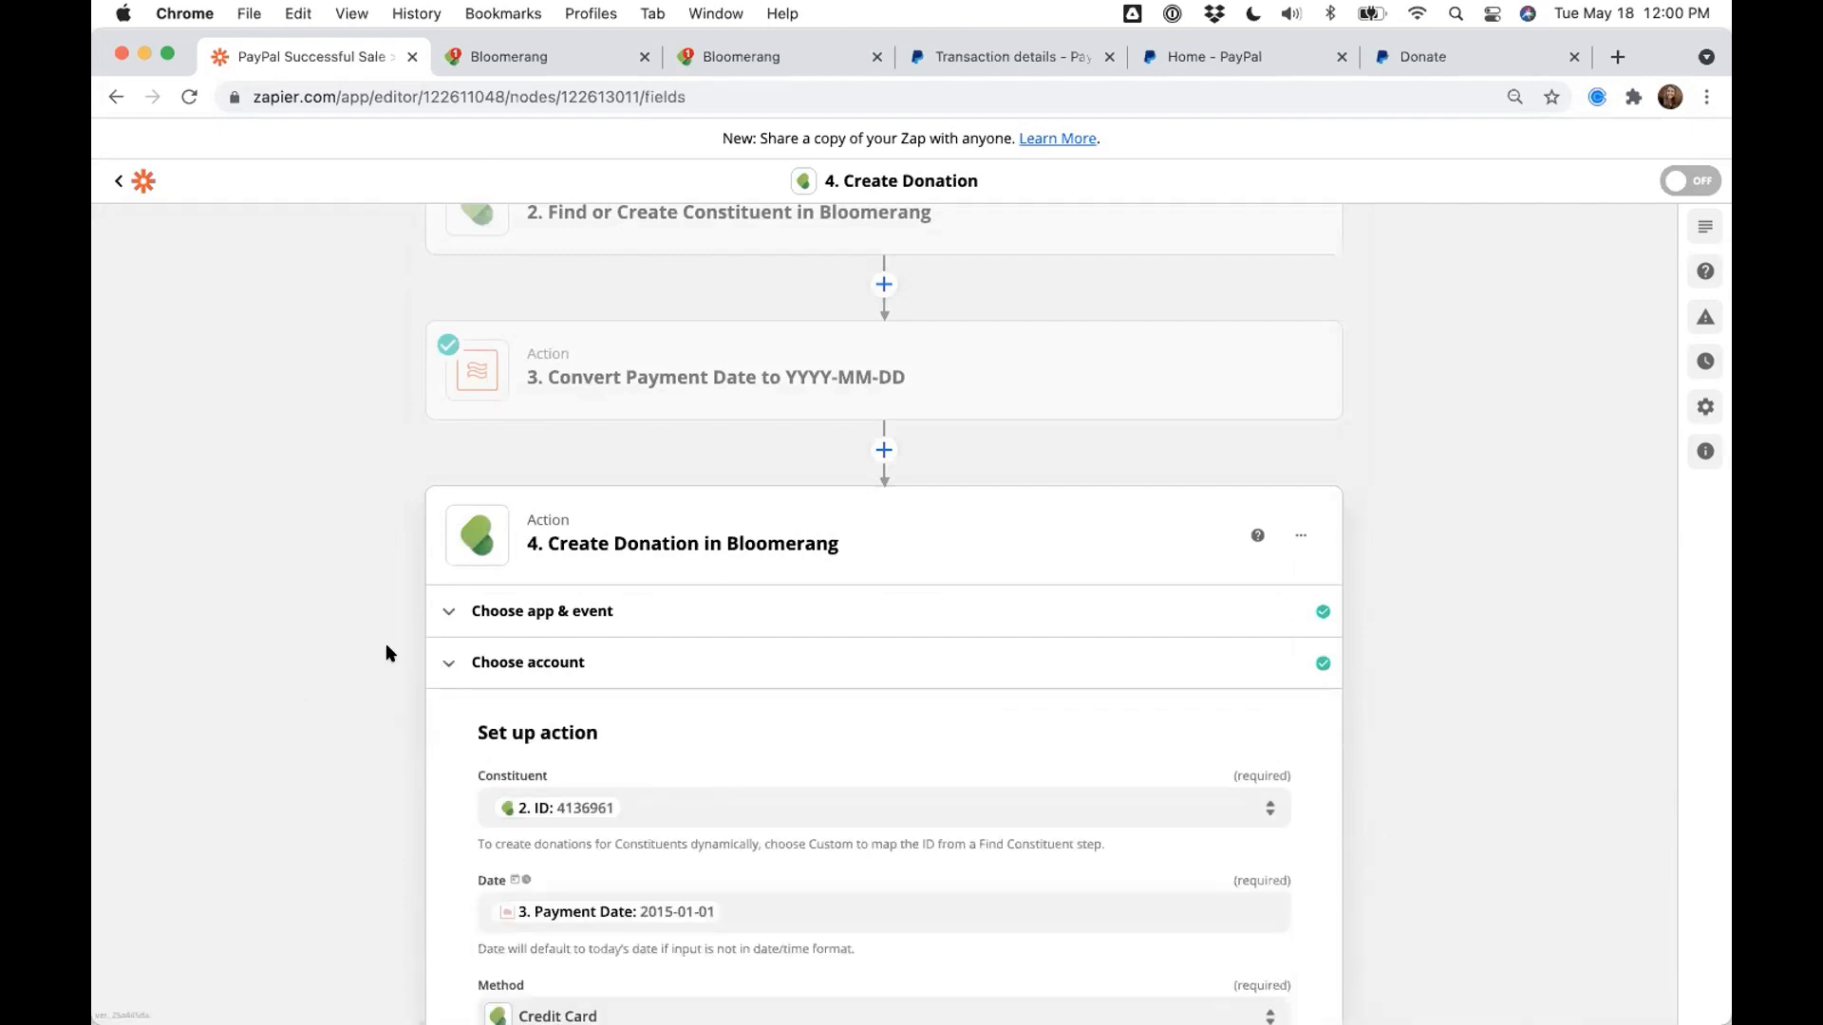
{"action": "left_click", "coordinate": [449, 663]}
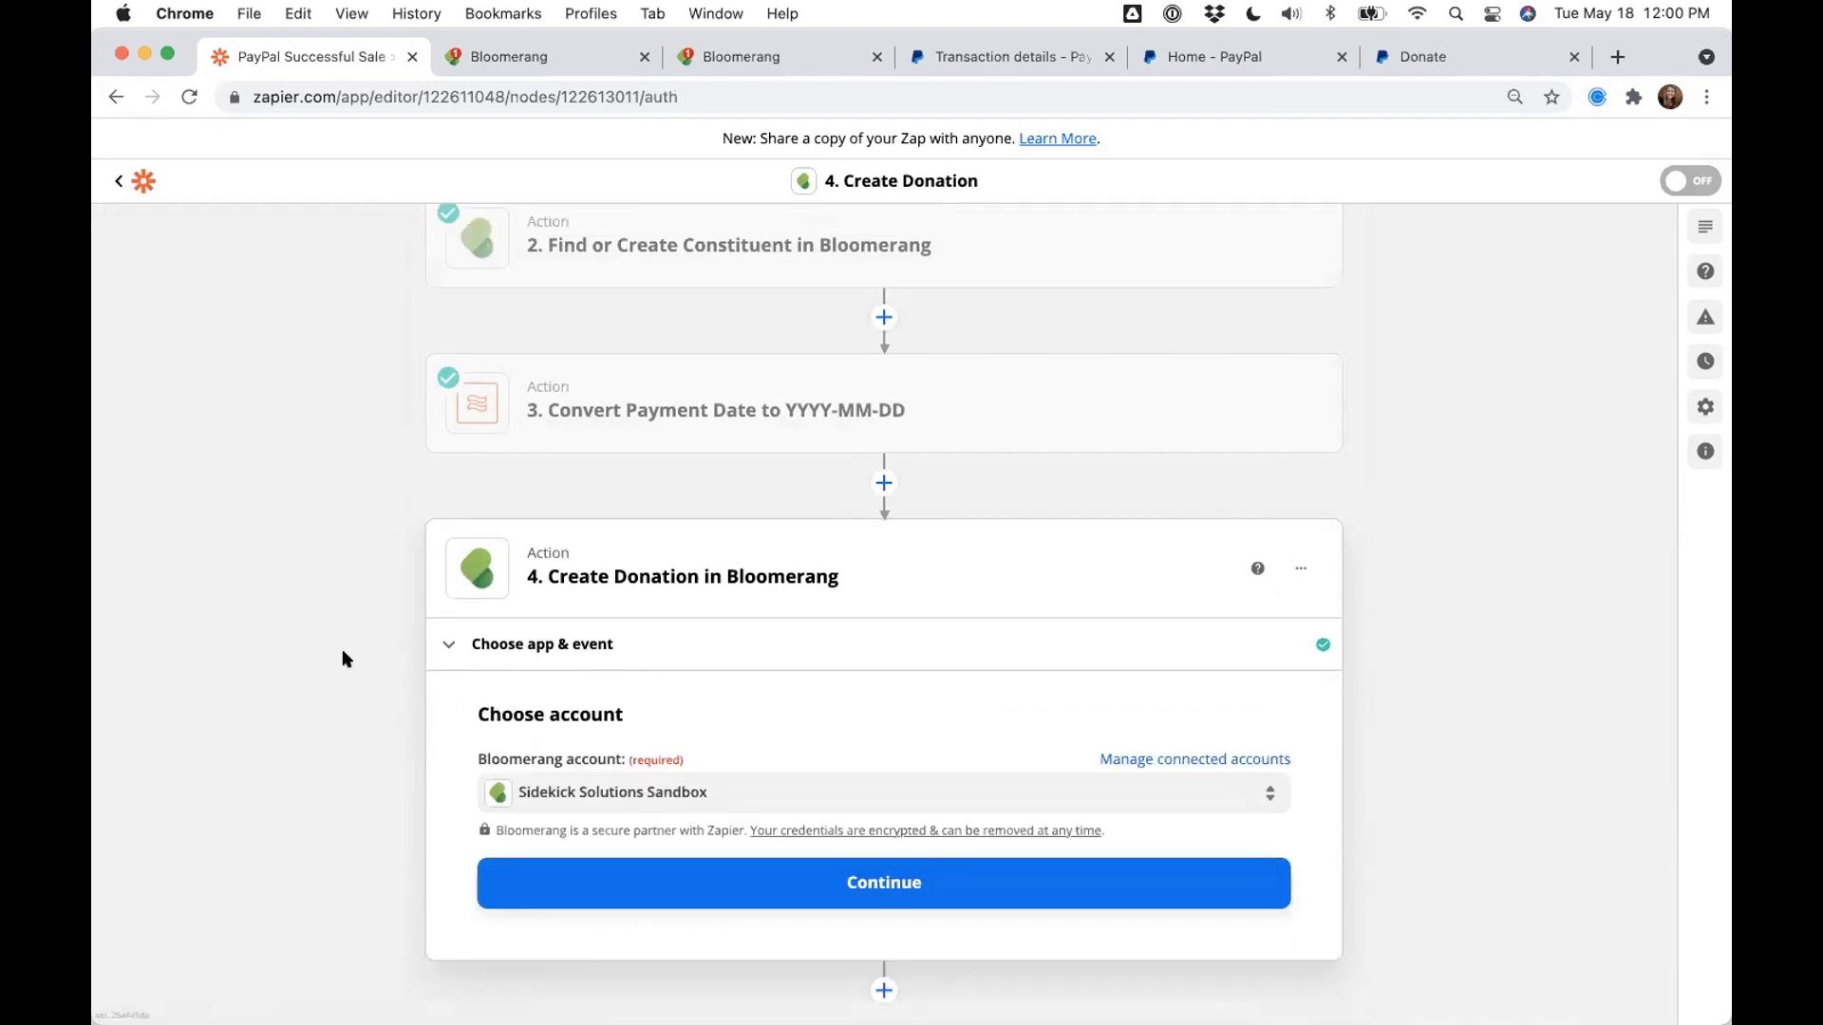
{"action": "scroll", "coordinate": [343, 651], "scroll_direction": "up", "scroll_amount": 3}
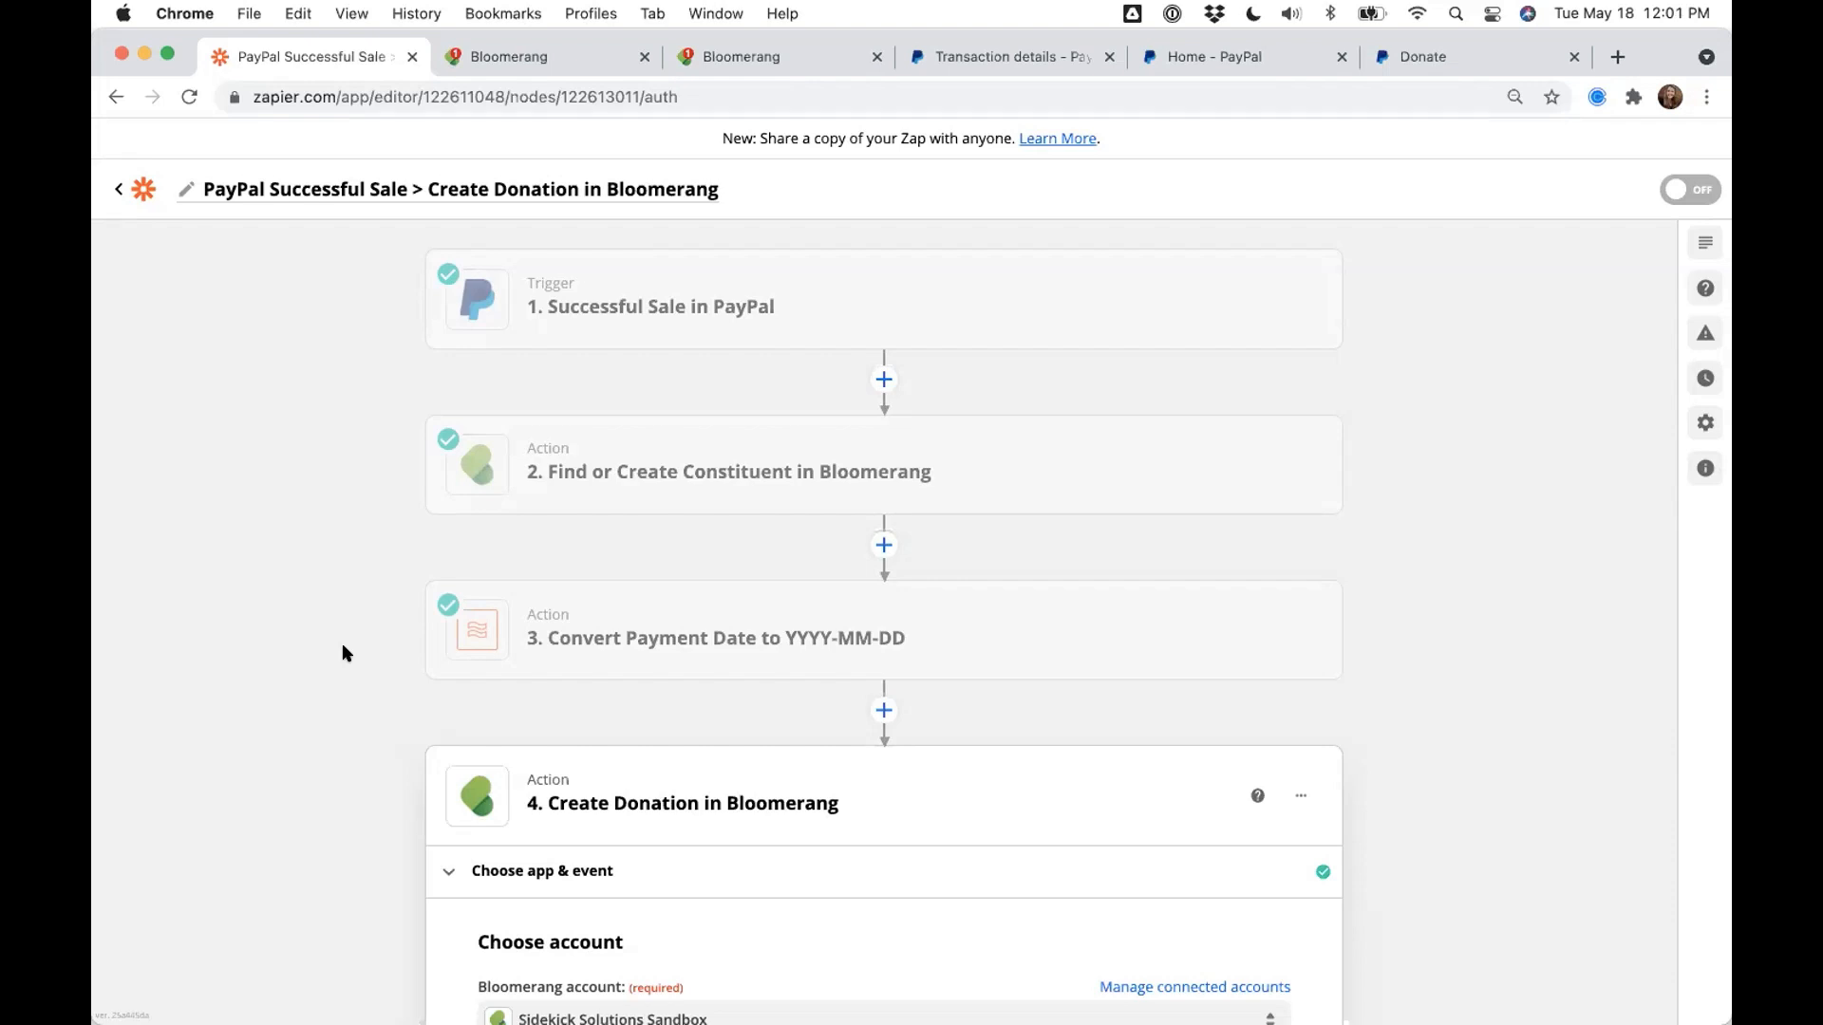
- Highlight the PayPal sale's transaction ID and $1.00 USD gross amount, then go to the Bloomerang record
{"action": "left_click", "coordinate": [978, 56]}
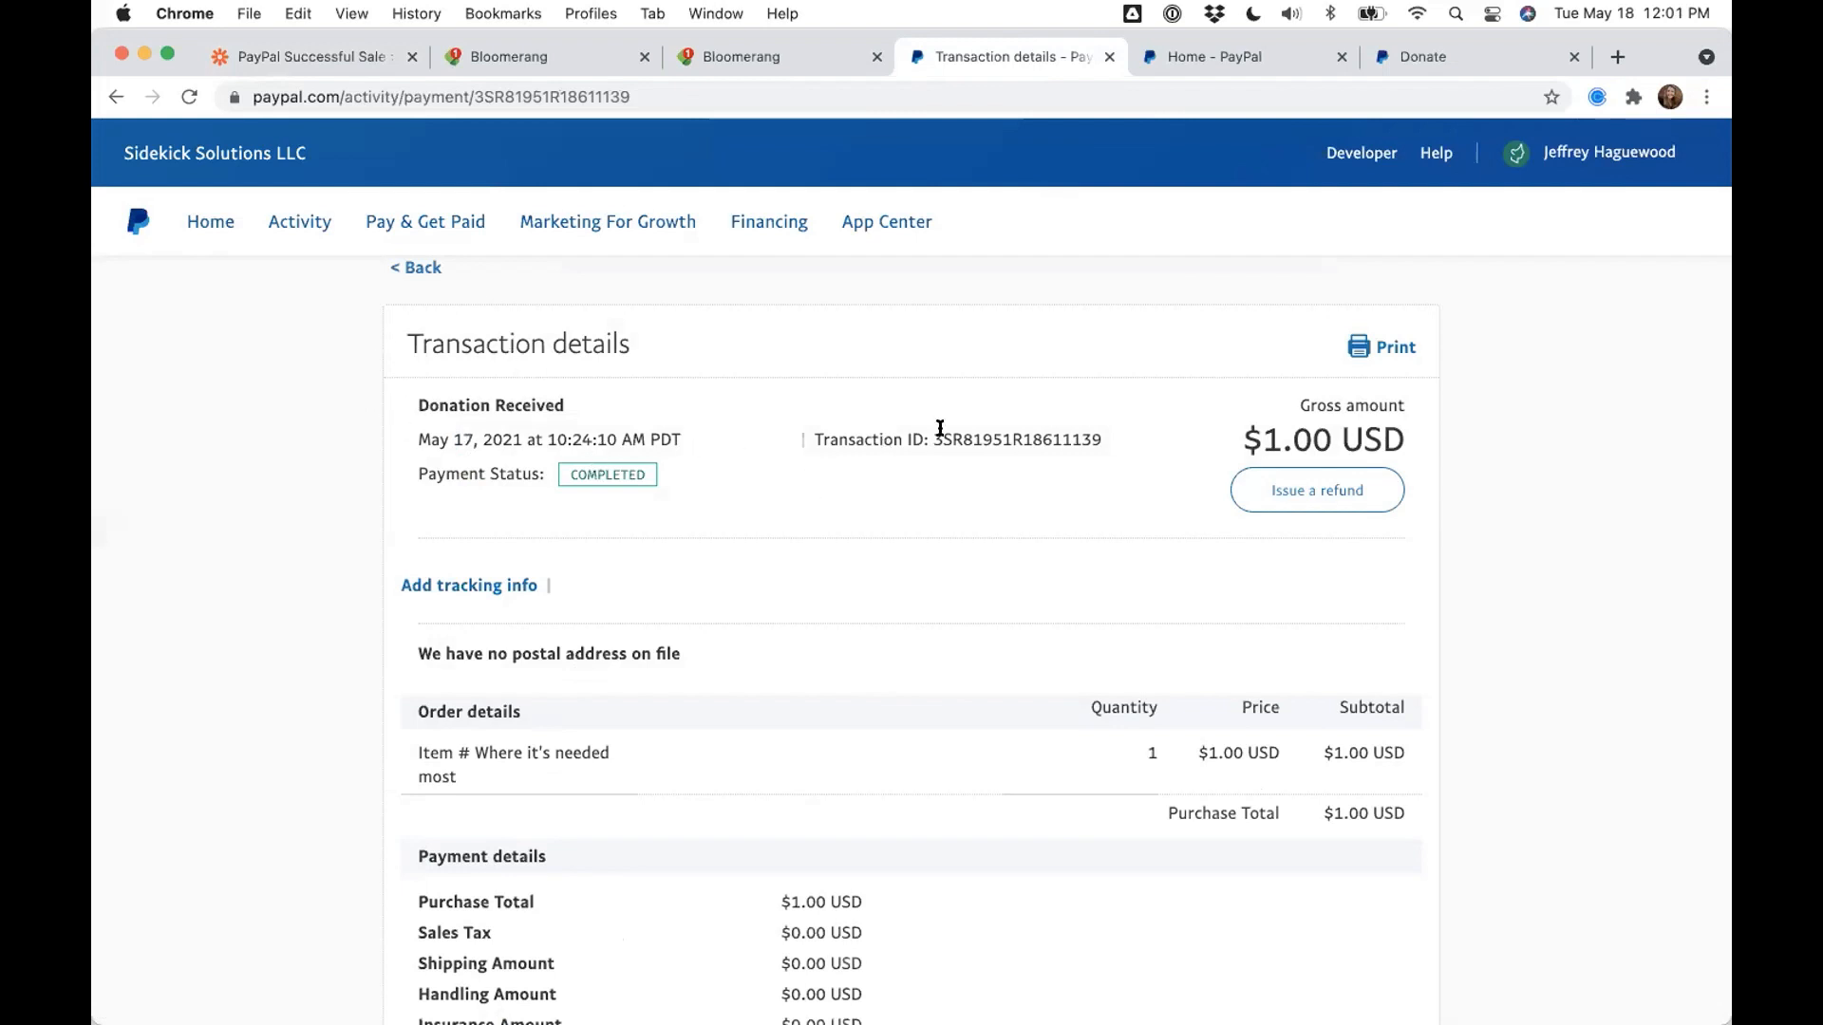
{"action": "left_click_drag", "start_coordinate": [813, 430], "coordinate": [1101, 430]}
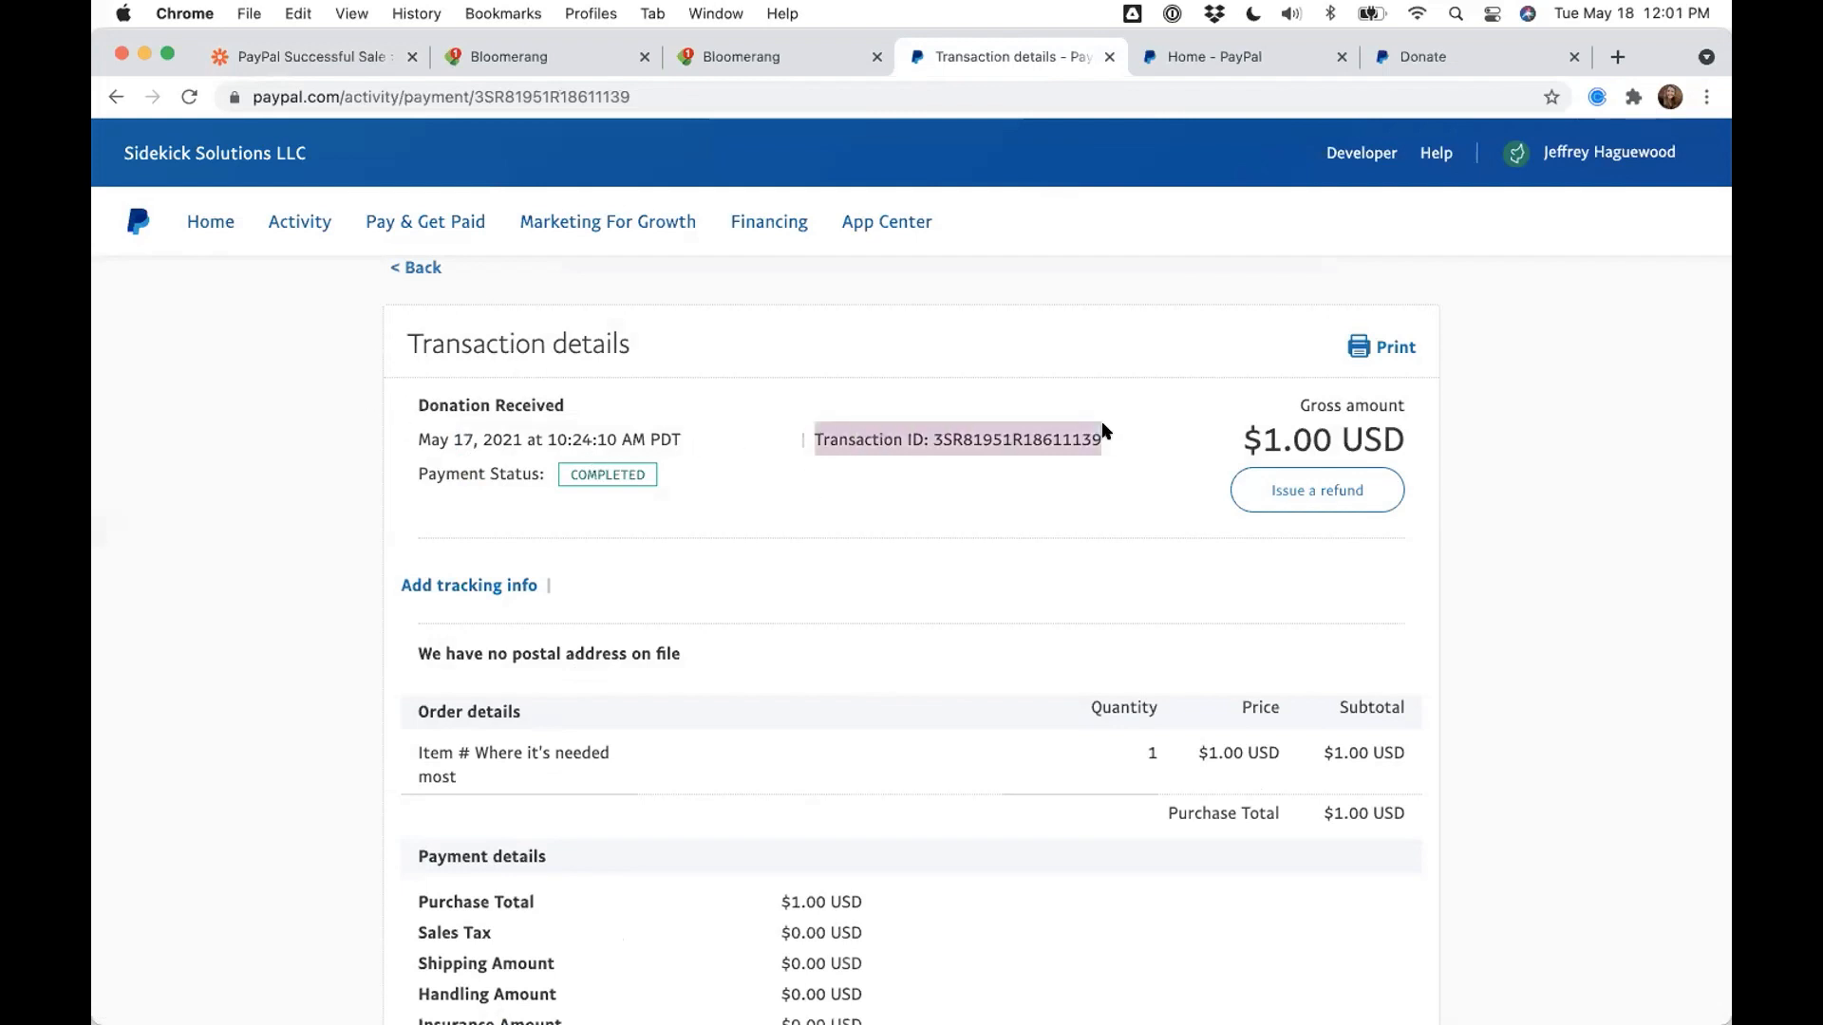
{"action": "left_click_drag", "start_coordinate": [1227, 432], "coordinate": [1451, 435]}
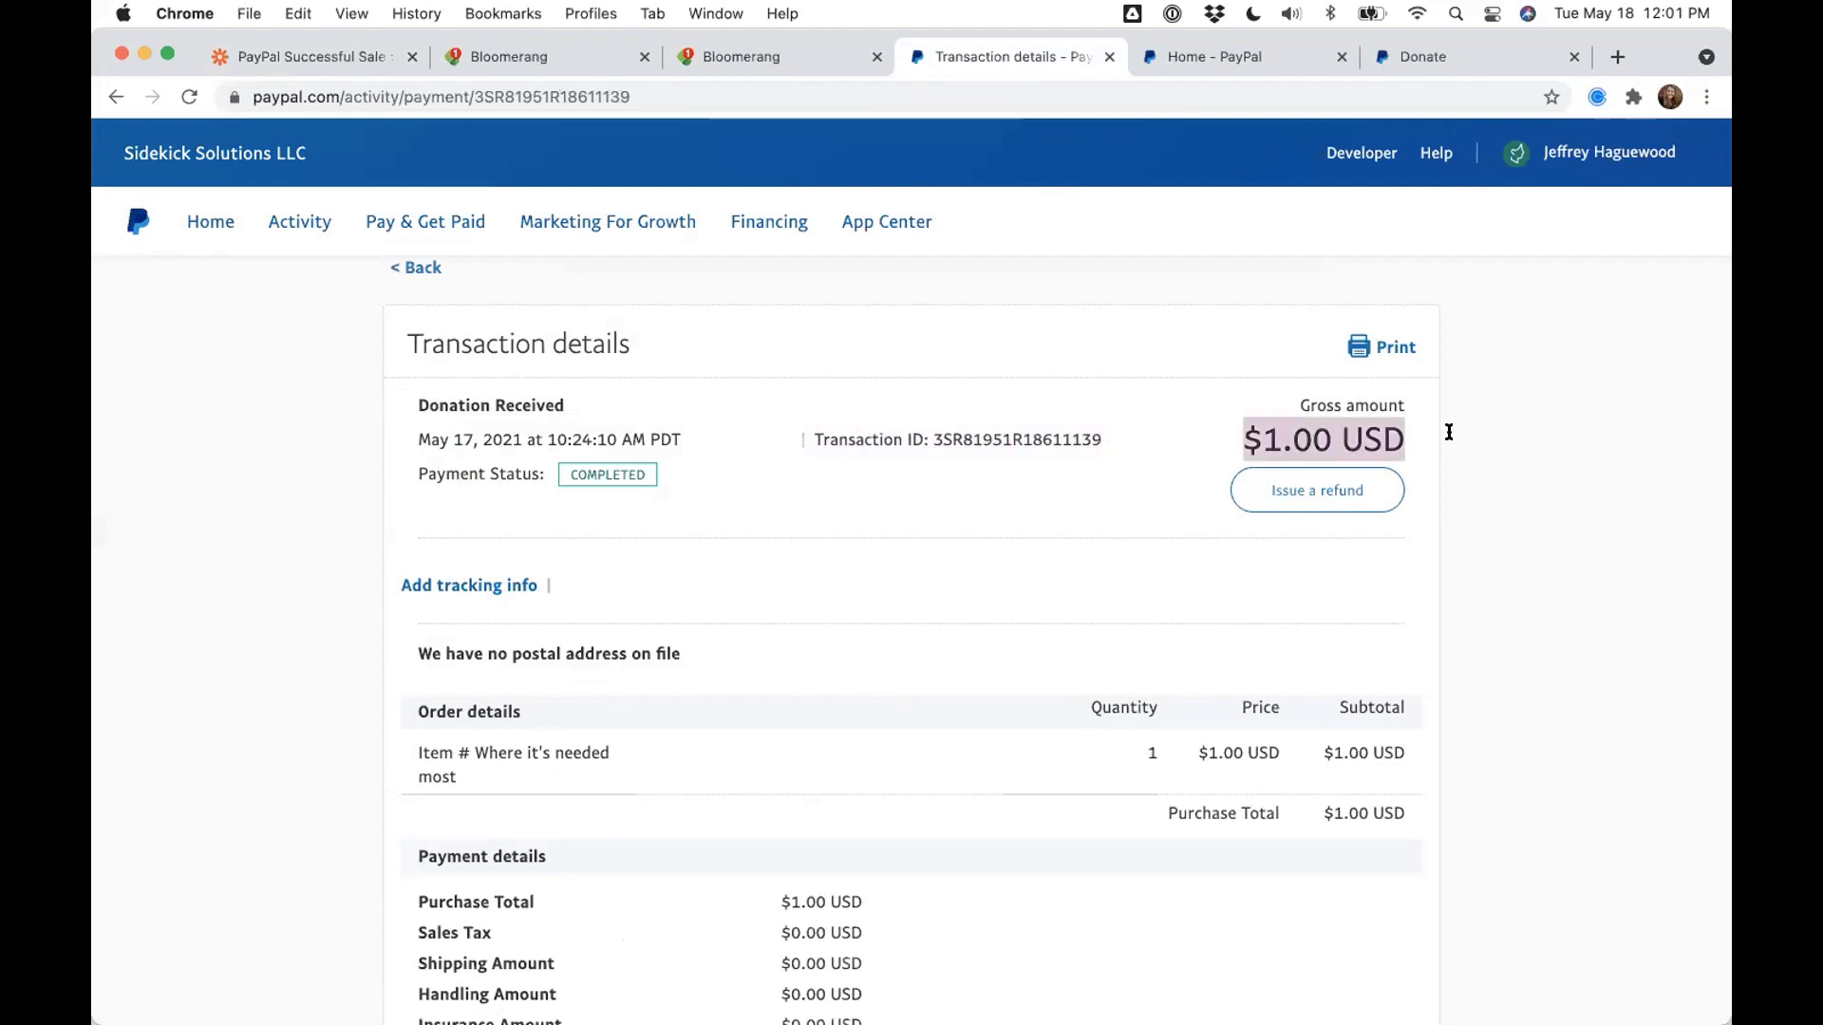
{"action": "scroll", "coordinate": [610, 736], "scroll_direction": "down", "scroll_amount": 3}
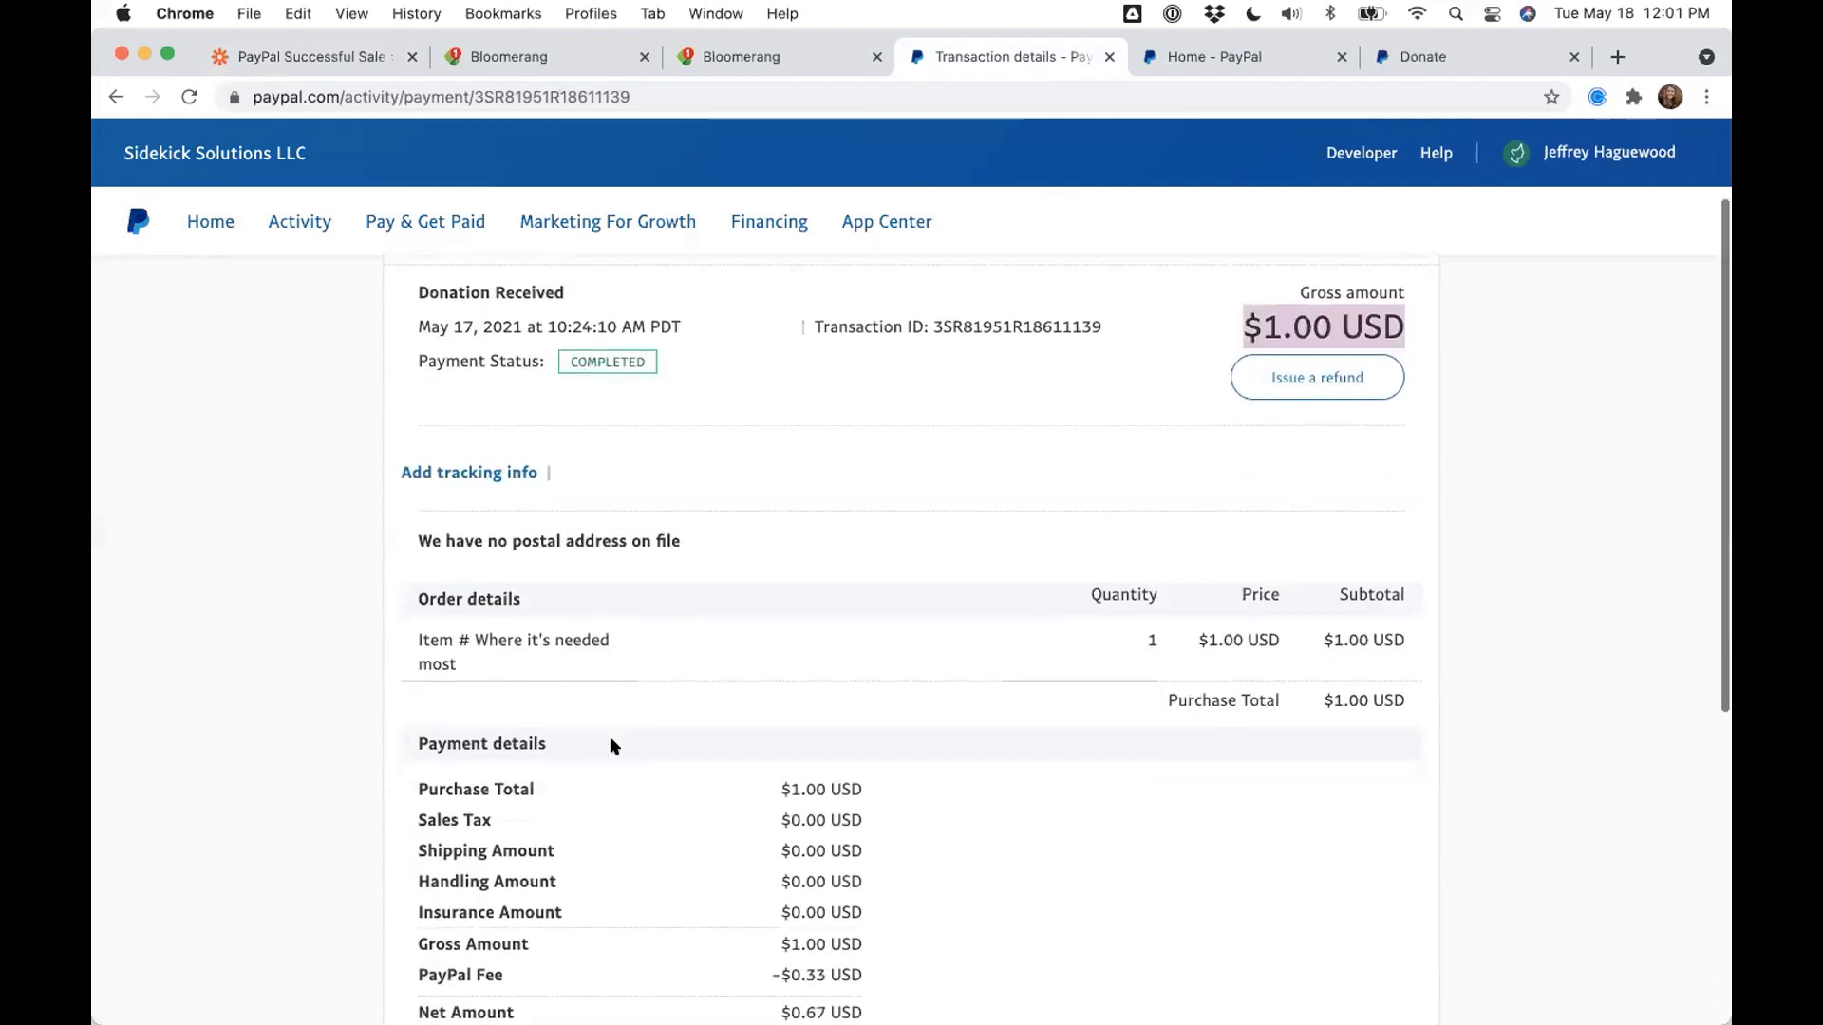
{"action": "scroll", "coordinate": [534, 698], "scroll_direction": "down", "scroll_amount": 2}
{"action": "scroll", "coordinate": [534, 698], "scroll_direction": "up", "scroll_amount": 5}
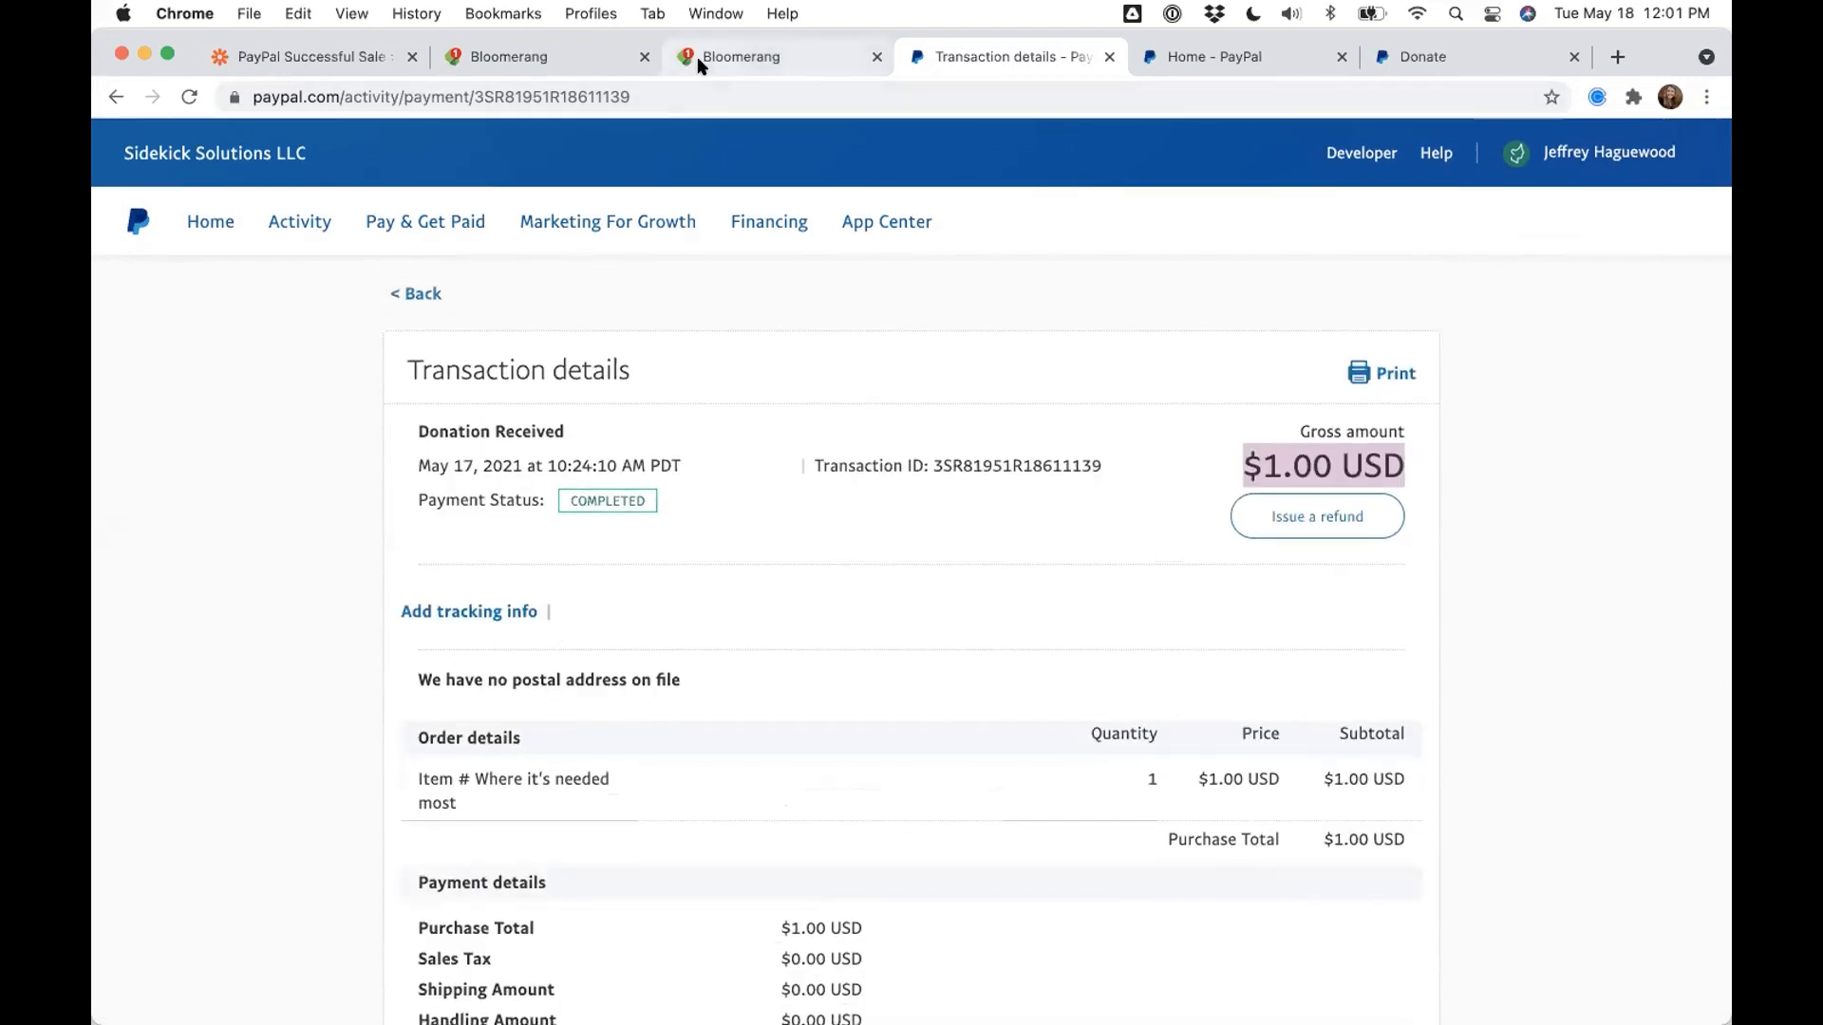
{"action": "left_click", "coordinate": [745, 57]}
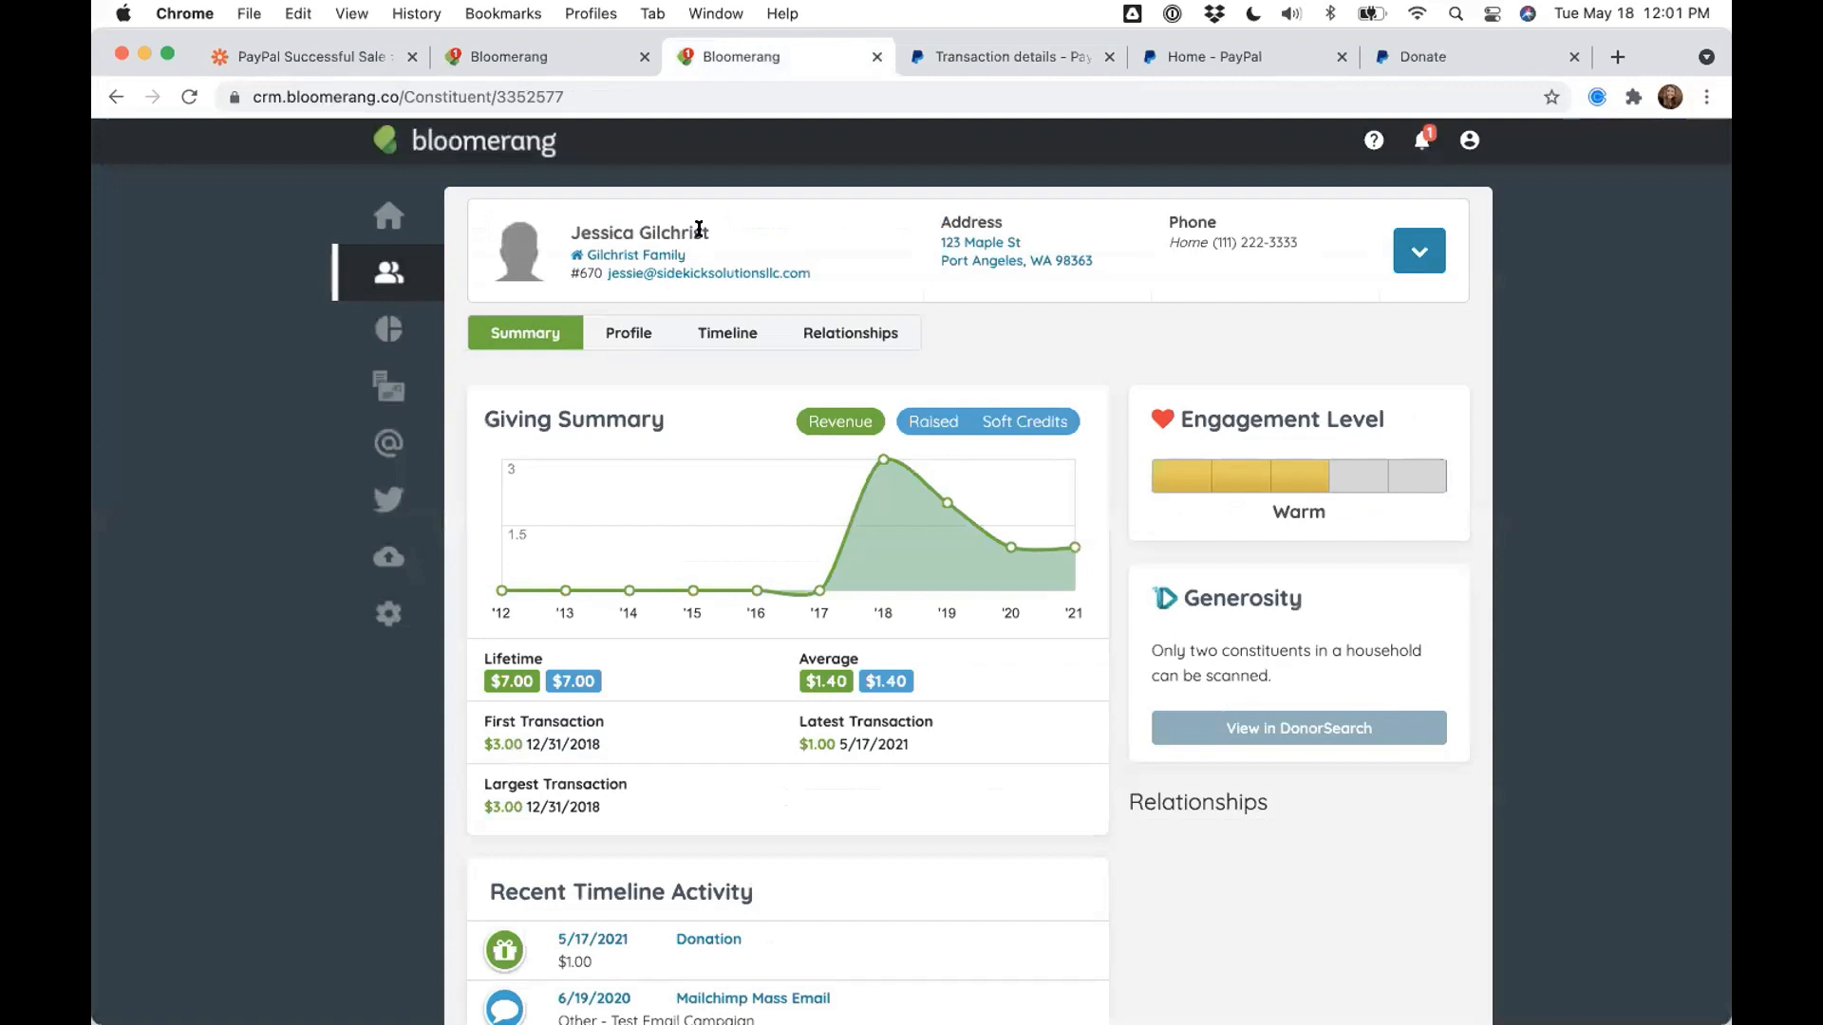
- Zoom Bloomerang to 125% and show the constituent's Timeline topped by the May 17 $1.00 donation
{"action": "key", "text": "super+equal"}
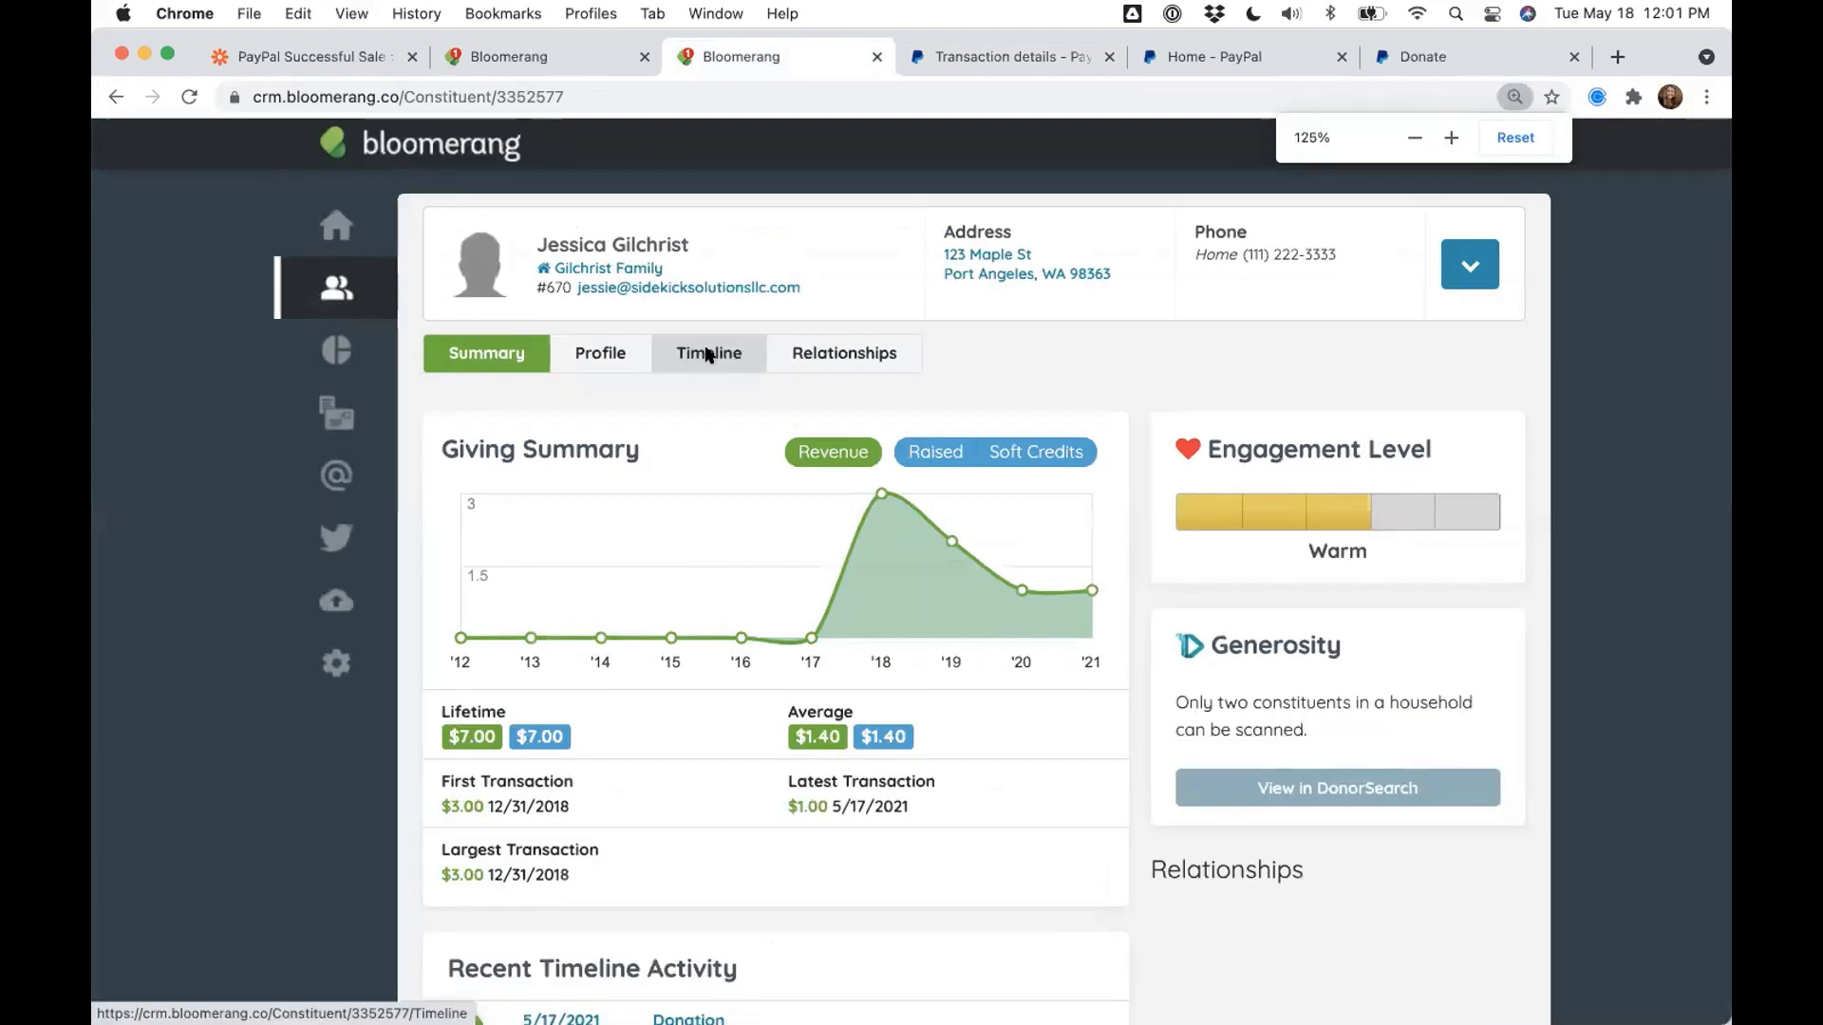
{"action": "key", "text": "super+equal"}
{"action": "left_click", "coordinate": [673, 382]}
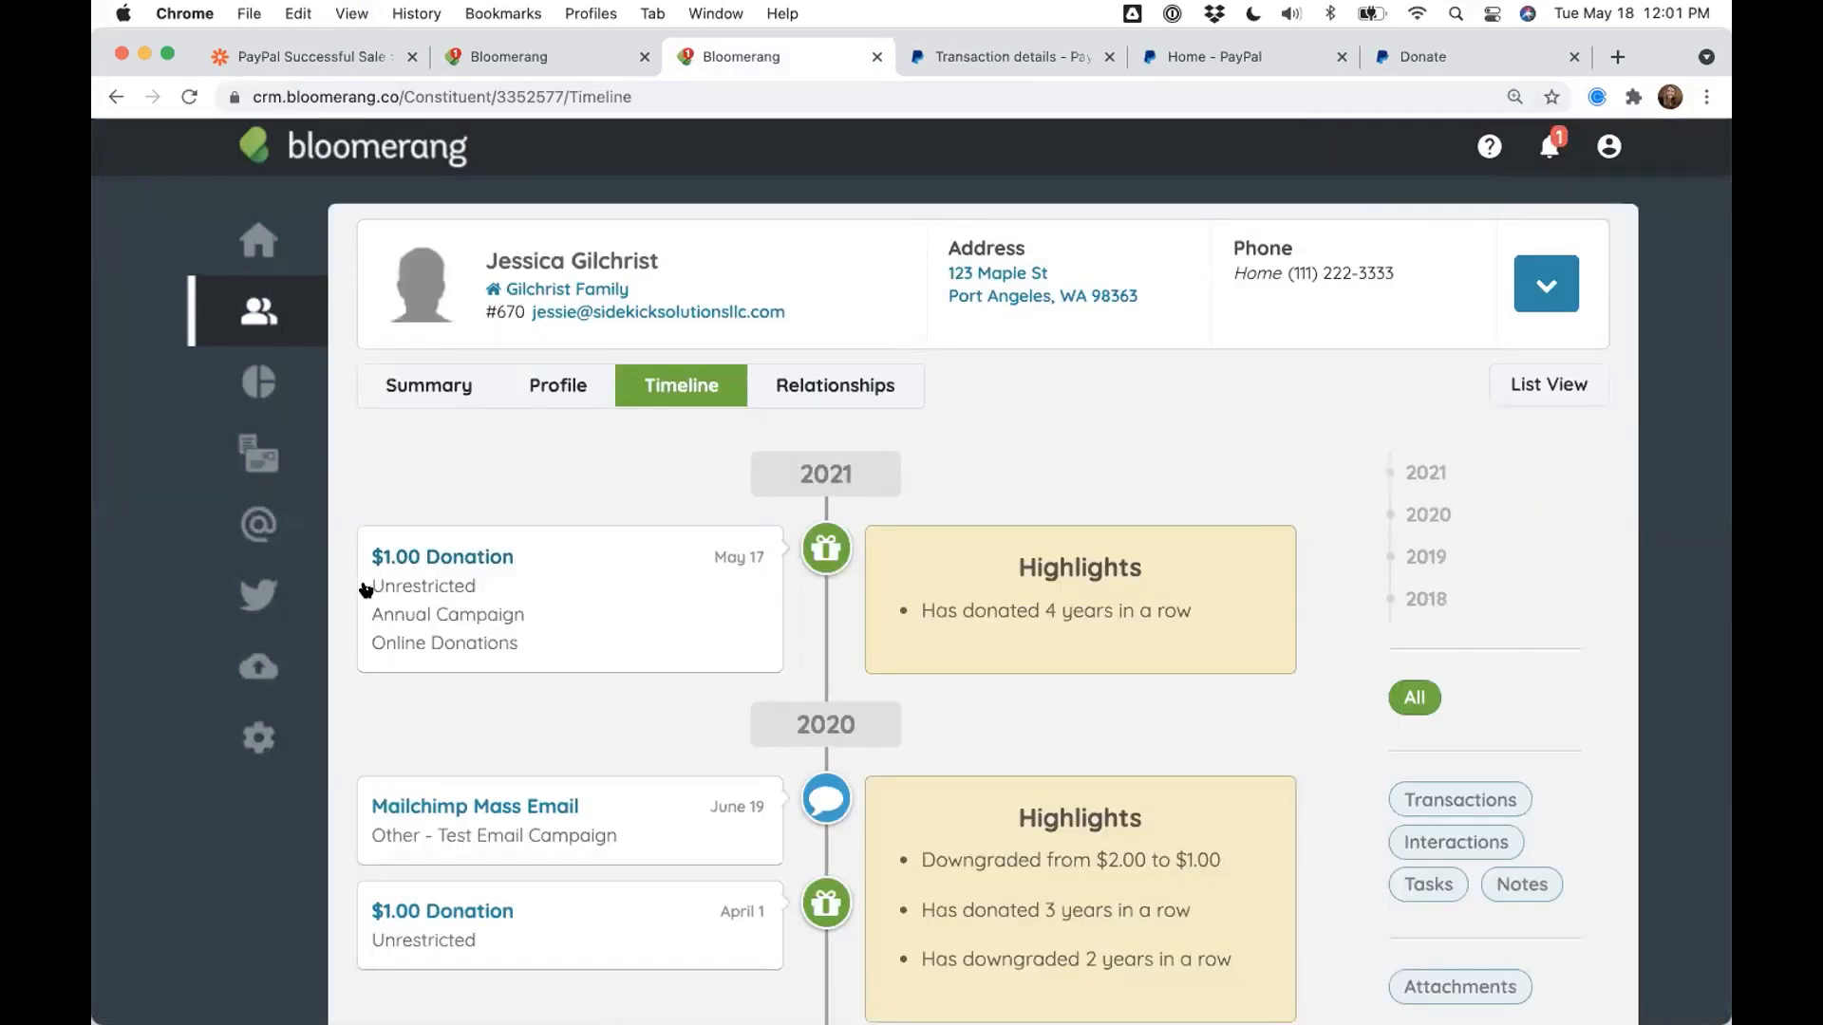
- Open the $1.00 donation and highlight its Transaction Details: Source PayPal and the Transaction ID
{"action": "left_click", "coordinate": [564, 603]}
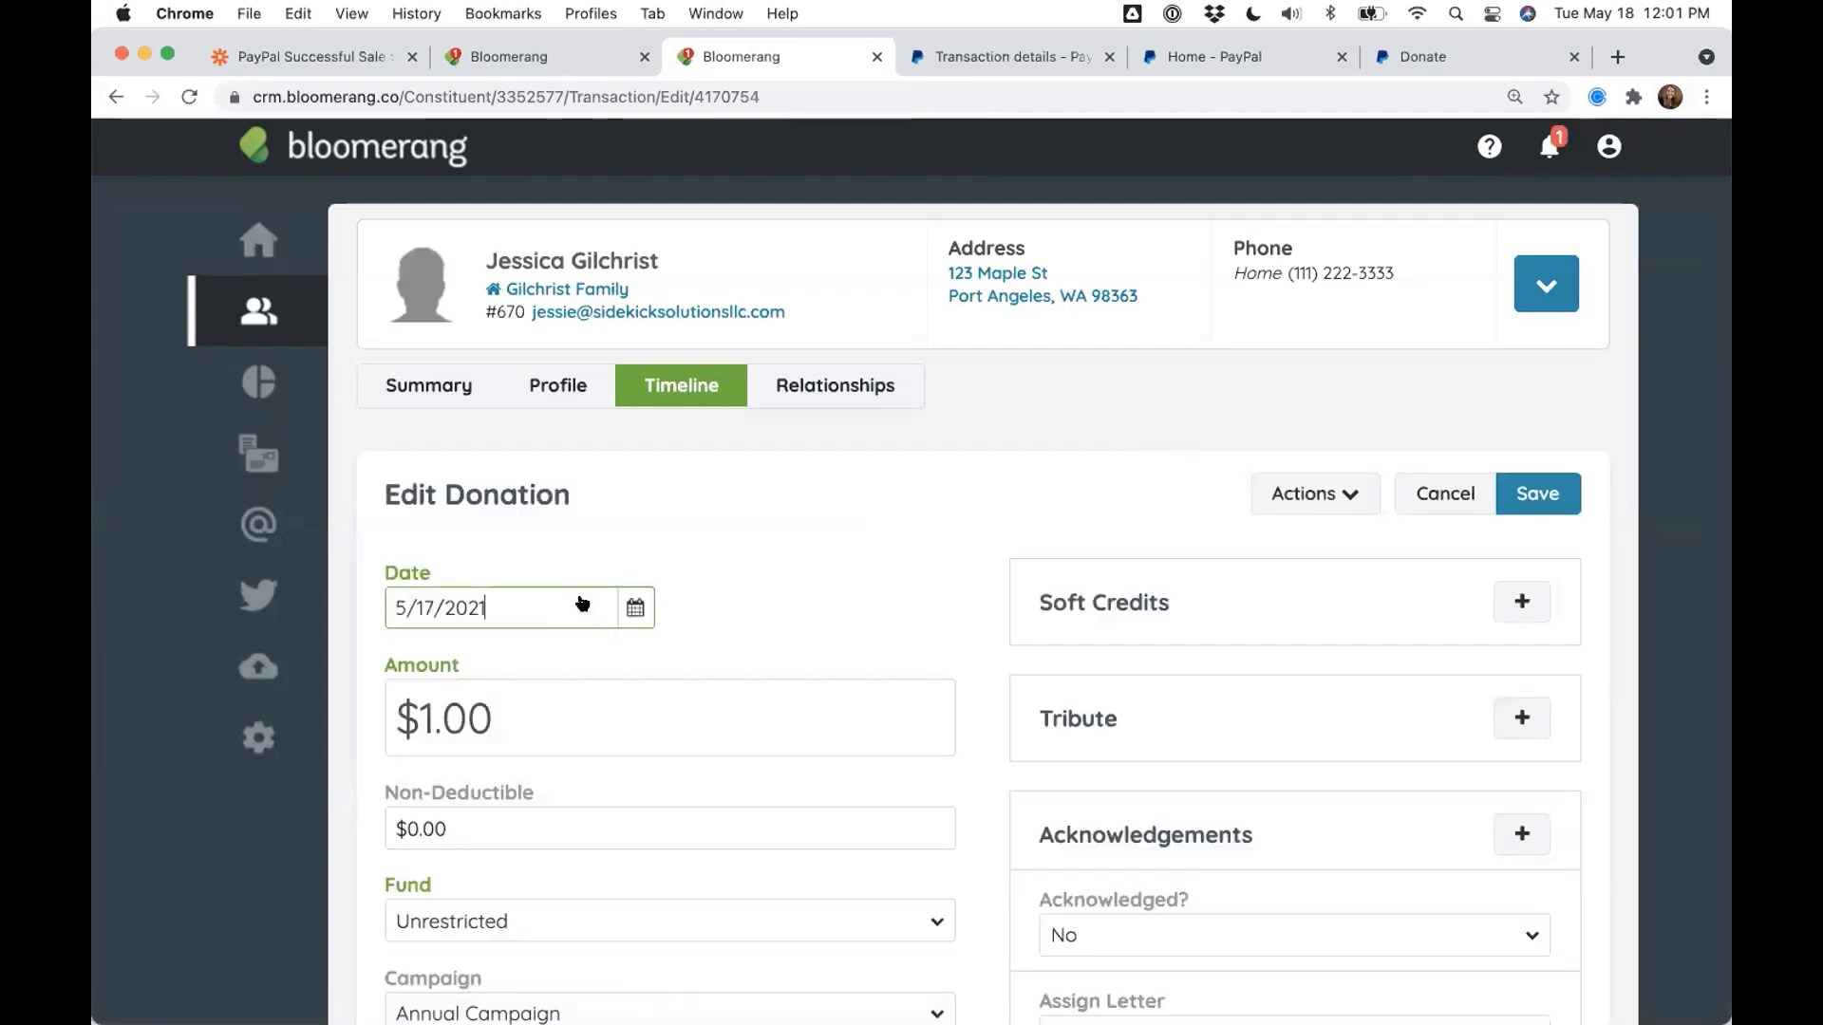
{"action": "scroll", "coordinate": [788, 547], "scroll_direction": "down", "scroll_amount": 3}
{"action": "scroll", "coordinate": [788, 548], "scroll_direction": "down", "scroll_amount": 5}
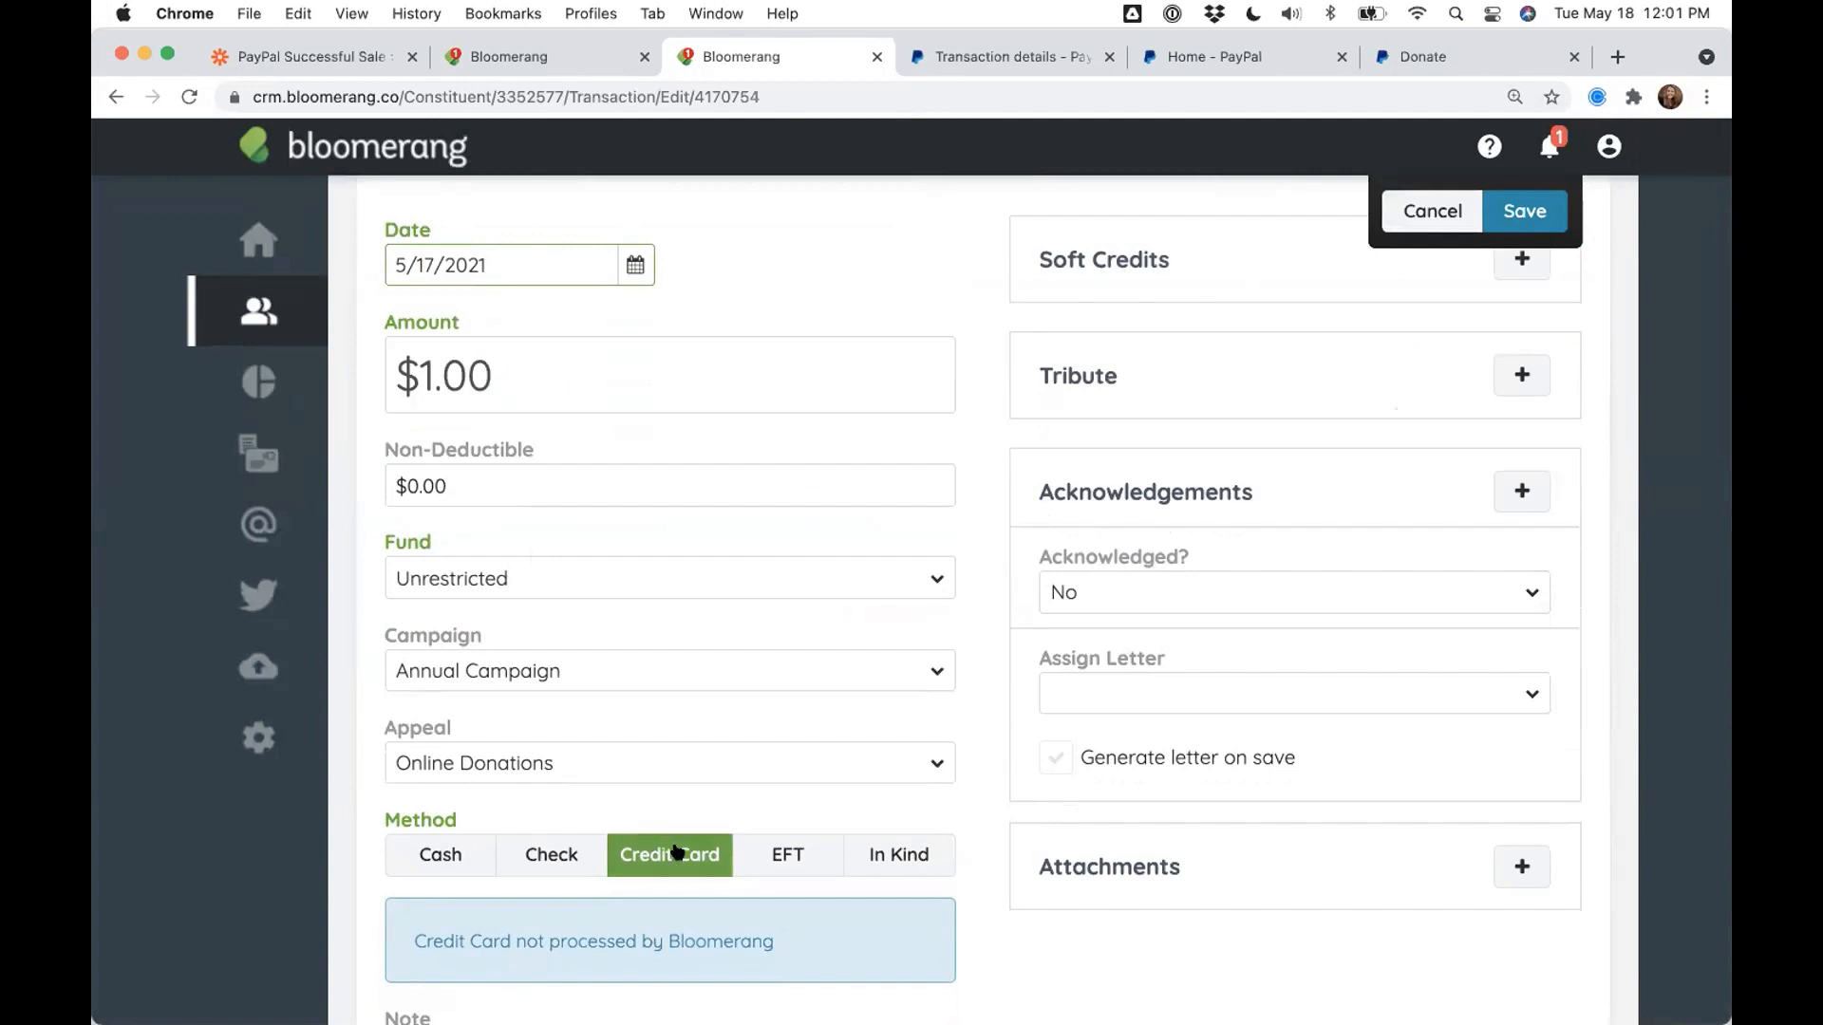
{"action": "scroll", "coordinate": [834, 627], "scroll_direction": "down", "scroll_amount": 1}
{"action": "scroll", "coordinate": [833, 627], "scroll_direction": "down", "scroll_amount": 15}
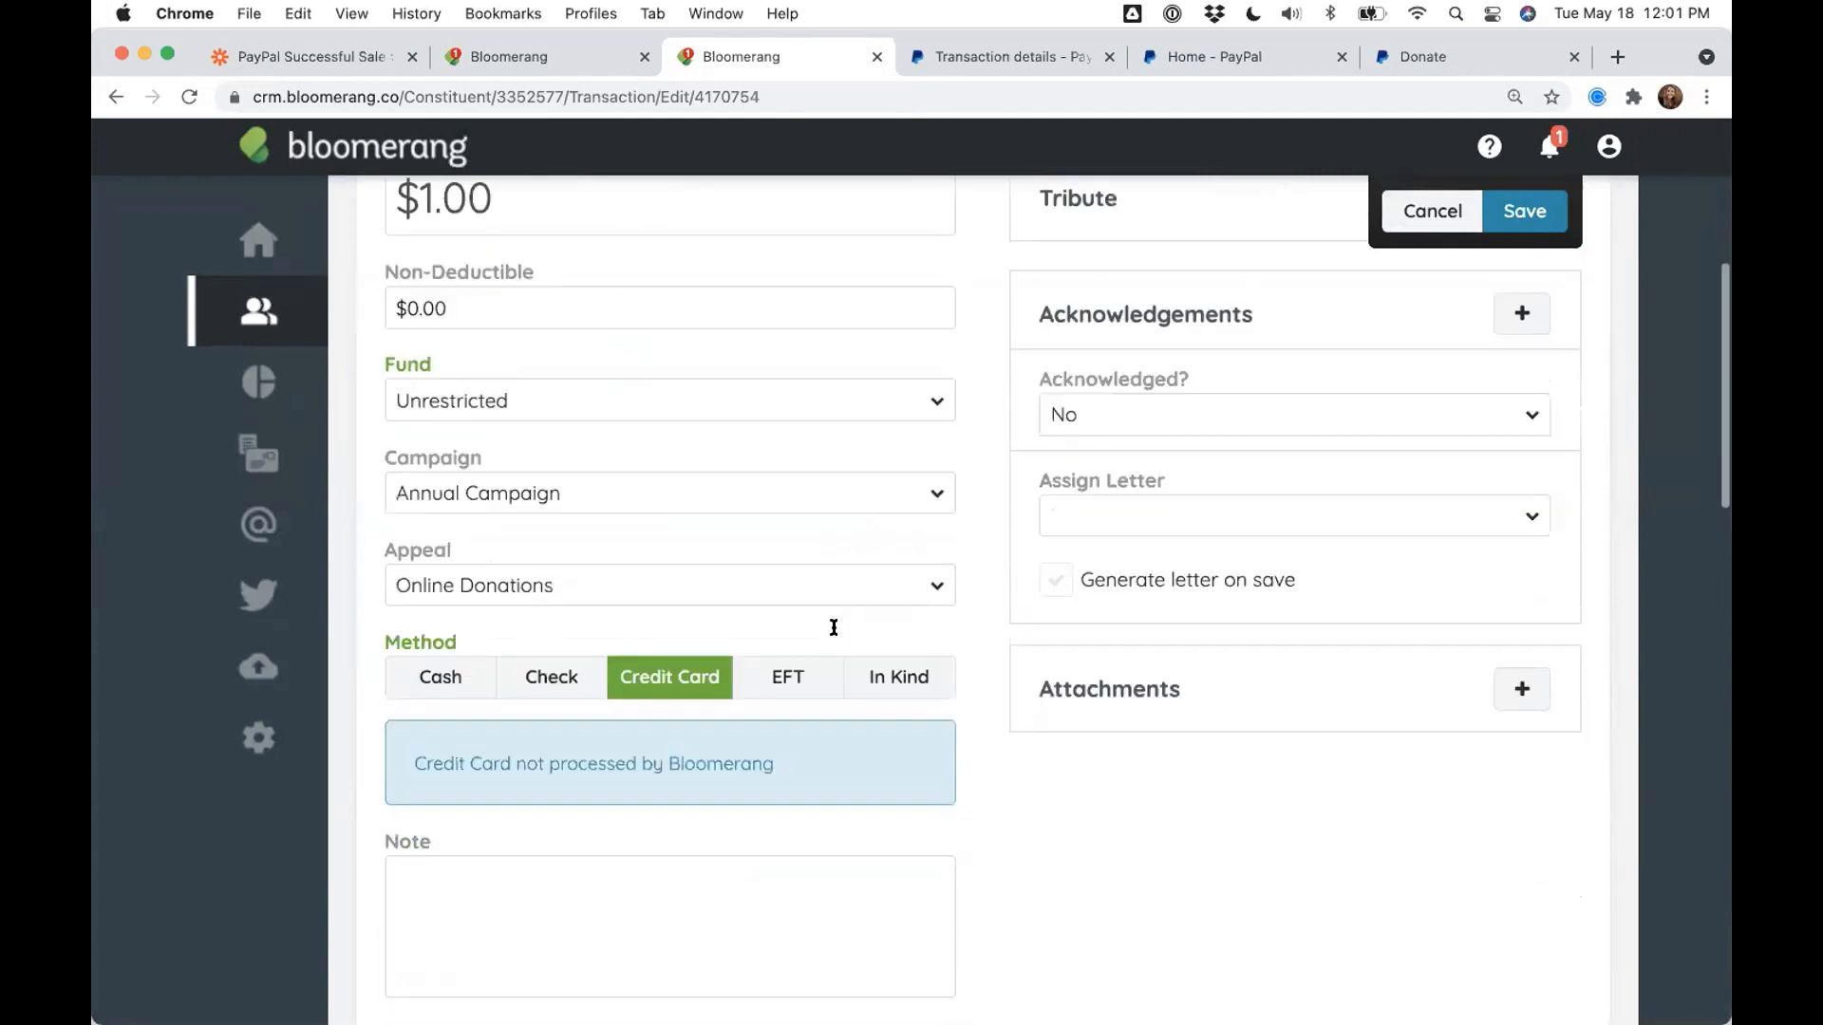
{"action": "left_click_drag", "start_coordinate": [380, 608], "coordinate": [655, 611]}
{"action": "left_click_drag", "start_coordinate": [557, 659], "coordinate": [376, 667]}
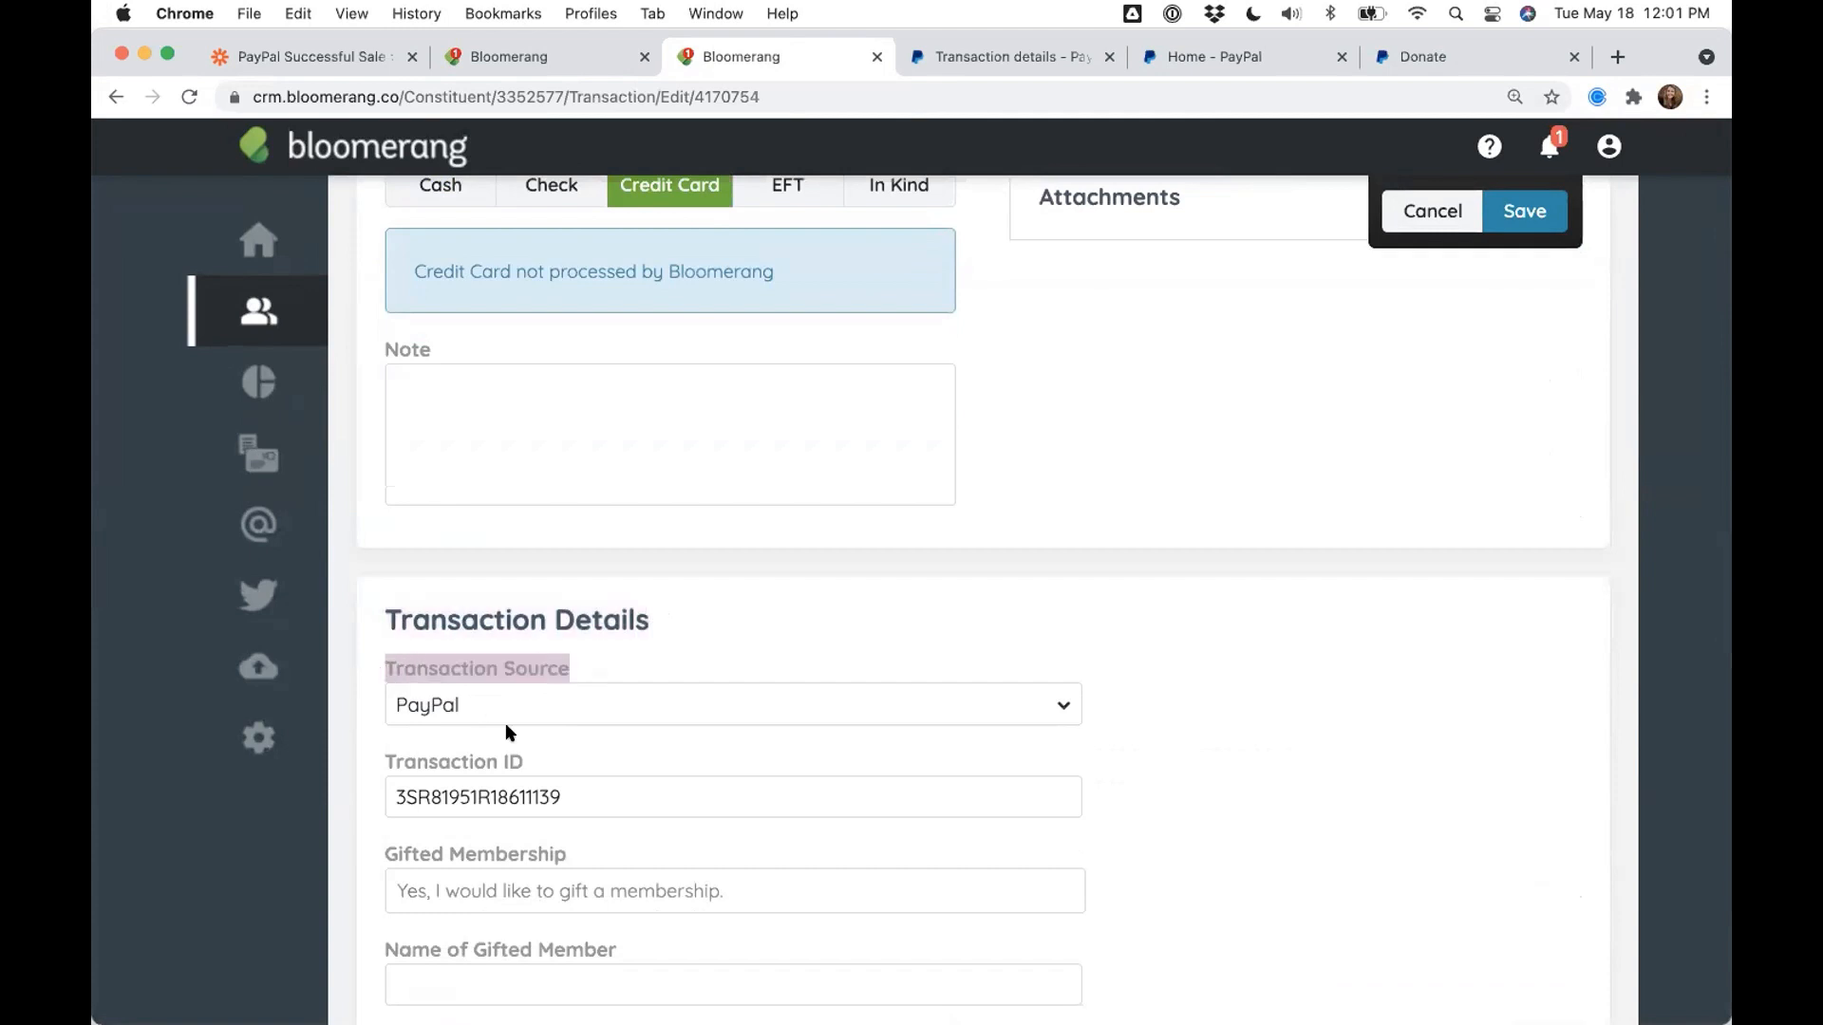
{"action": "left_click_drag", "start_coordinate": [524, 756], "coordinate": [353, 763]}
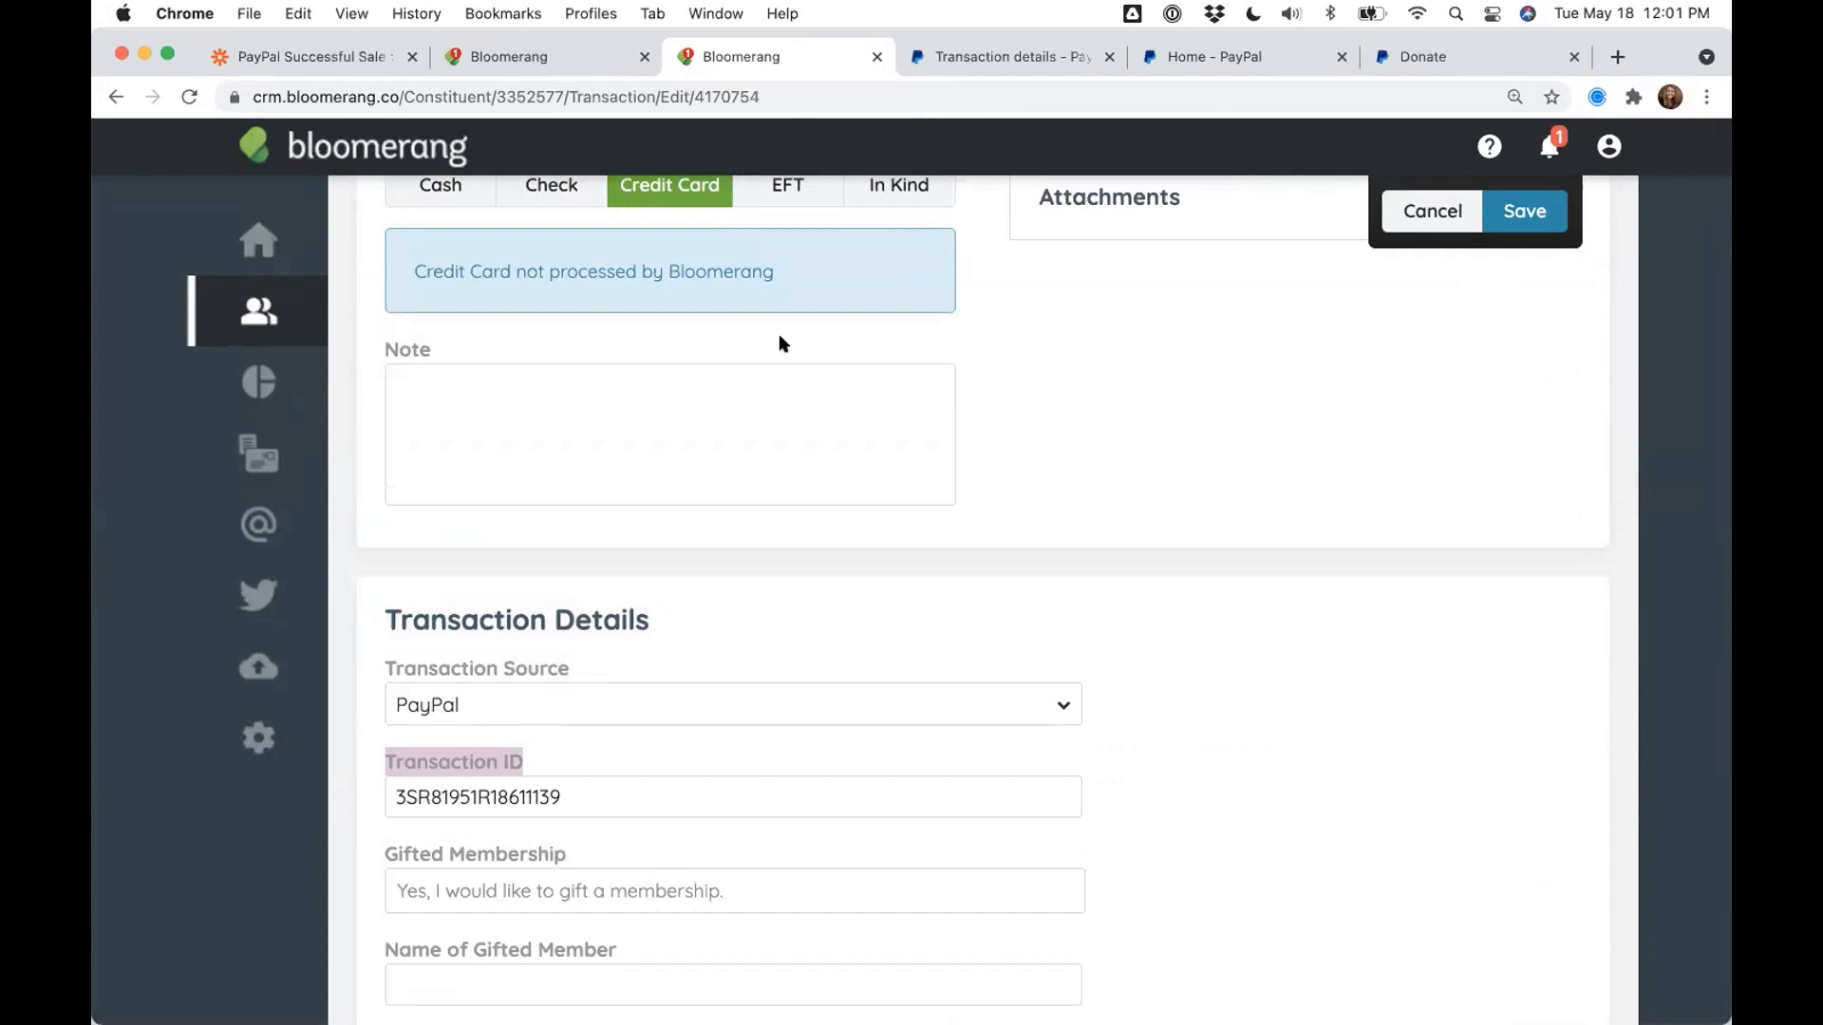
- Close the donation unchanged and advance the presentation to the Standard donation sync slide
{"action": "left_click", "coordinate": [1399, 219]}
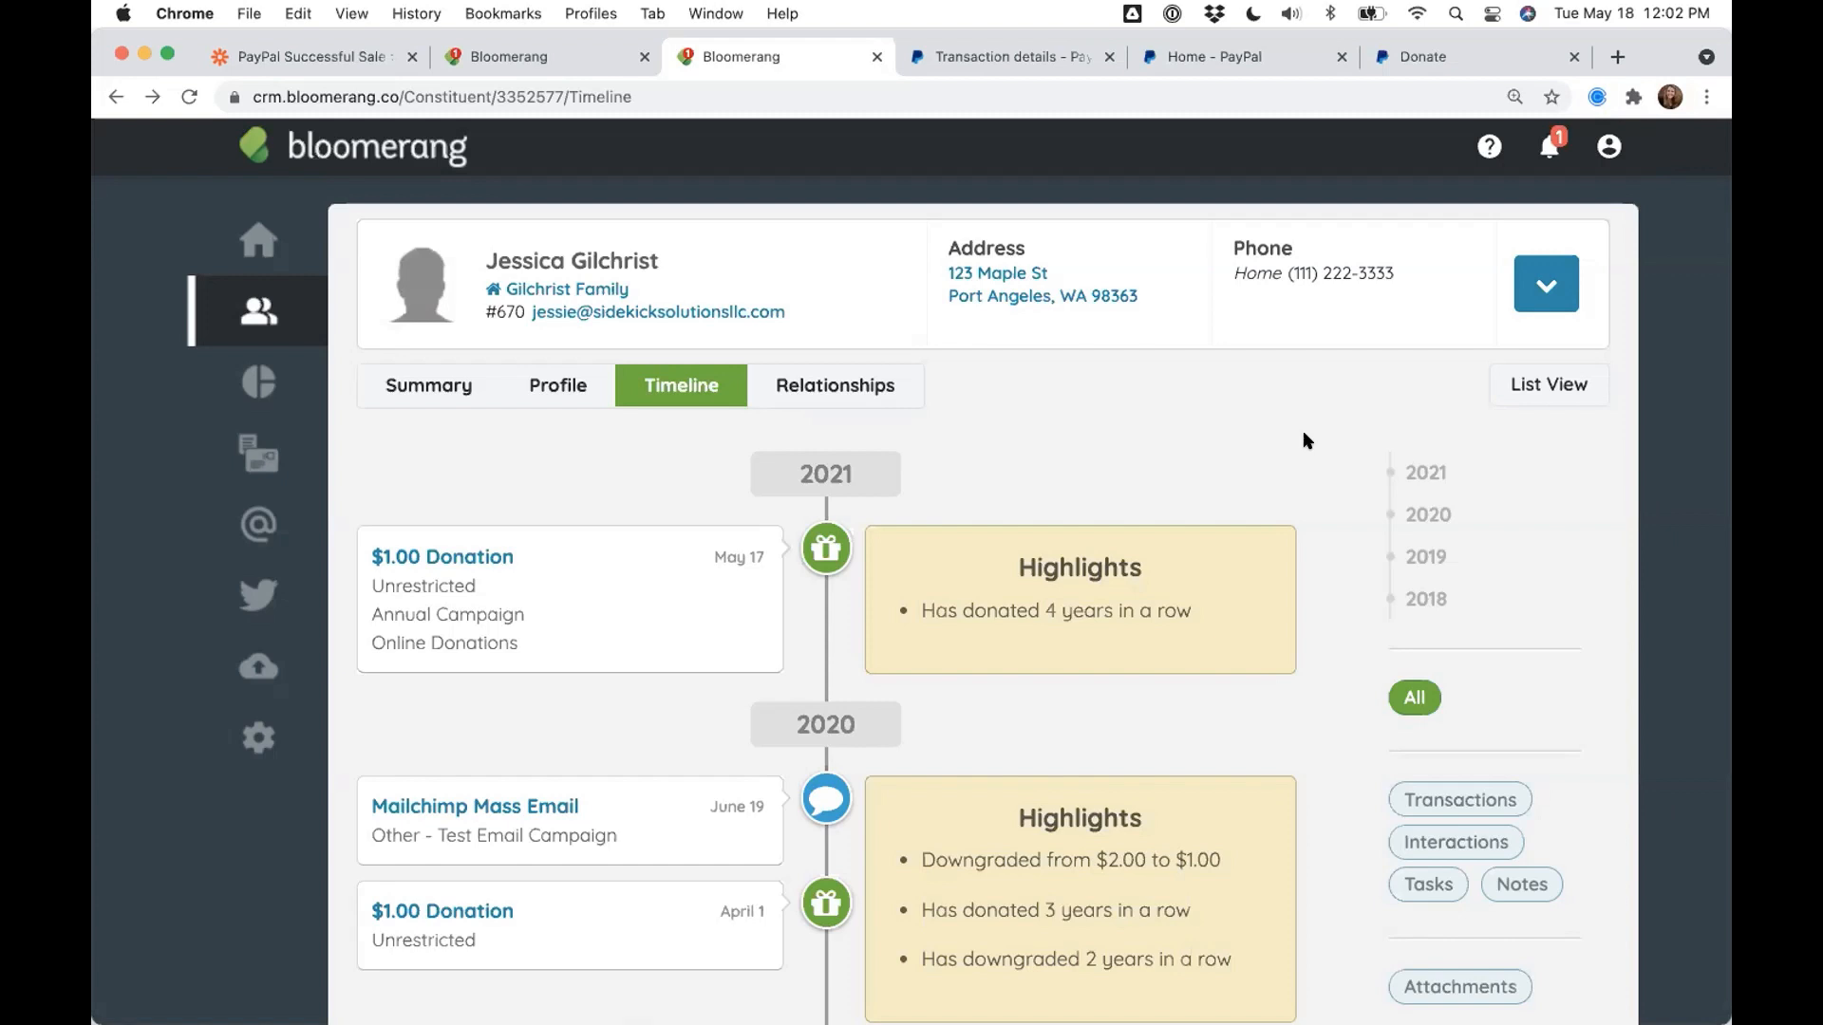
{"action": "key", "text": "ctrl+Right"}
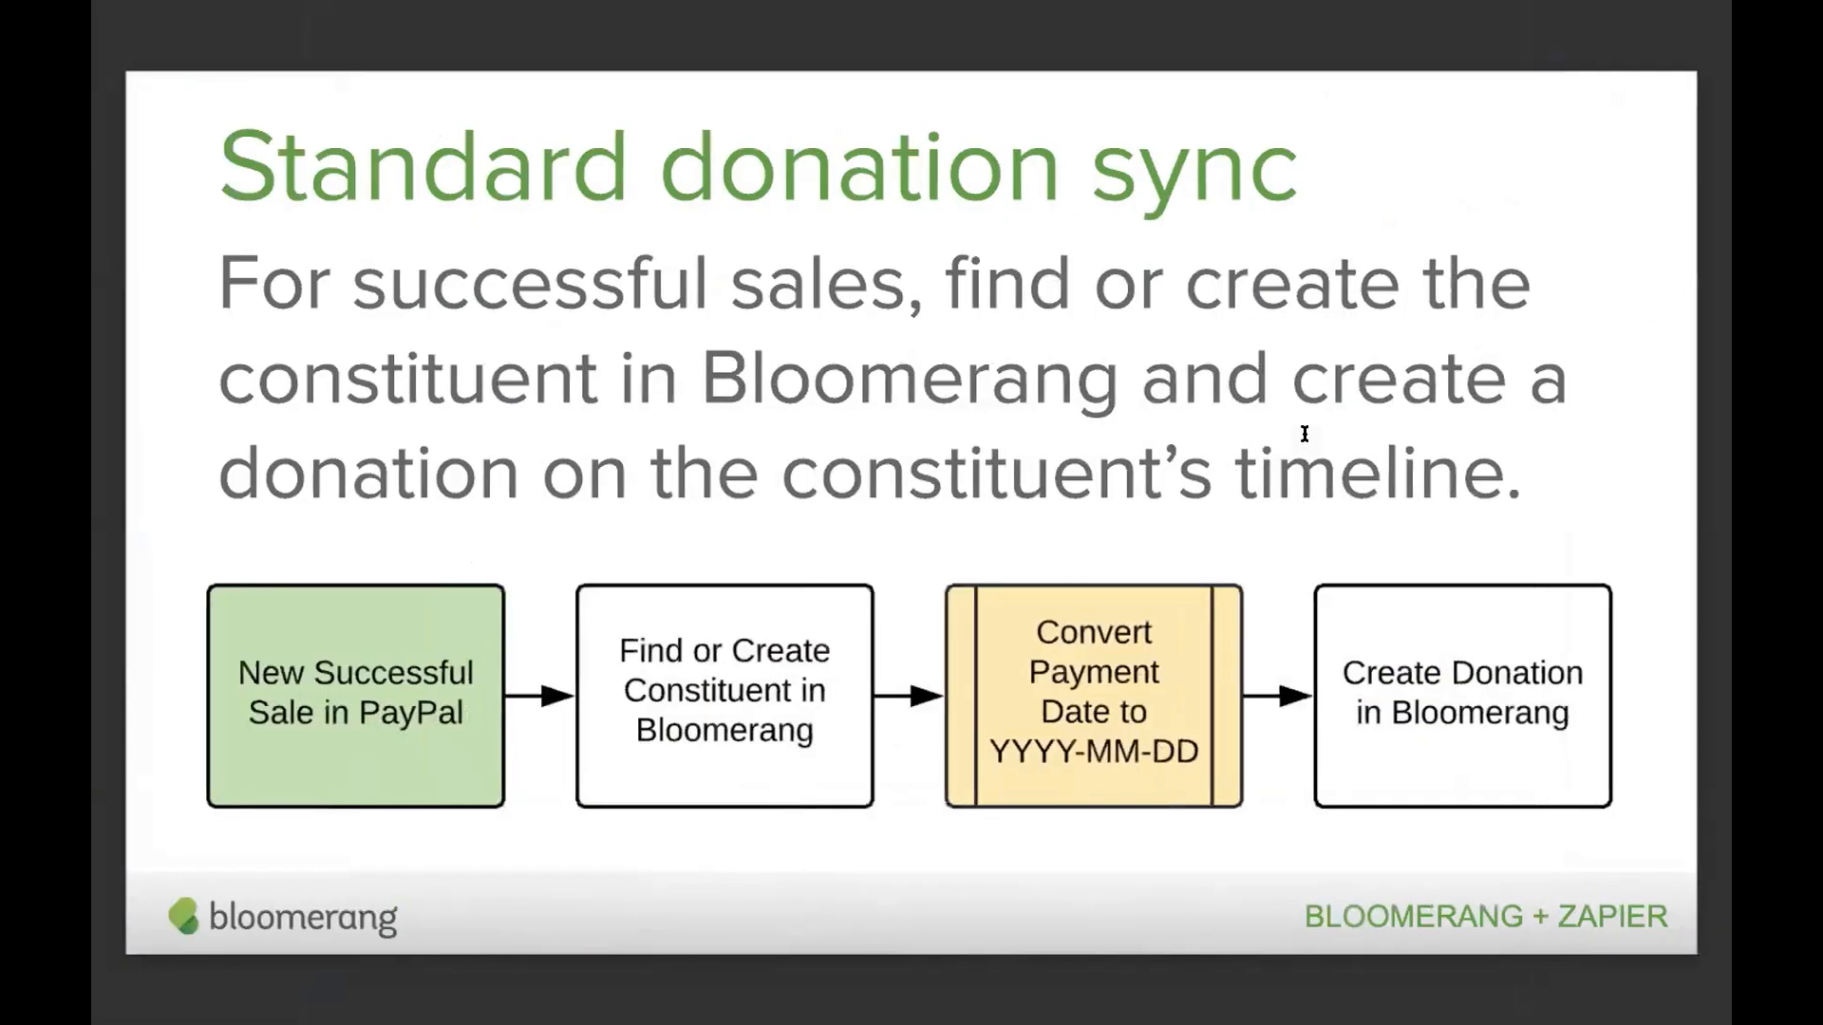
{"action": "key", "text": "Right"}
{"action": "key", "text": "Right"}
{"action": "key", "text": "Right"}
{"action": "key", "text": "Right"}
{"action": "key", "text": "Right"}
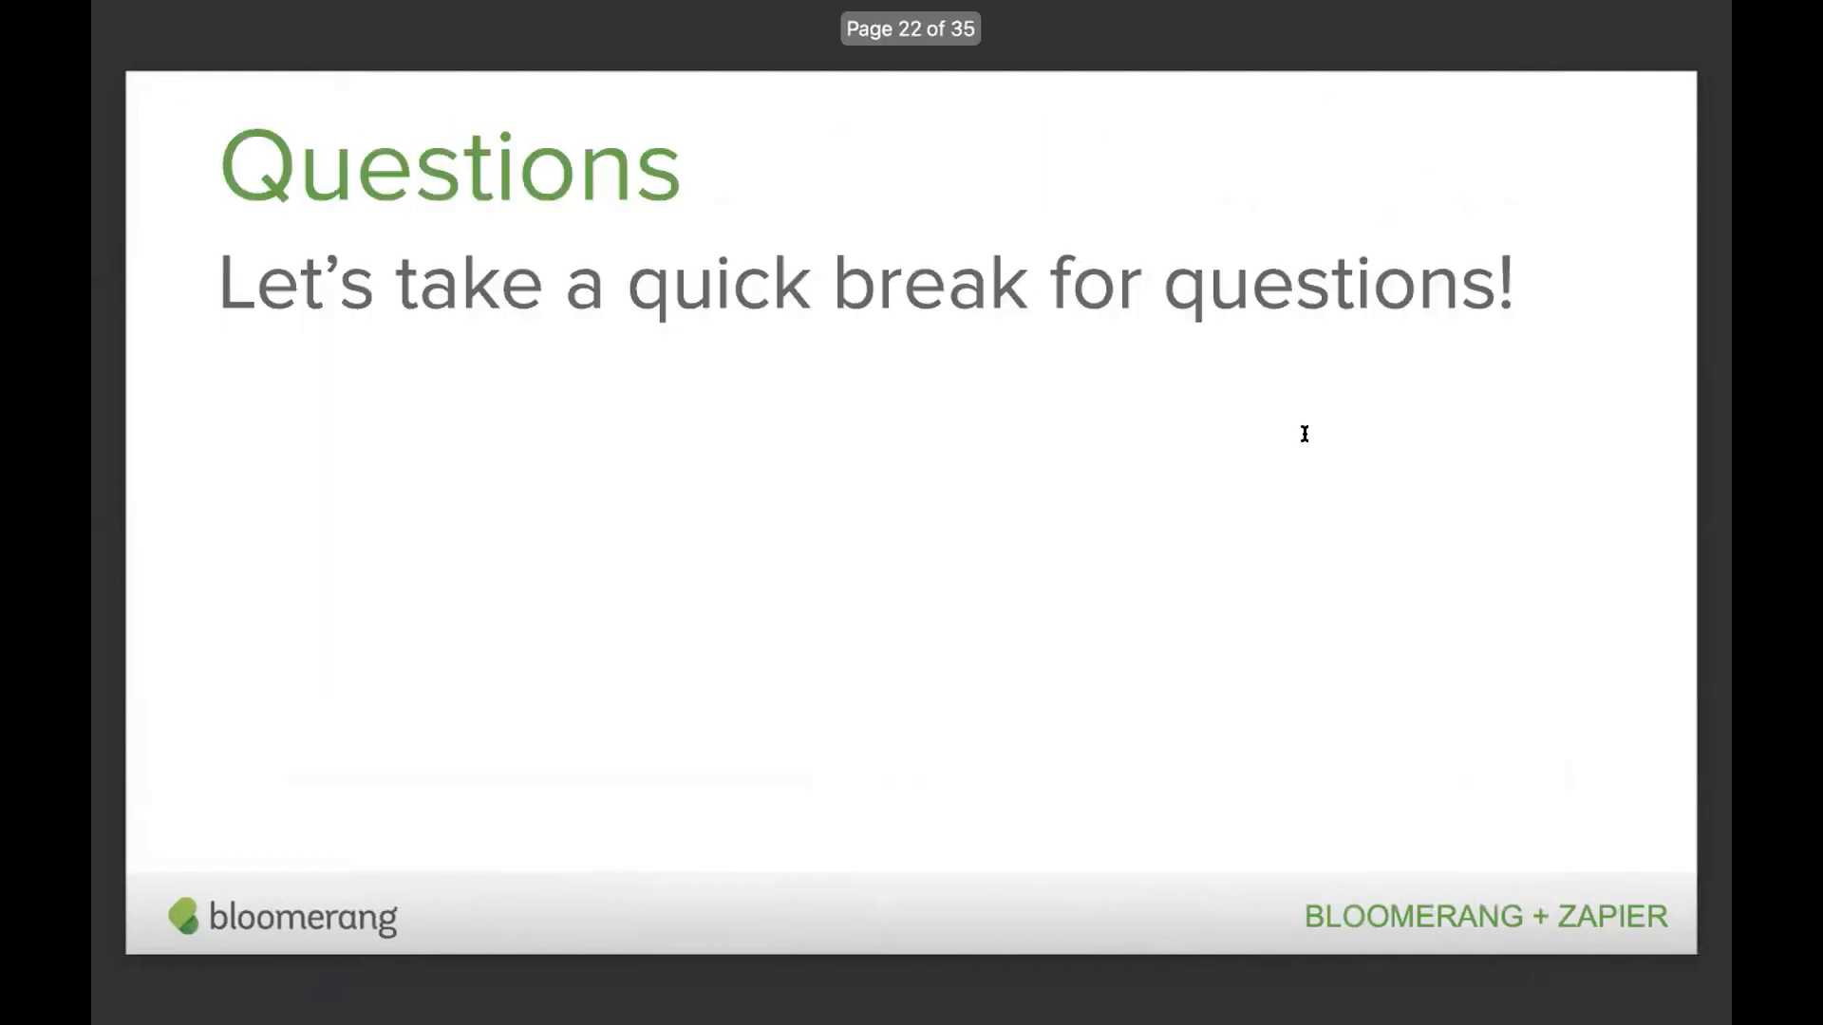
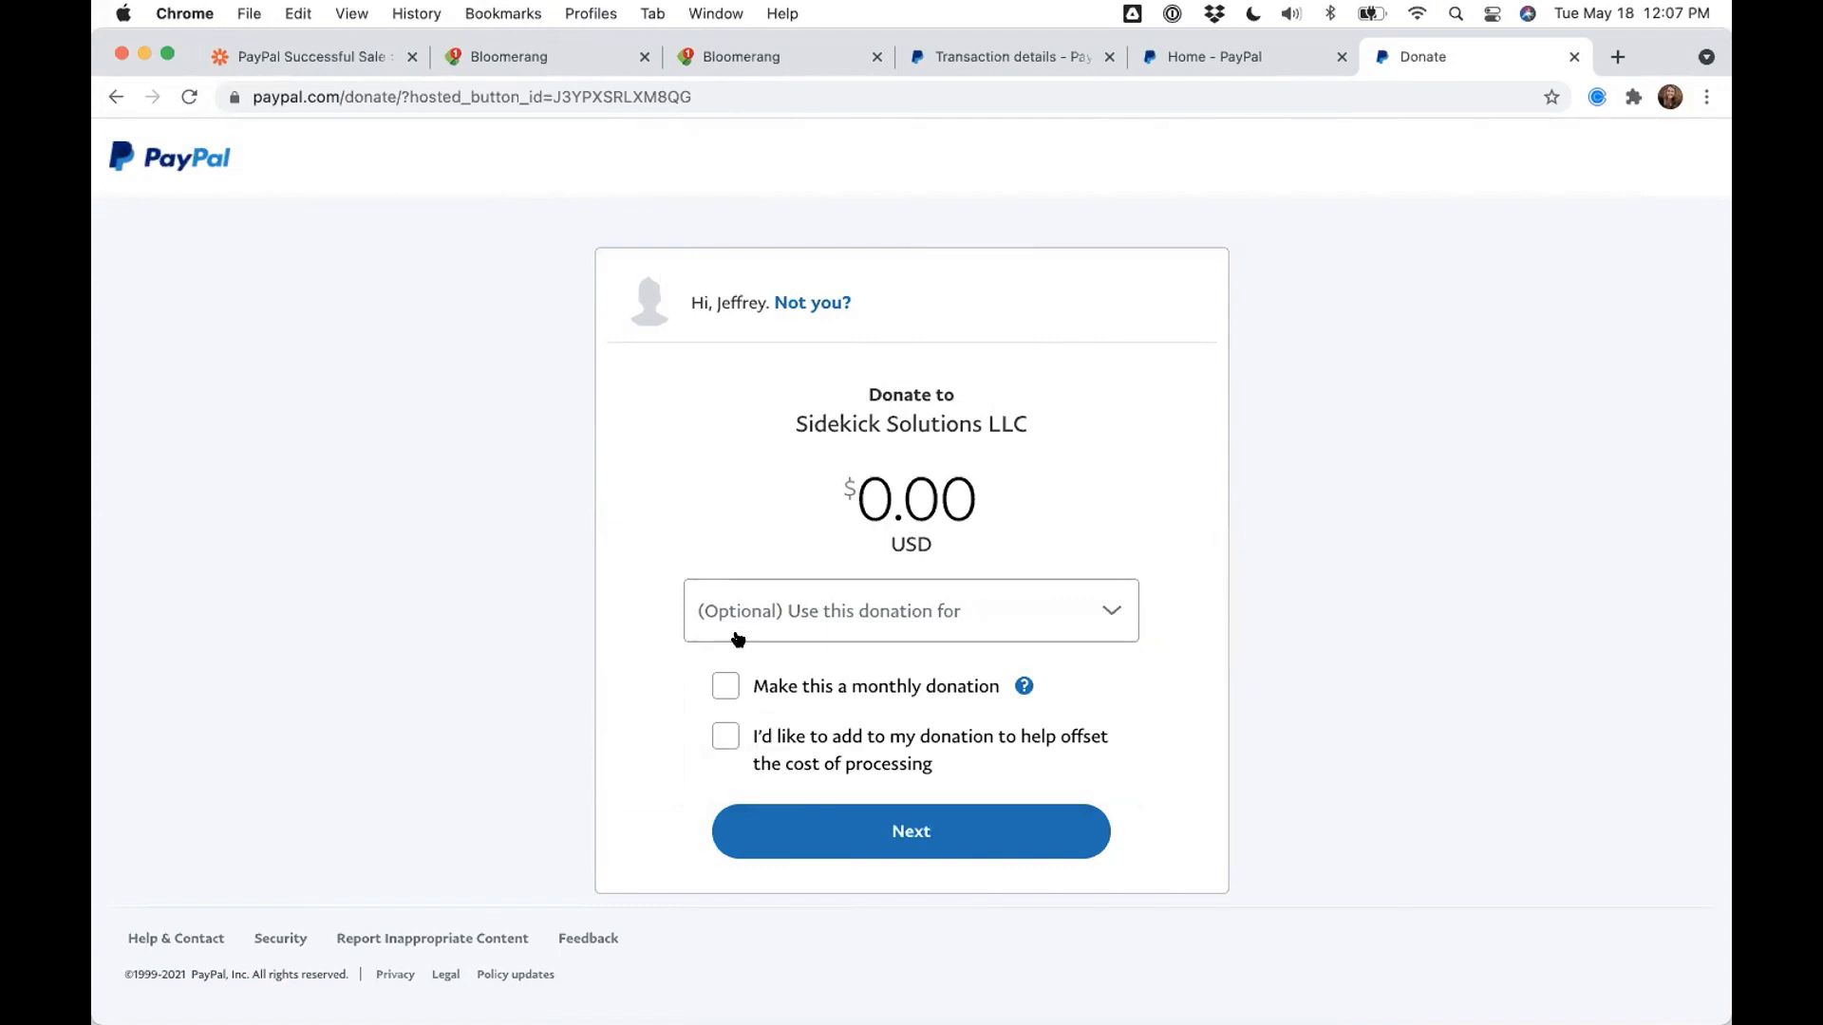
- Review the three program options in the '(Optional) Use this donation for' dropdown, then return to PayPal Home
{"action": "left_click", "coordinate": [744, 618]}
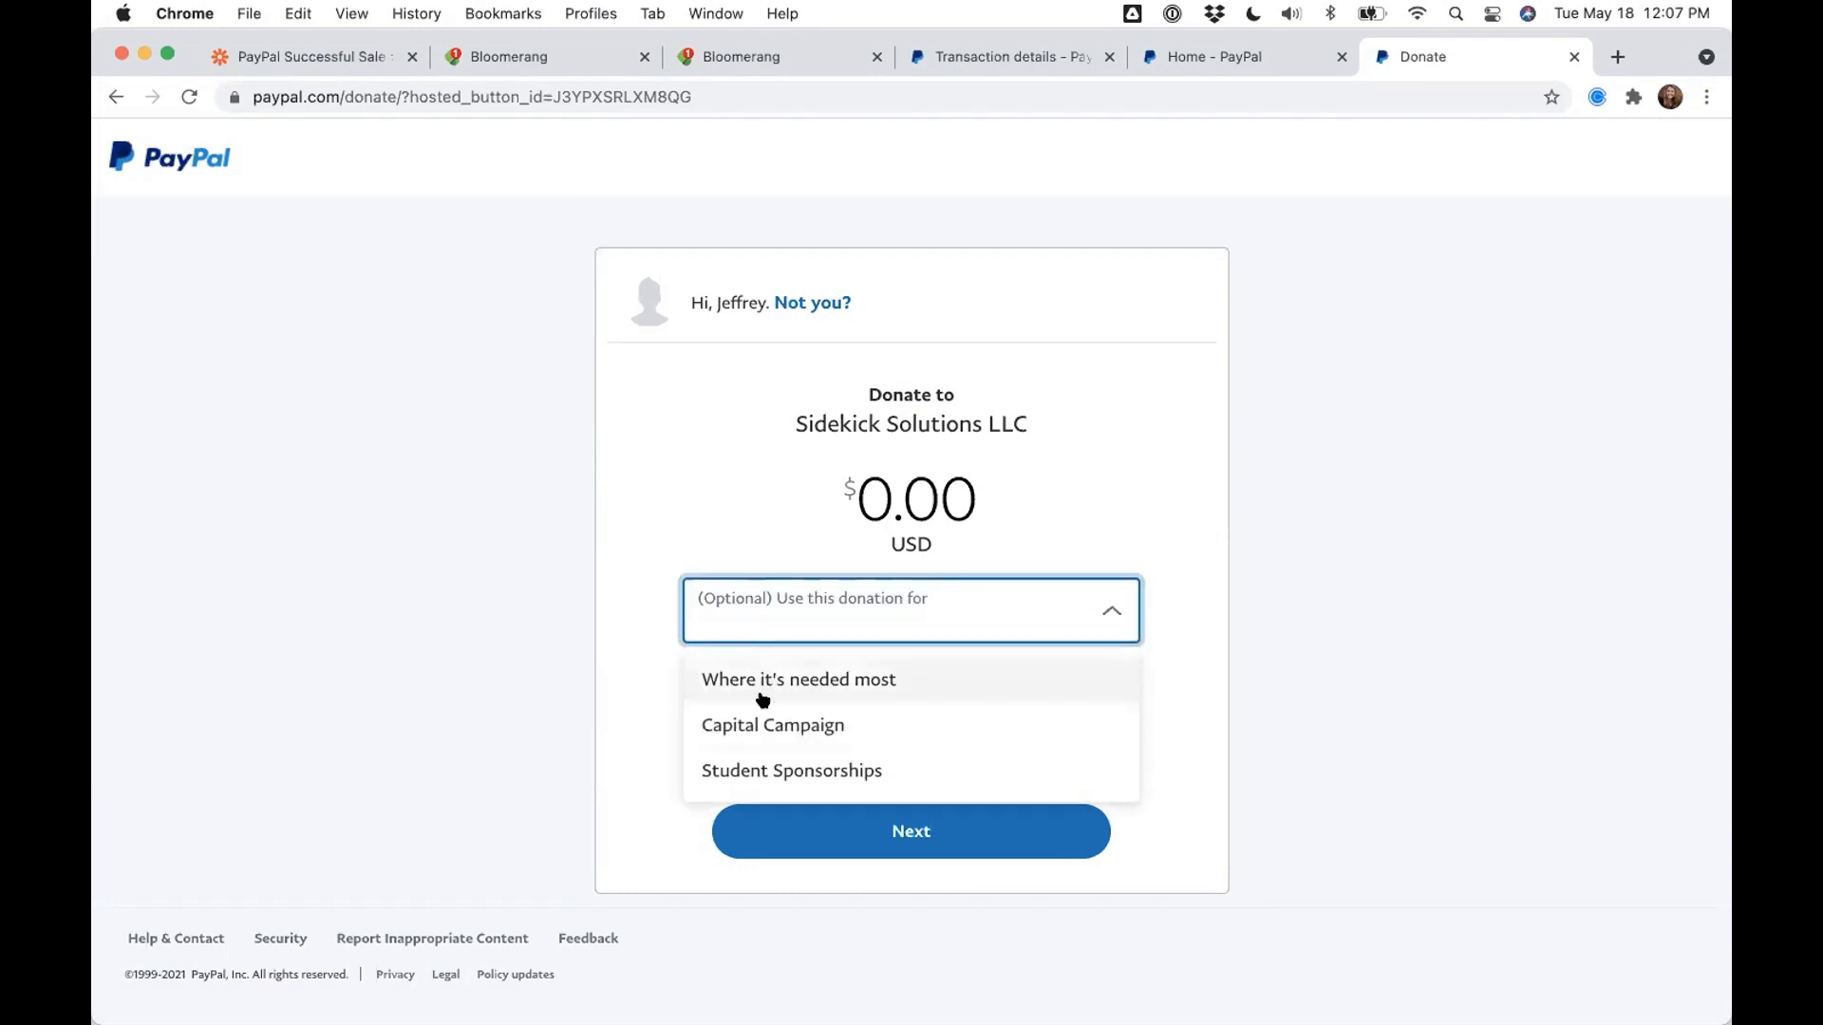
{"action": "left_click", "coordinate": [633, 654]}
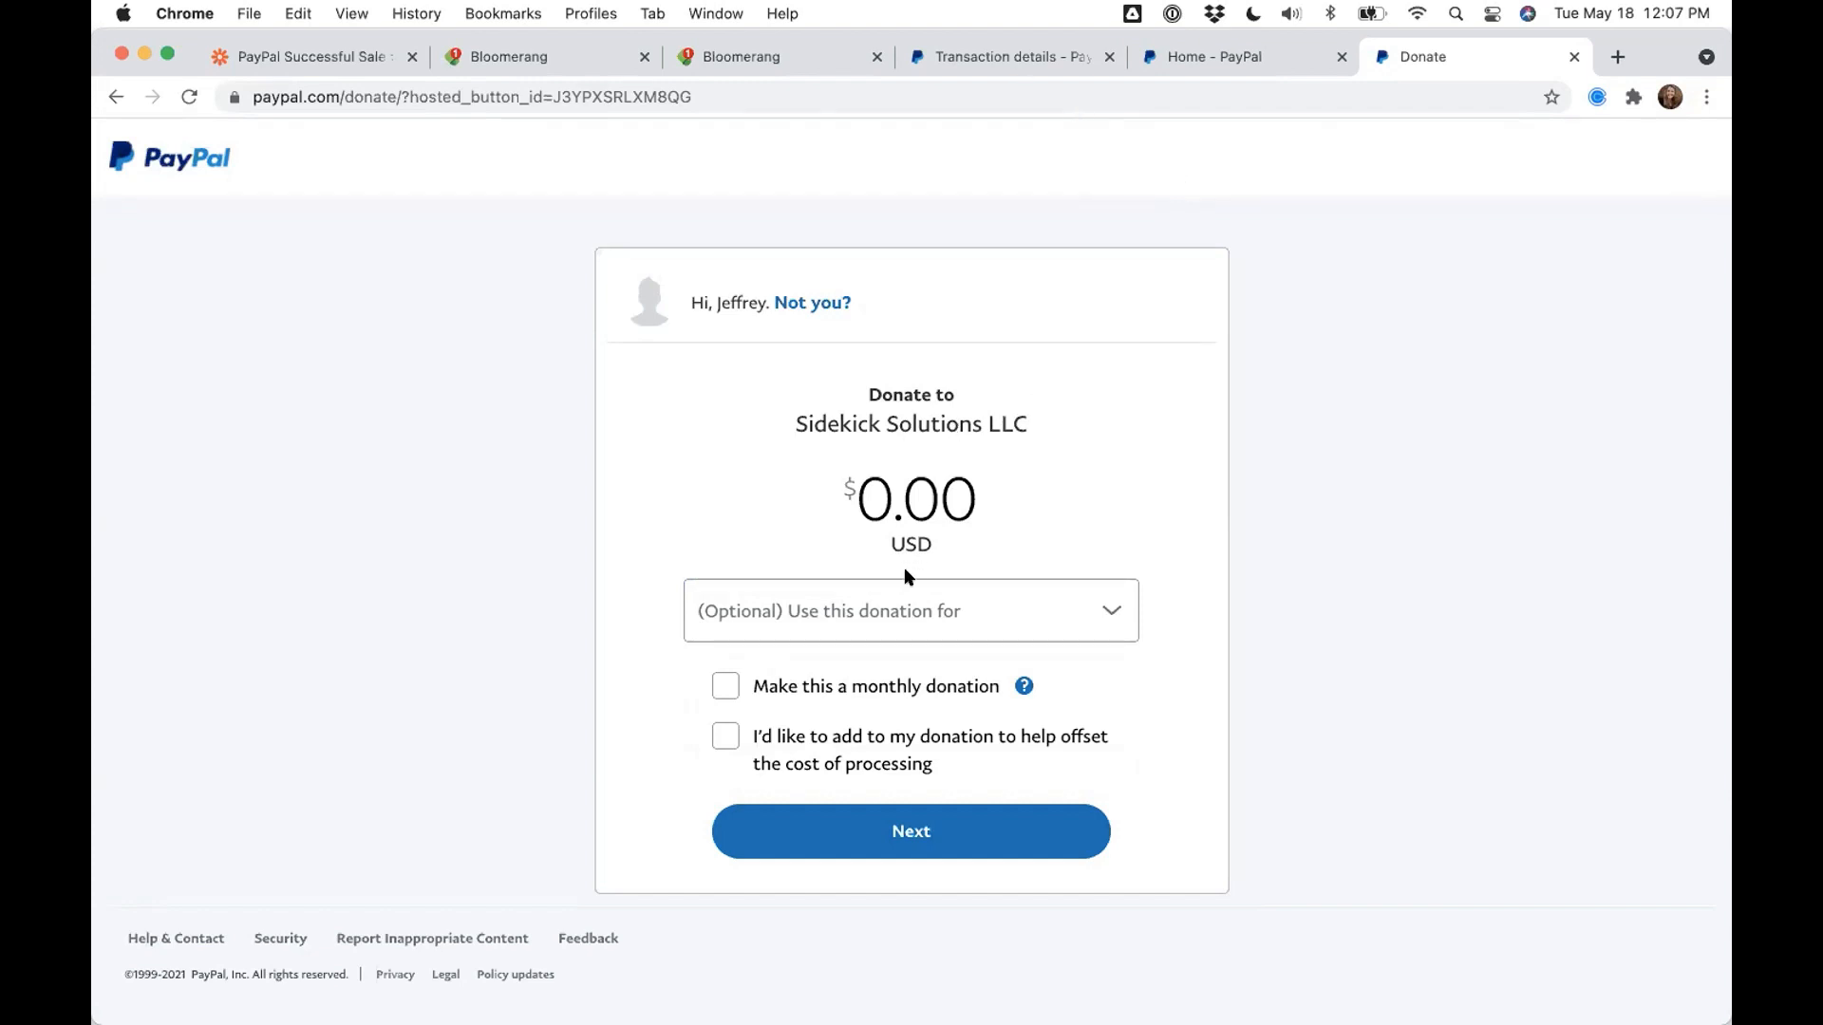
{"action": "left_click", "coordinate": [908, 633]}
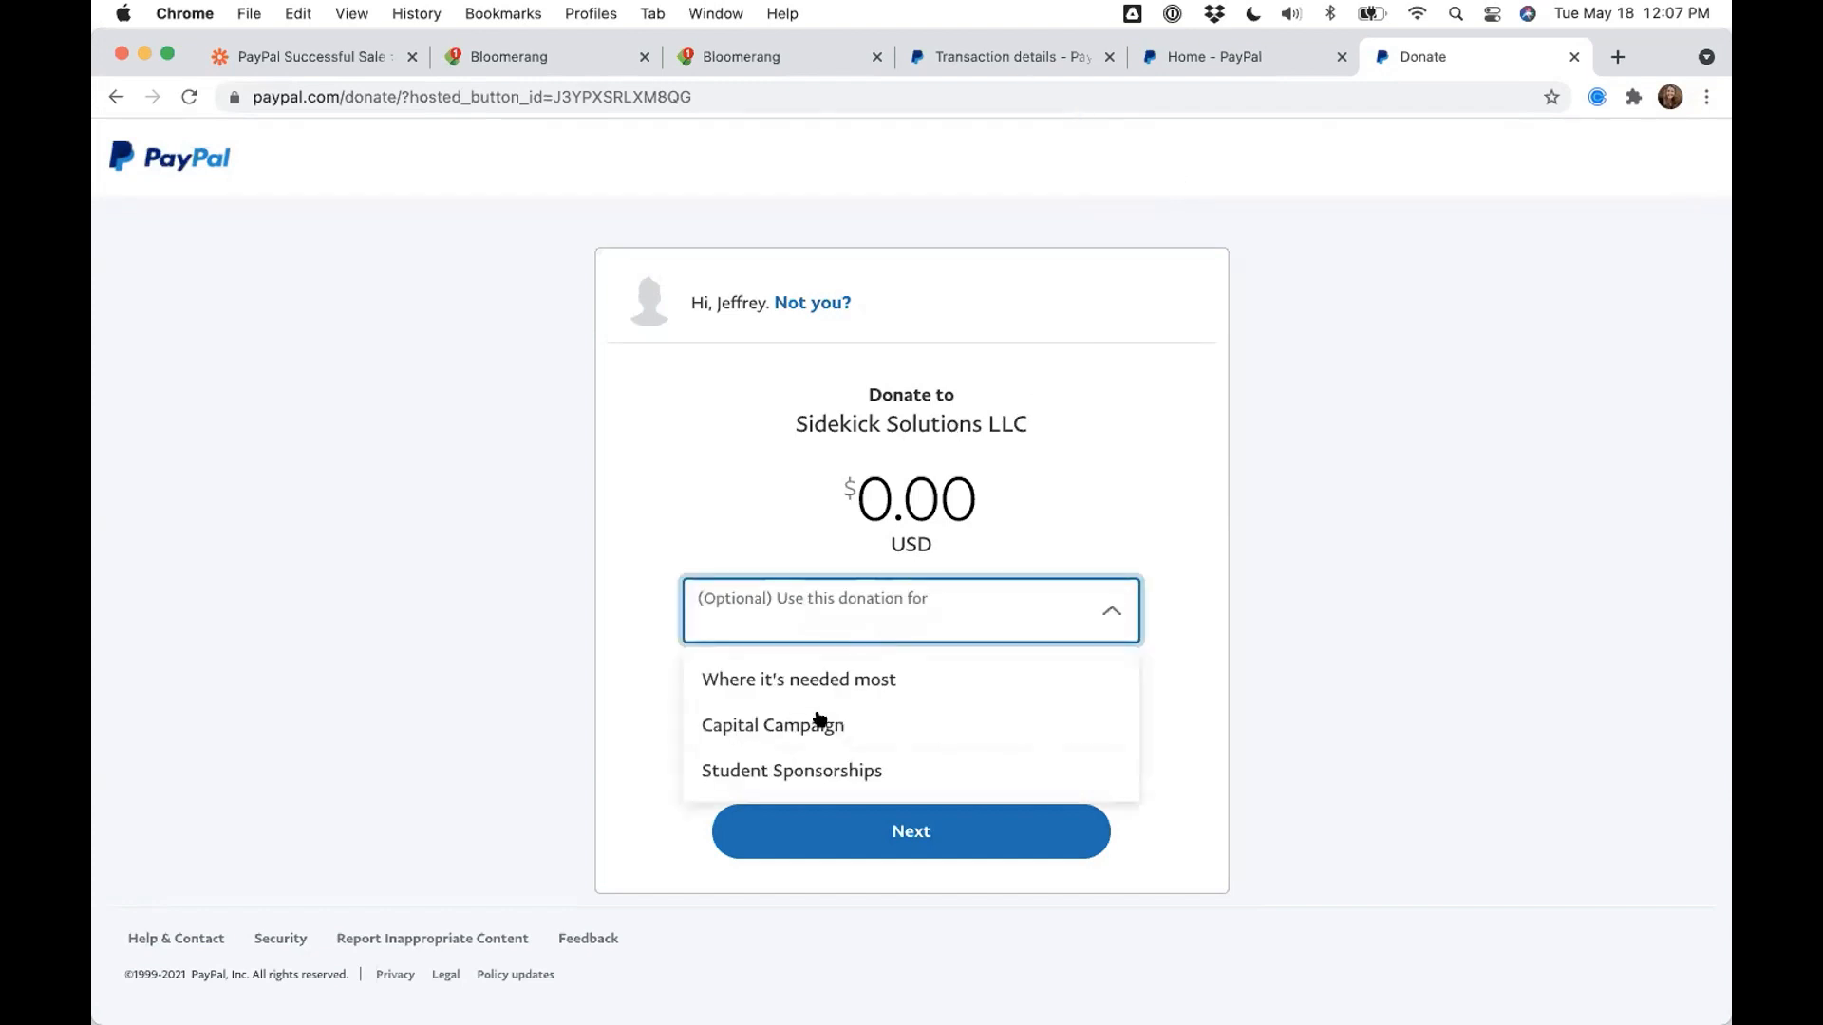
{"action": "left_click", "coordinate": [1350, 602]}
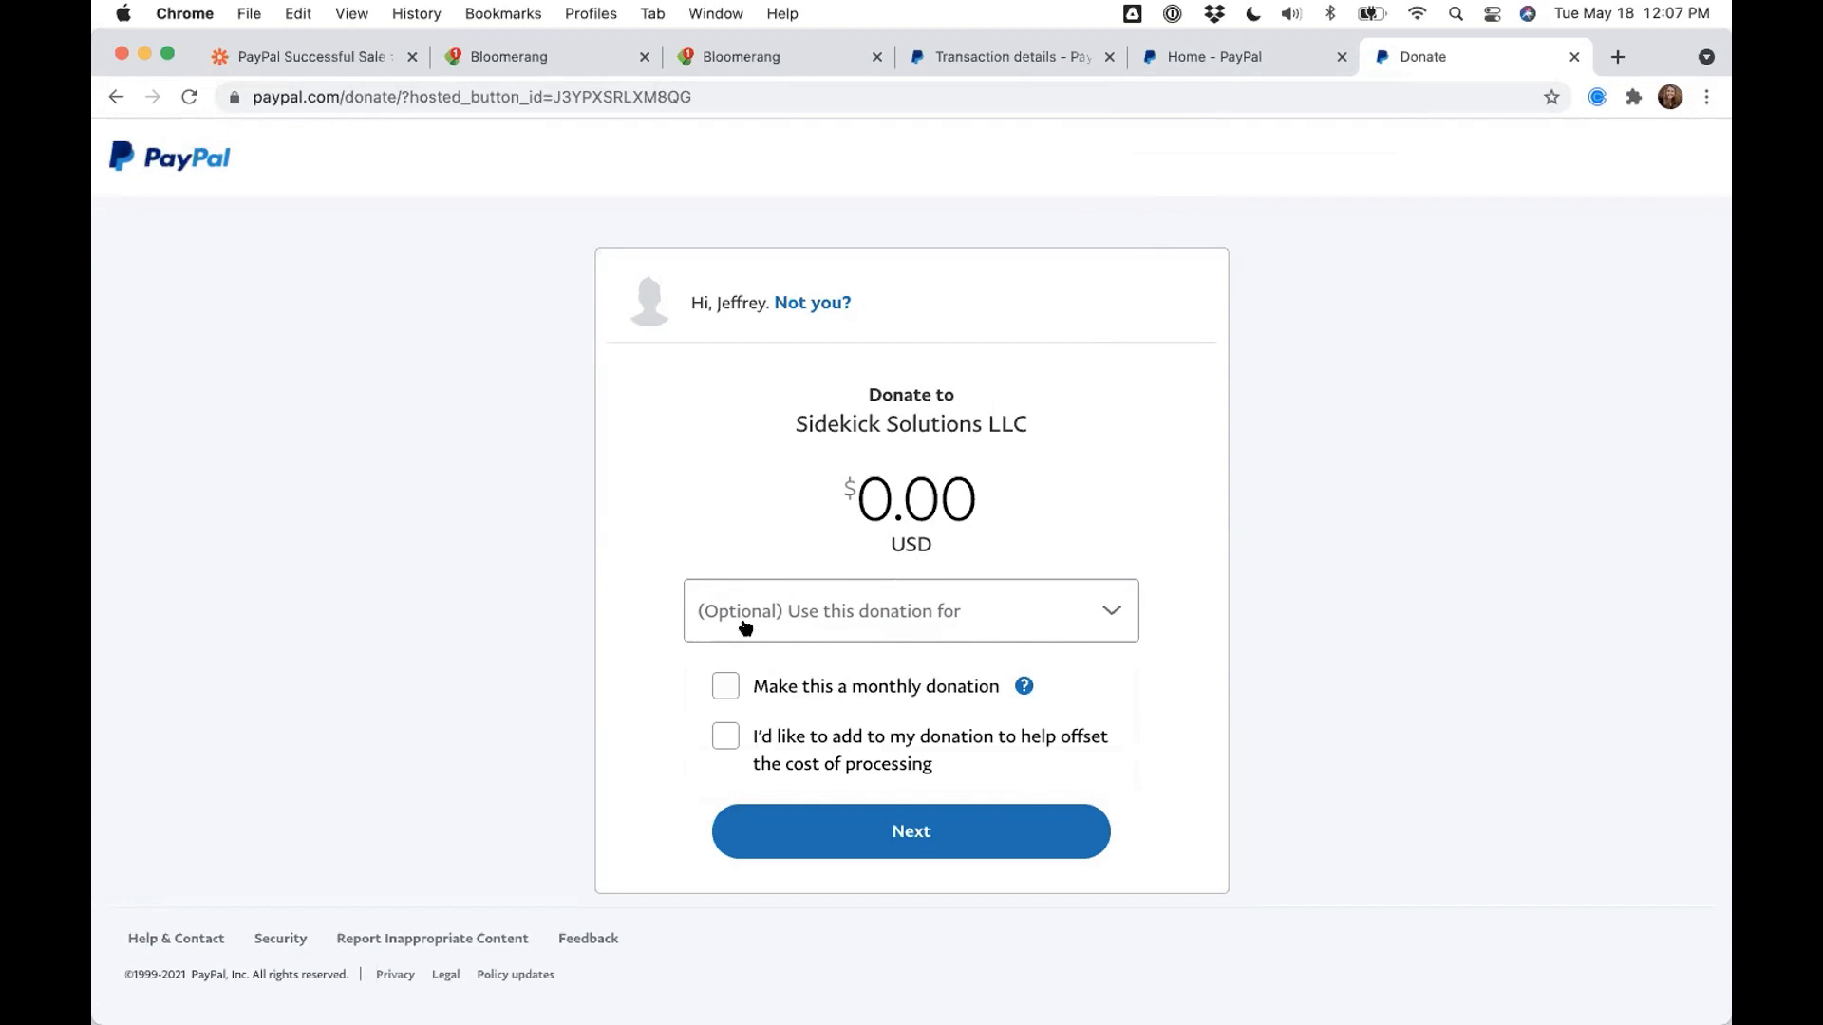
{"action": "left_click", "coordinate": [1201, 63]}
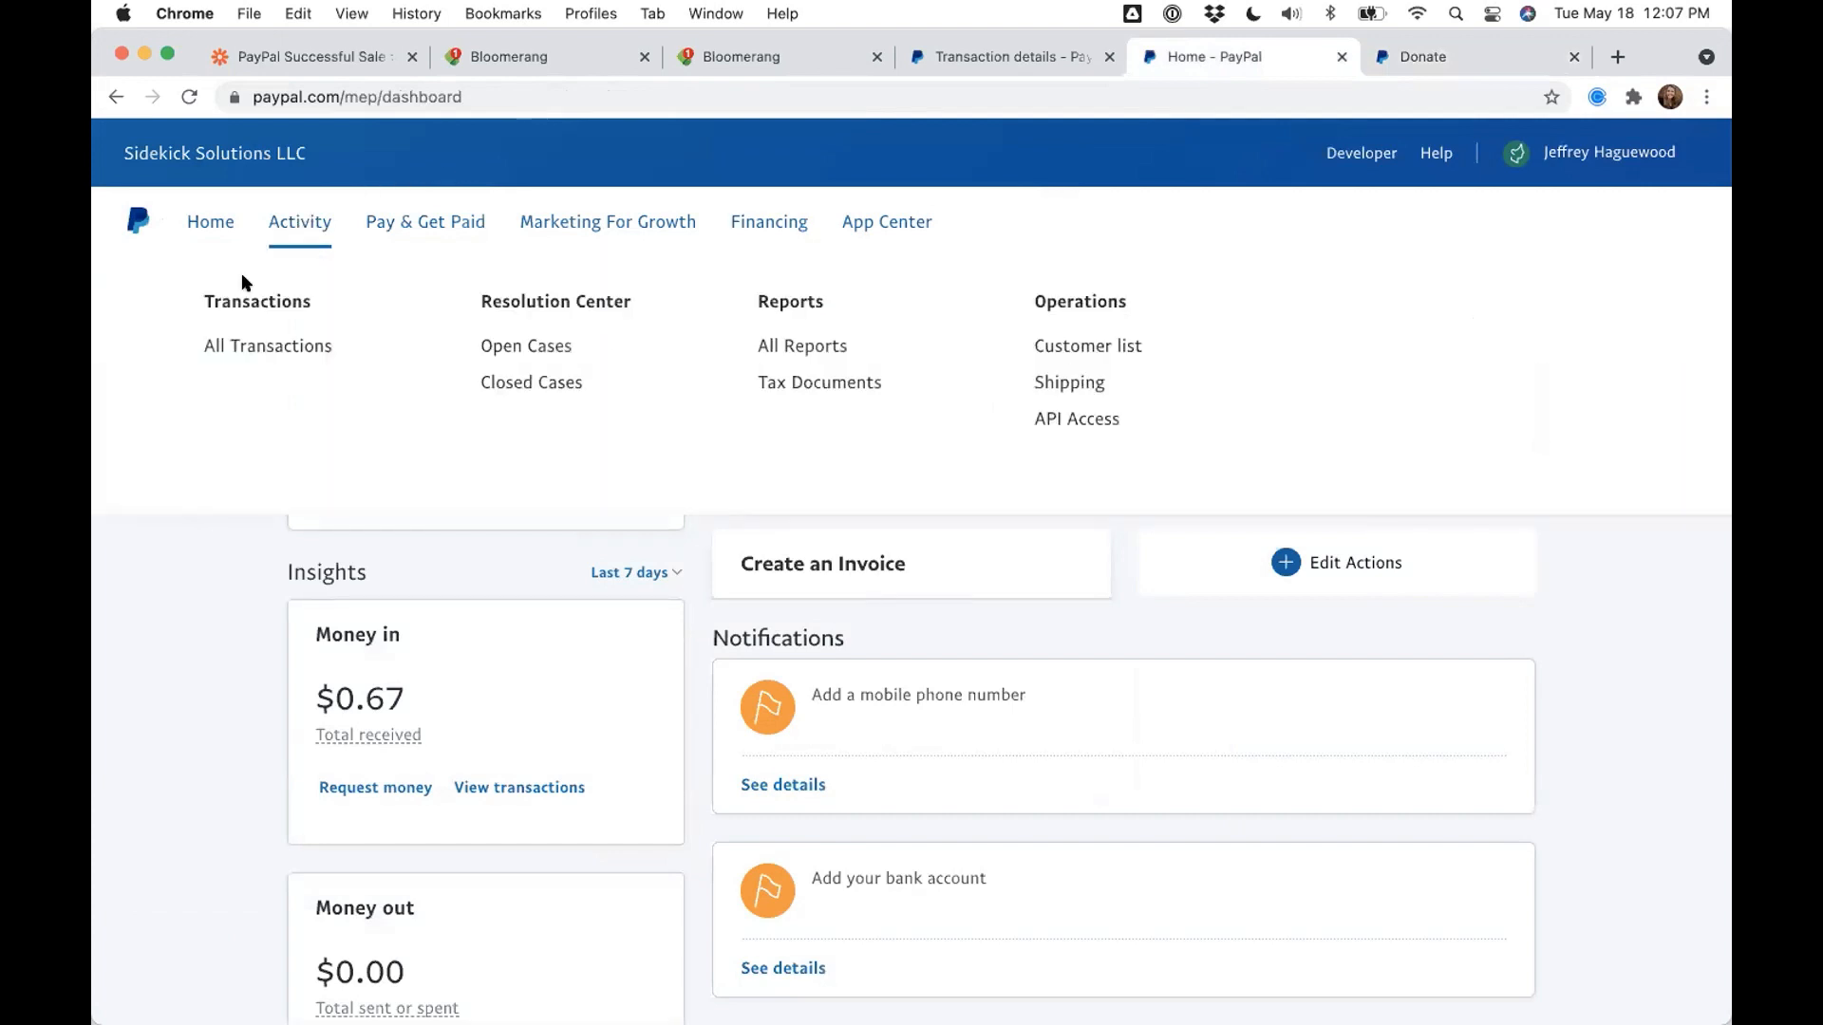
- Reload the dashboard, sign back in with the account password, and close the Transaction details and Donate tabs
{"action": "mouse_move", "coordinate": [462, 223]}
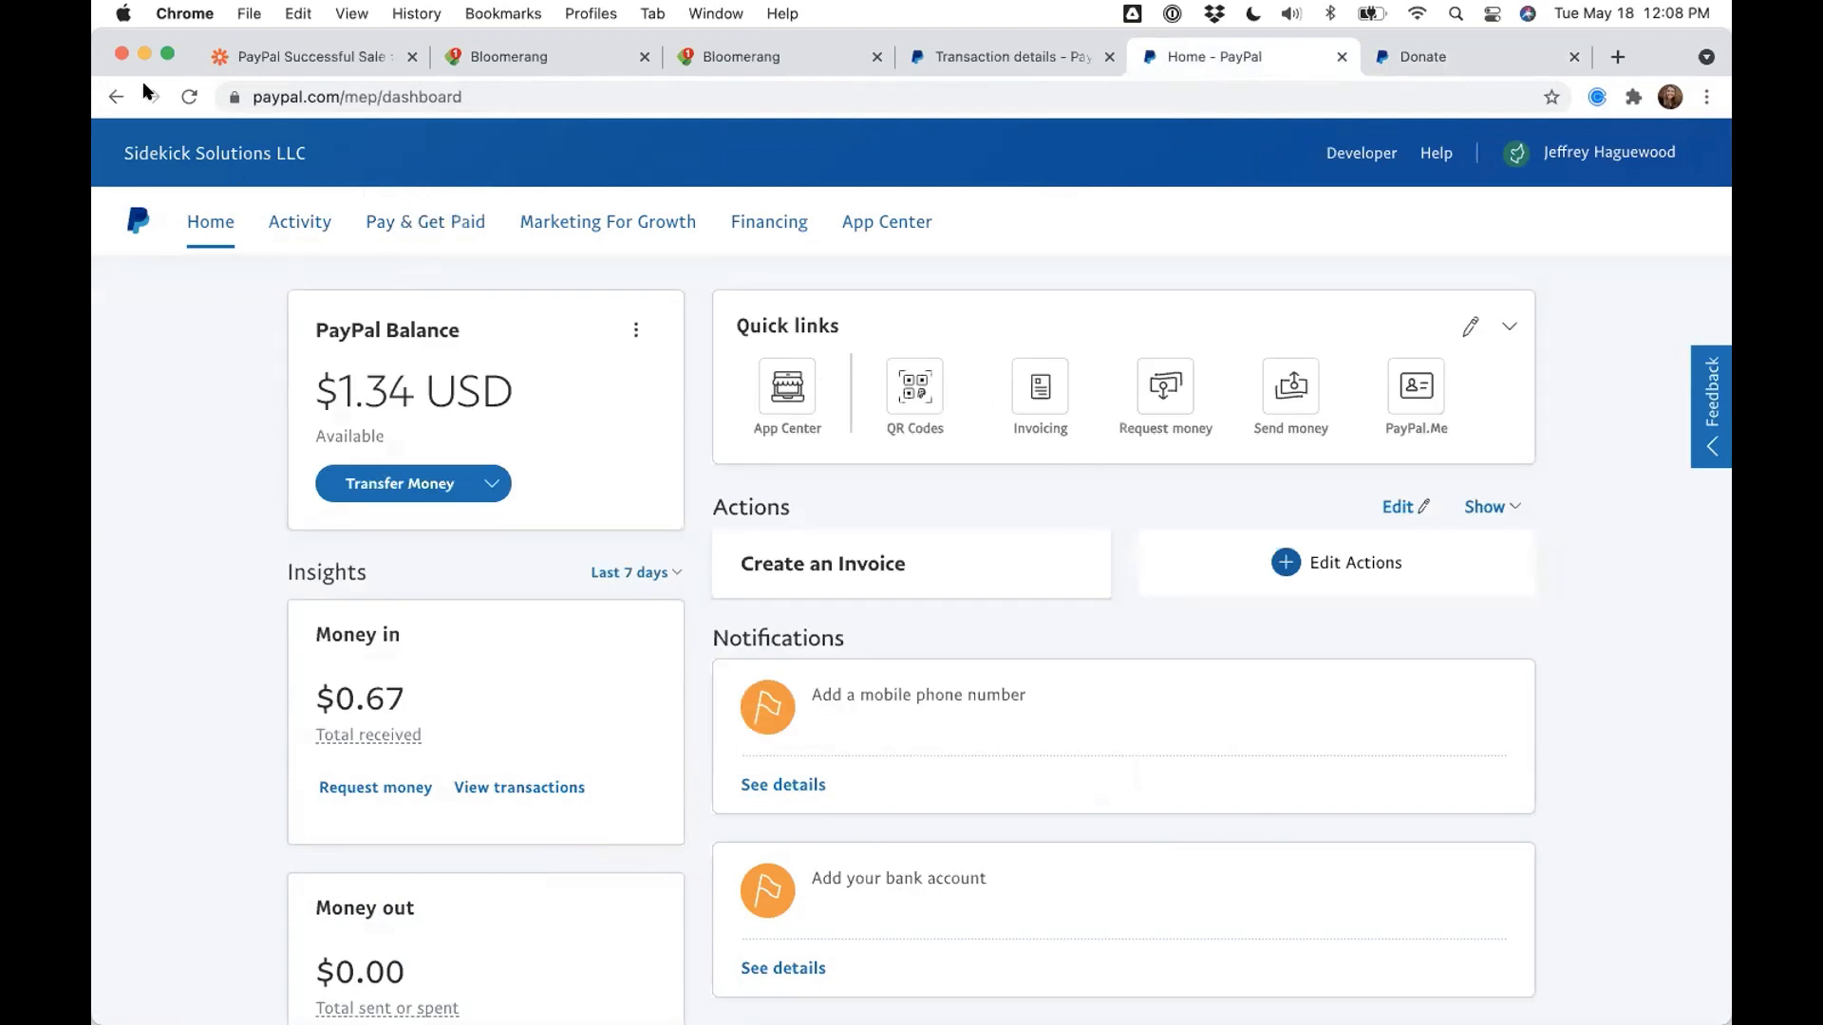
{"action": "left_click", "coordinate": [189, 97]}
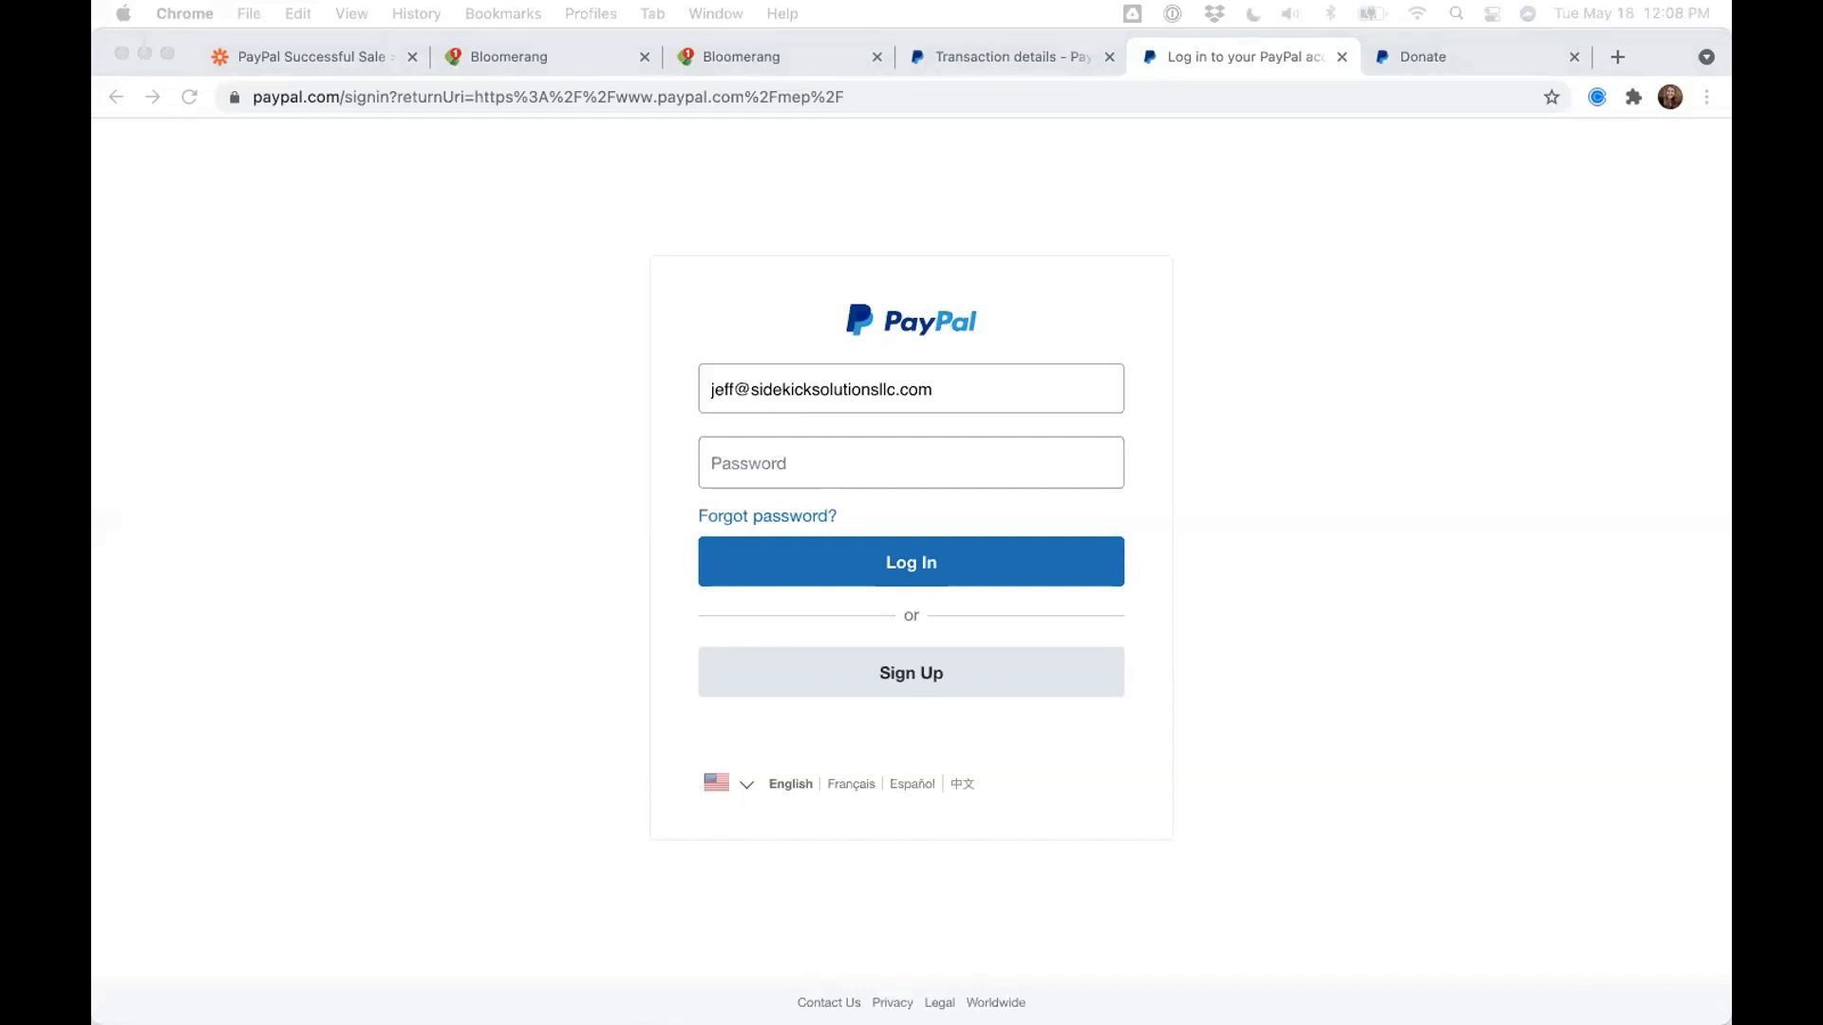
{"action": "left_click", "coordinate": [744, 453]}
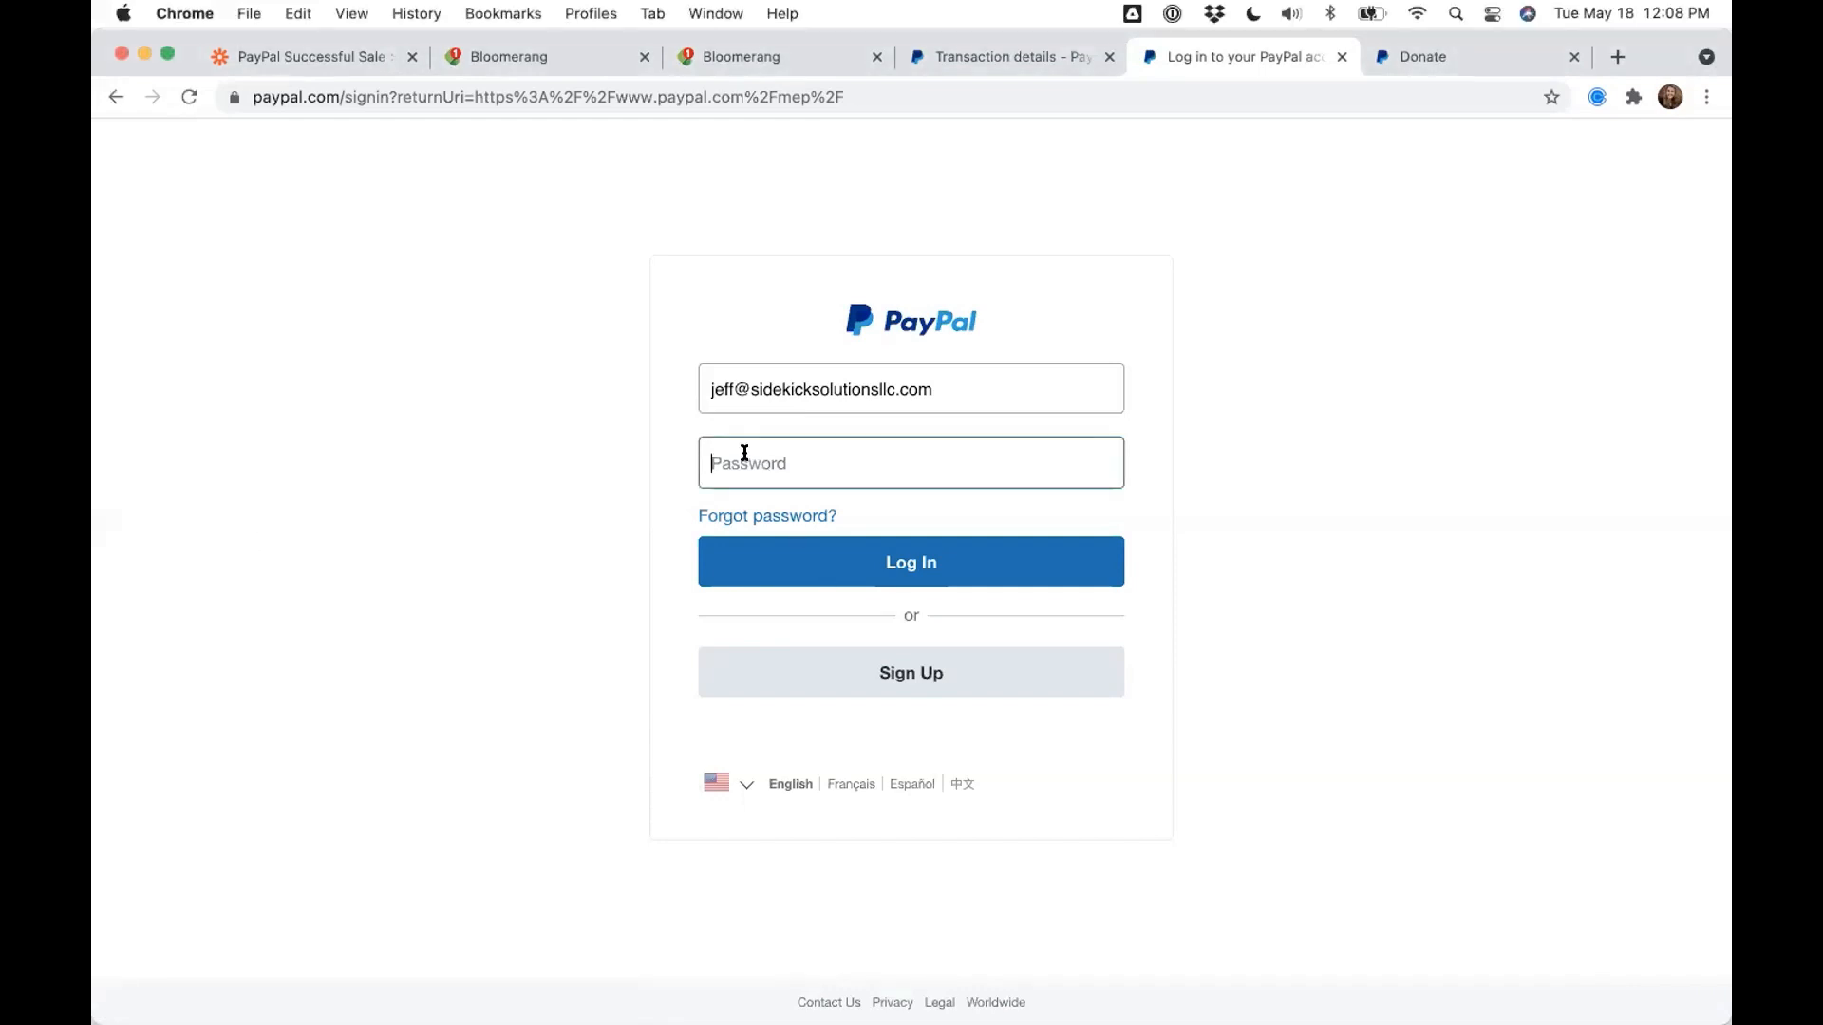
{"action": "key", "text": "super+v"}
{"action": "key", "text": "Return"}
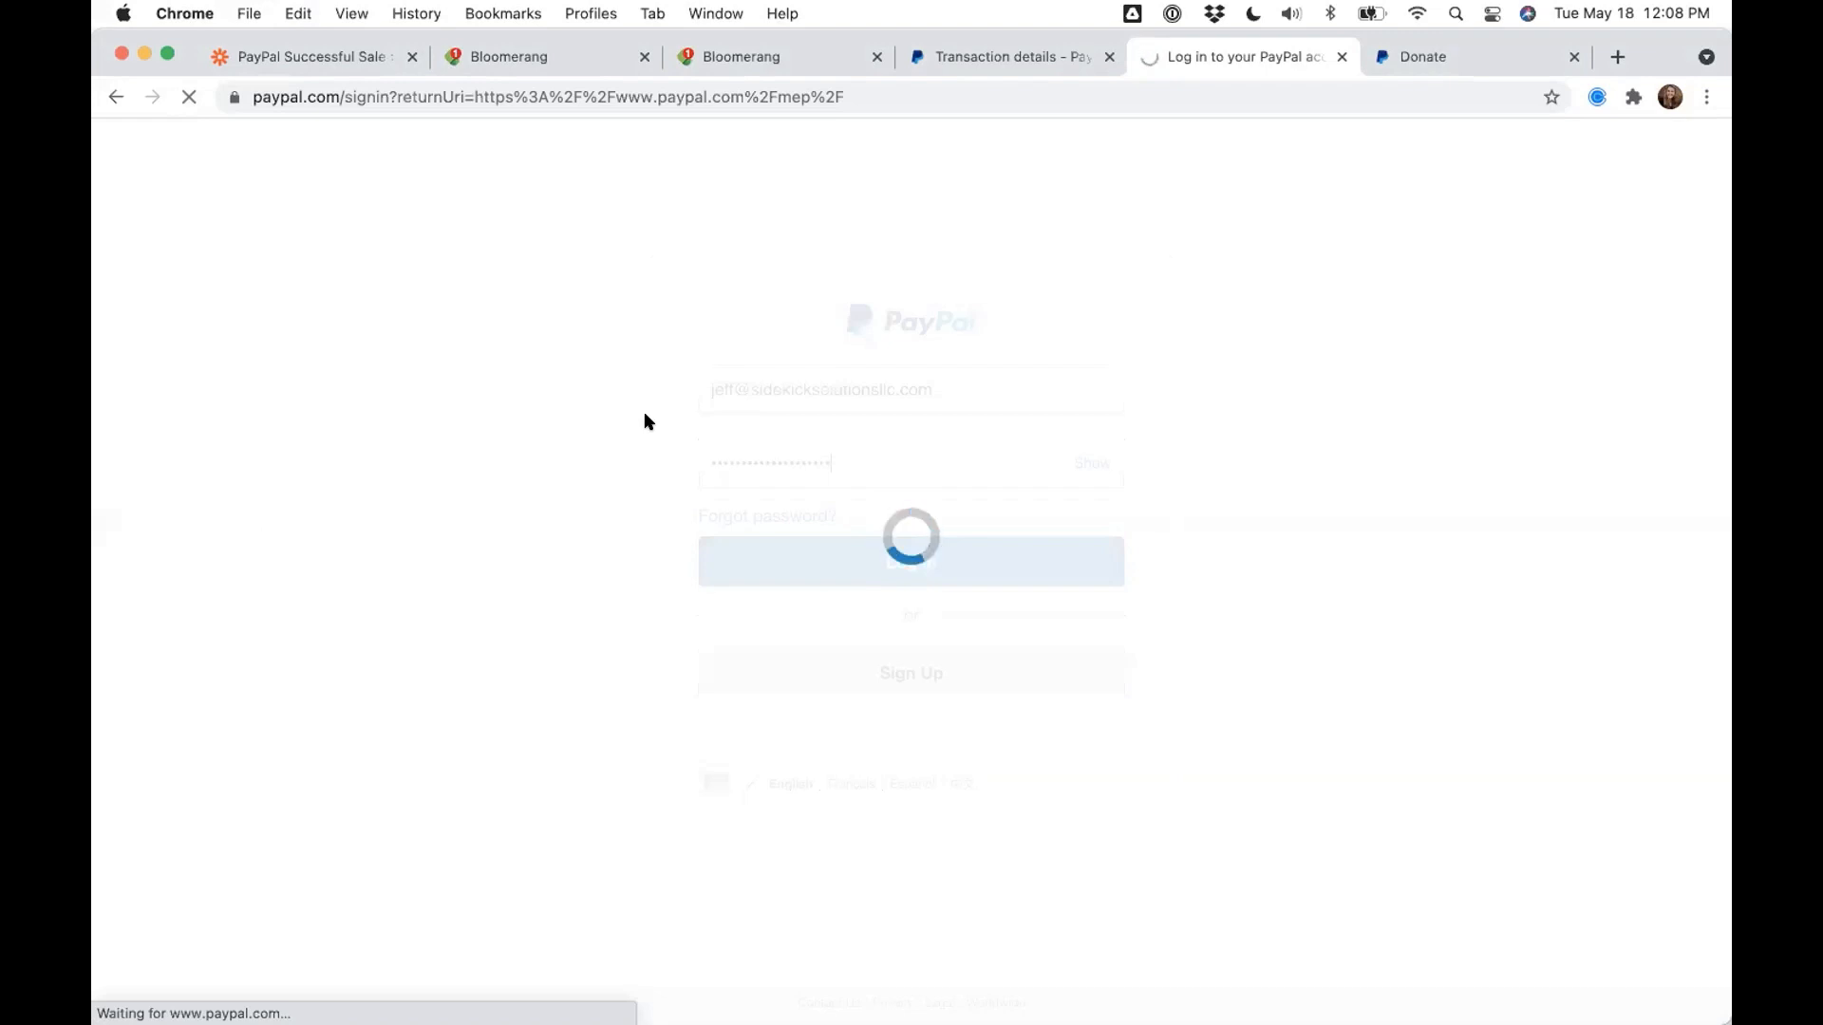
{"action": "left_click", "coordinate": [1108, 58]}
{"action": "left_click", "coordinate": [1339, 57]}
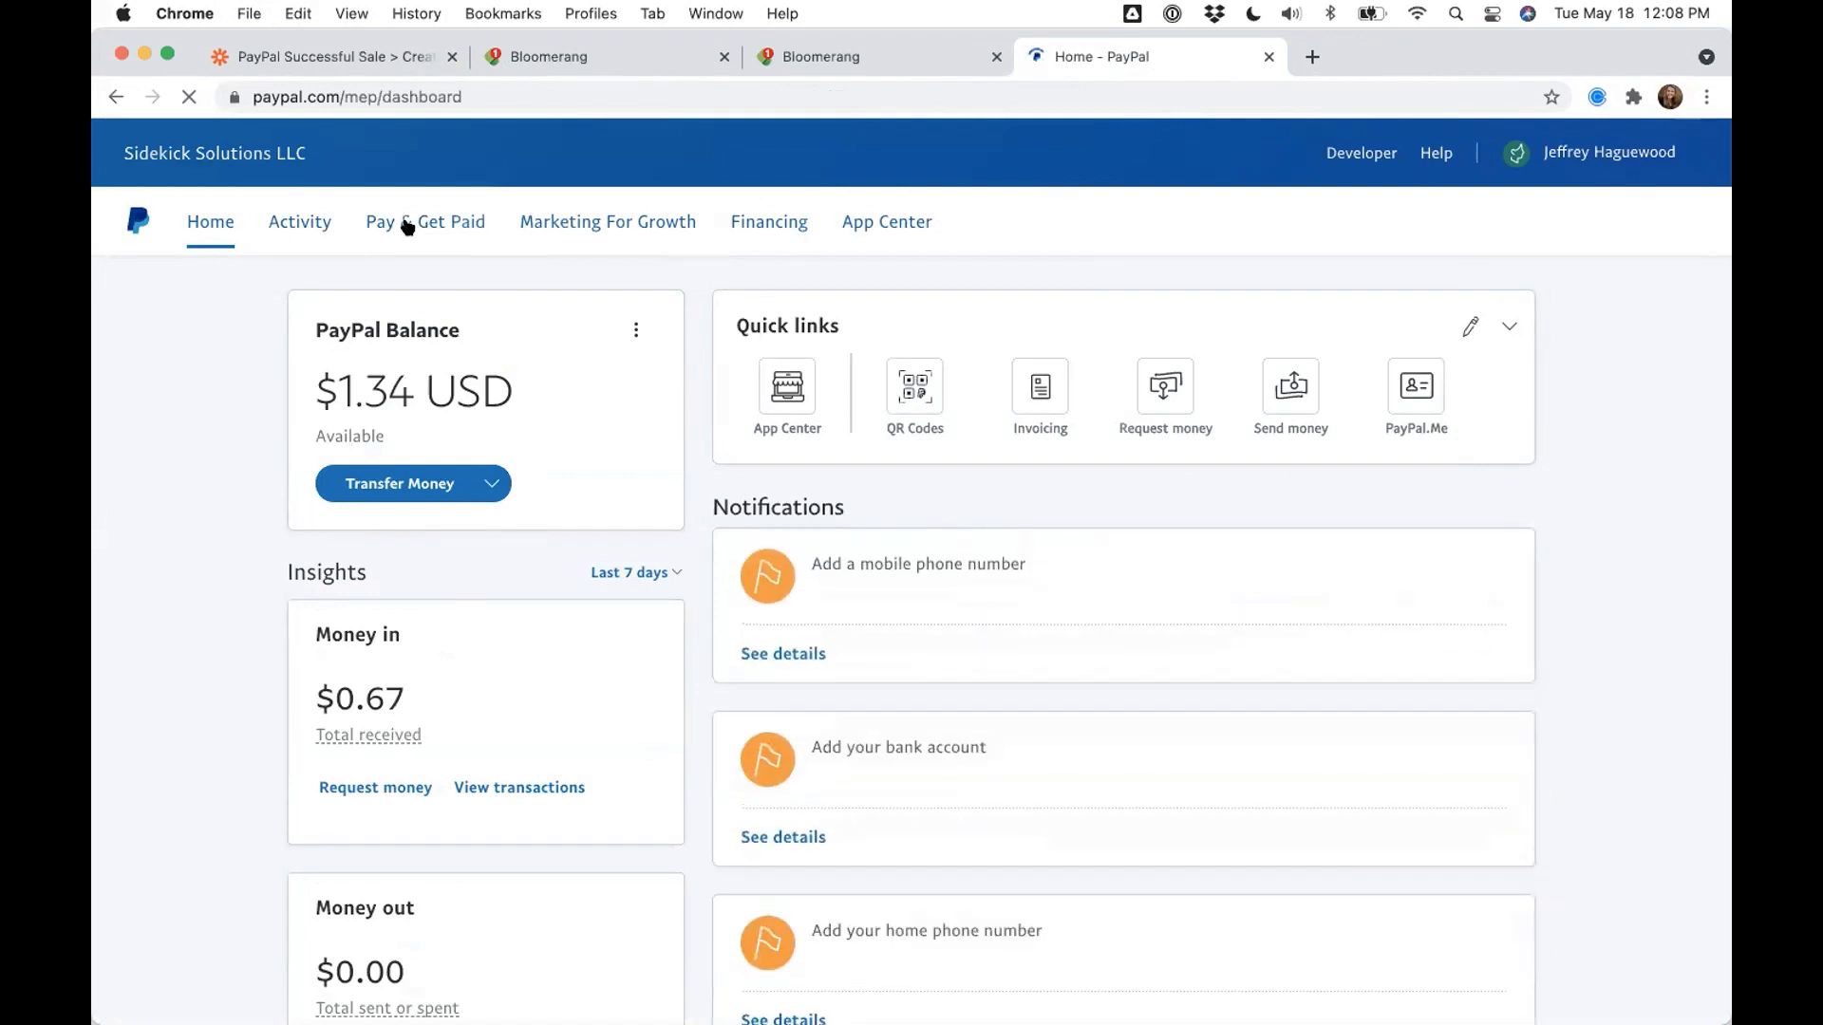
- Go to Pay & Get Paid > Donations and start editing the existing Donate button
{"action": "left_click", "coordinate": [407, 225]}
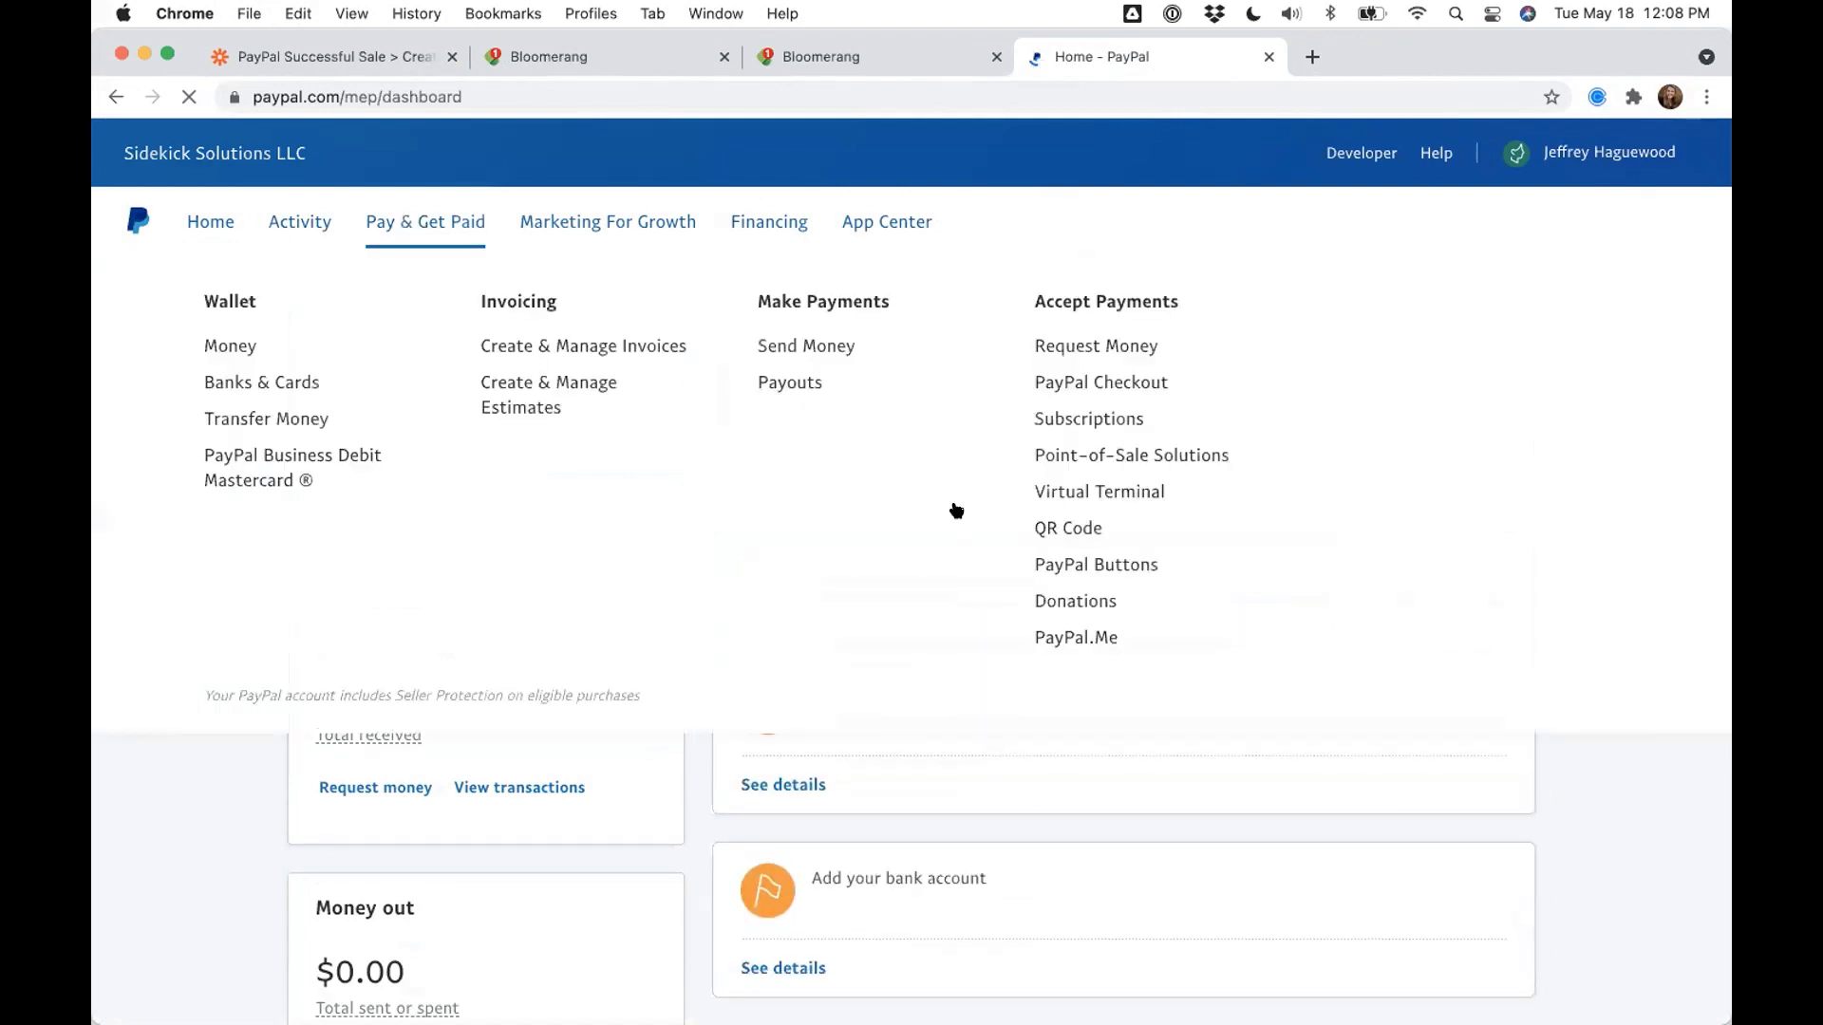
{"action": "left_click", "coordinate": [1079, 602]}
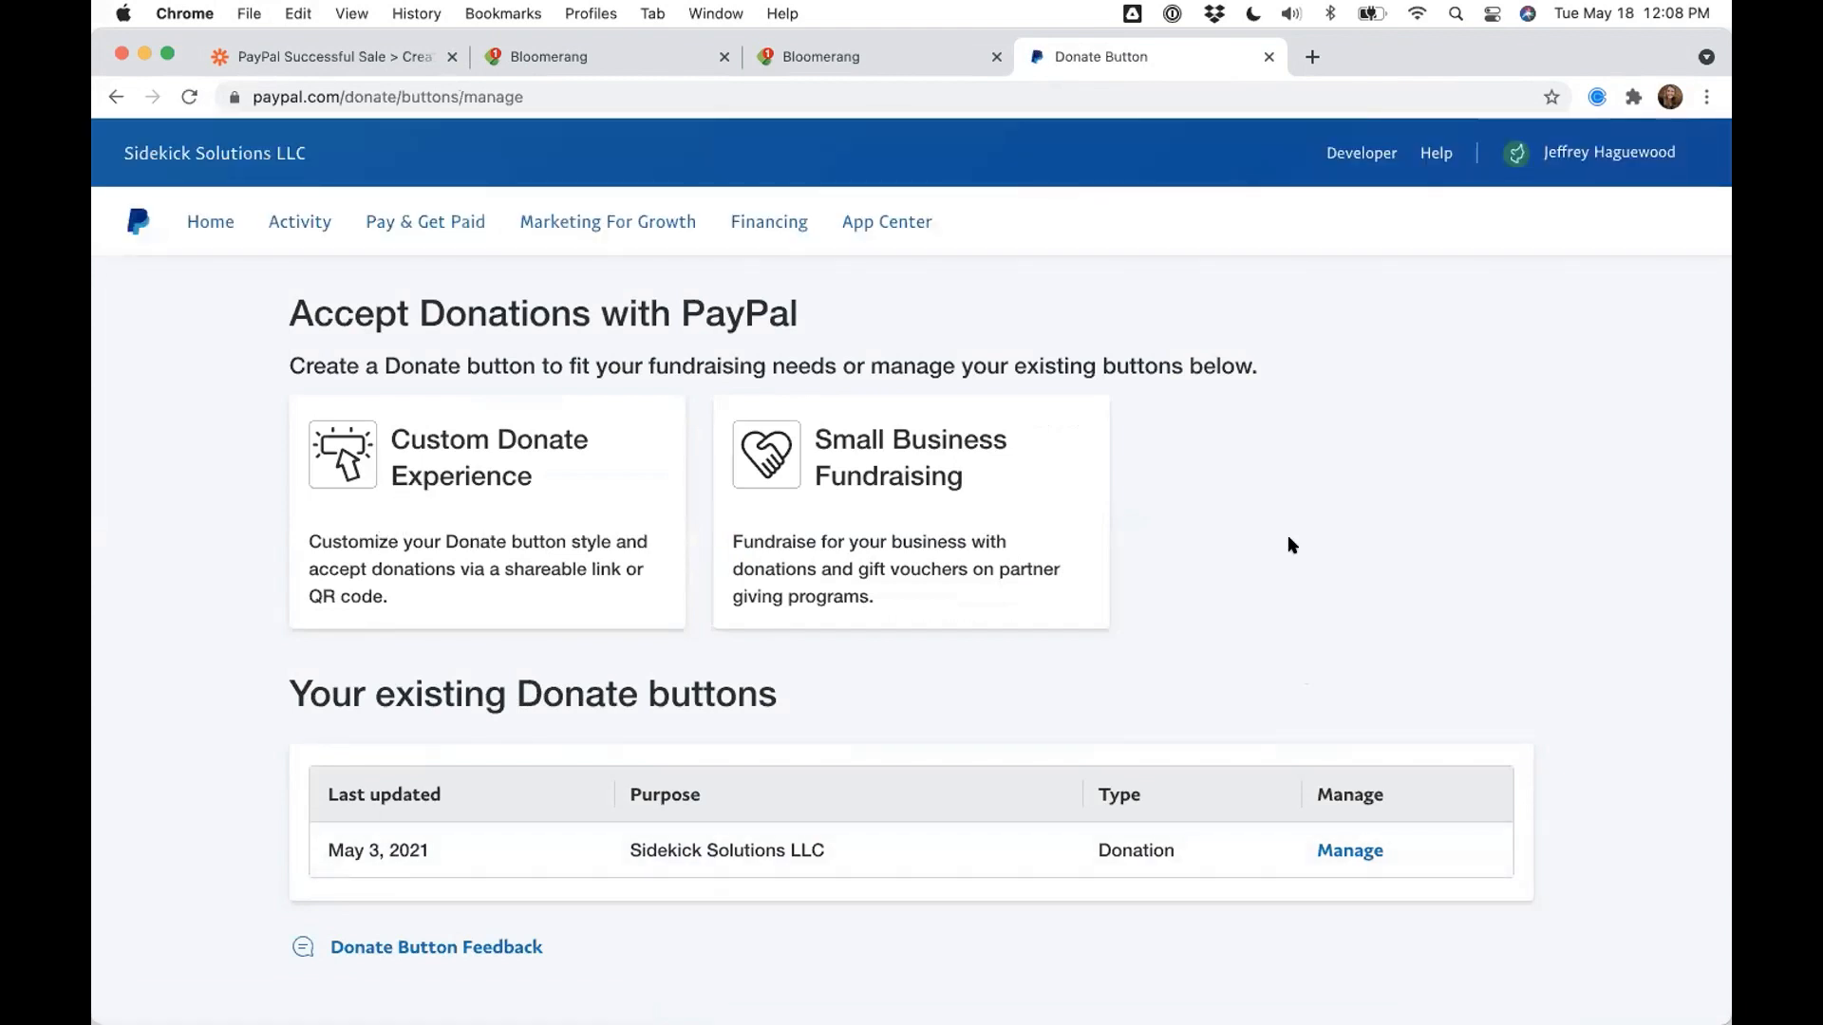
{"action": "scroll", "coordinate": [1380, 727], "scroll_direction": "down", "scroll_amount": 1}
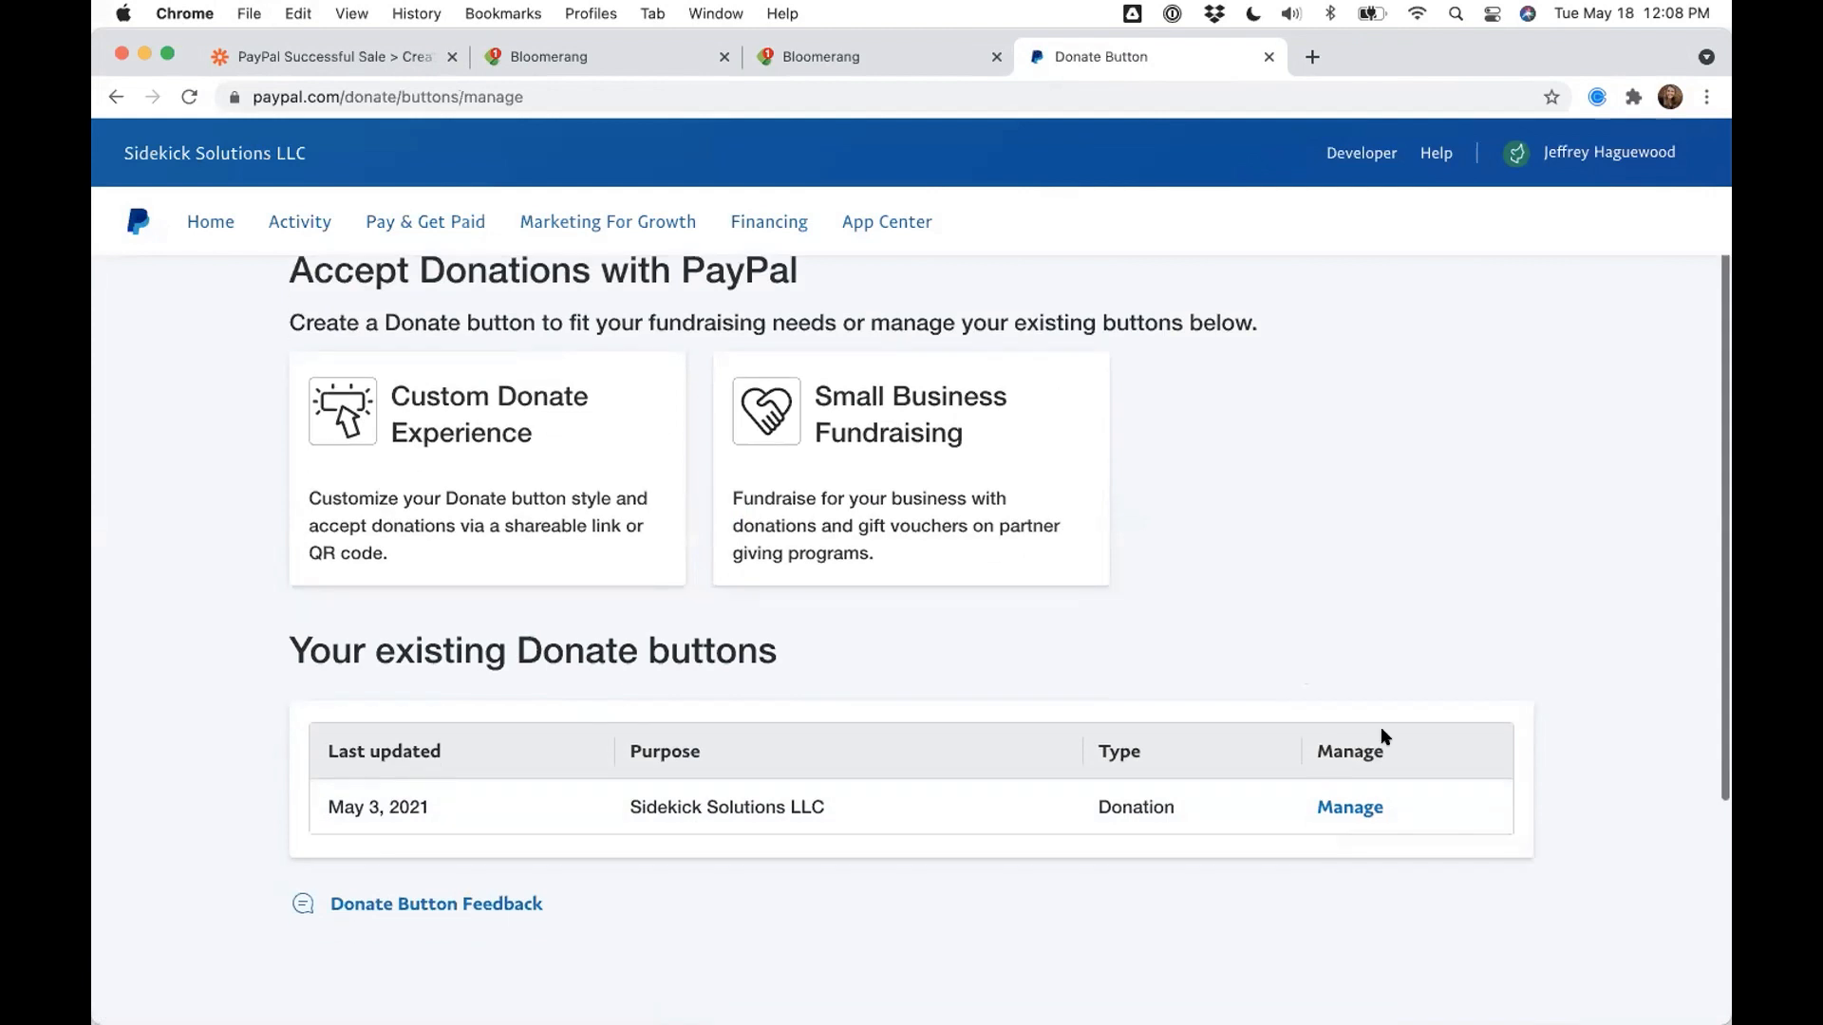
{"action": "left_click", "coordinate": [1345, 809]}
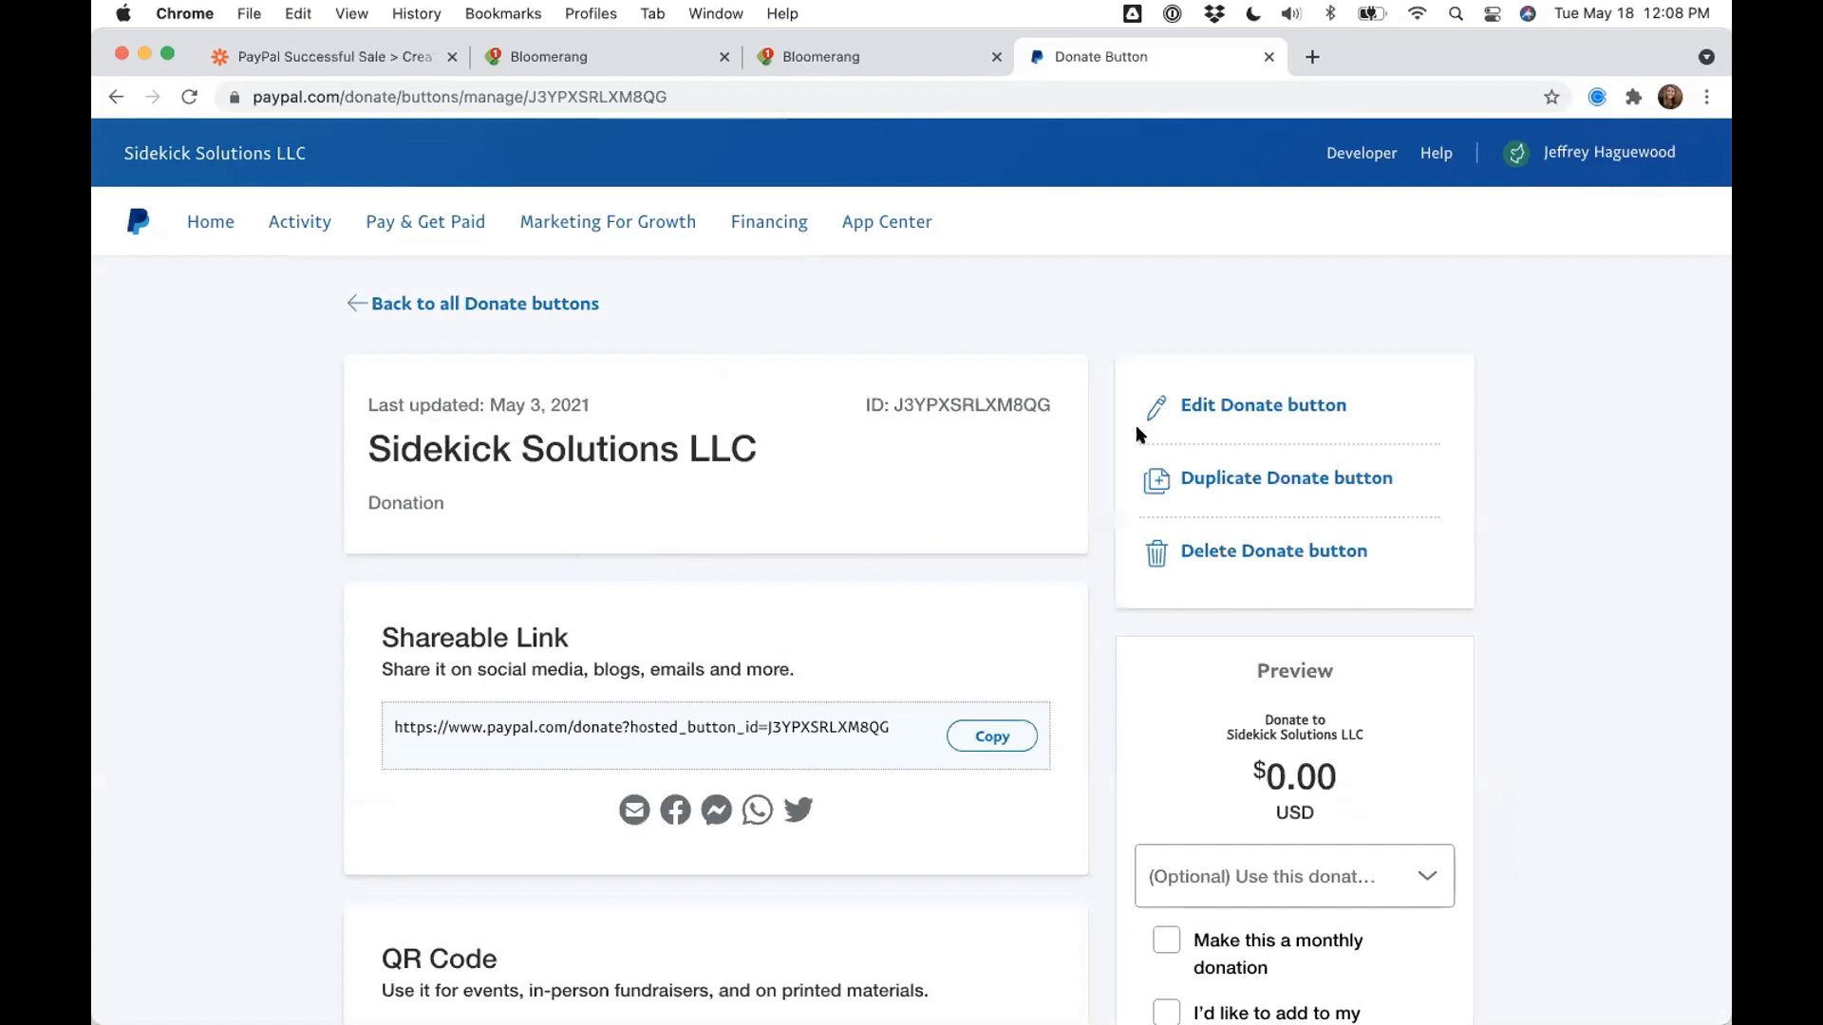
{"action": "left_click", "coordinate": [1237, 409]}
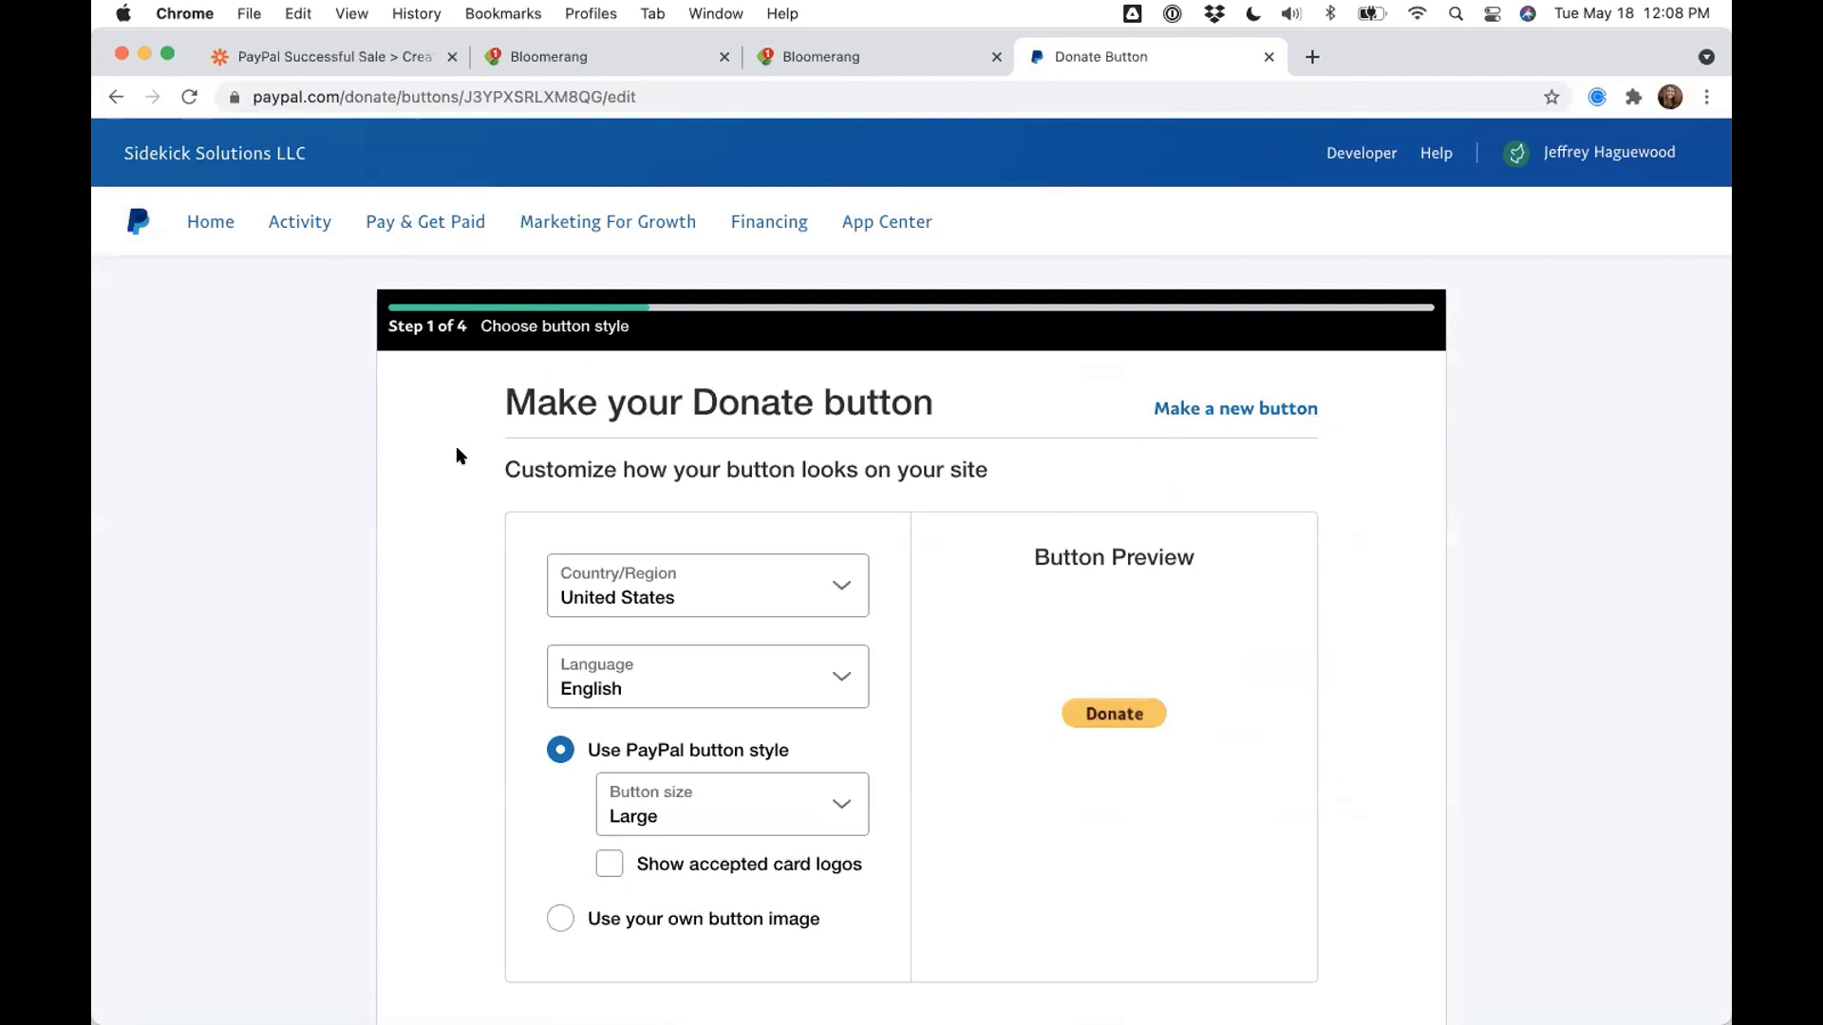
{"action": "scroll", "coordinate": [339, 466], "scroll_direction": "down", "scroll_amount": 3}
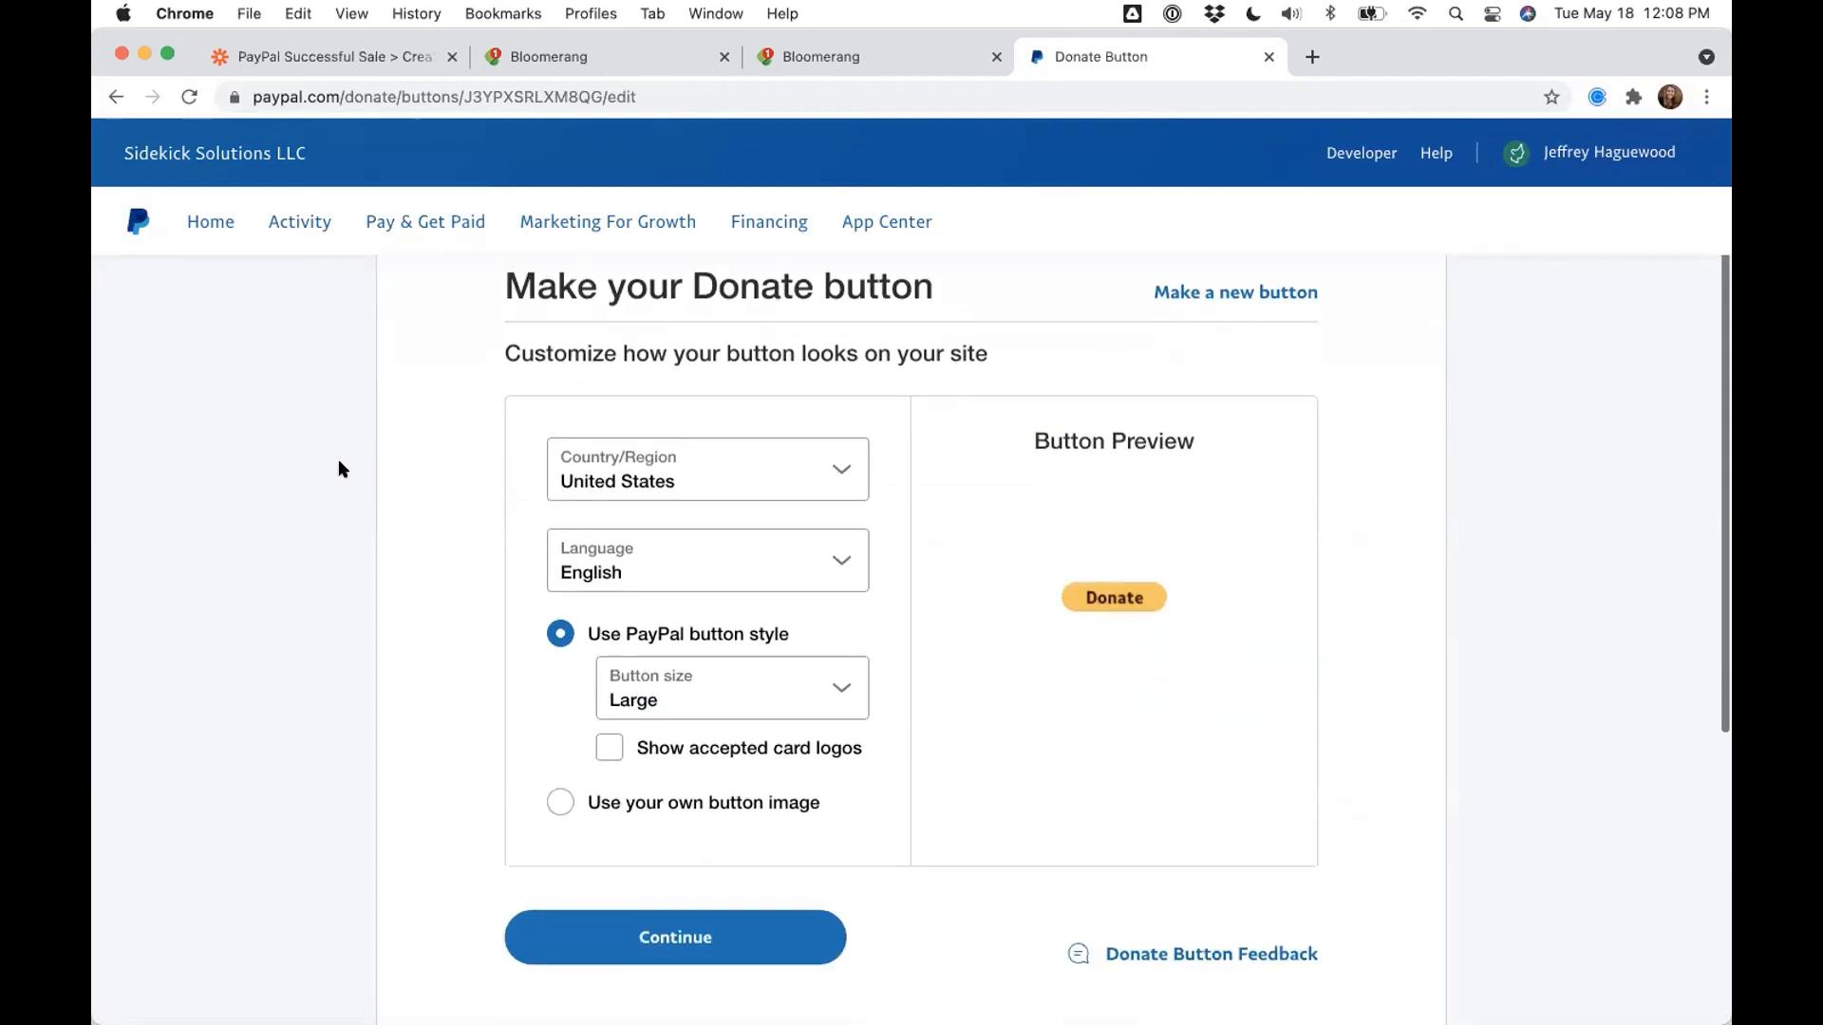
{"action": "scroll", "coordinate": [339, 465], "scroll_direction": "up", "scroll_amount": 1}
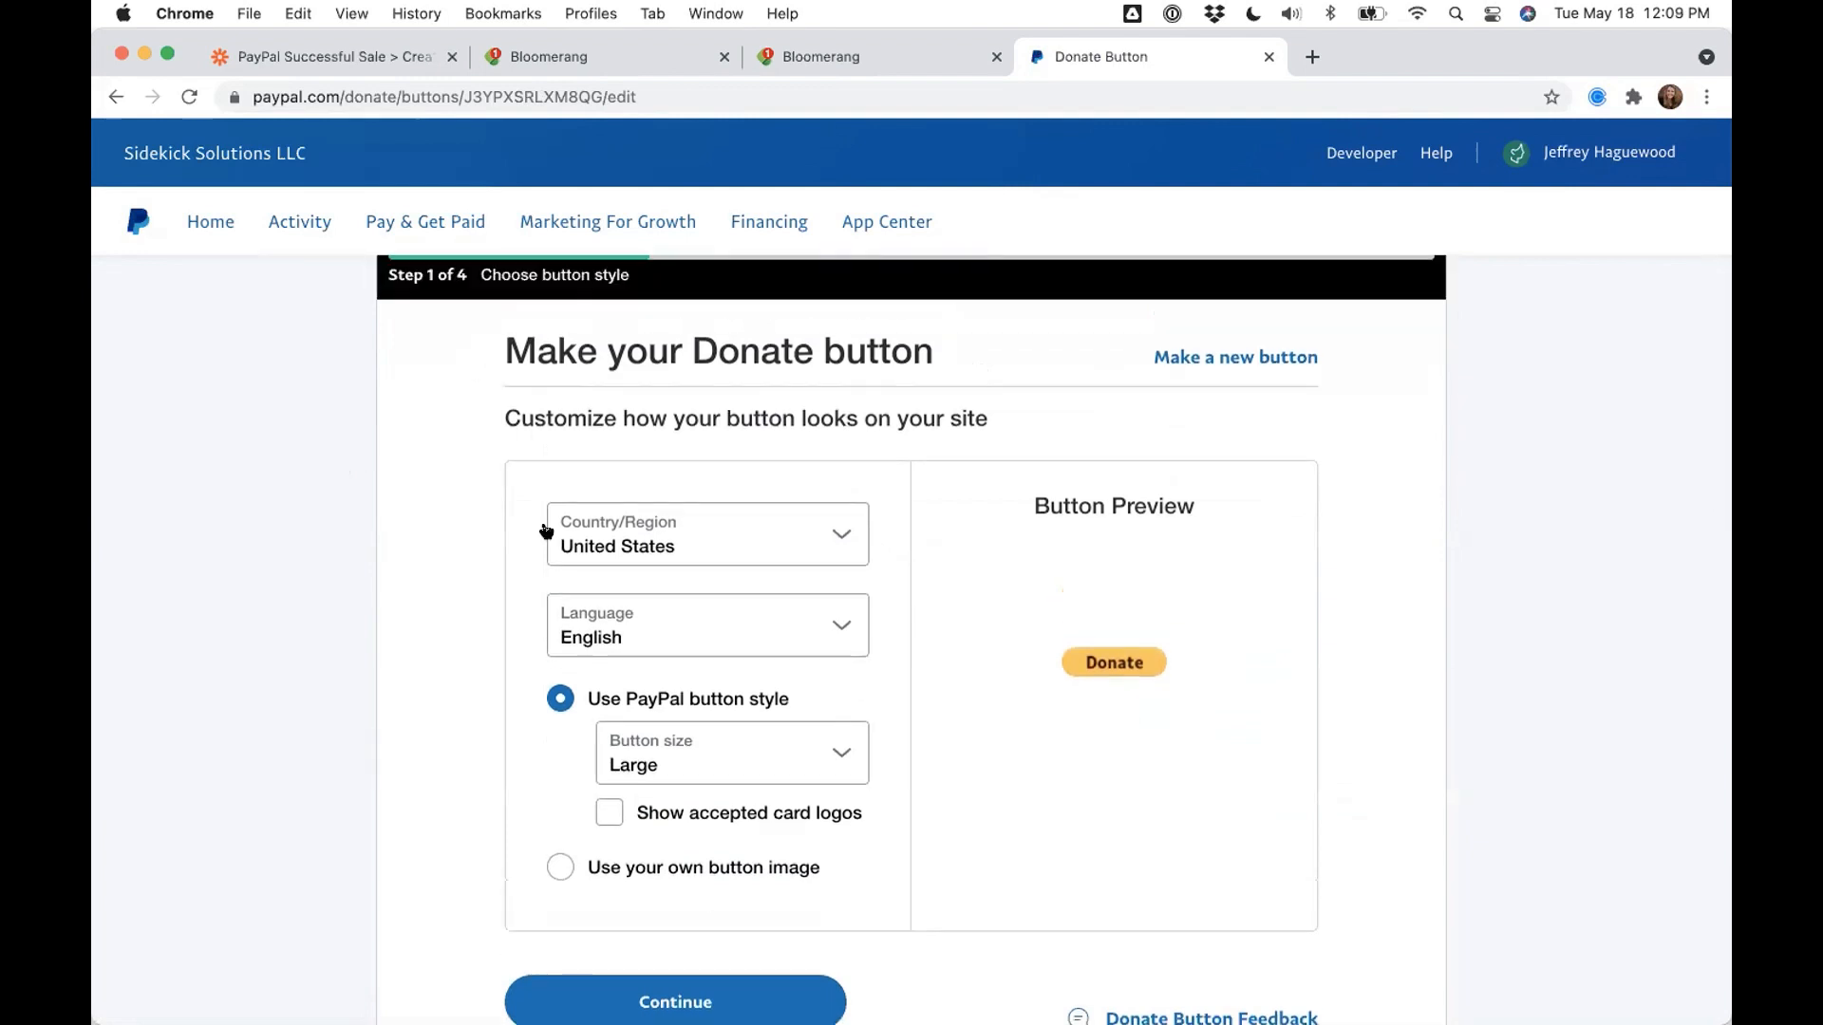
- Move to step 2 and toggle donor program choices off, then back on
{"action": "left_click", "coordinate": [600, 998]}
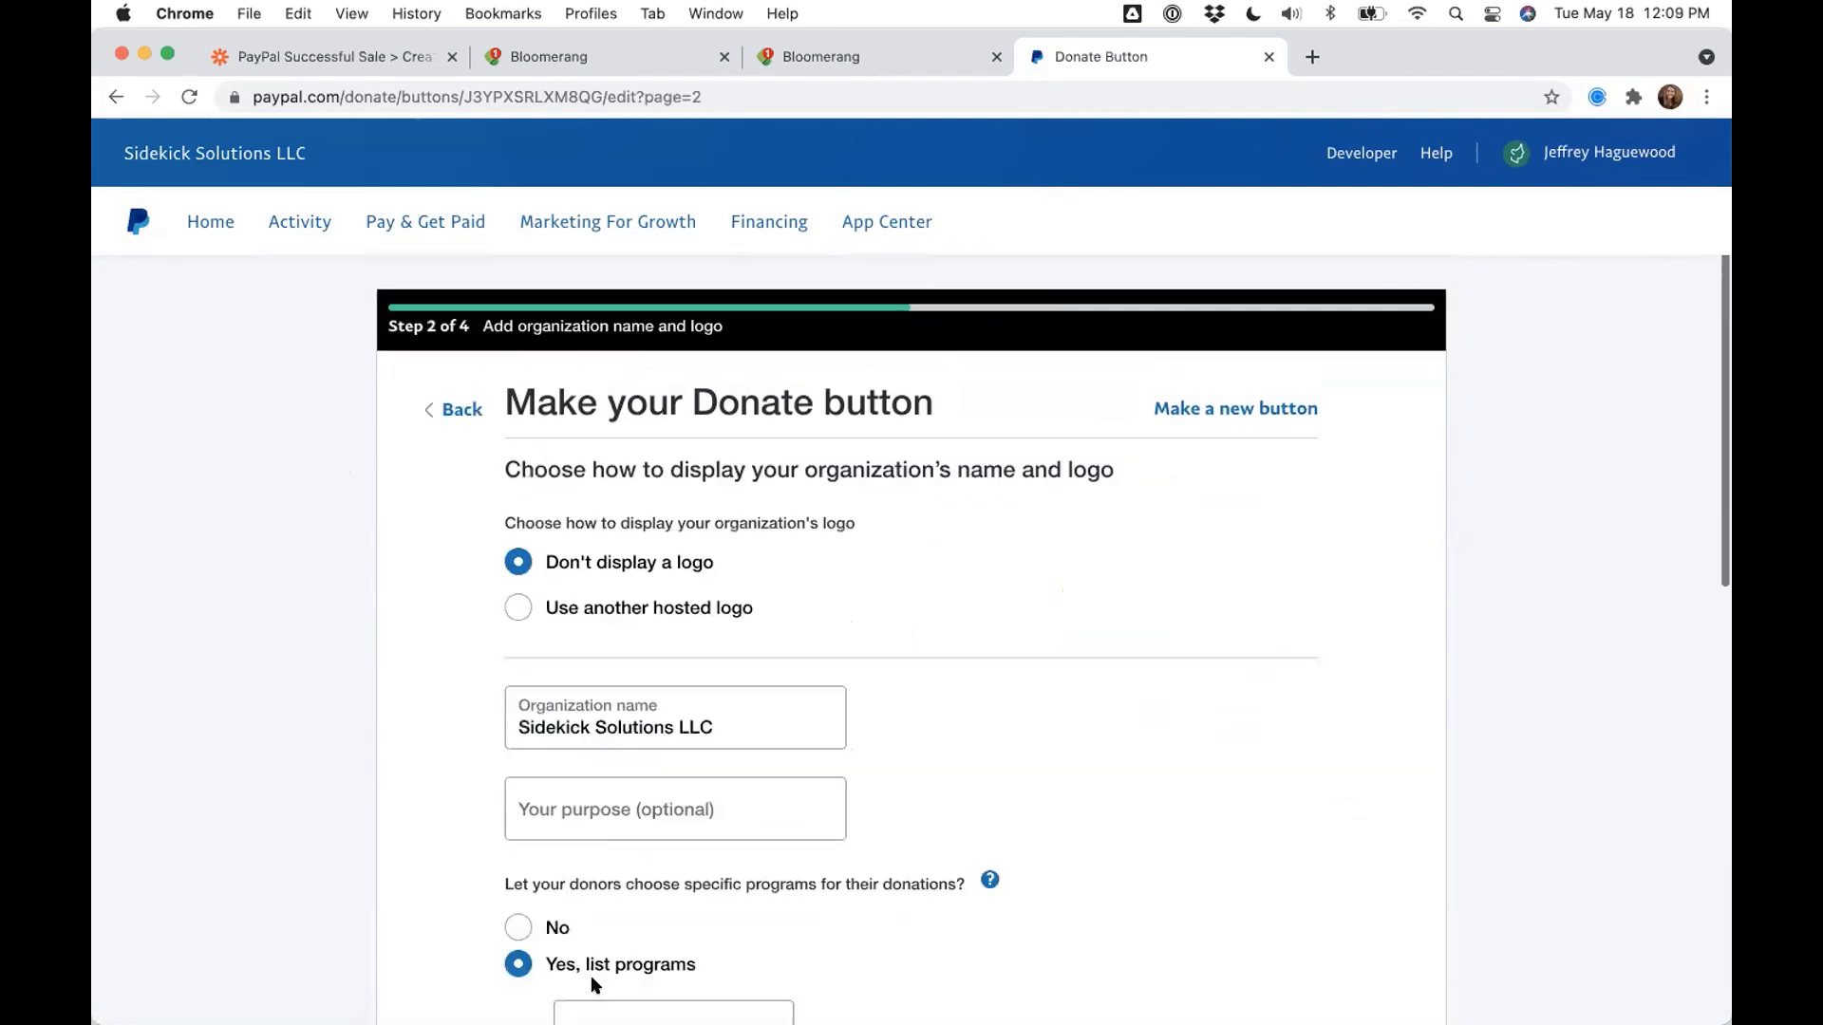
{"action": "scroll", "coordinate": [410, 761], "scroll_direction": "down", "scroll_amount": 3}
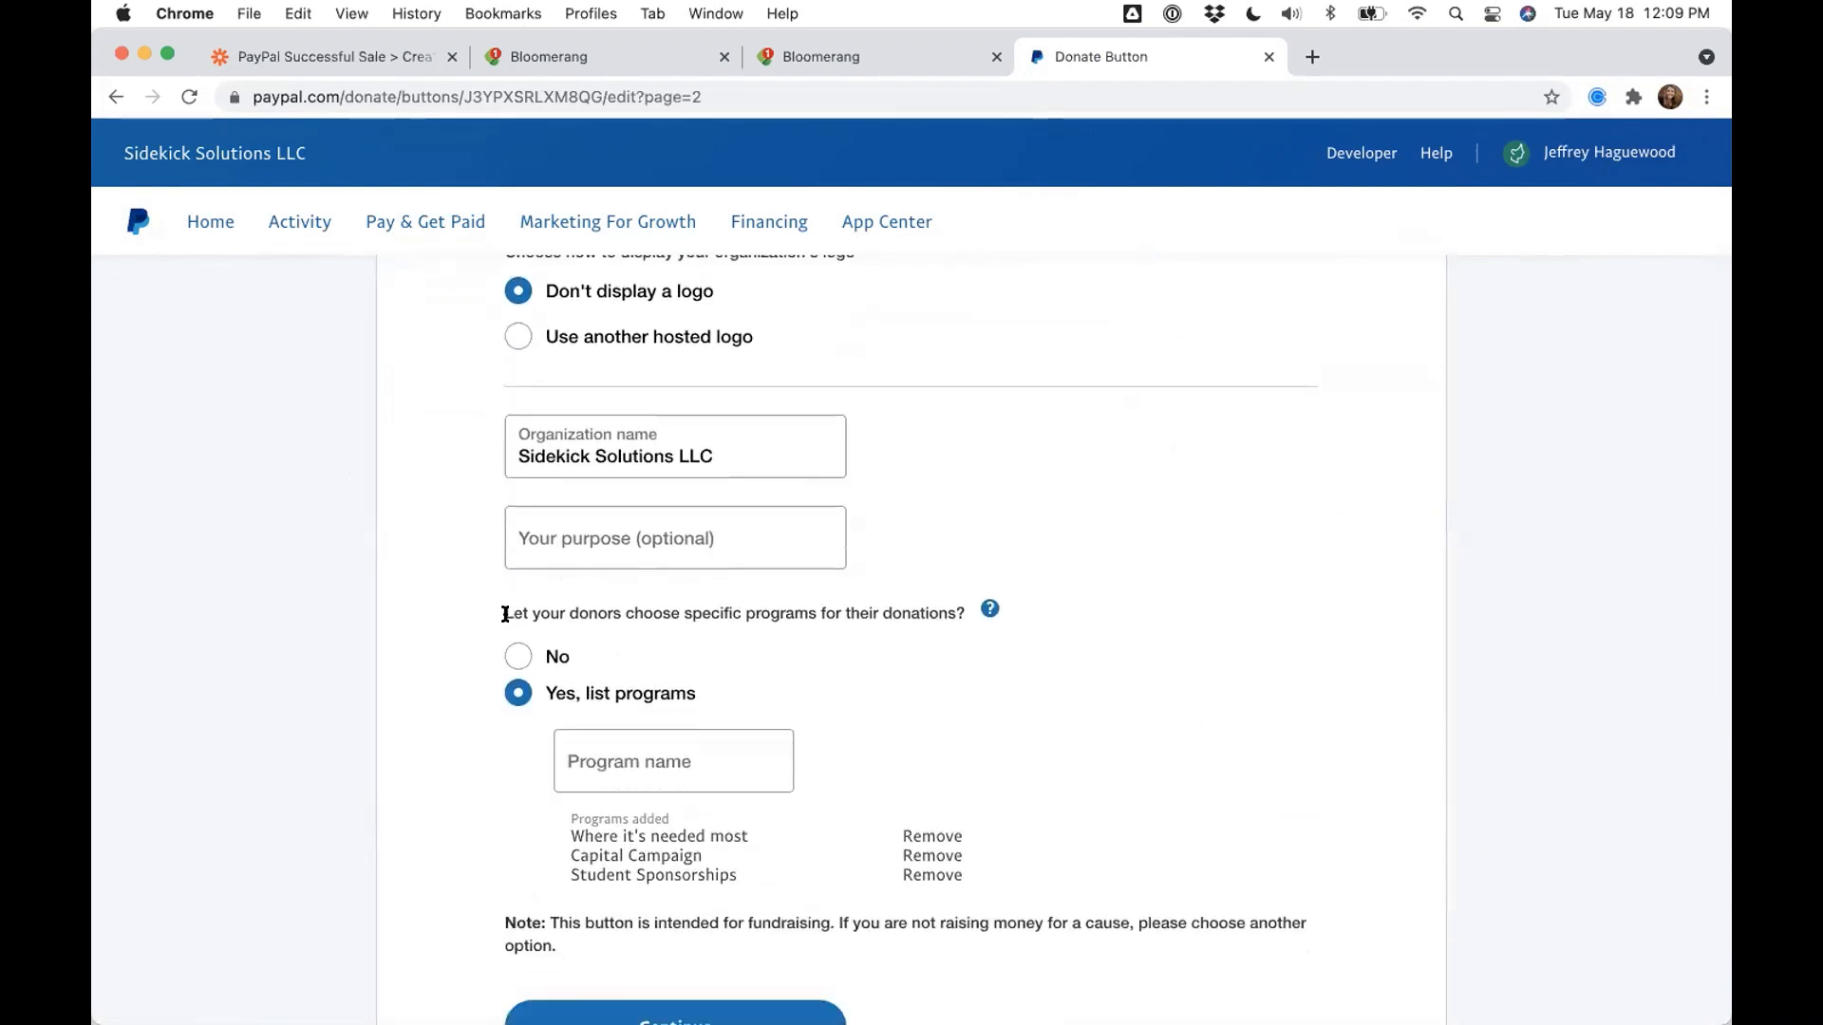
{"action": "left_click_drag", "start_coordinate": [502, 613], "coordinate": [962, 622]}
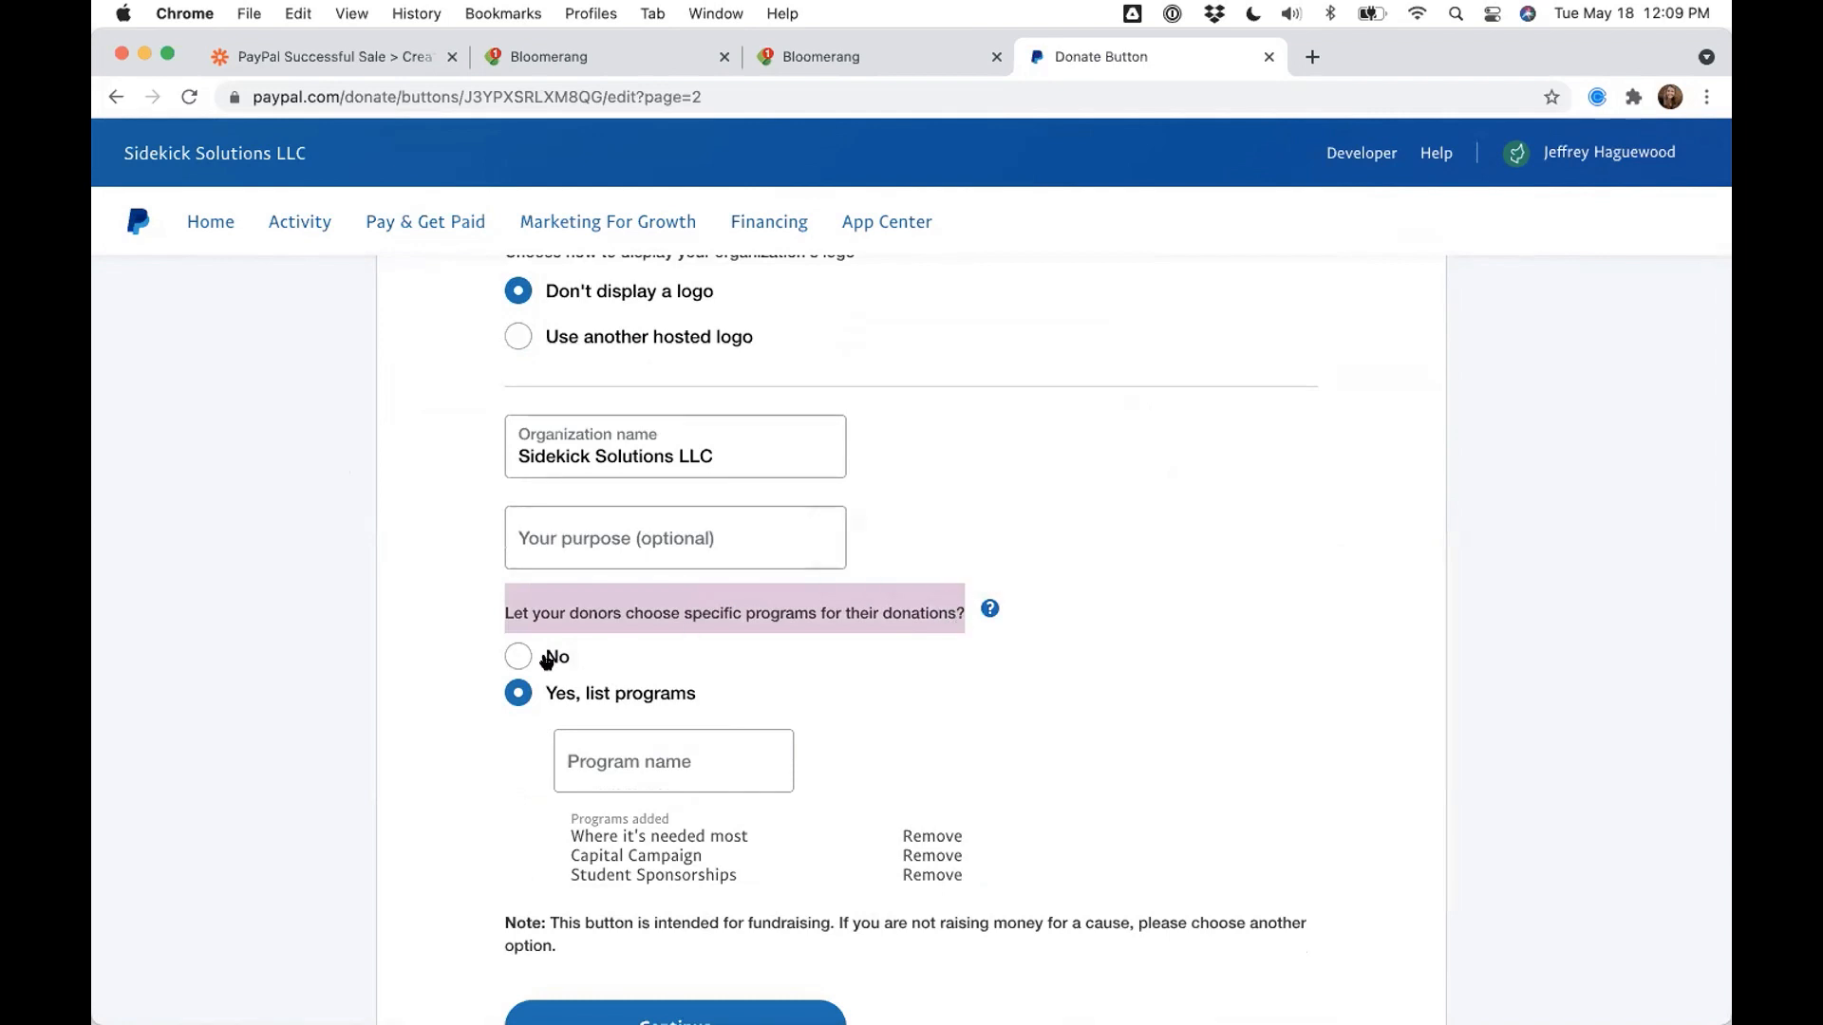
{"action": "left_click", "coordinate": [510, 656]}
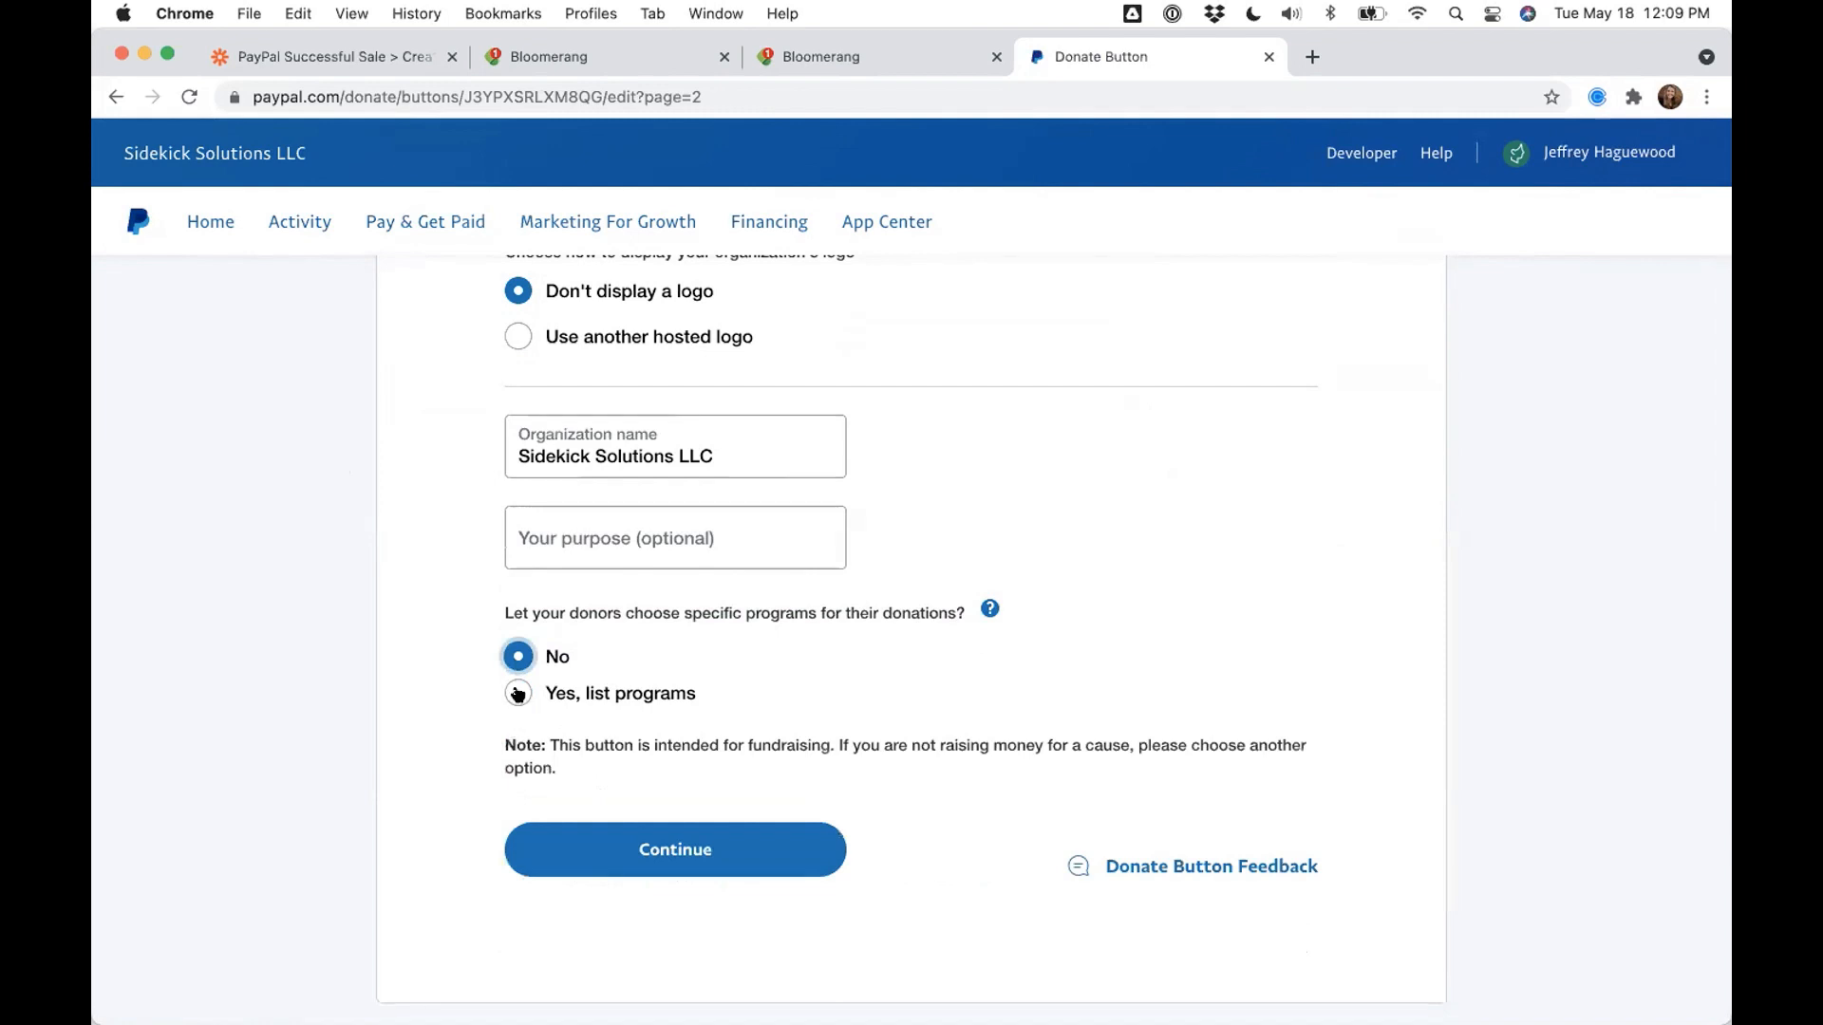
{"action": "left_click", "coordinate": [518, 694]}
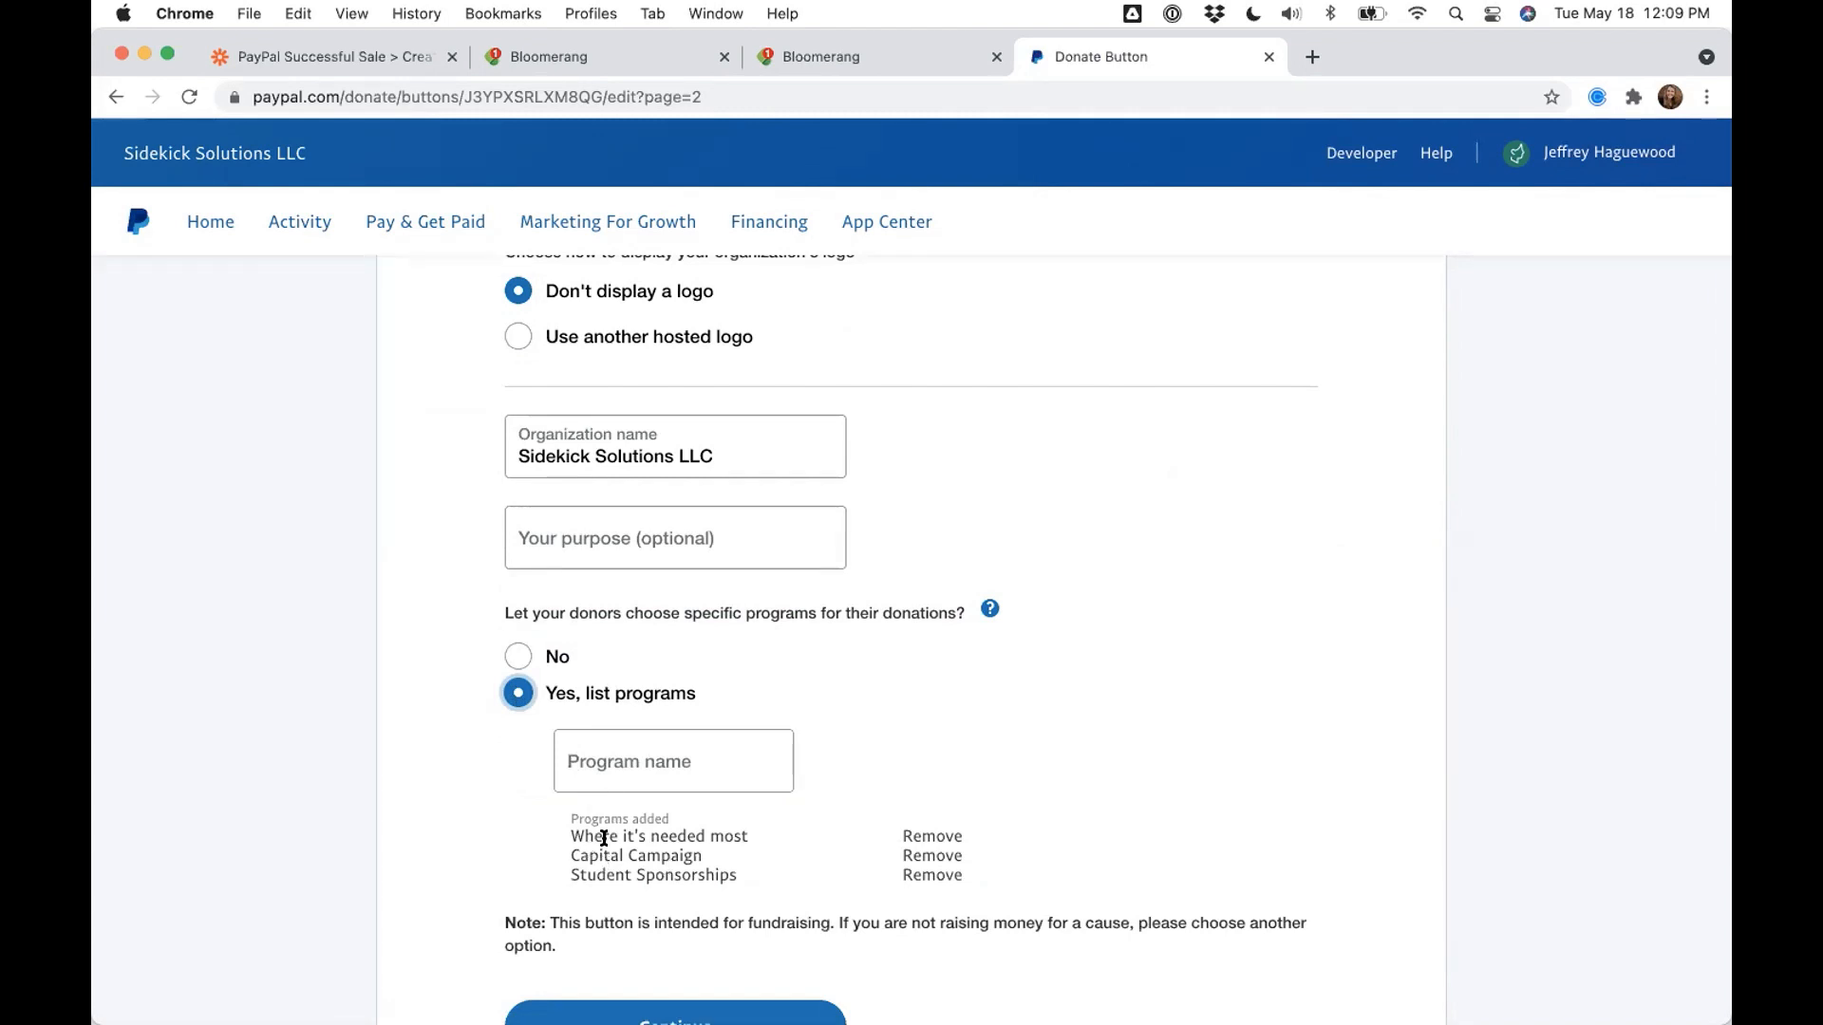
- Enter 'Thanksgiving Donation' as a new program name, then clear it again
{"action": "left_click", "coordinate": [604, 792]}
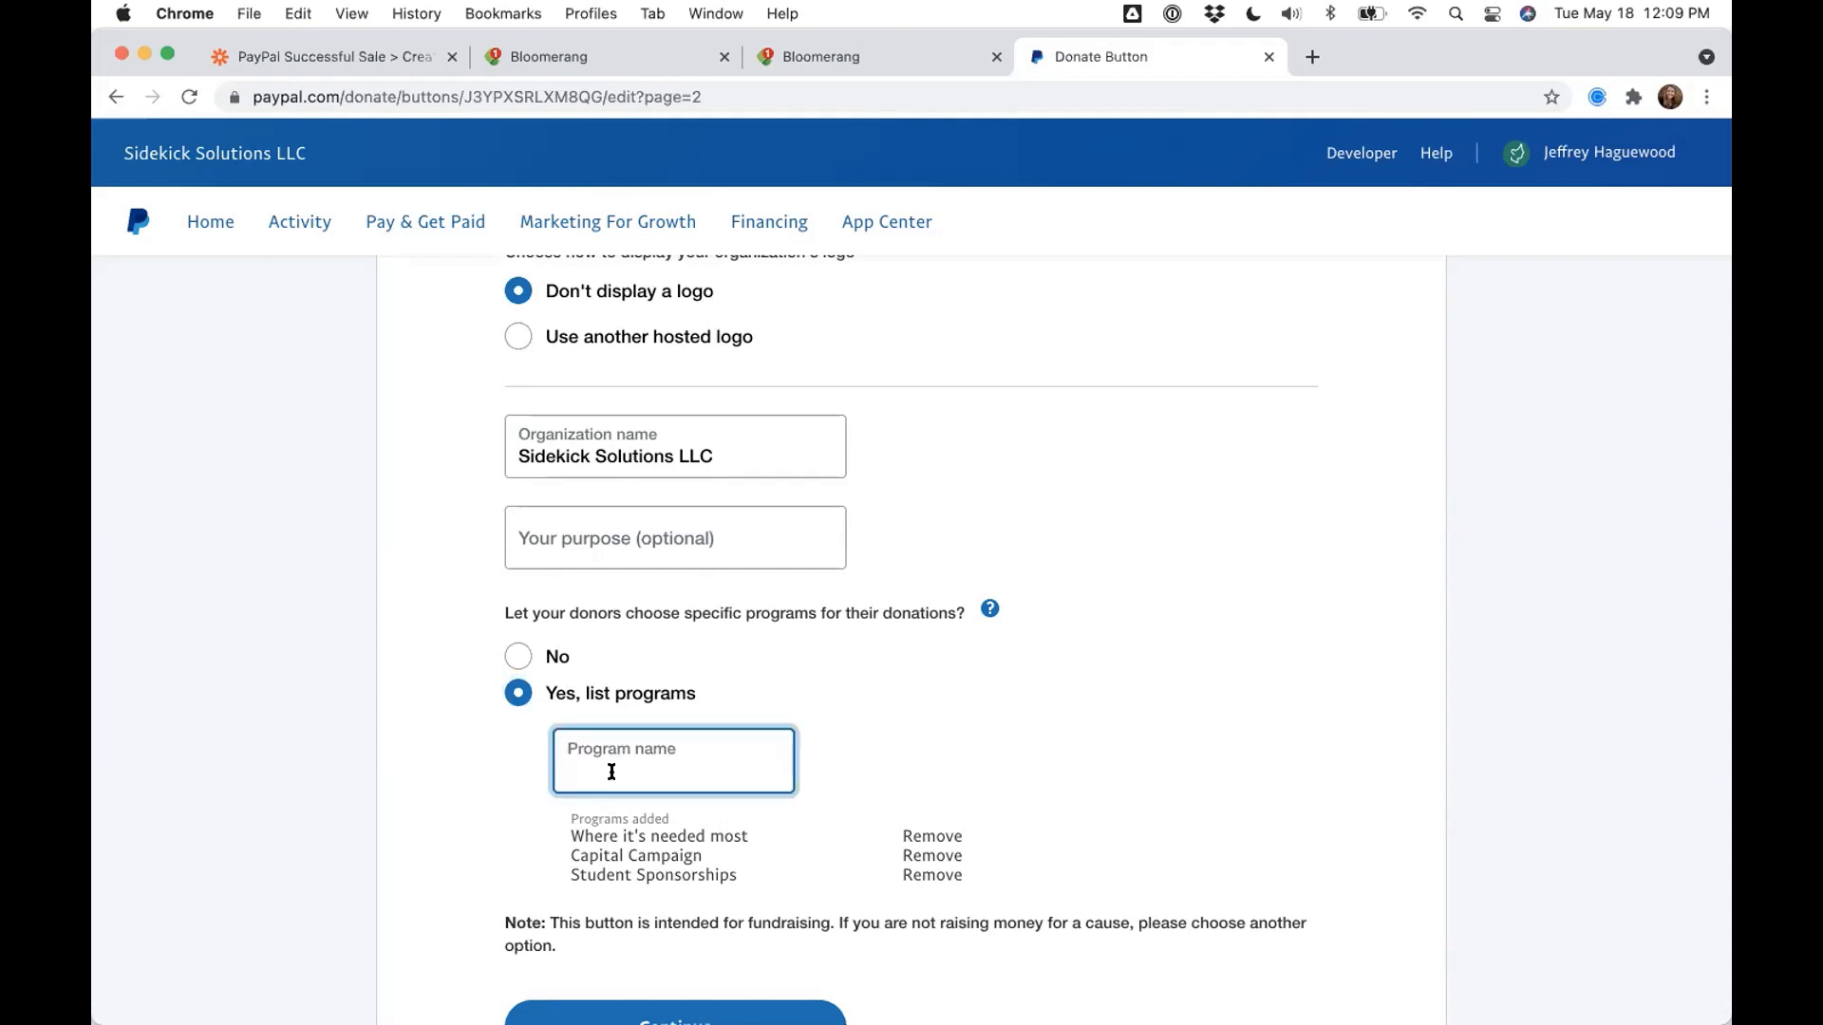
{"action": "type", "text": "Thanksgiving Donation"}
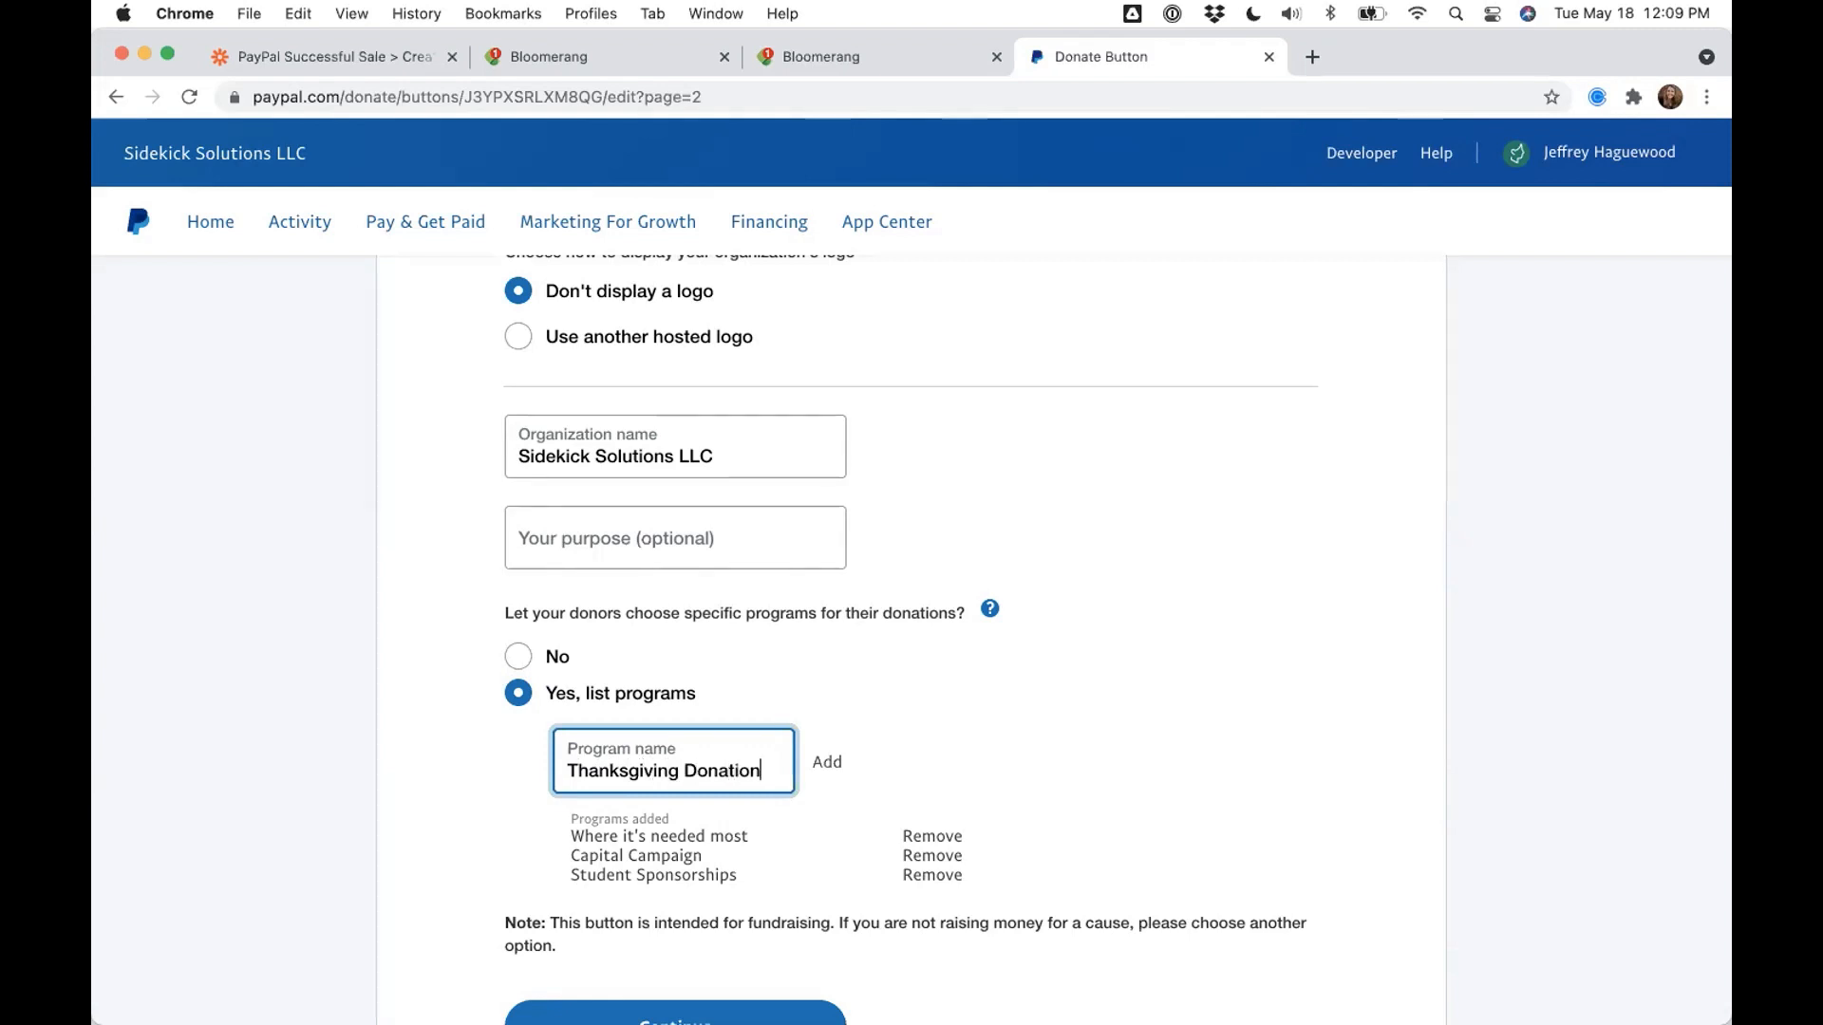
{"action": "key", "text": "super+a"}
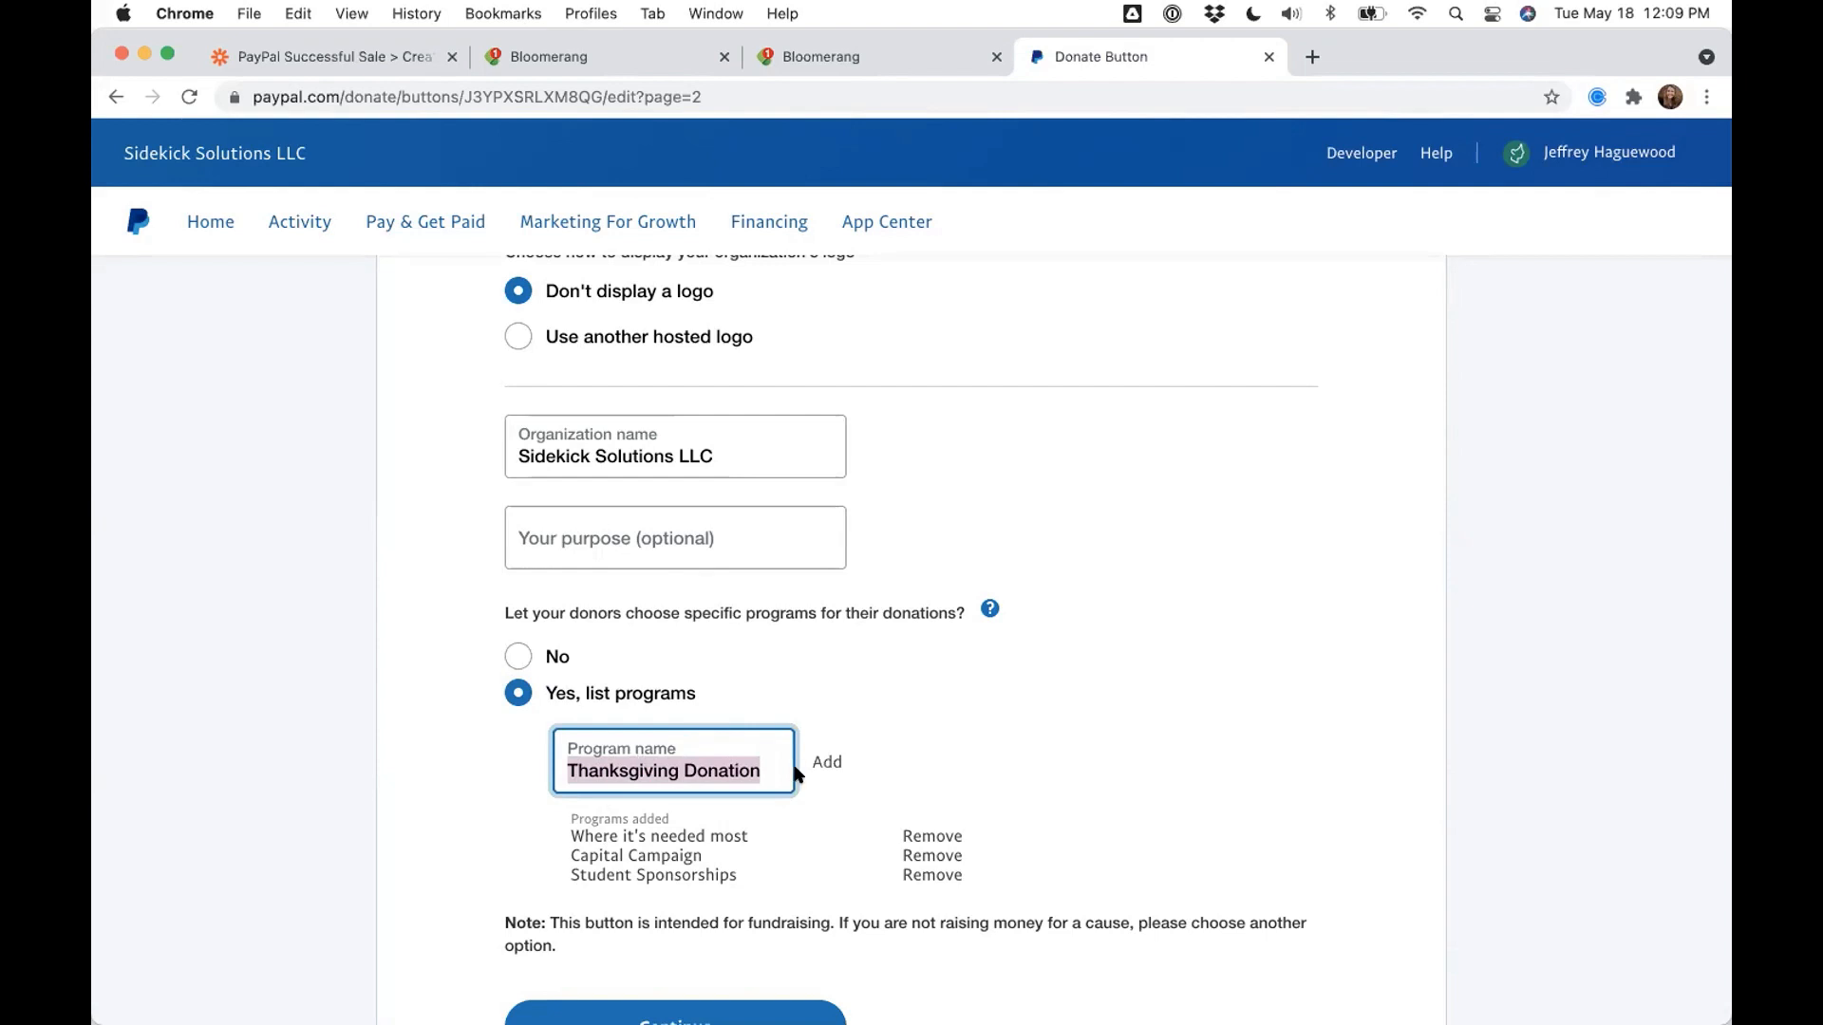
{"action": "key", "text": "BackSpace"}
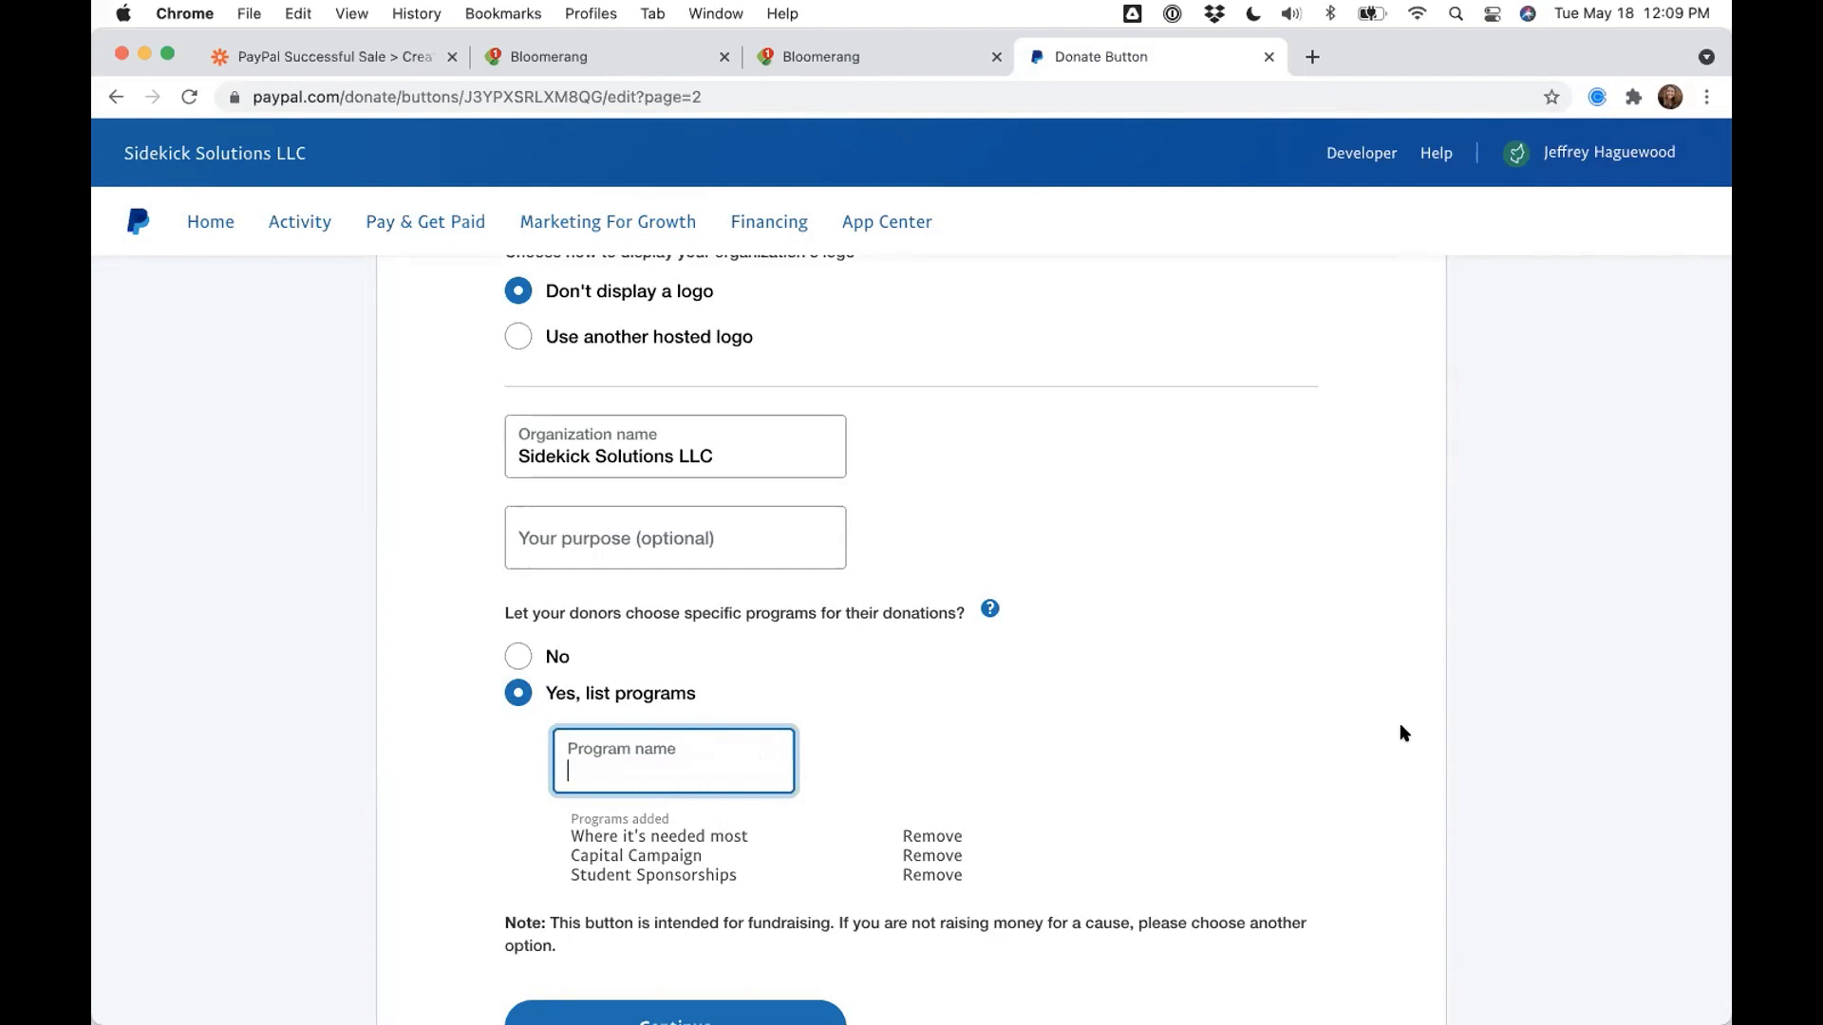
- Remove Student Sponsorships from the Programs added list
{"action": "scroll", "coordinate": [1134, 717], "scroll_direction": "up", "scroll_amount": 3}
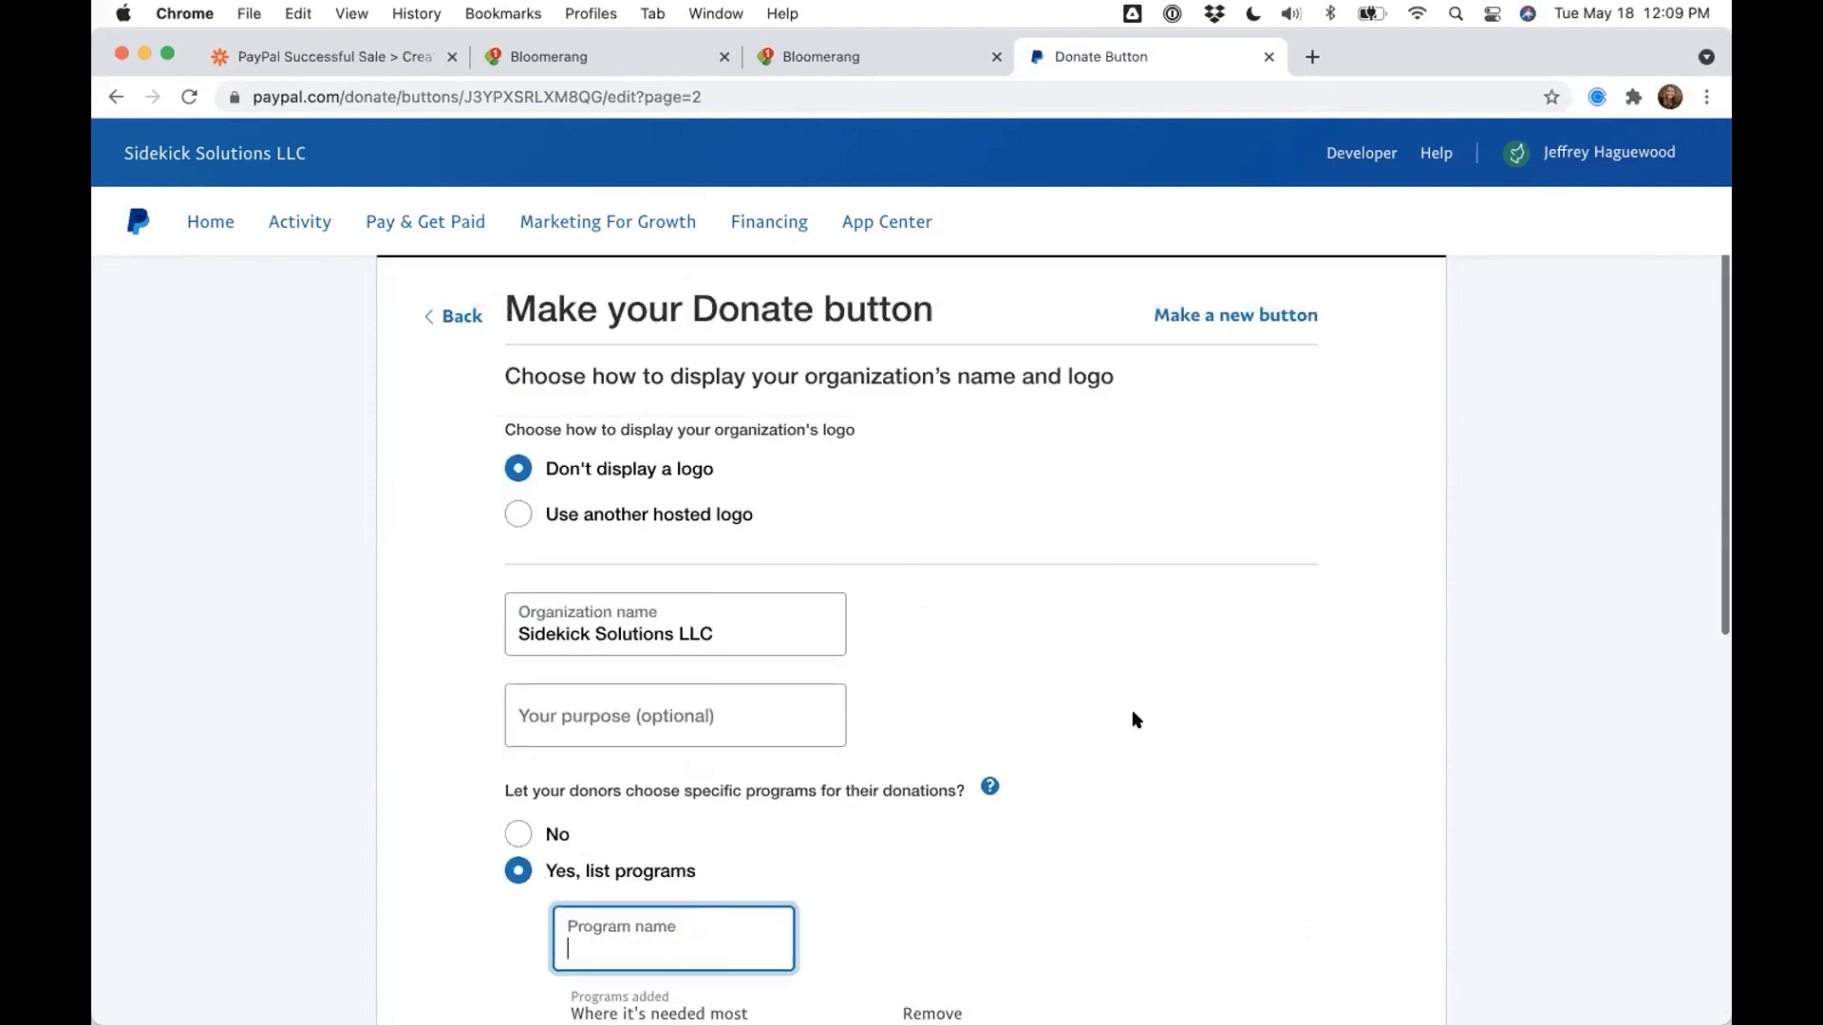
{"action": "scroll", "coordinate": [864, 516], "scroll_direction": "up", "scroll_amount": 2}
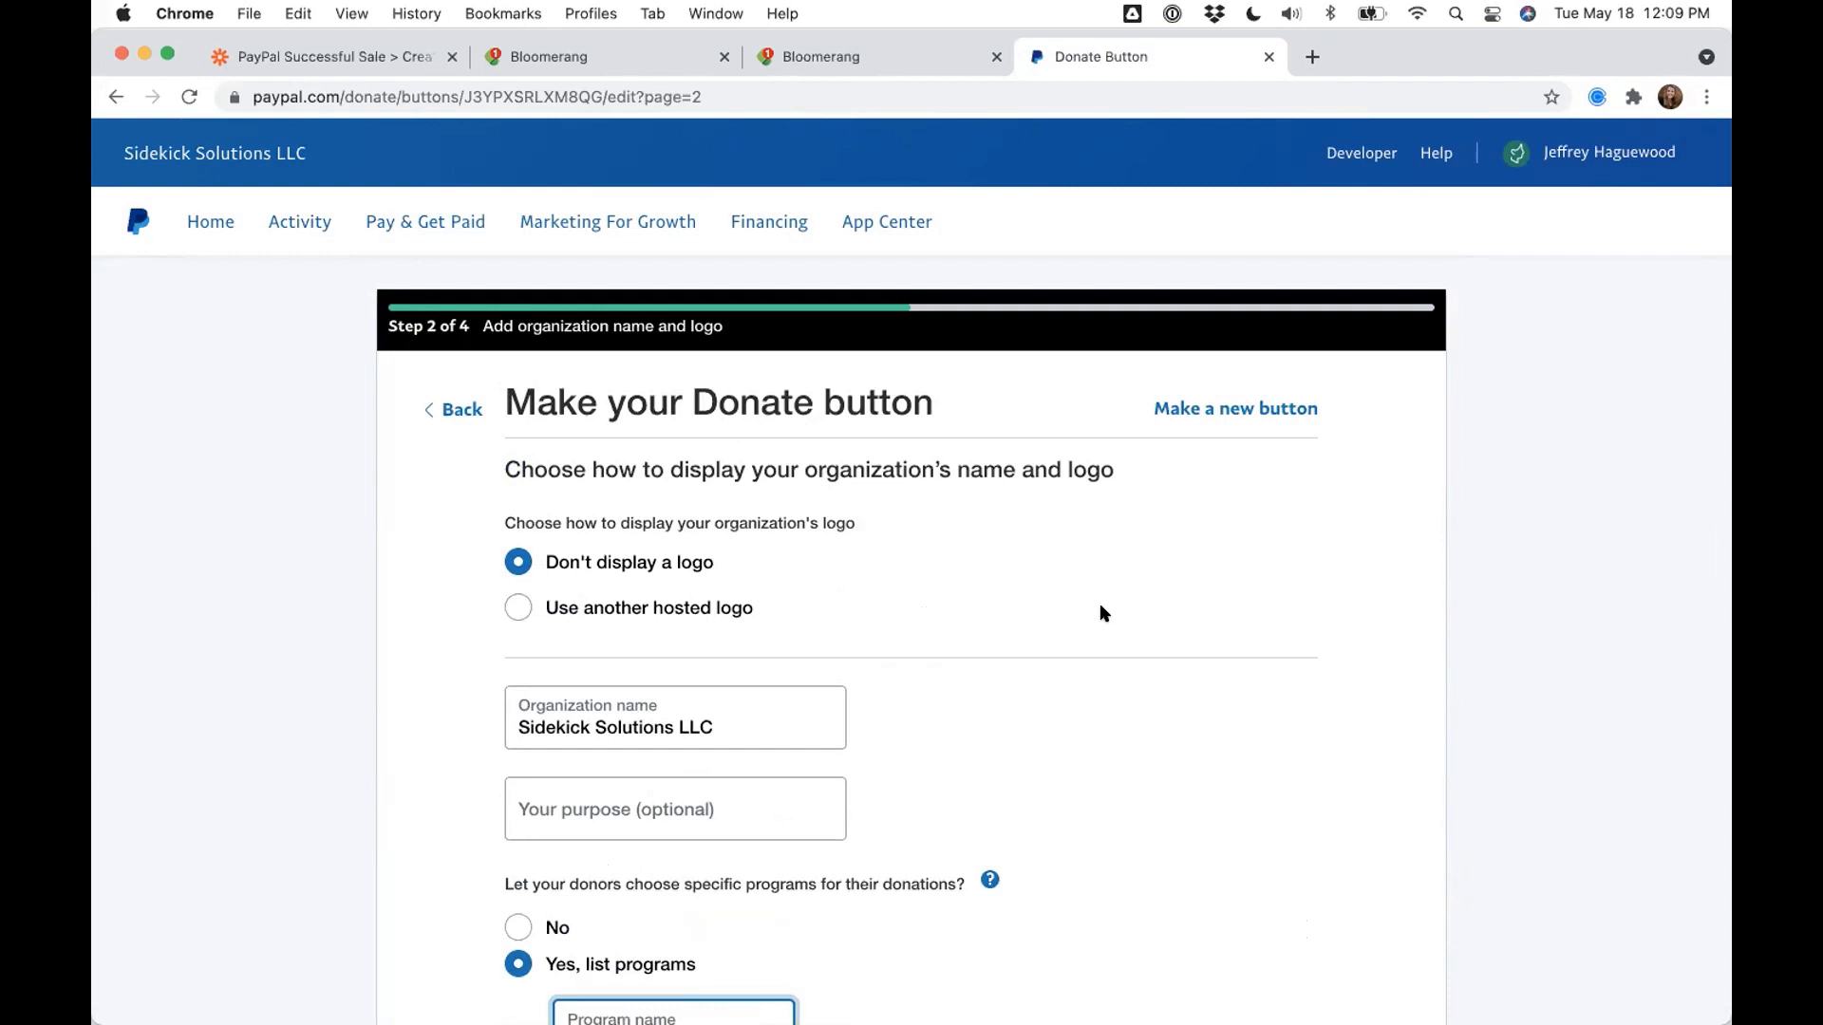
{"action": "scroll", "coordinate": [594, 708], "scroll_direction": "down", "scroll_amount": 5}
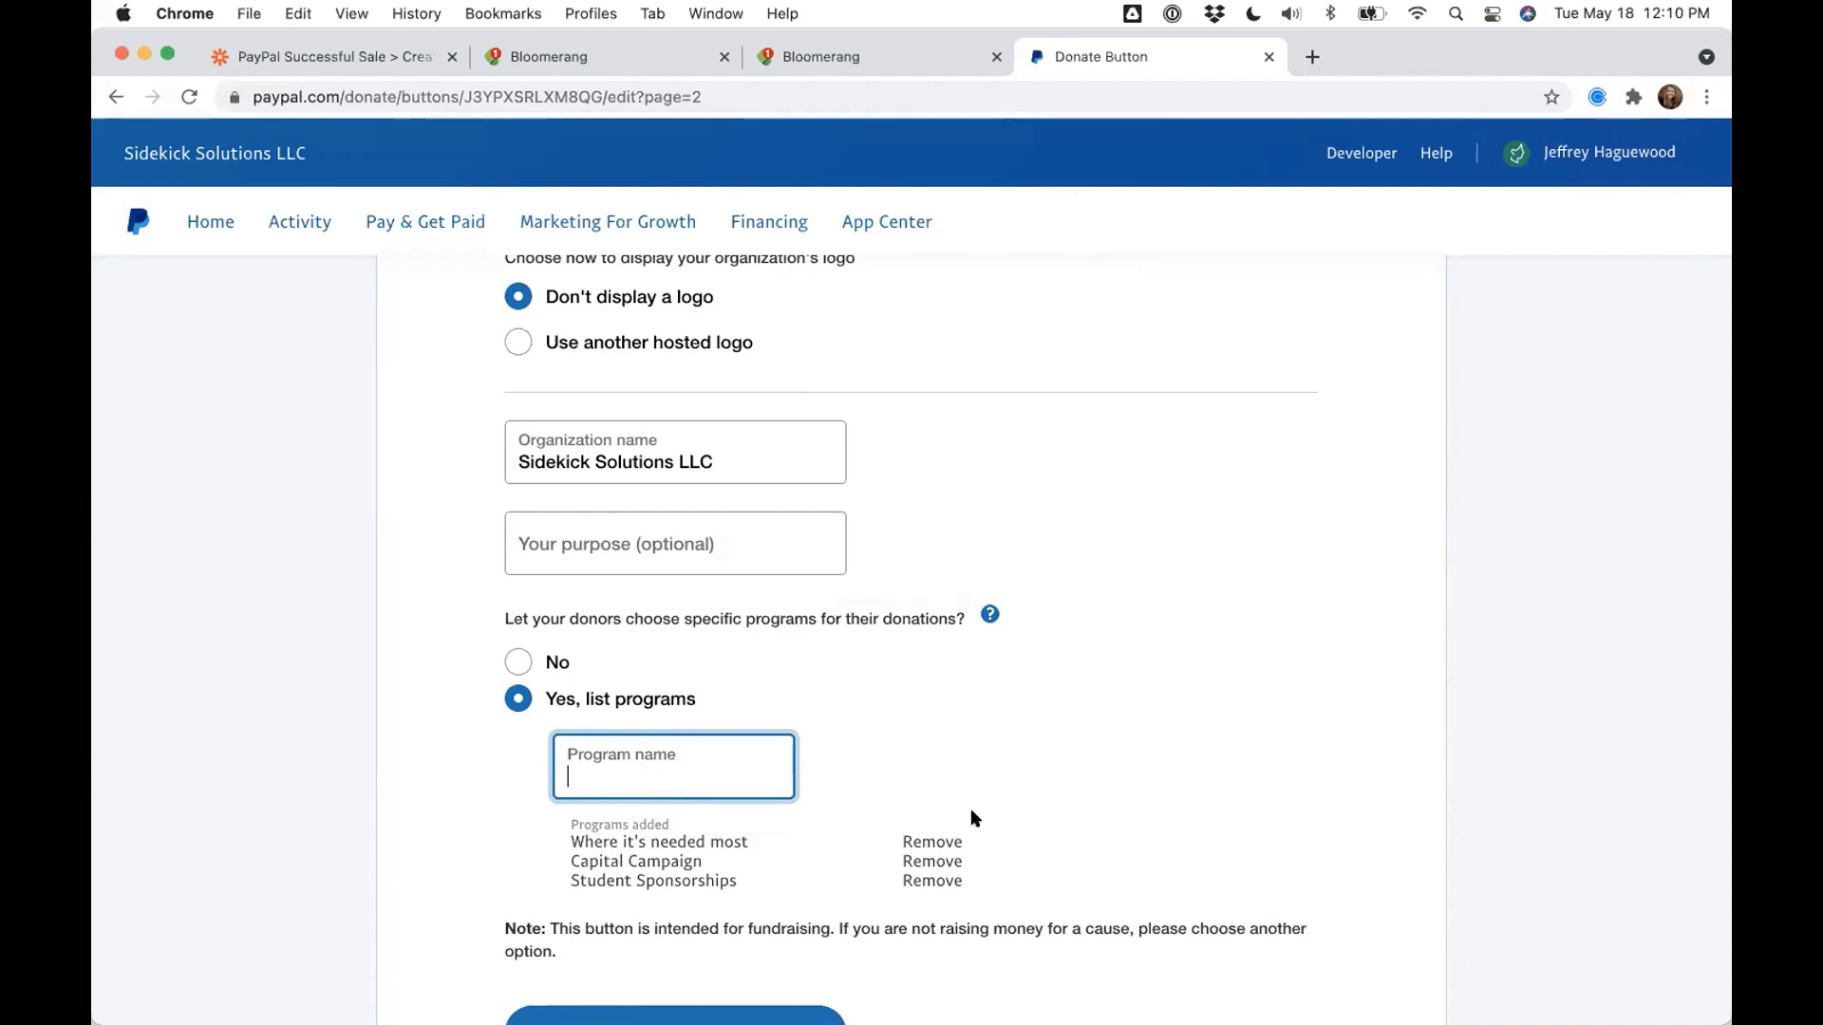
{"action": "left_click", "coordinate": [927, 863]}
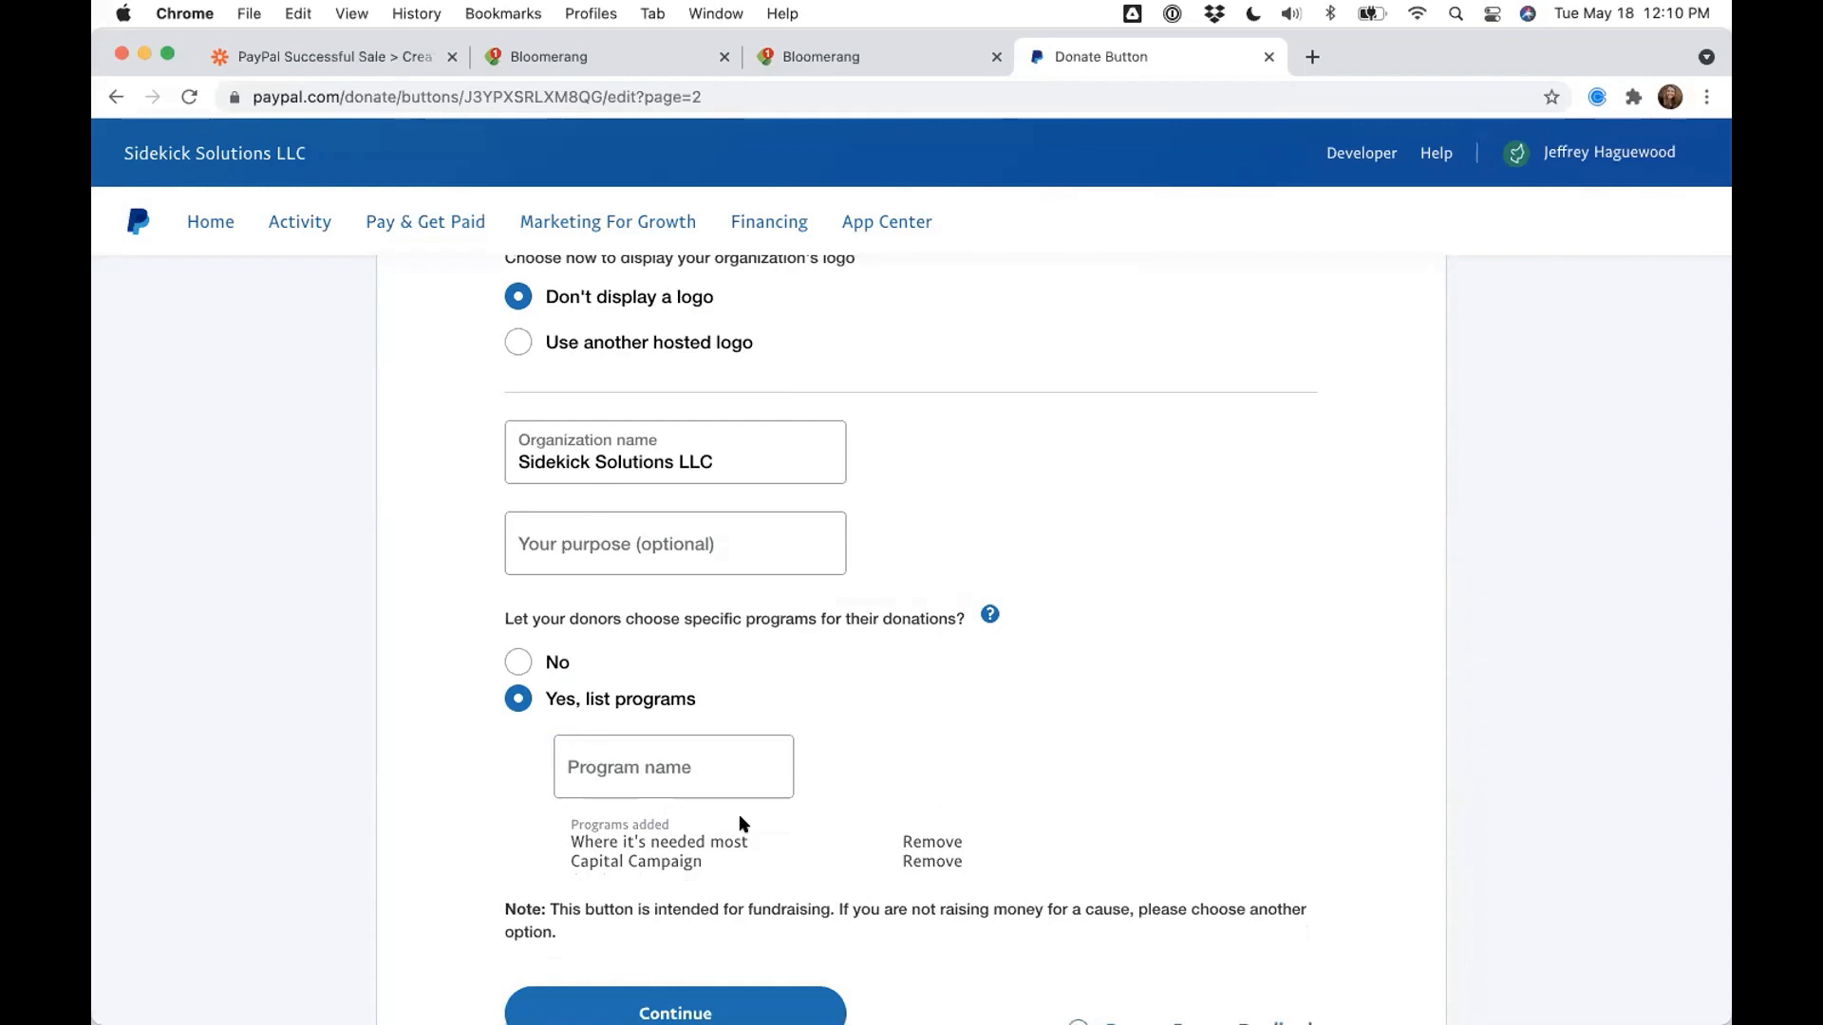
- Advance the slides past Configure PayPal button to Dynamic coding, then return to the browser
{"action": "key", "text": "ctrl+Right"}
{"action": "key", "text": "Right"}
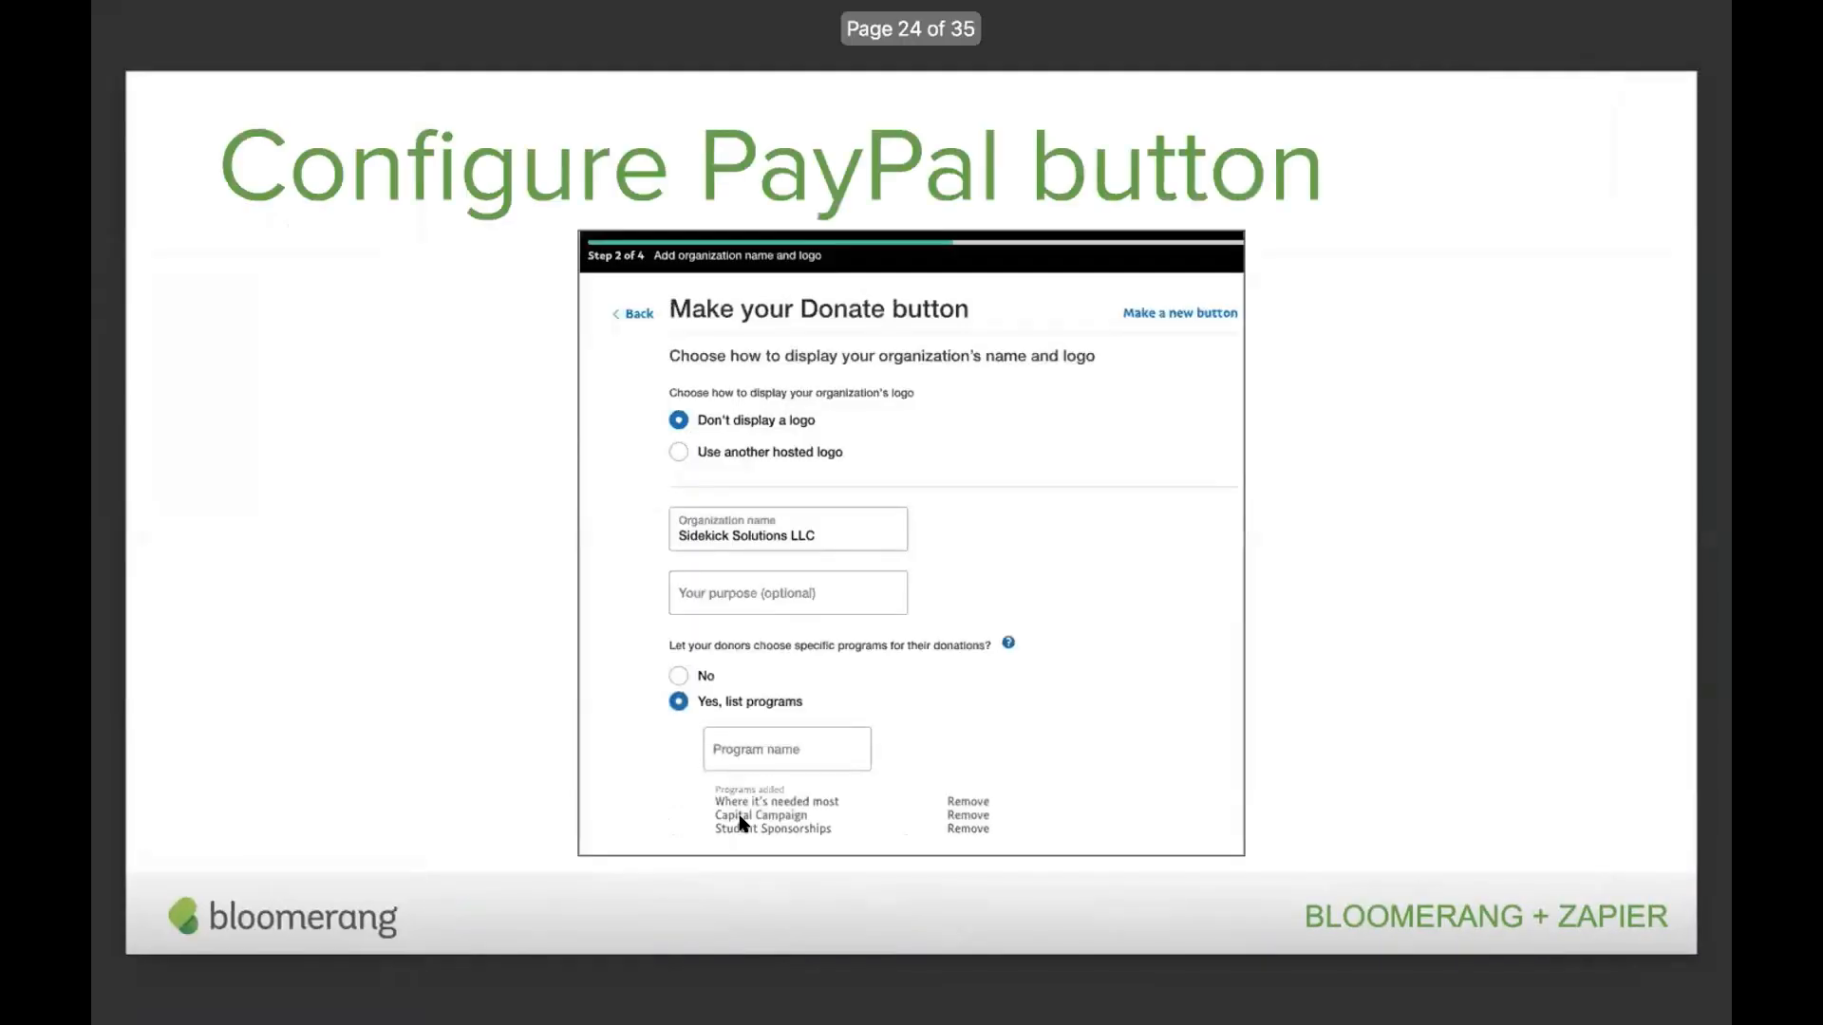
{"action": "key", "text": "Right"}
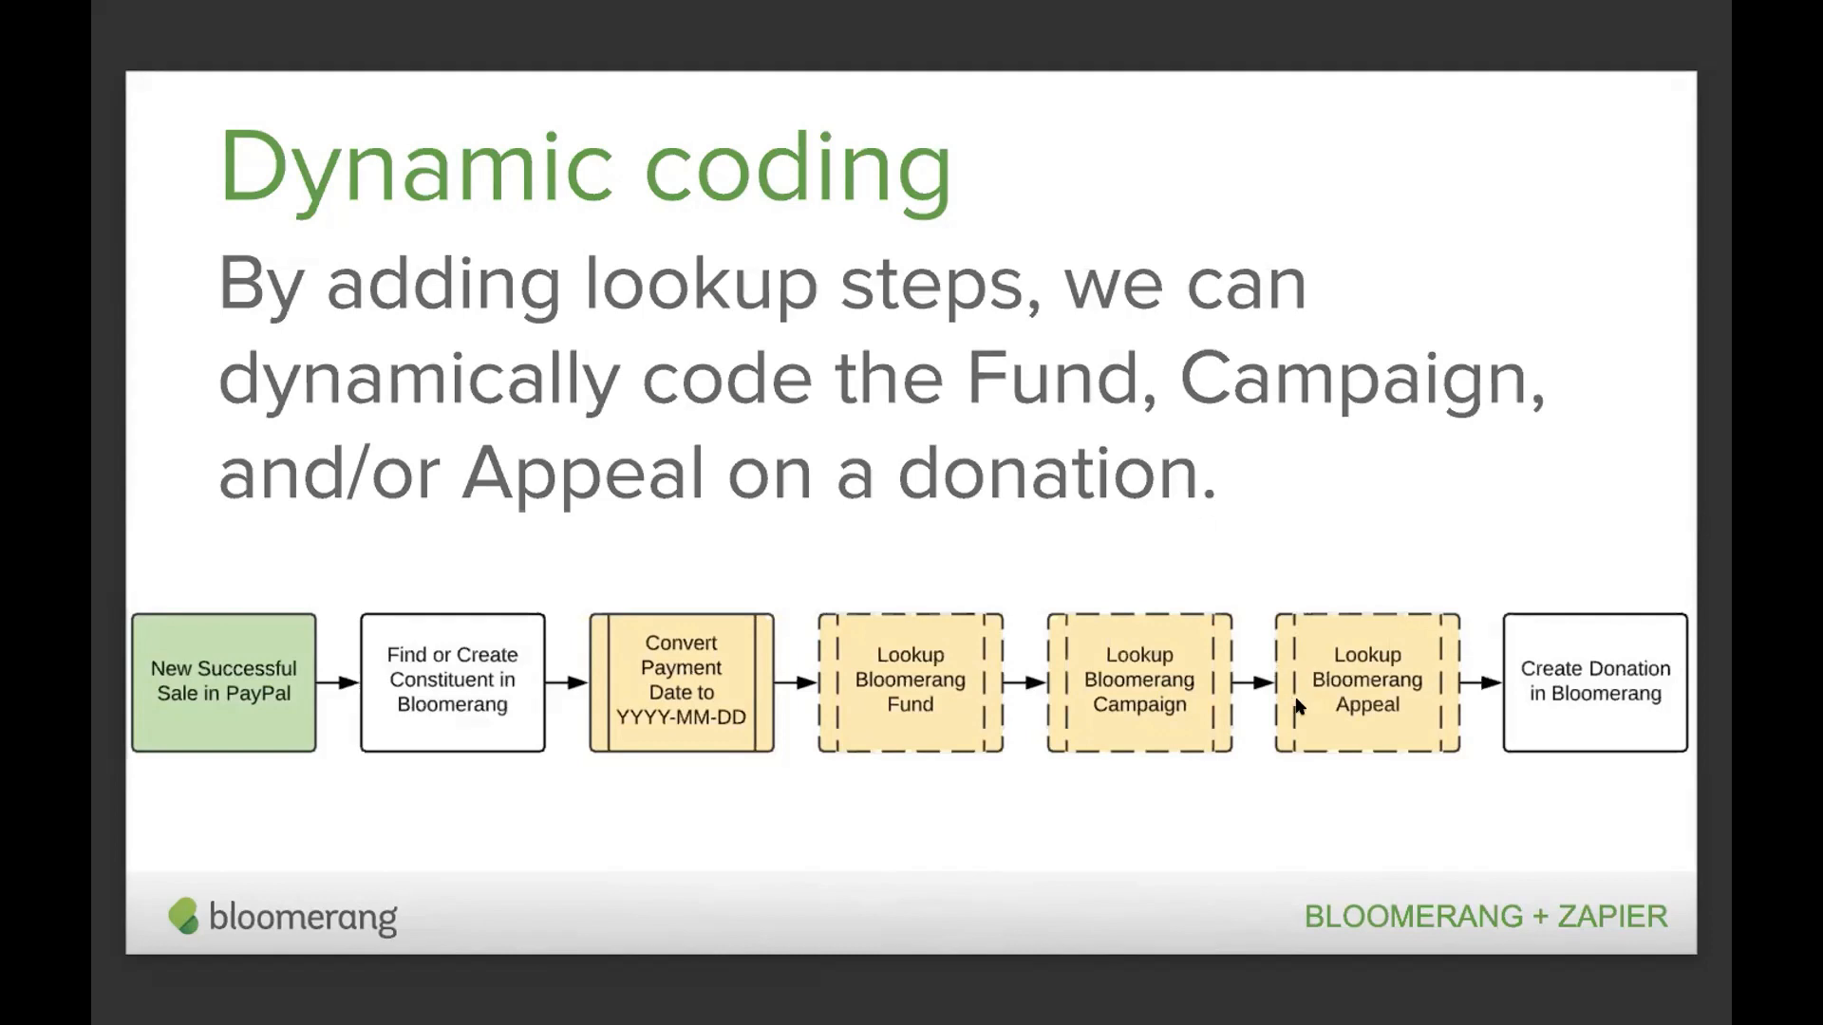
{"action": "key", "text": "ctrl+Left"}
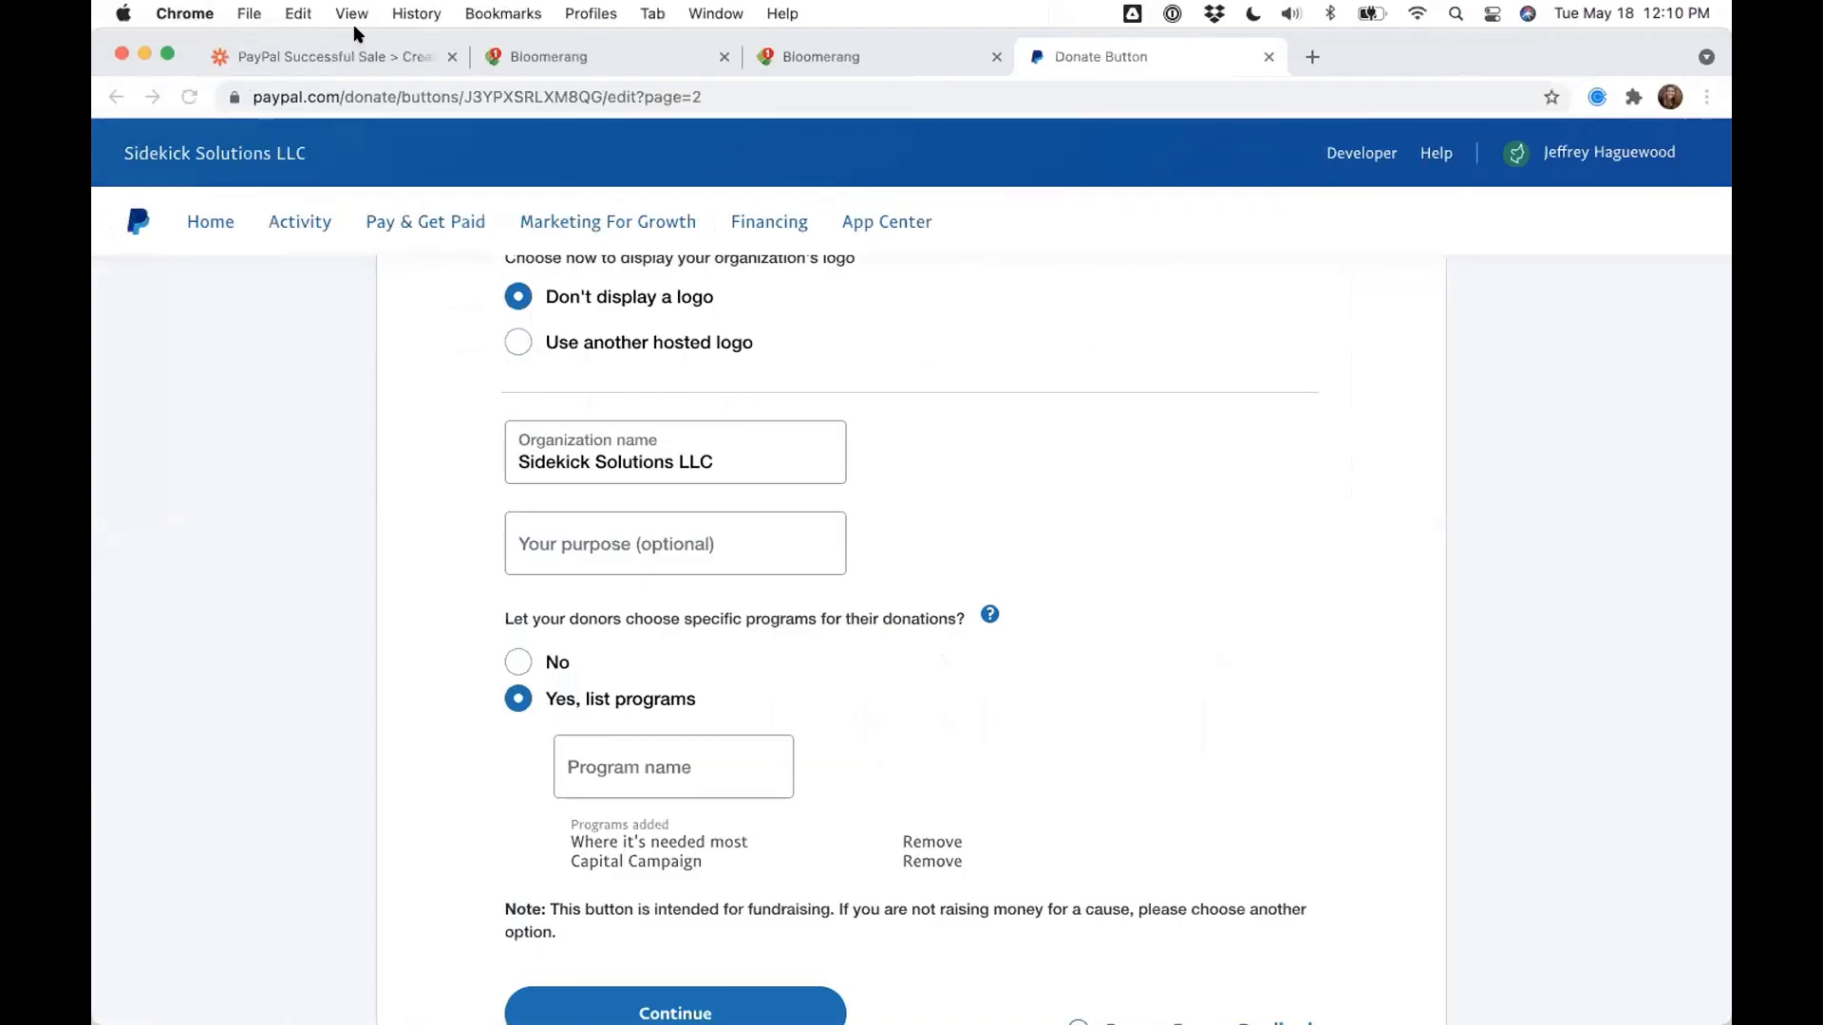
- Delete the 'Only continue if...' filter step from the zap and confirm the deletion
{"action": "key", "text": "super+1"}
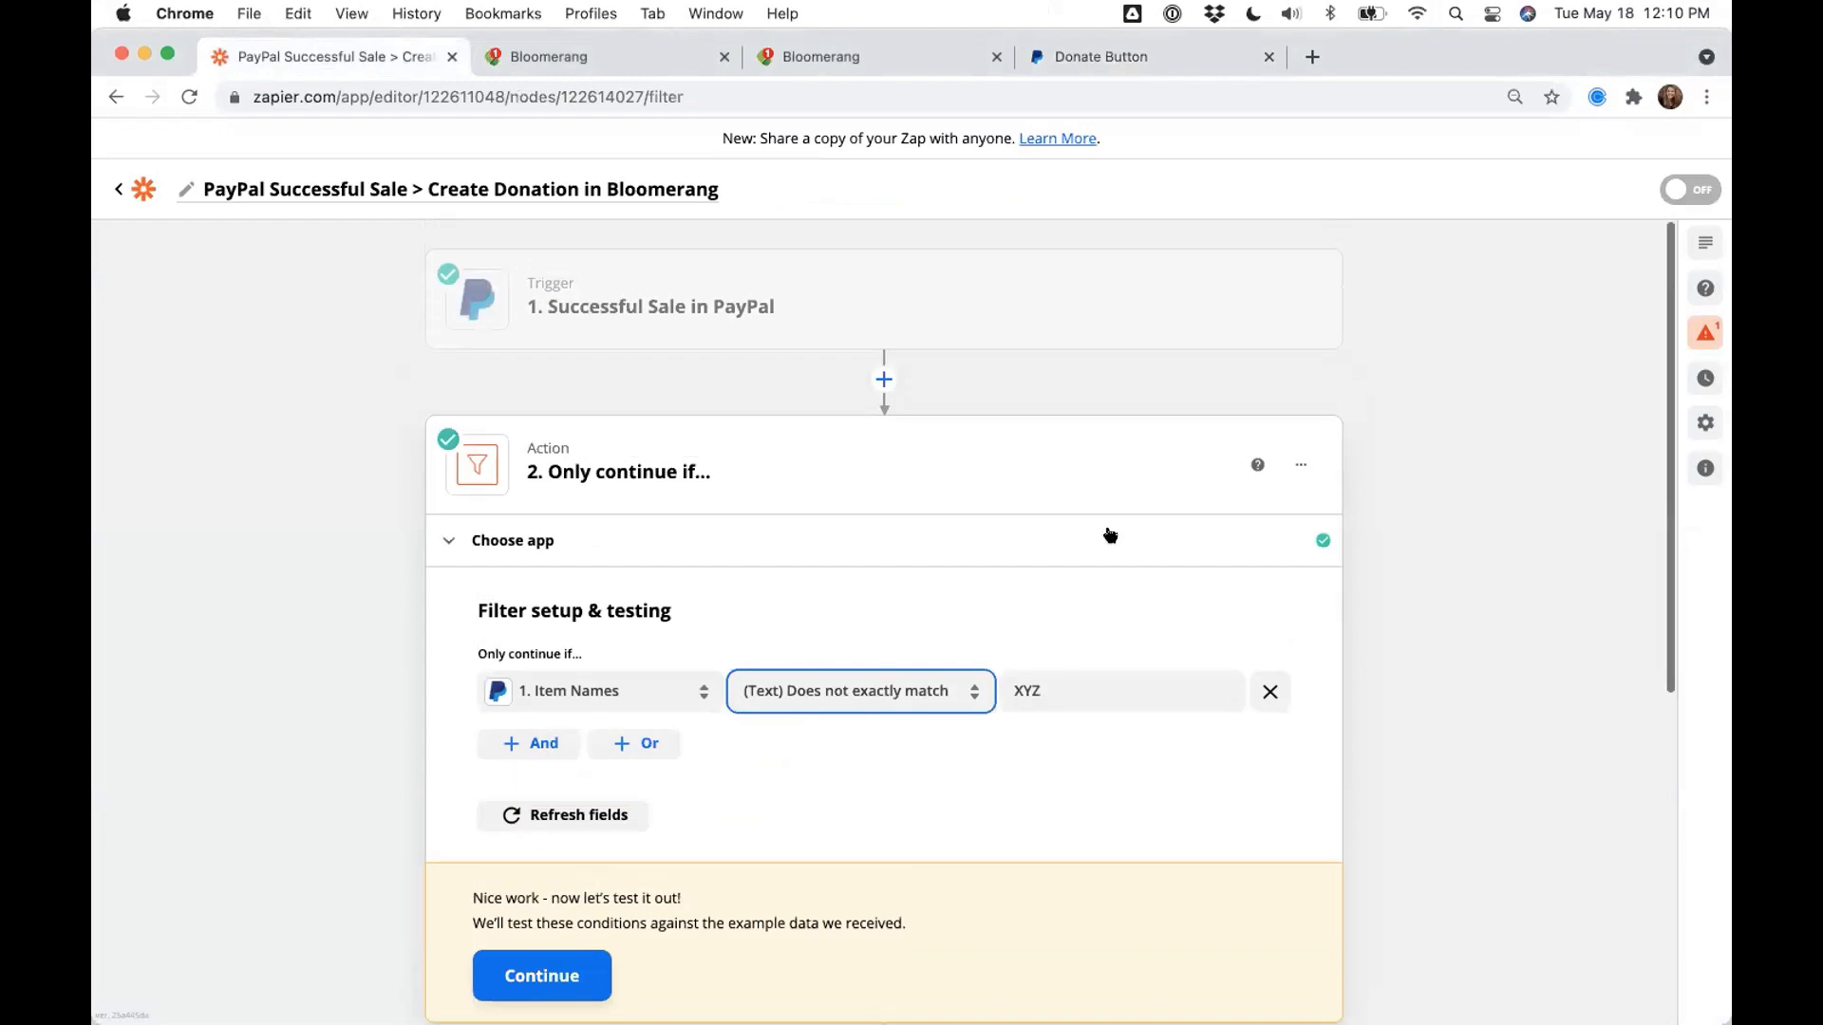
{"action": "left_click", "coordinate": [1300, 464]}
{"action": "left_click", "coordinate": [1182, 550]}
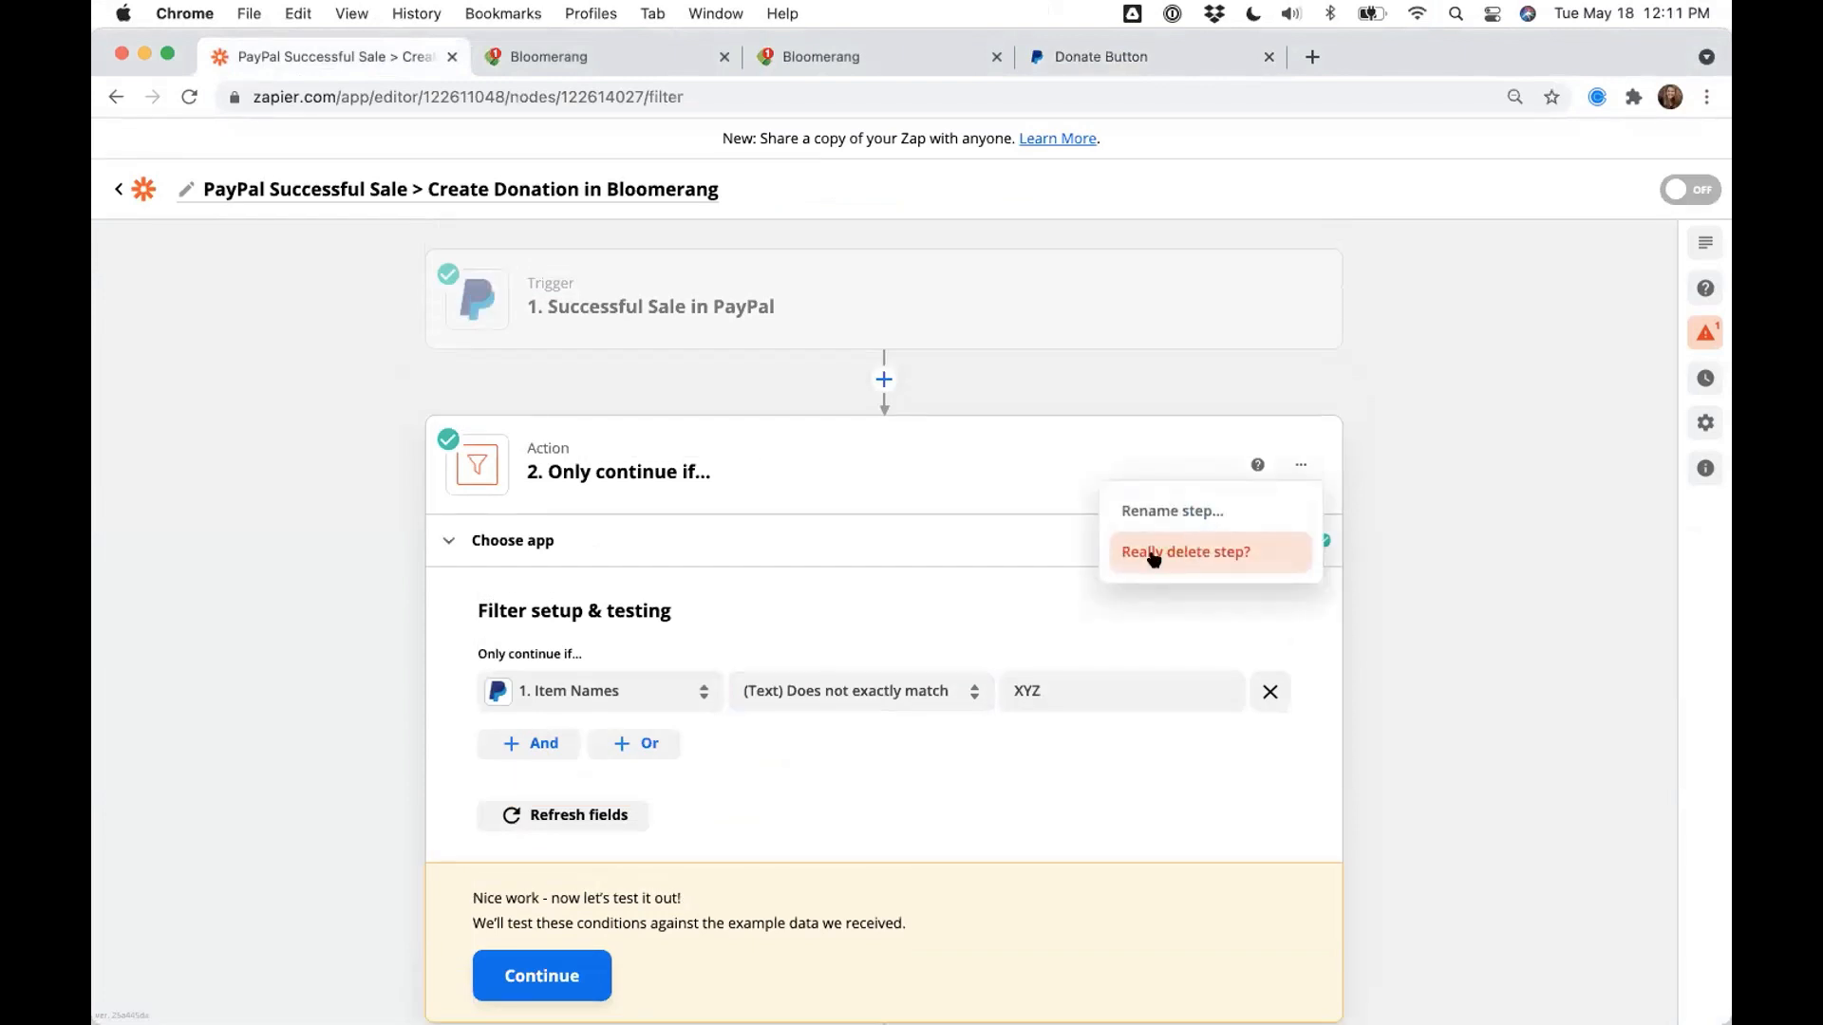
{"action": "left_click", "coordinate": [1156, 554]}
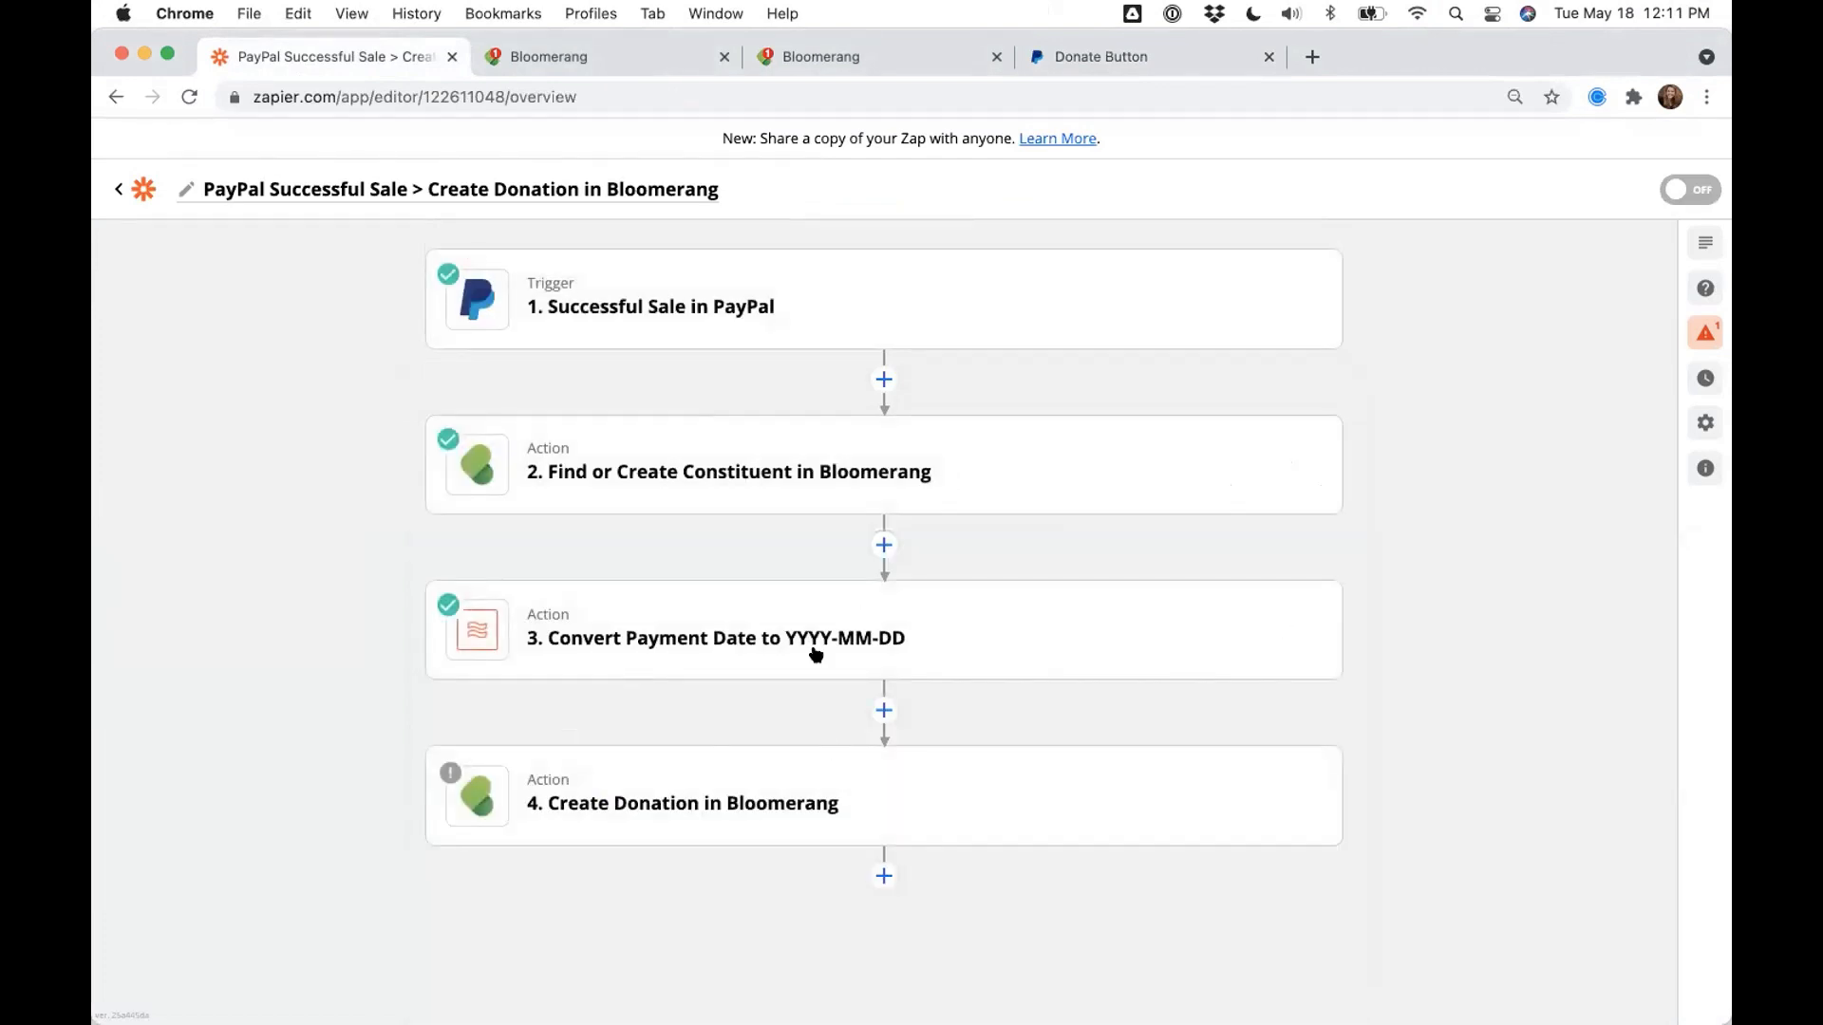
- Insert a Formatter by Zapier Utilities step before Create Donation, using the Lookup Table transform
{"action": "left_click", "coordinate": [876, 710]}
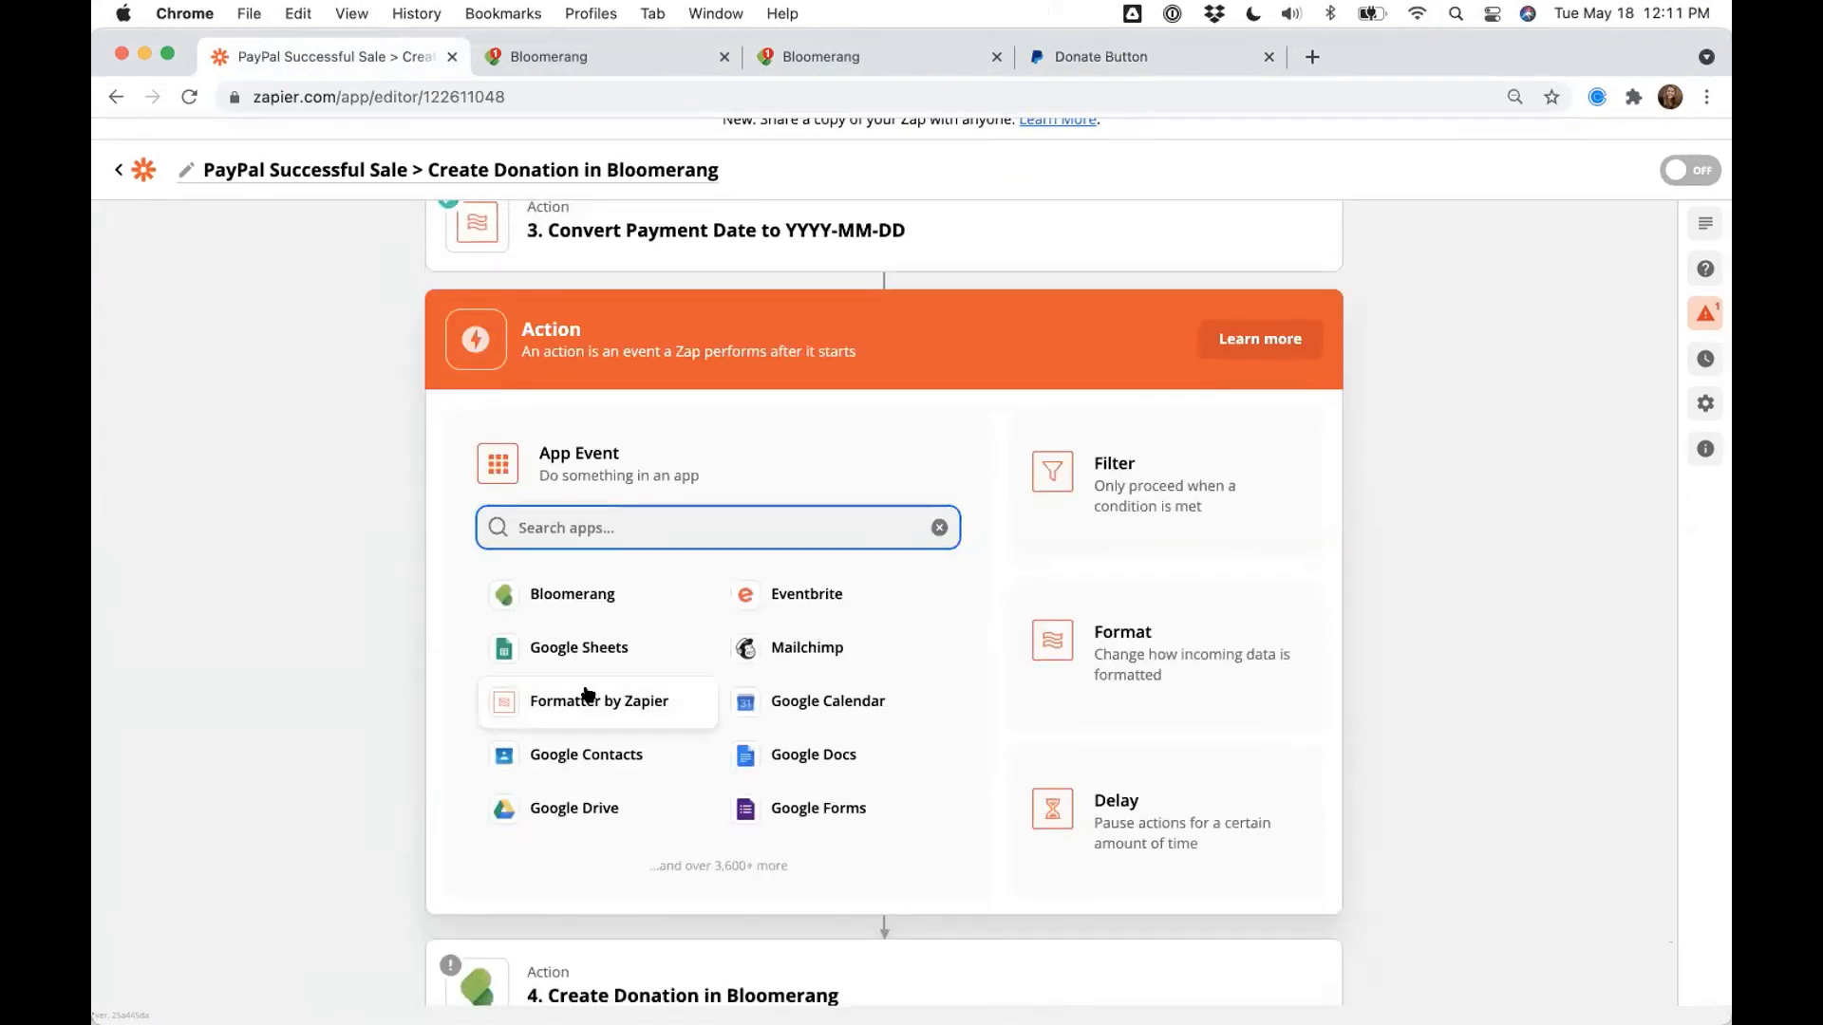
{"action": "left_click", "coordinate": [585, 698]}
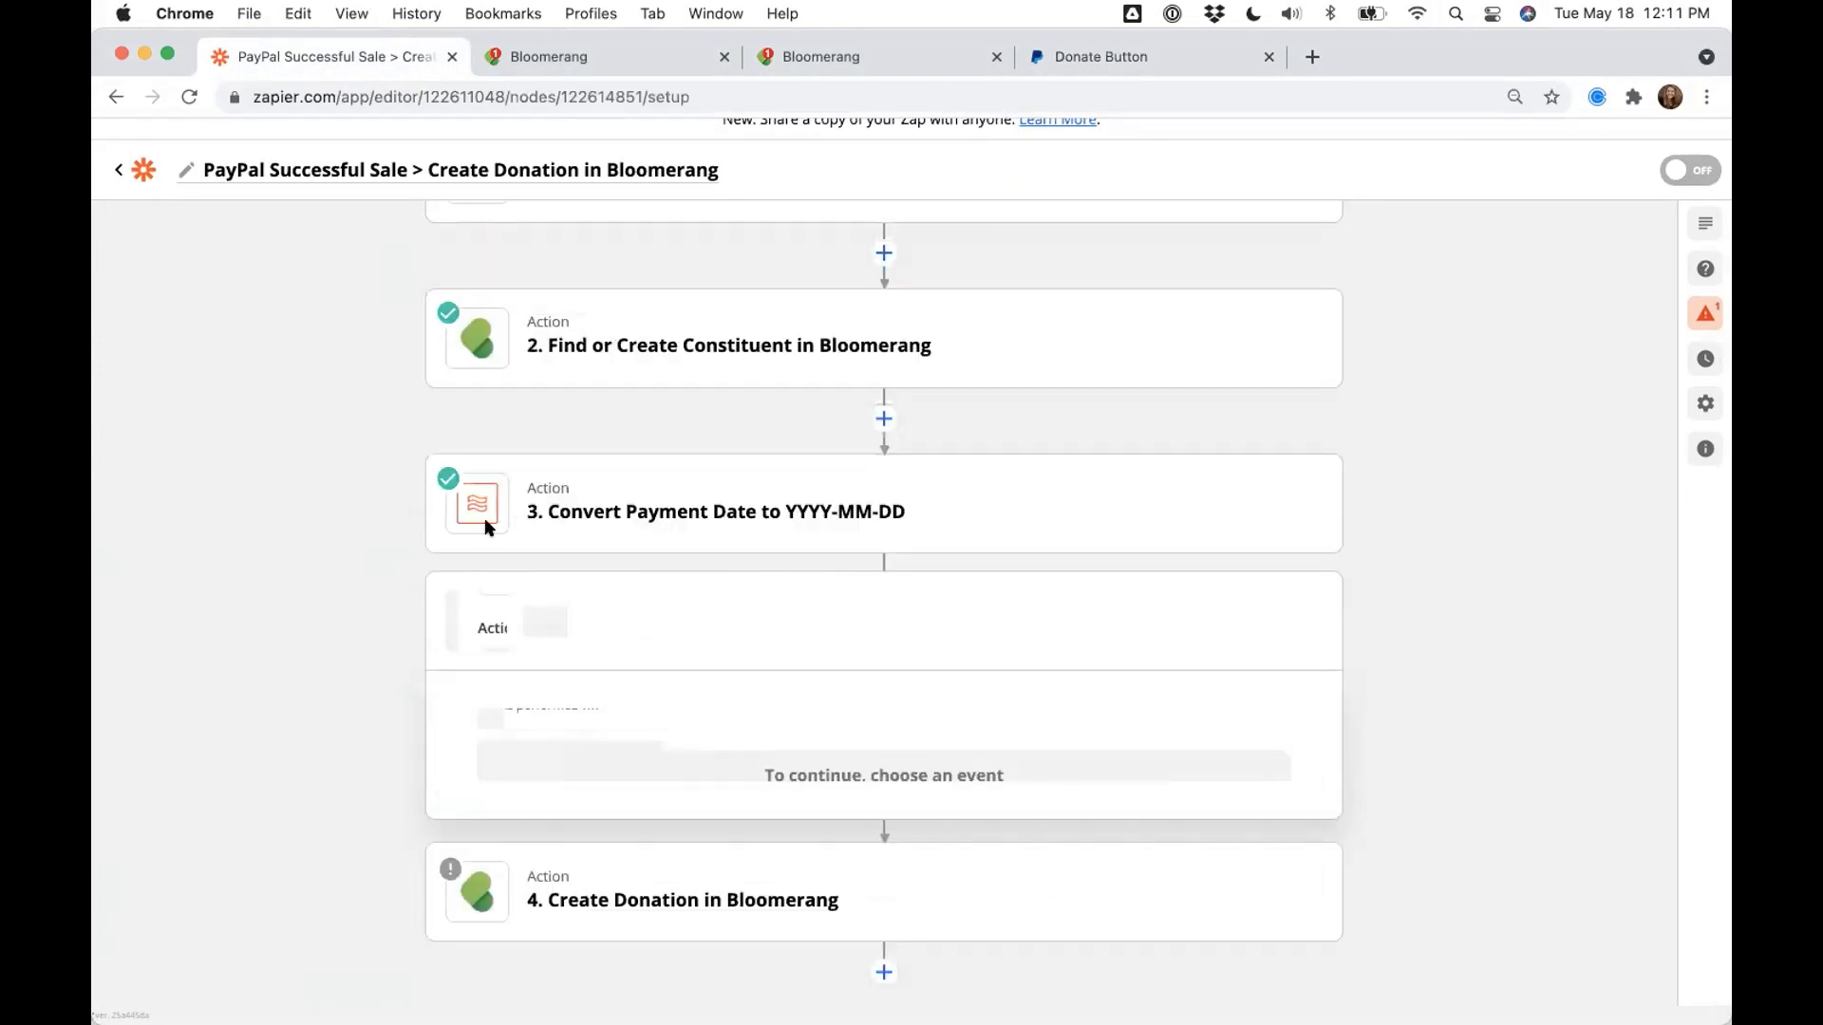
{"action": "left_click", "coordinate": [610, 666]}
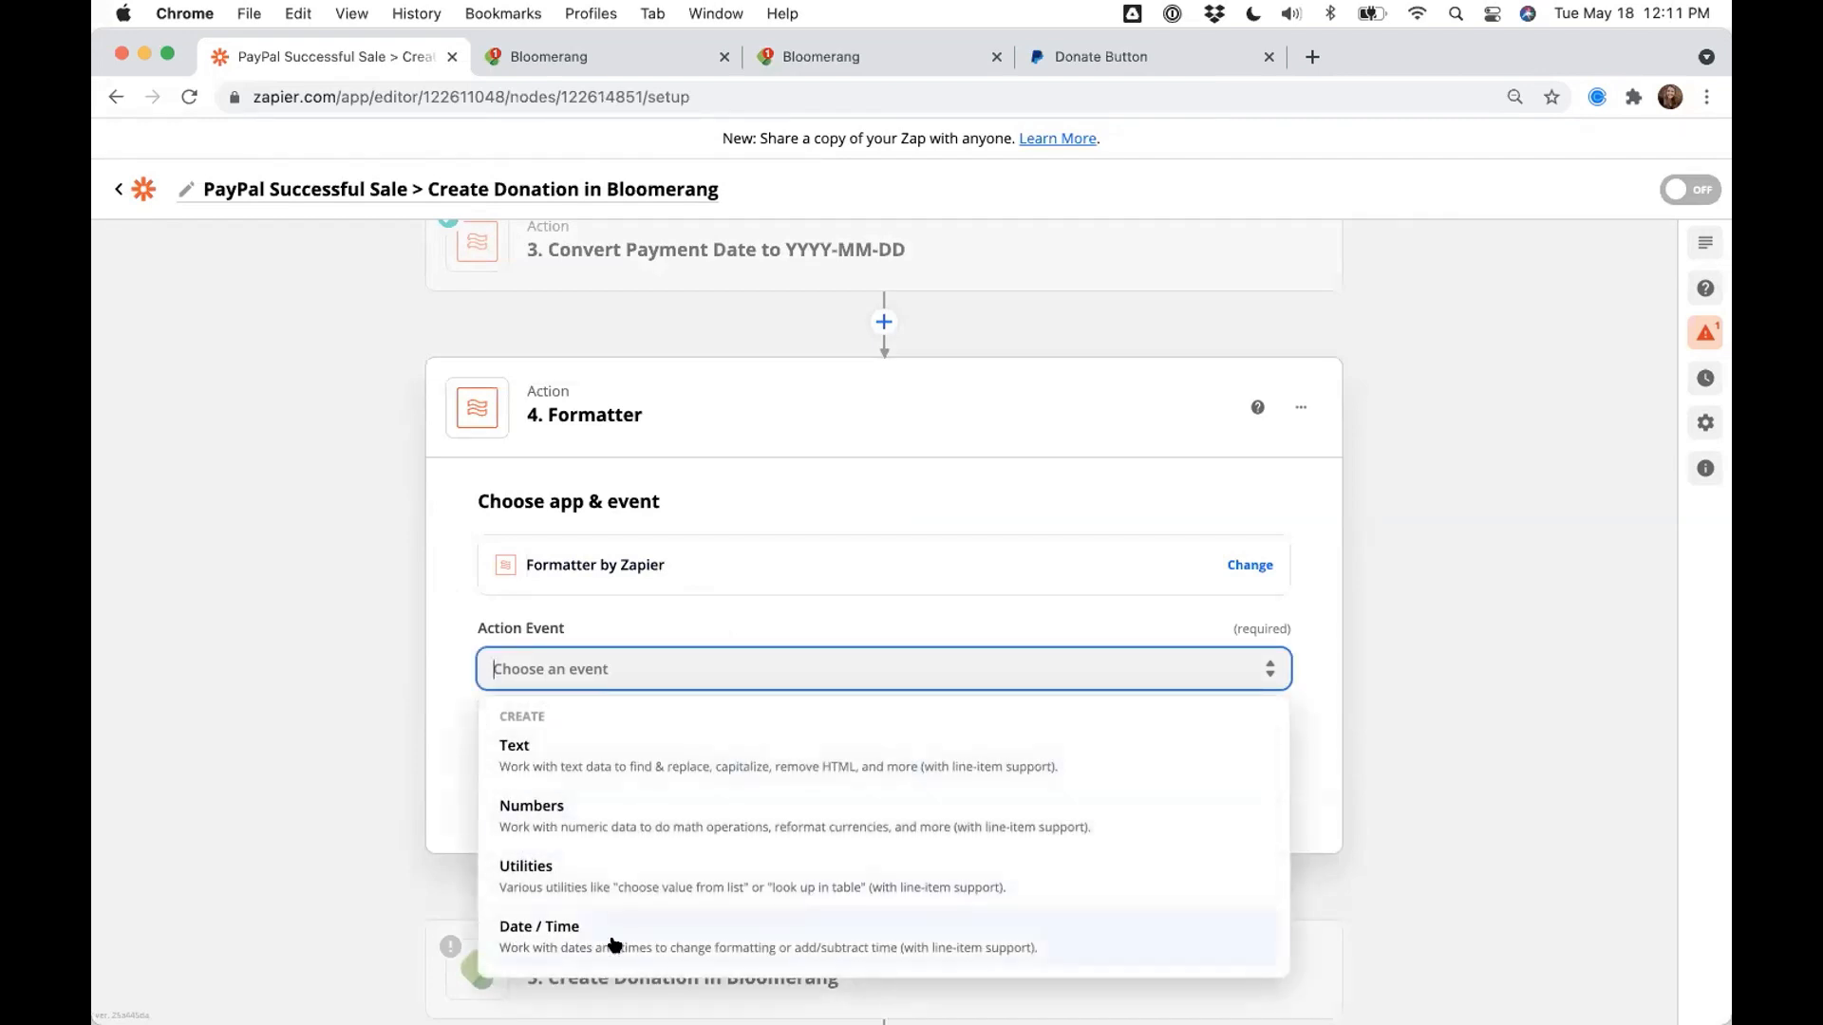
{"action": "left_click", "coordinate": [534, 884]}
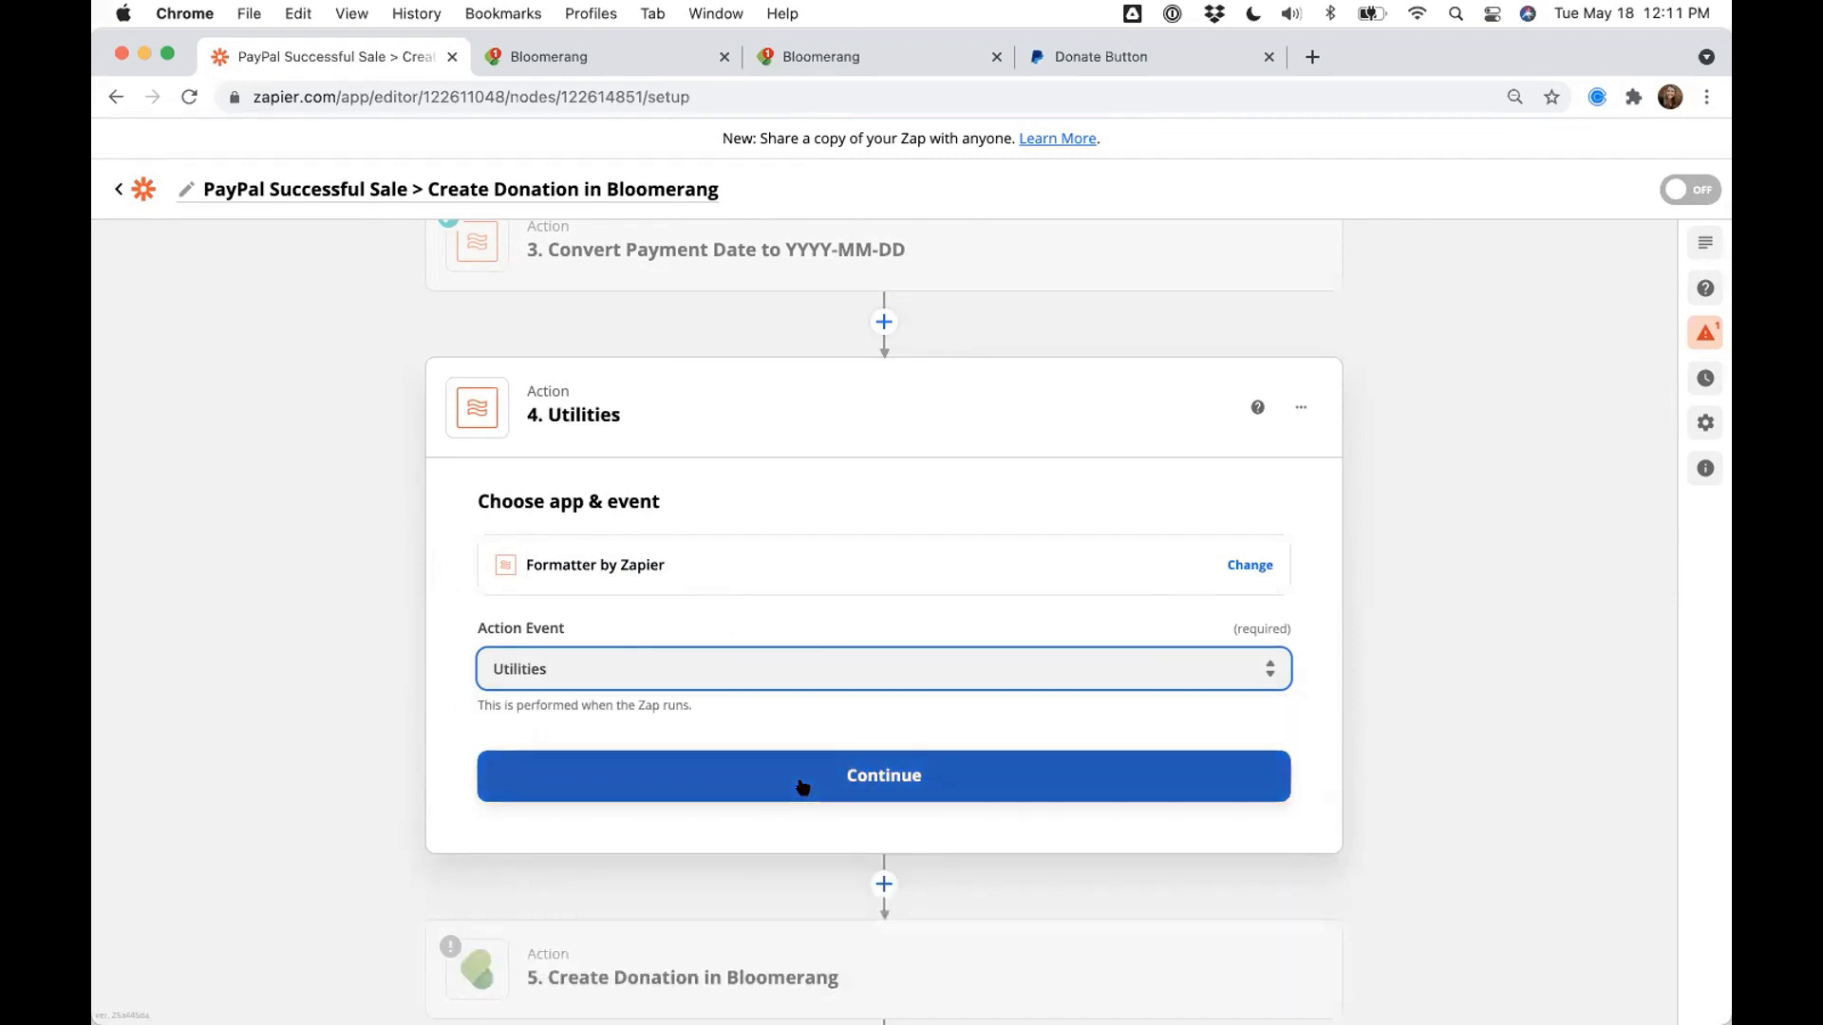
{"action": "left_click", "coordinate": [802, 786]}
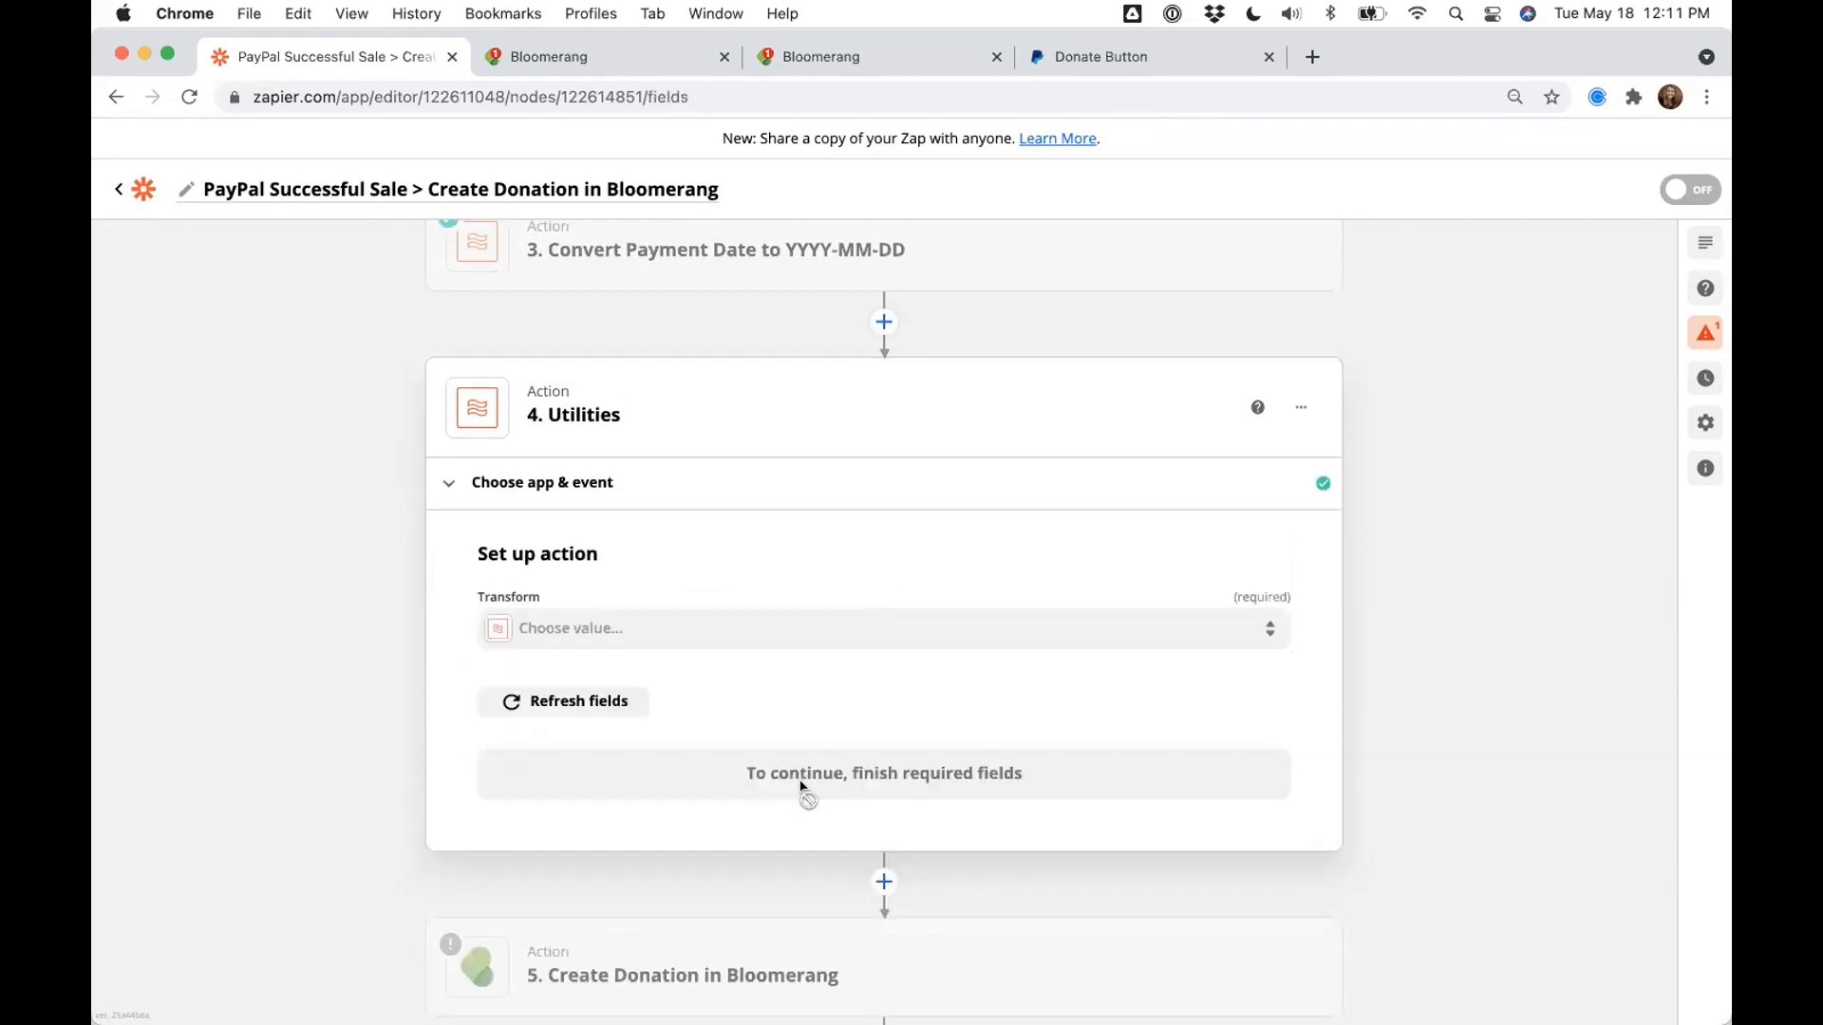
{"action": "left_click", "coordinate": [632, 628]}
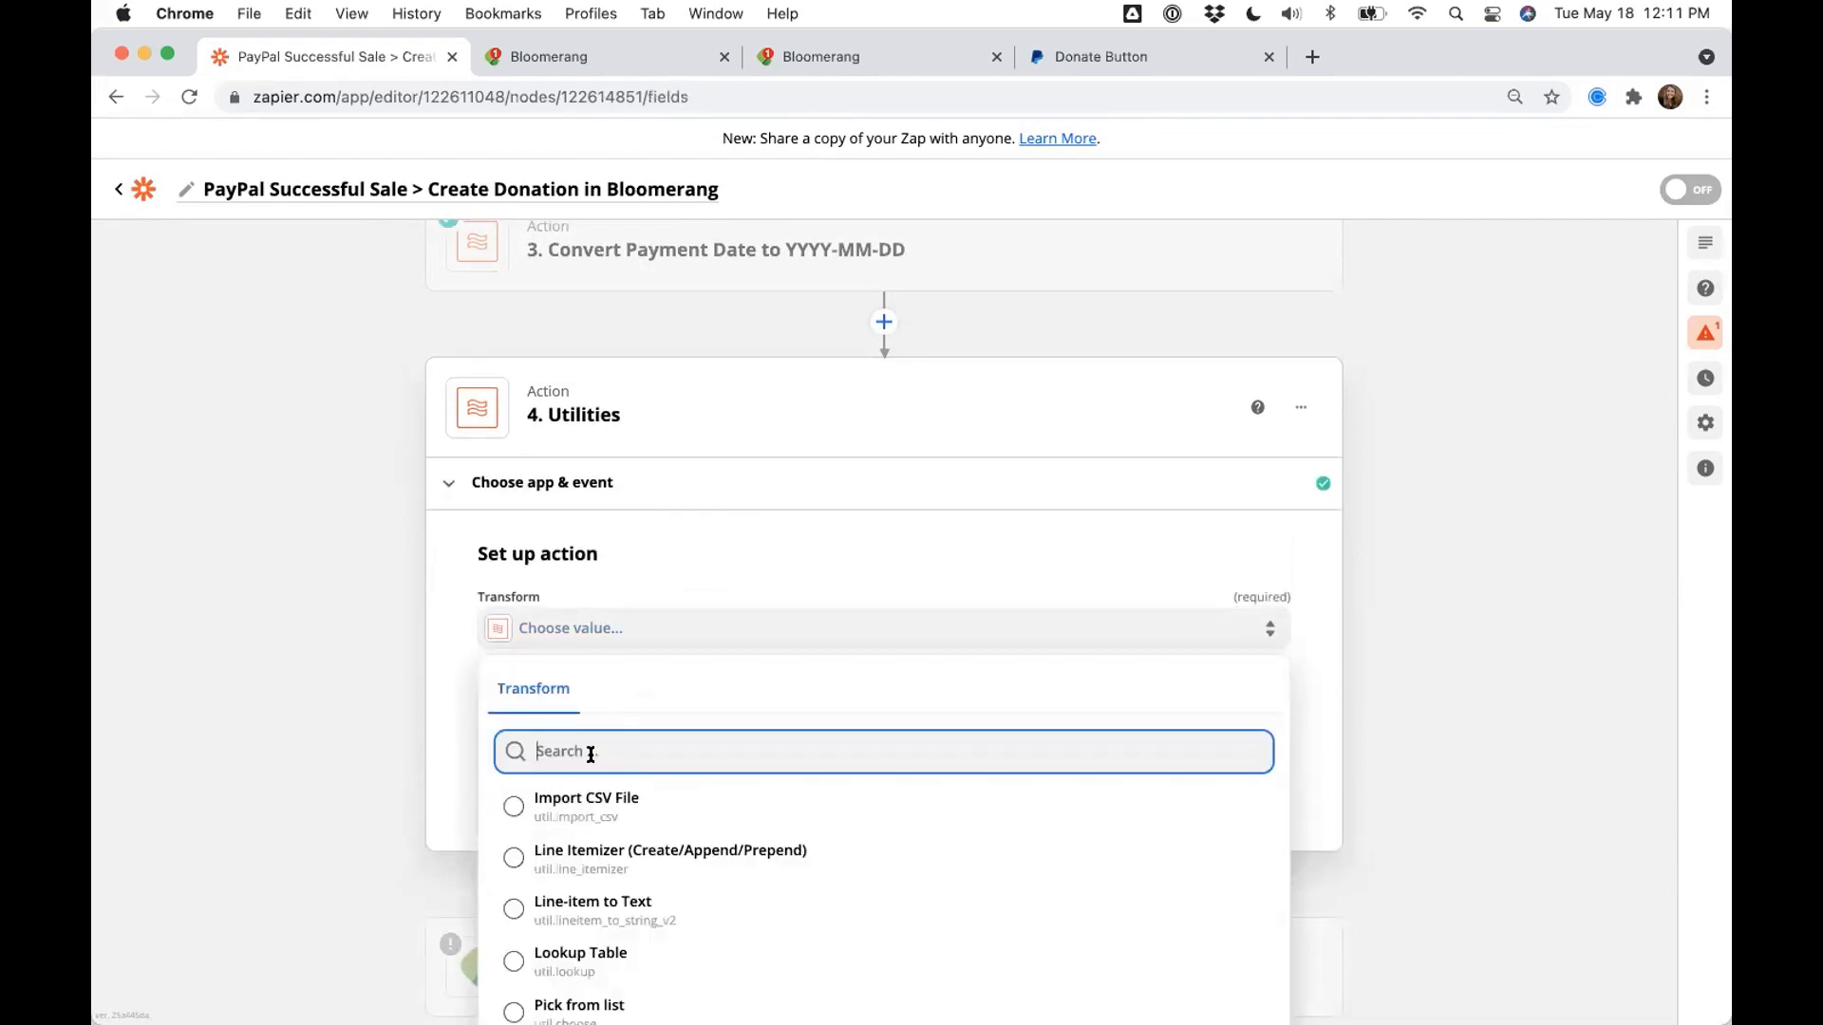
{"action": "scroll", "coordinate": [410, 722], "scroll_direction": "down", "scroll_amount": 3}
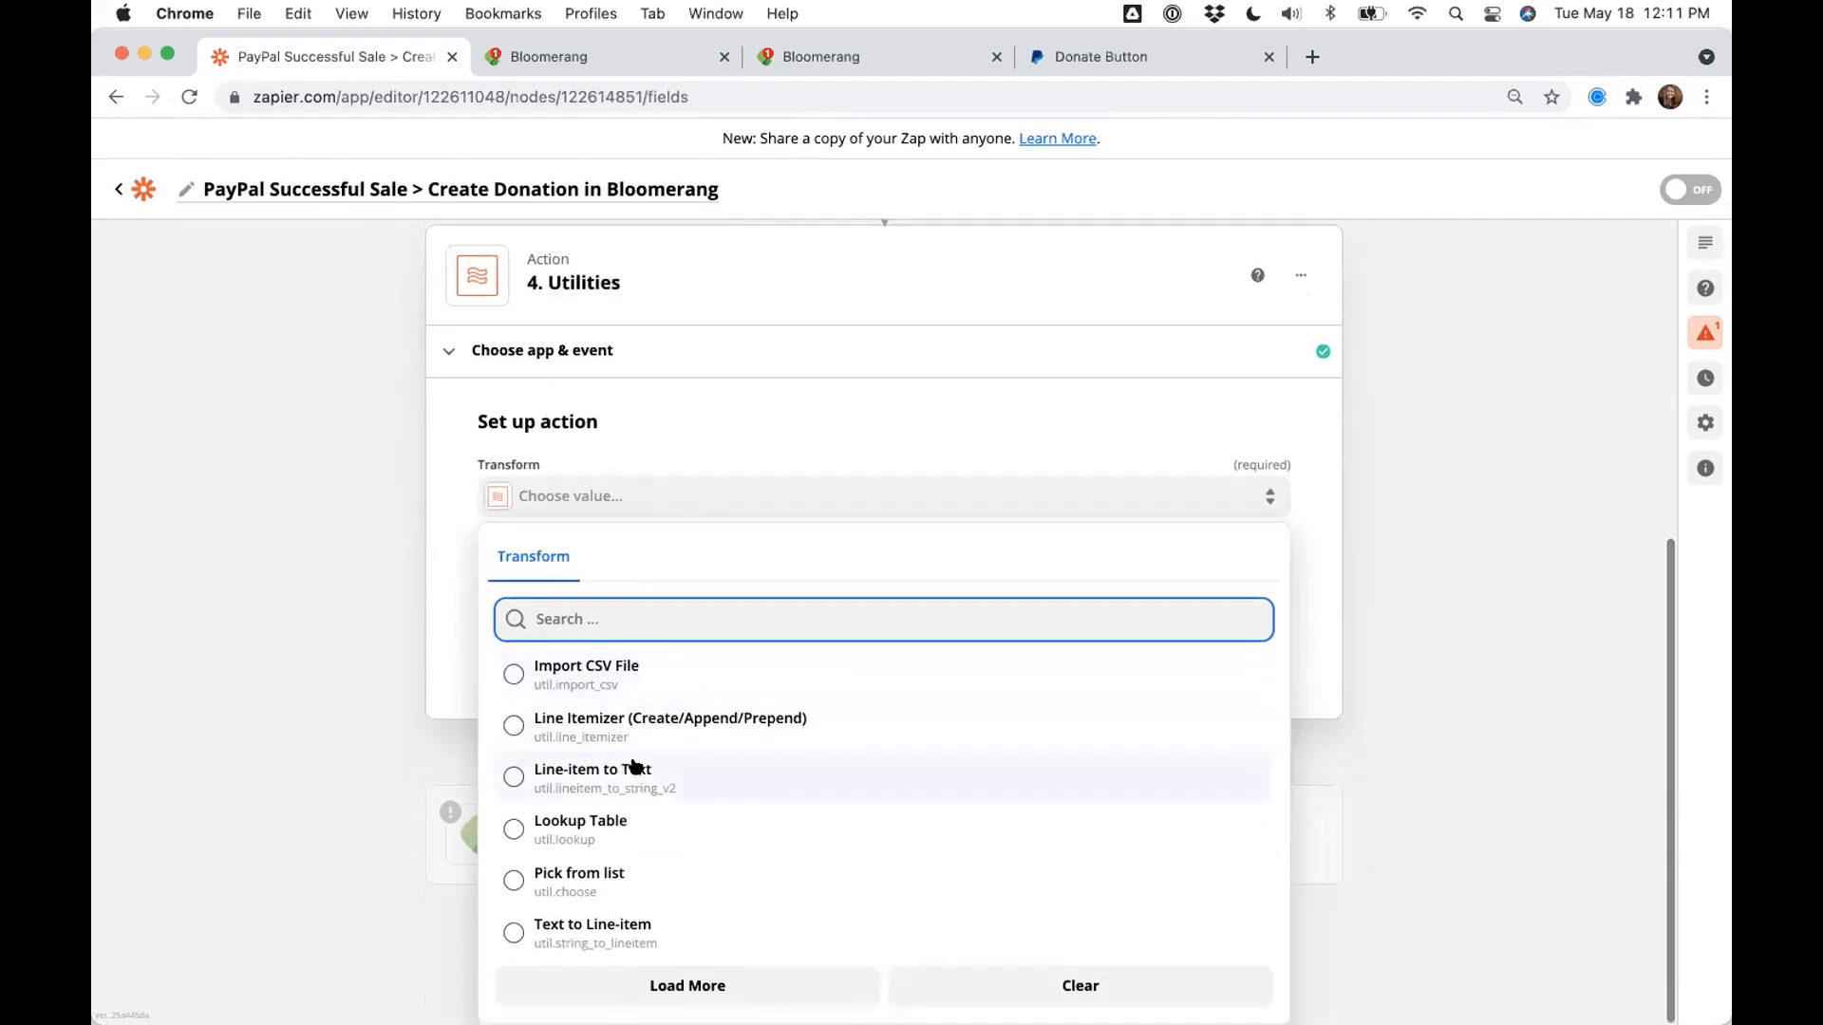
{"action": "scroll", "coordinate": [632, 766], "scroll_direction": "down", "scroll_amount": 1}
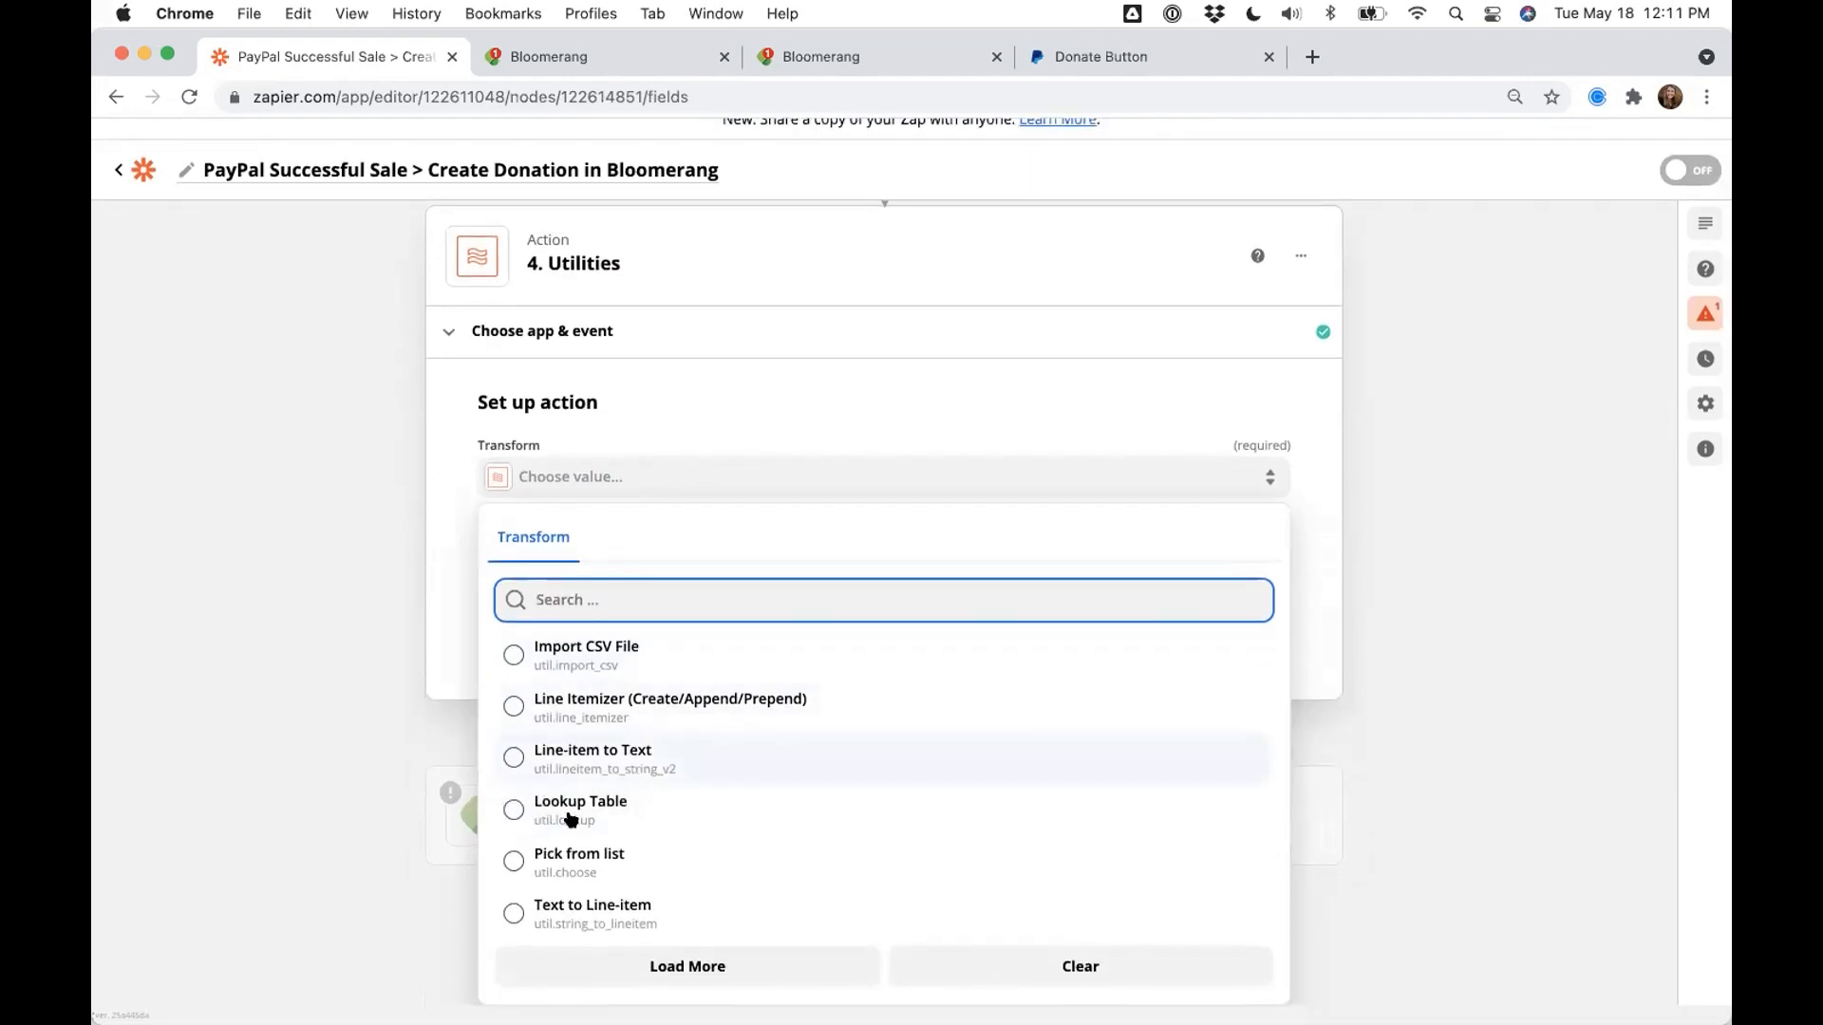
{"action": "left_click", "coordinate": [575, 809]}
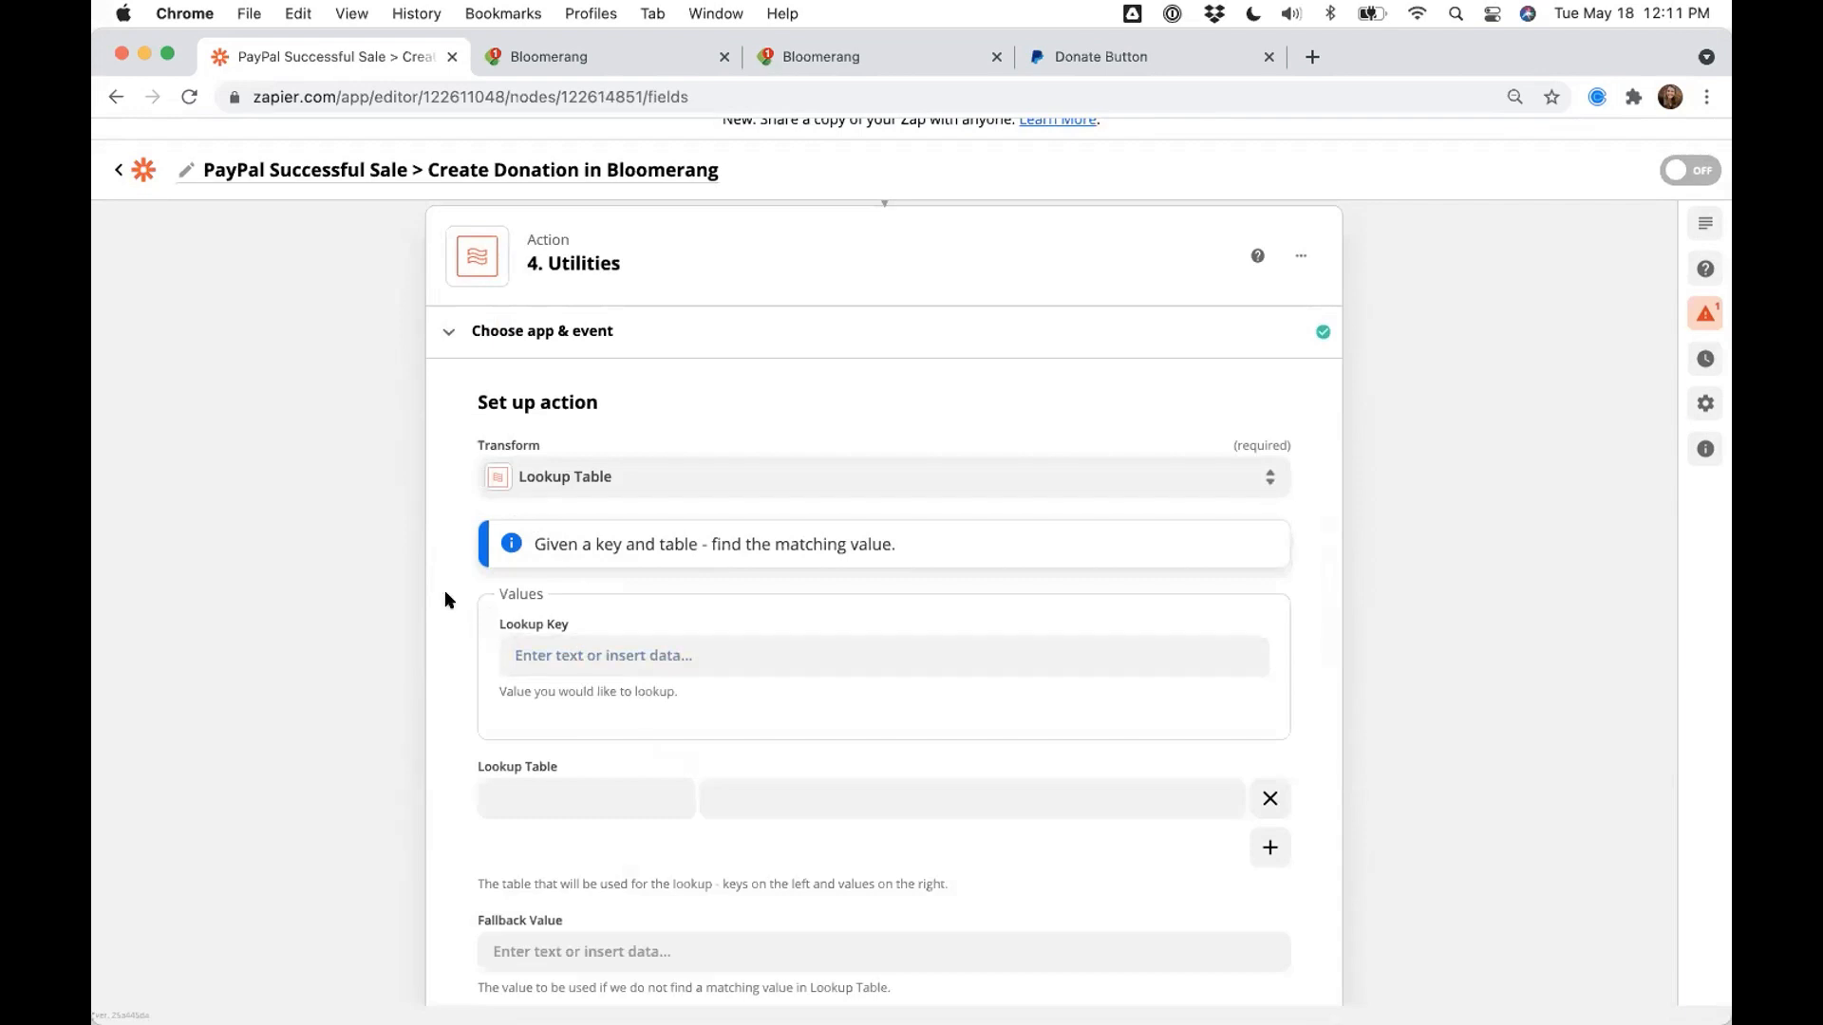
- Set the Lookup Key to PayPal's '1. Items Item Number' field, found by searching 'item Number'
{"action": "scroll", "coordinate": [458, 616], "scroll_direction": "down", "scroll_amount": 1}
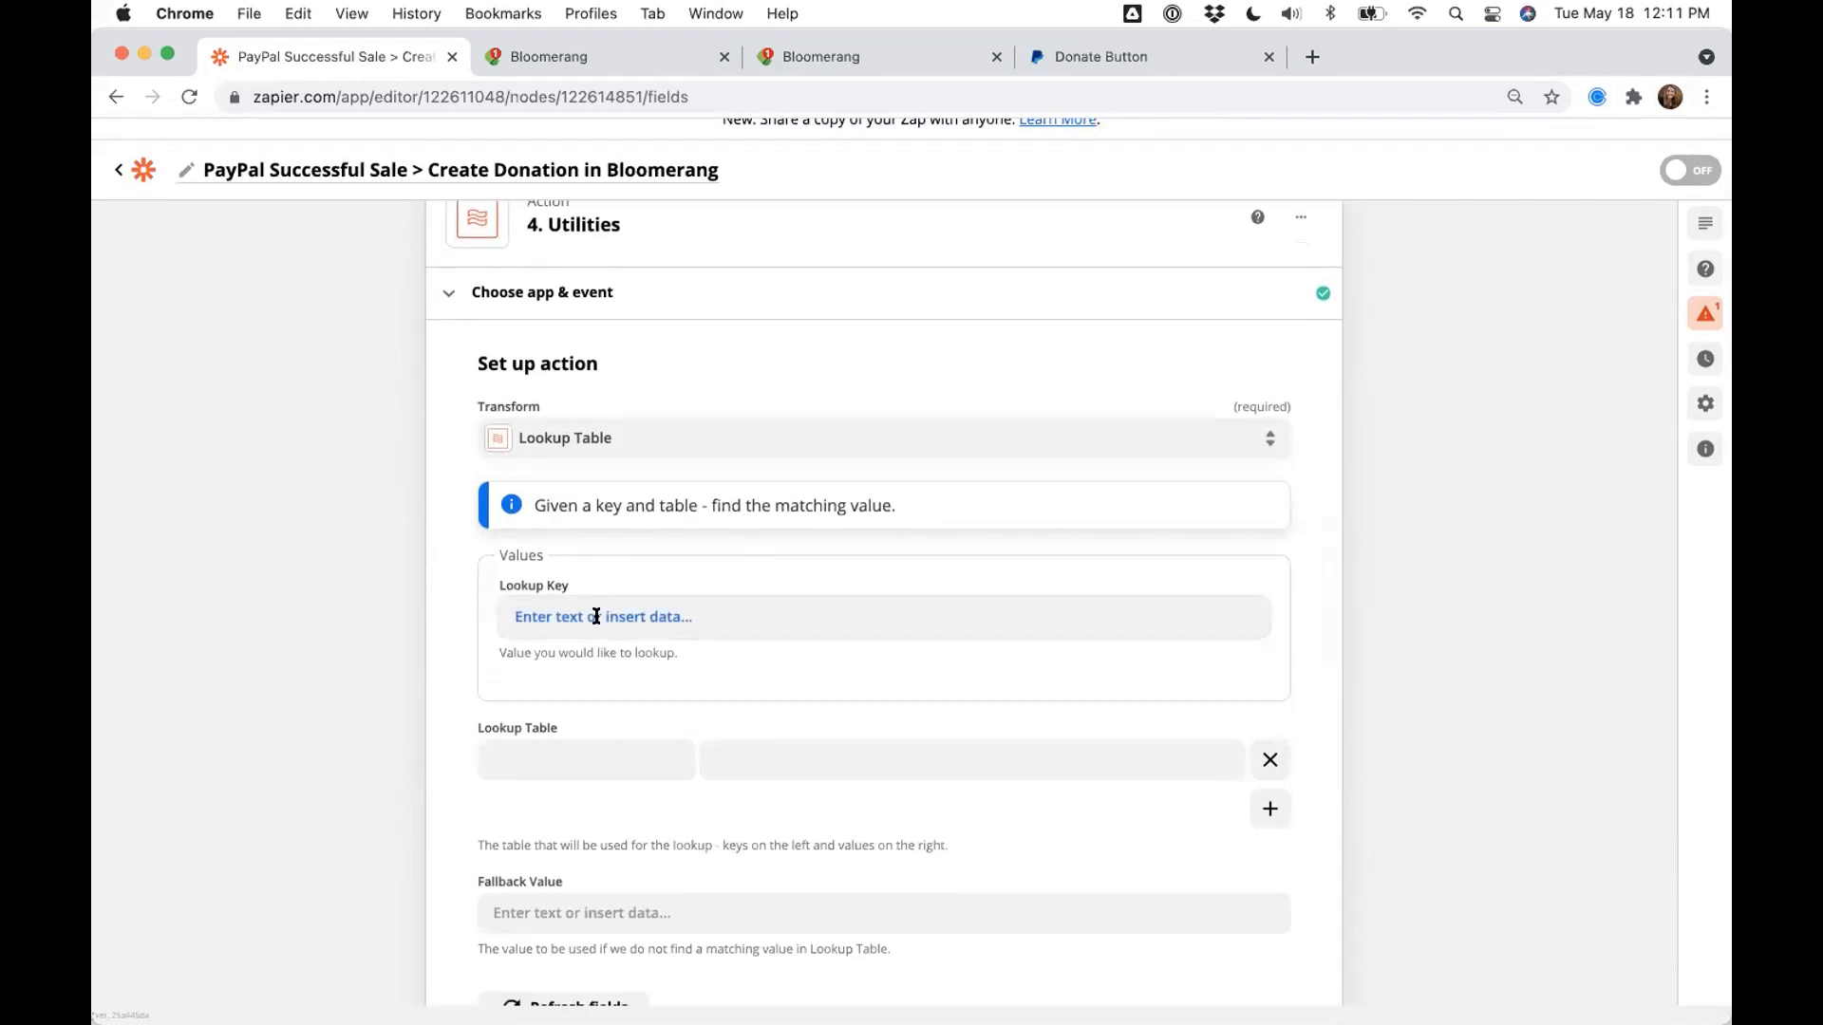
{"action": "left_click", "coordinate": [561, 615]}
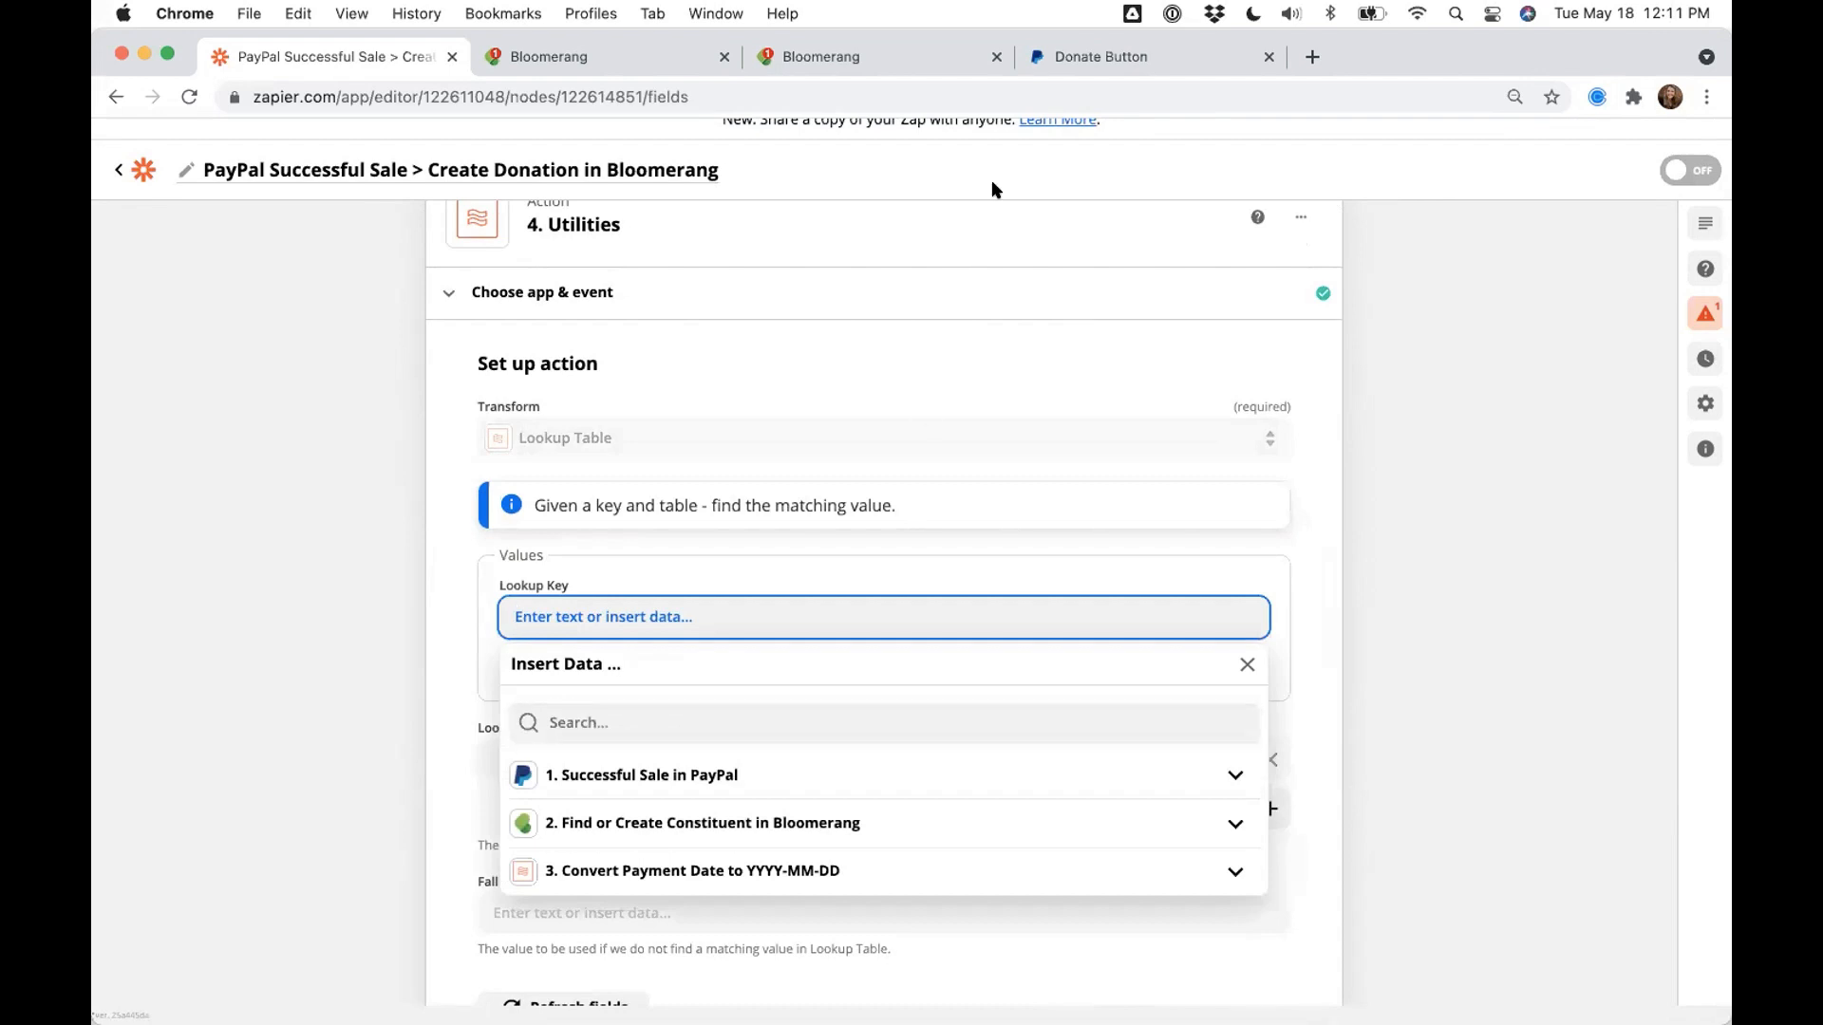
{"action": "left_click", "coordinate": [1068, 57]}
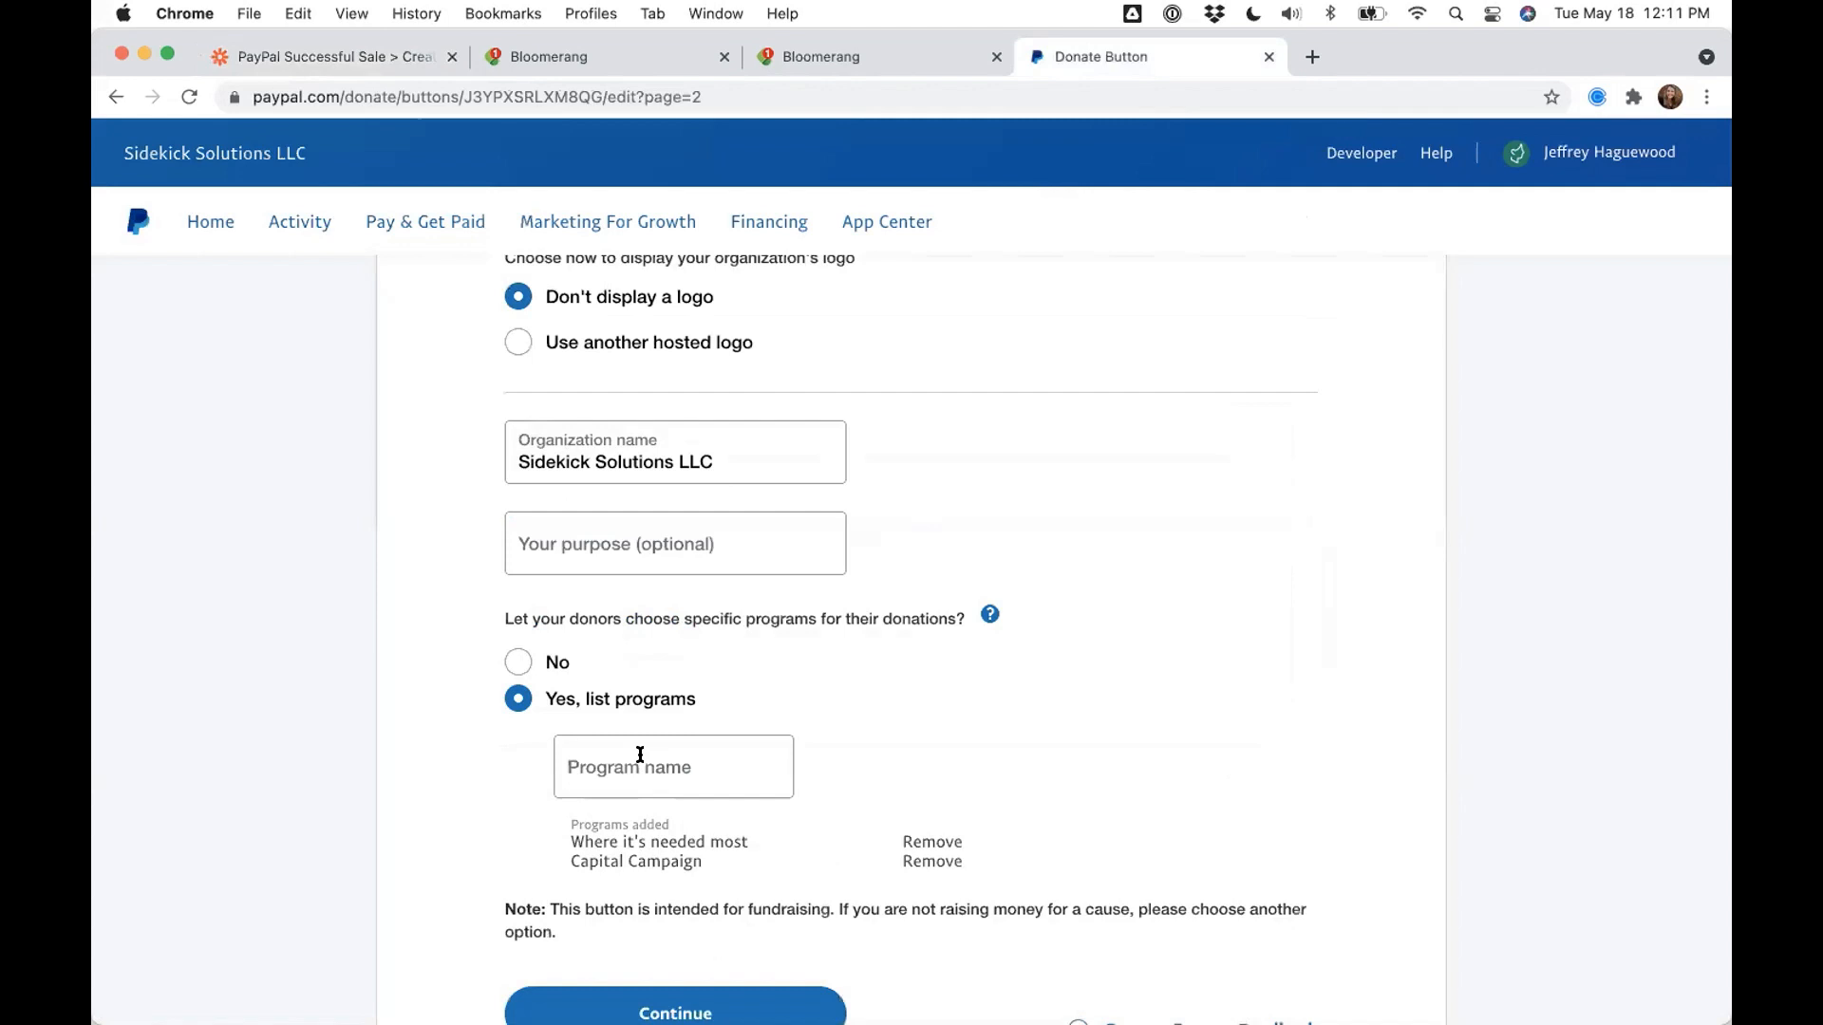
{"action": "left_click", "coordinate": [356, 59]}
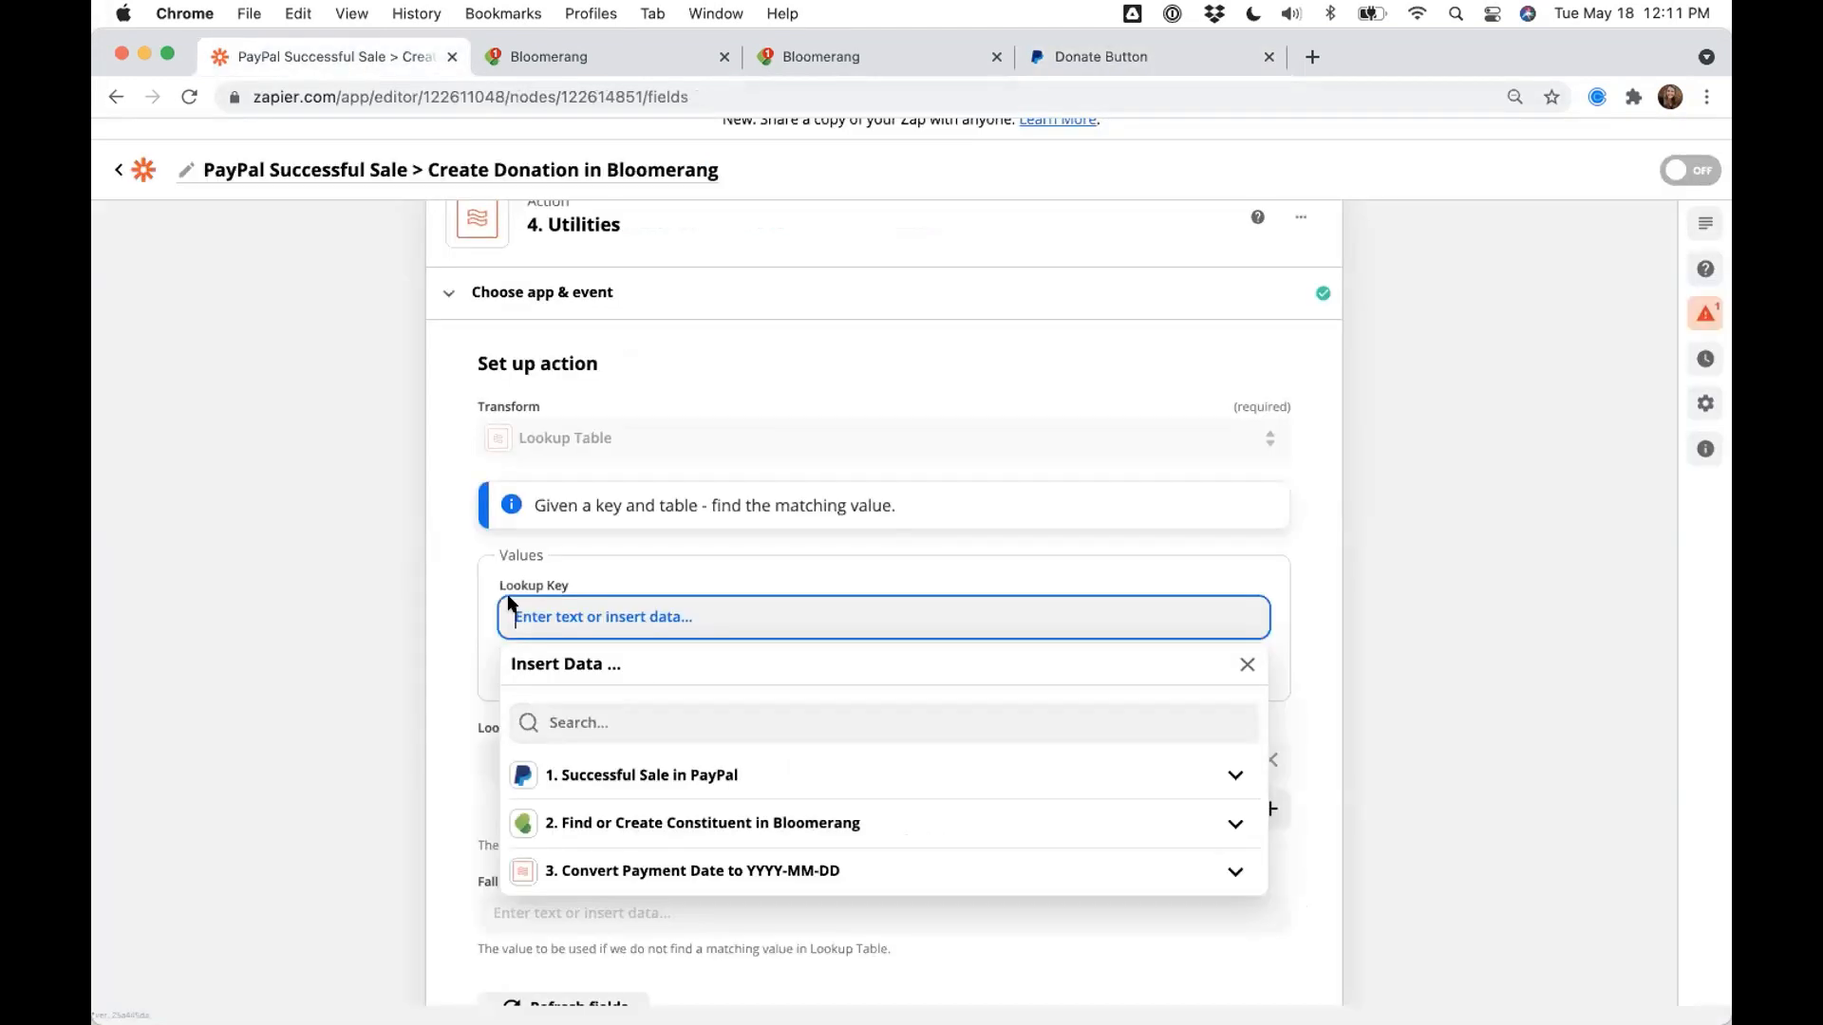
{"action": "left_click", "coordinate": [607, 722]}
{"action": "type", "text": "item Numbe"}
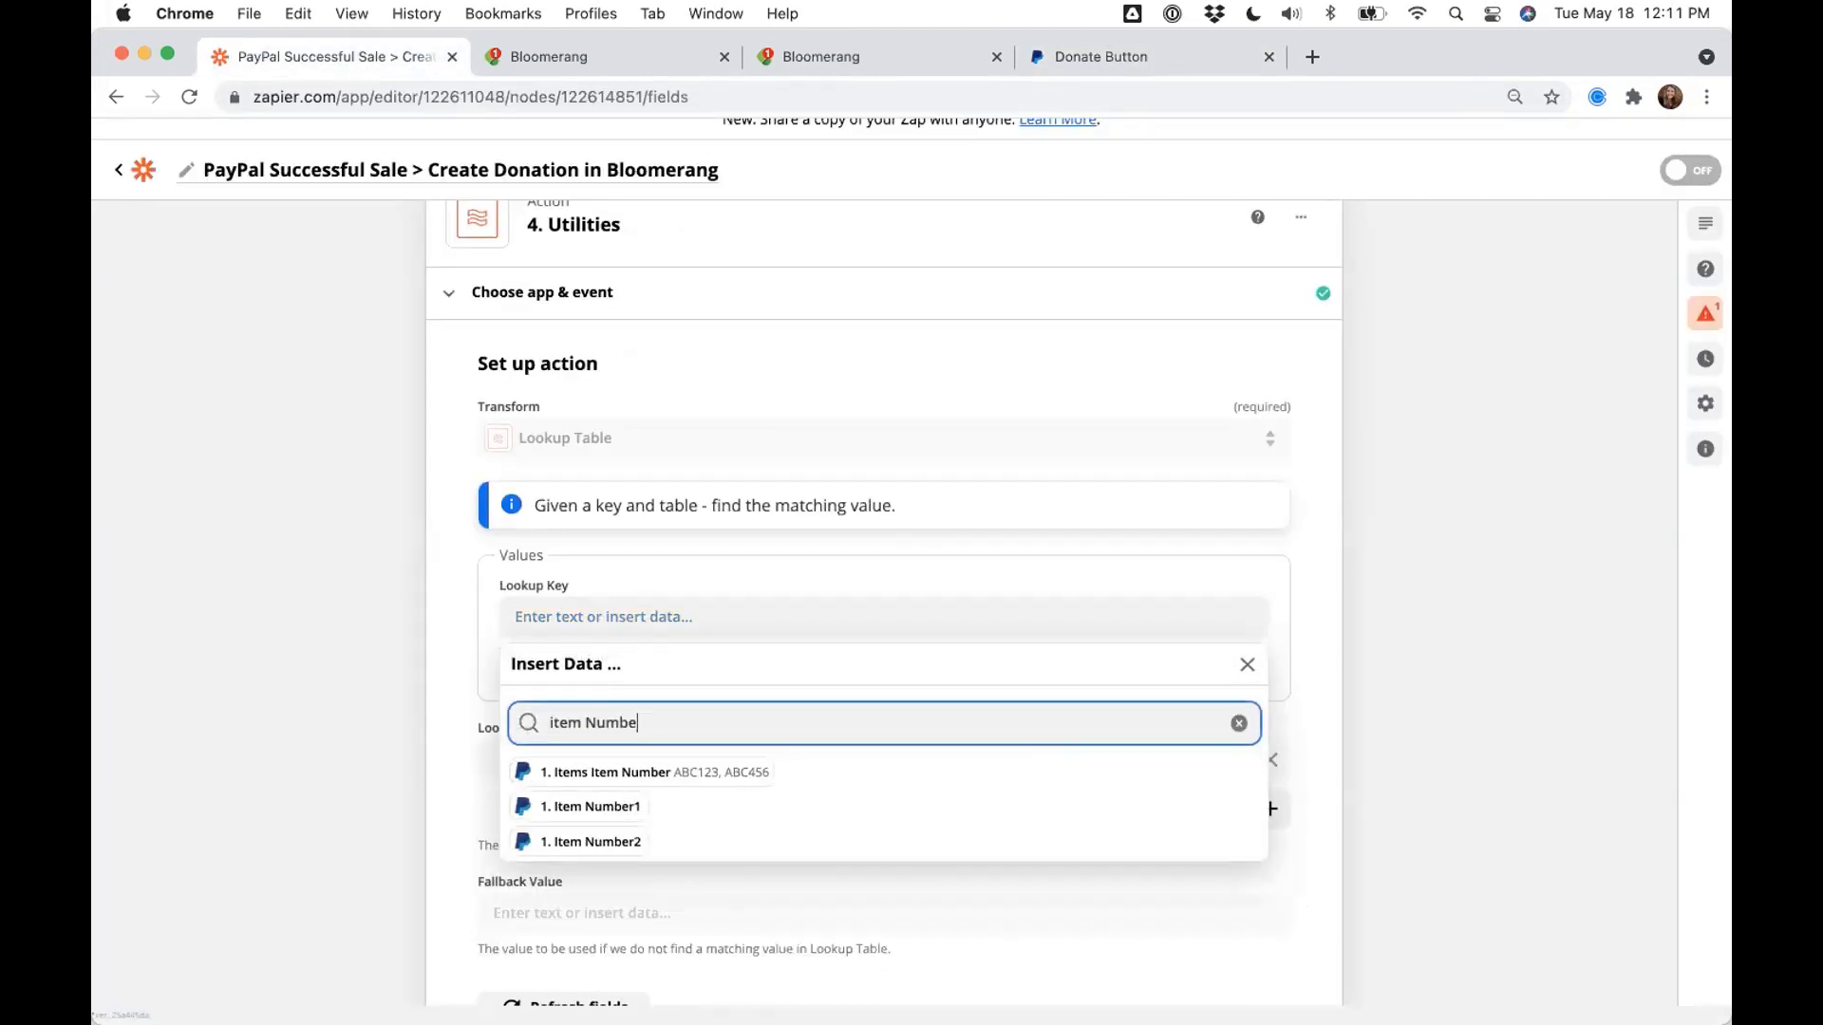
{"action": "type", "text": "r"}
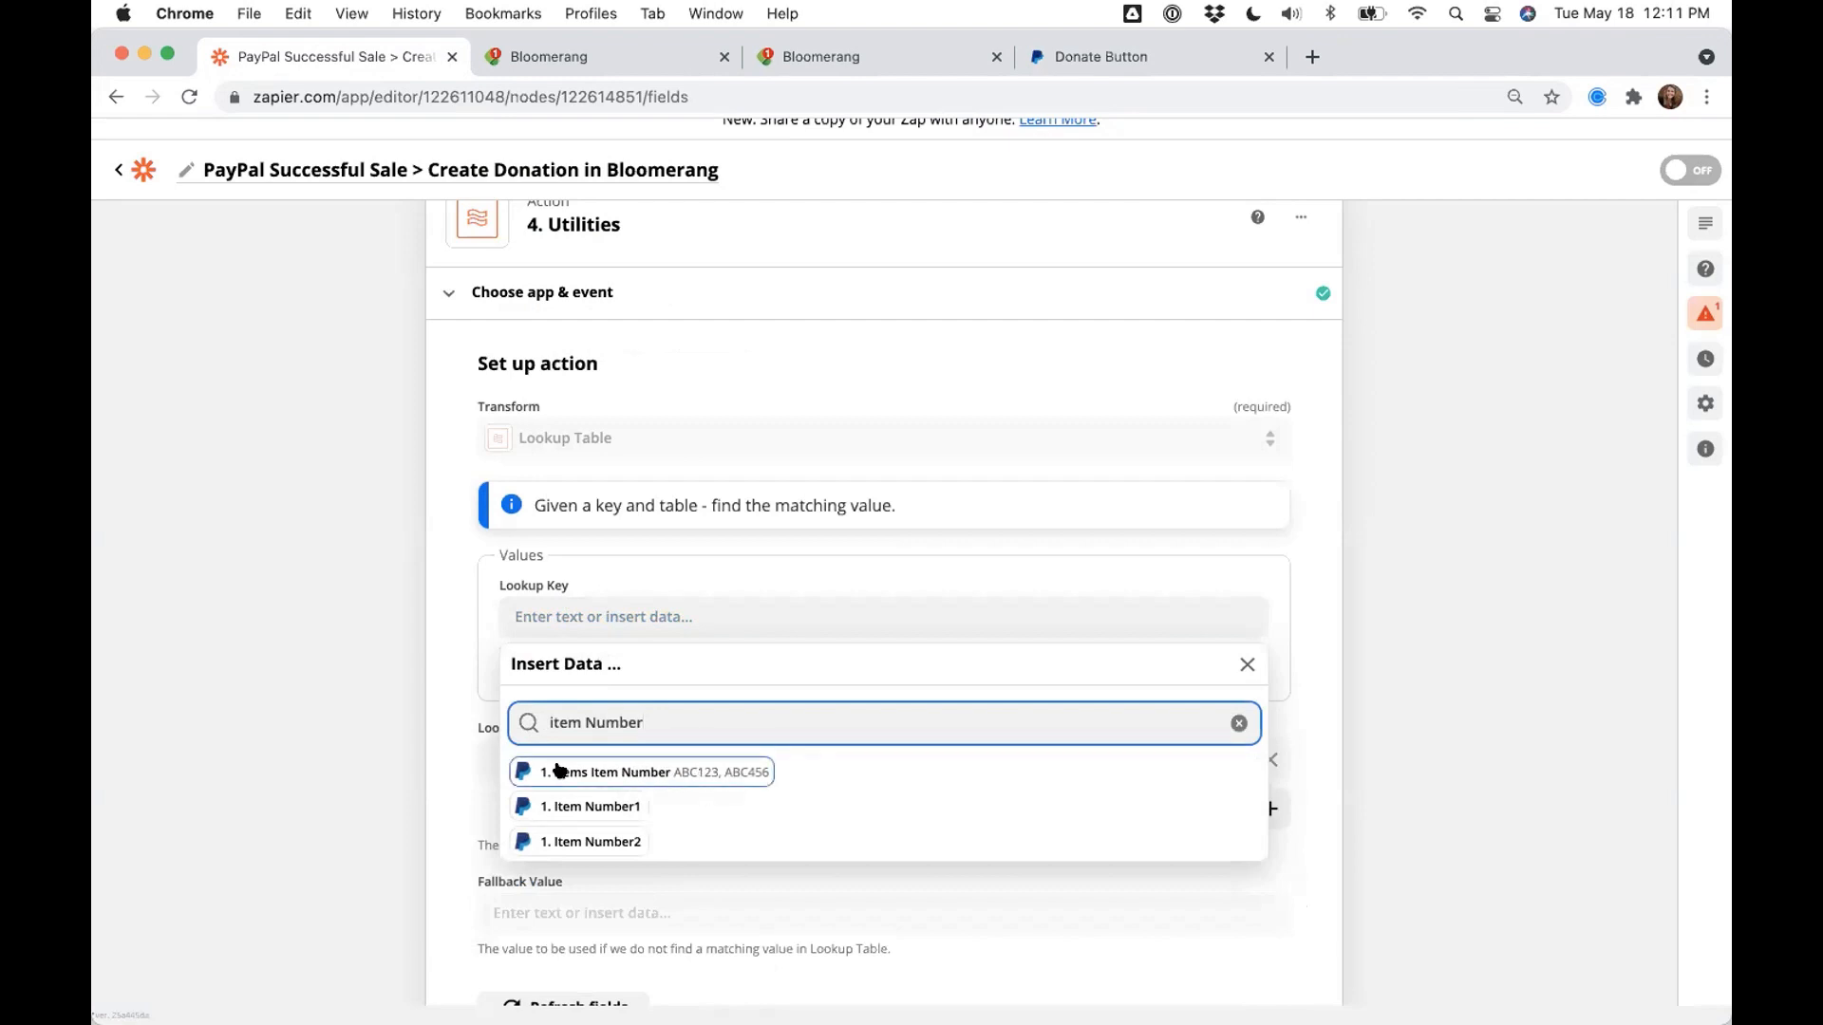
{"action": "left_click", "coordinate": [624, 772]}
{"action": "scroll", "coordinate": [410, 733], "scroll_direction": "up", "scroll_amount": 6}
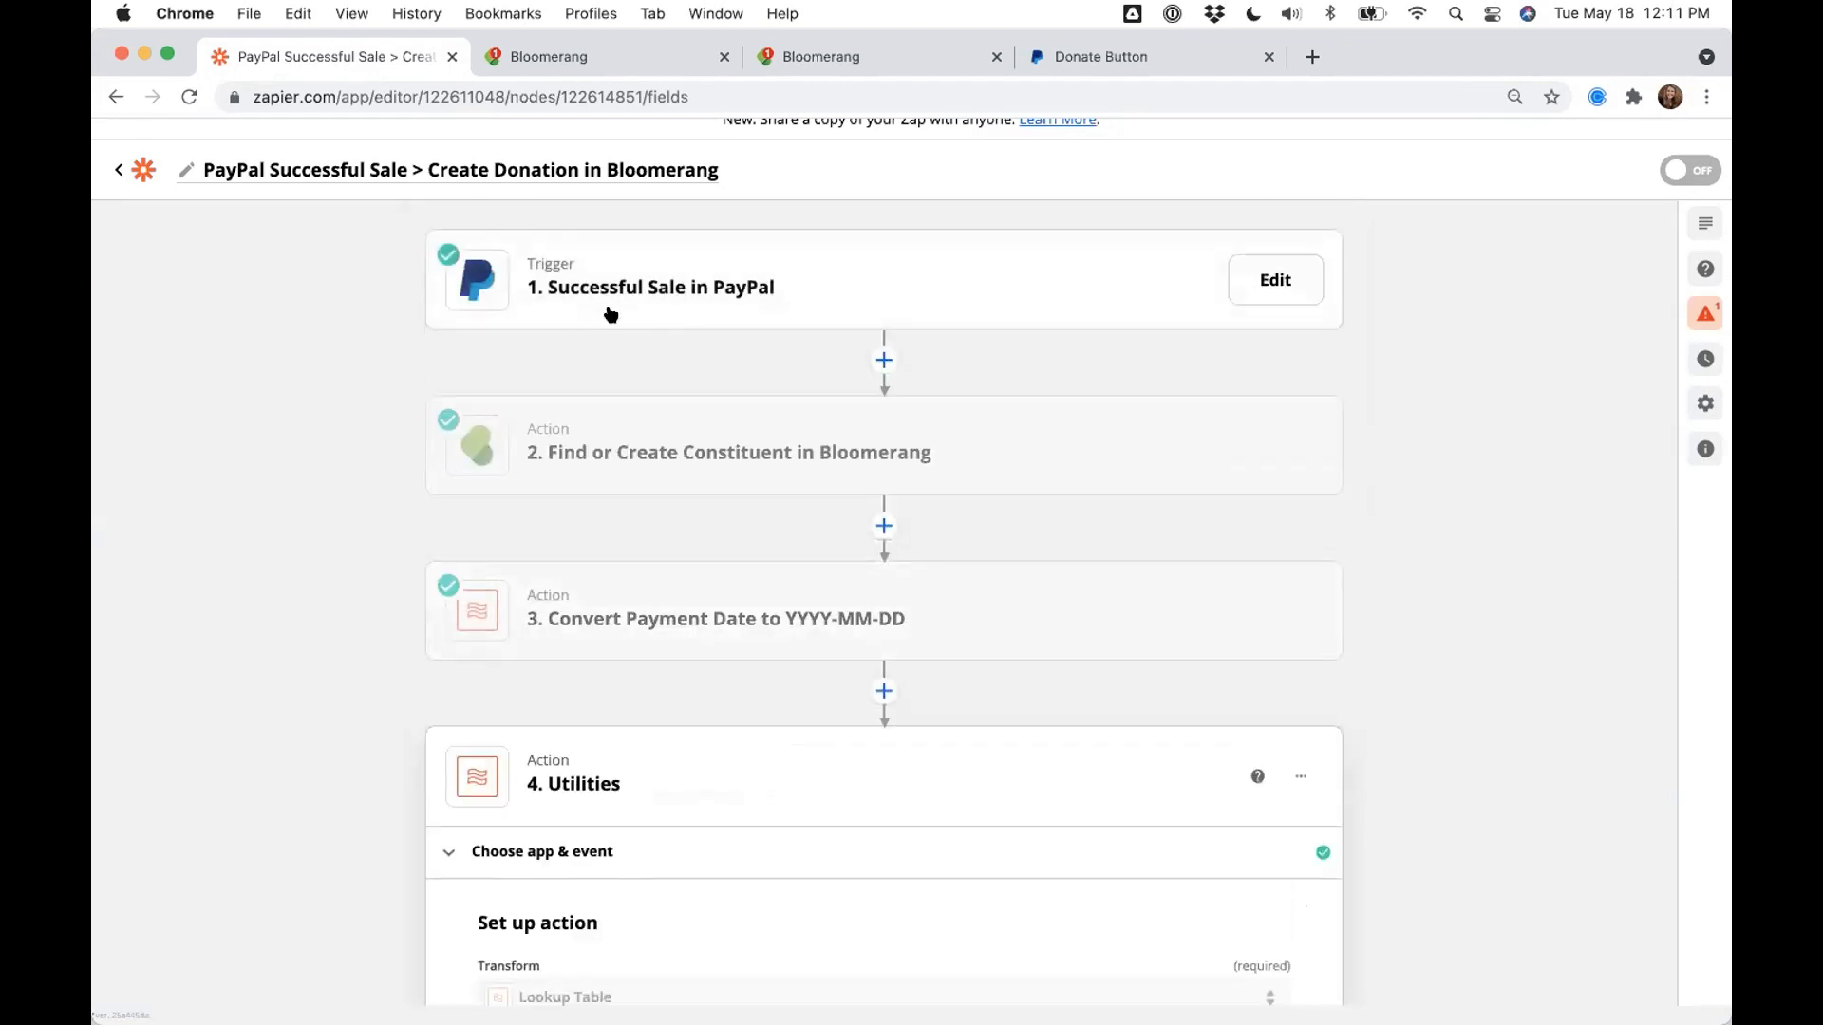
{"action": "scroll", "coordinate": [263, 418], "scroll_direction": "down", "scroll_amount": 4}
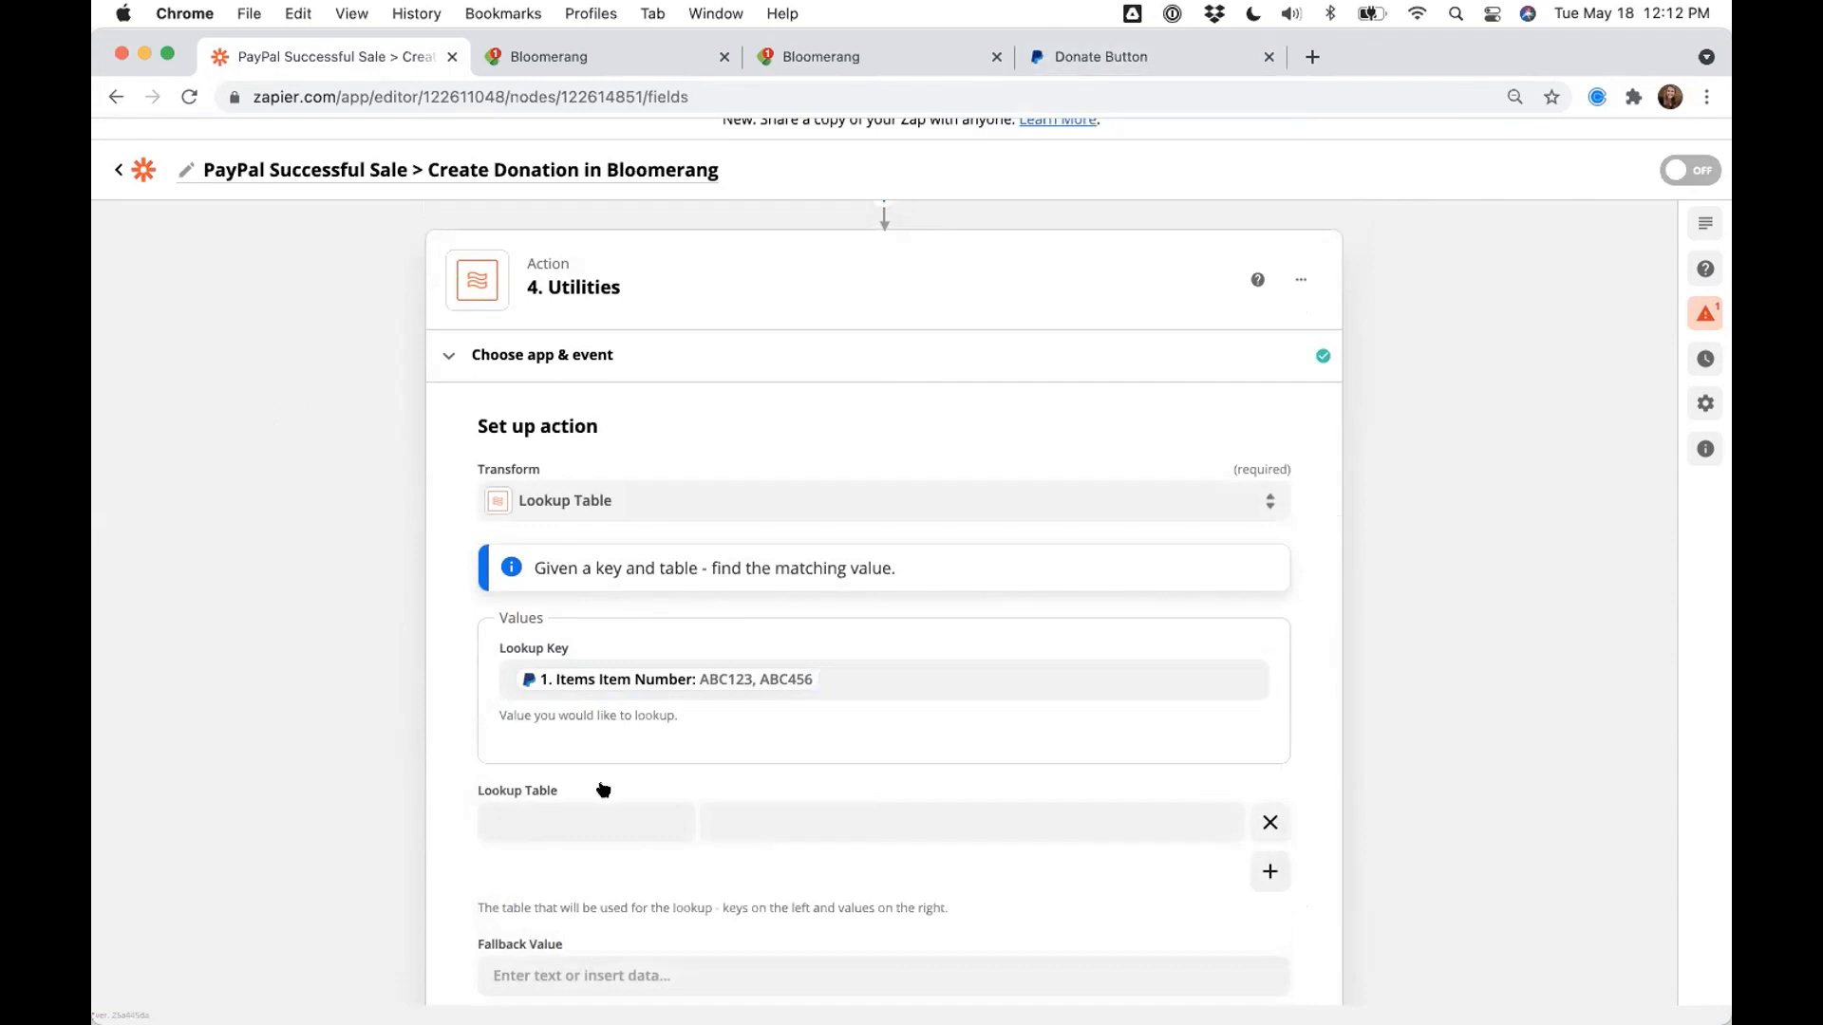
- Add two lookup rows and enter keys Where it's needed most, Capital Campaign and Student Sponsorships
{"action": "scroll", "coordinate": [602, 589], "scroll_direction": "down", "scroll_amount": 2}
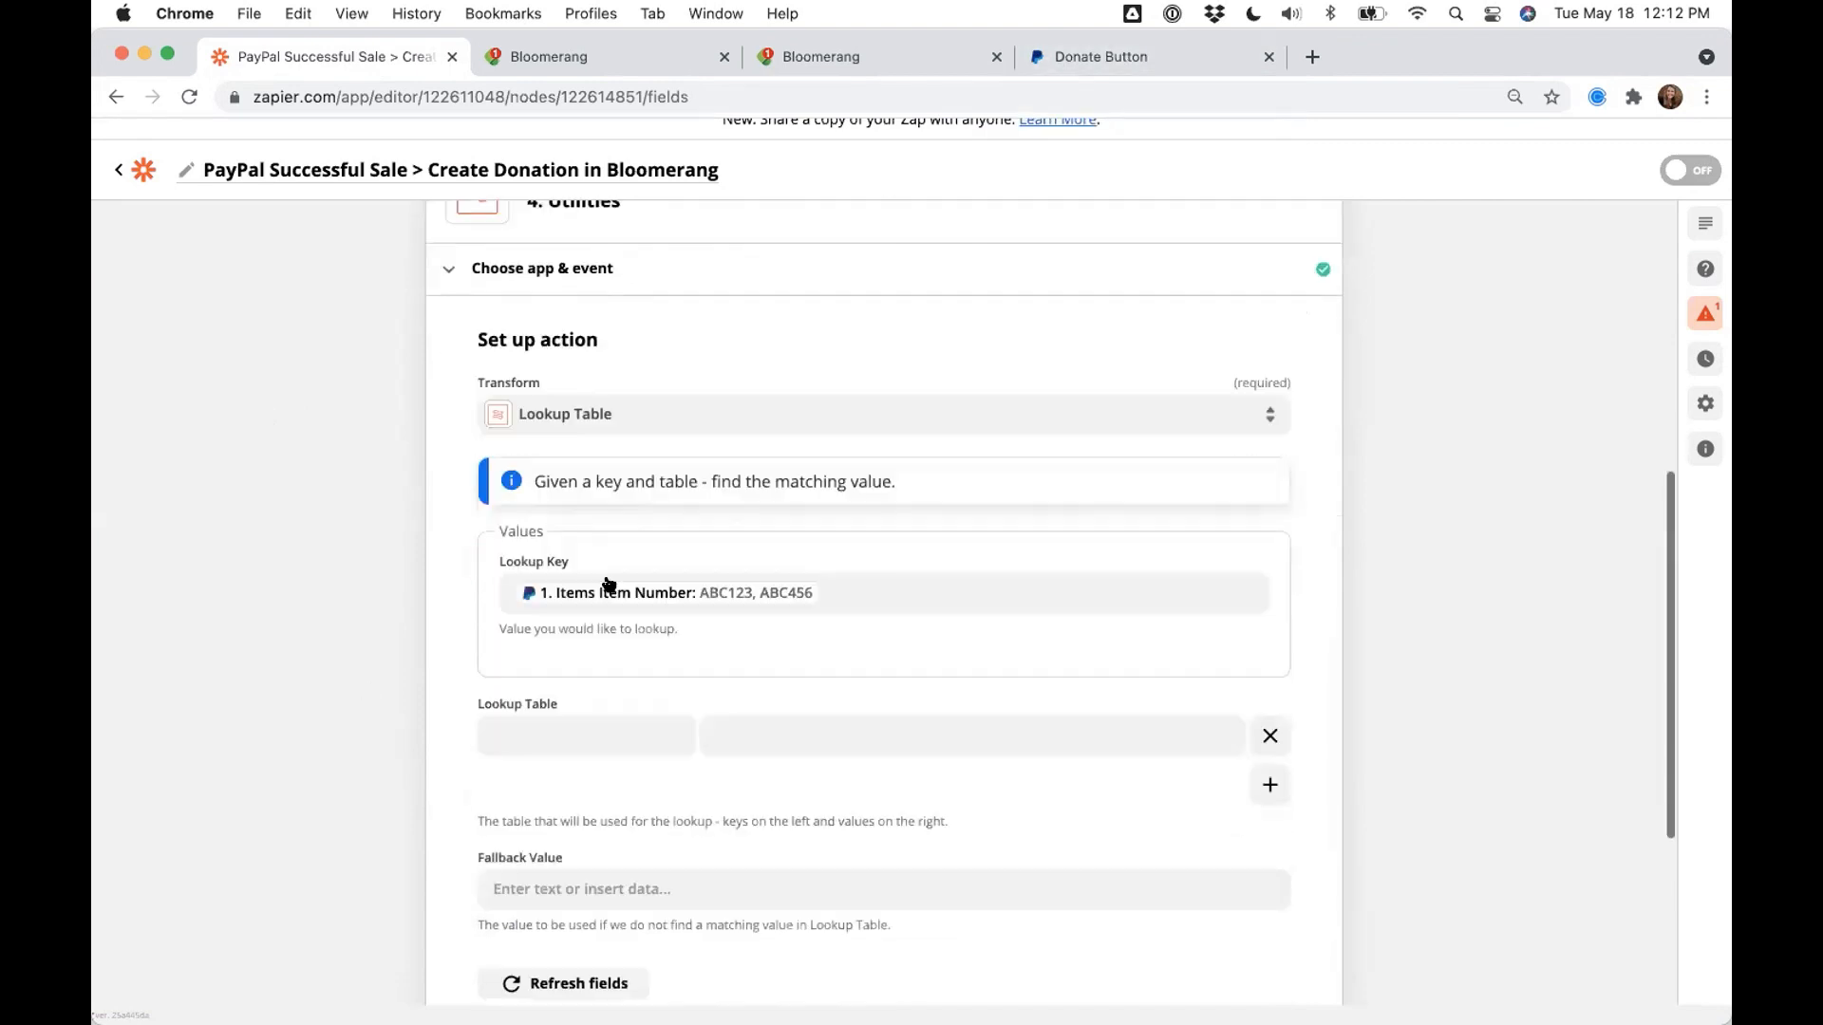
{"action": "left_click", "coordinate": [1270, 785]}
{"action": "left_click", "coordinate": [1269, 834]}
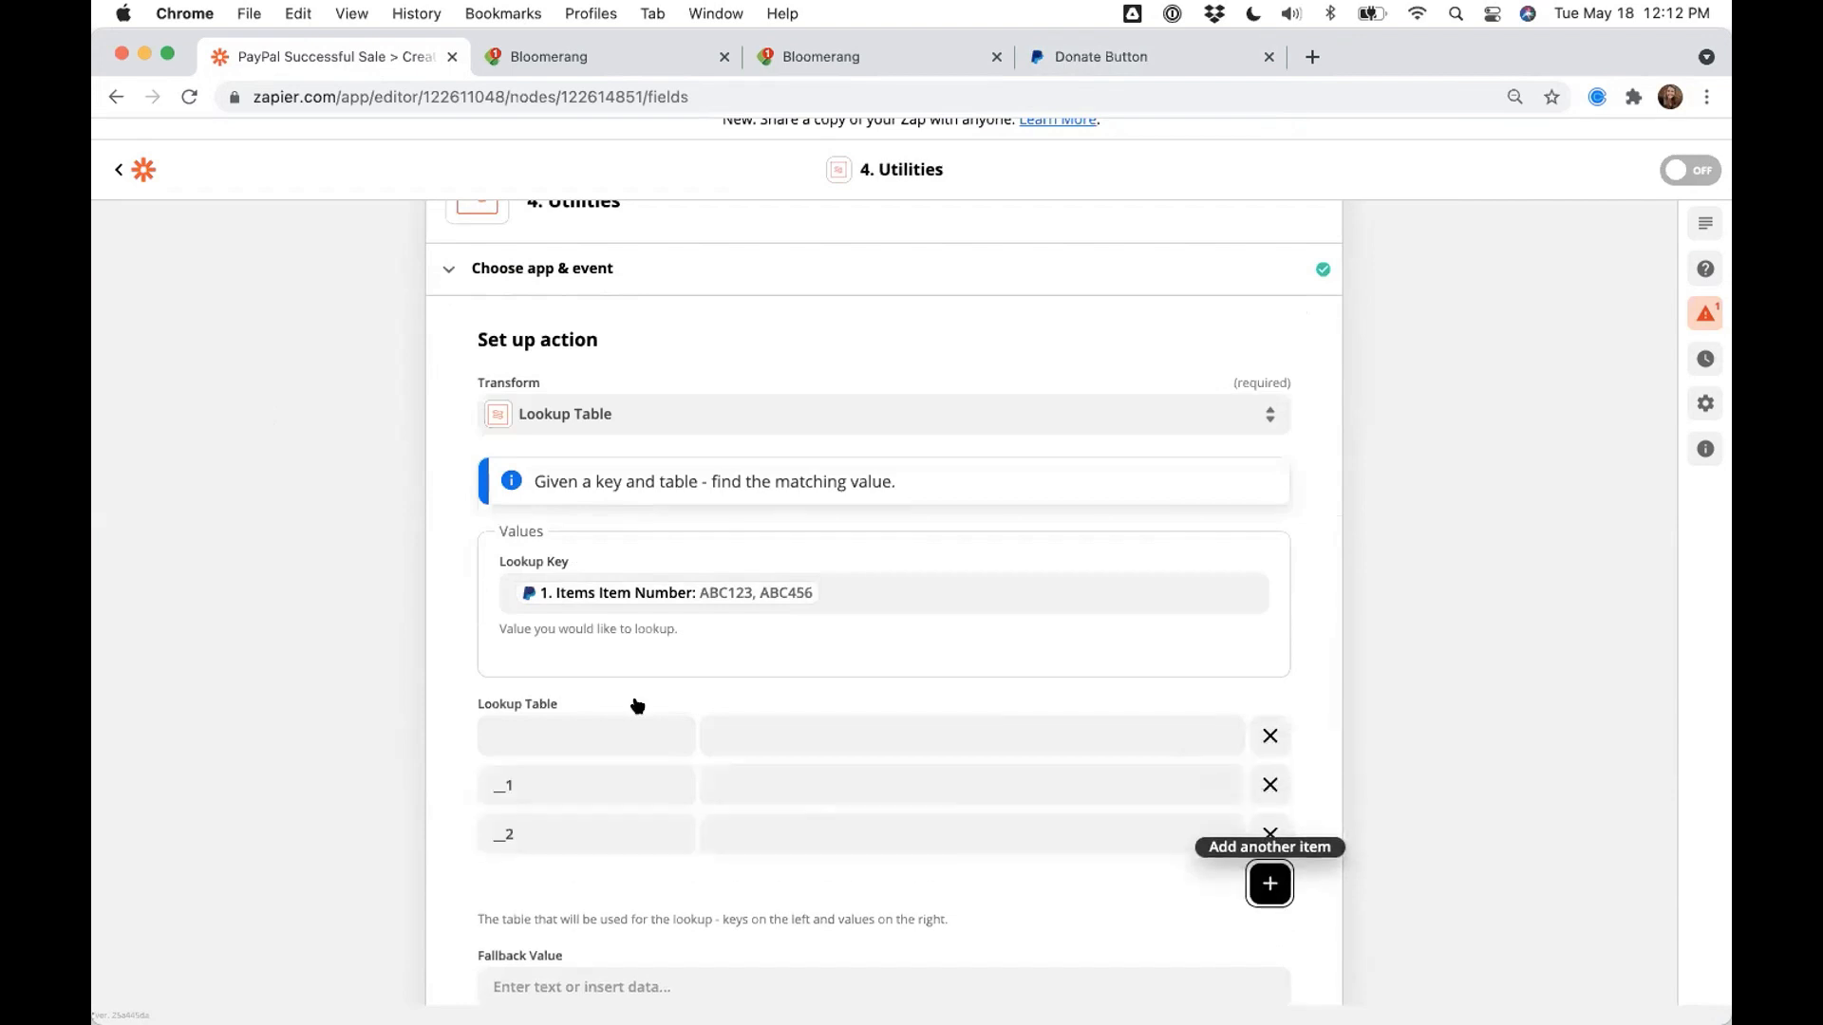
{"action": "left_click", "coordinate": [578, 733]}
{"action": "type", "text": "Where"}
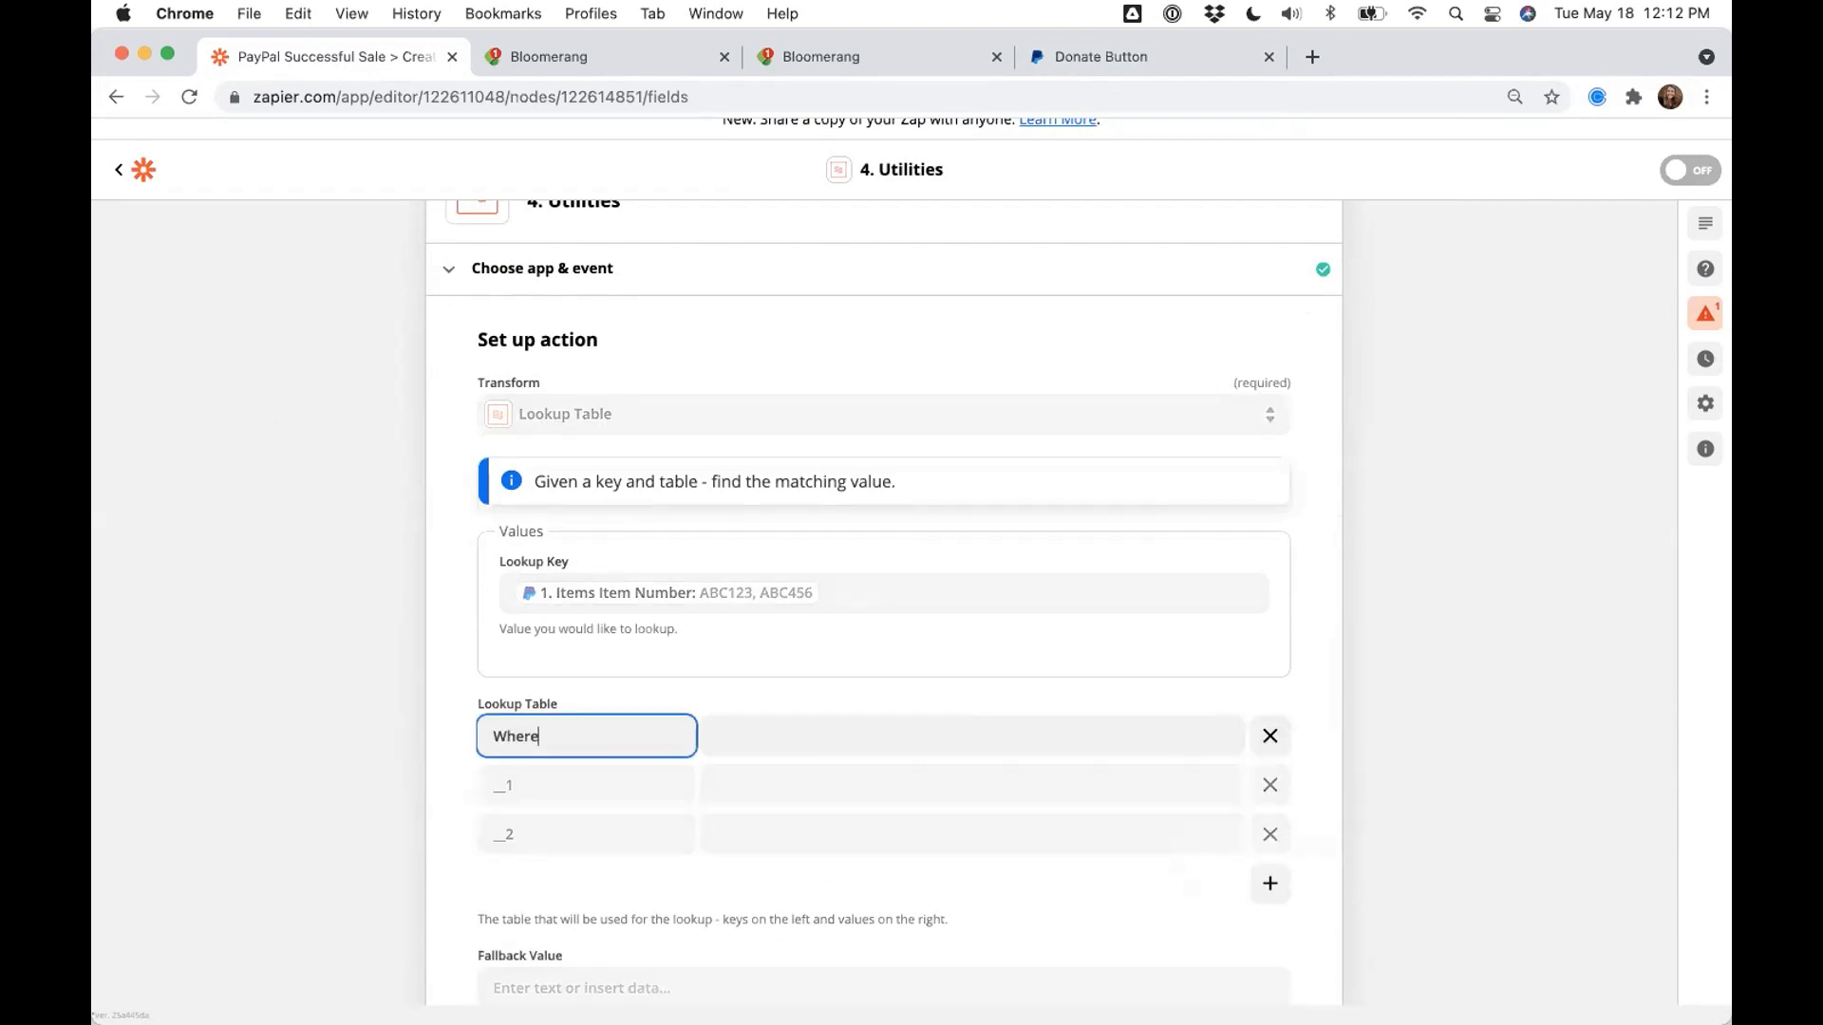
{"action": "type", "text": " it's needed most"}
{"action": "left_click", "coordinate": [493, 785]}
{"action": "type", "text": "aoit"}
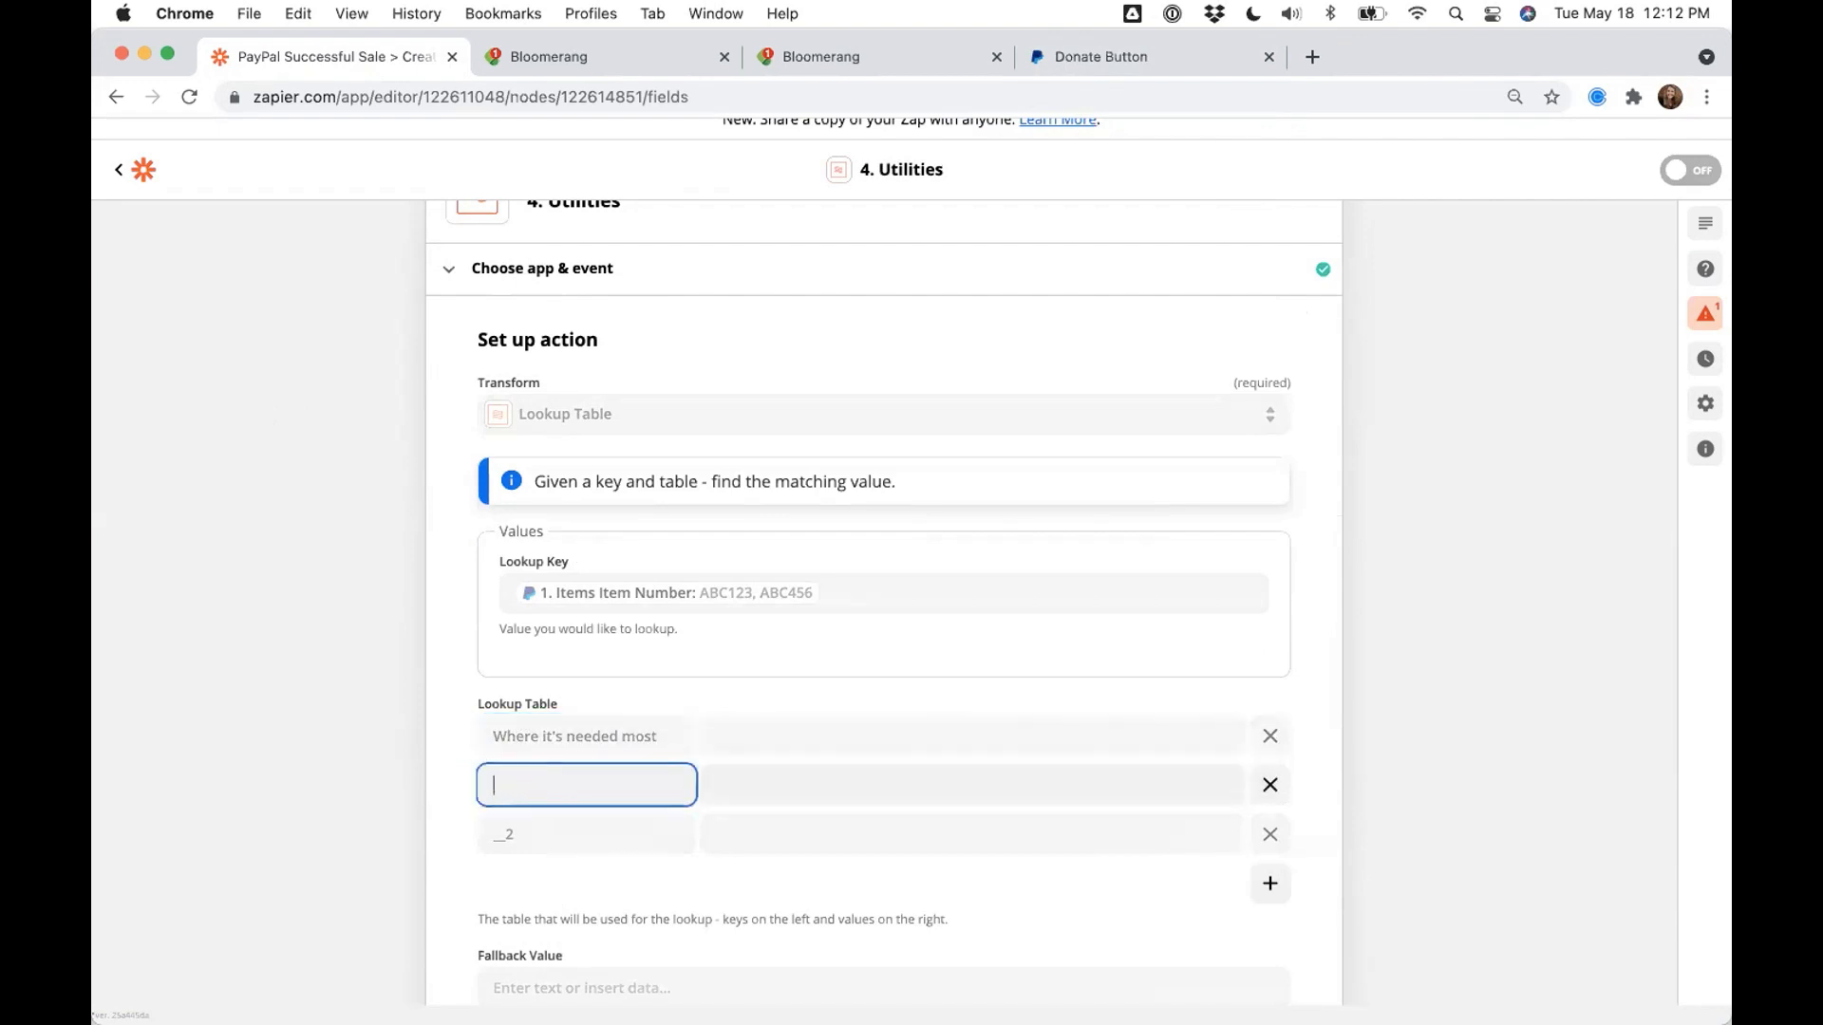
{"action": "key", "text": "BackSpace"}
{"action": "key", "text": "BackSpace"}
{"action": "type", "text": "Capital Campa"}
{"action": "left_click", "coordinate": [488, 834]}
{"action": "type", "text": "Student Sponsorships"}
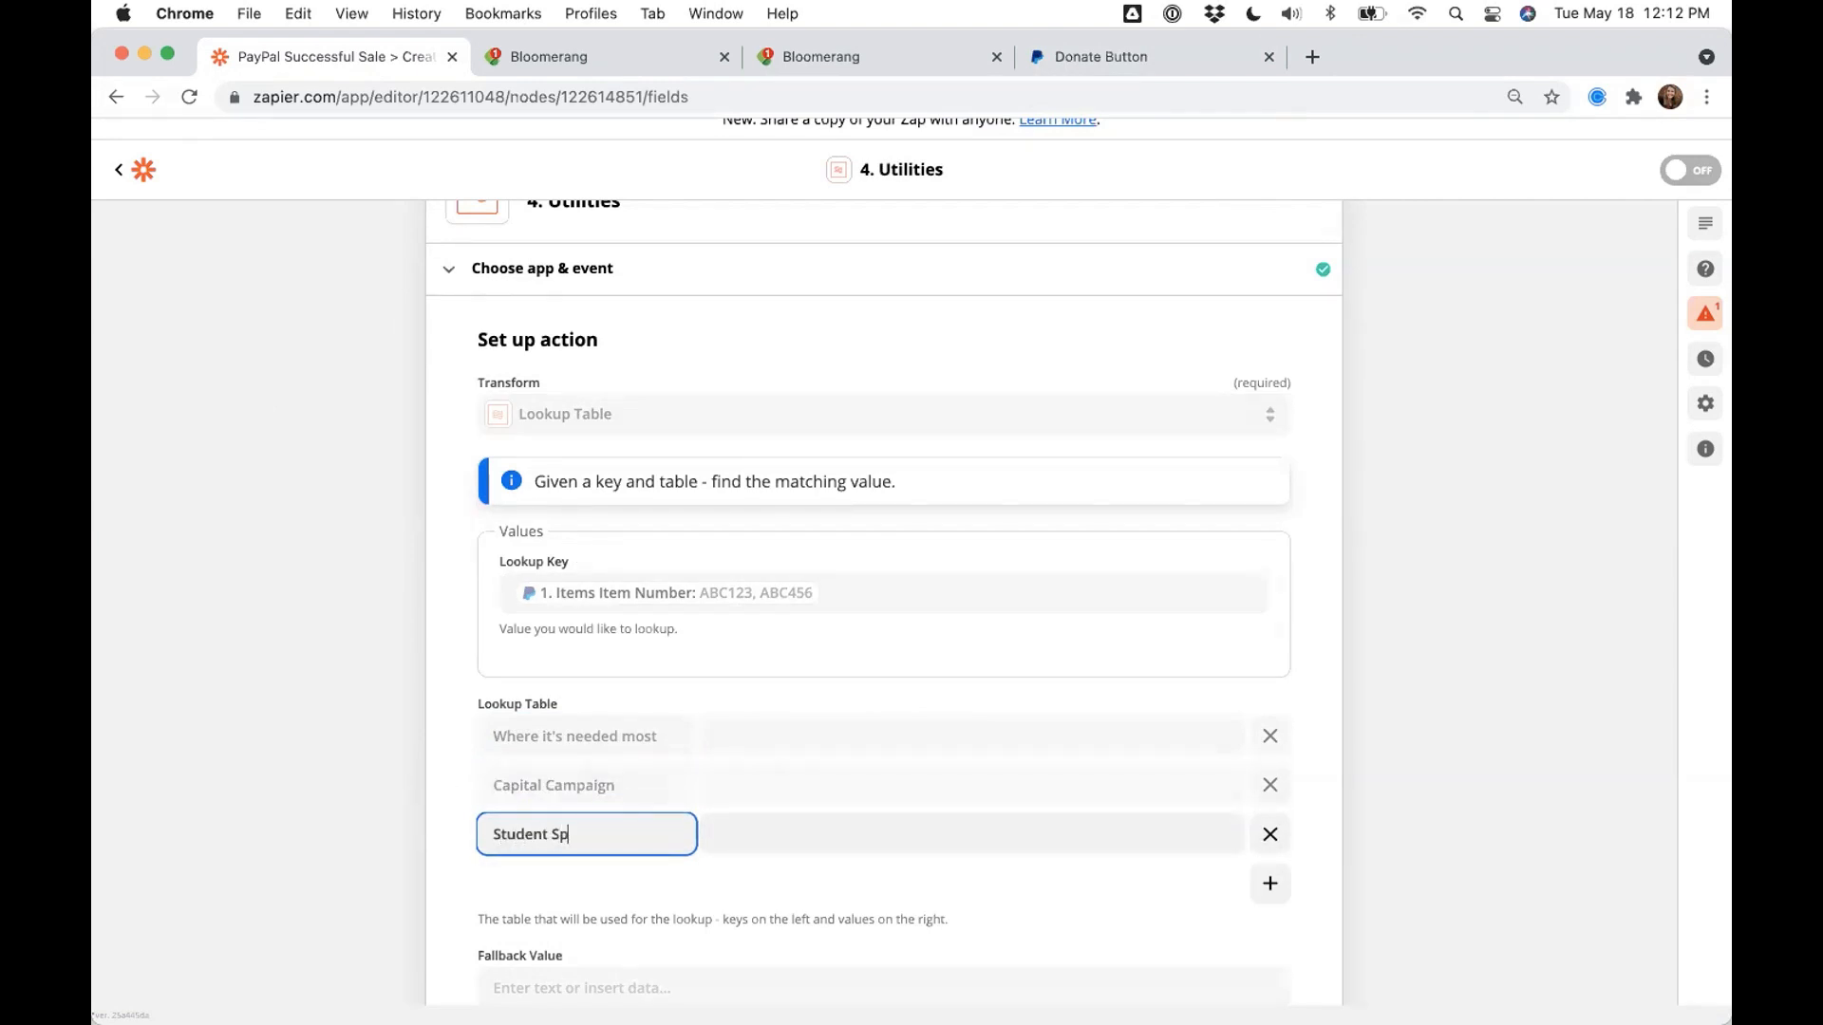
{"action": "left_click", "coordinate": [411, 739]}
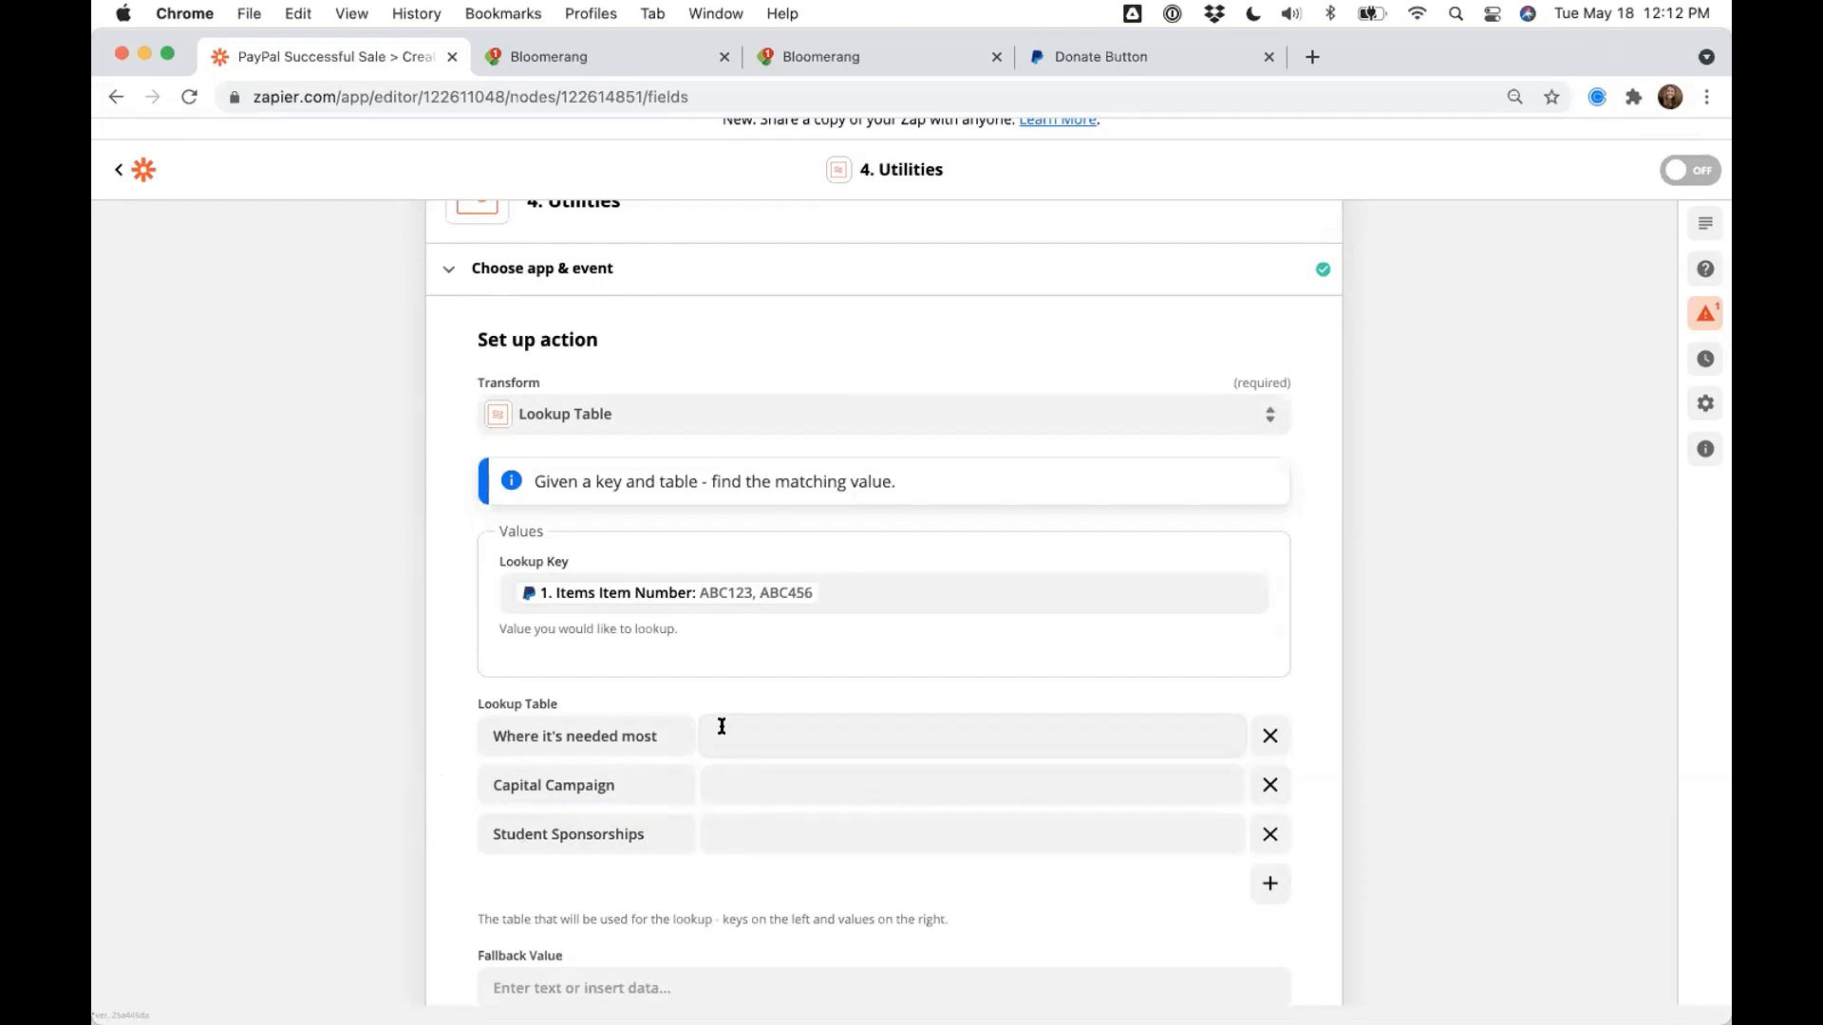
{"action": "scroll", "coordinate": [1292, 397], "scroll_direction": "up", "scroll_amount": 2}
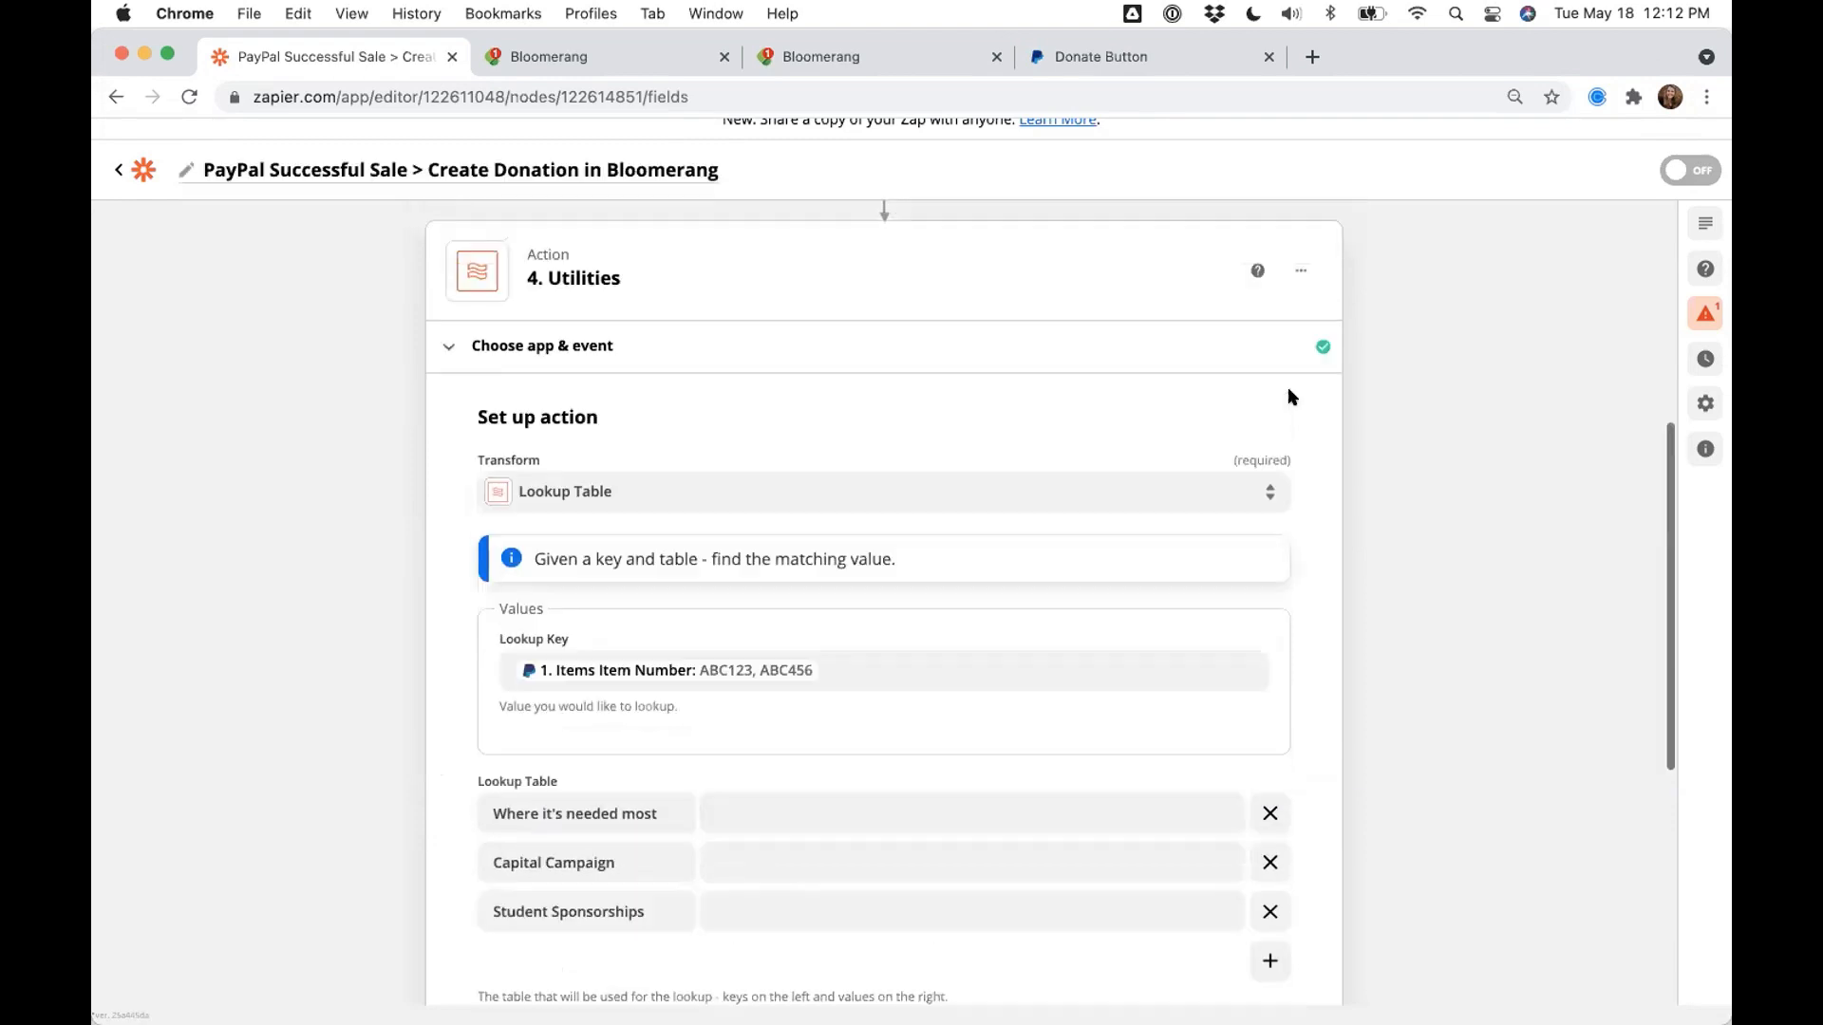
- Rename step 4 to 'Convert PayPal Item/Purpose to Bloomerang Fund'
{"action": "left_click", "coordinate": [1302, 275]}
{"action": "left_click", "coordinate": [1257, 311]}
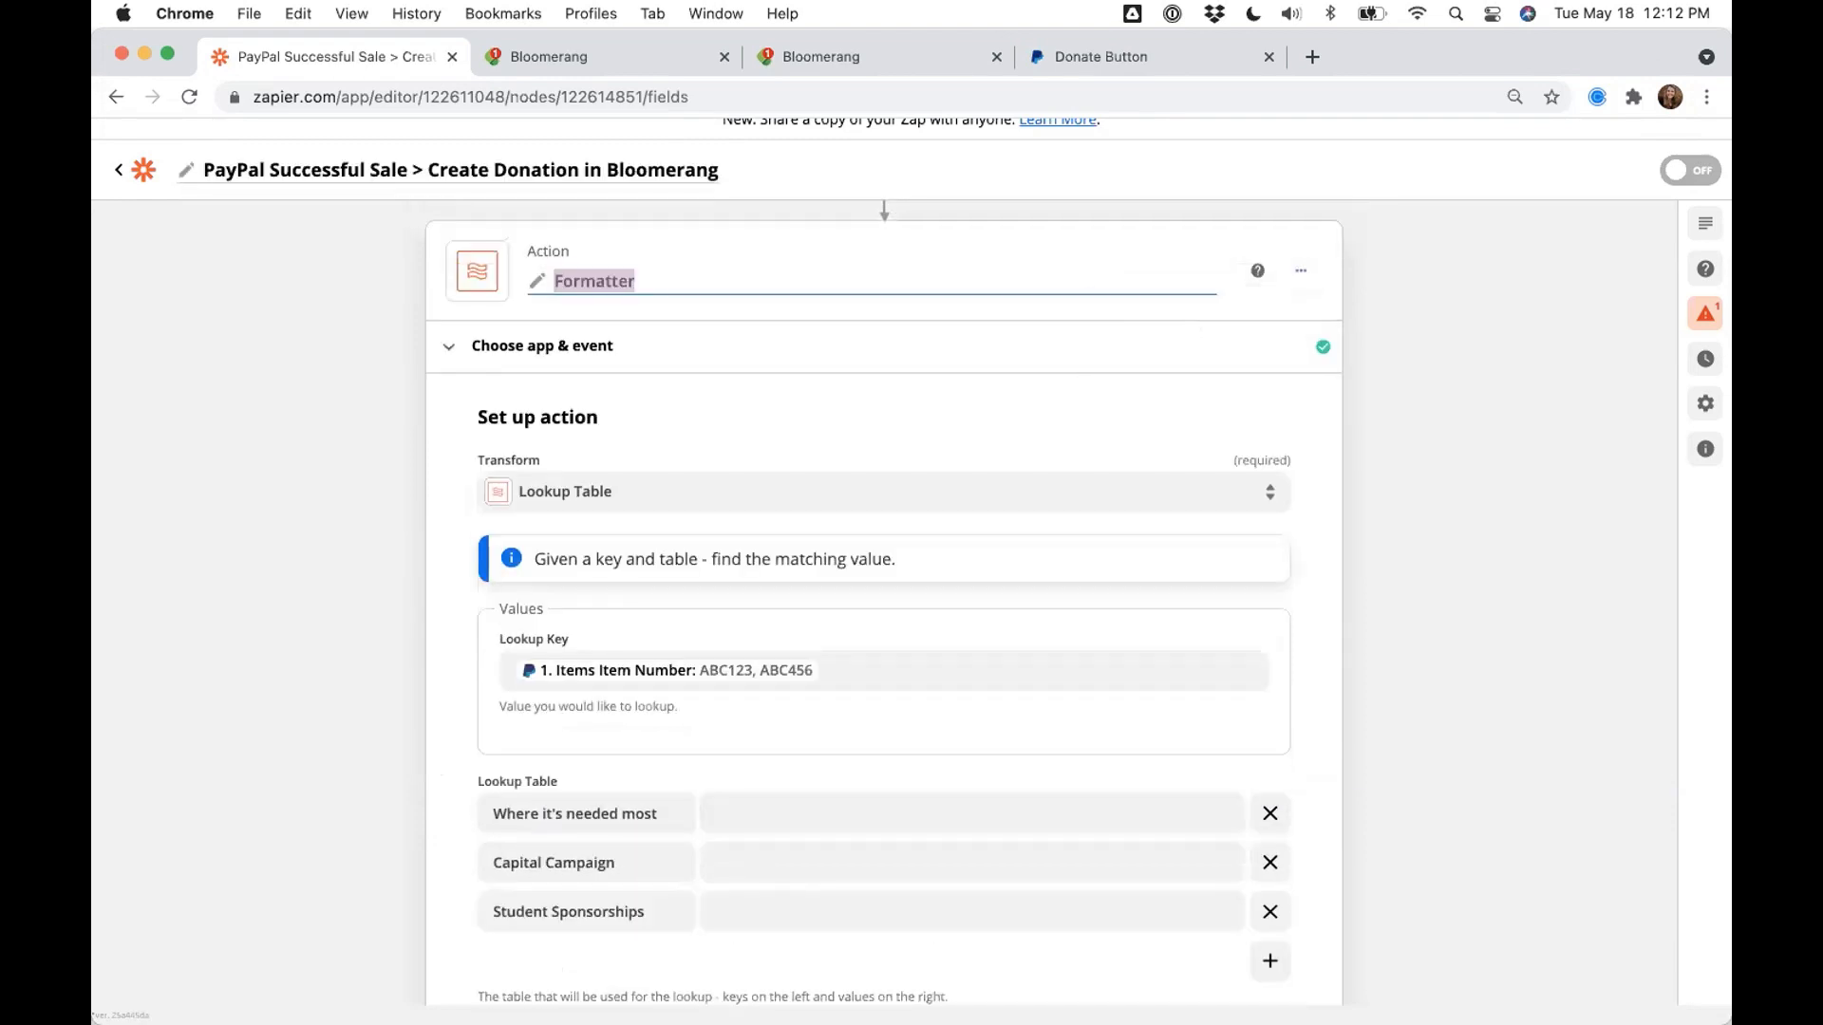
{"action": "type", "text": "Convert P"}
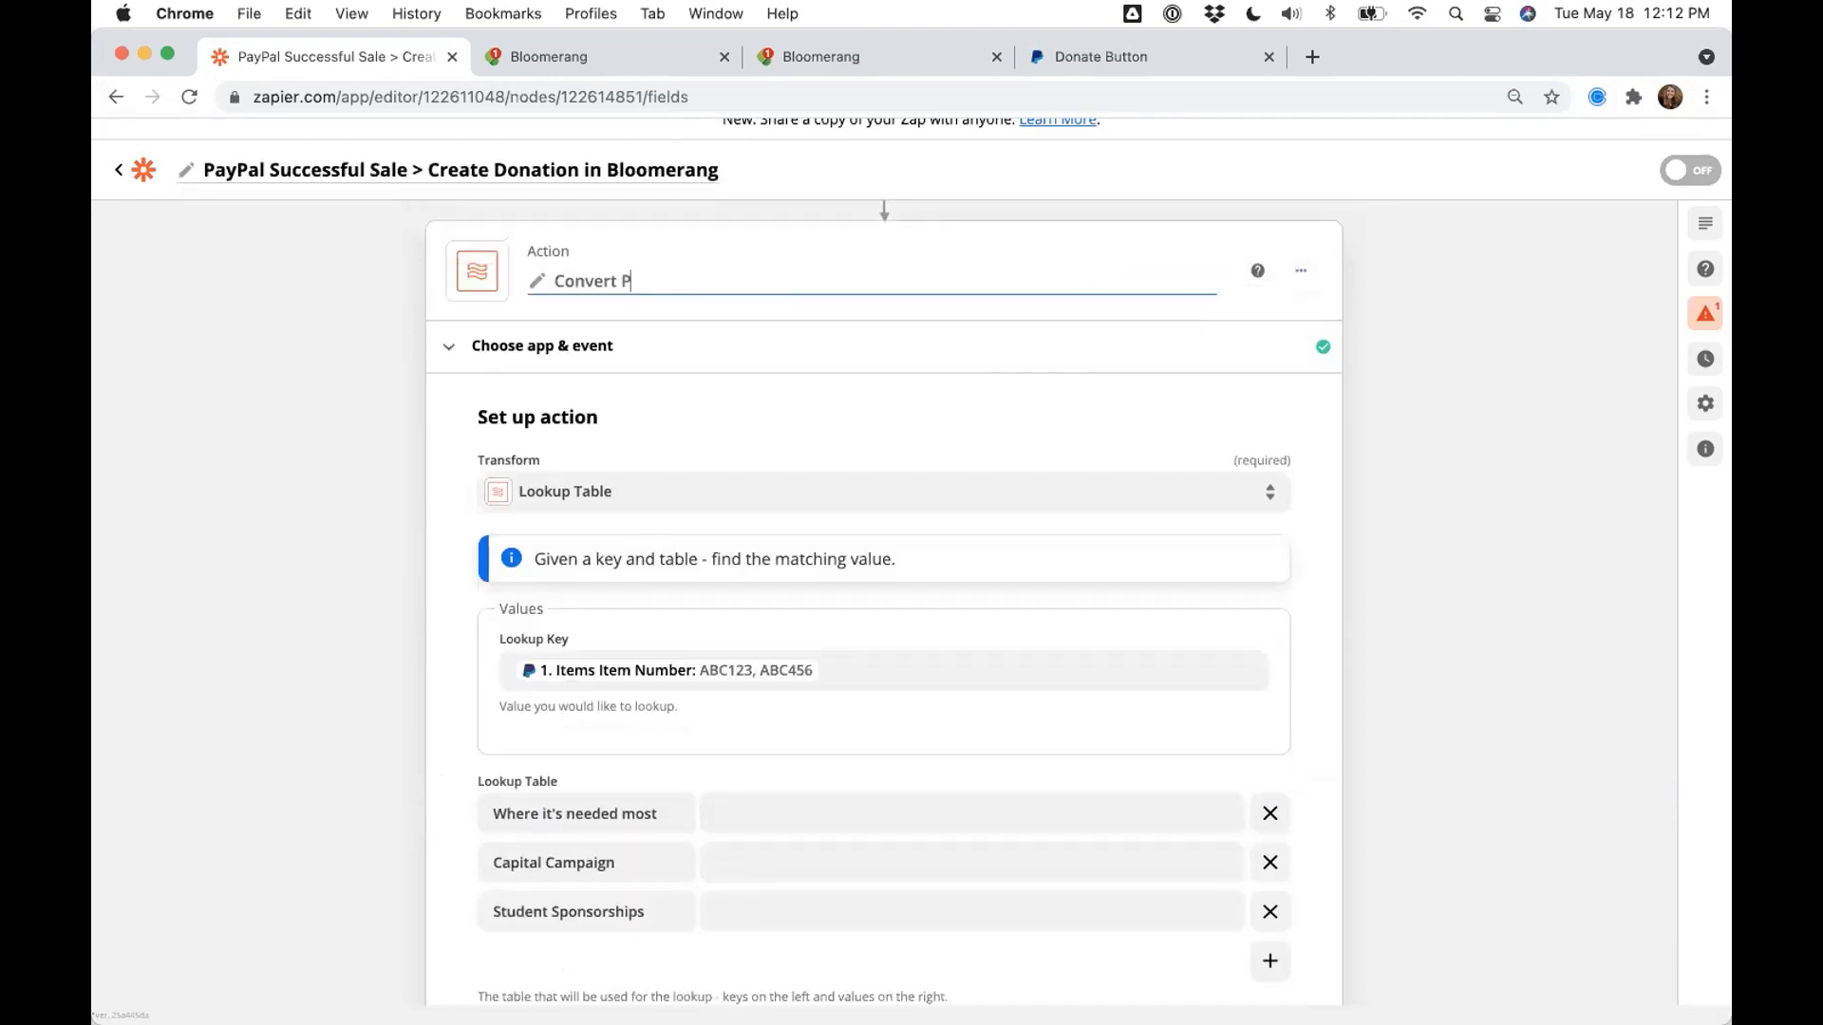
{"action": "type", "text": "ayPal Item/{Purpose to Bloomerang Fun"}
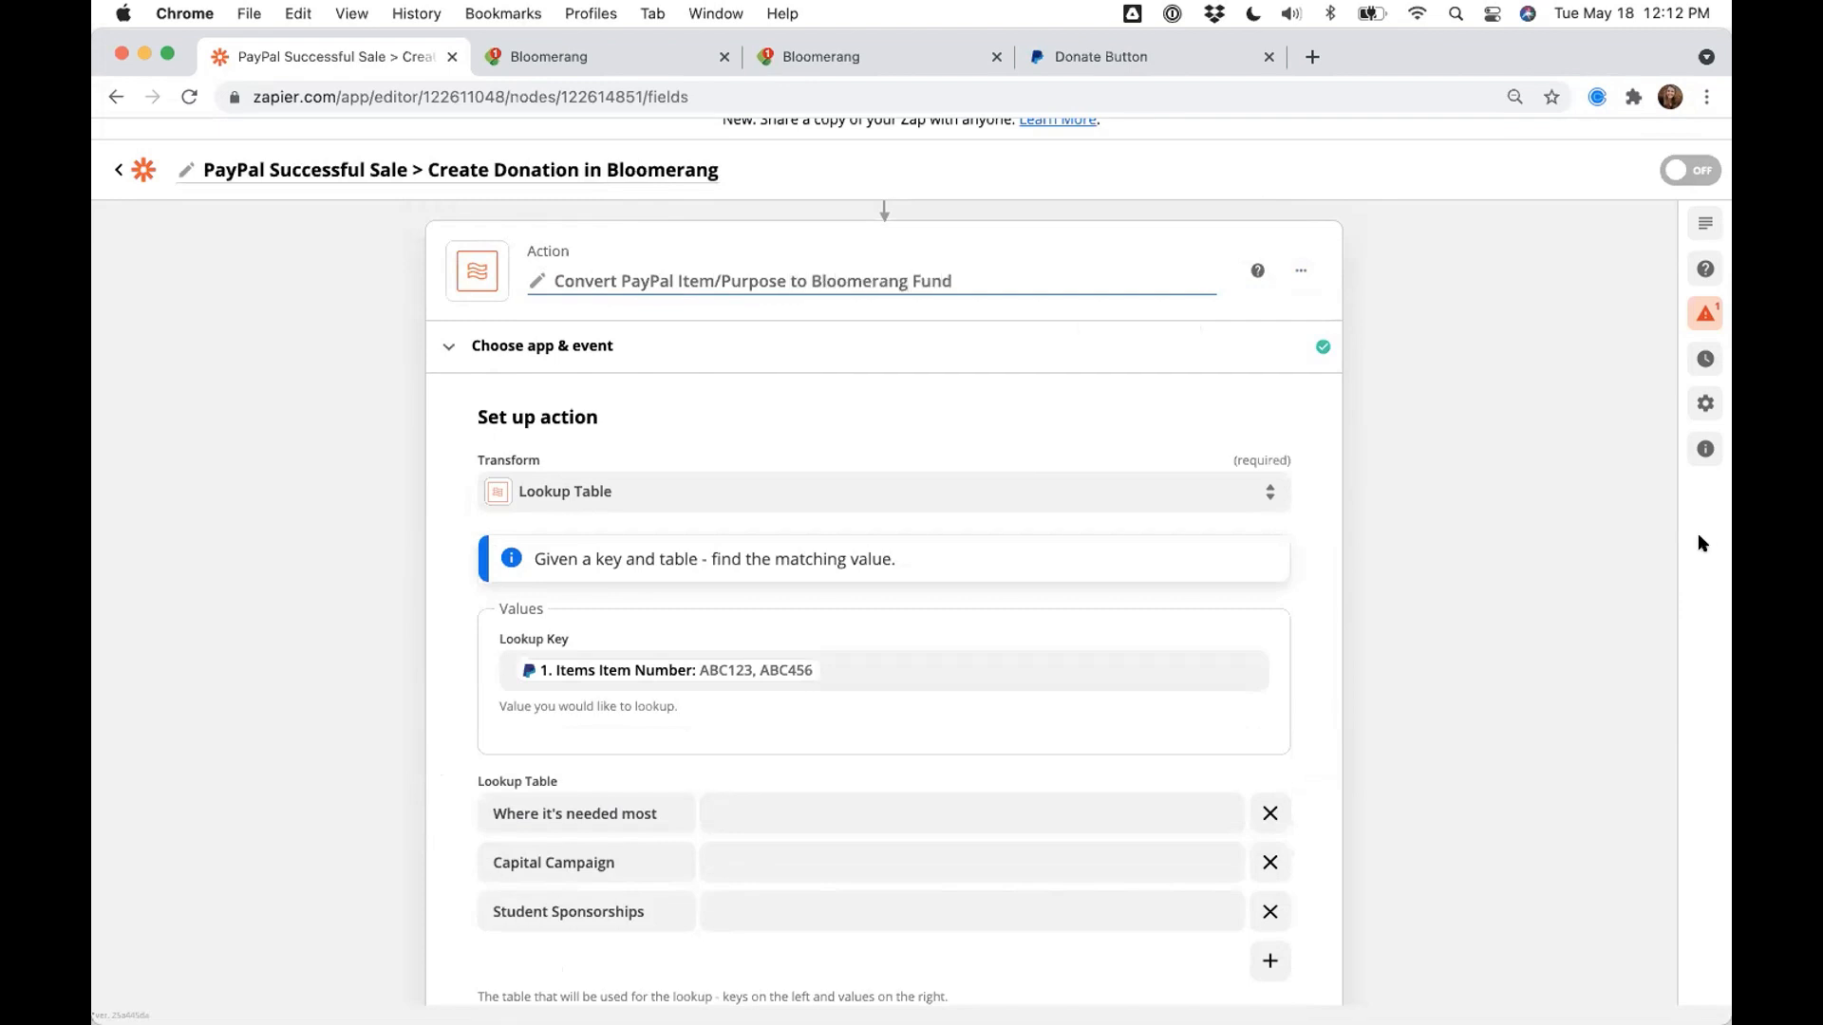
{"action": "type", "text": "d"}
{"action": "key", "text": "Return"}
- Fill the lookup values with Unrestricted, Building Fund and Temporarily Restricted, leaving Fallback Value empty
{"action": "scroll", "coordinate": [1489, 584], "scroll_direction": "down", "scroll_amount": 2}
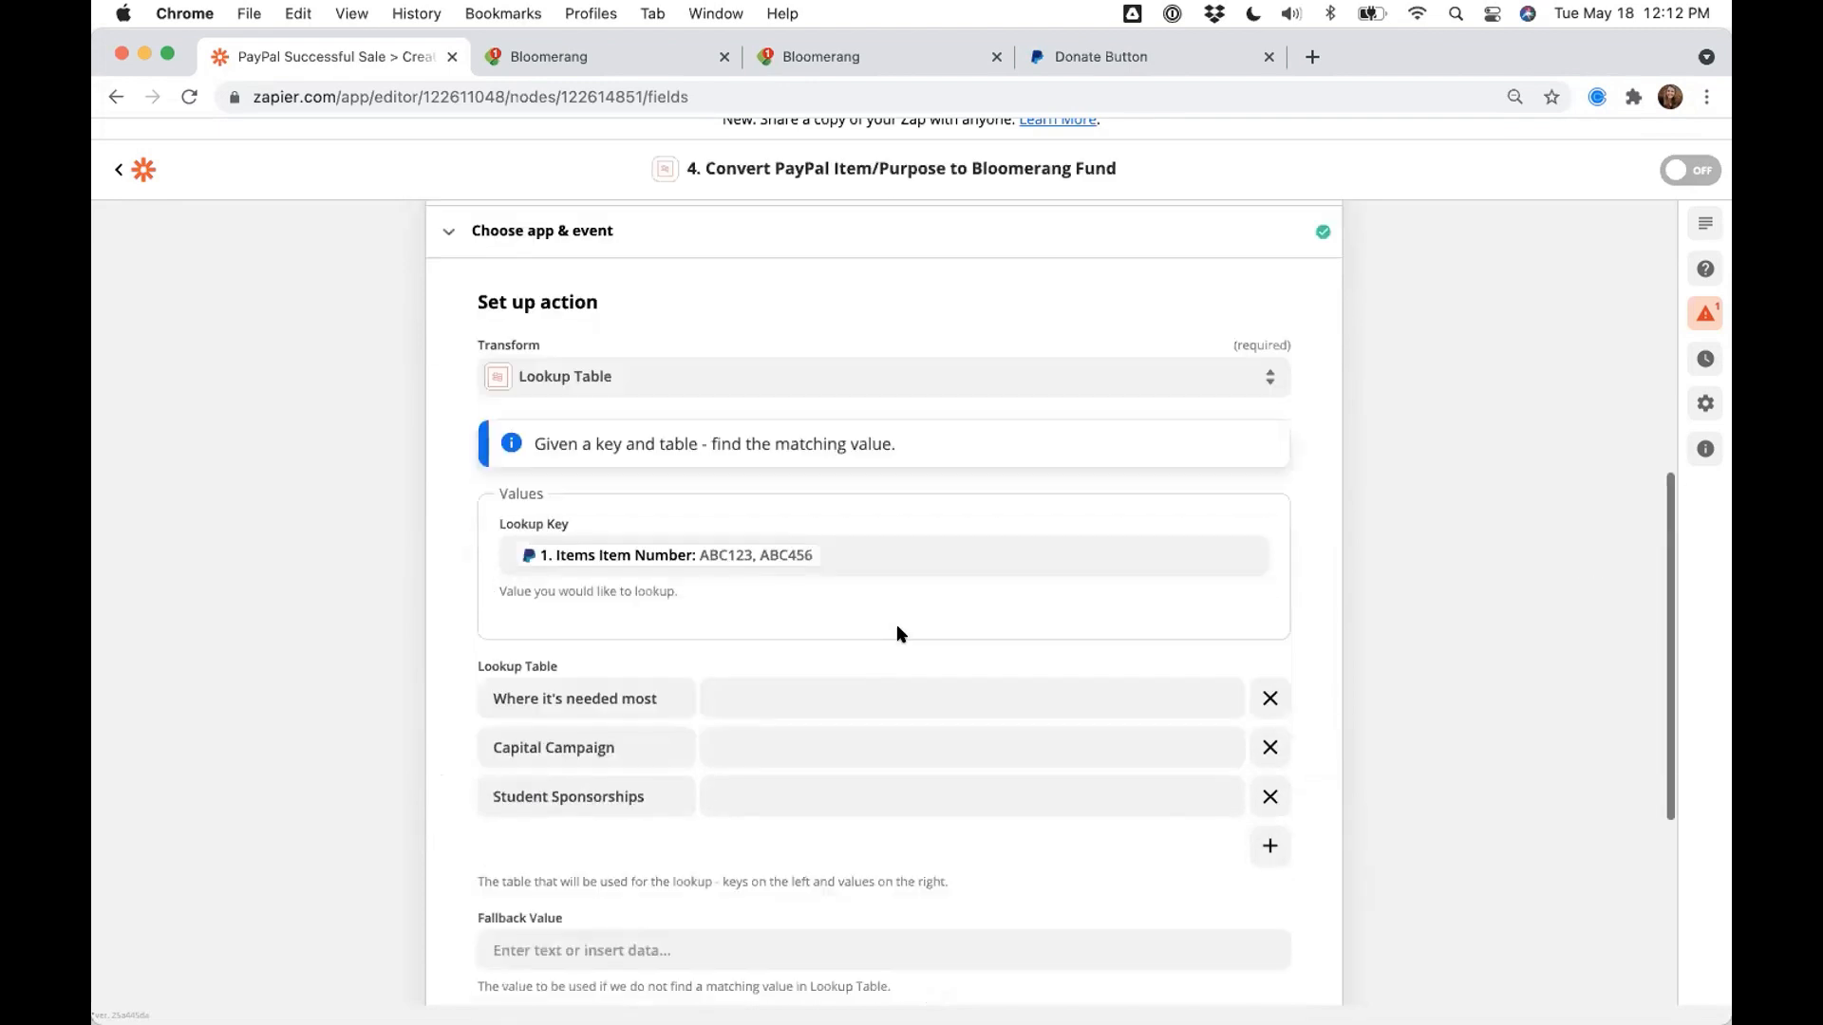
{"action": "left_click", "coordinate": [866, 692]}
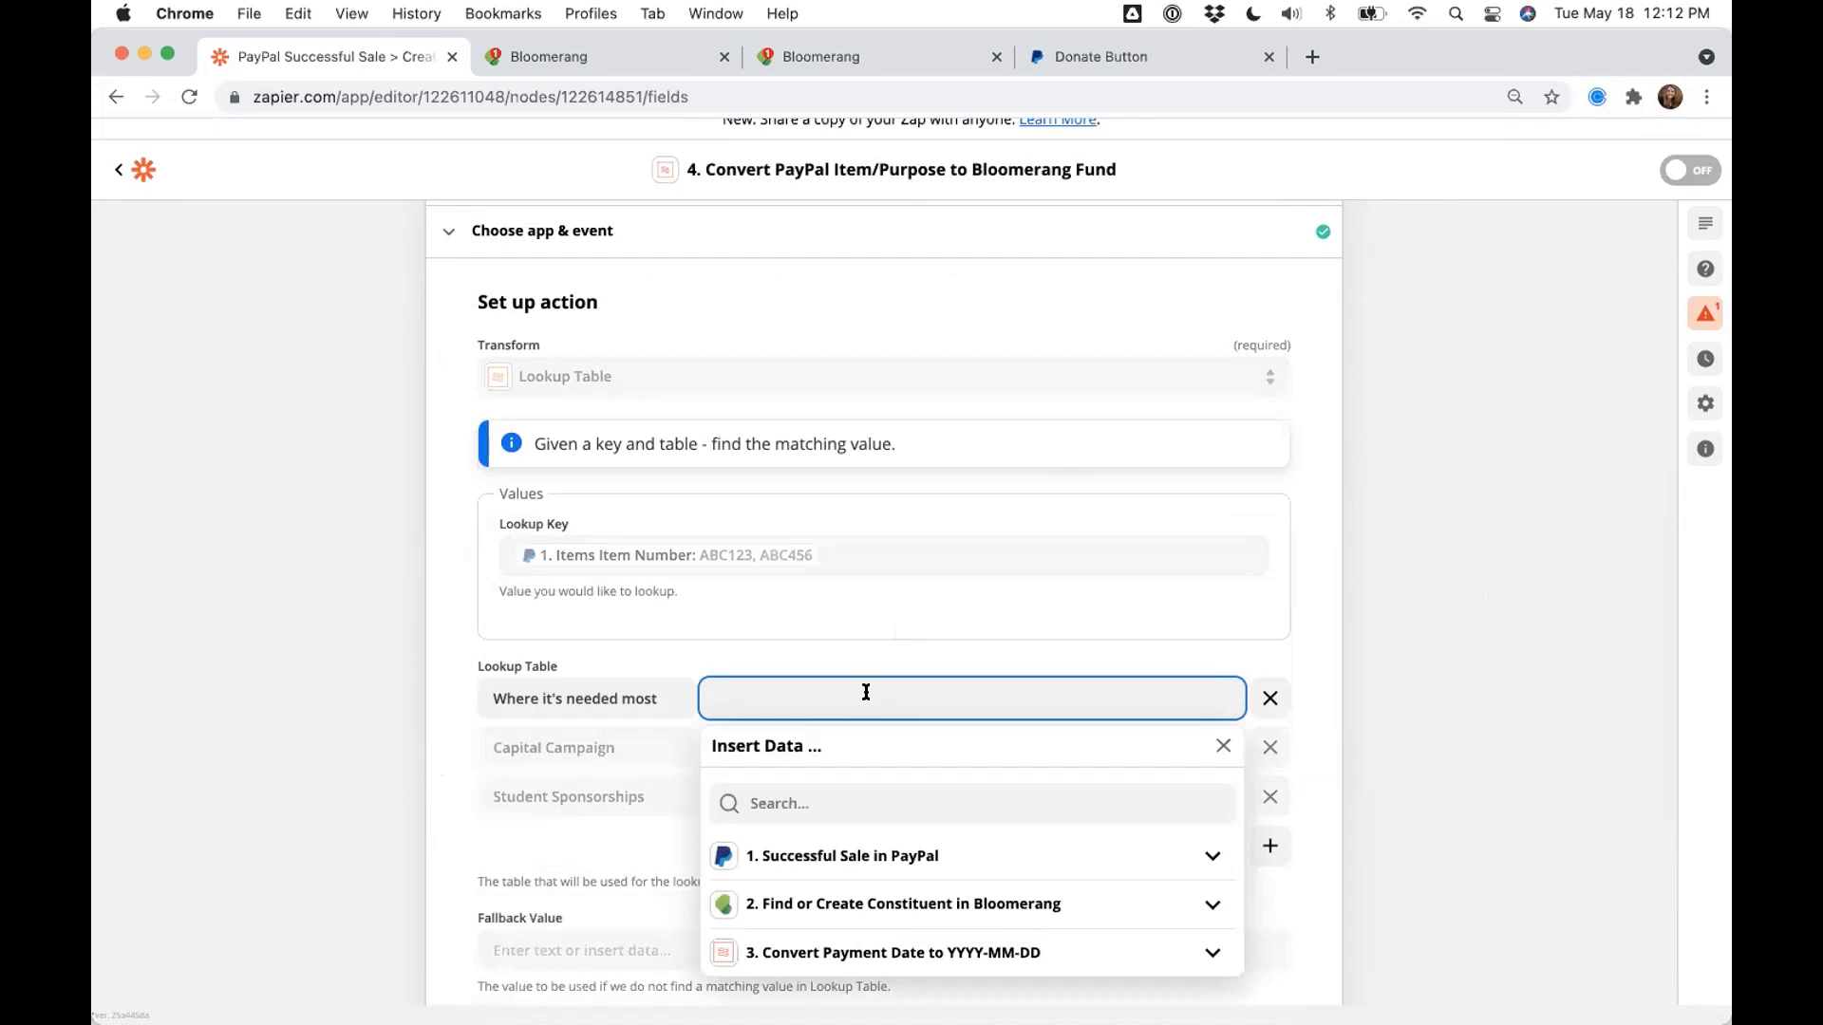
{"action": "type", "text": "Unrestricted"}
{"action": "left_click", "coordinate": [1350, 720]}
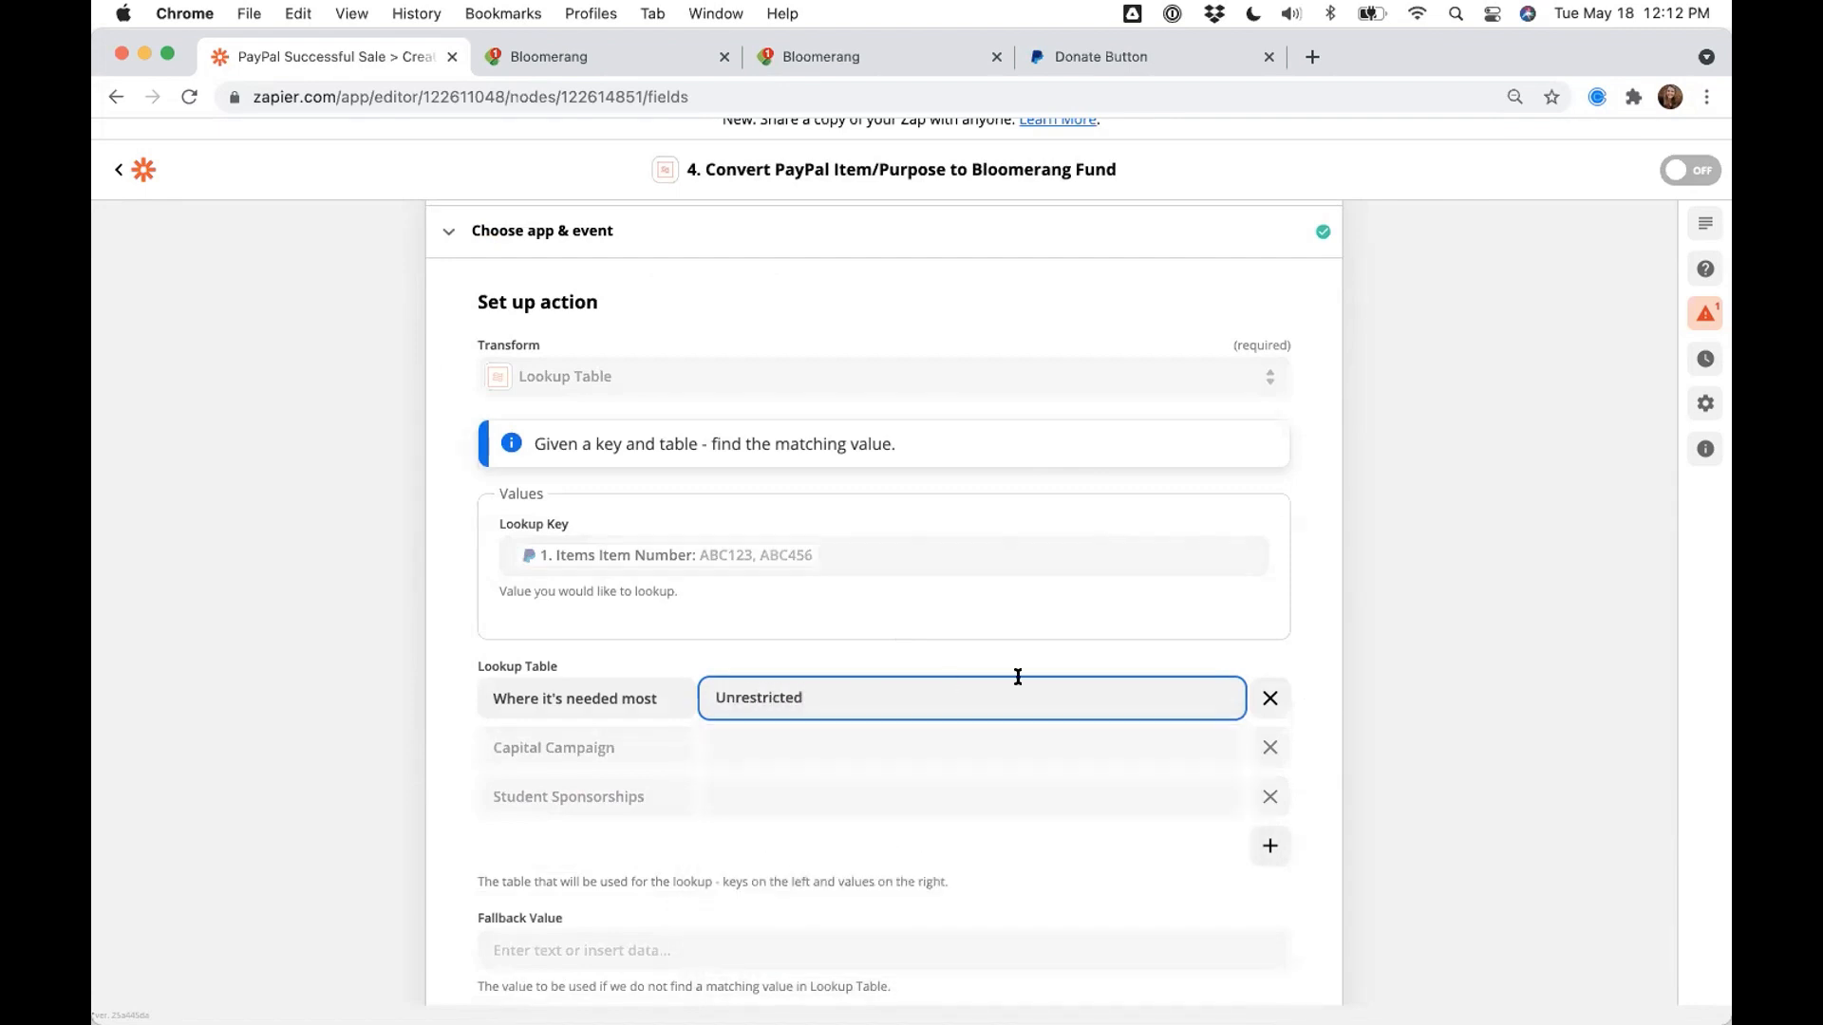
{"action": "left_click", "coordinate": [720, 744]}
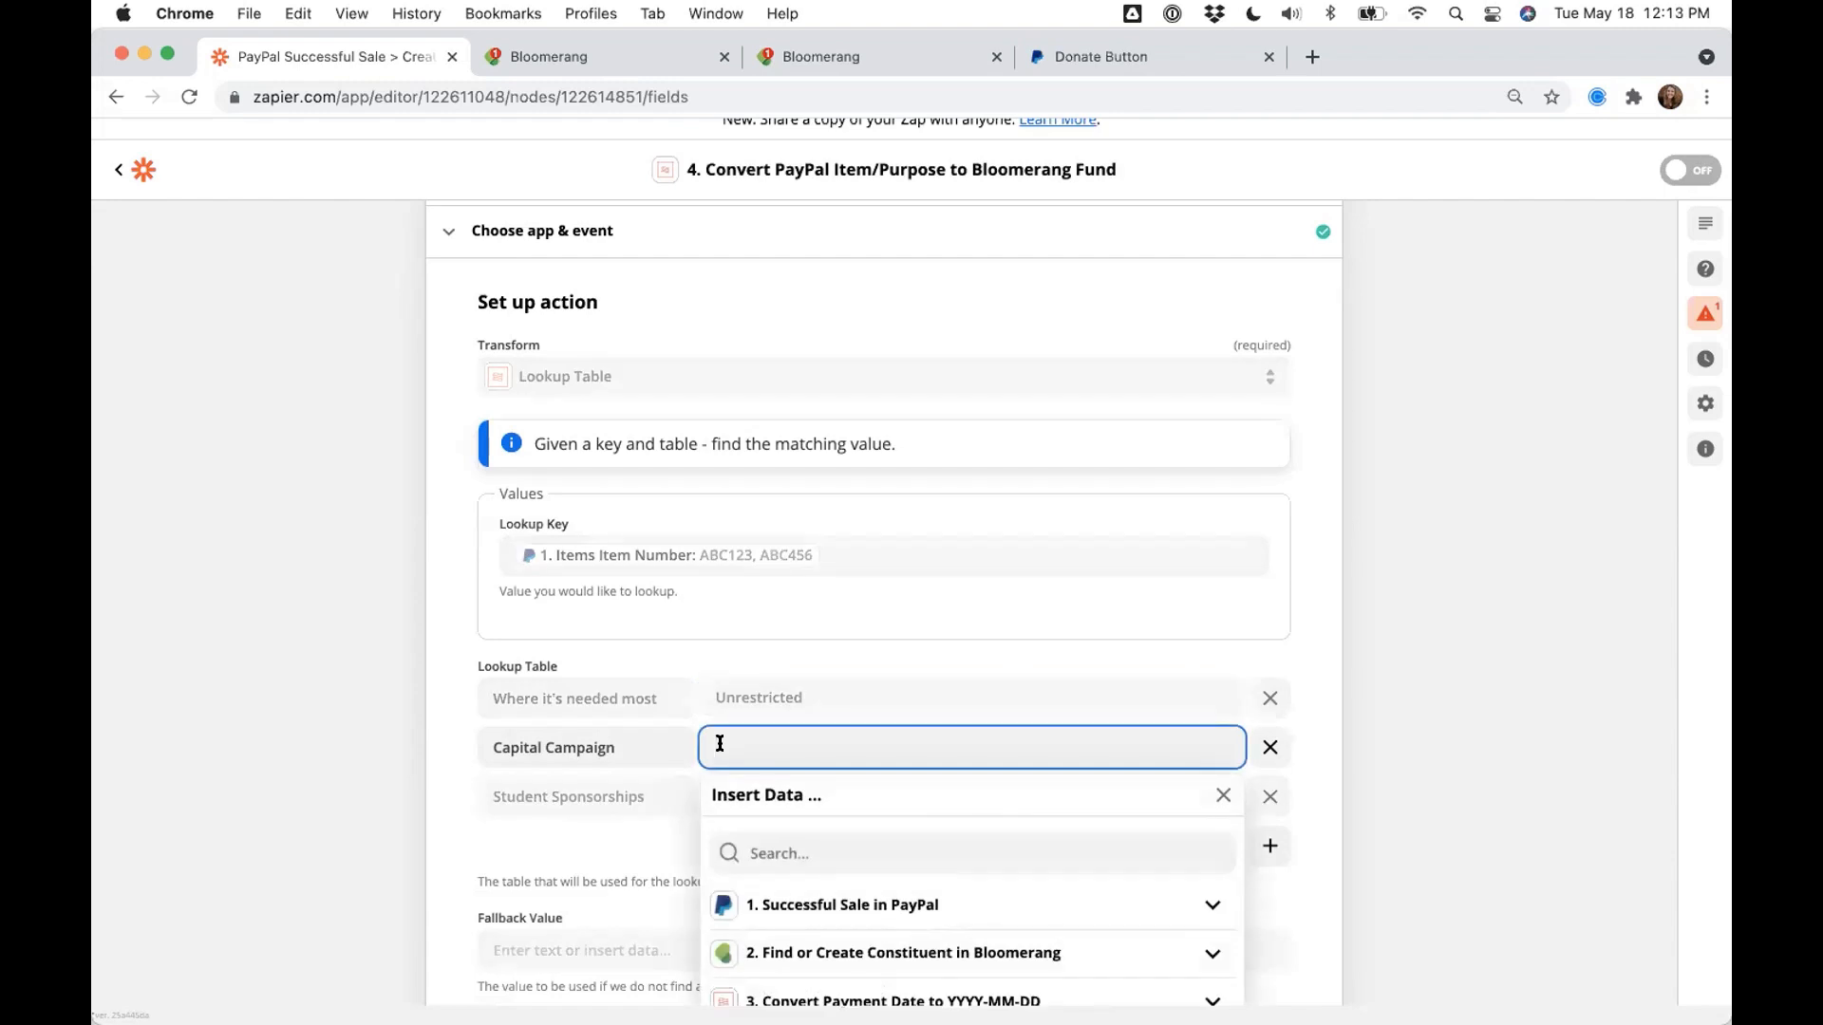
{"action": "type", "text": "Building, Fund"}
{"action": "left_click", "coordinate": [1225, 793]}
{"action": "left_click", "coordinate": [796, 797]}
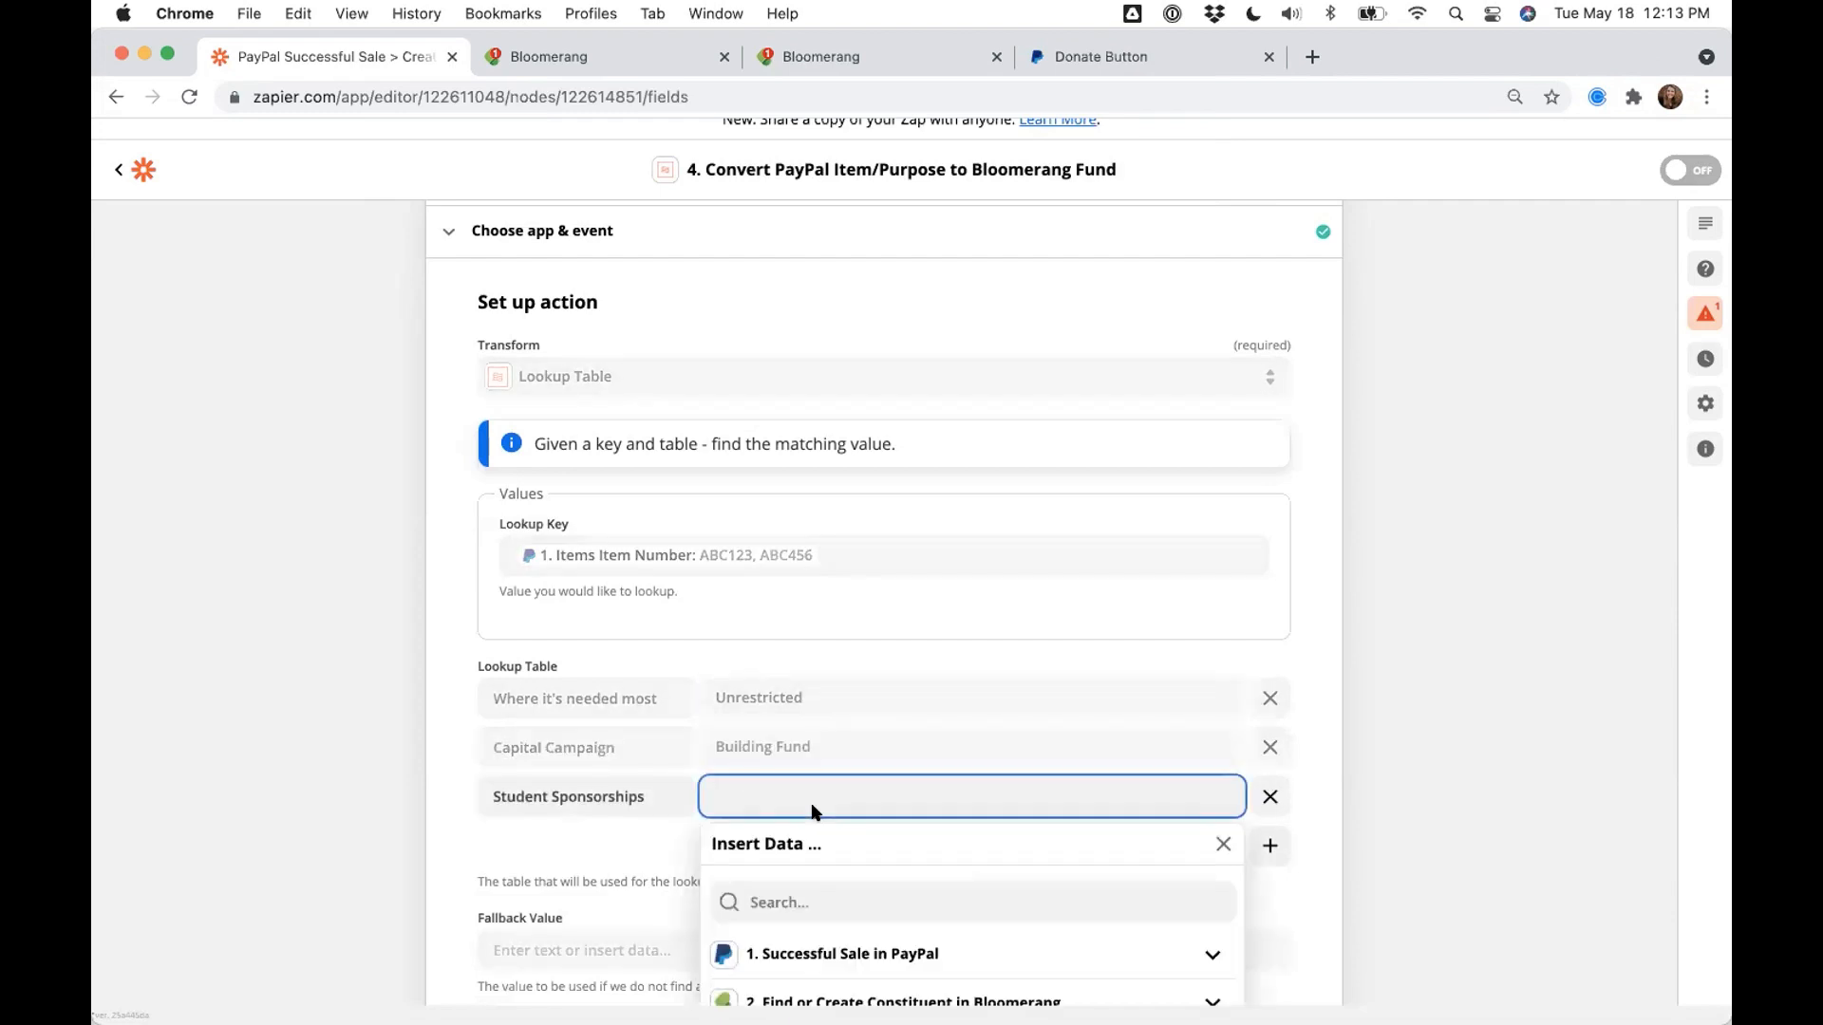
{"action": "type", "text": "Temporarily Restricted"}
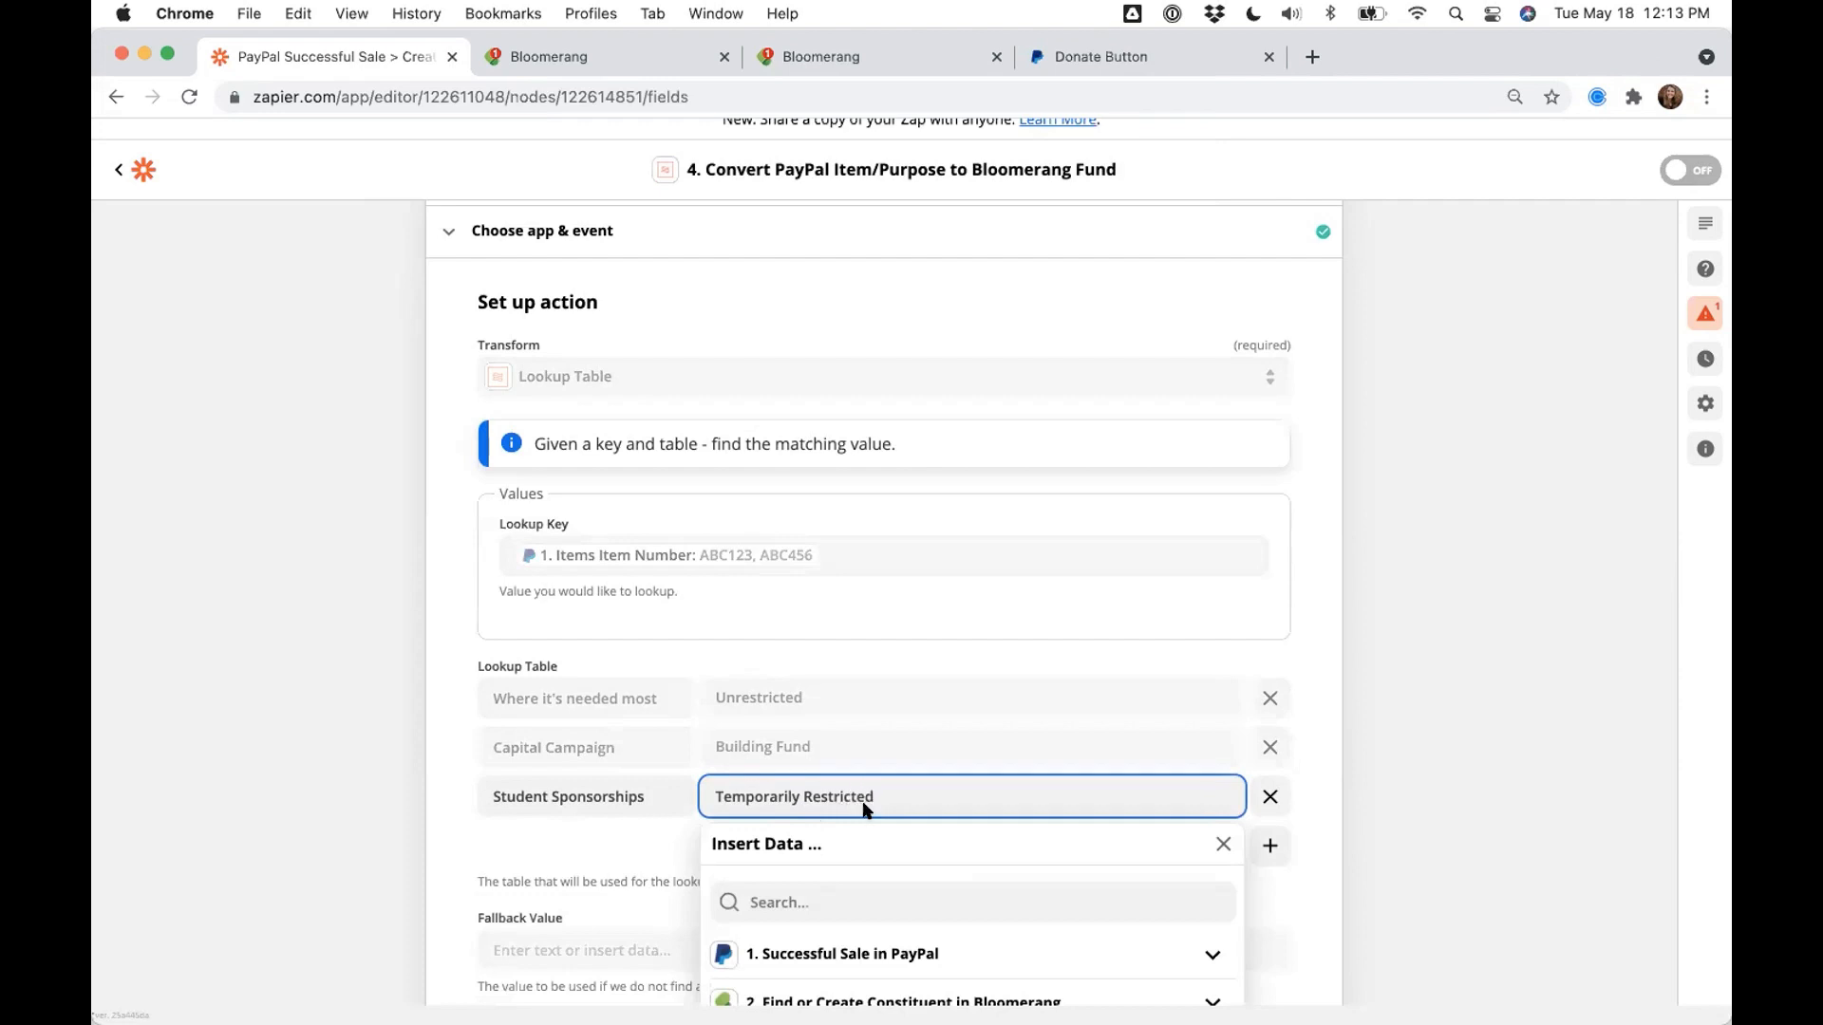
{"action": "left_click", "coordinate": [1399, 810]}
{"action": "scroll", "coordinate": [1319, 830], "scroll_direction": "down", "scroll_amount": 2}
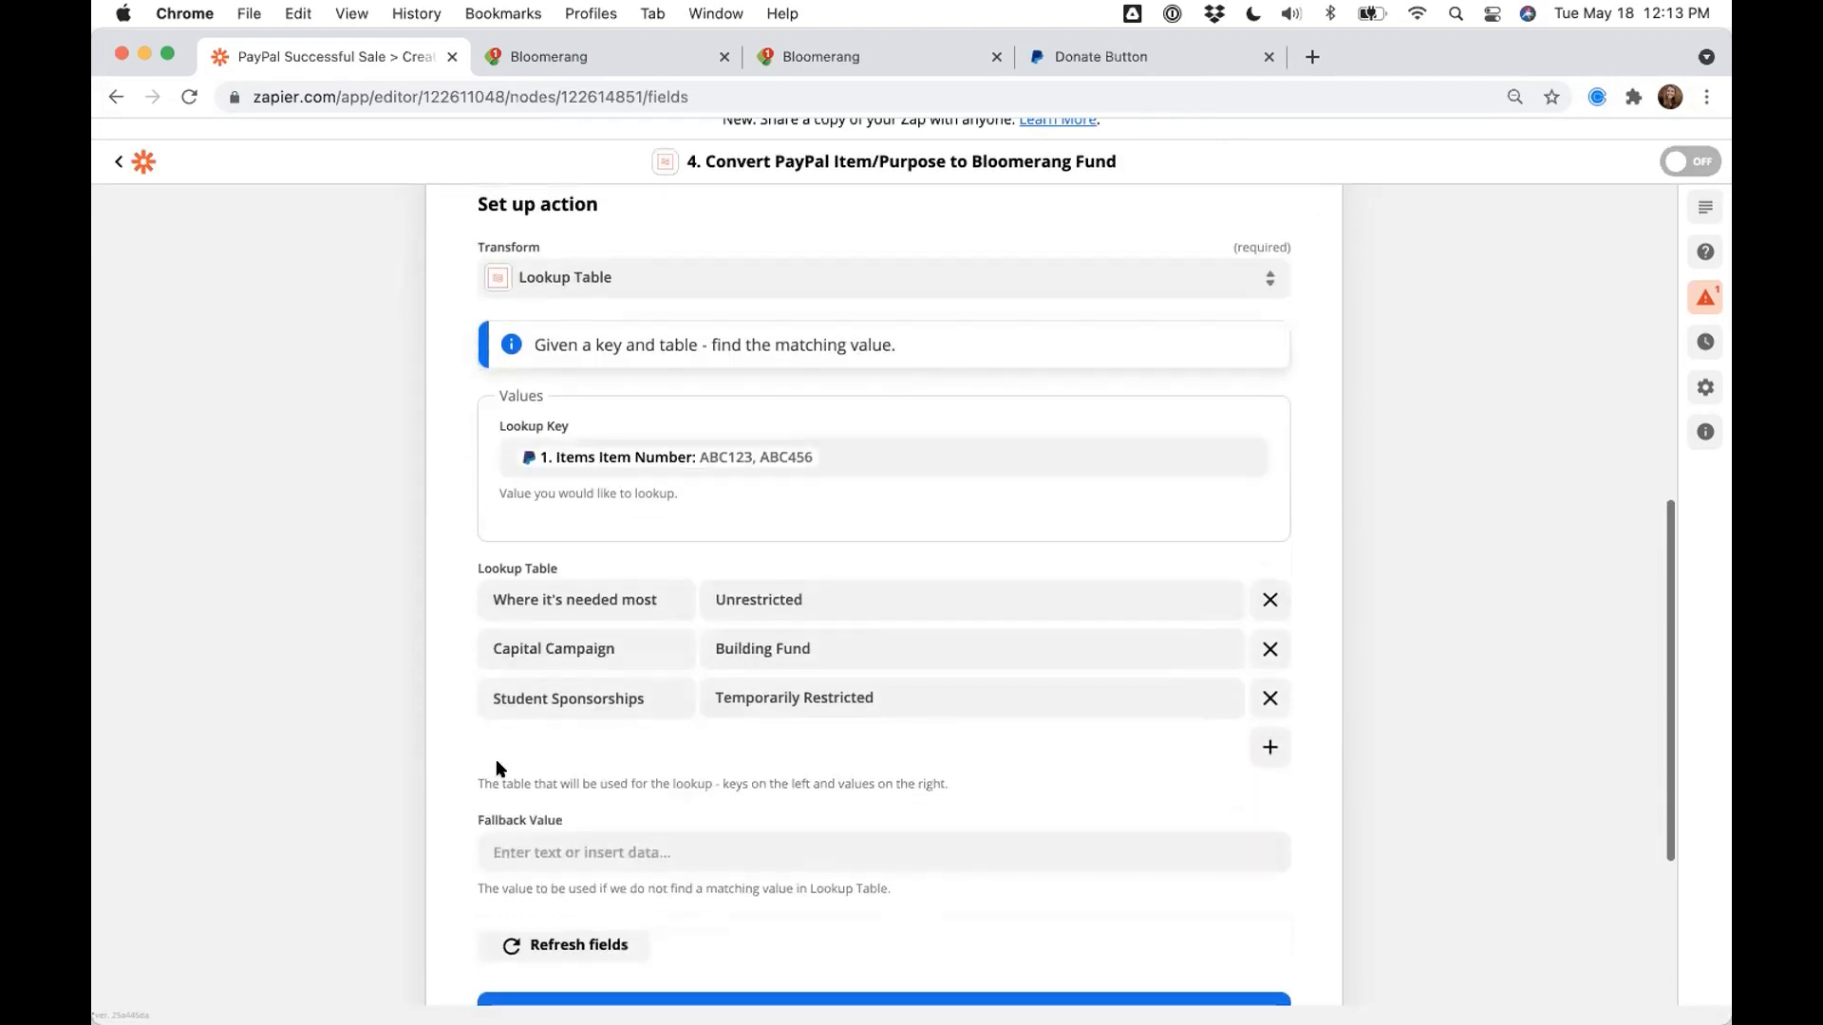
{"action": "left_click_drag", "start_coordinate": [553, 815], "coordinate": [450, 813]}
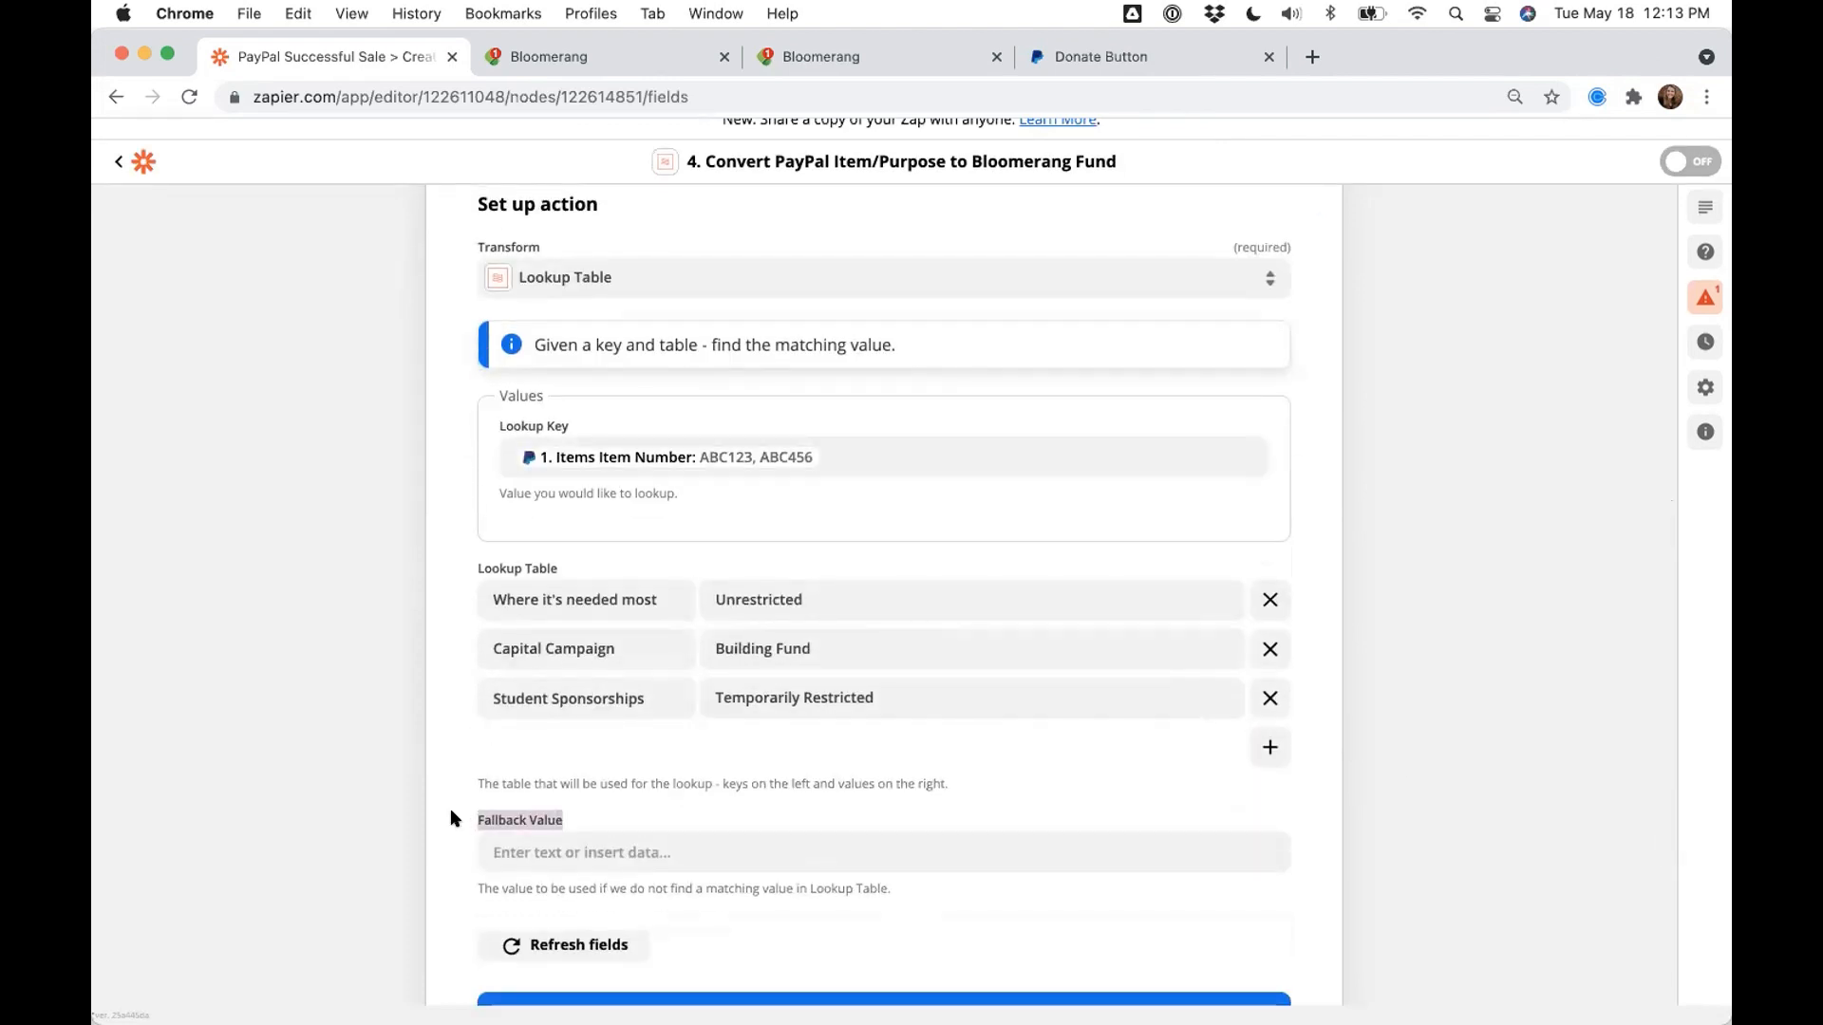
{"action": "left_click", "coordinate": [1168, 52]}
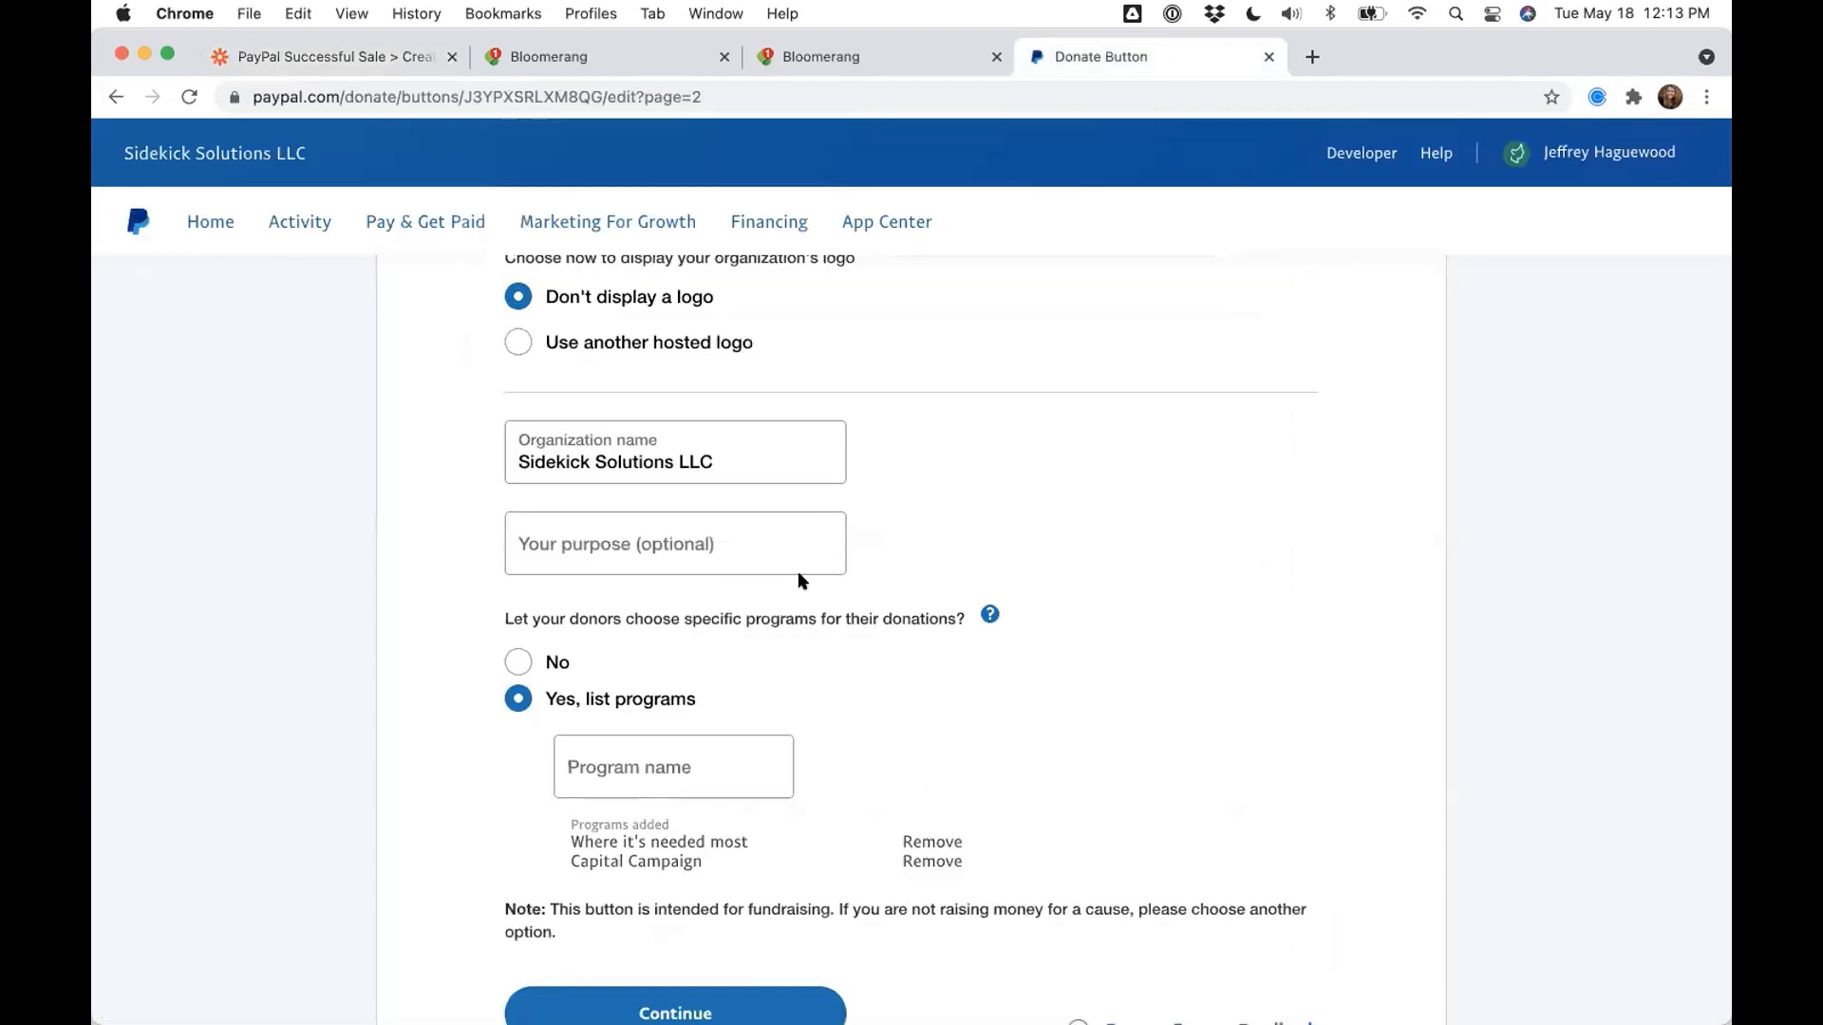
{"action": "scroll", "coordinate": [776, 653], "scroll_direction": "up", "scroll_amount": 3}
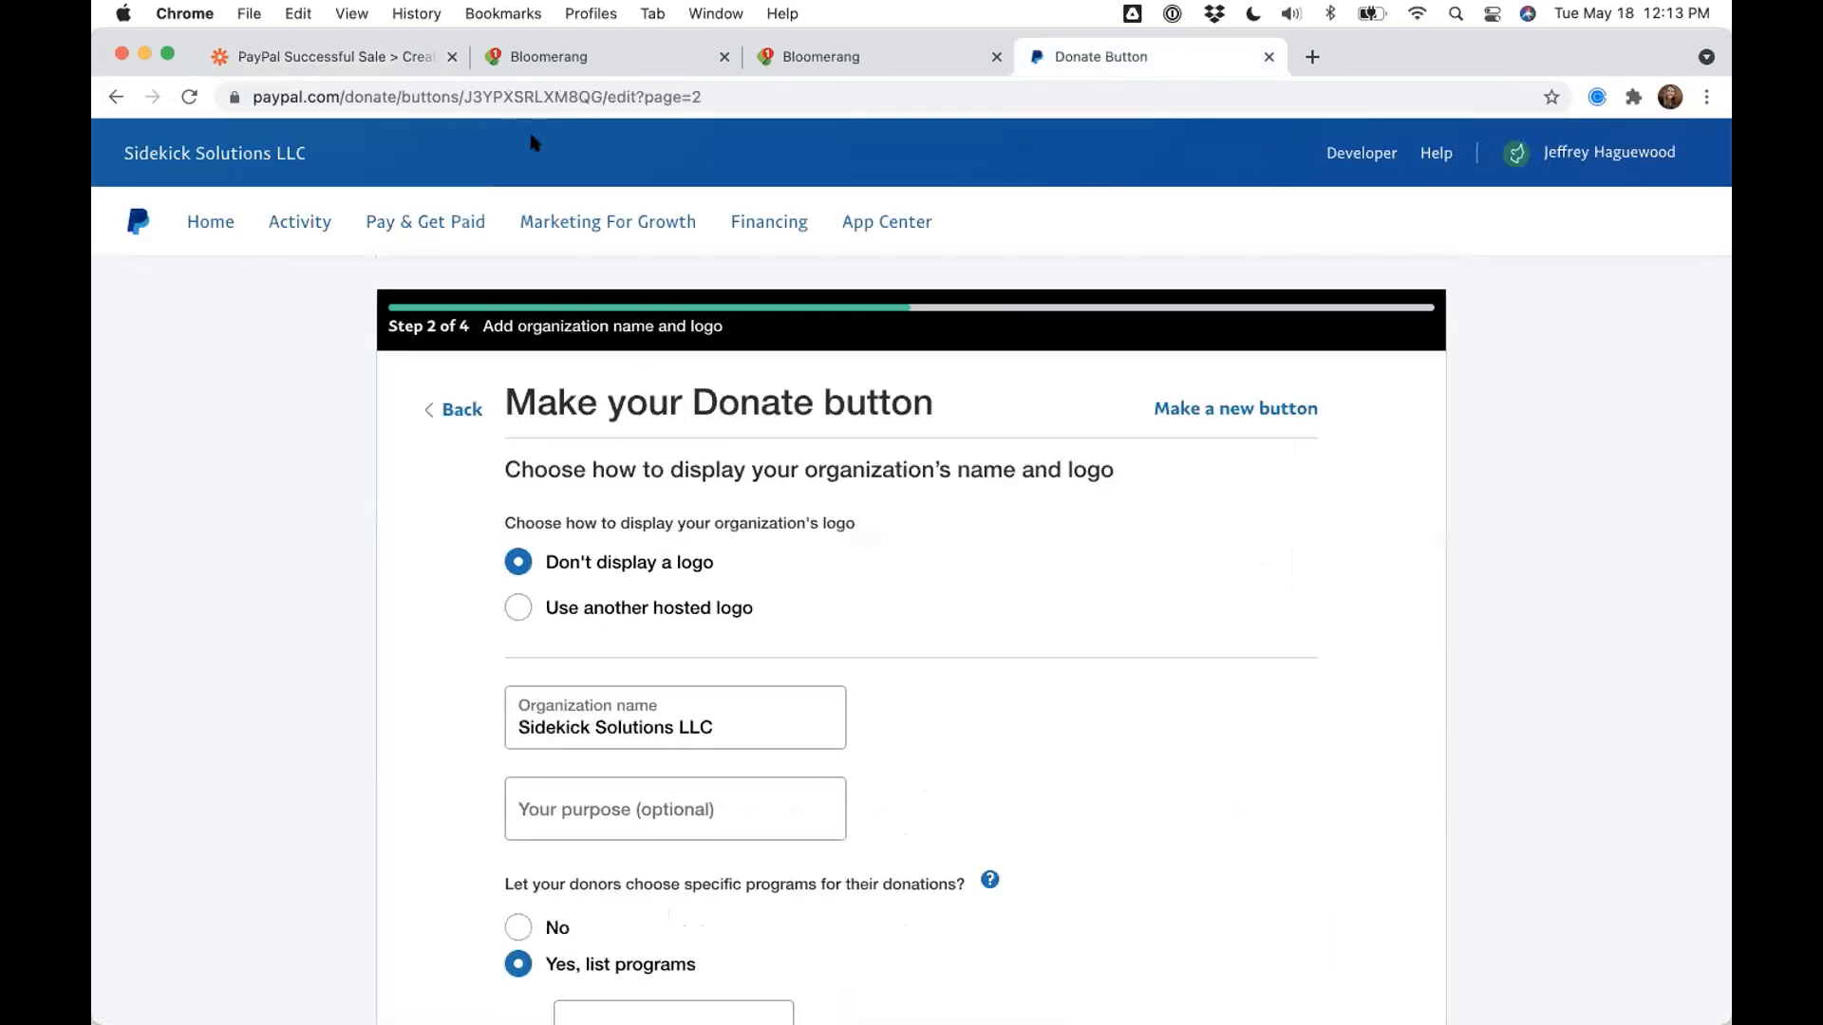
{"action": "left_click", "coordinate": [368, 52]}
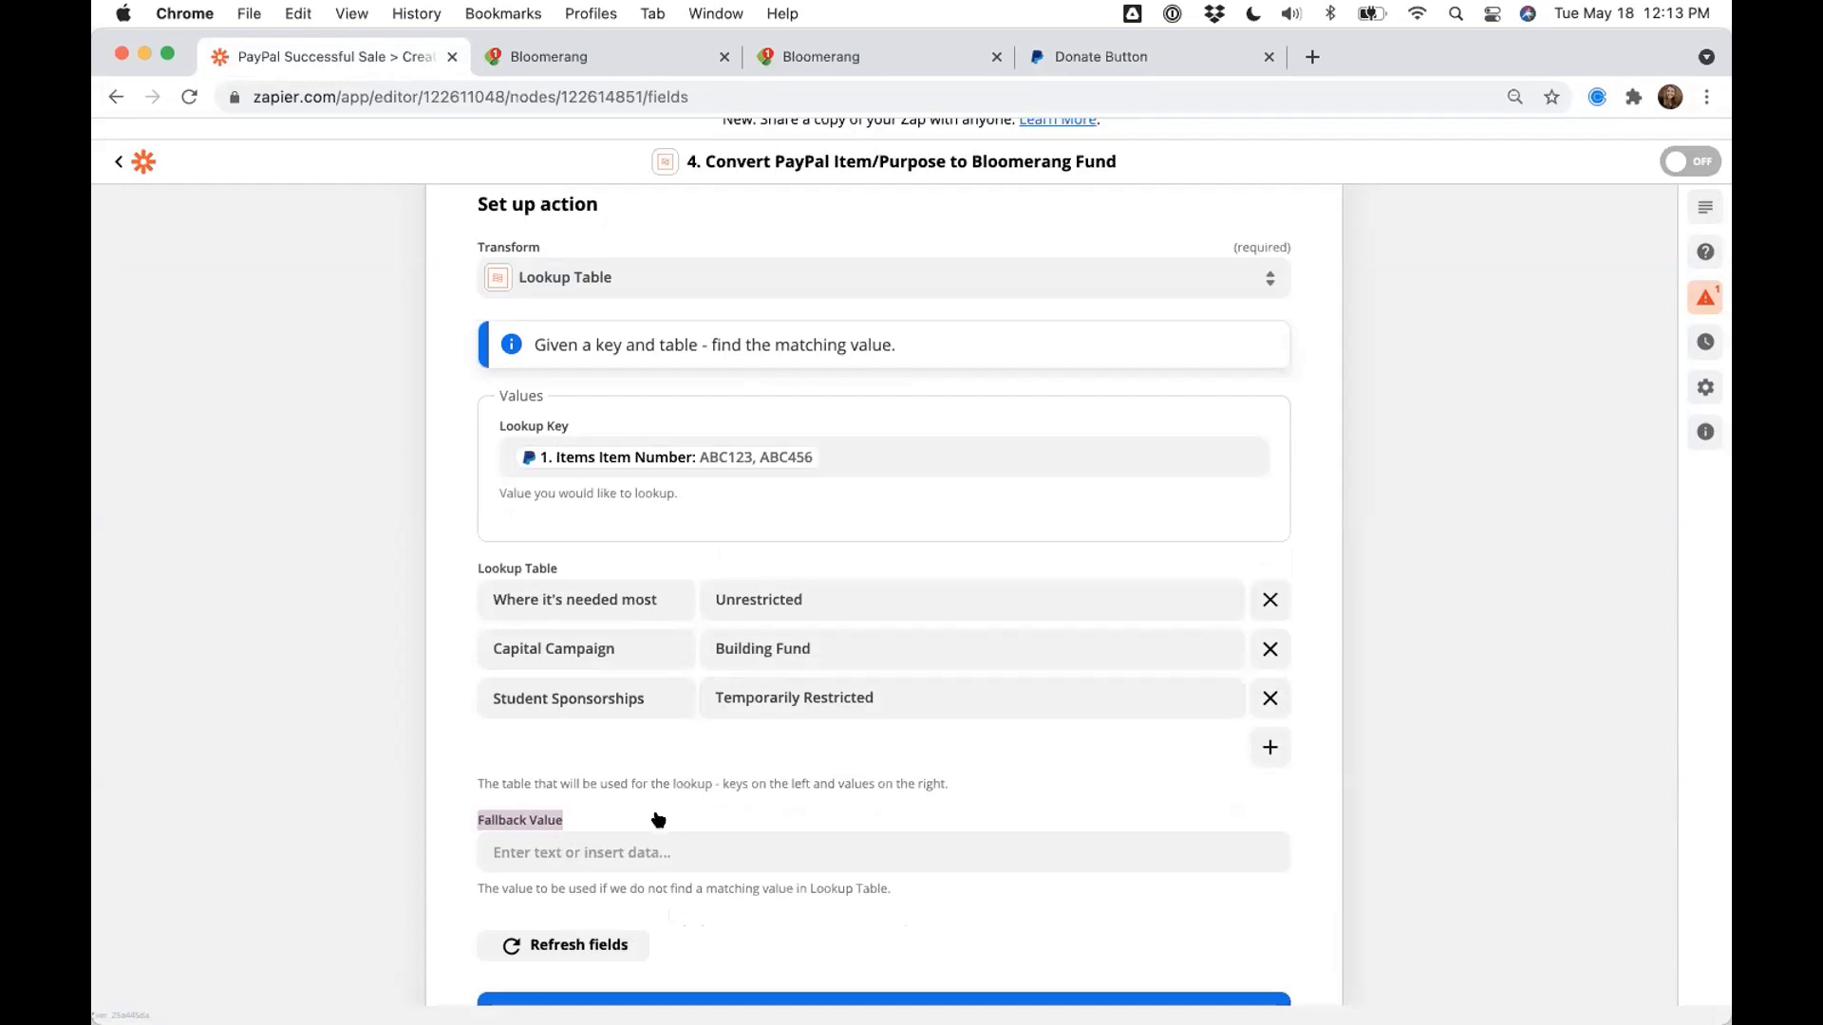
- Set the lookup table's Fallback Value to Default, replacing the initial Unrestricted entry
{"action": "left_click", "coordinate": [636, 848]}
{"action": "type", "text": "Unre"}
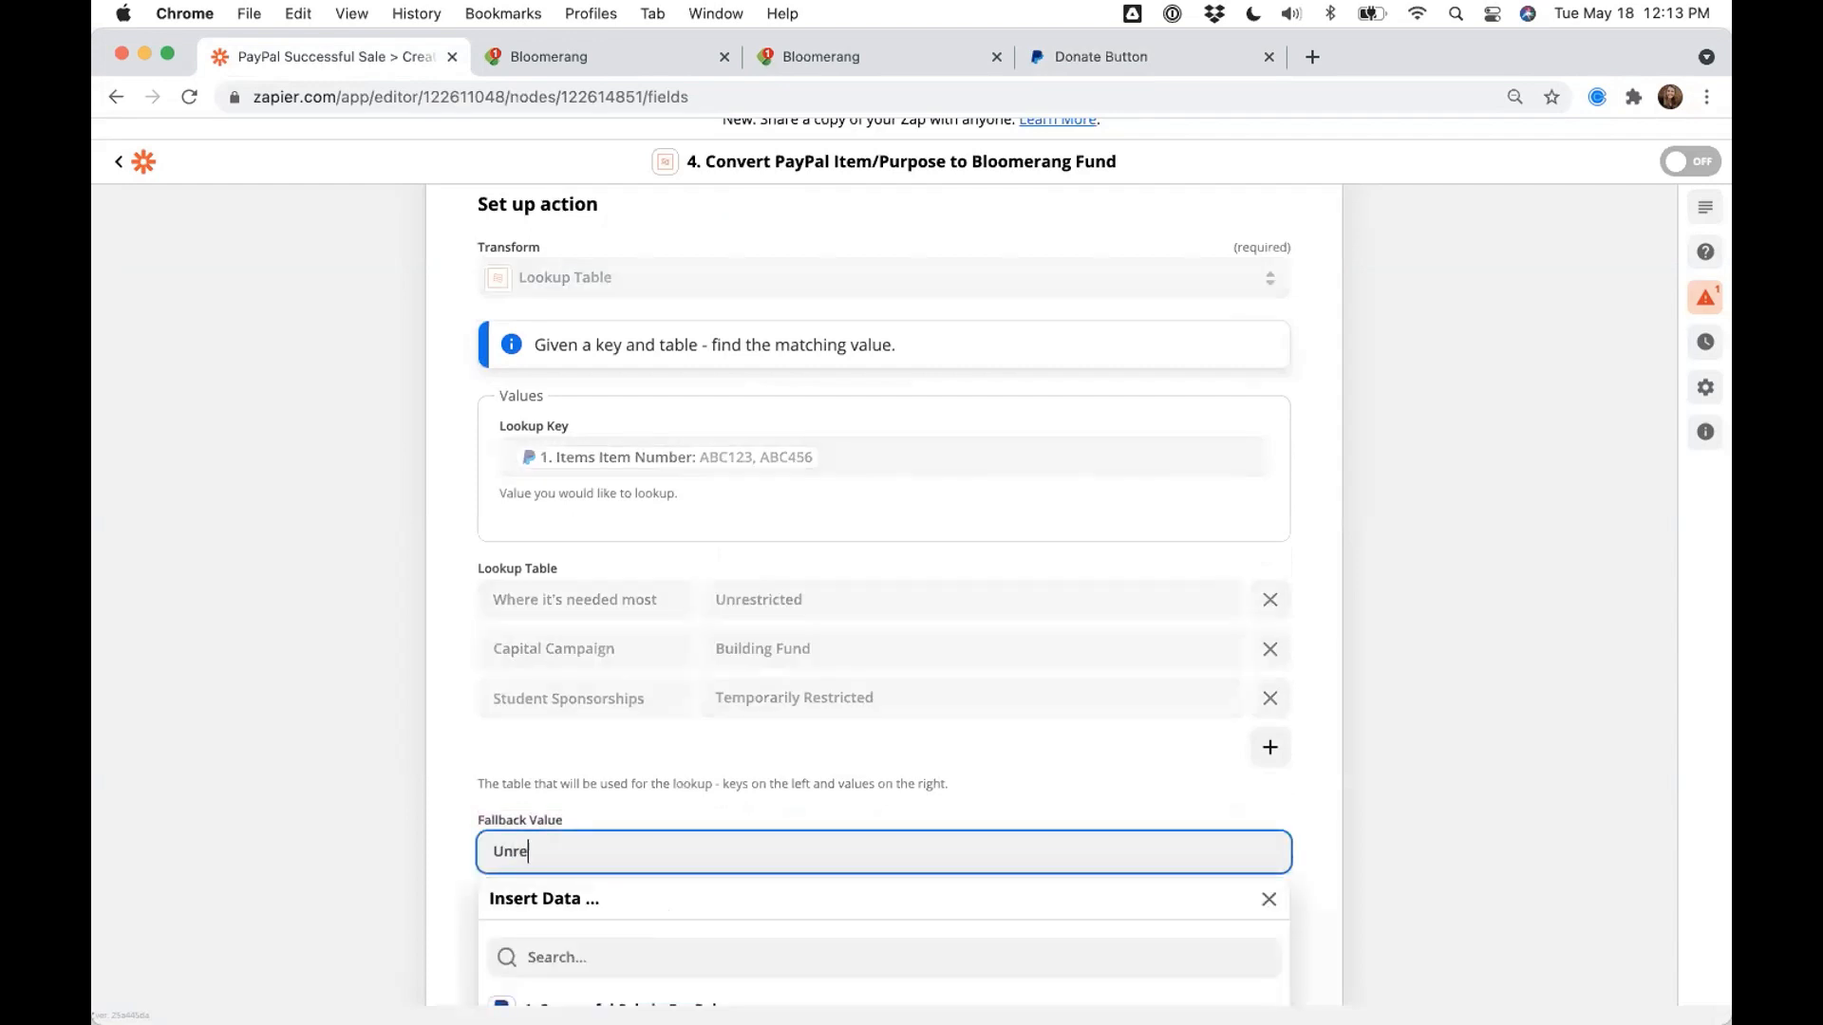
{"action": "type", "text": "stricted"}
{"action": "left_click", "coordinate": [610, 749]}
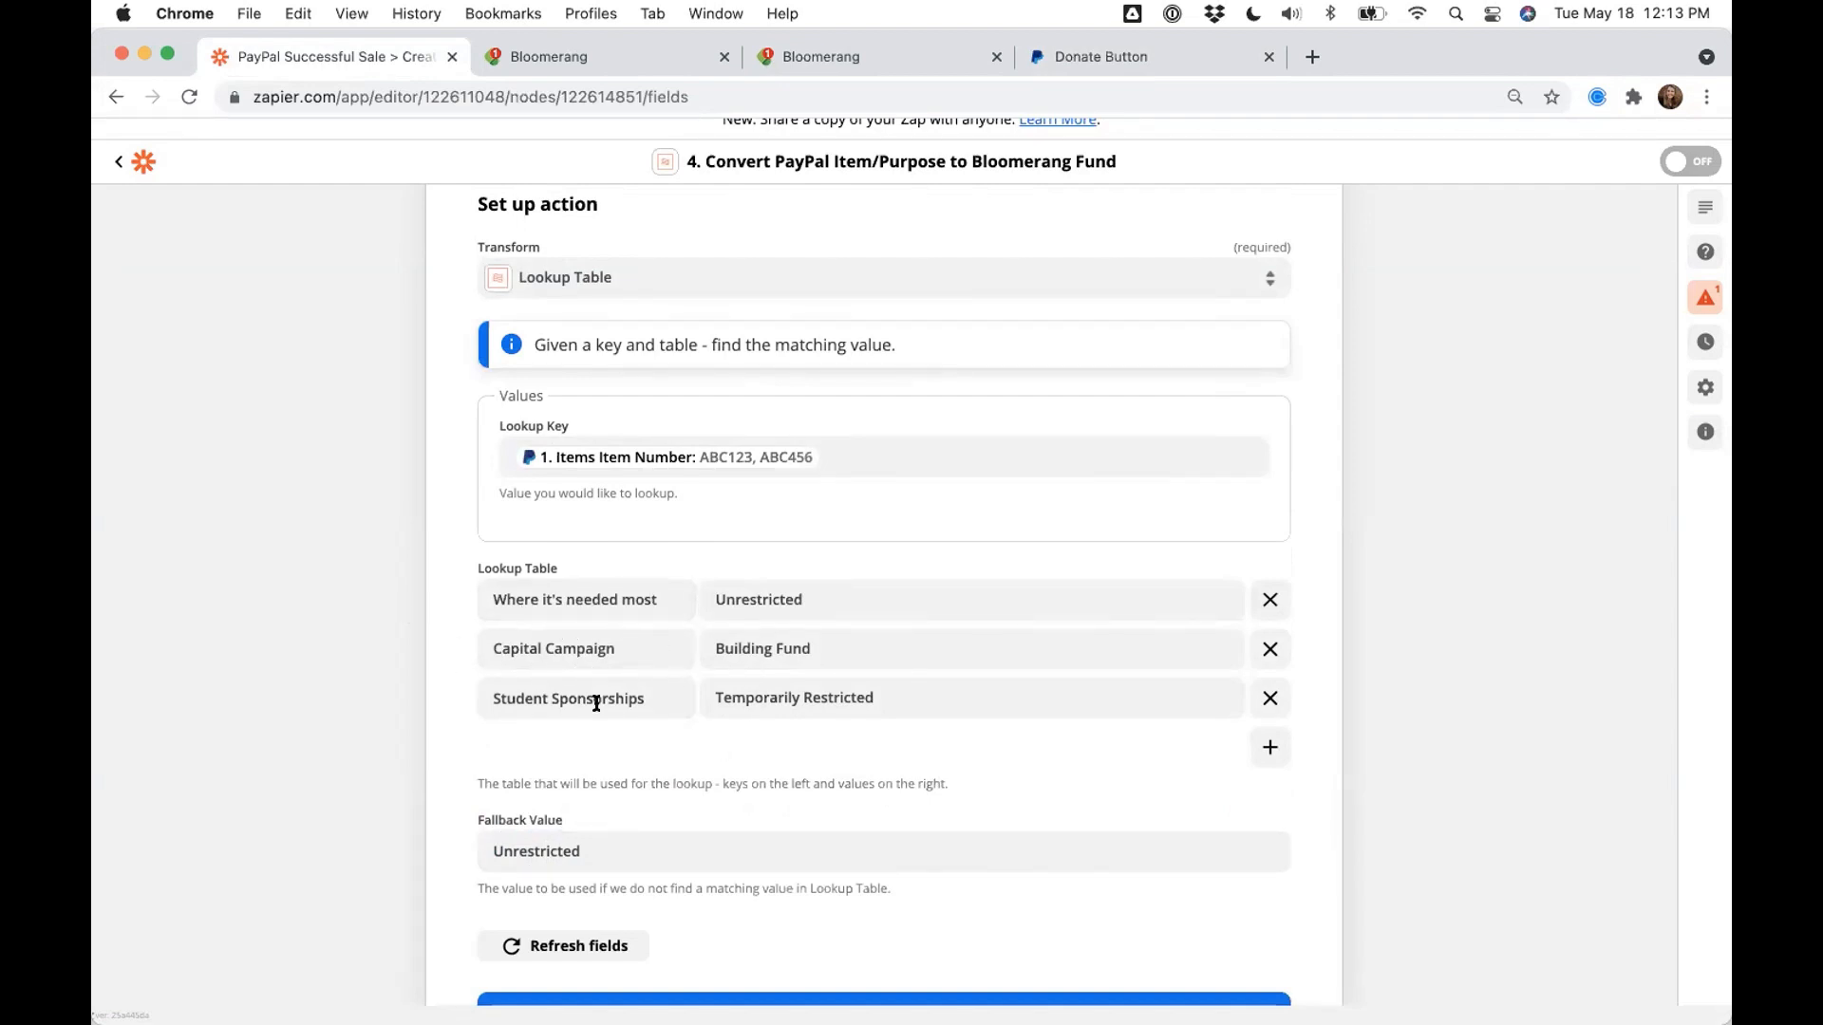
{"action": "left_click", "coordinate": [589, 838]}
{"action": "double_click", "coordinate": [488, 835]}
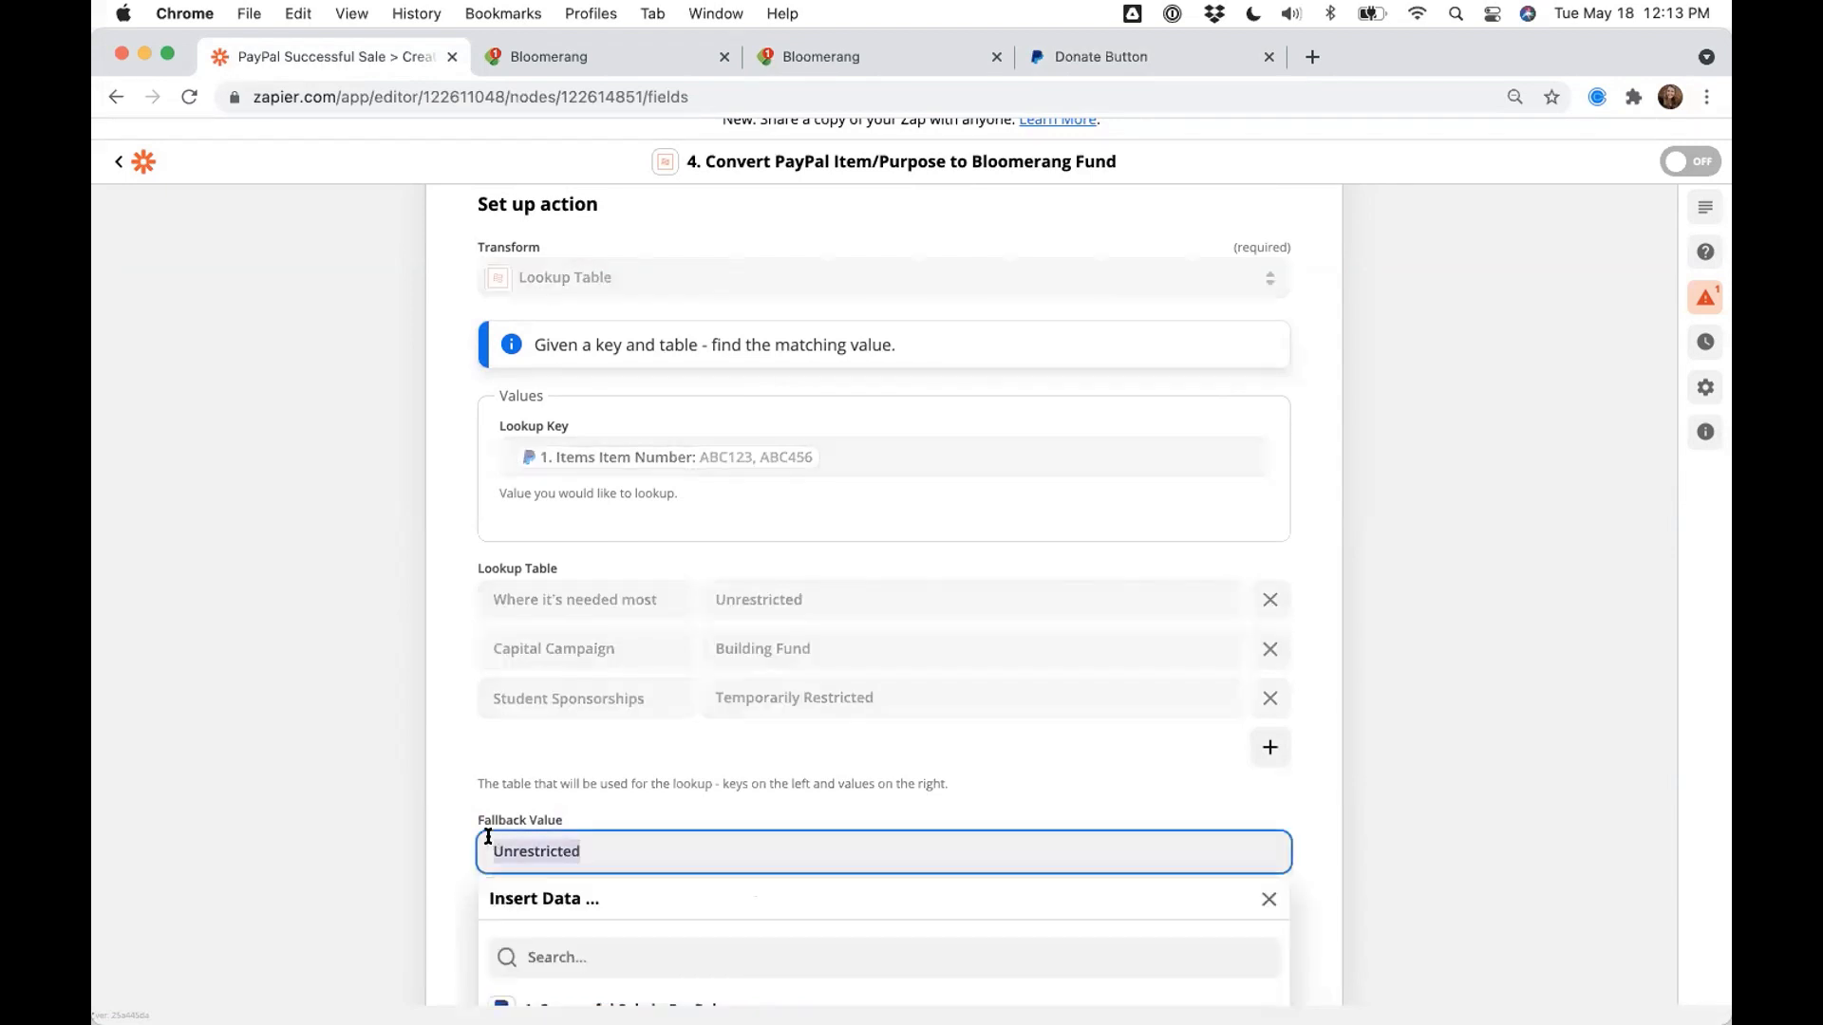
{"action": "left_click", "coordinate": [425, 823]}
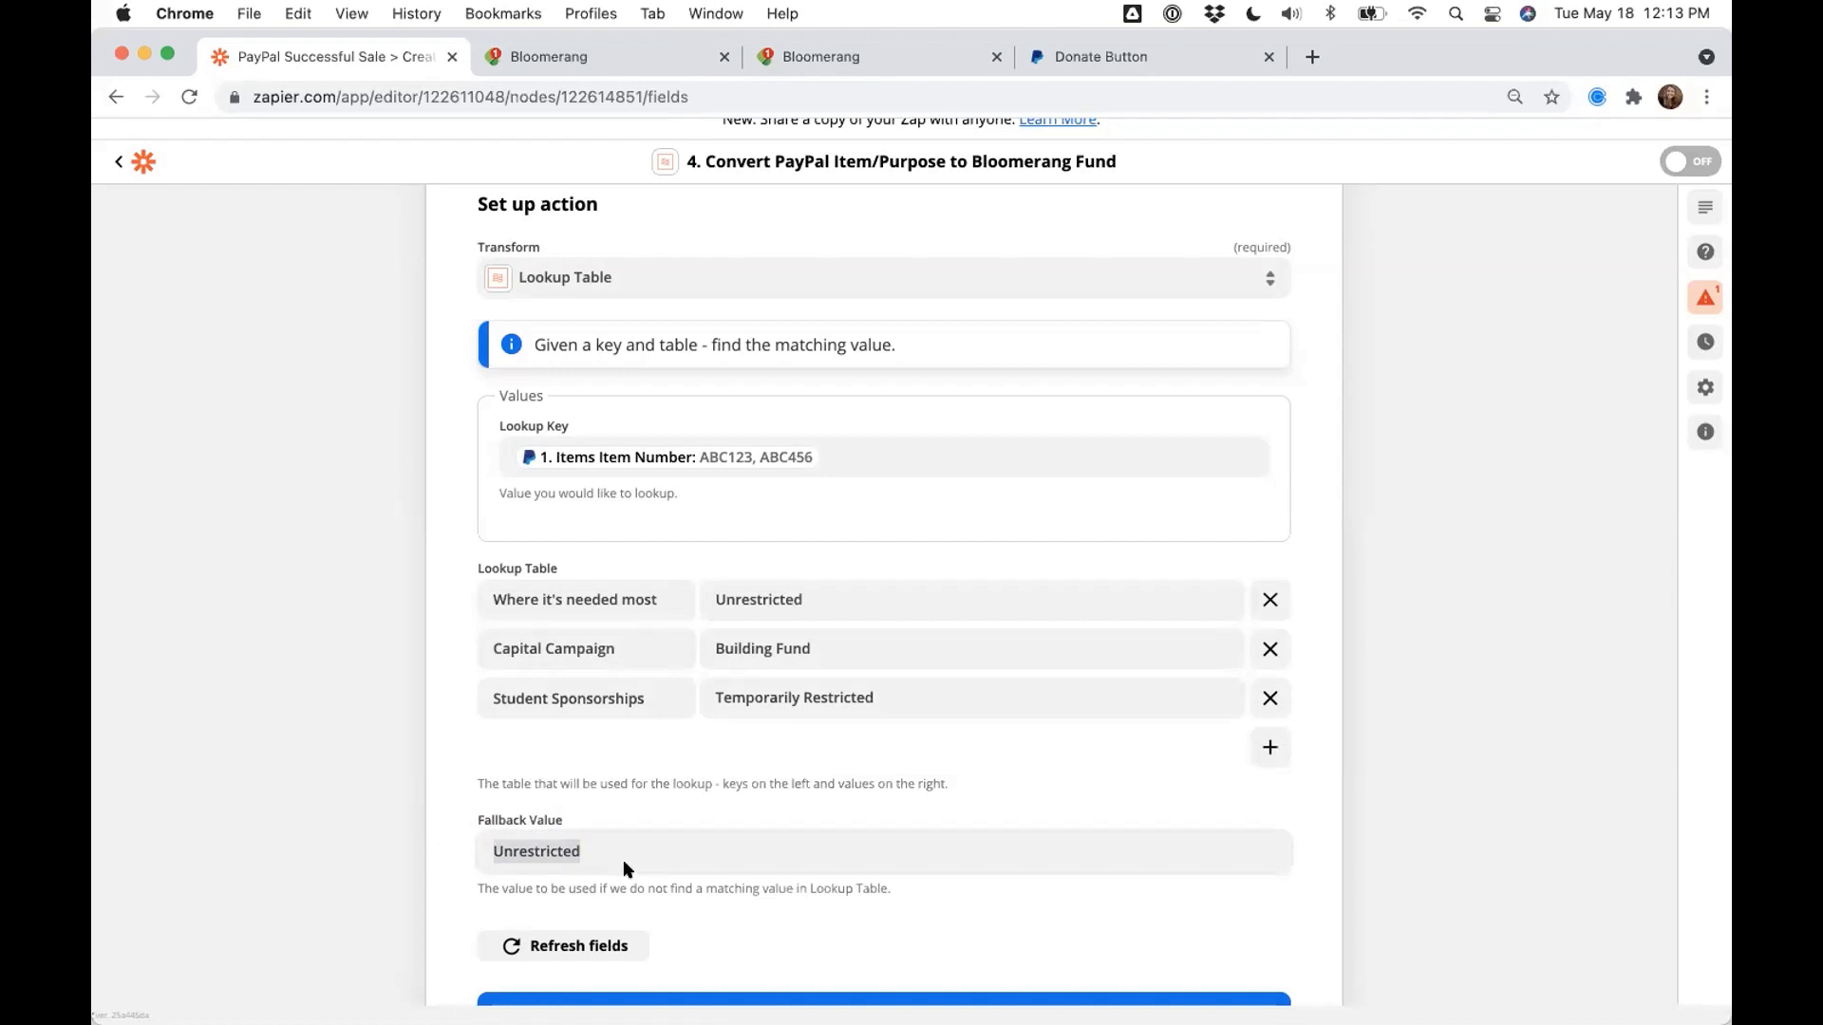
{"action": "left_click", "coordinate": [615, 833]}
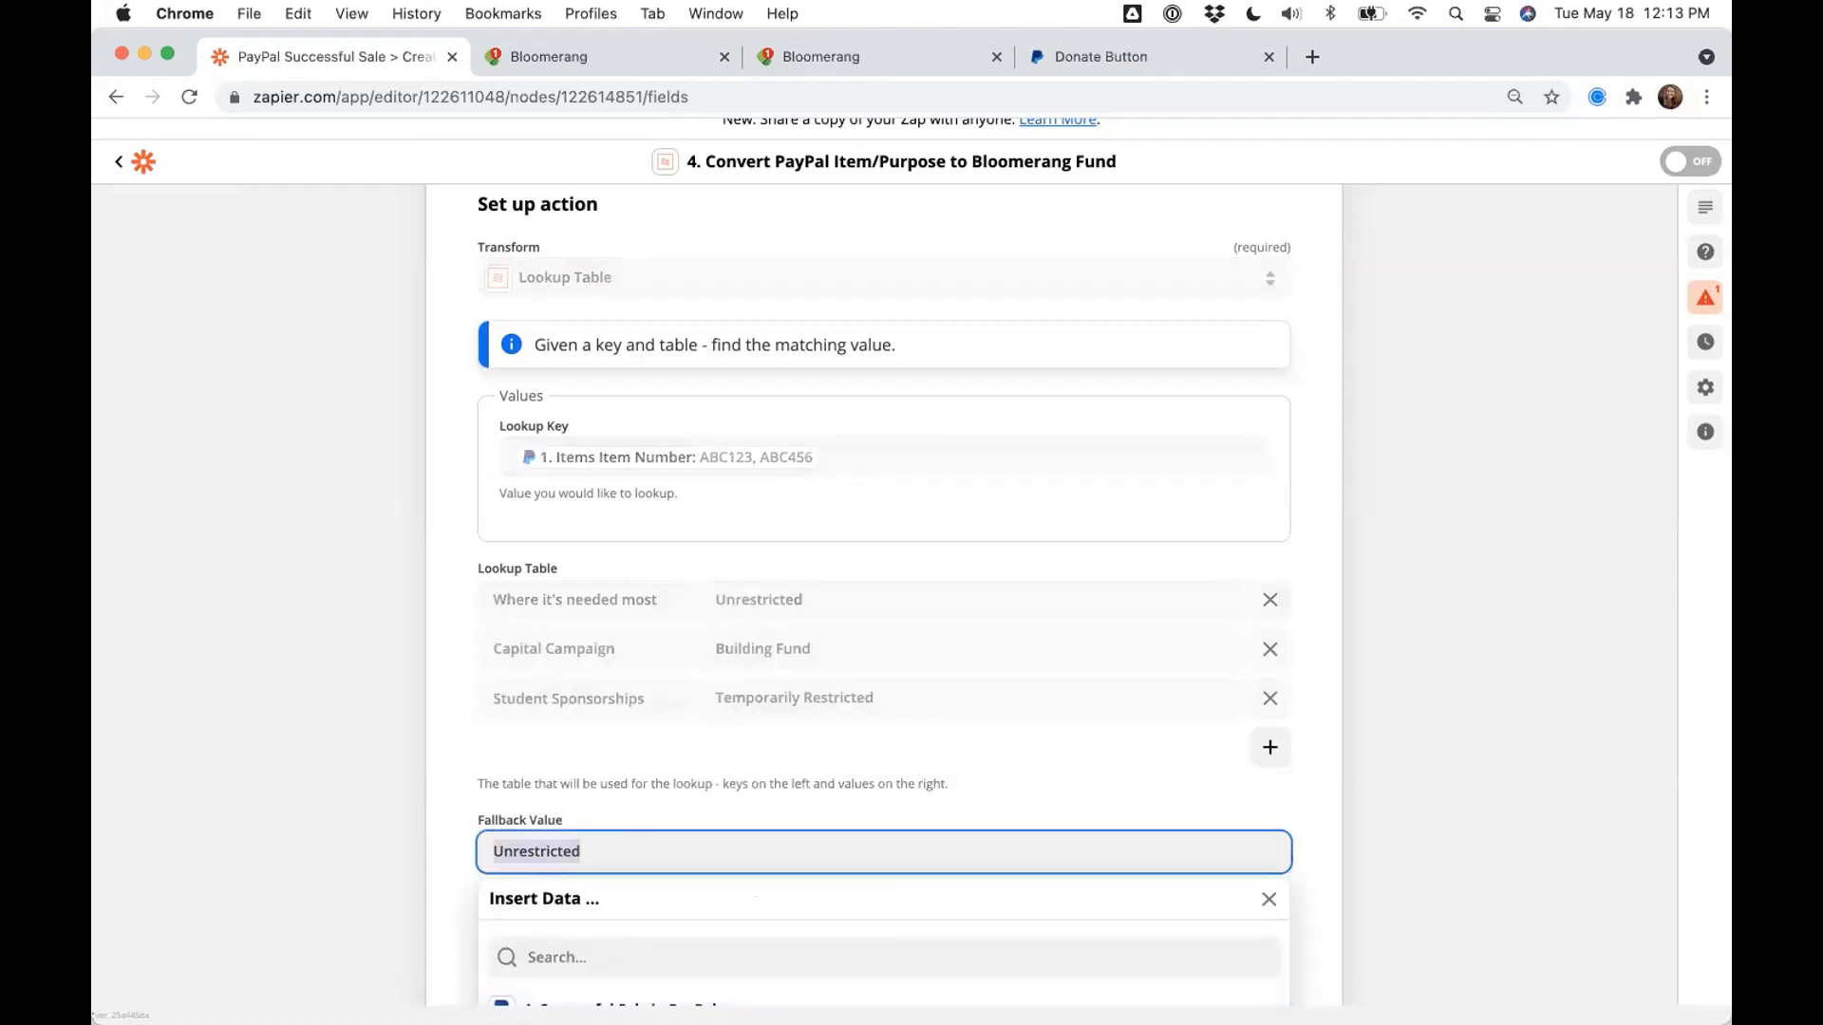
{"action": "type", "text": "Default"}
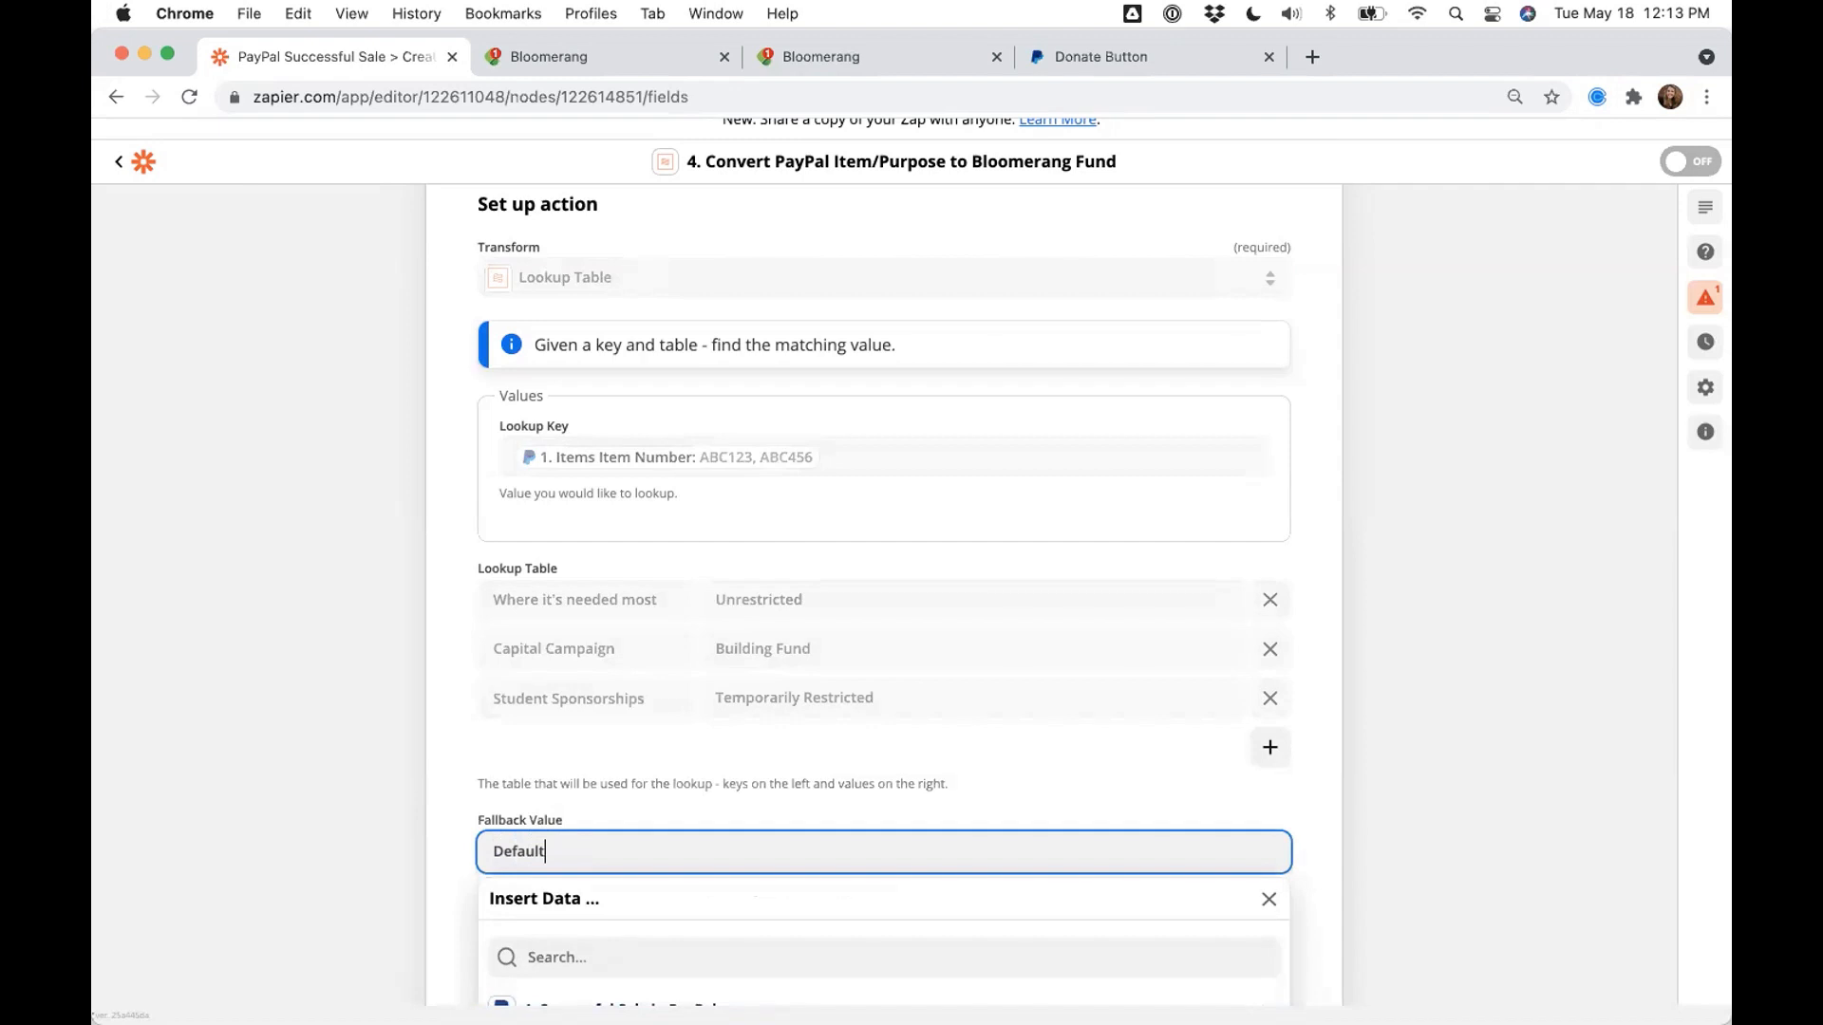
{"action": "left_click", "coordinate": [336, 774]}
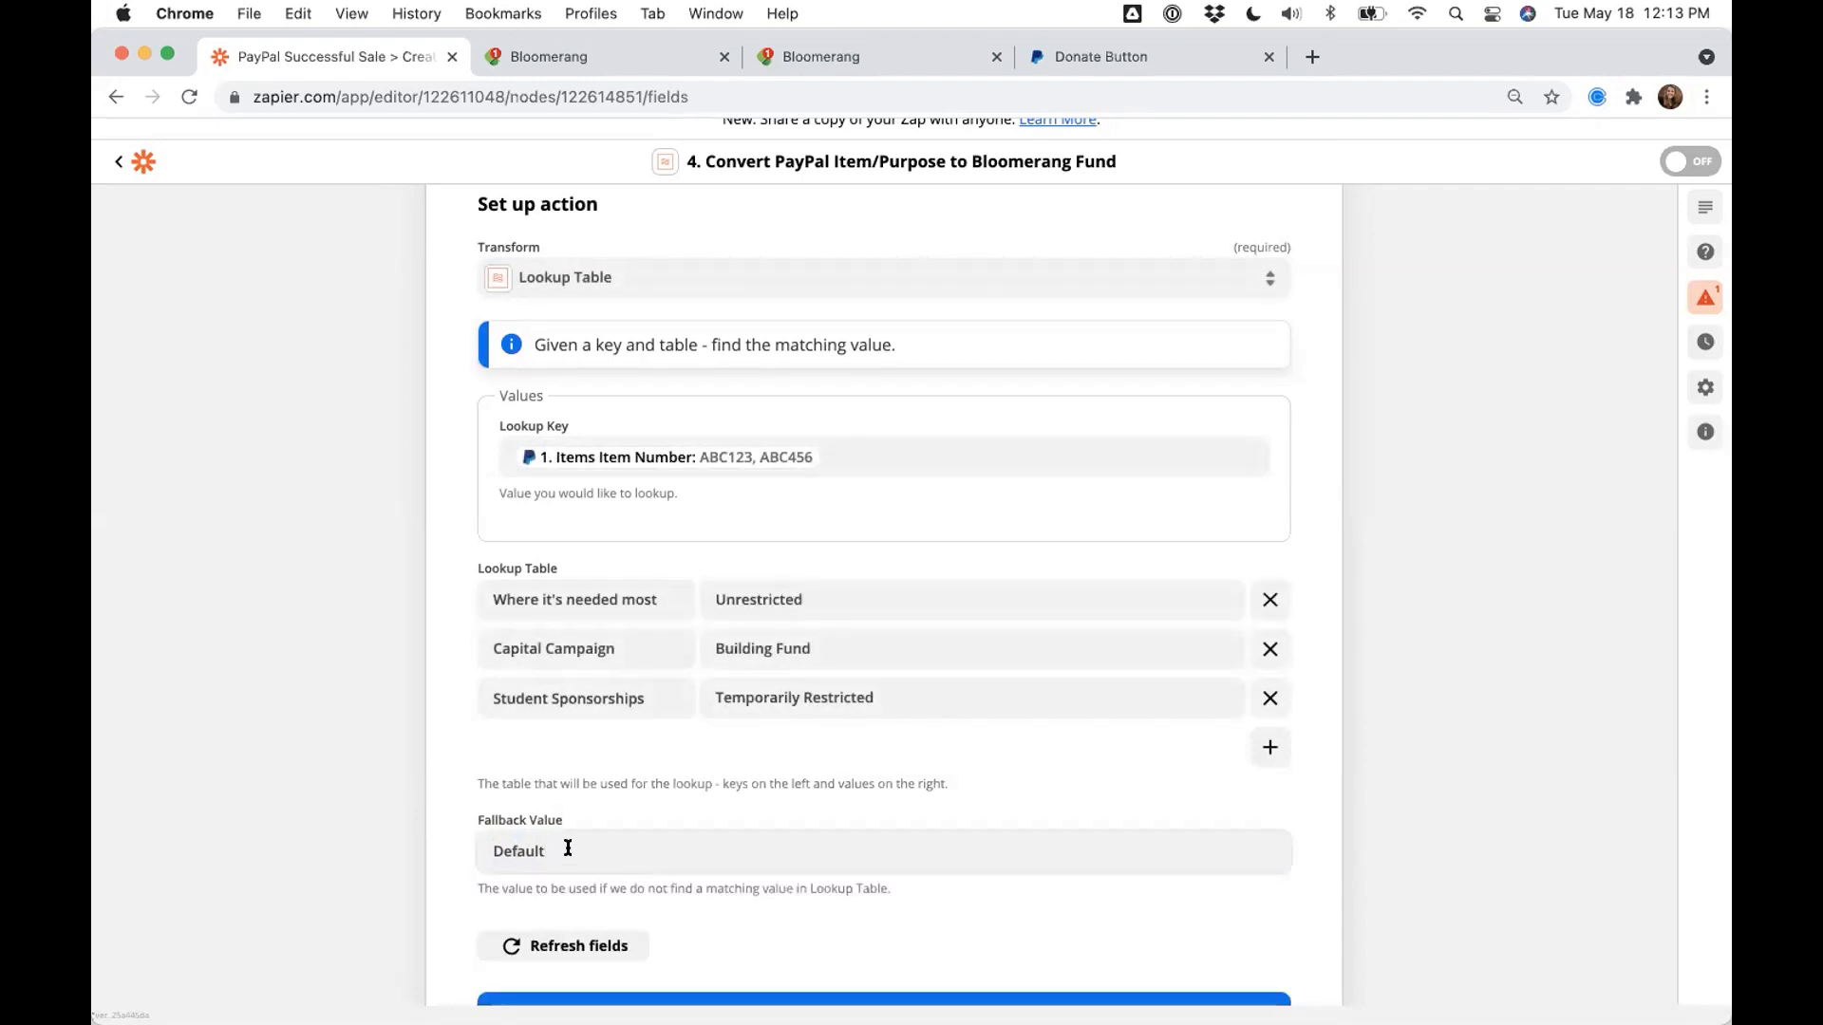
{"action": "double_click", "coordinate": [497, 840]}
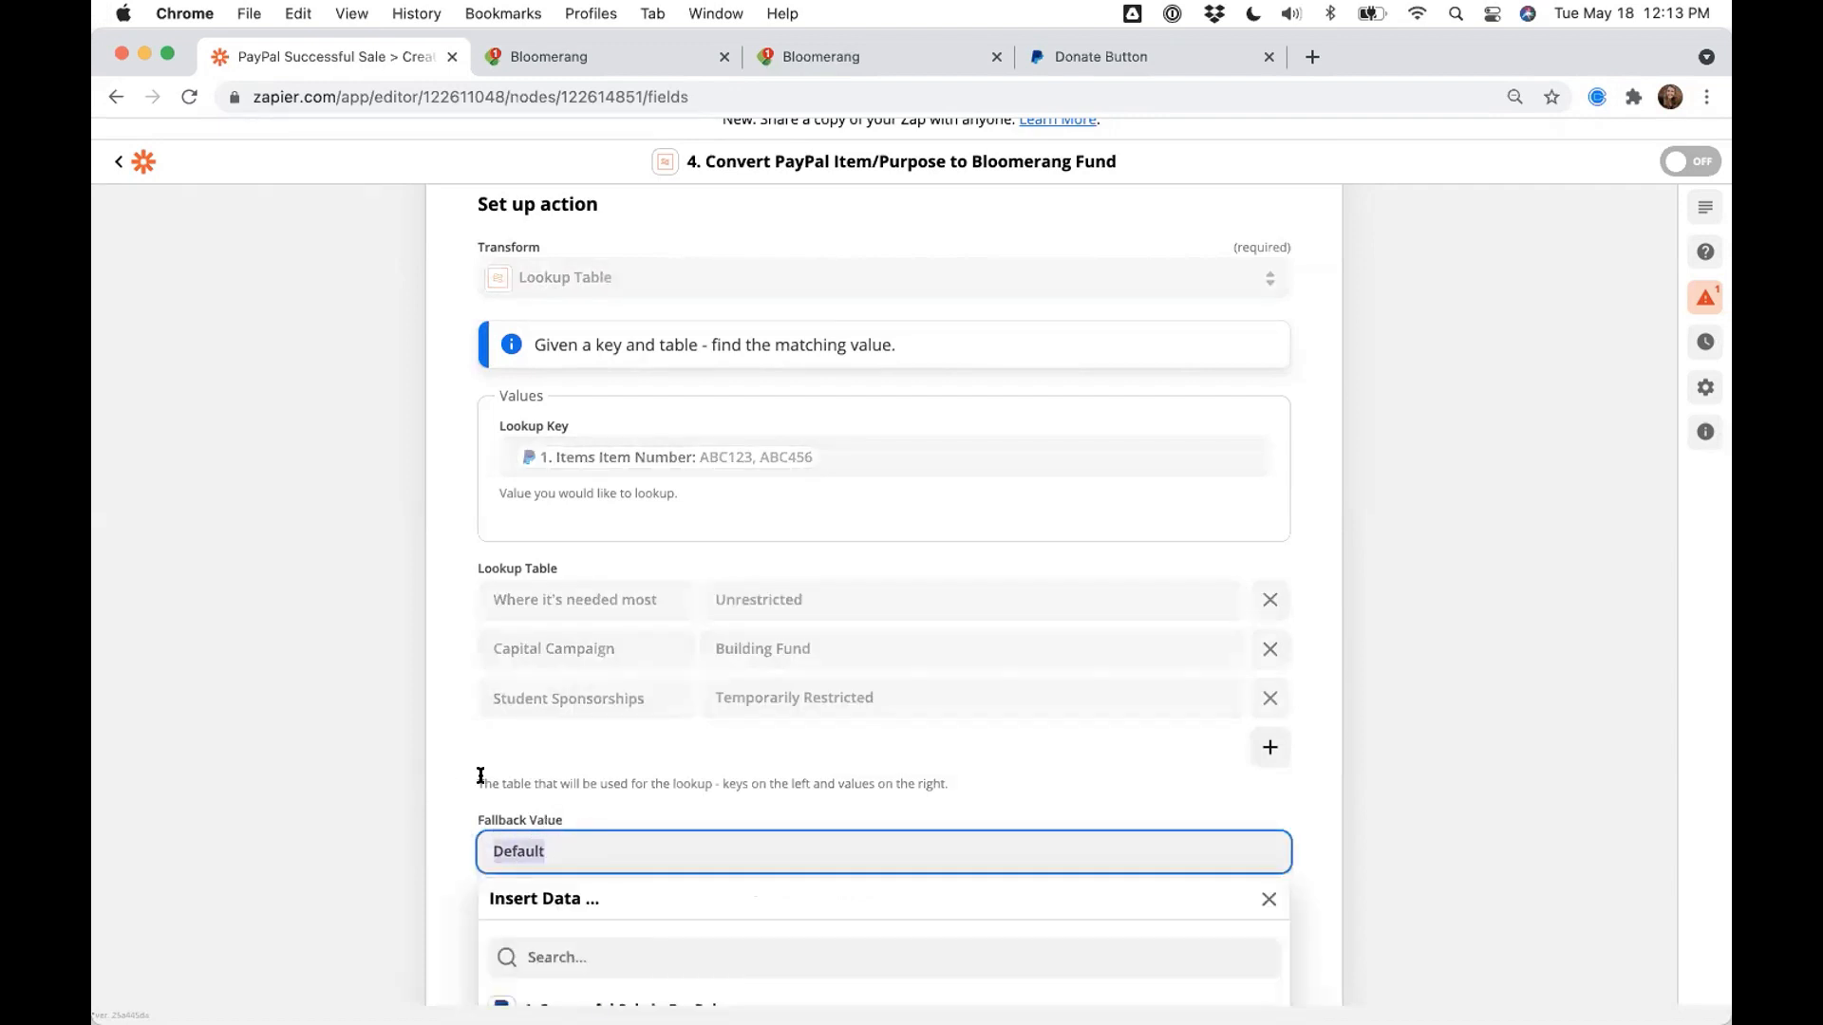
{"action": "left_click", "coordinate": [444, 776]}
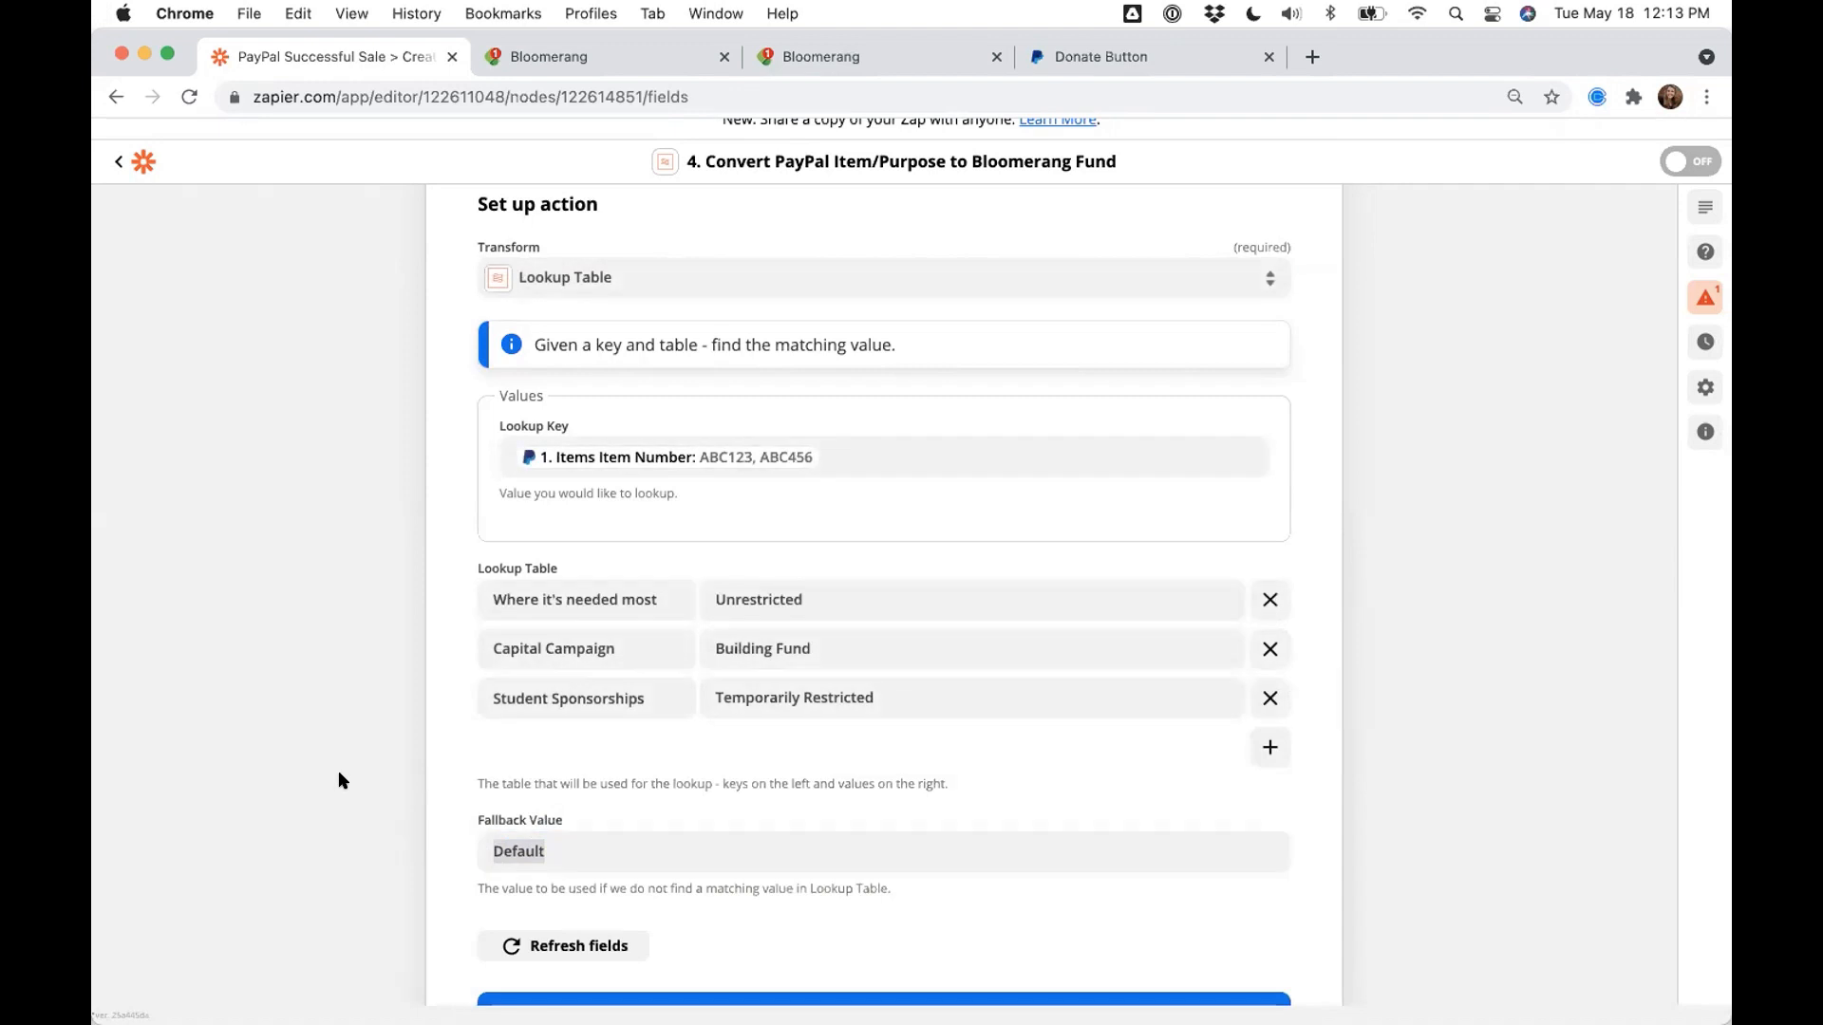
{"action": "scroll", "coordinate": [338, 771], "scroll_direction": "down", "scroll_amount": 3}
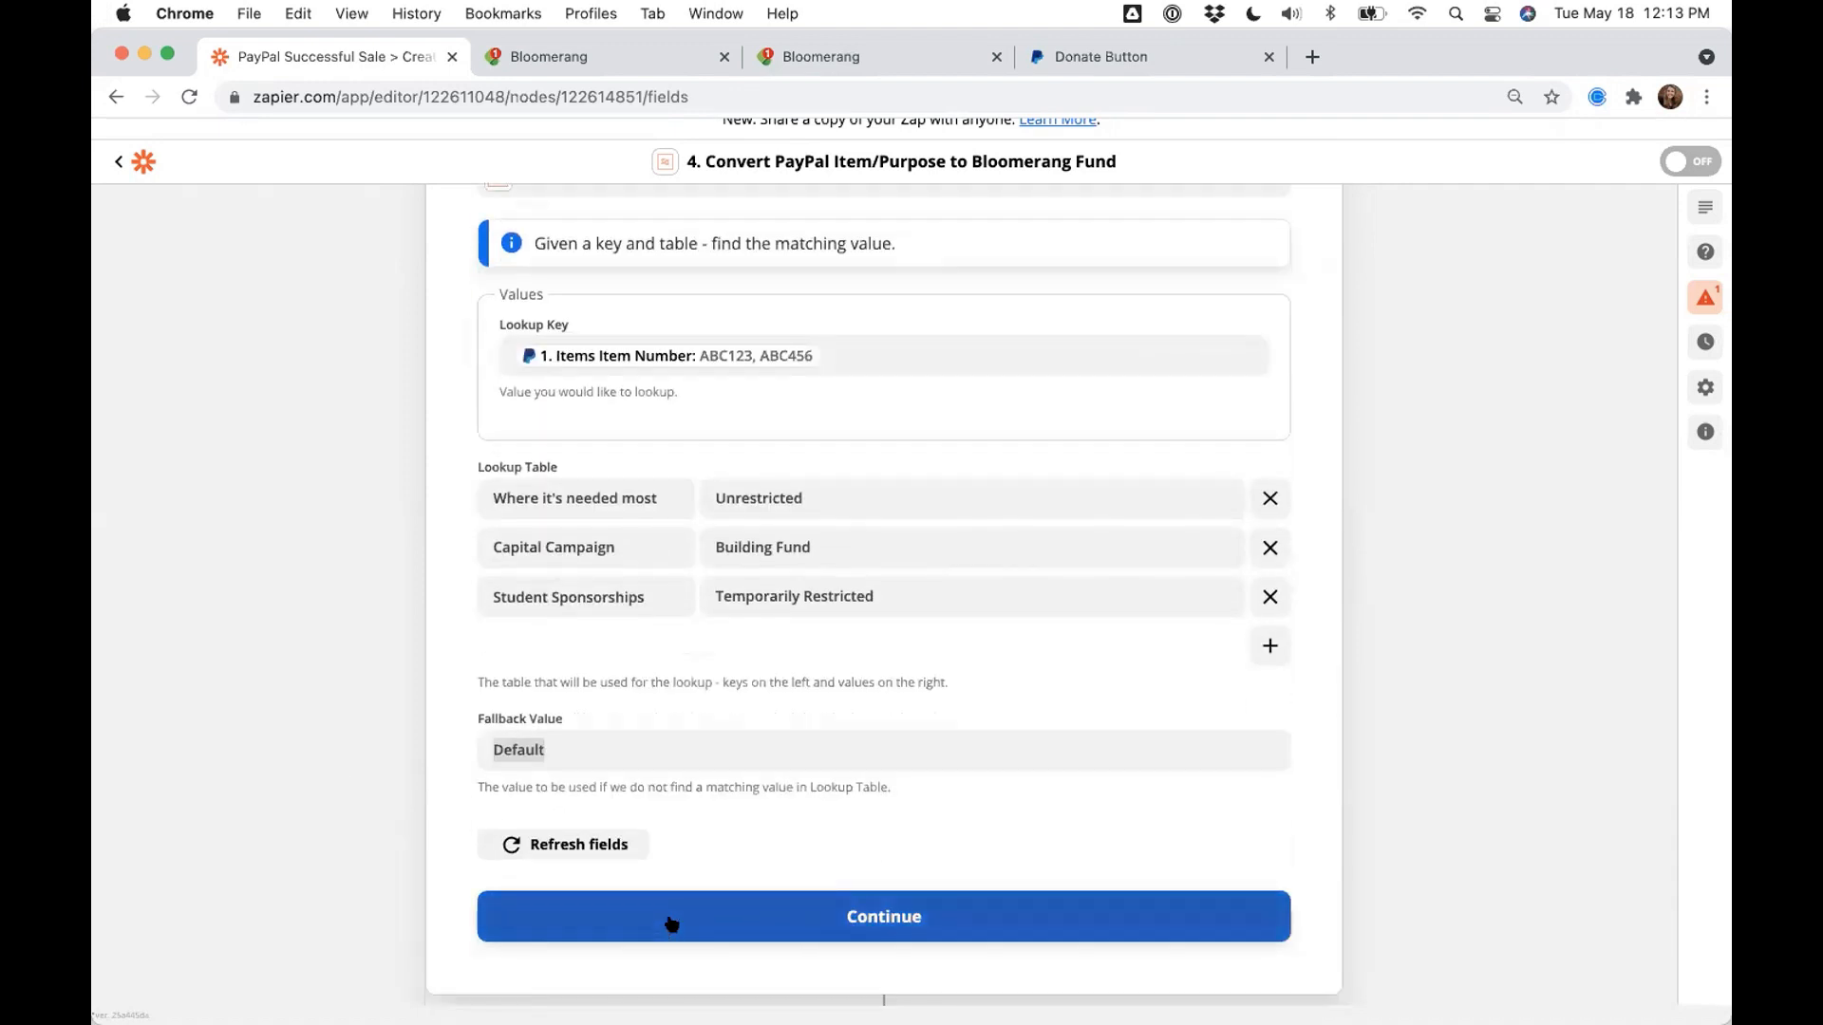
- Test the fund lookup step and confirm it outputs Default for items 1 and 2
{"action": "left_click", "coordinate": [679, 924]}
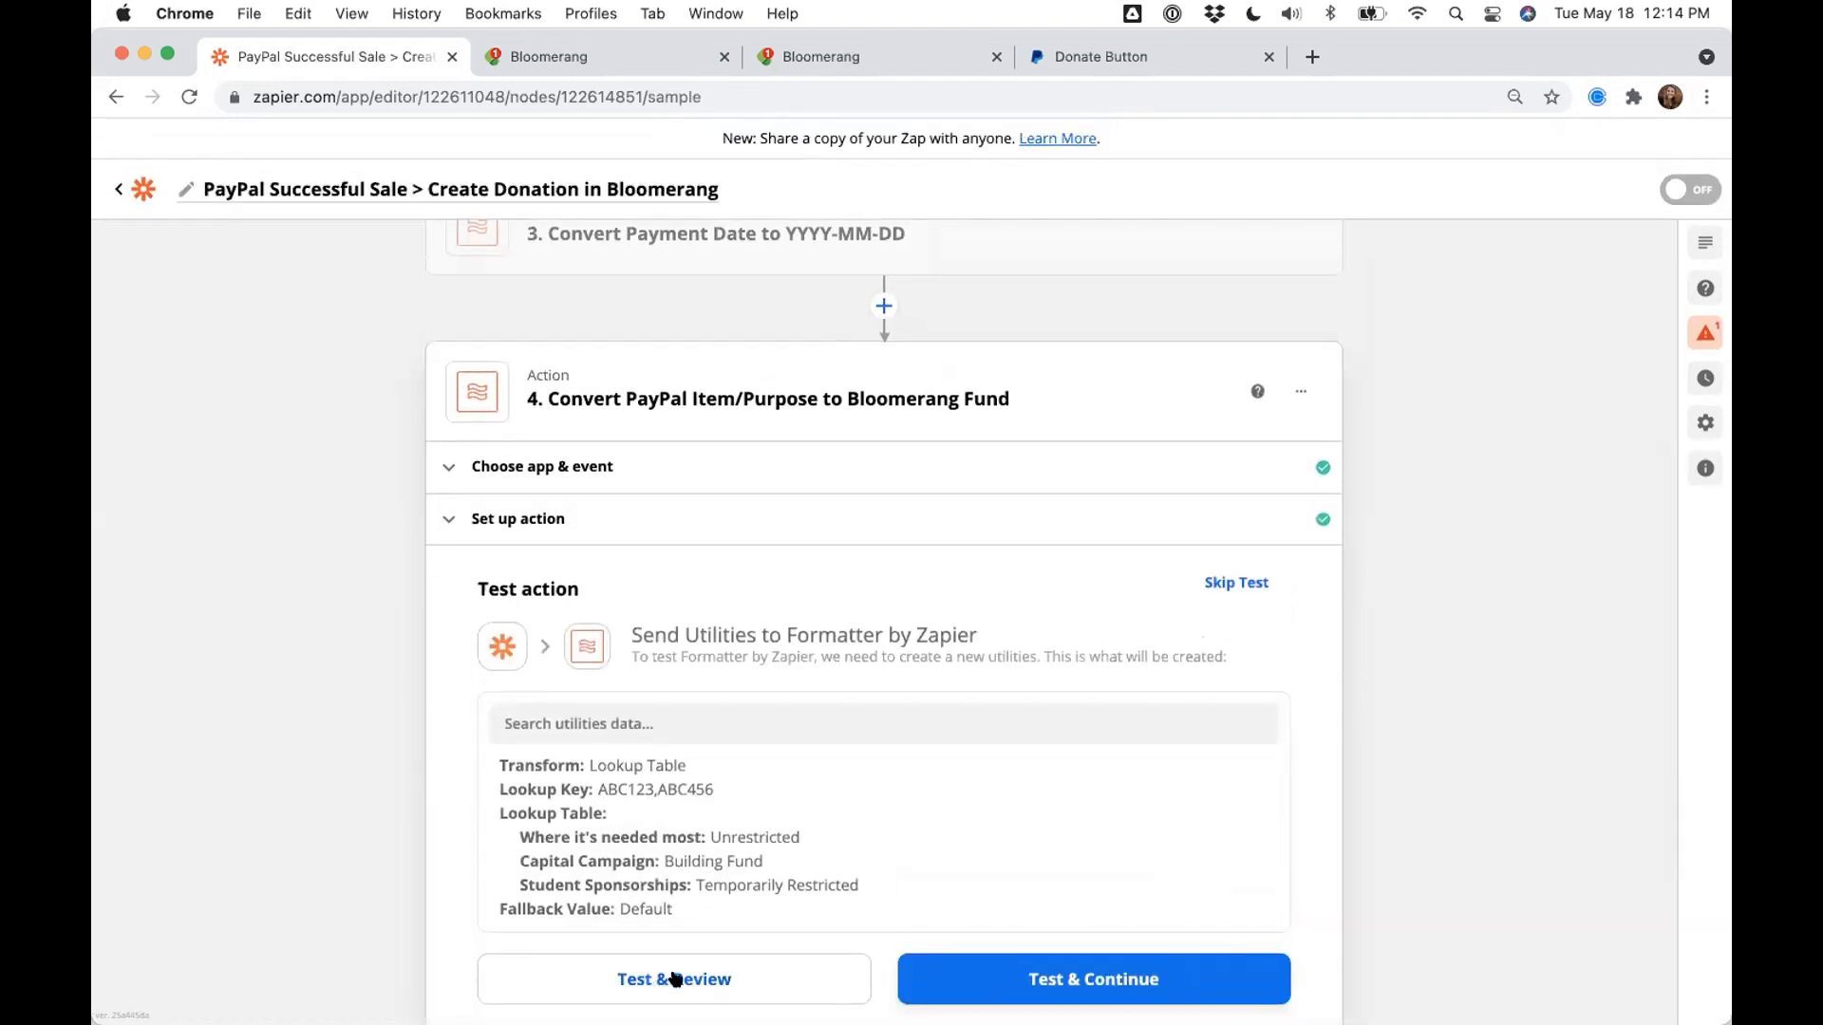
{"action": "left_click", "coordinate": [674, 979]}
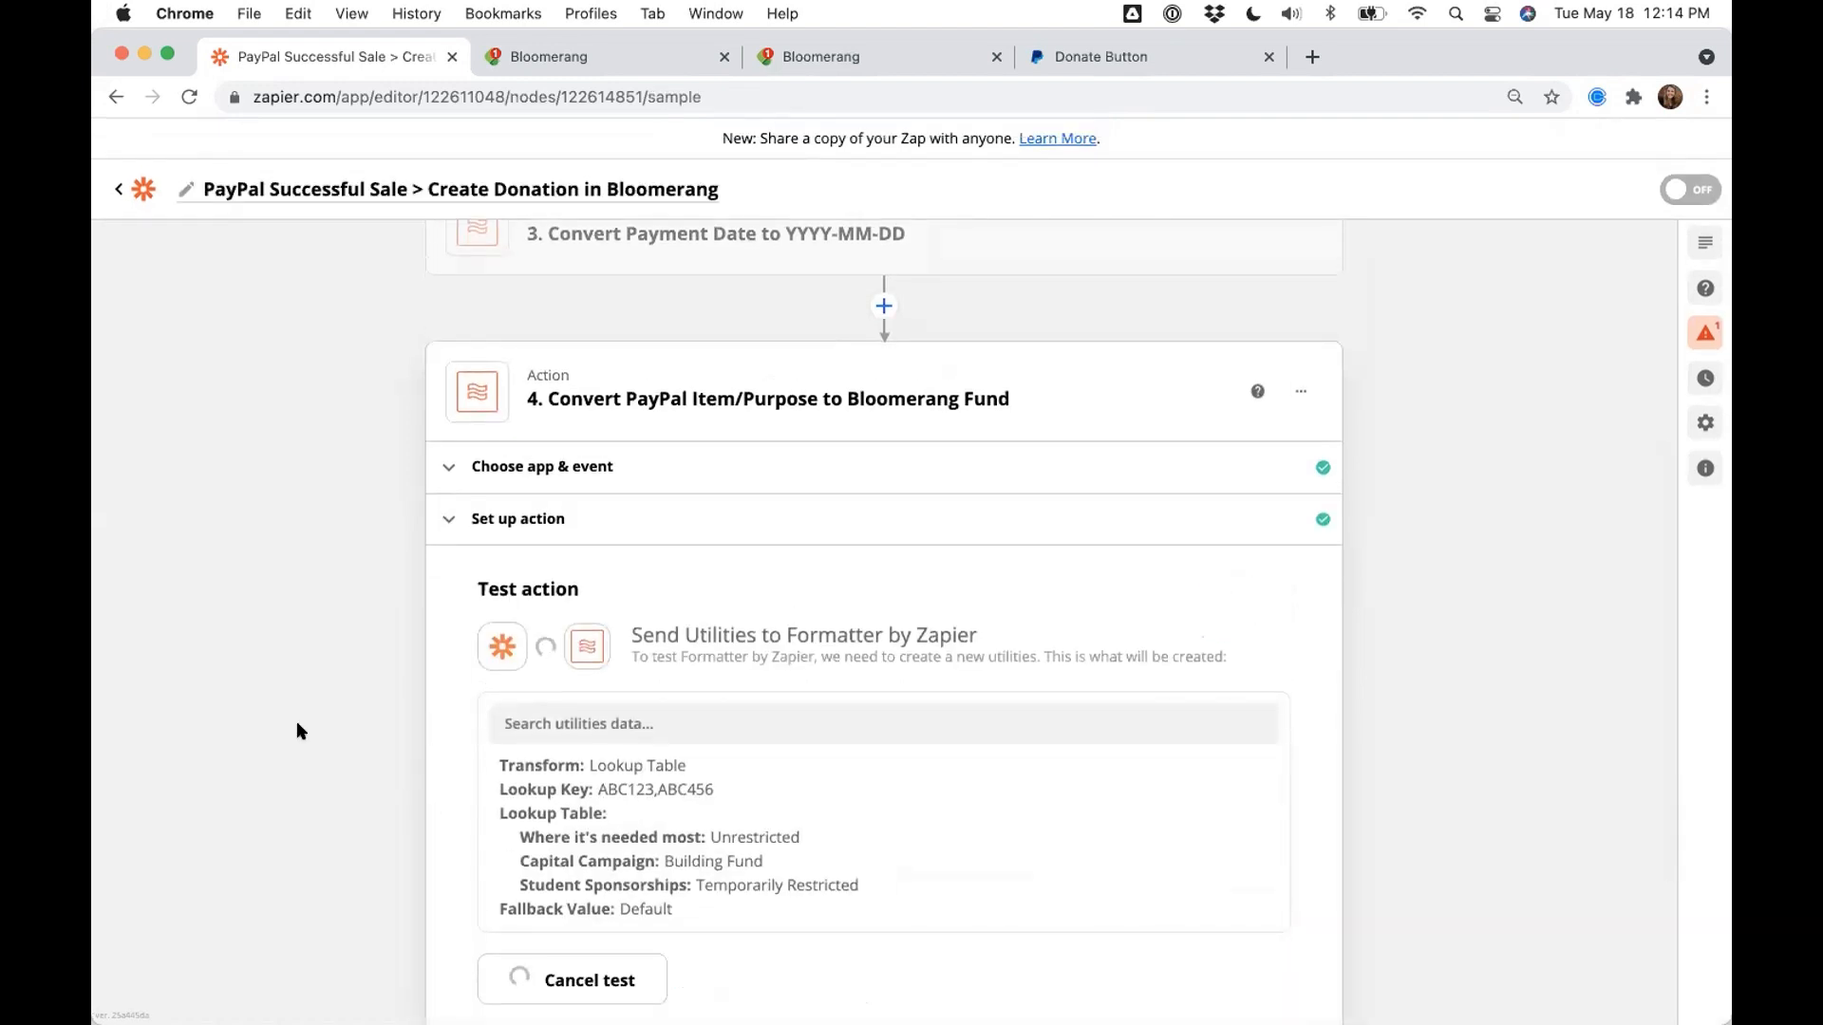
{"action": "left_click_drag", "start_coordinate": [538, 823], "coordinate": [591, 852]}
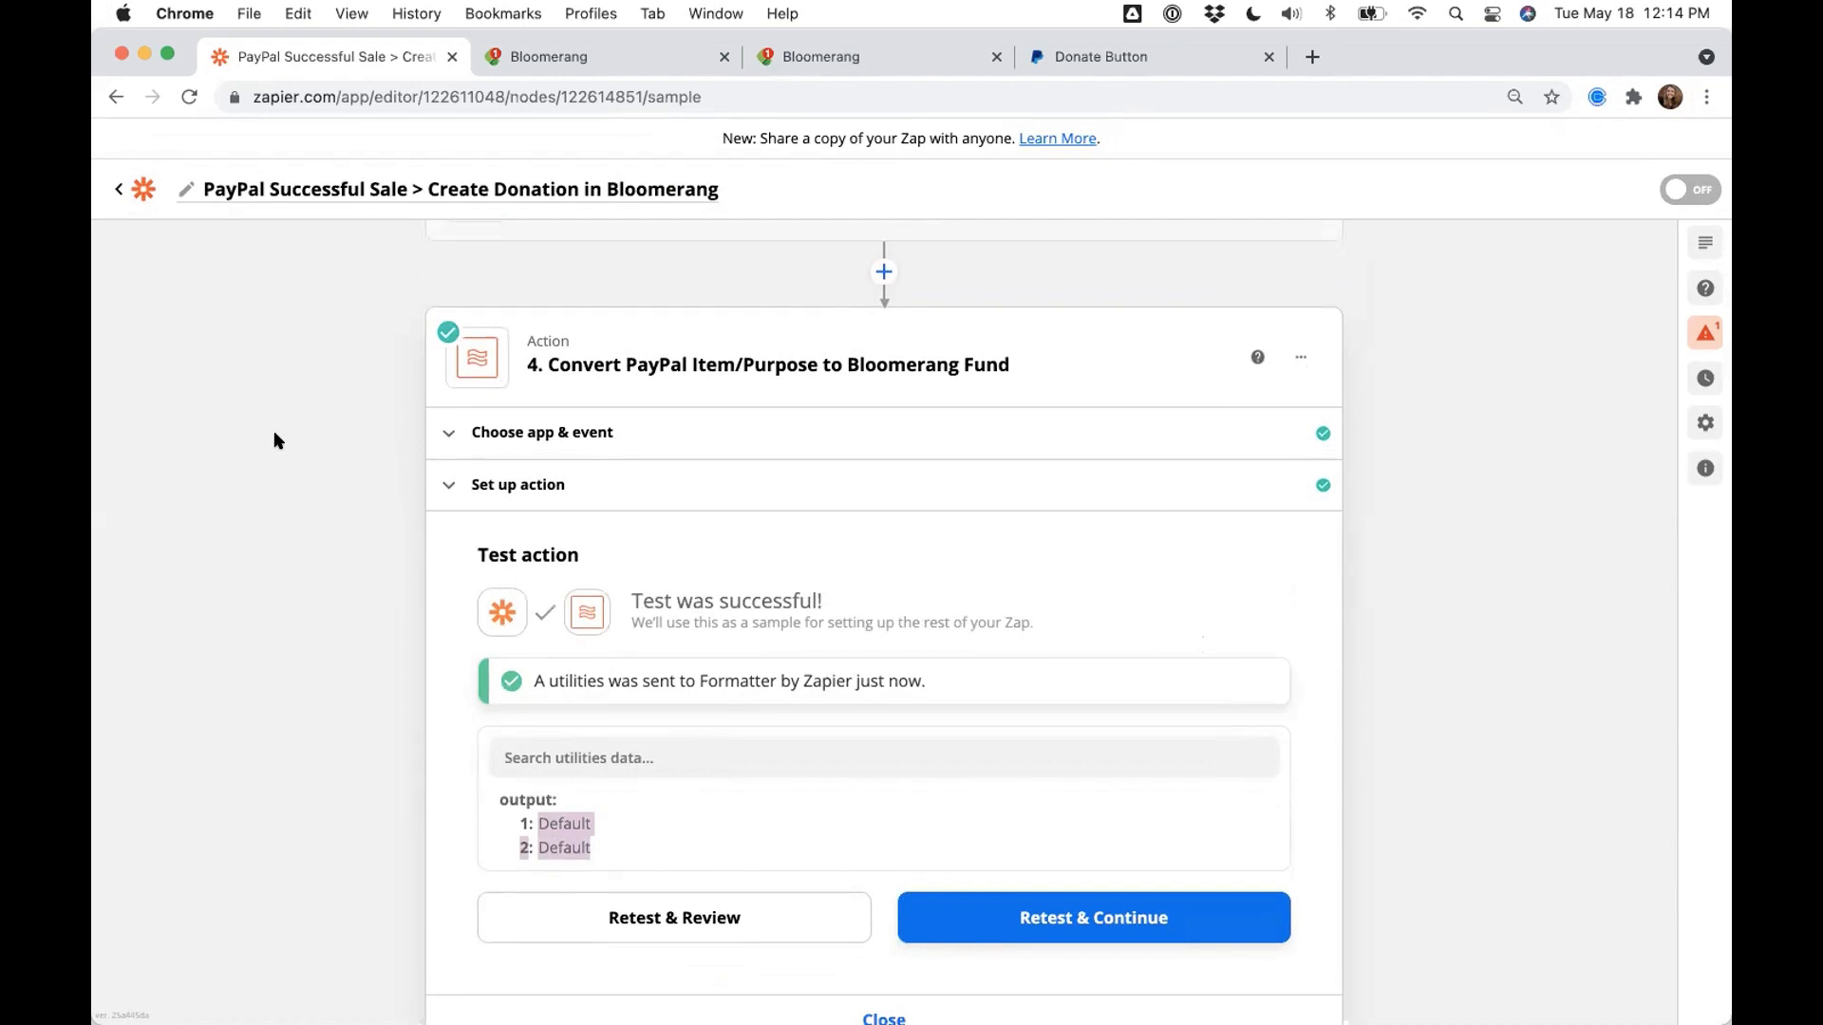
{"action": "scroll", "coordinate": [274, 441], "scroll_direction": "down", "scroll_amount": 4}
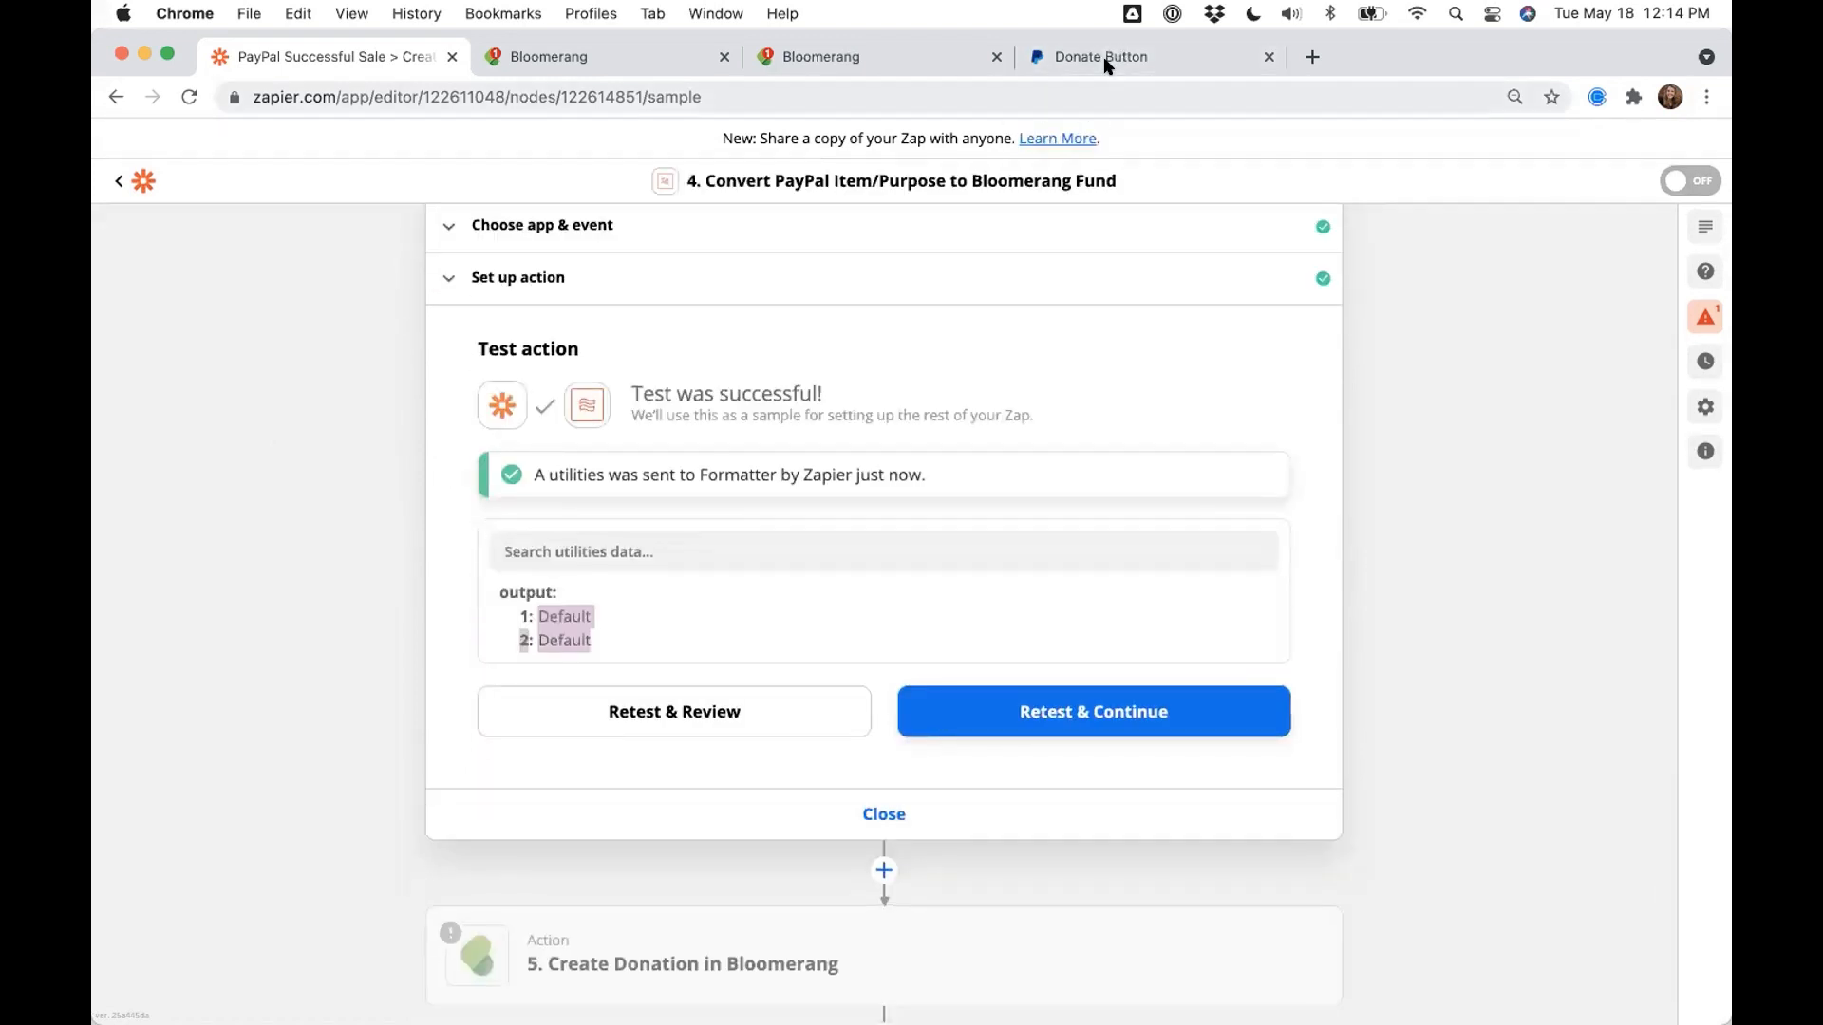
{"action": "scroll", "coordinate": [351, 572], "scroll_direction": "down", "scroll_amount": 1}
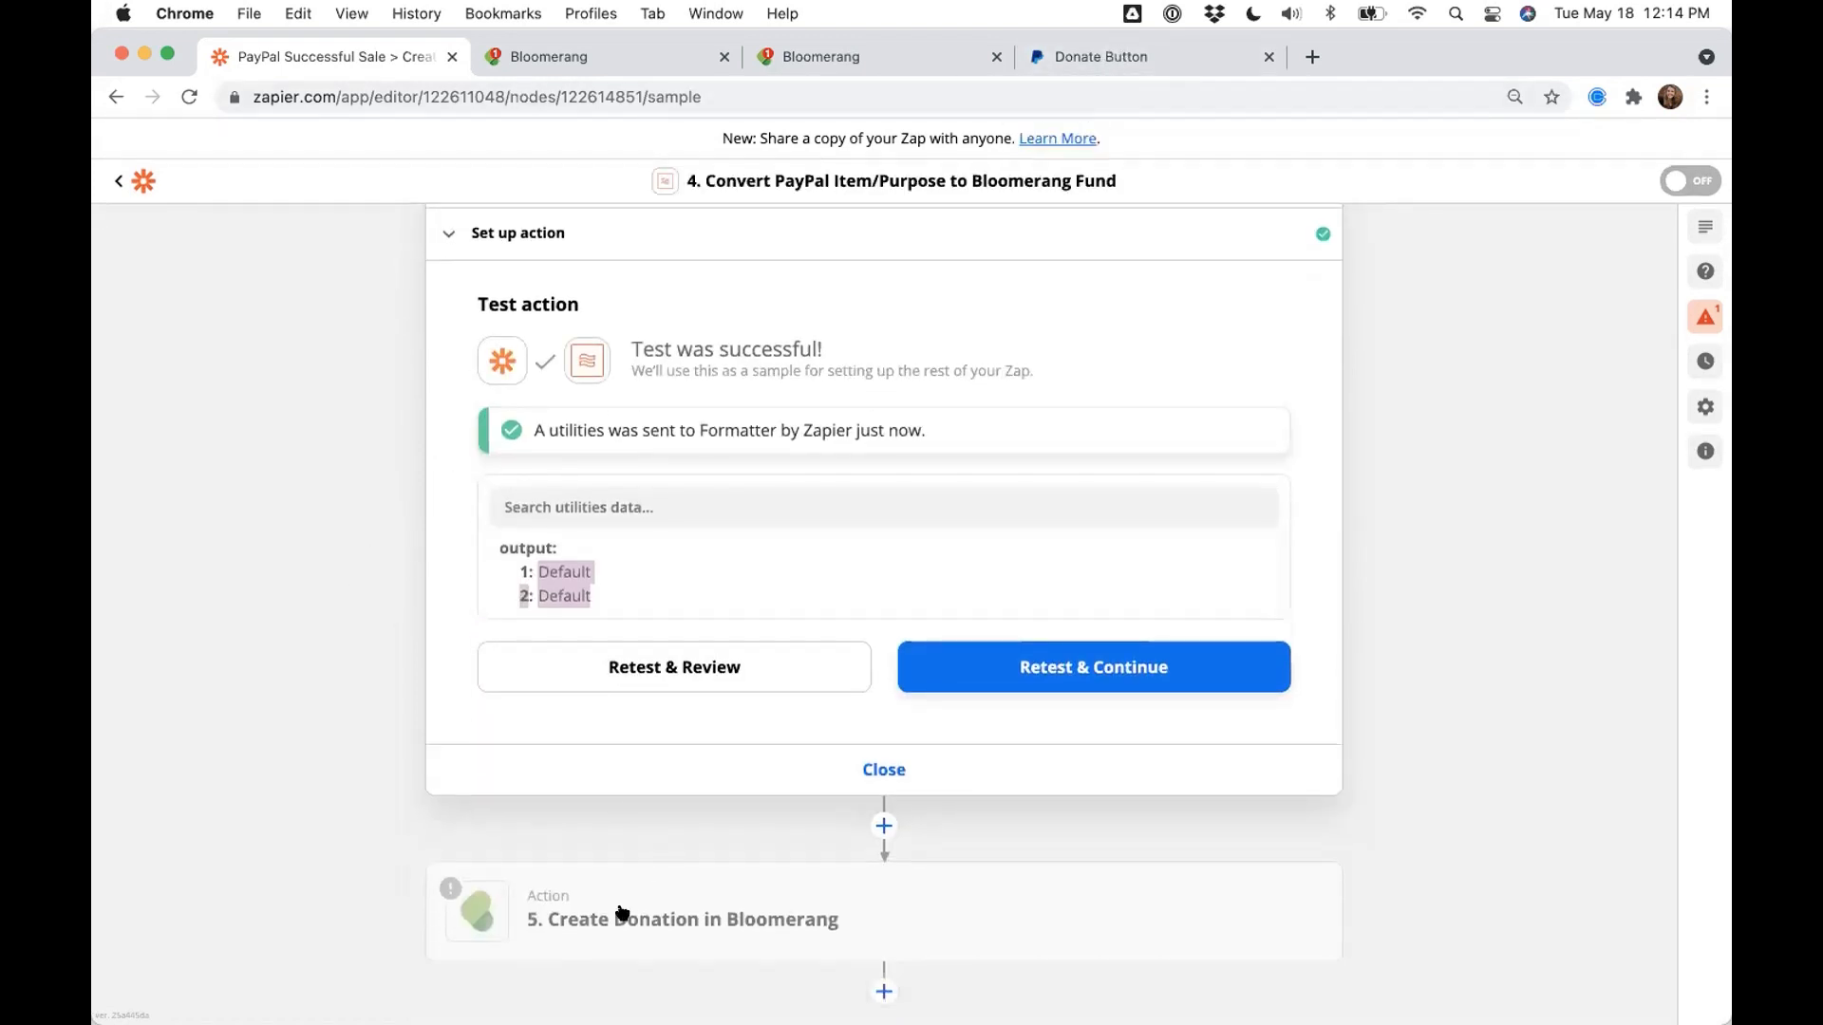
- Map the Create Donation step's Fund field to step 4's Items Item Number output
{"action": "left_click", "coordinate": [622, 916]}
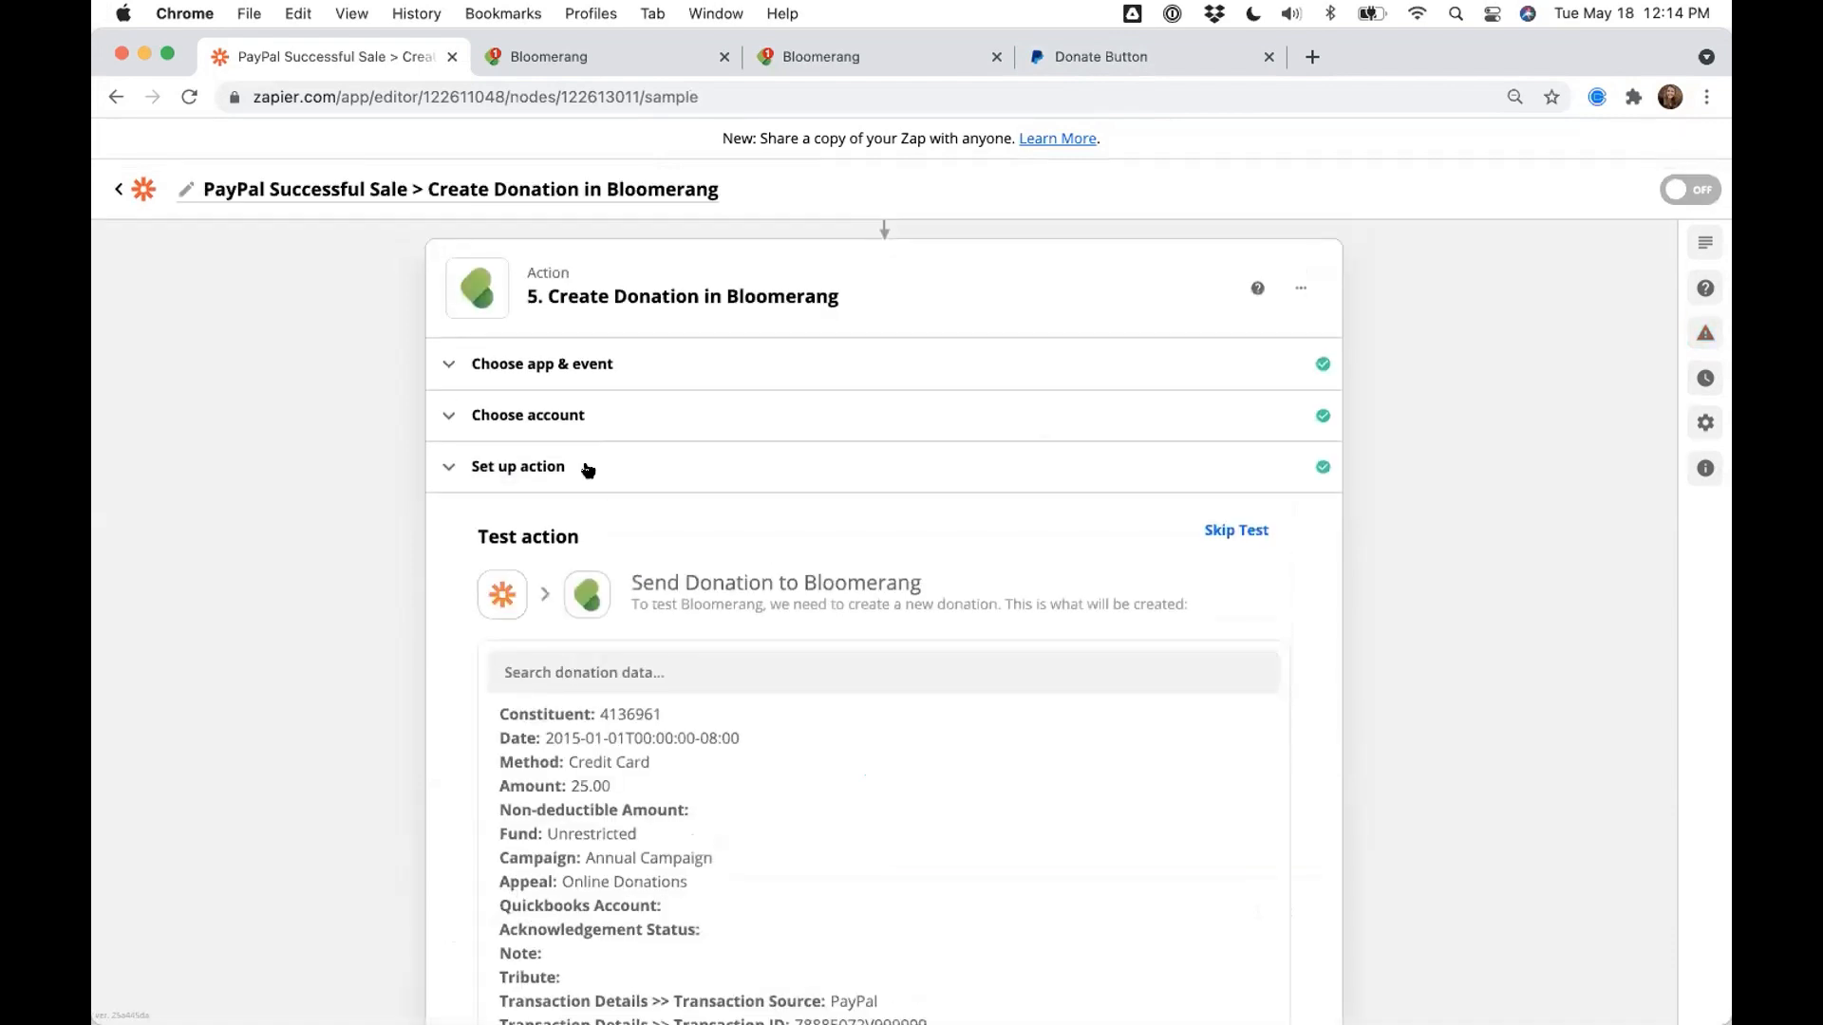
{"action": "left_click", "coordinate": [584, 469]}
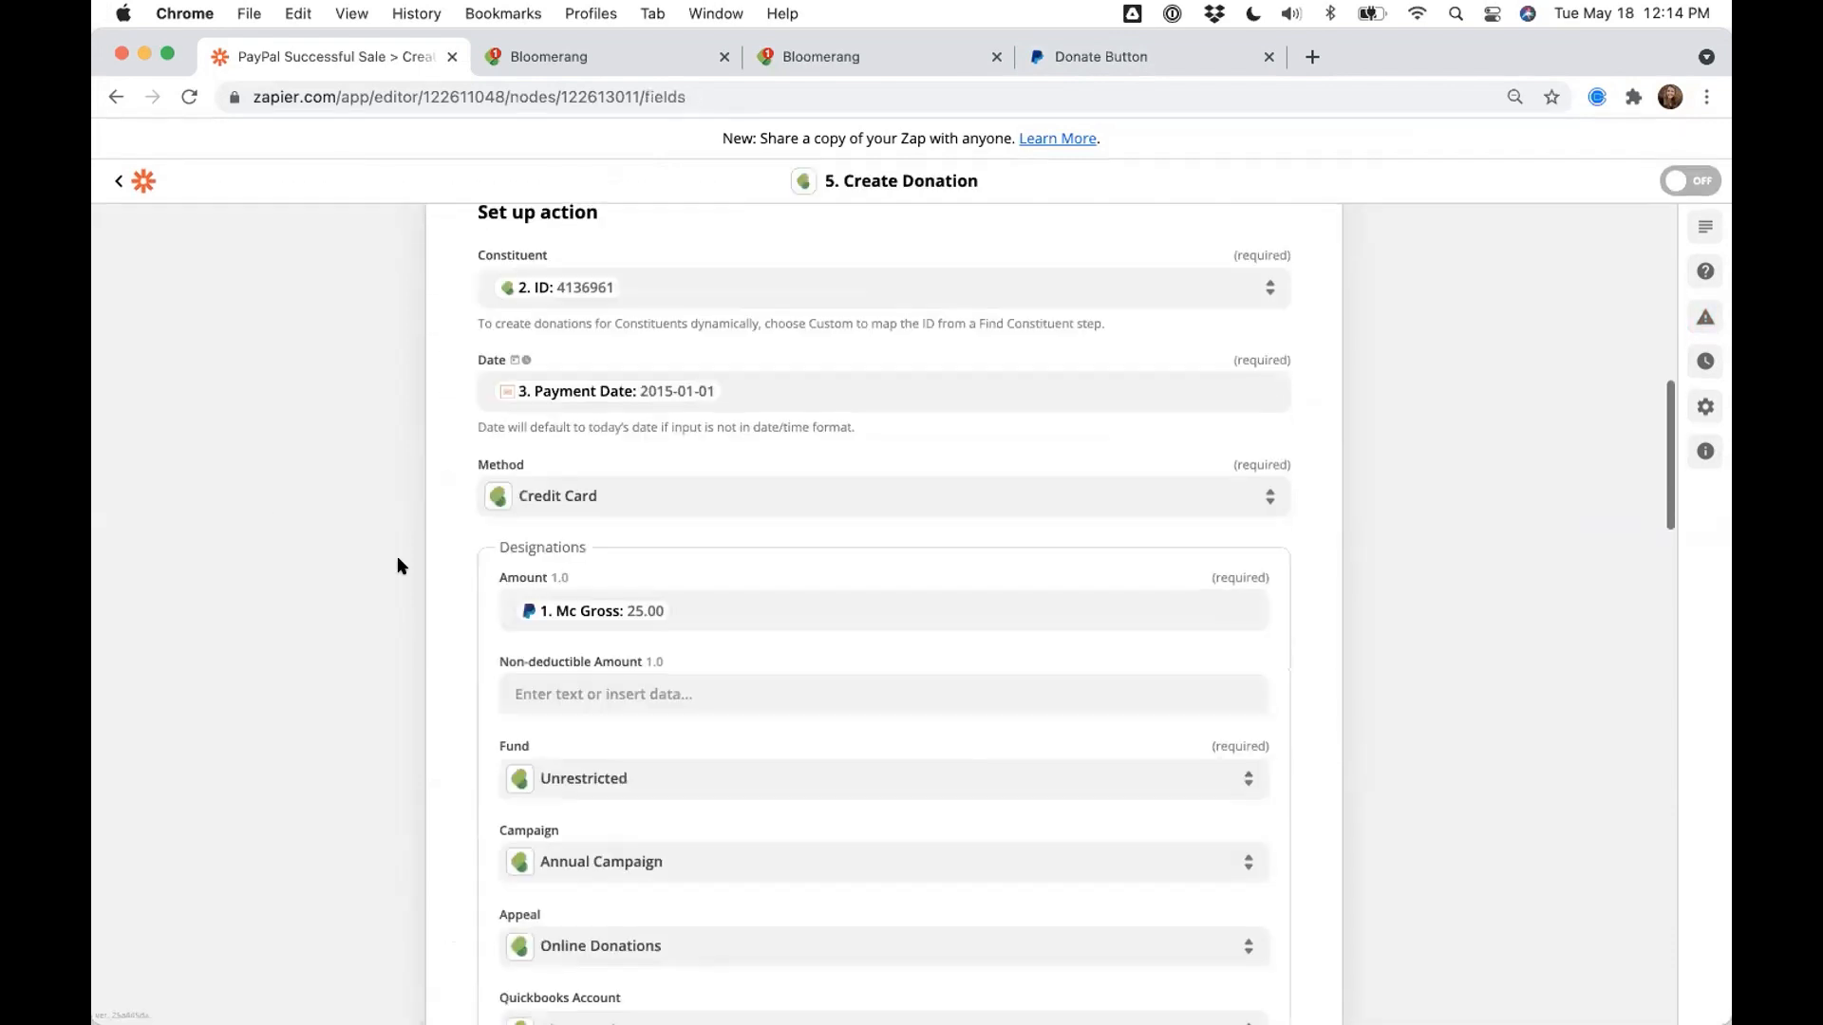
{"action": "scroll", "coordinate": [399, 566], "scroll_direction": "down", "scroll_amount": 2}
{"action": "scroll", "coordinate": [399, 566], "scroll_direction": "up", "scroll_amount": 2}
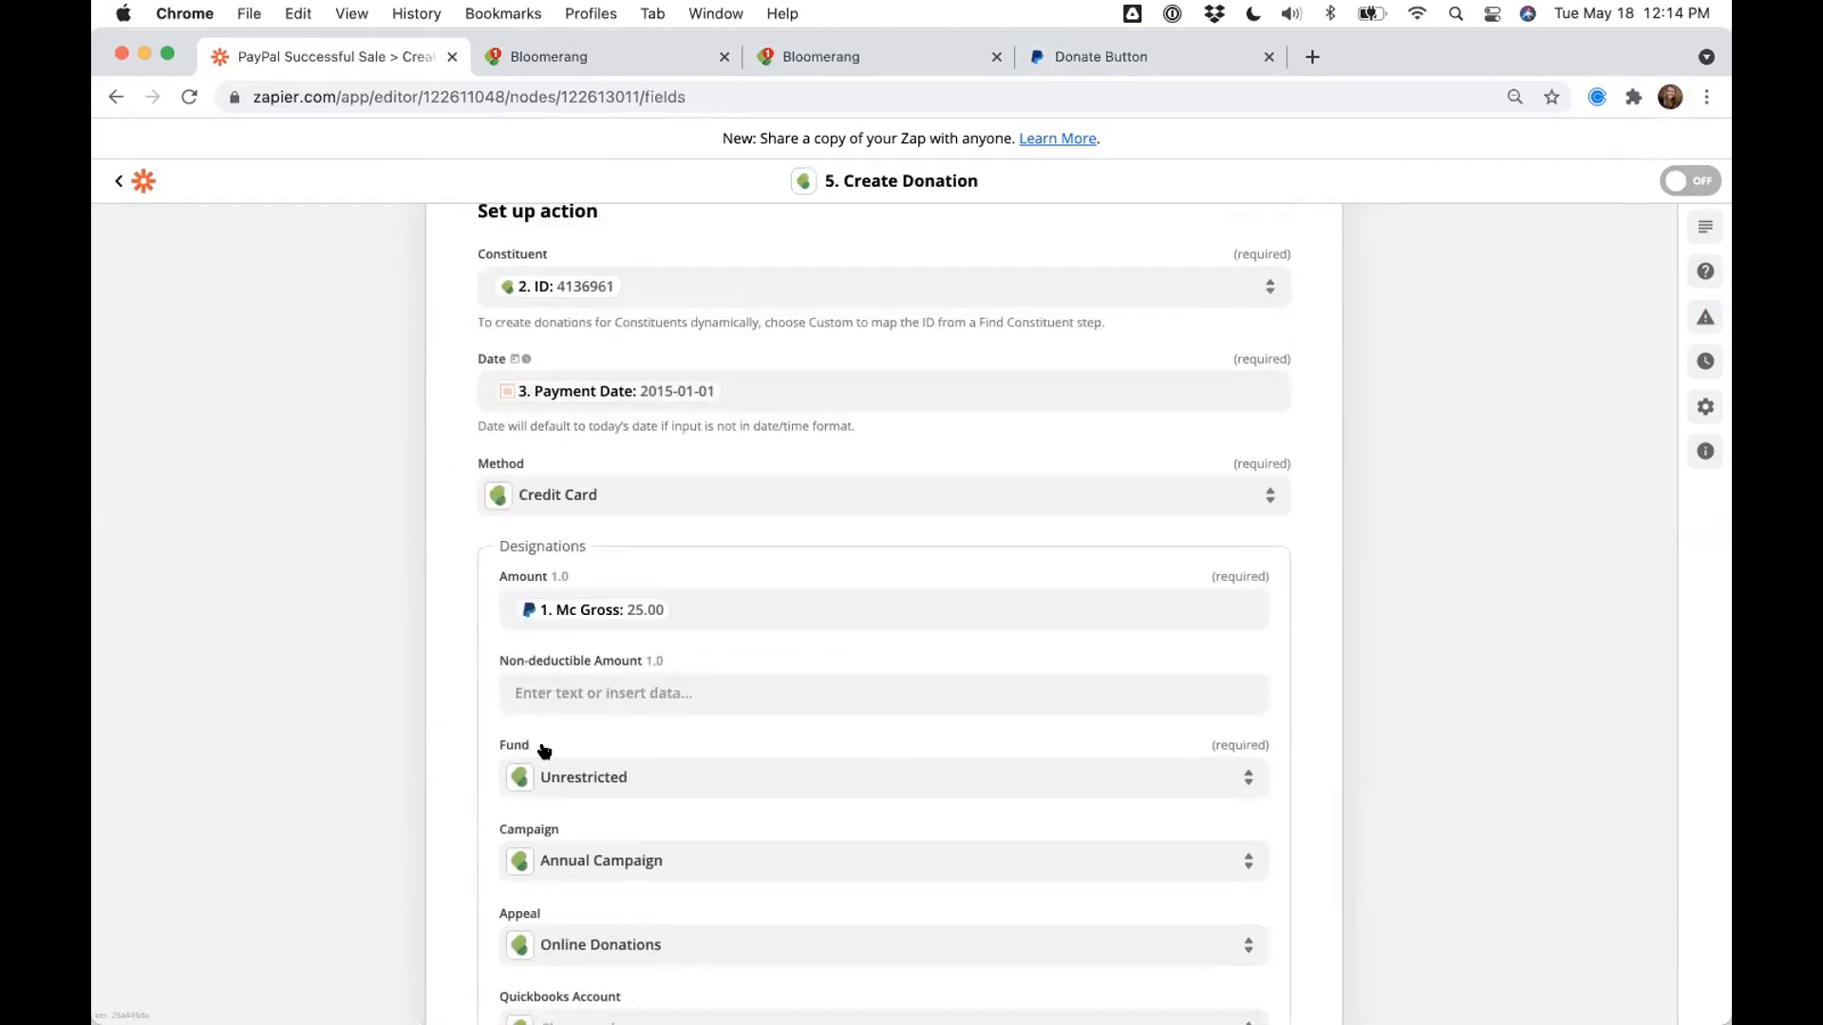
{"action": "scroll", "coordinate": [662, 744], "scroll_direction": "down", "scroll_amount": 1}
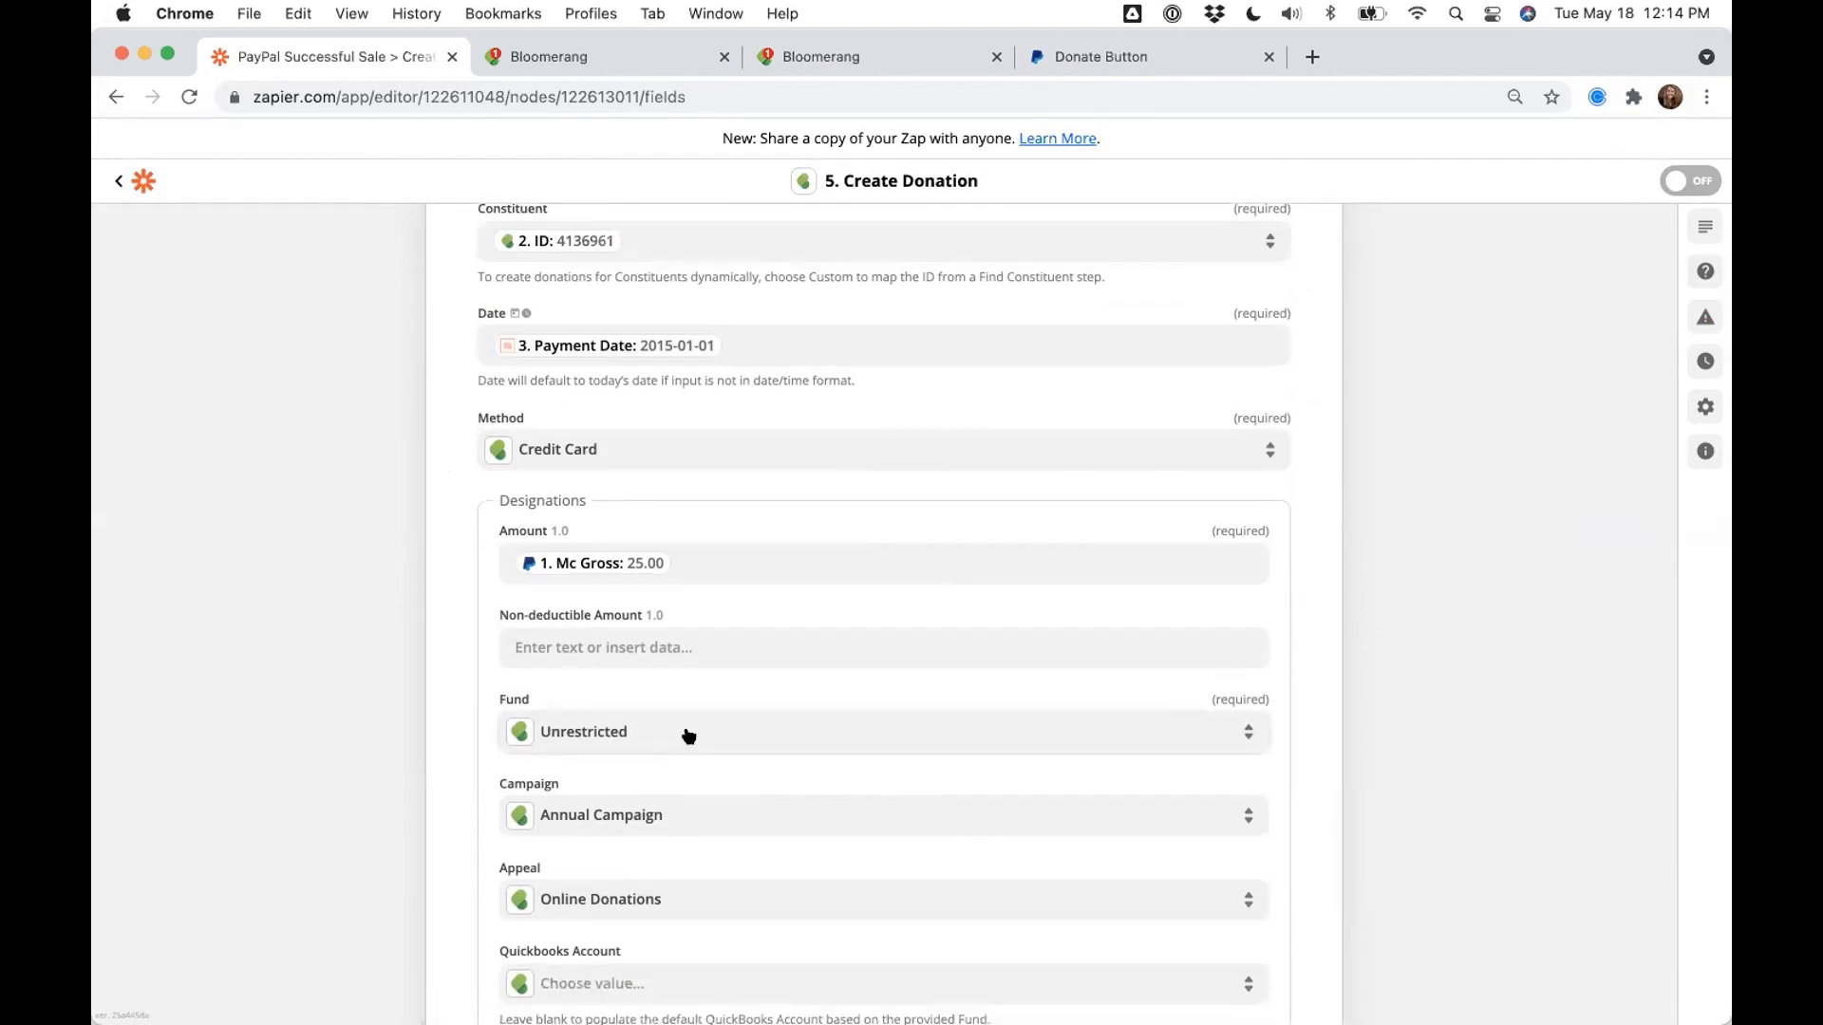
{"action": "left_click", "coordinate": [688, 736]}
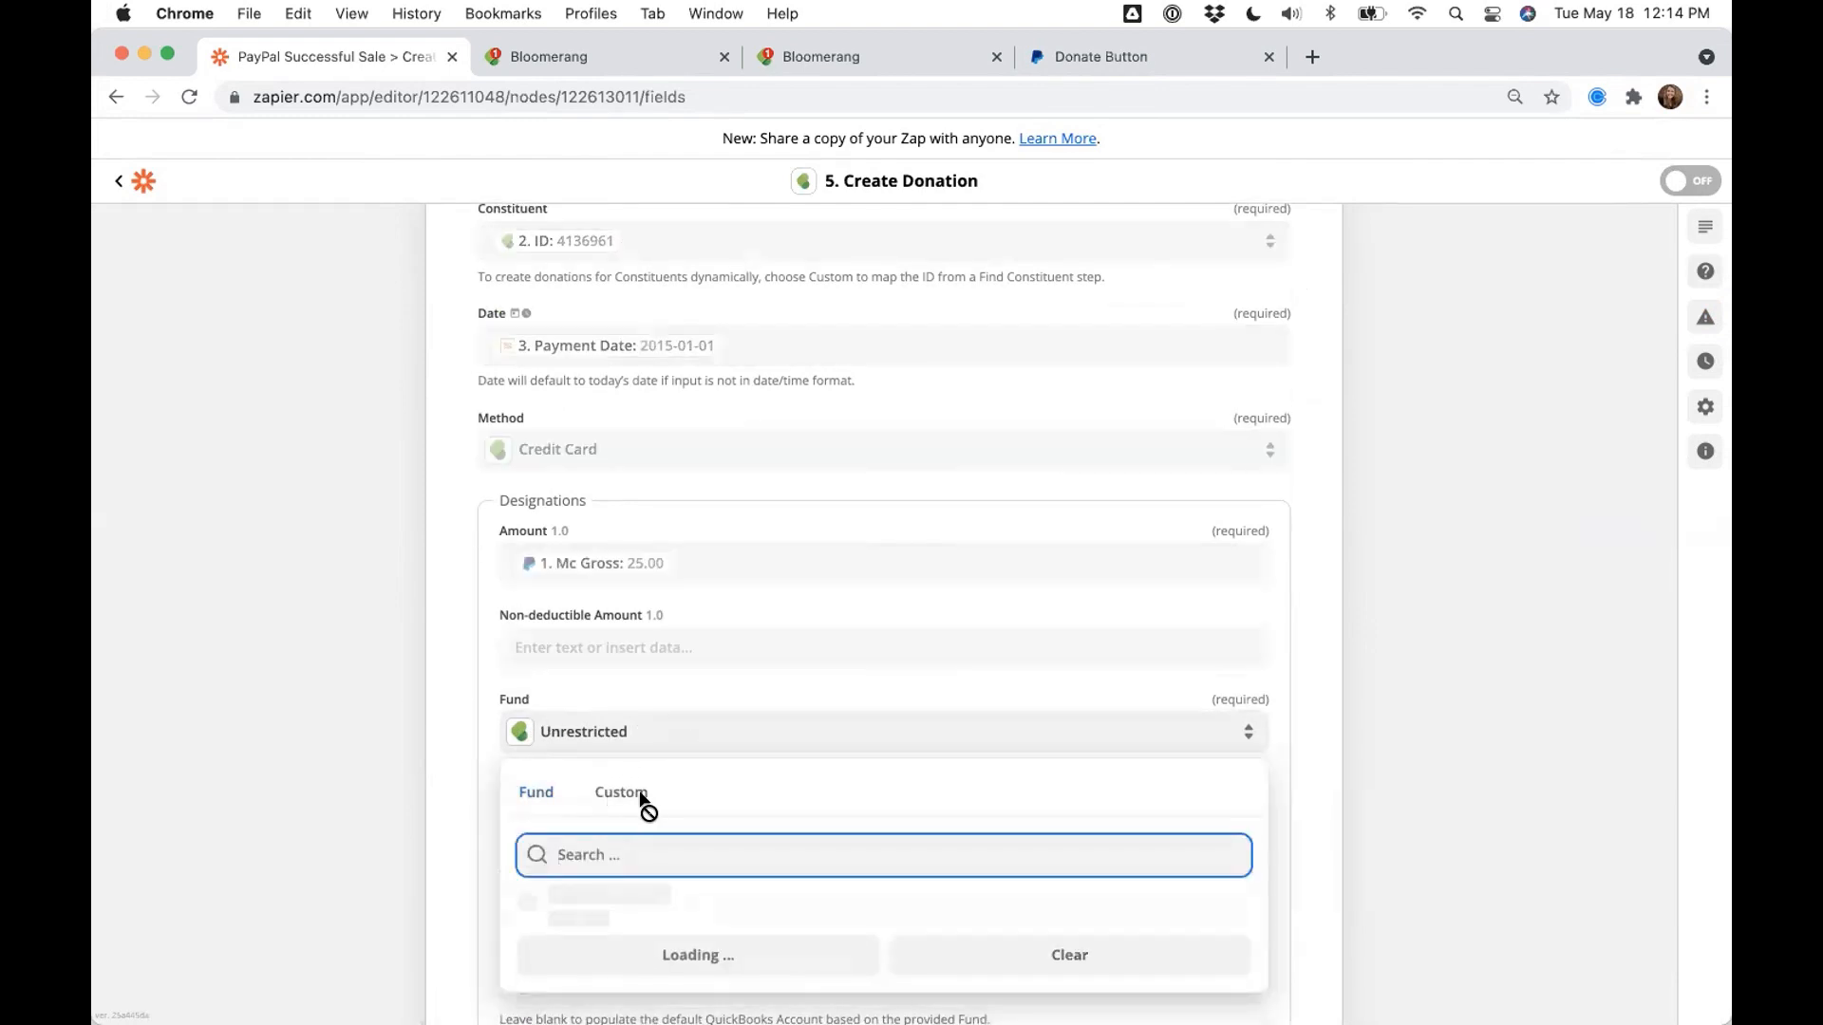
{"action": "left_click", "coordinate": [640, 795]}
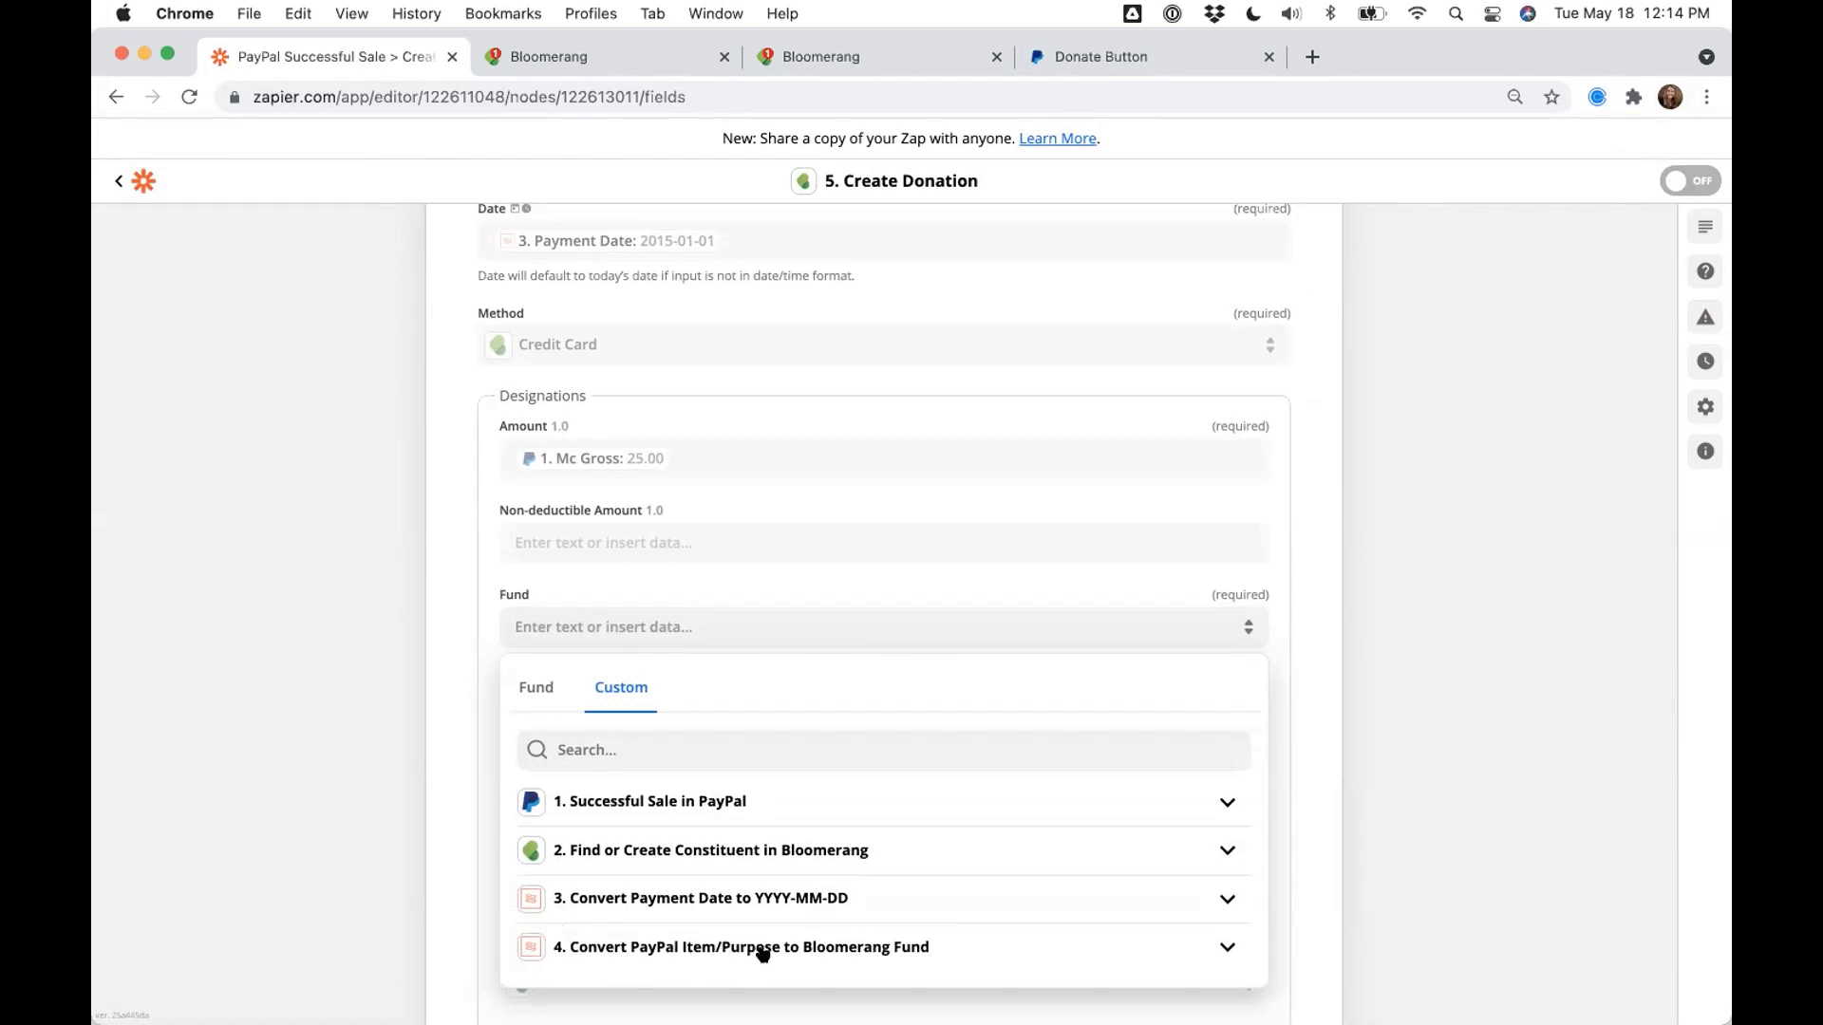
{"action": "left_click", "coordinate": [659, 947]}
{"action": "left_click", "coordinate": [641, 991]}
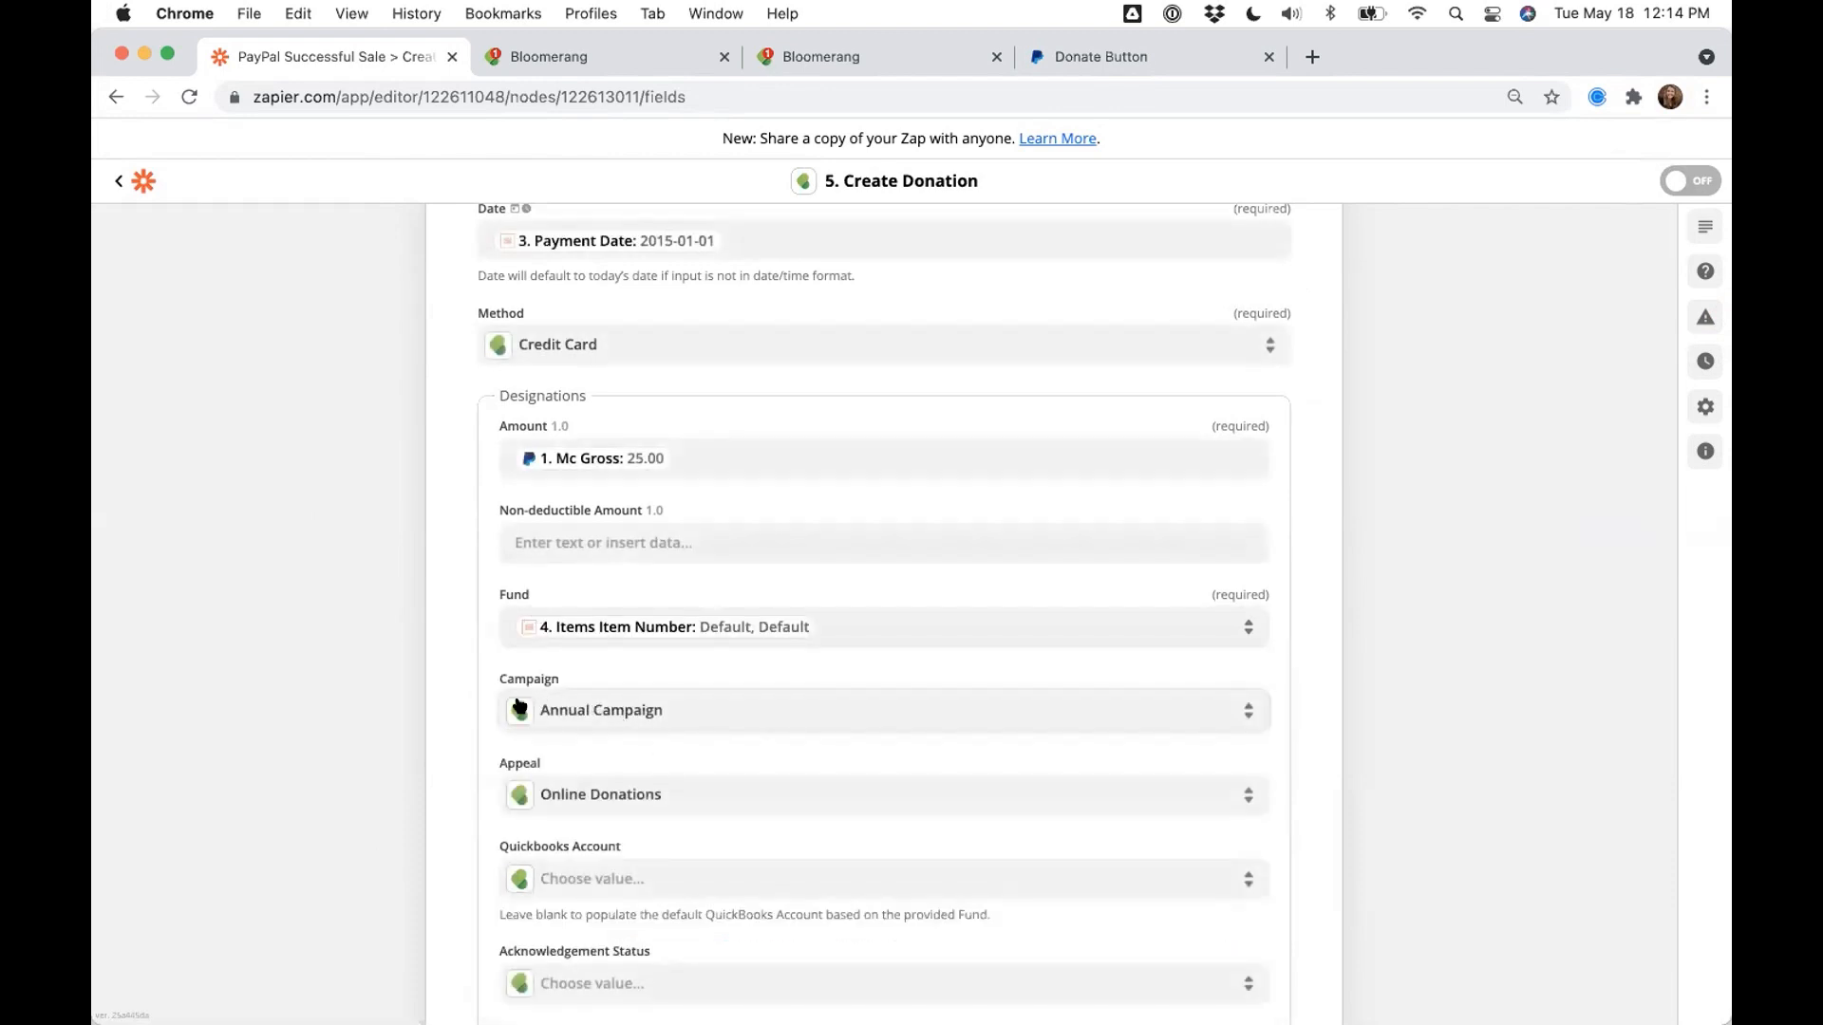
{"action": "scroll", "coordinate": [518, 706], "scroll_direction": "up", "scroll_amount": 10}
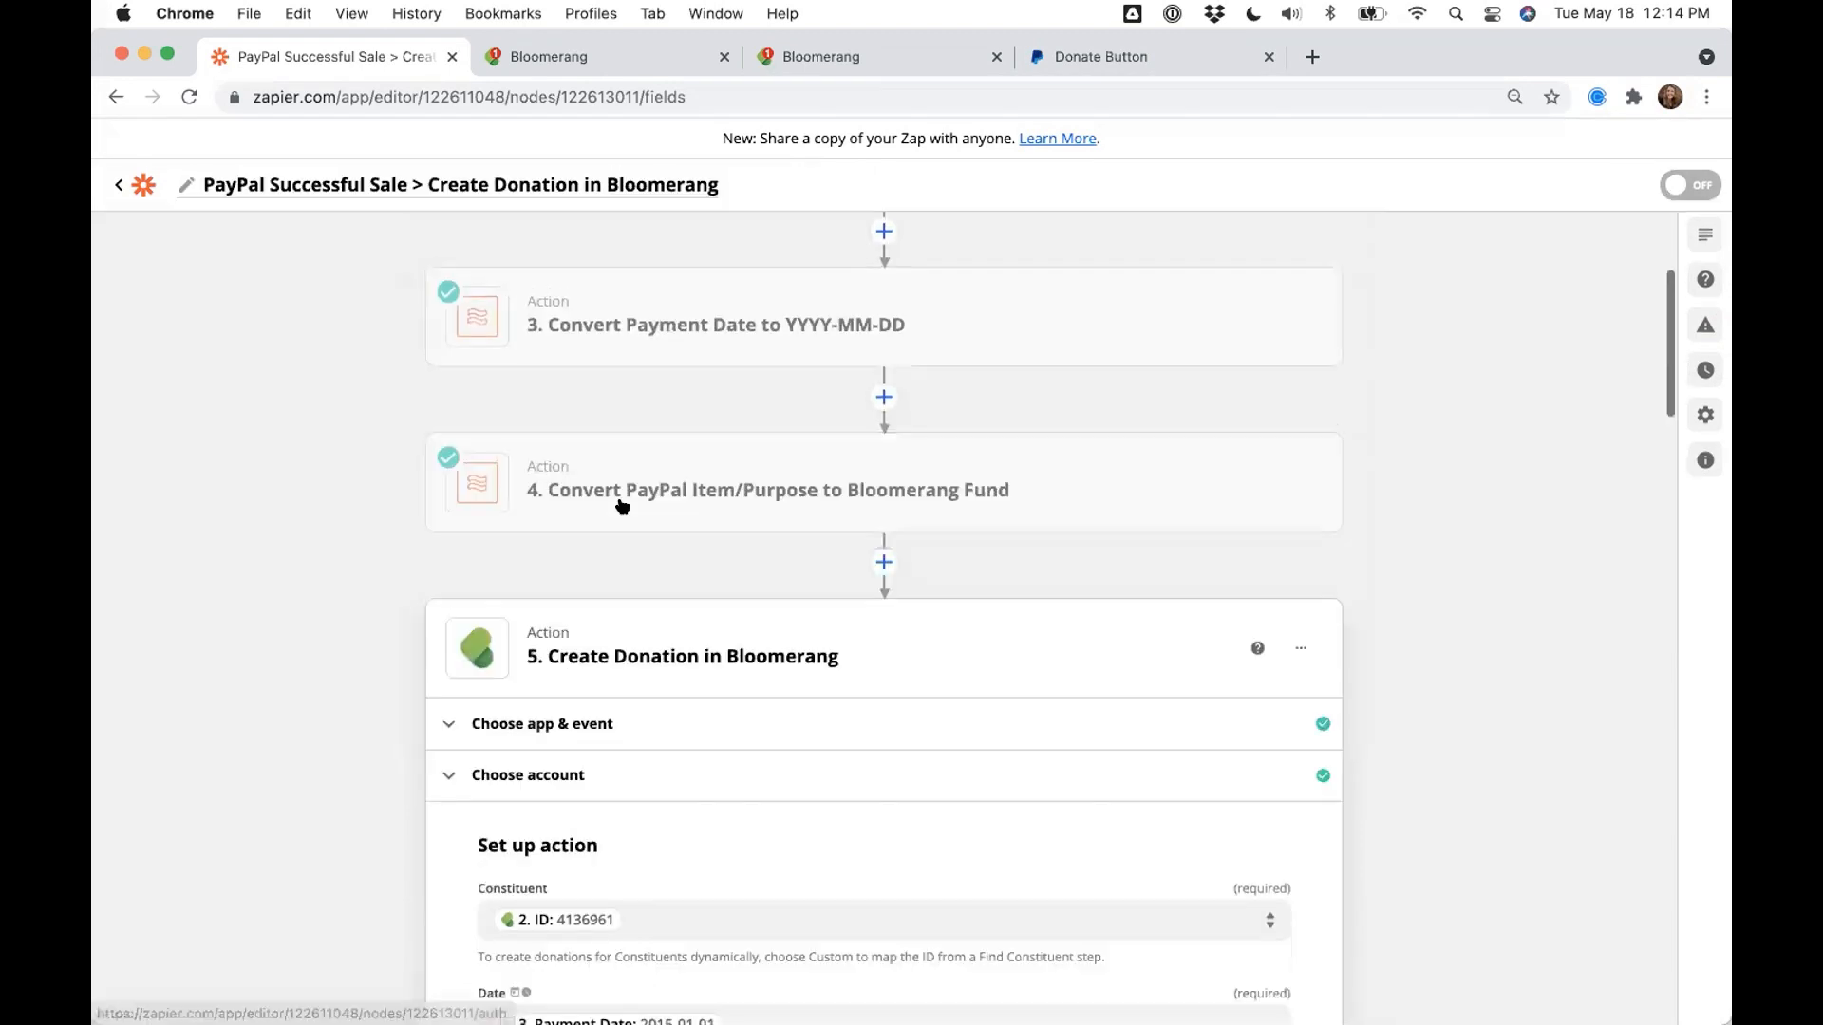
{"action": "left_click", "coordinate": [882, 576]}
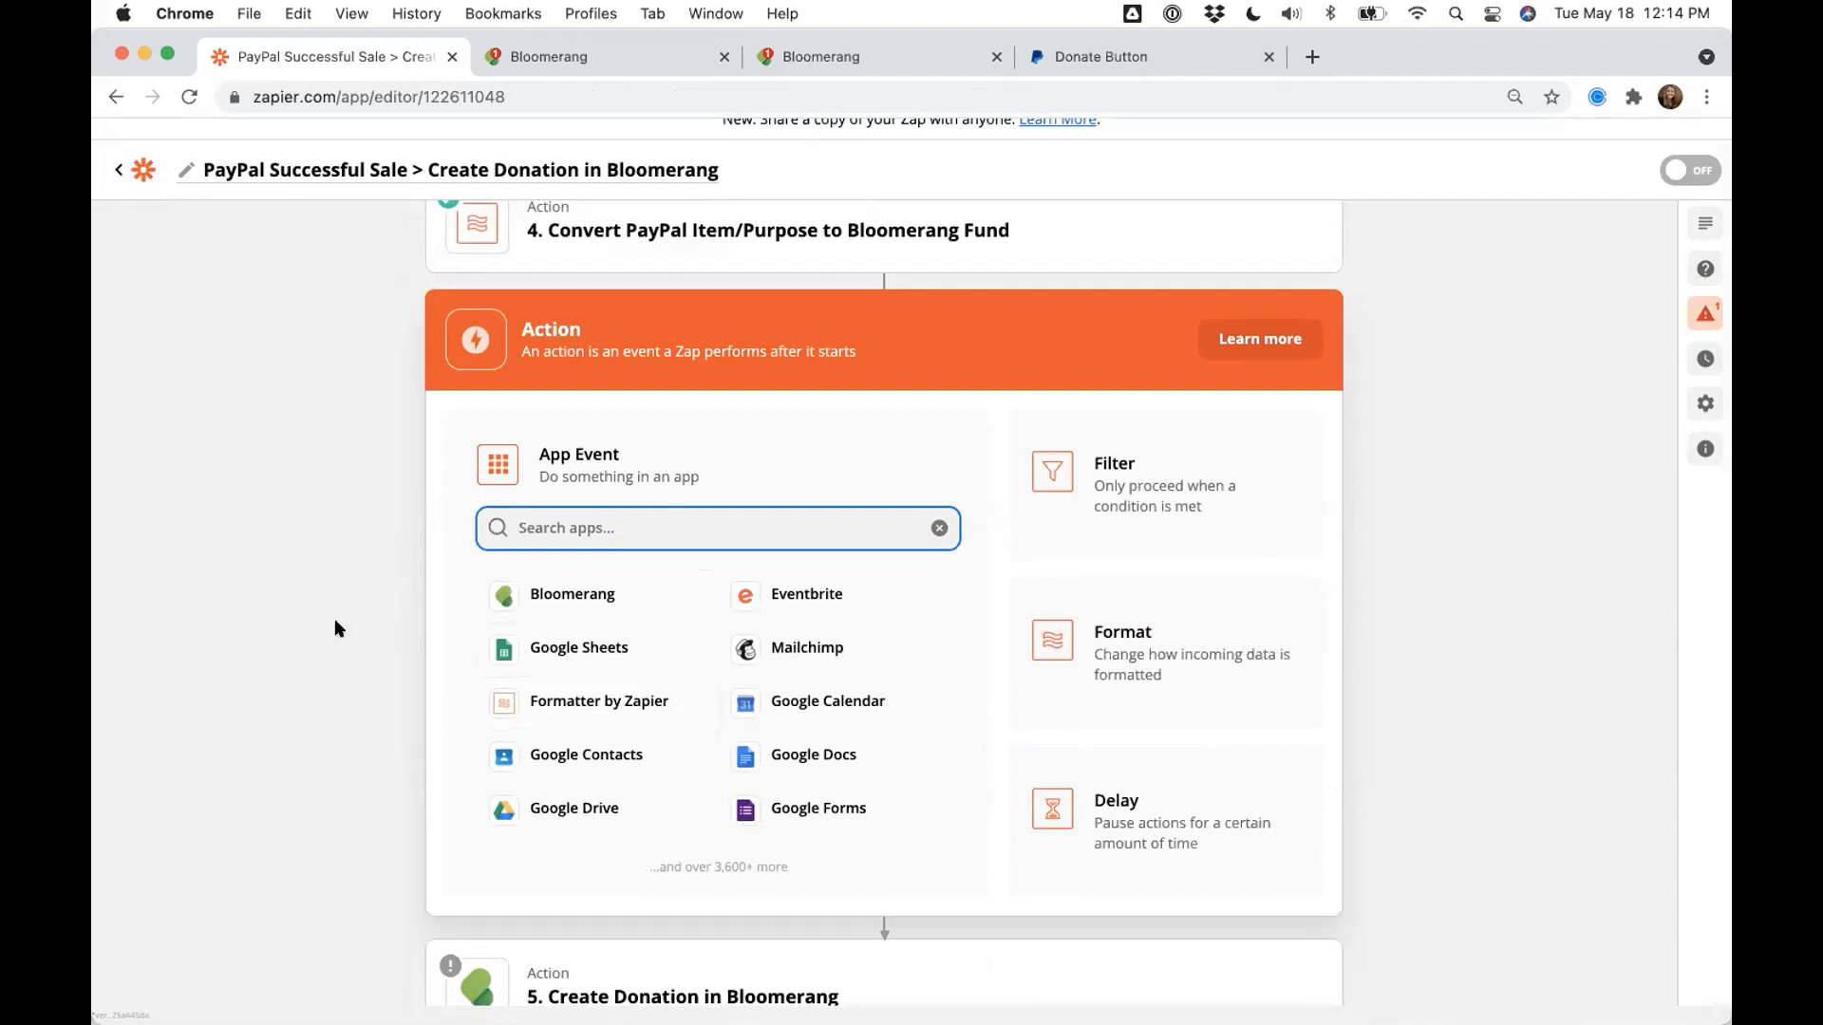
{"action": "scroll", "coordinate": [335, 618], "scroll_direction": "down", "scroll_amount": 1}
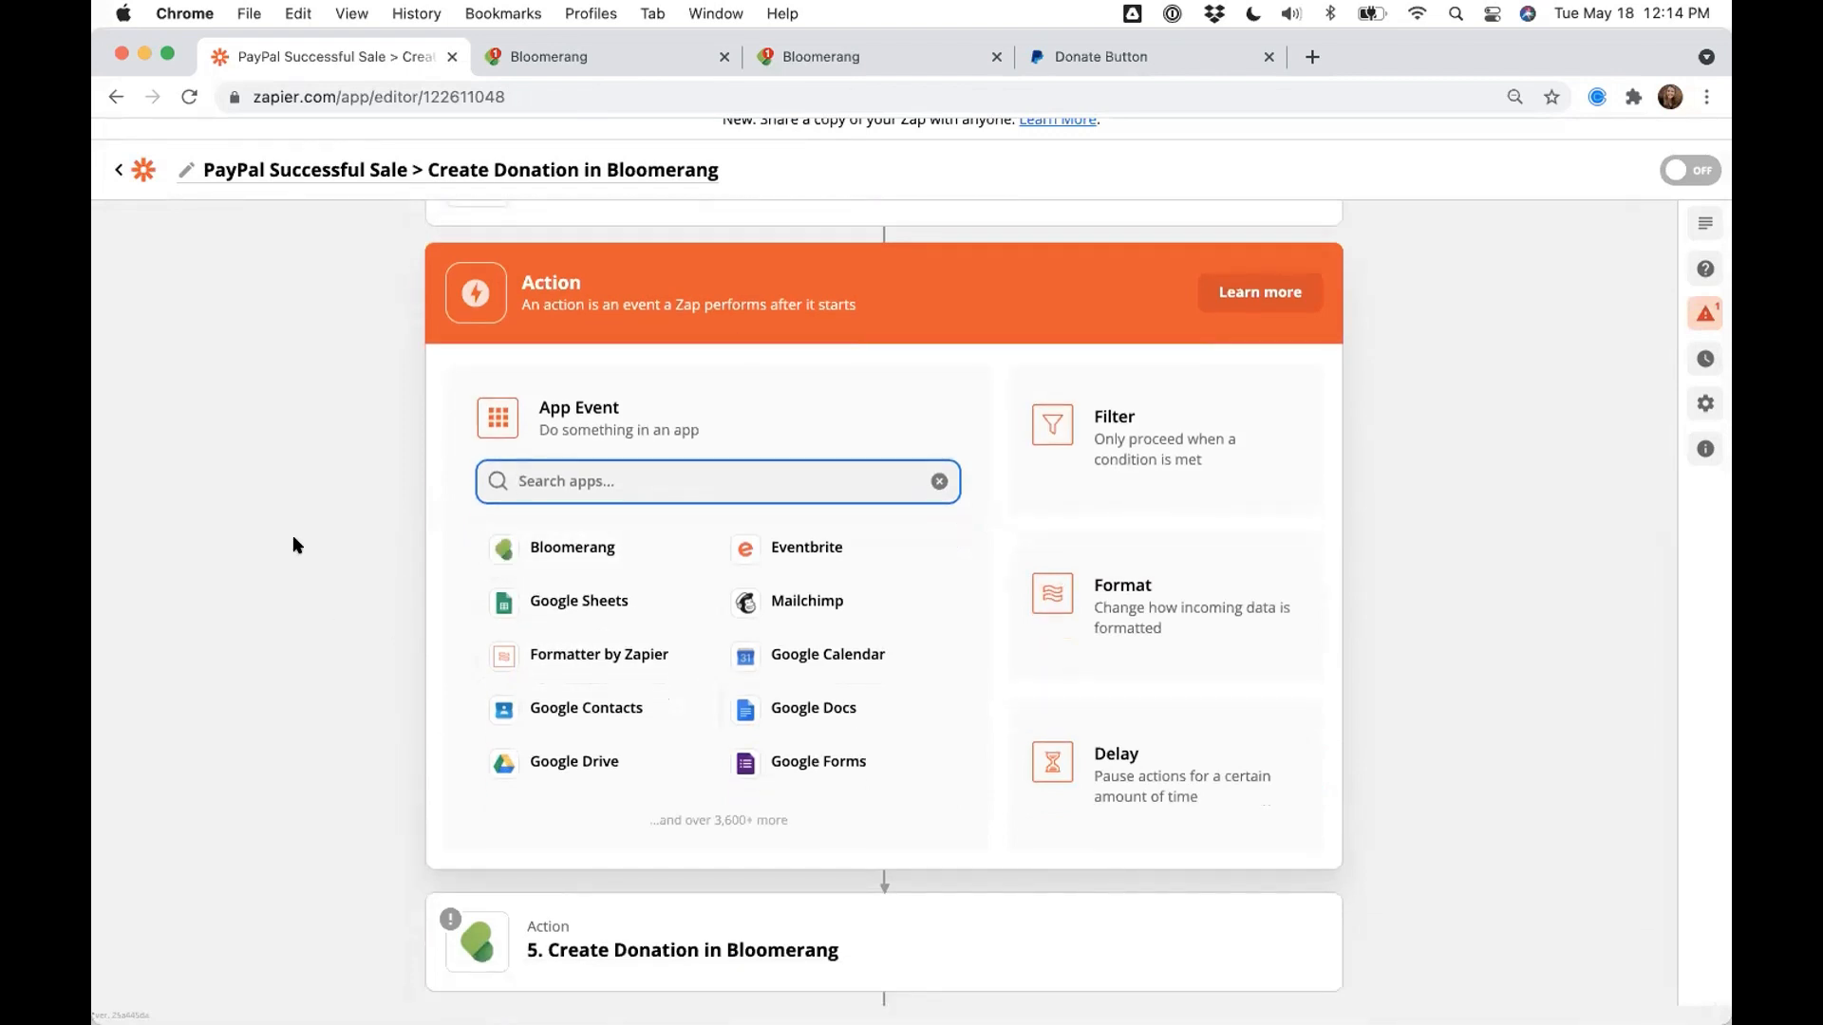
{"action": "scroll", "coordinate": [292, 536], "scroll_direction": "down", "scroll_amount": 1}
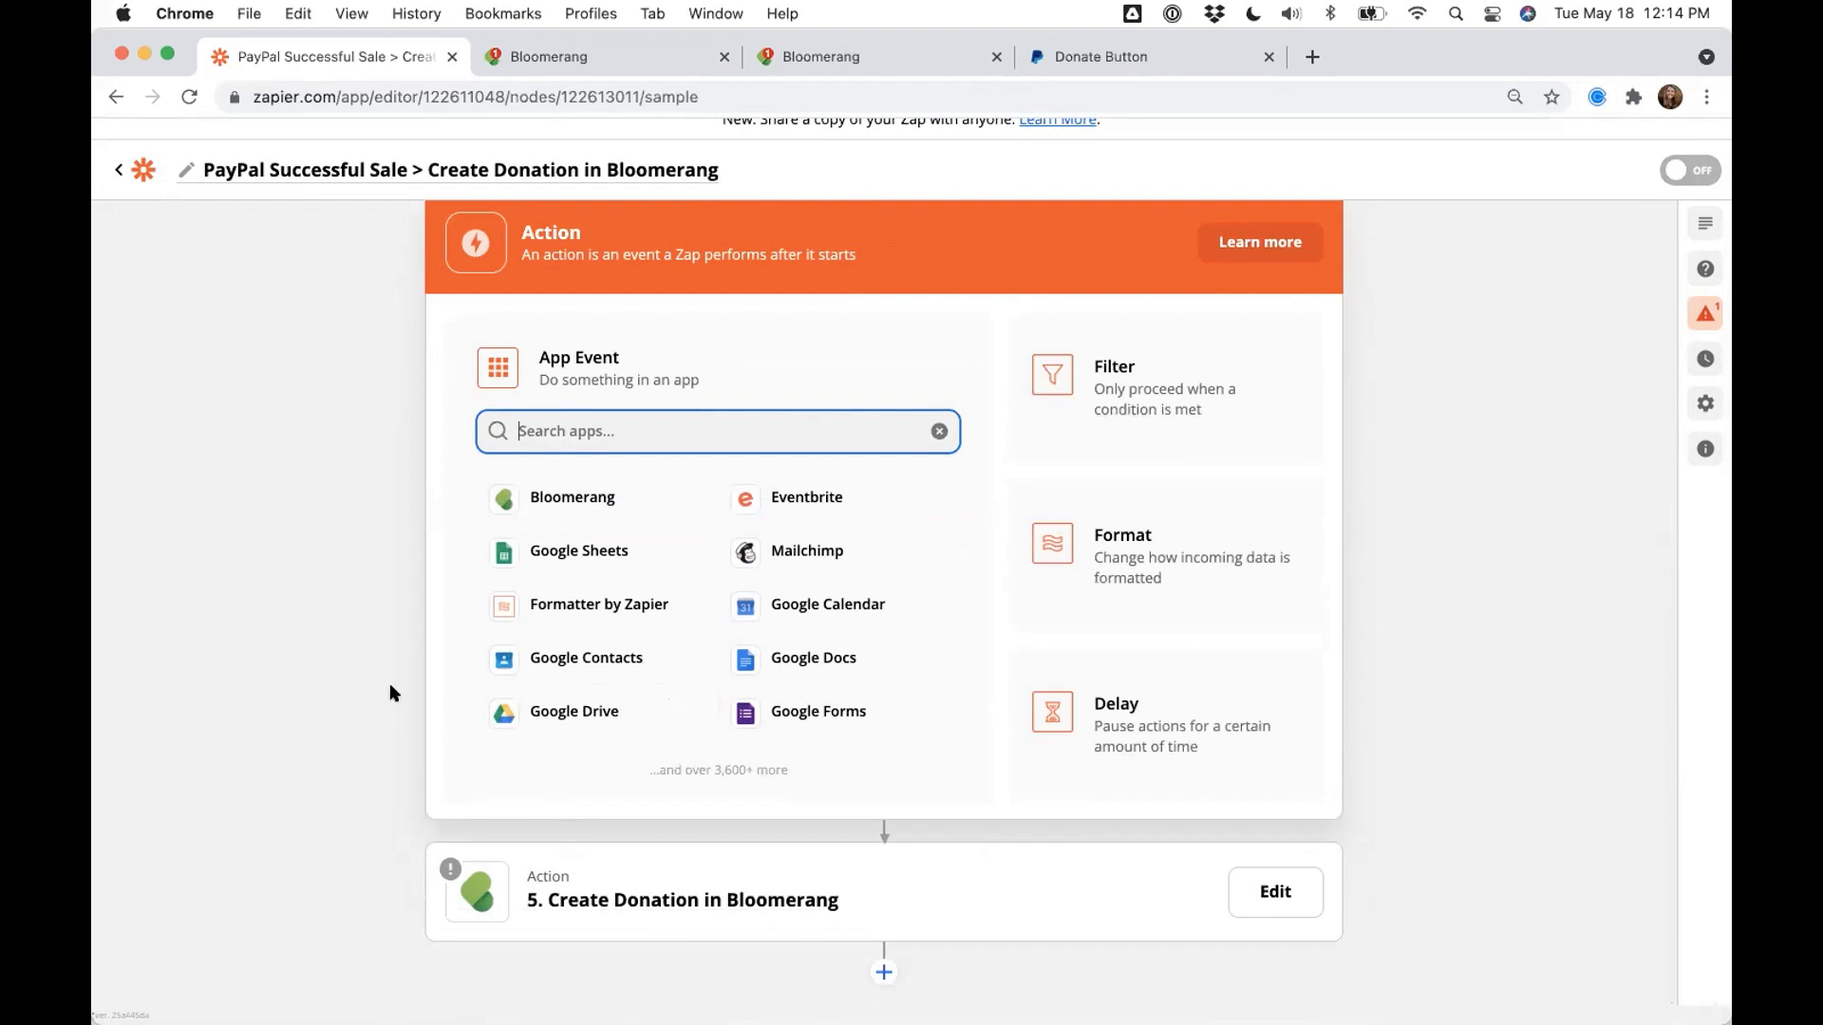
{"action": "scroll", "coordinate": [378, 663], "scroll_direction": "down", "scroll_amount": 5}
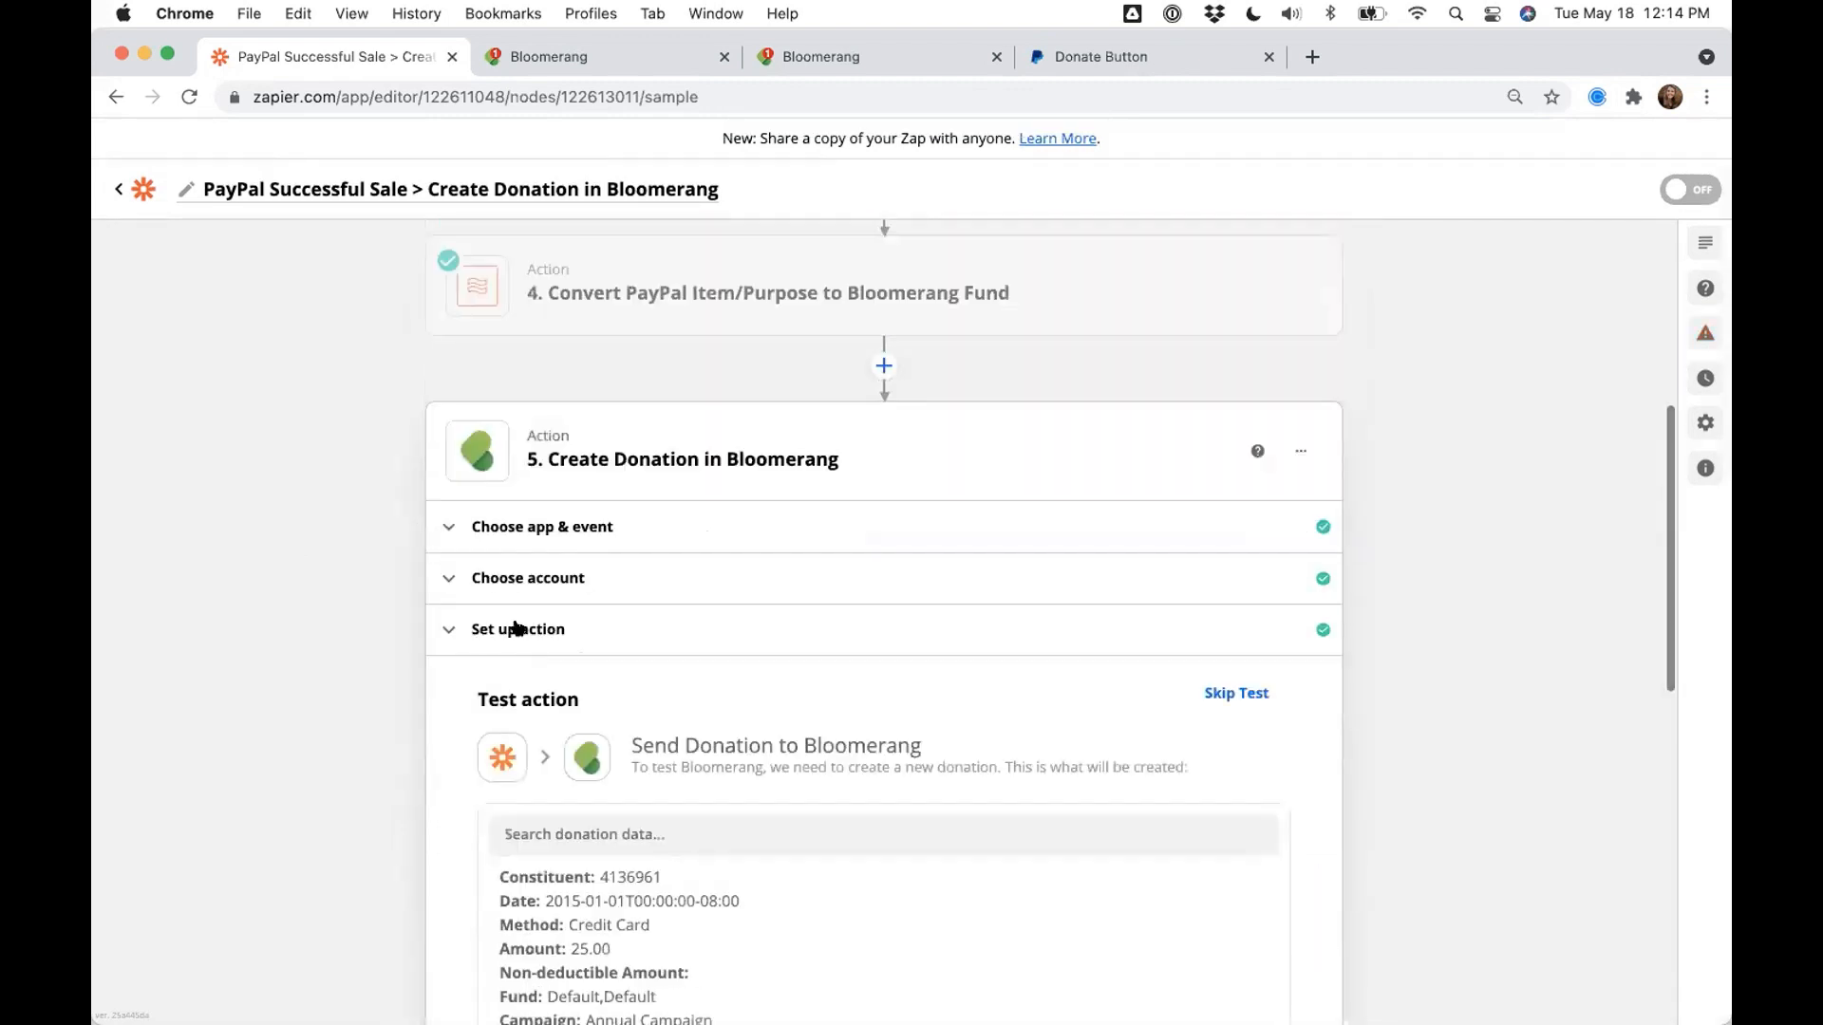
{"action": "scroll", "coordinate": [394, 618], "scroll_direction": "down", "scroll_amount": 3}
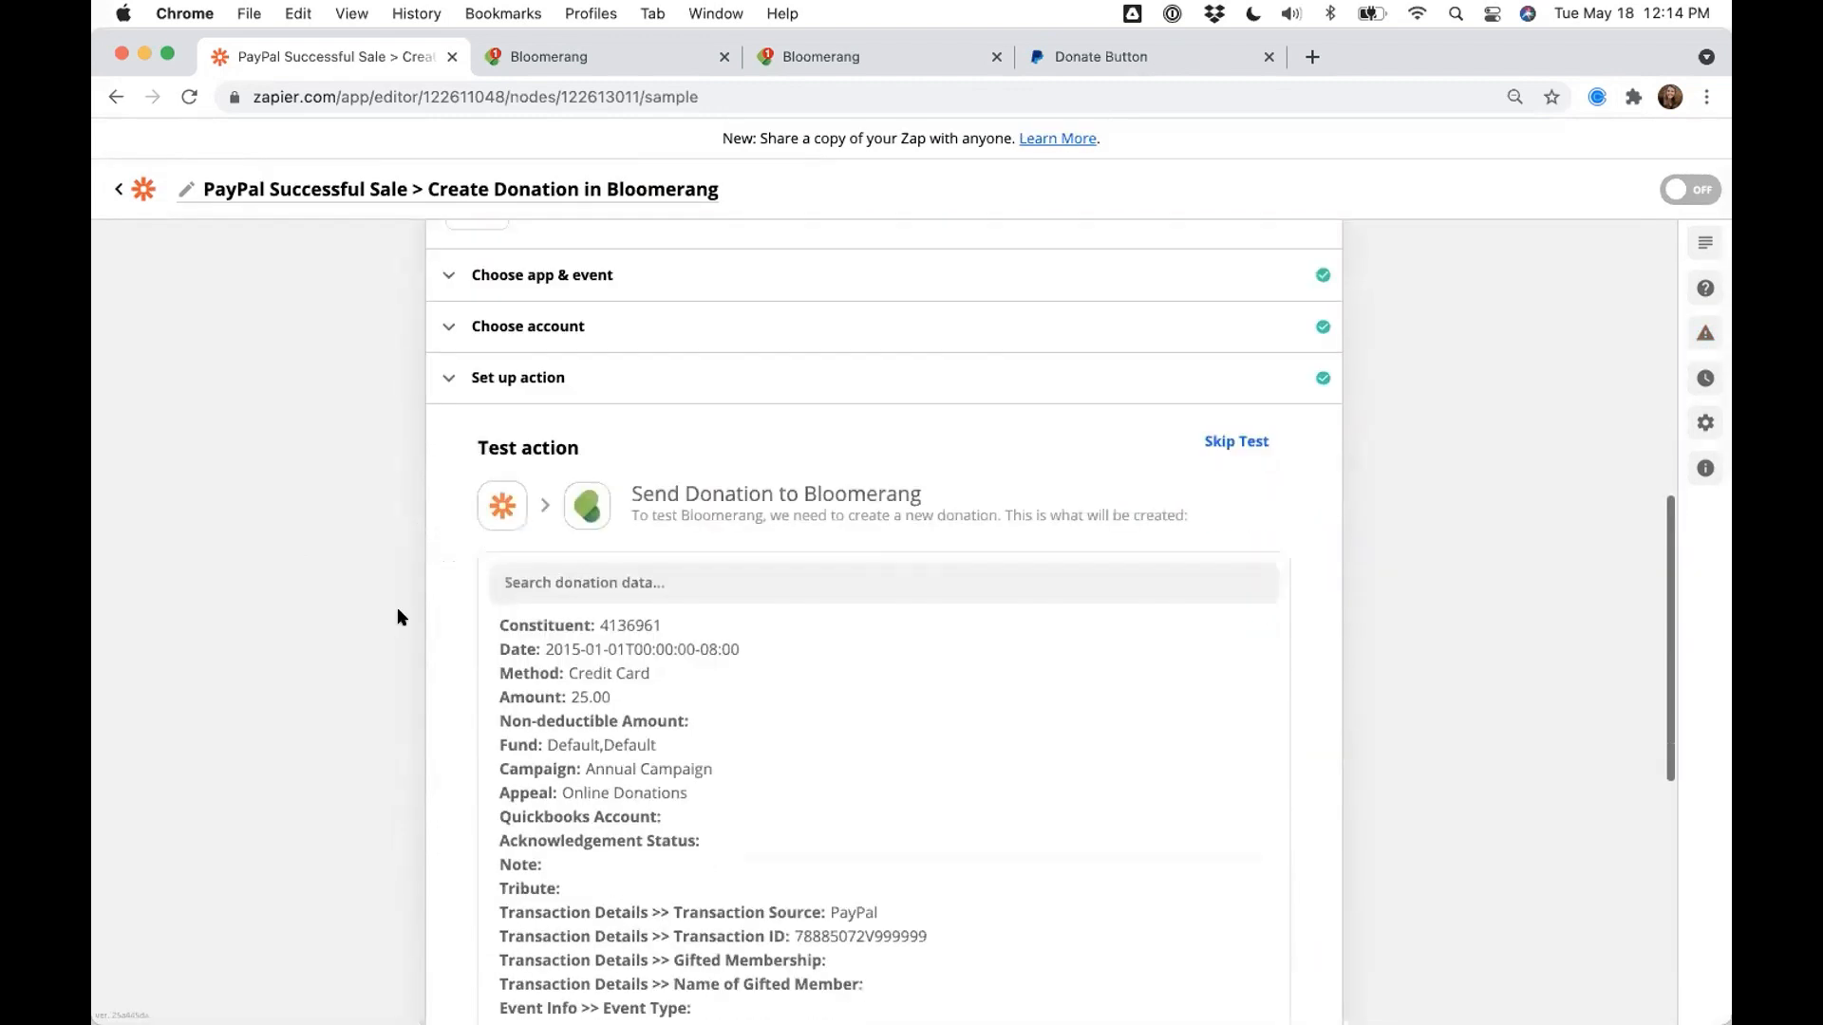
{"action": "left_click", "coordinate": [452, 377]}
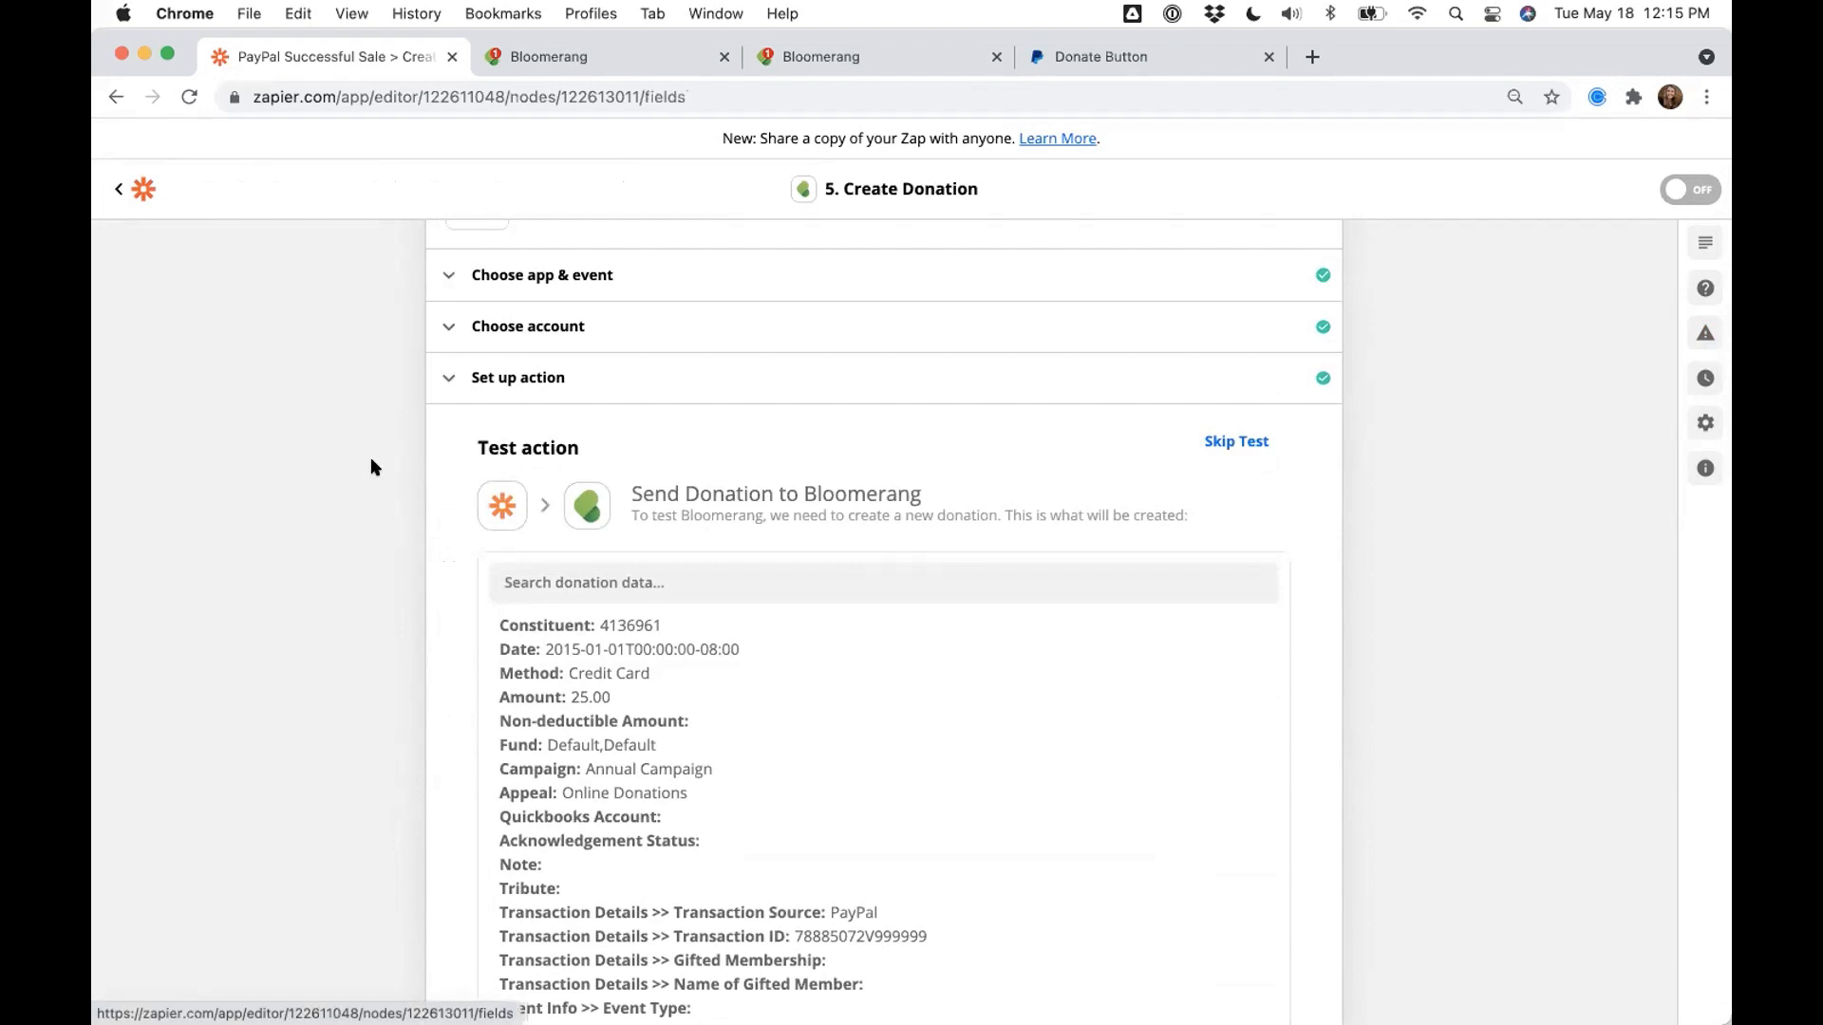
- Review the Campaign field's Custom data options and leave it set to Annual Campaign
{"action": "scroll", "coordinate": [371, 465], "scroll_direction": "down", "scroll_amount": 4}
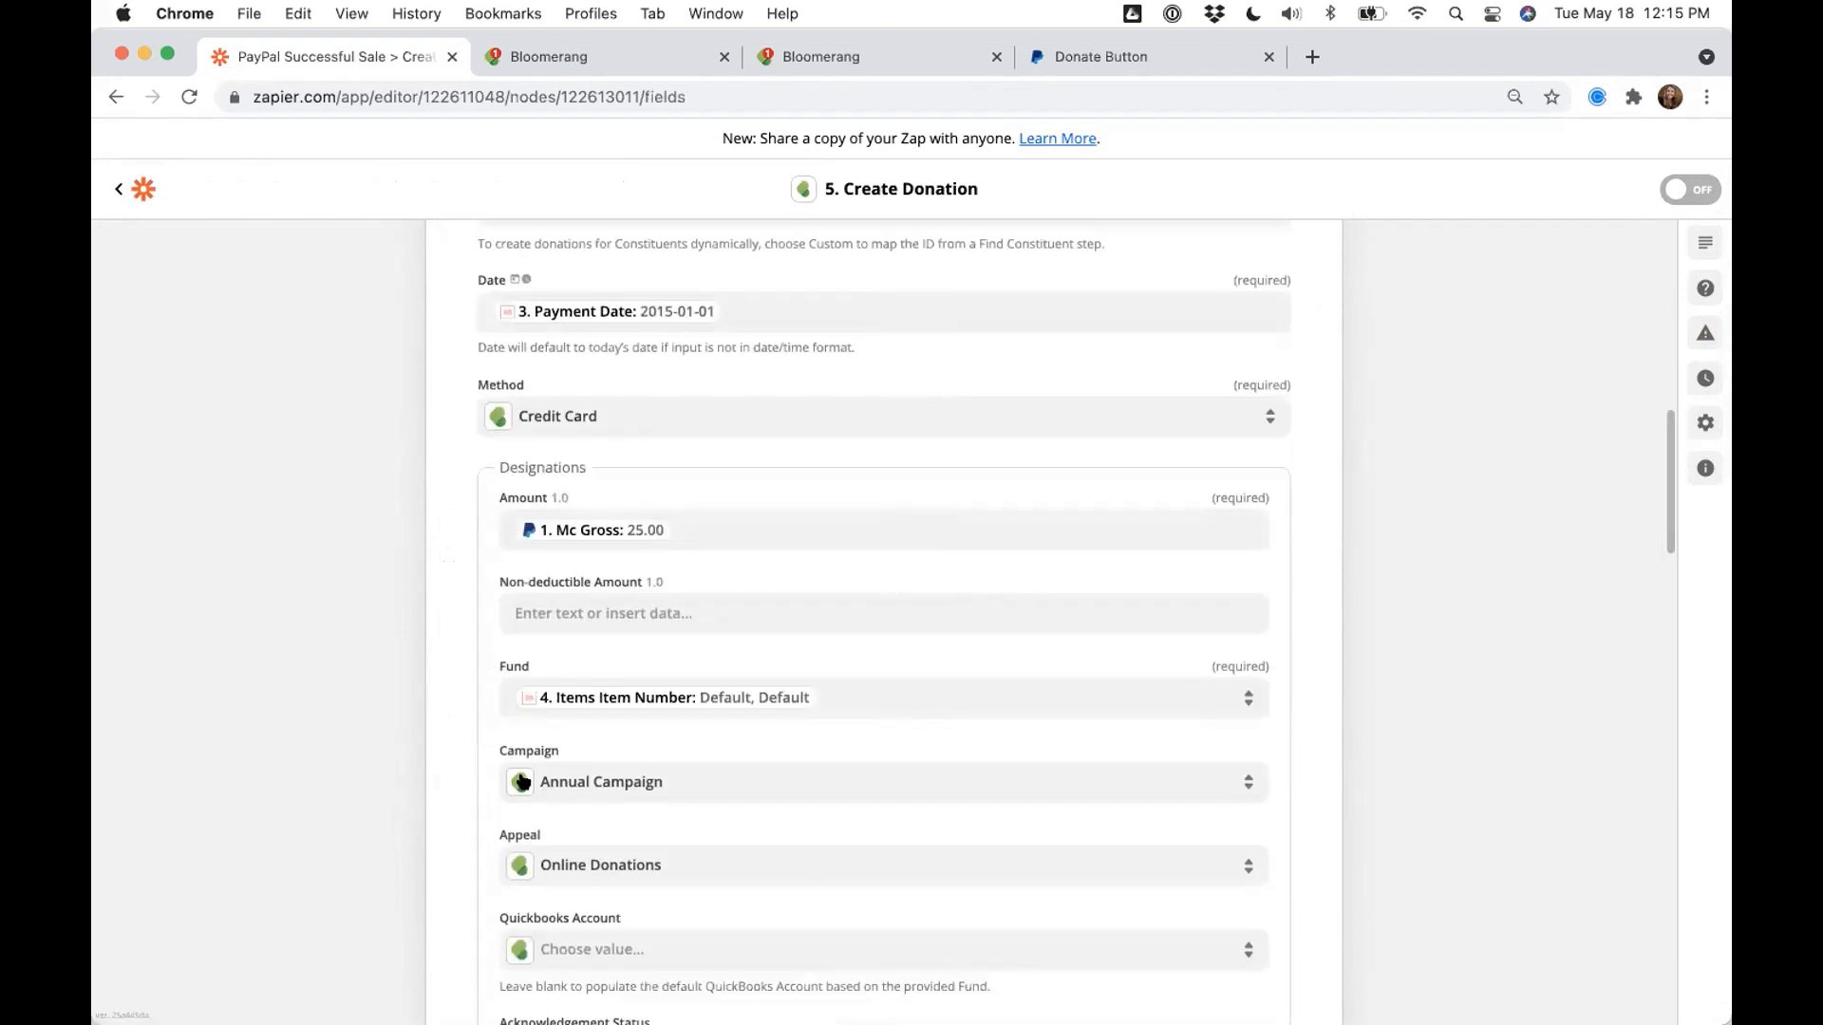
{"action": "left_click", "coordinate": [572, 786]}
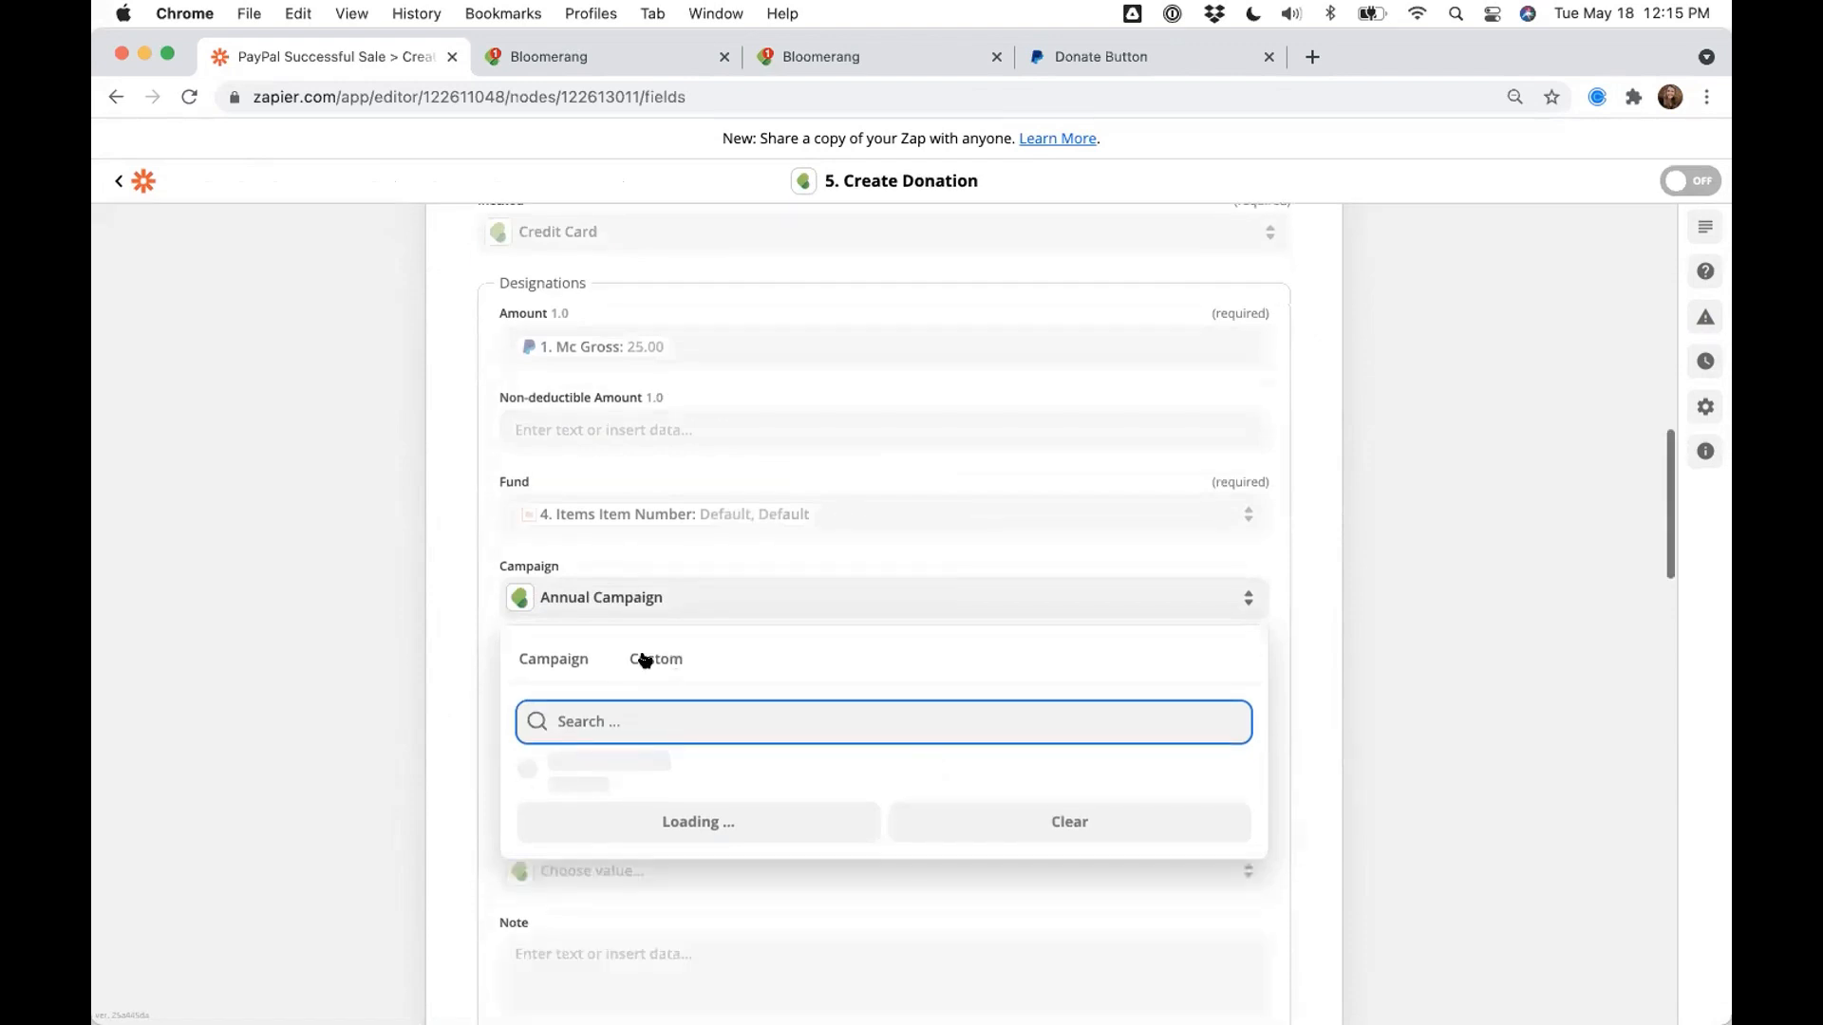
{"action": "left_click", "coordinate": [645, 659]}
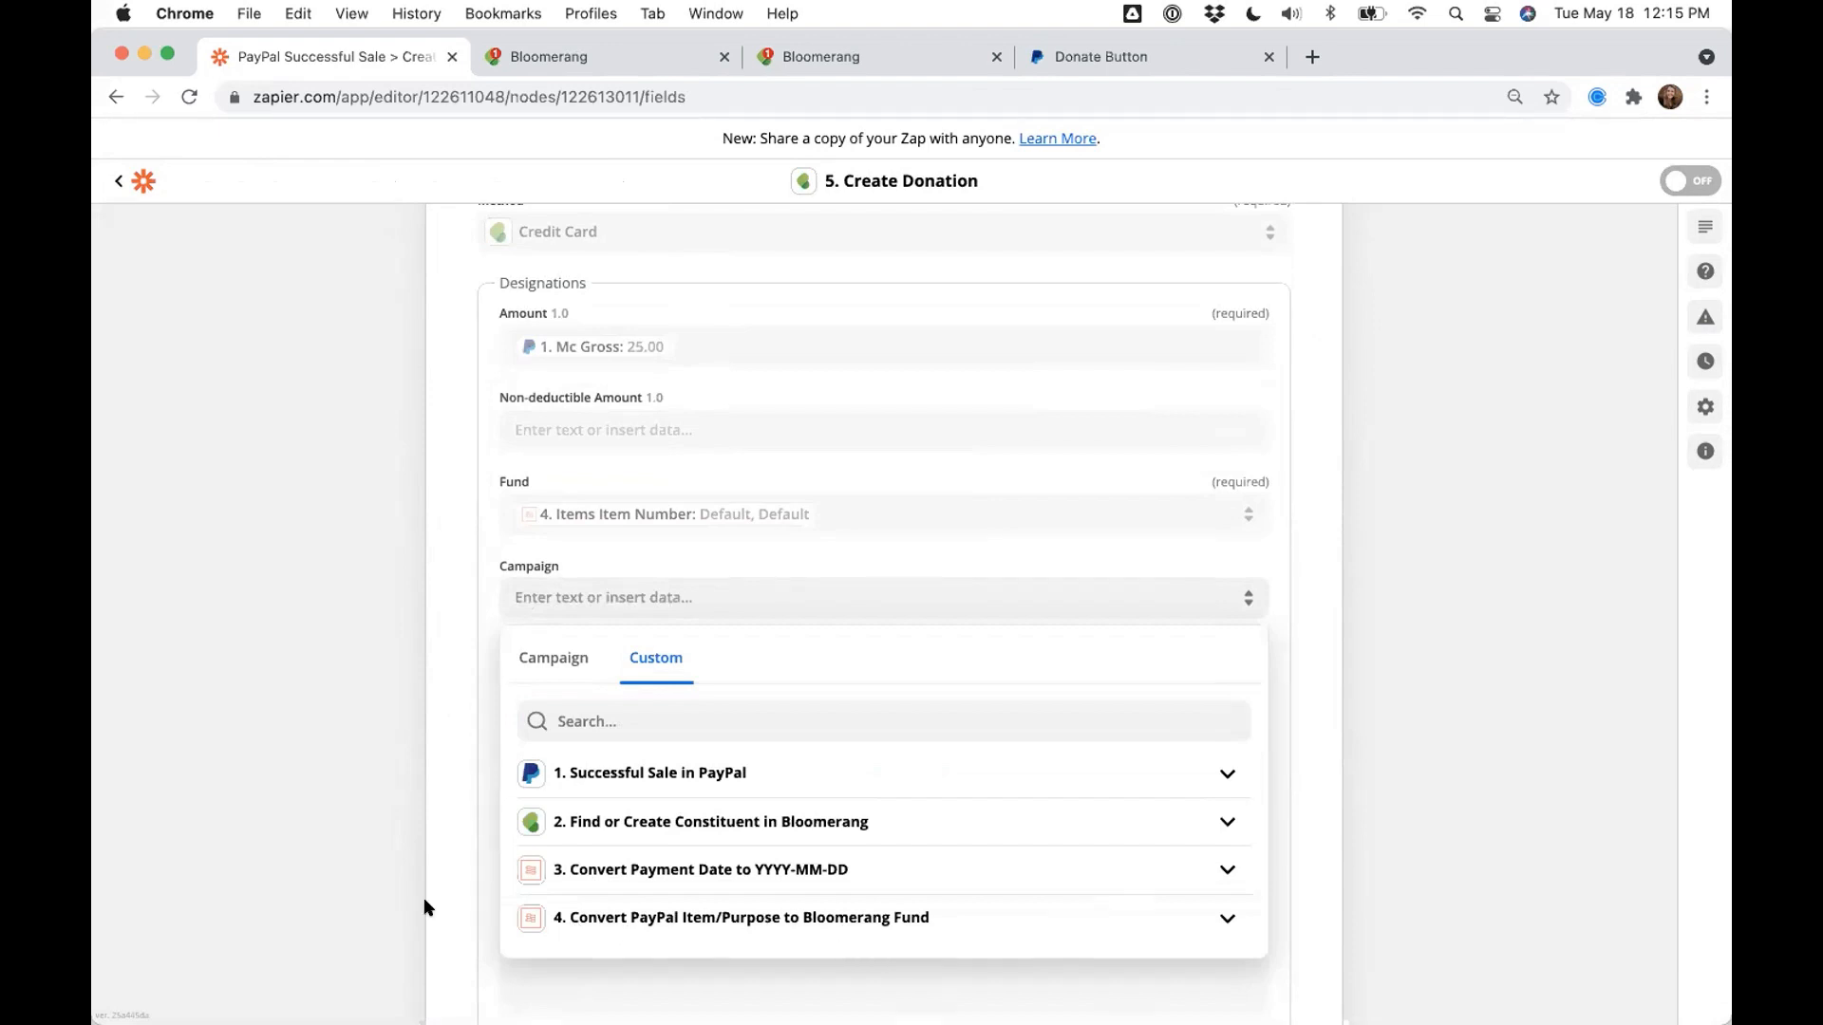
{"action": "left_click", "coordinate": [577, 538]}
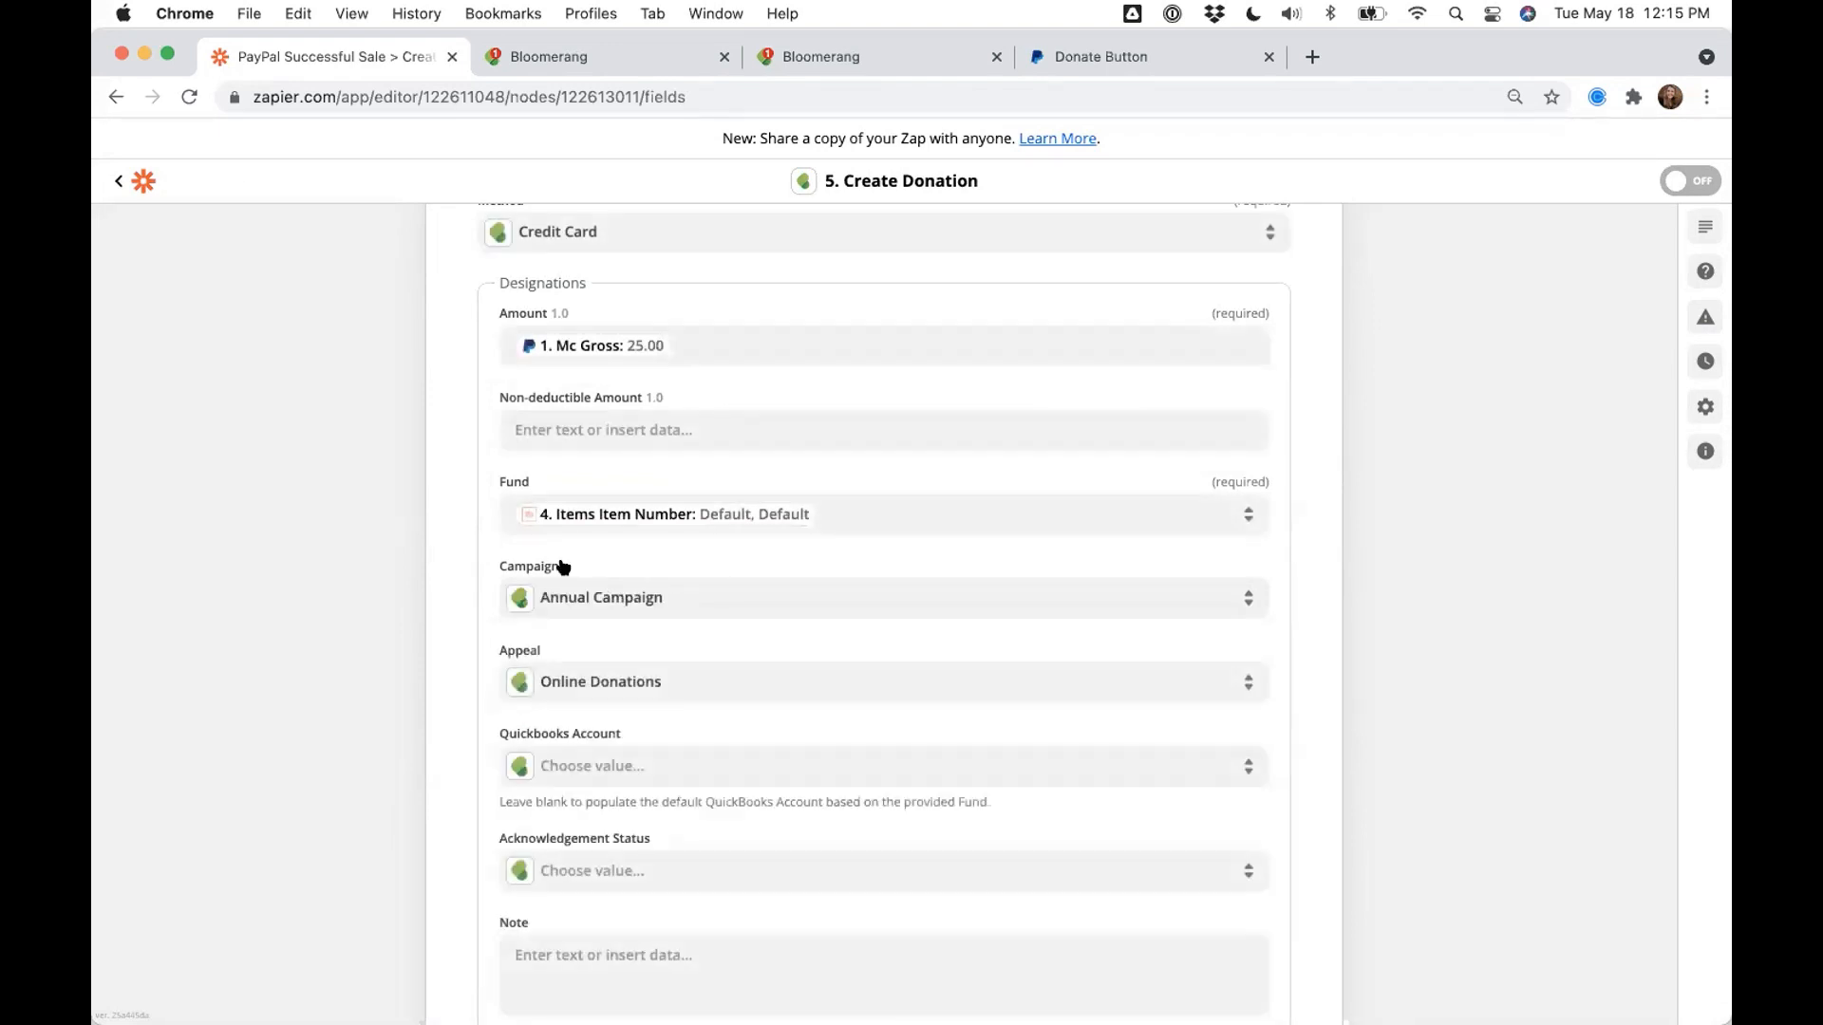
{"action": "left_click_drag", "start_coordinate": [567, 567], "coordinate": [498, 566]}
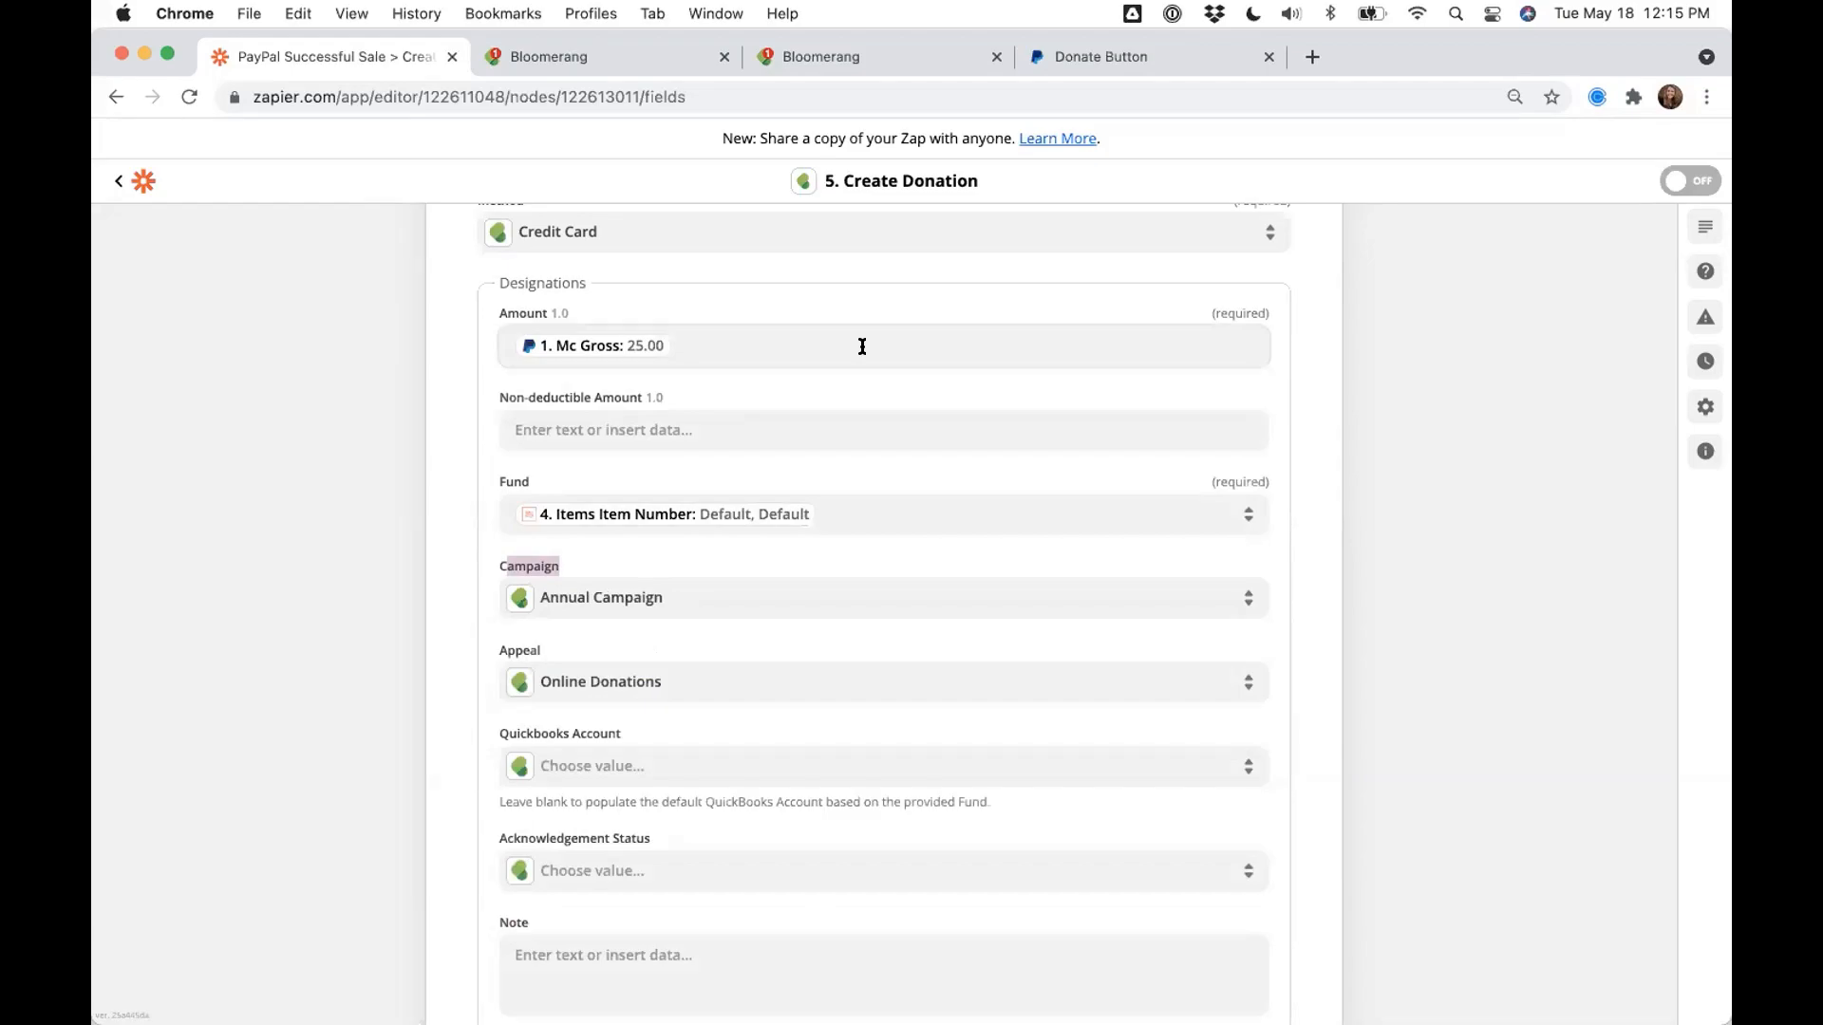
- Switch to the presentation and advance to the Advanced use cases slide, page 29
{"action": "key", "text": "ctrl+Right"}
{"action": "key", "text": "Right"}
{"action": "key", "text": "Right"}
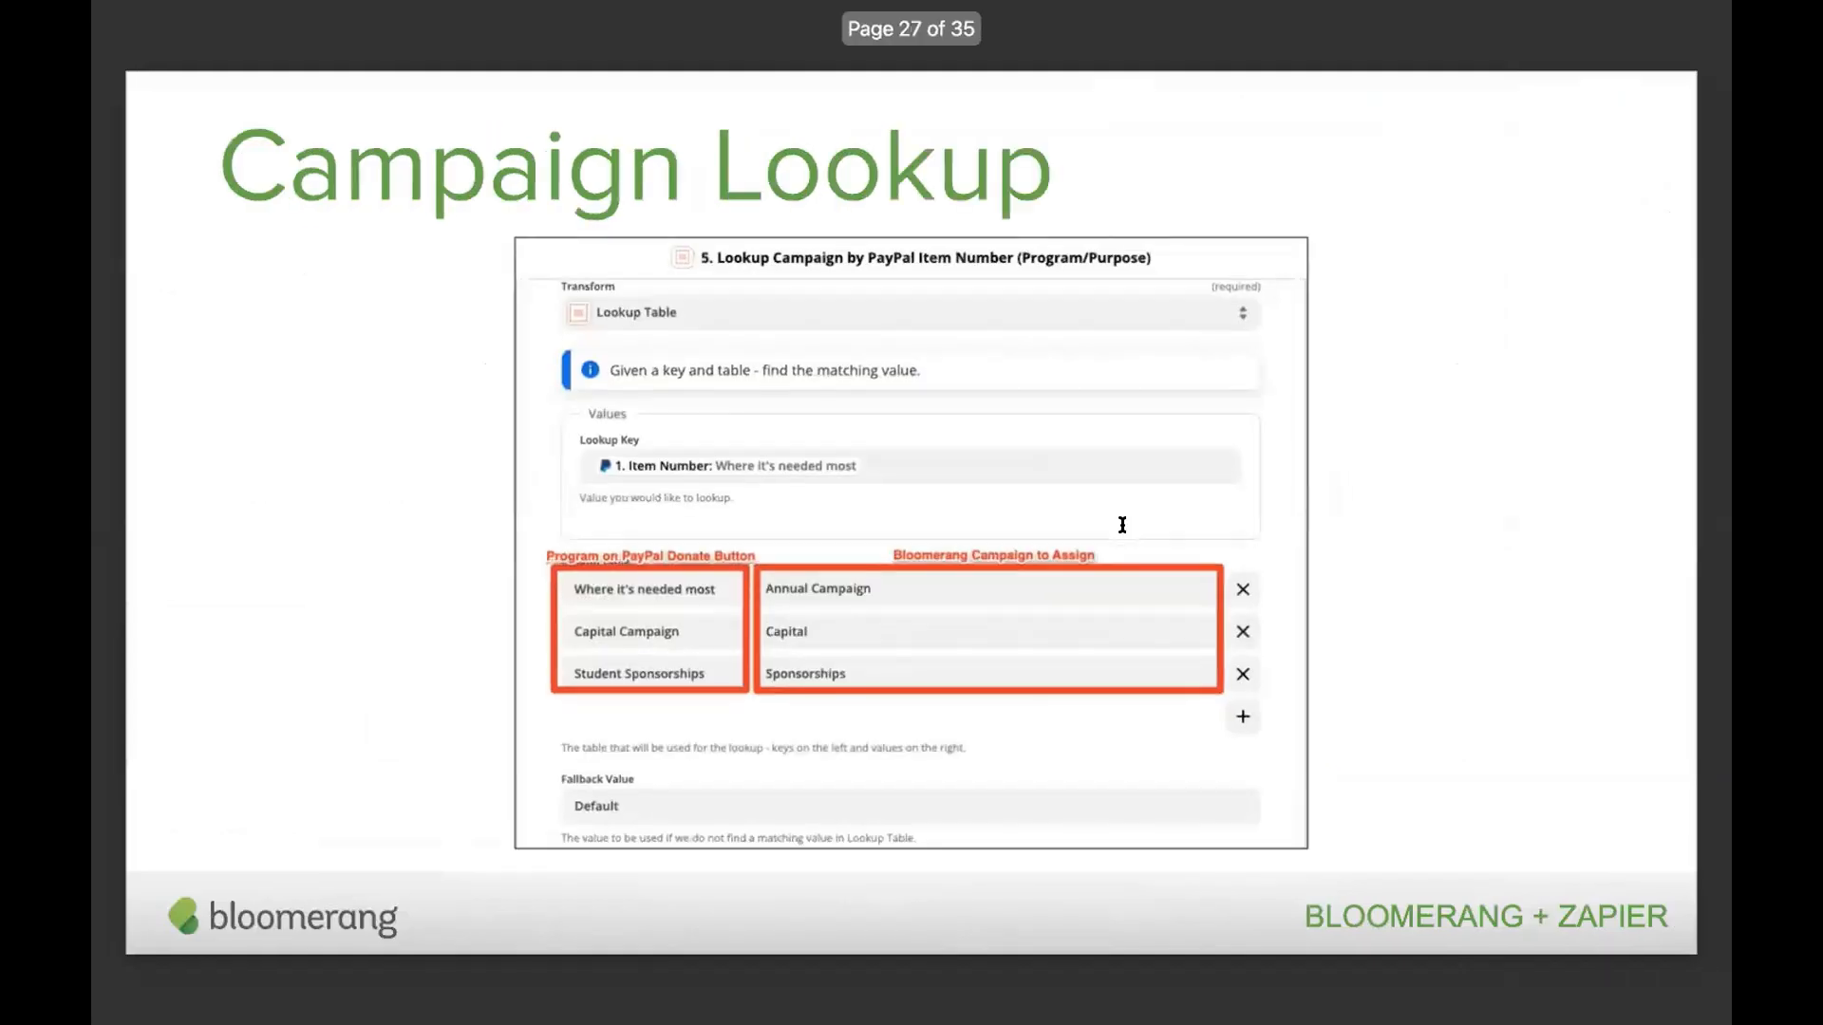
{"action": "key", "text": "Right"}
{"action": "key", "text": "Right"}
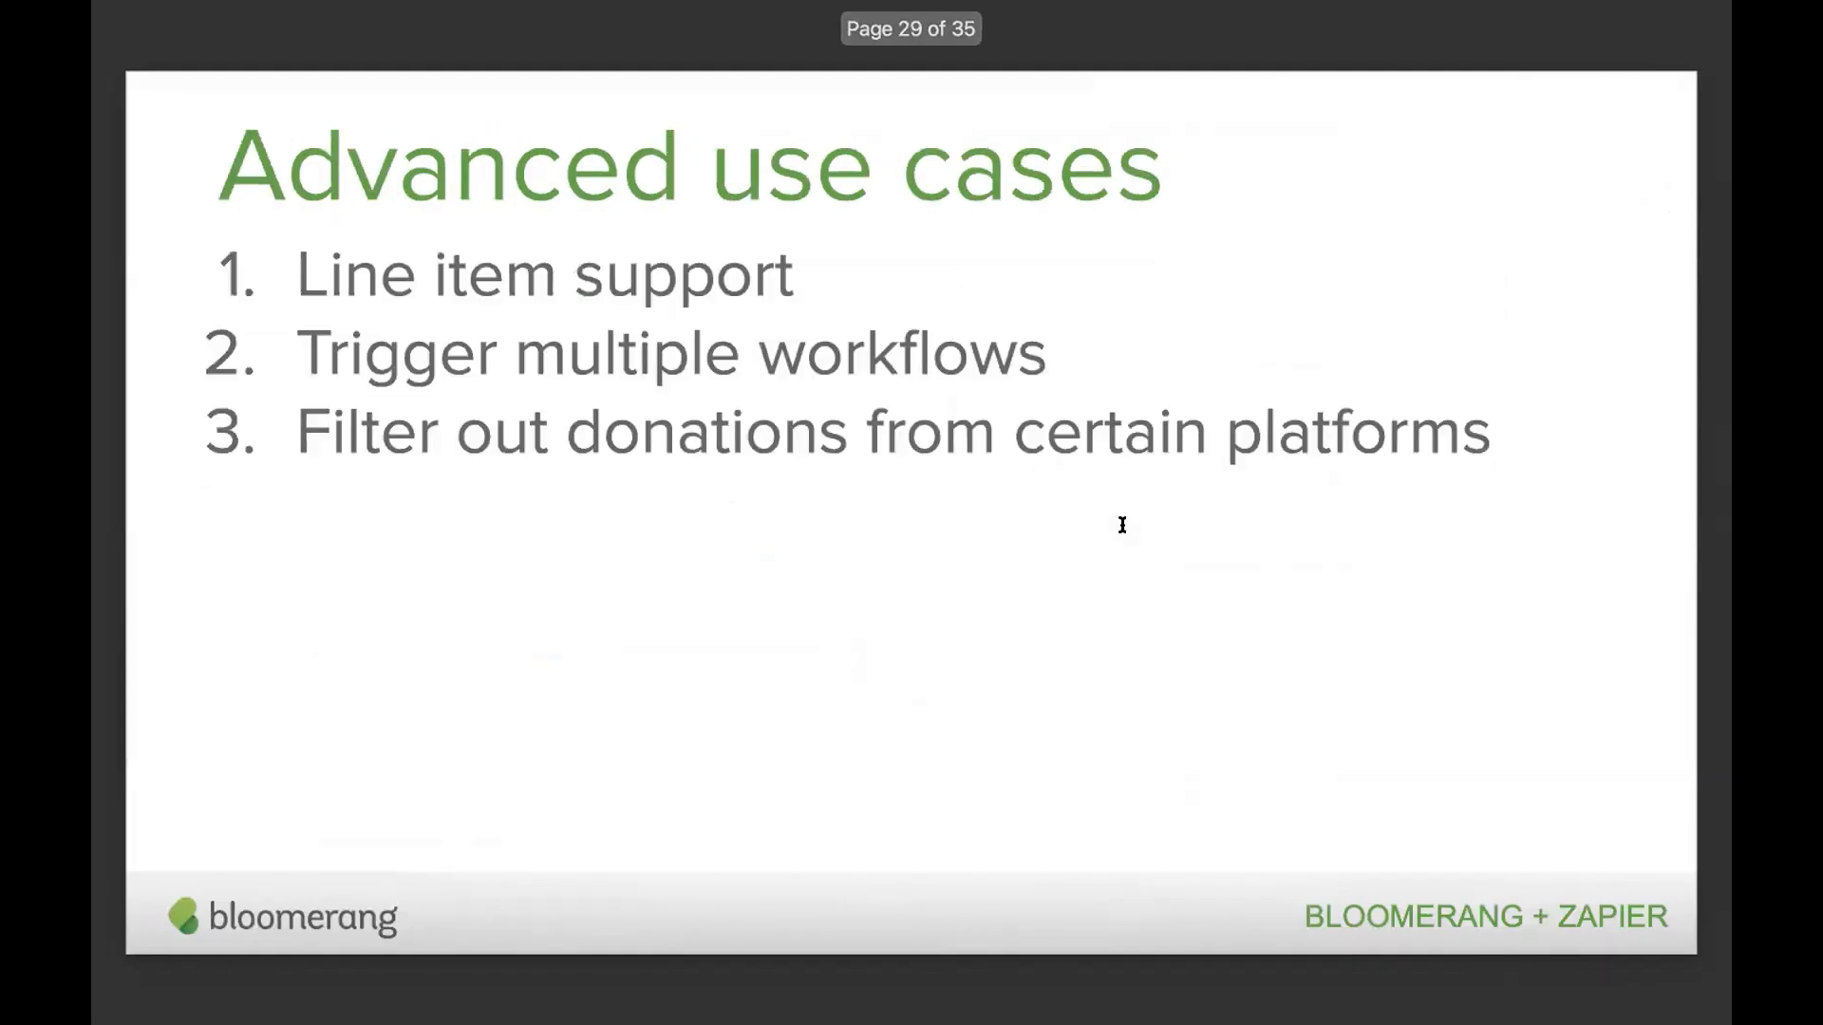
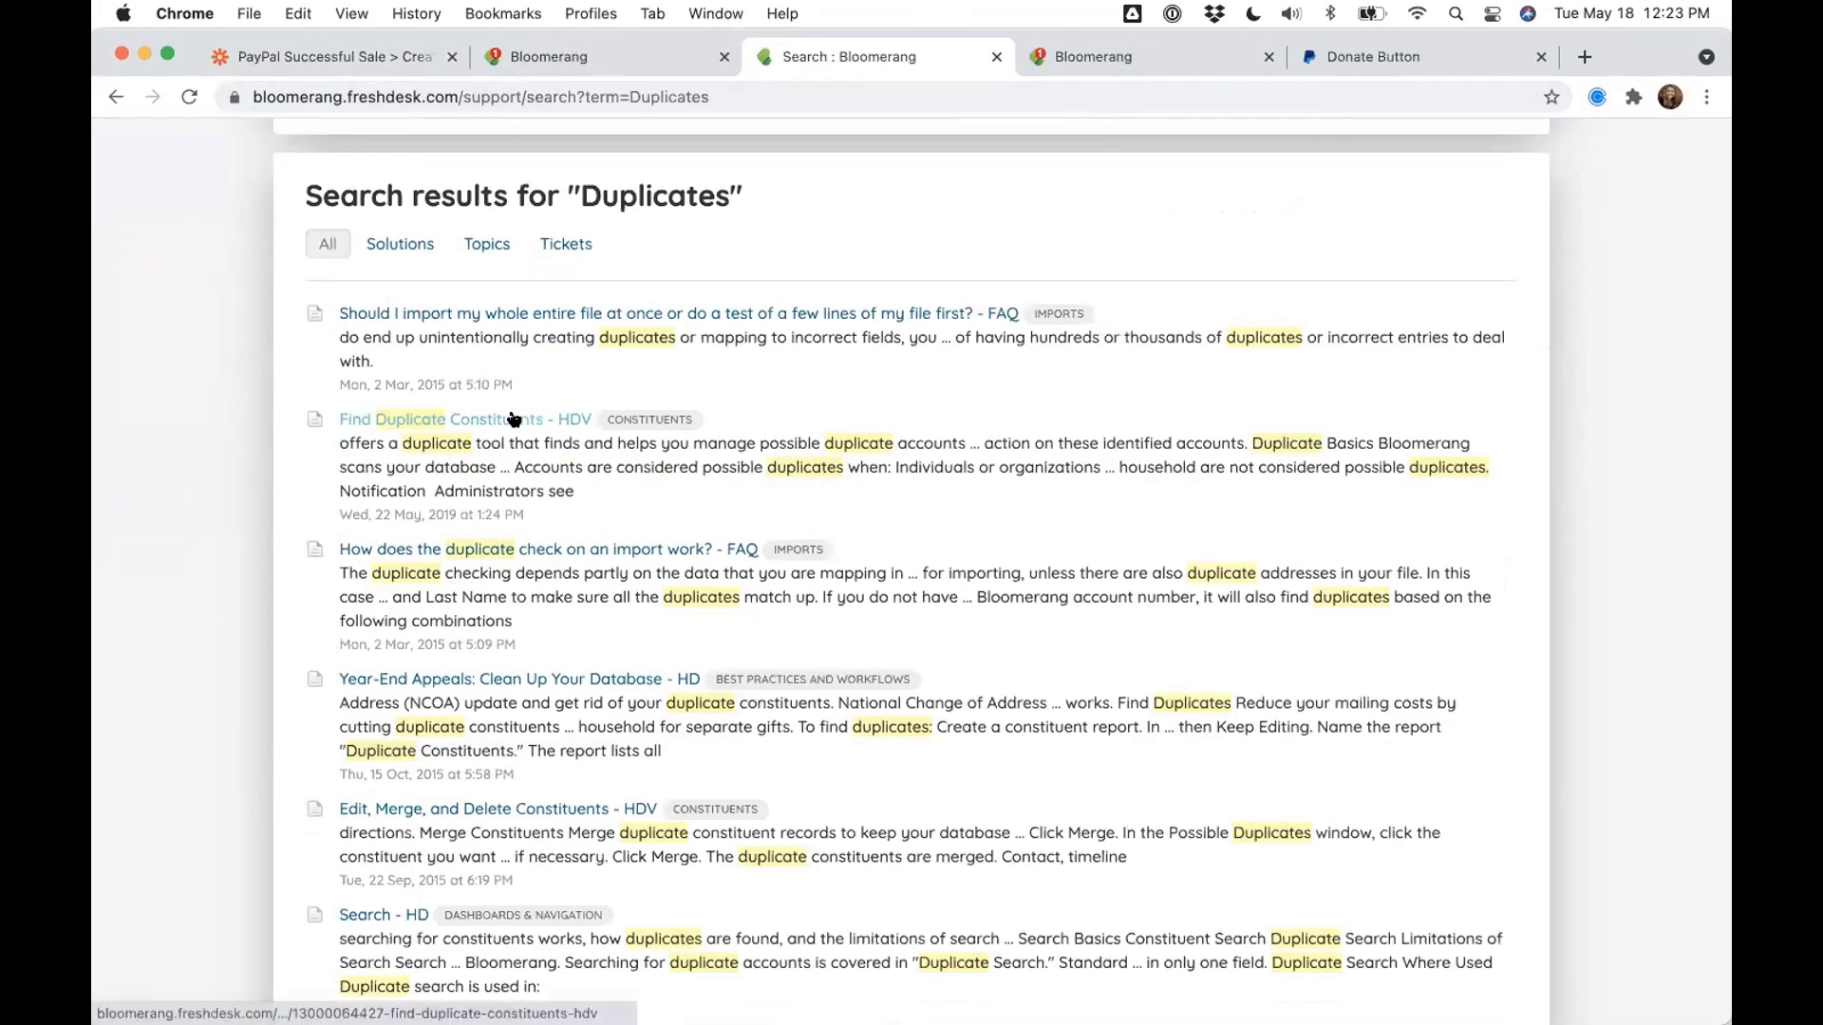
- Open the Find Duplicate Constituents article and highlight its Address, Email and Phone Number duplicate-matching rules
{"action": "left_click", "coordinate": [513, 418]}
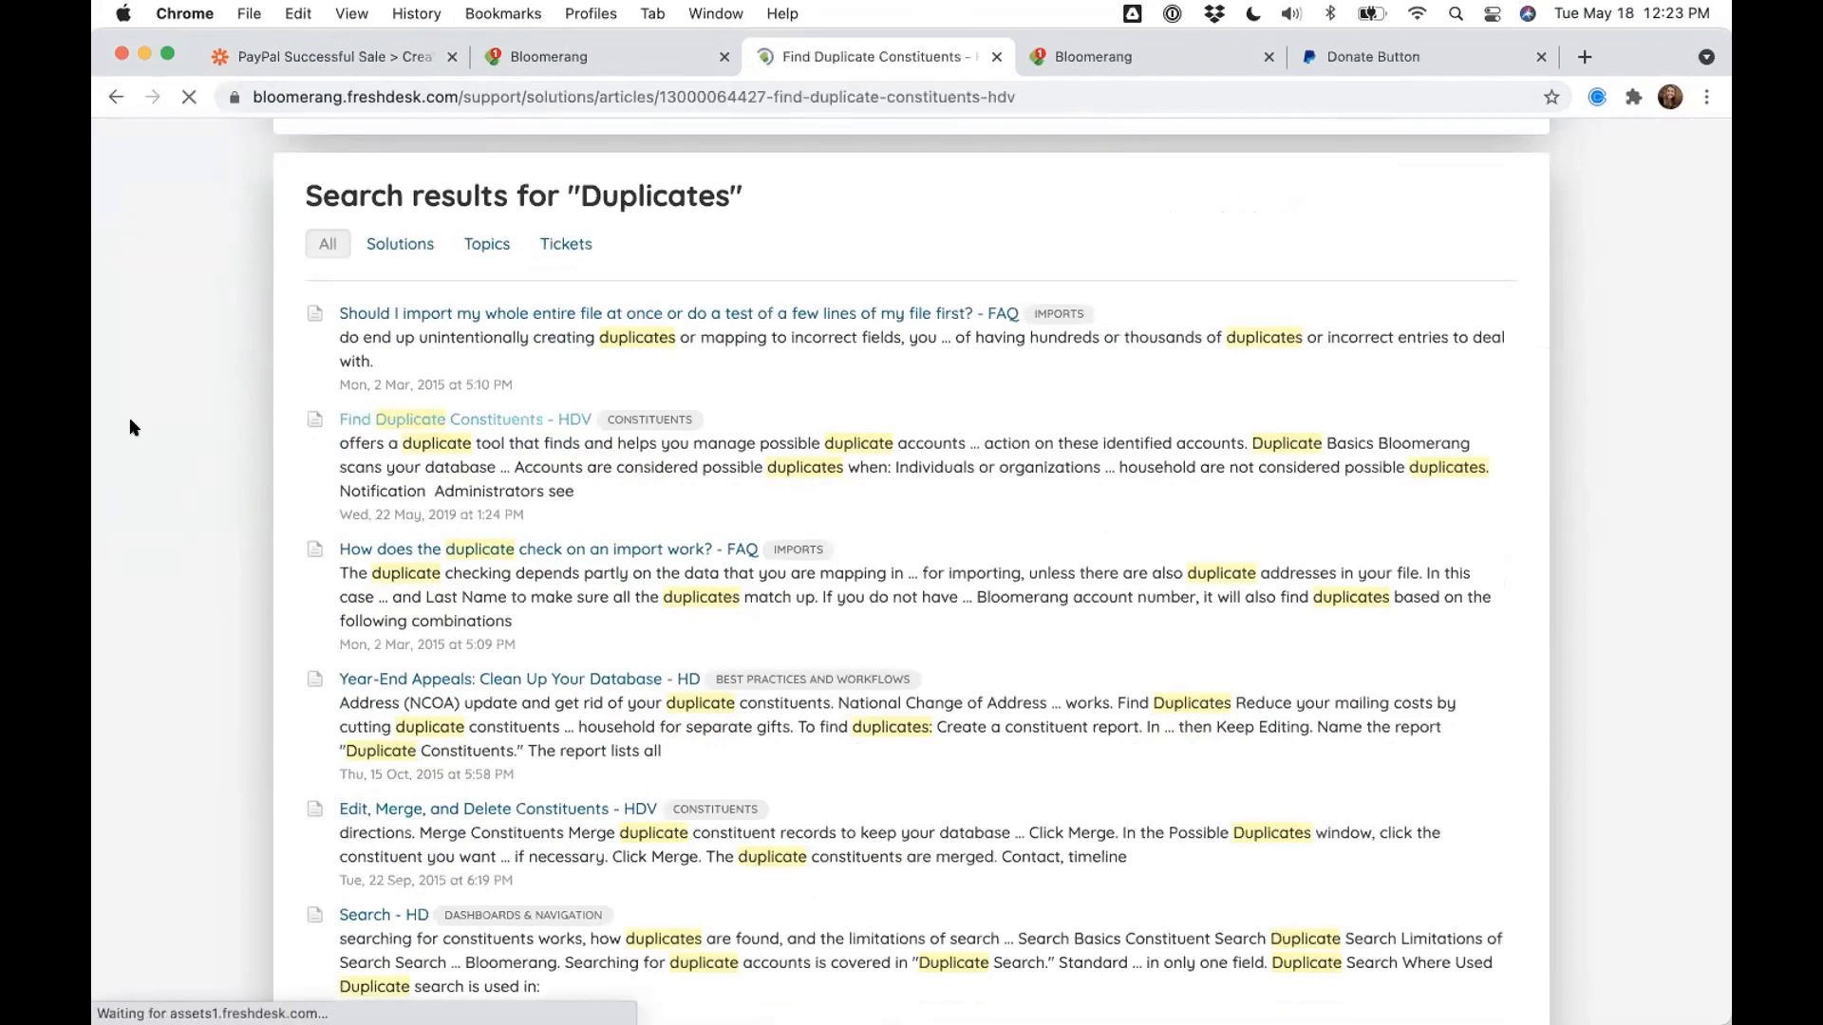
{"action": "scroll", "coordinate": [131, 423], "scroll_direction": "down", "scroll_amount": 10}
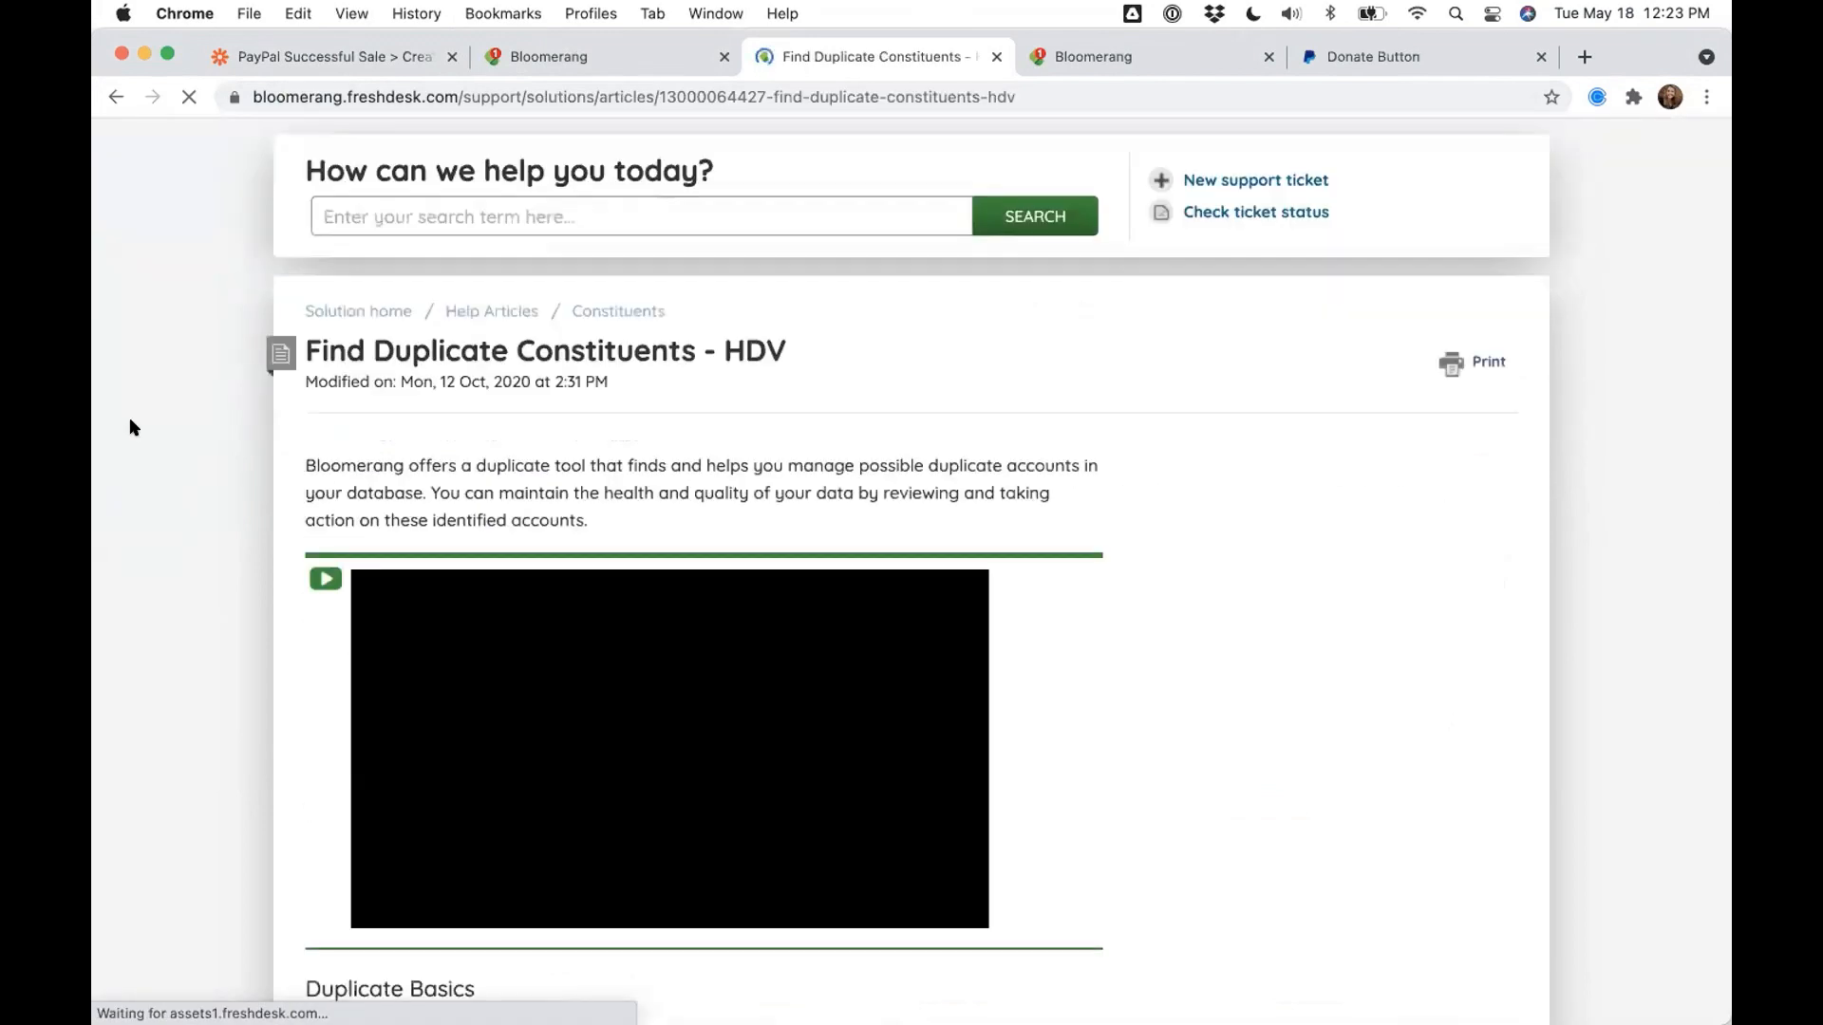
{"action": "scroll", "coordinate": [130, 426], "scroll_direction": "down", "scroll_amount": 2}
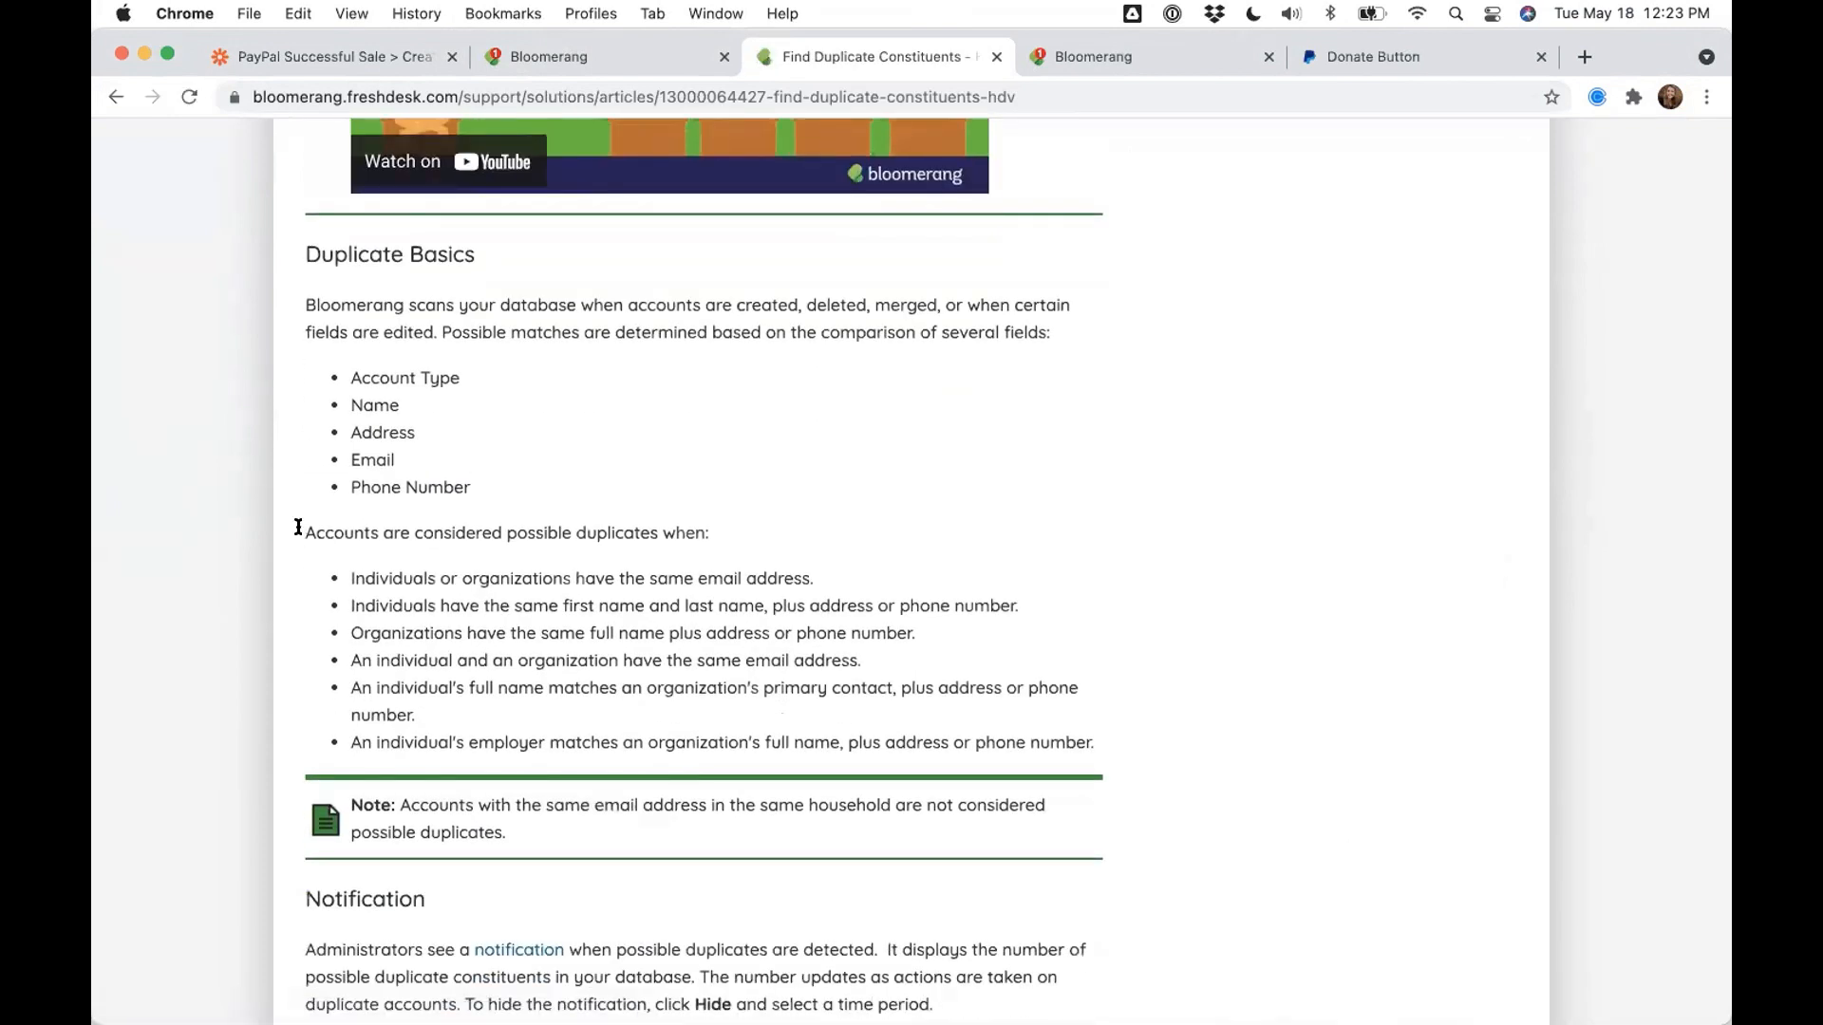
{"action": "left_click_drag", "start_coordinate": [302, 532], "coordinate": [1093, 746]}
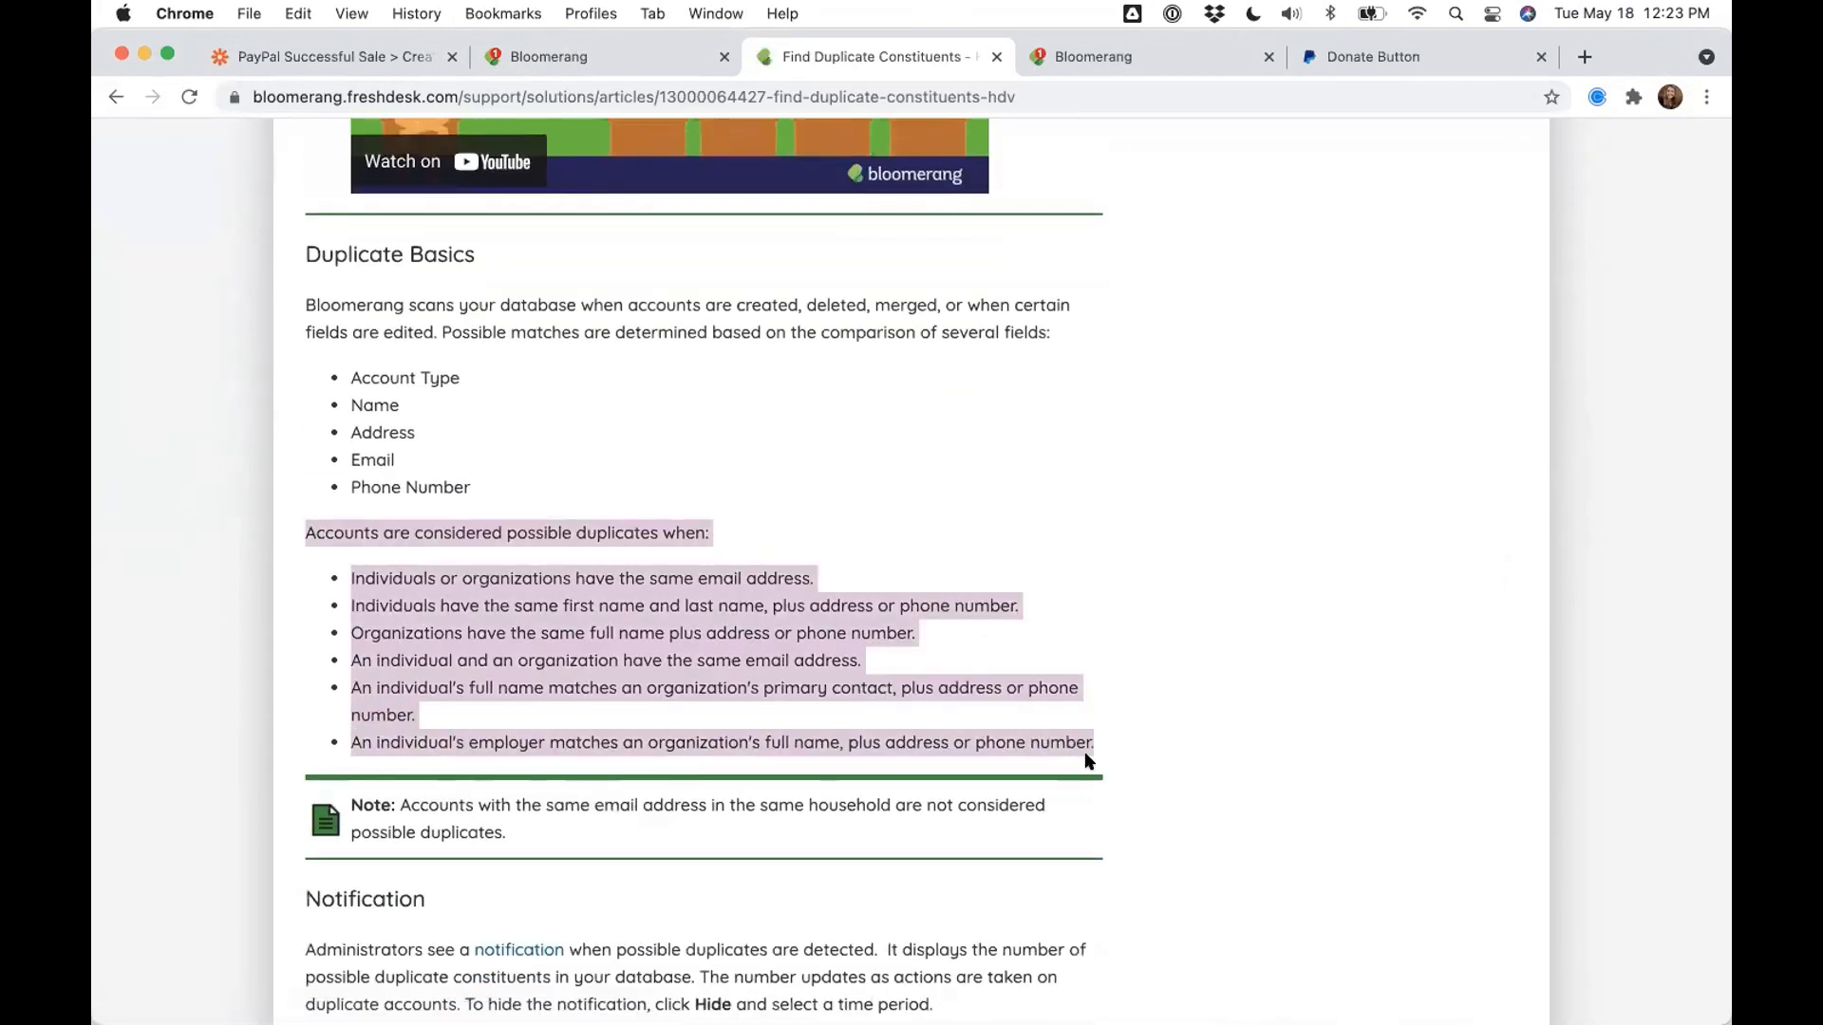
{"action": "left_click", "coordinate": [537, 563]}
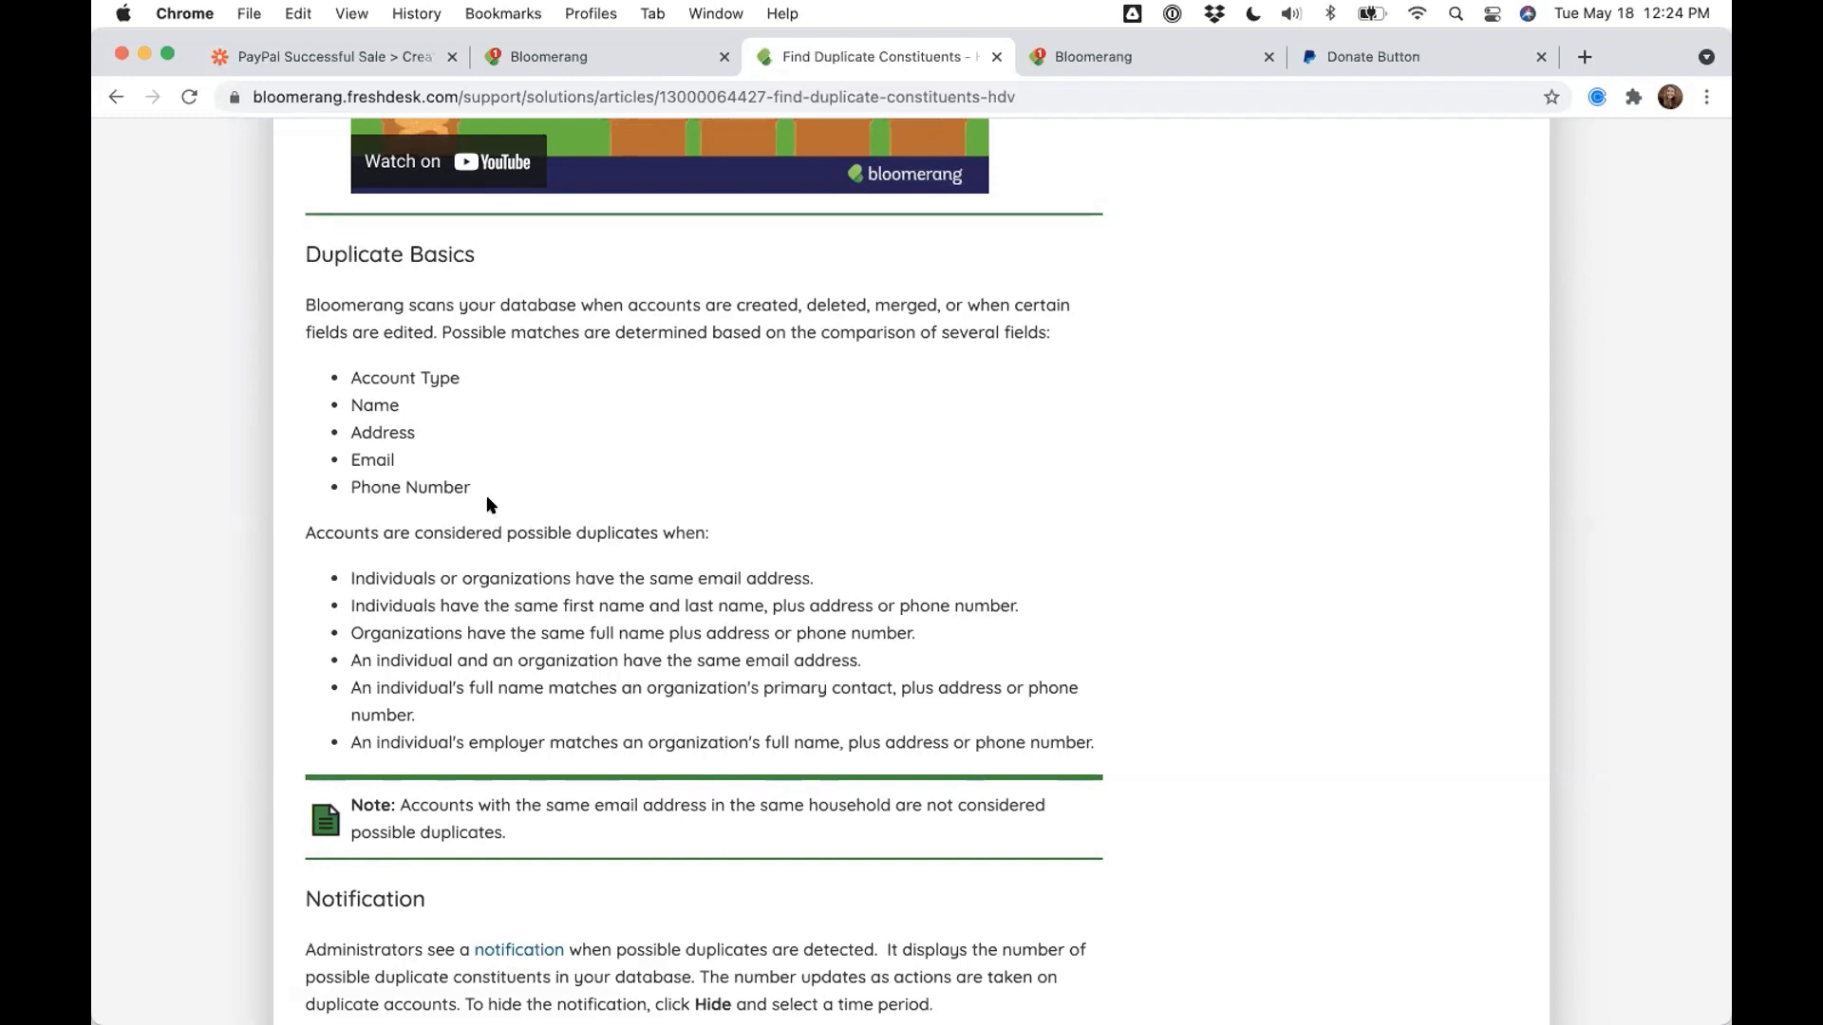
{"action": "left_click_drag", "start_coordinate": [472, 488], "coordinate": [344, 426]}
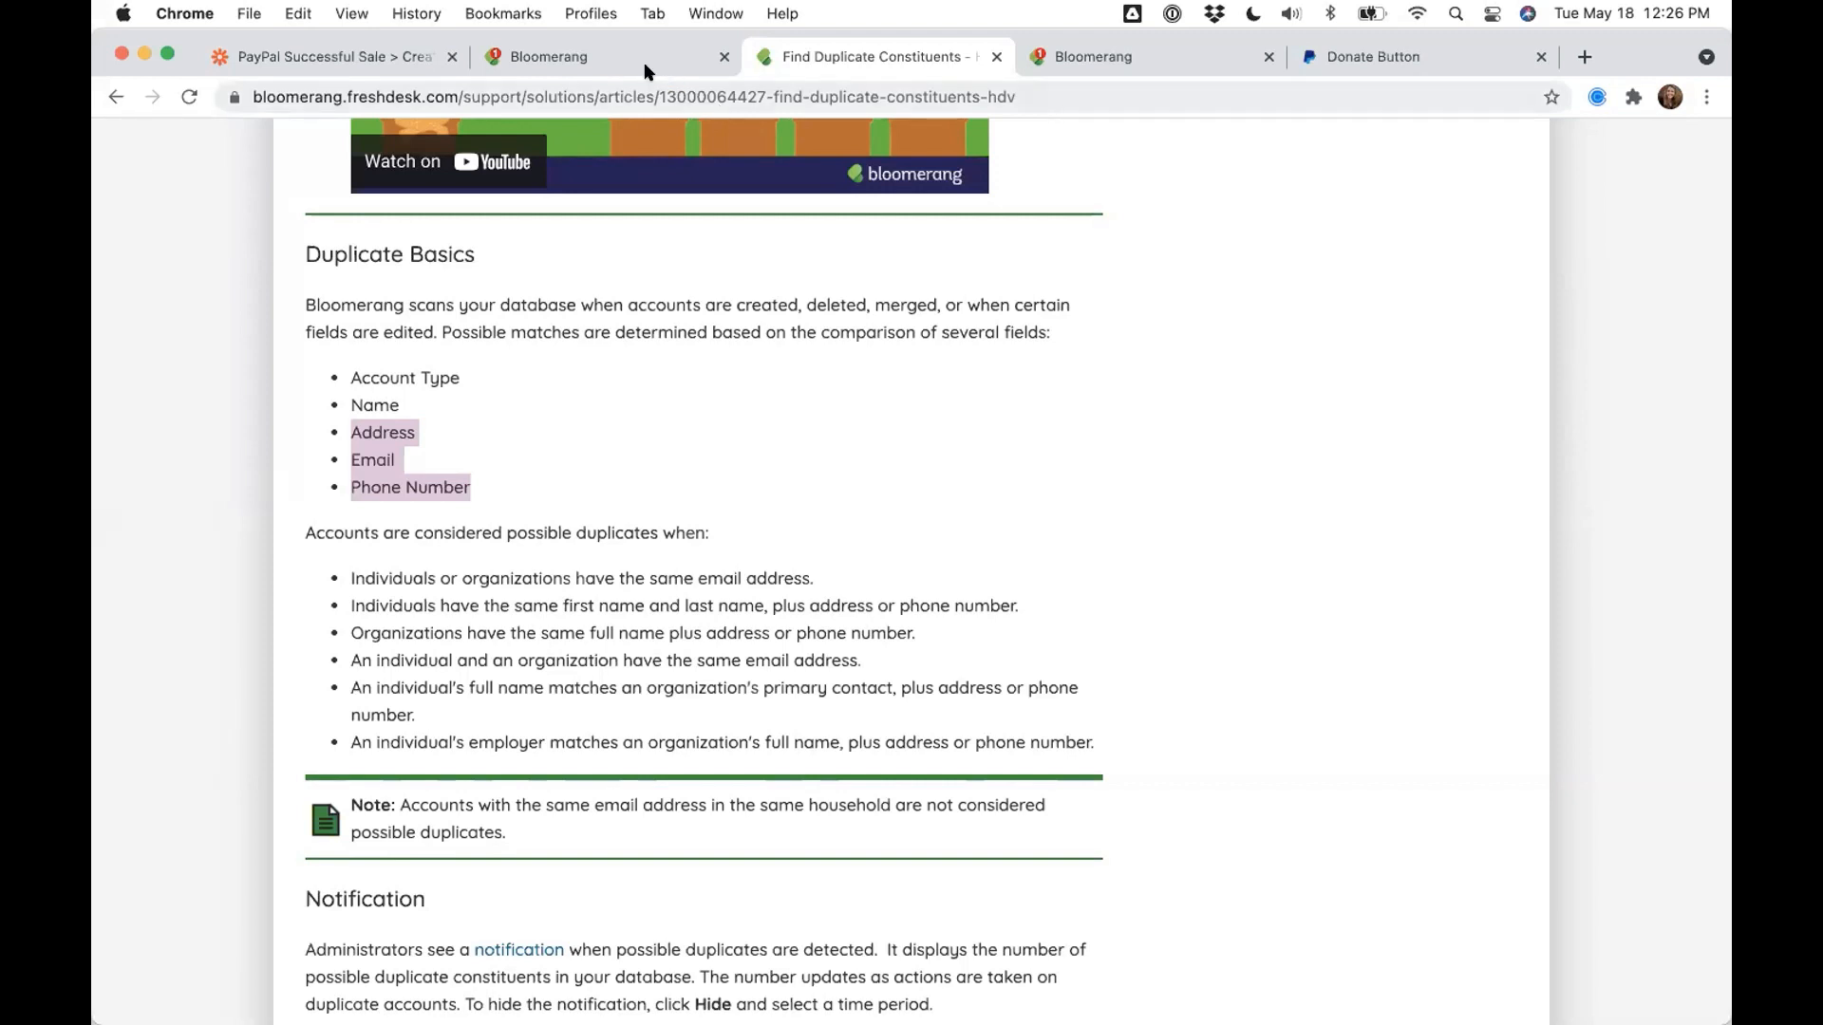
- Start a new Transactions report from scratch in Bloomerang's reports list
{"action": "left_click", "coordinate": [593, 62]}
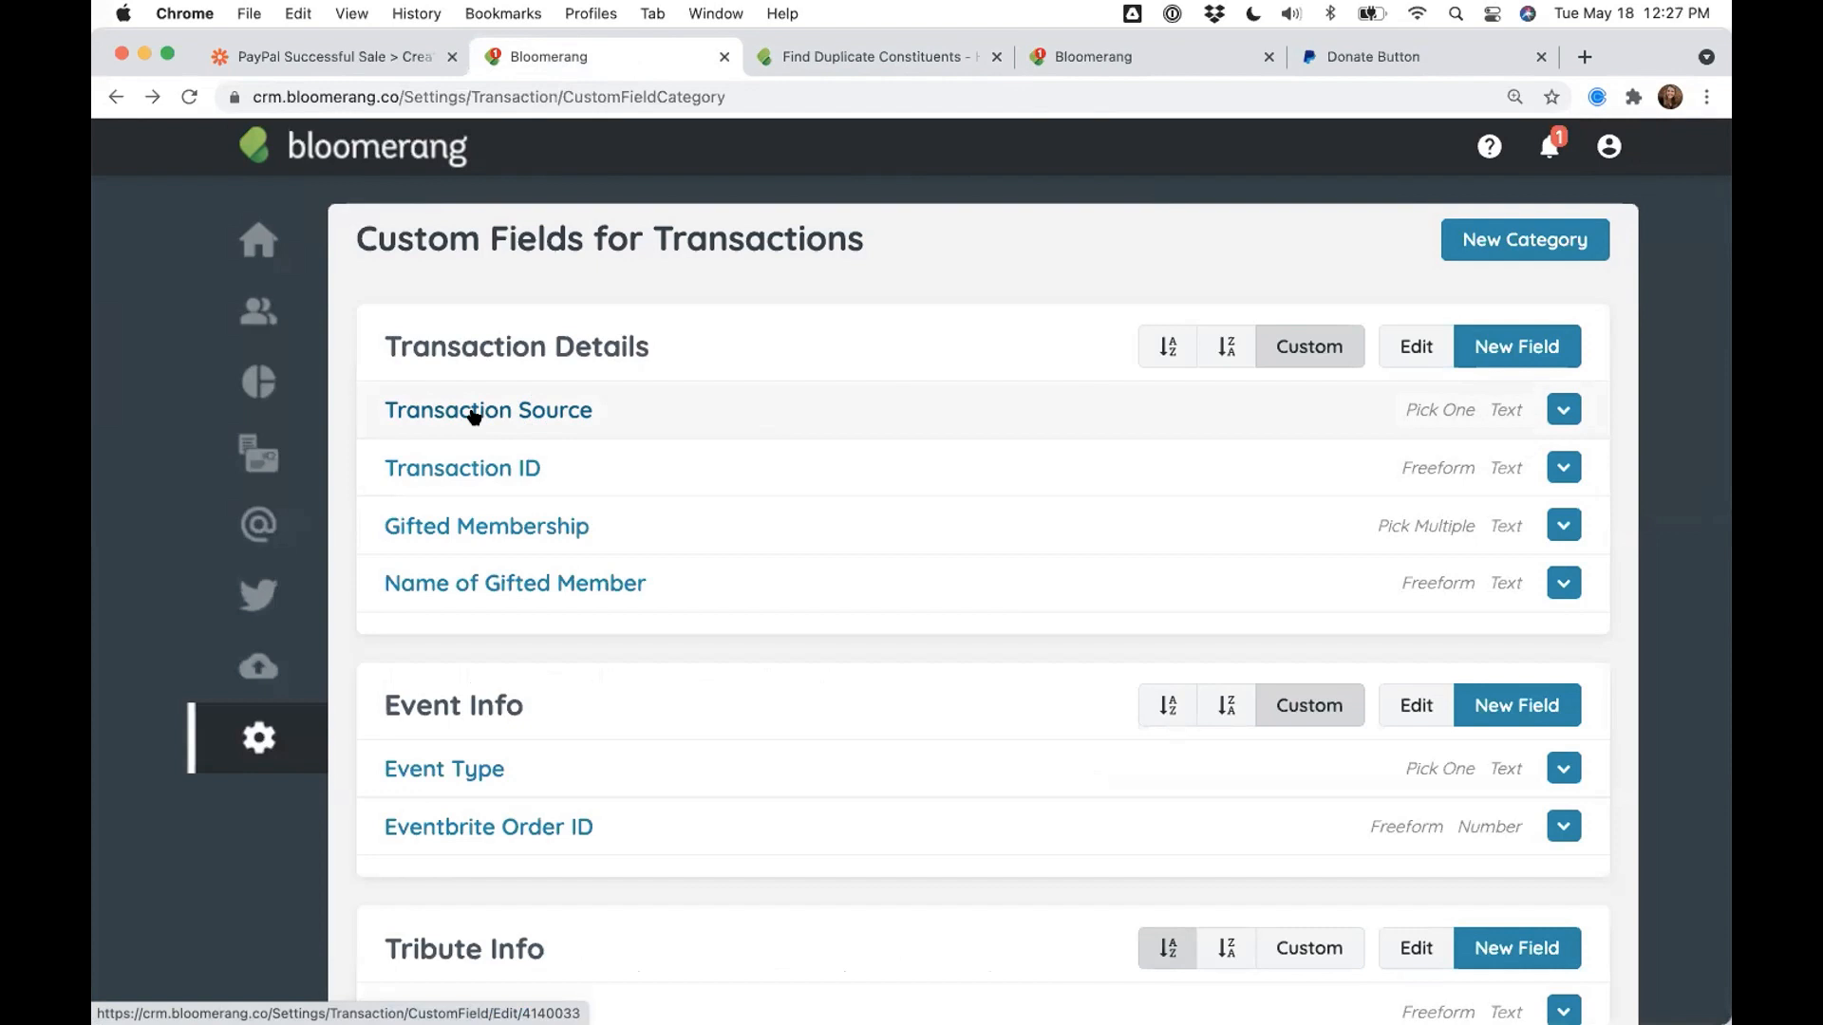
{"action": "left_click", "coordinate": [258, 382]}
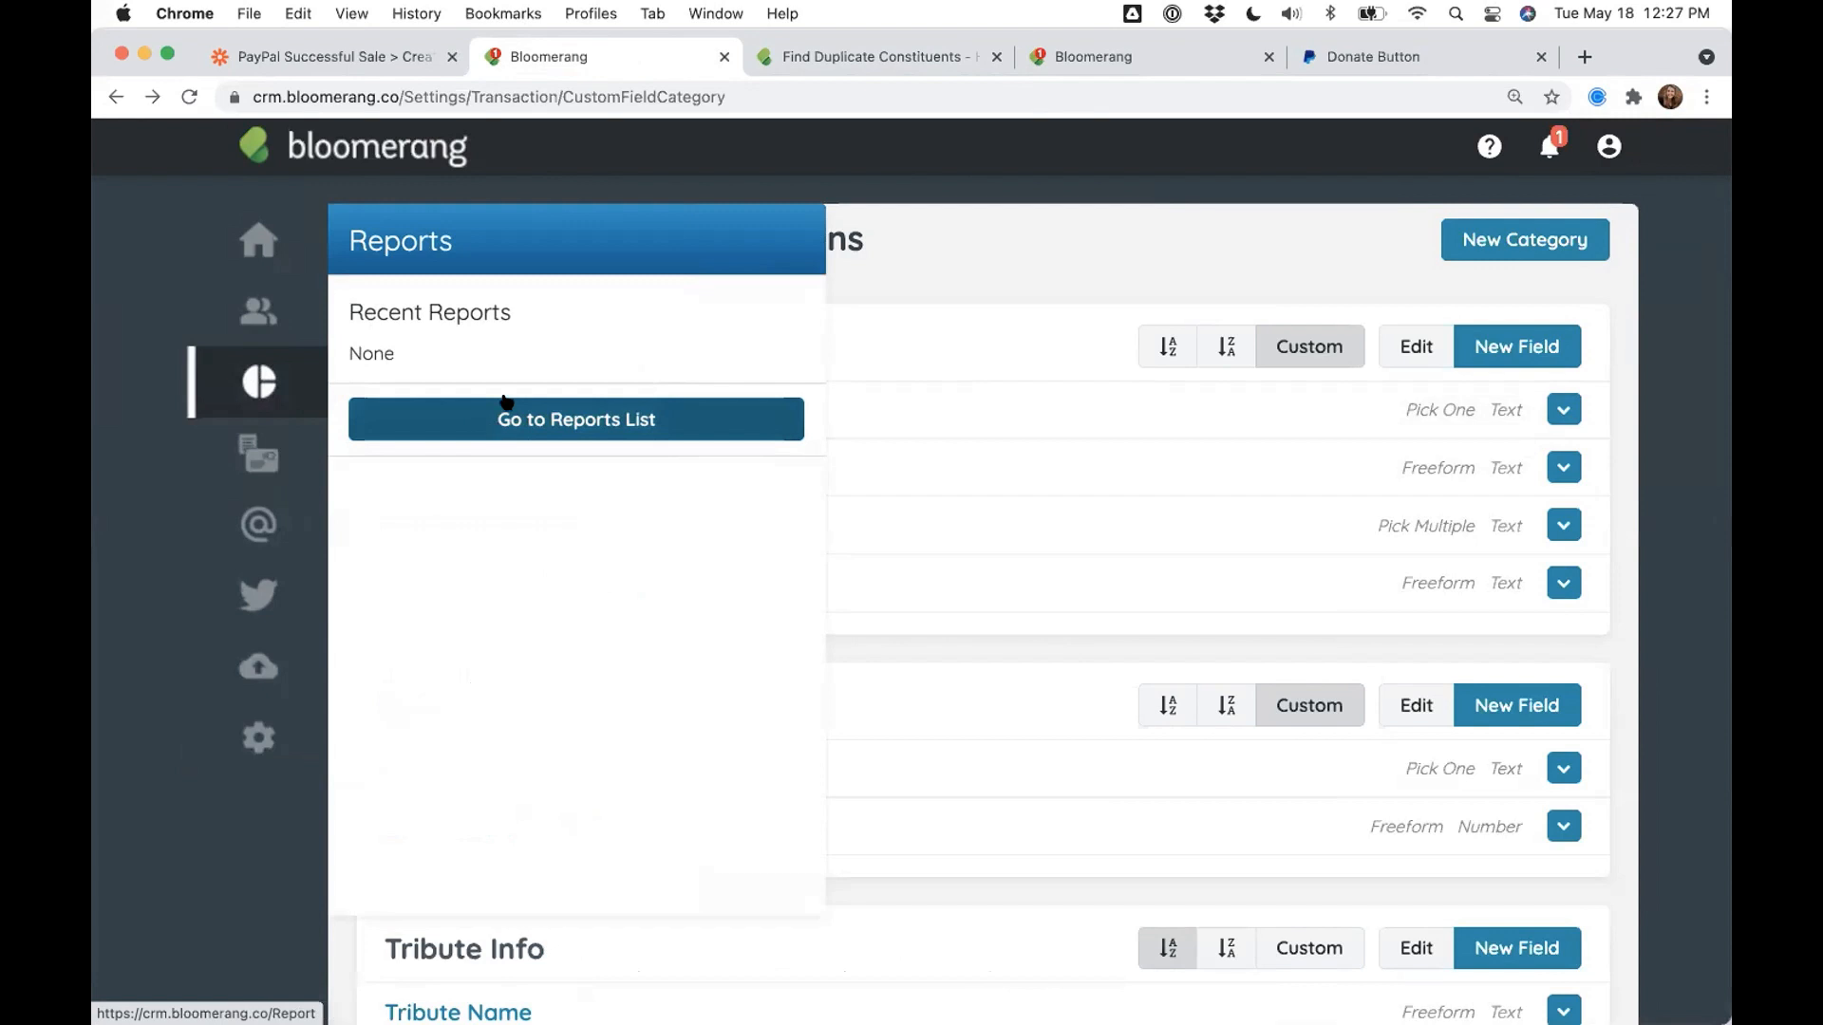
{"action": "left_click", "coordinate": [506, 403]}
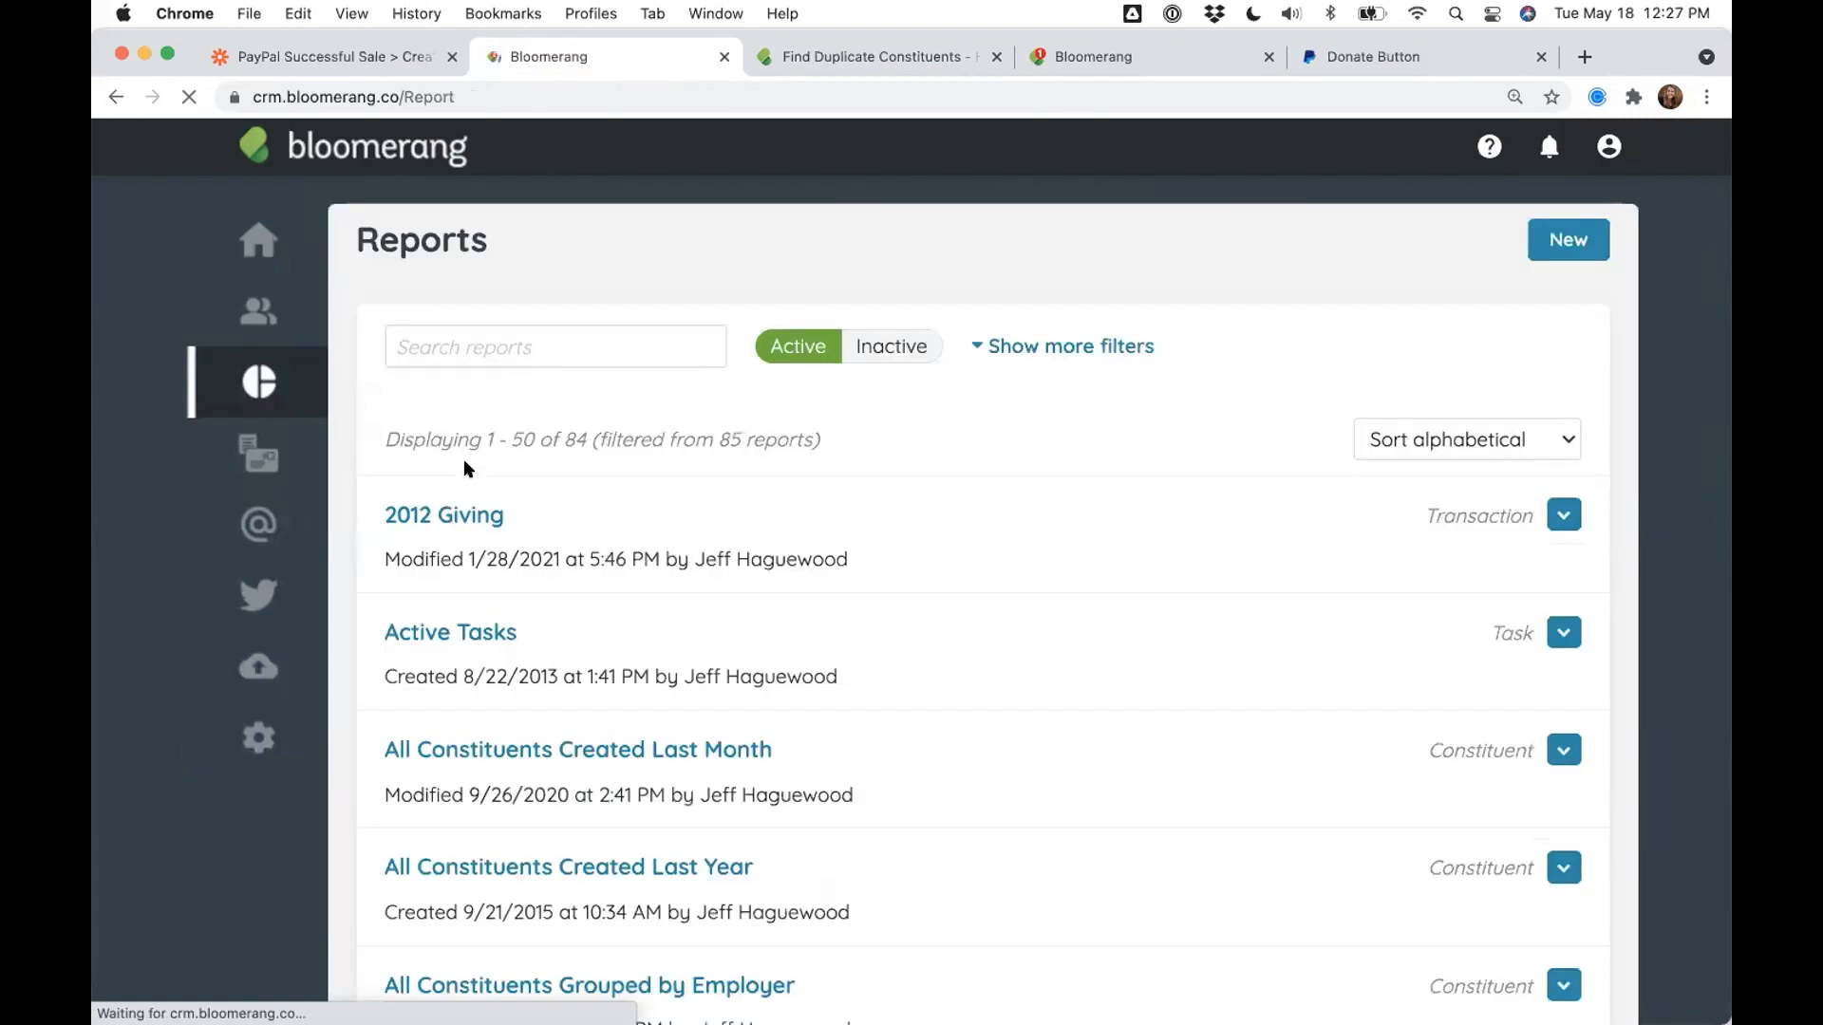
{"action": "left_click", "coordinate": [1565, 245]}
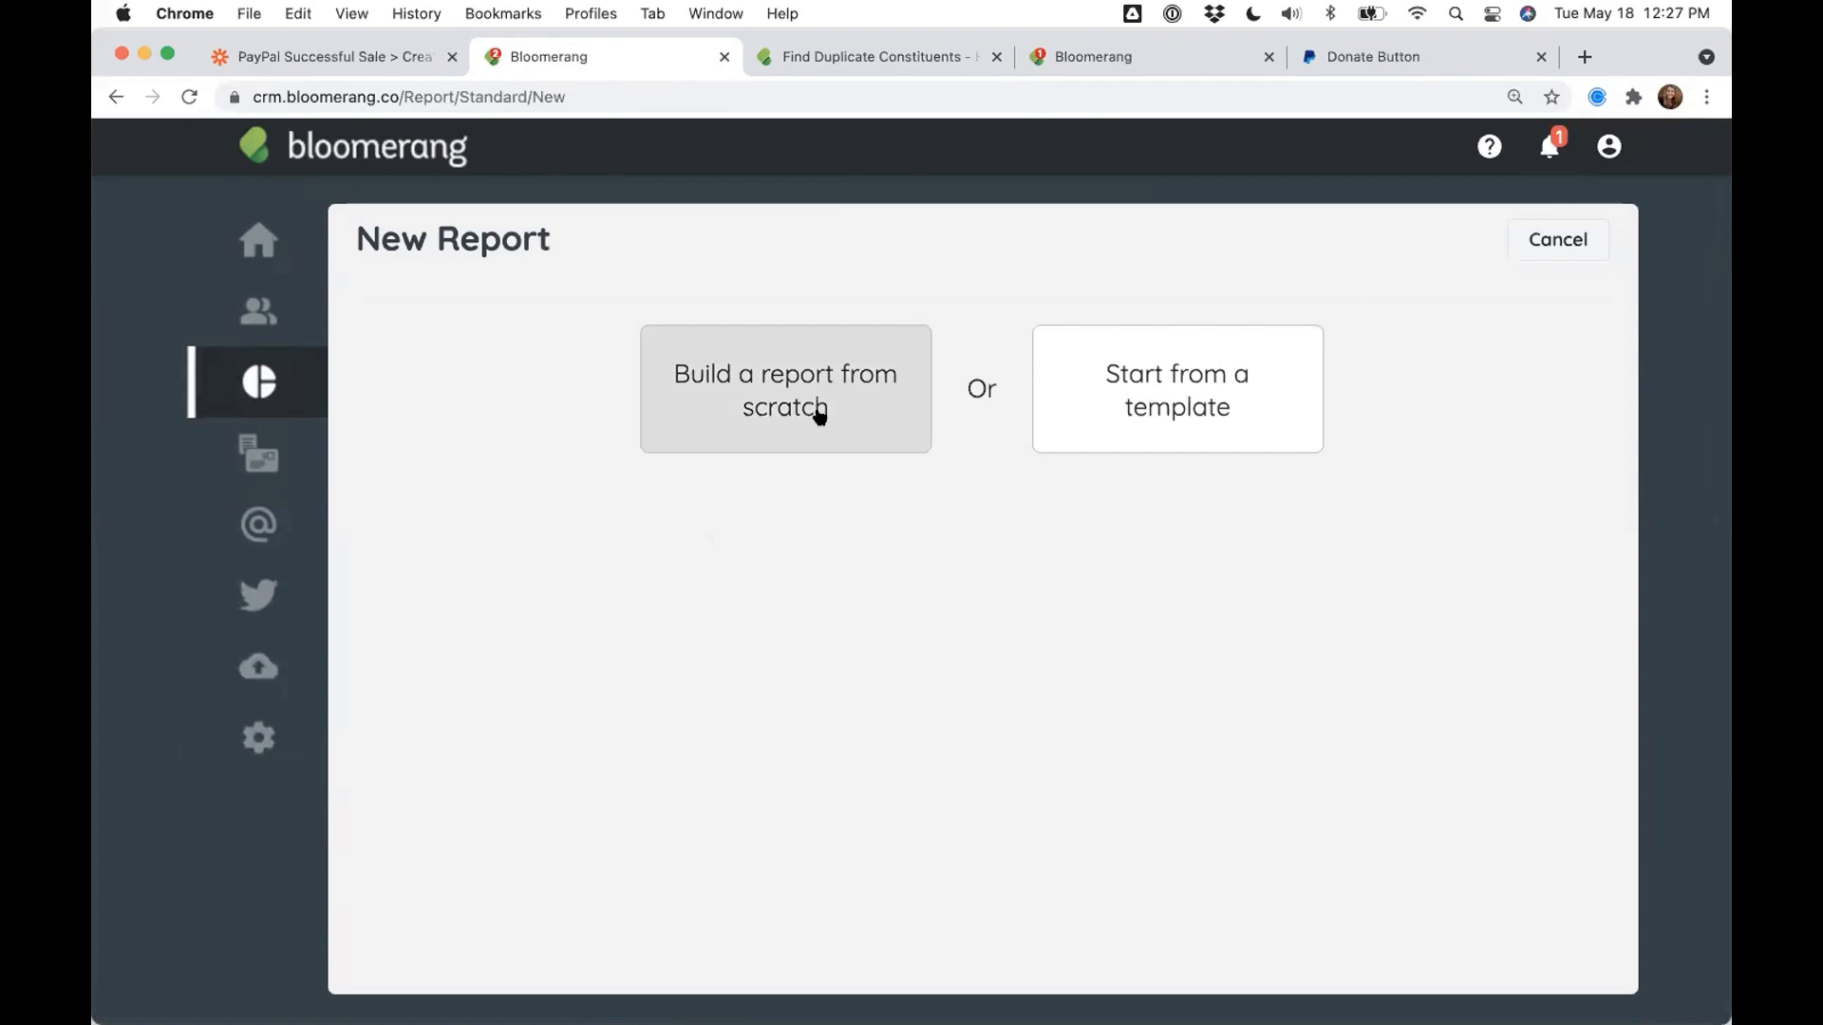
{"action": "left_click", "coordinate": [806, 419]}
{"action": "left_click", "coordinate": [917, 687]}
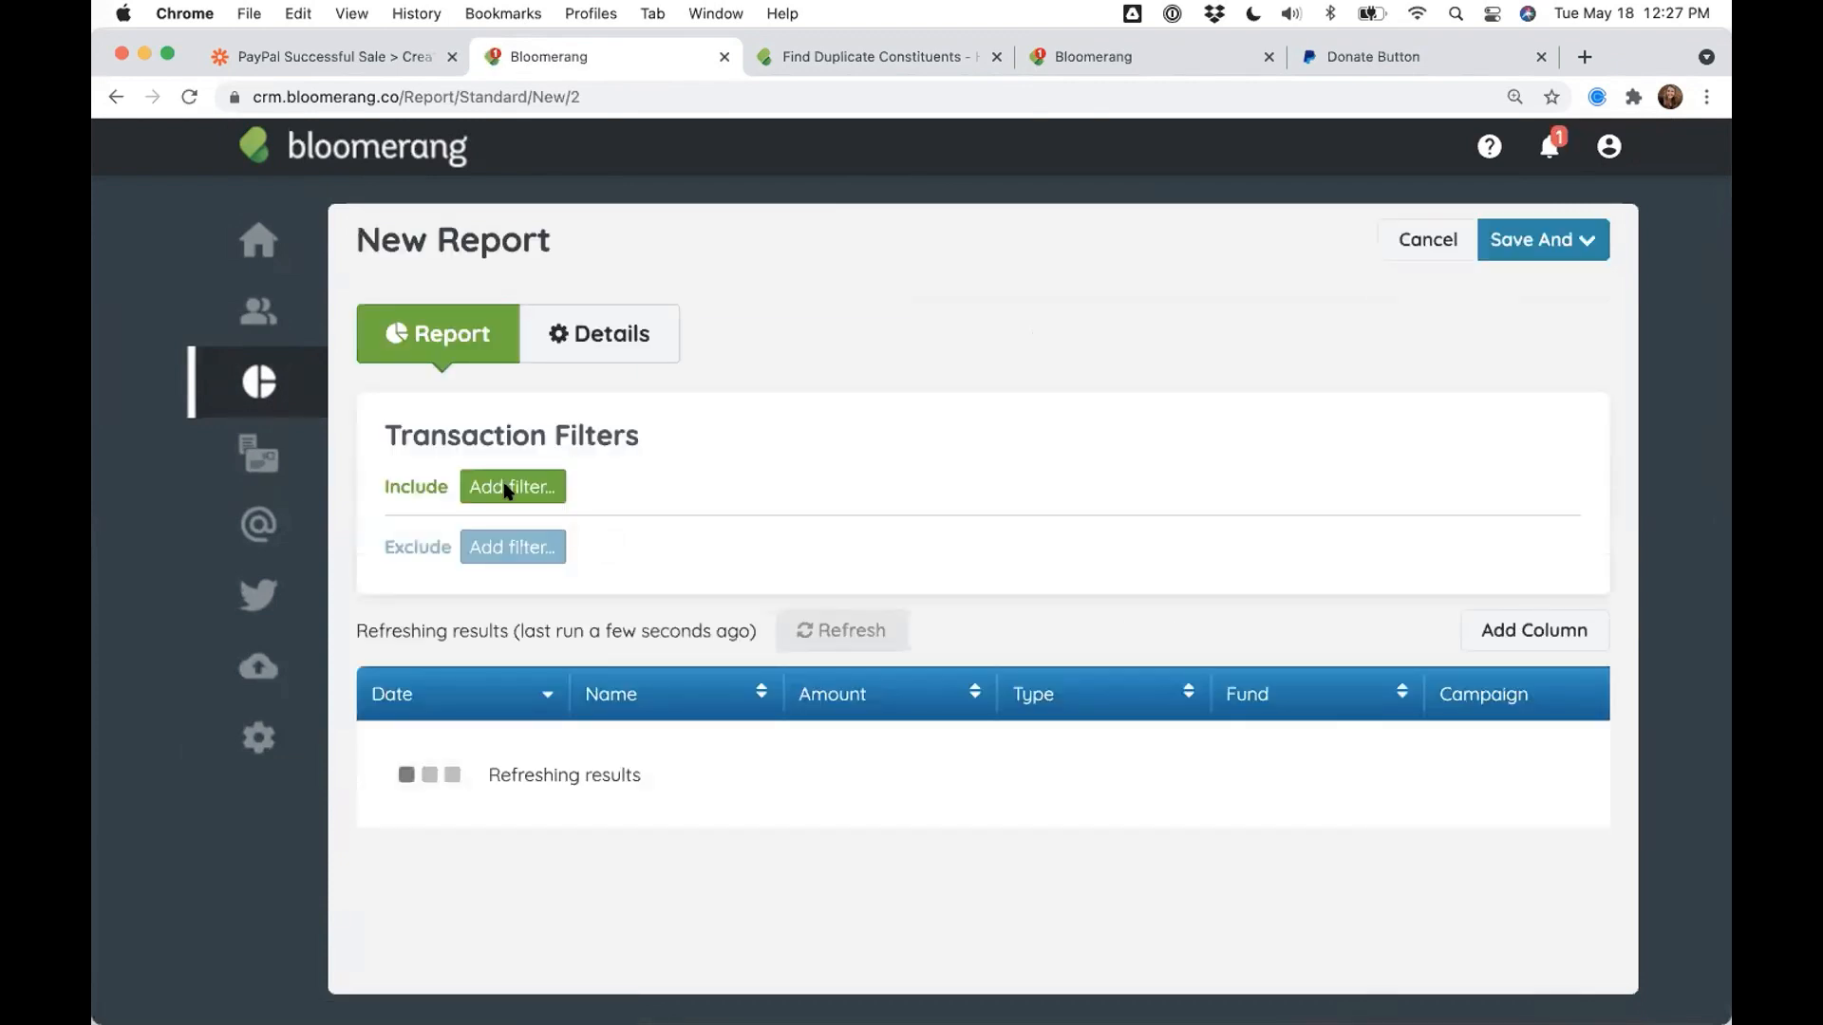
- Add a Transaction Source filter set to PayPal, then check and dismiss the Save And options
{"action": "left_click", "coordinate": [506, 490]}
{"action": "left_click", "coordinate": [537, 628]}
{"action": "type", "text": "Ta"}
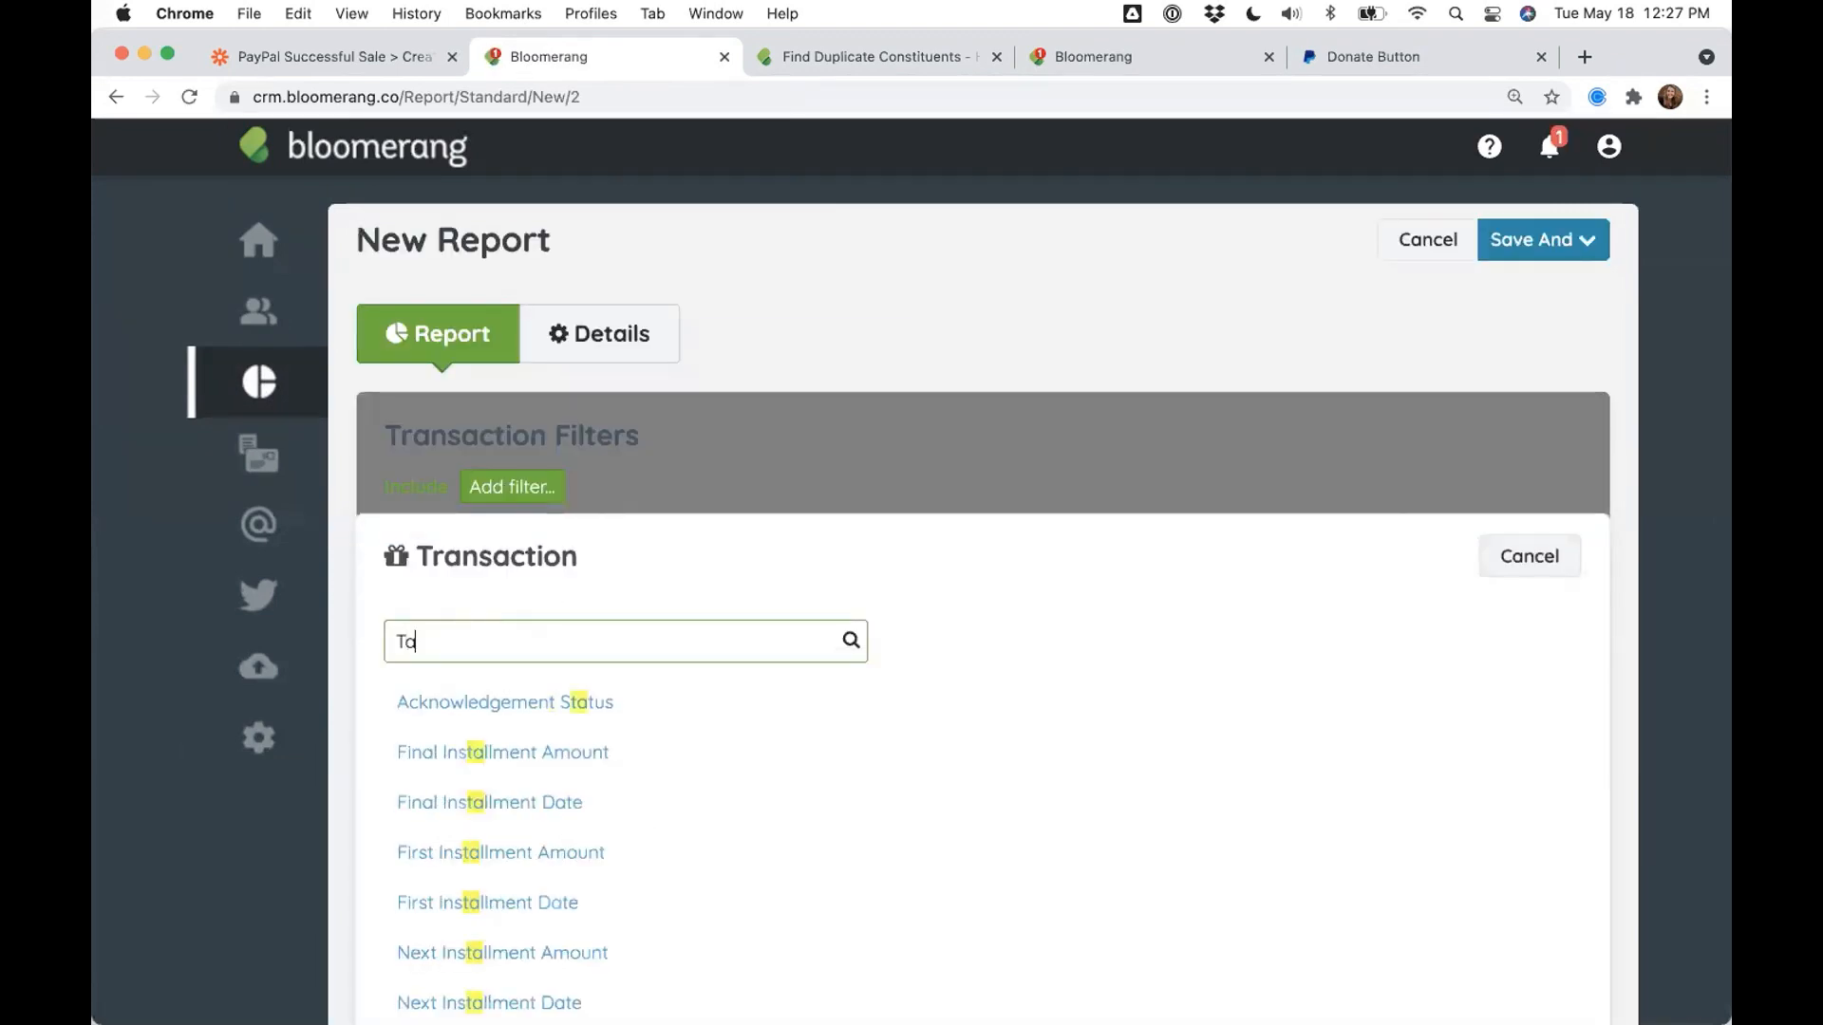
{"action": "key", "text": "BackSpace"}
{"action": "type", "text": "rans"}
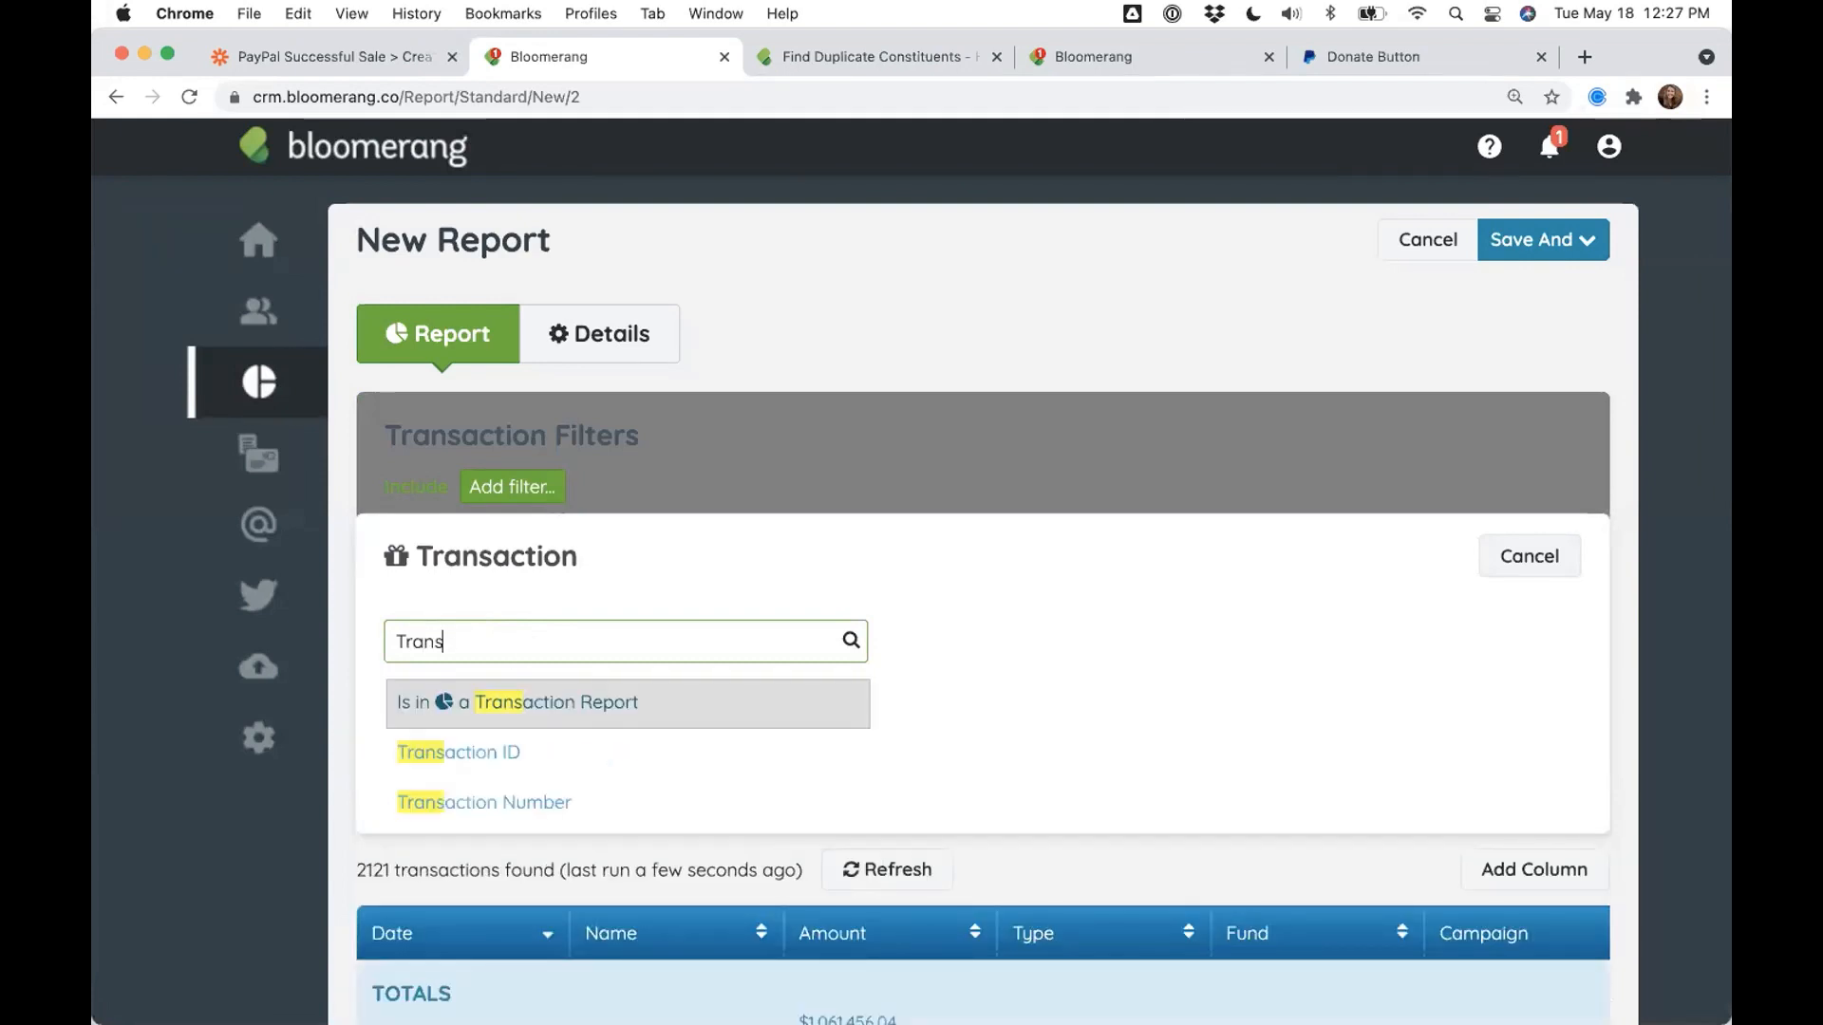
{"action": "left_click", "coordinate": [498, 852]}
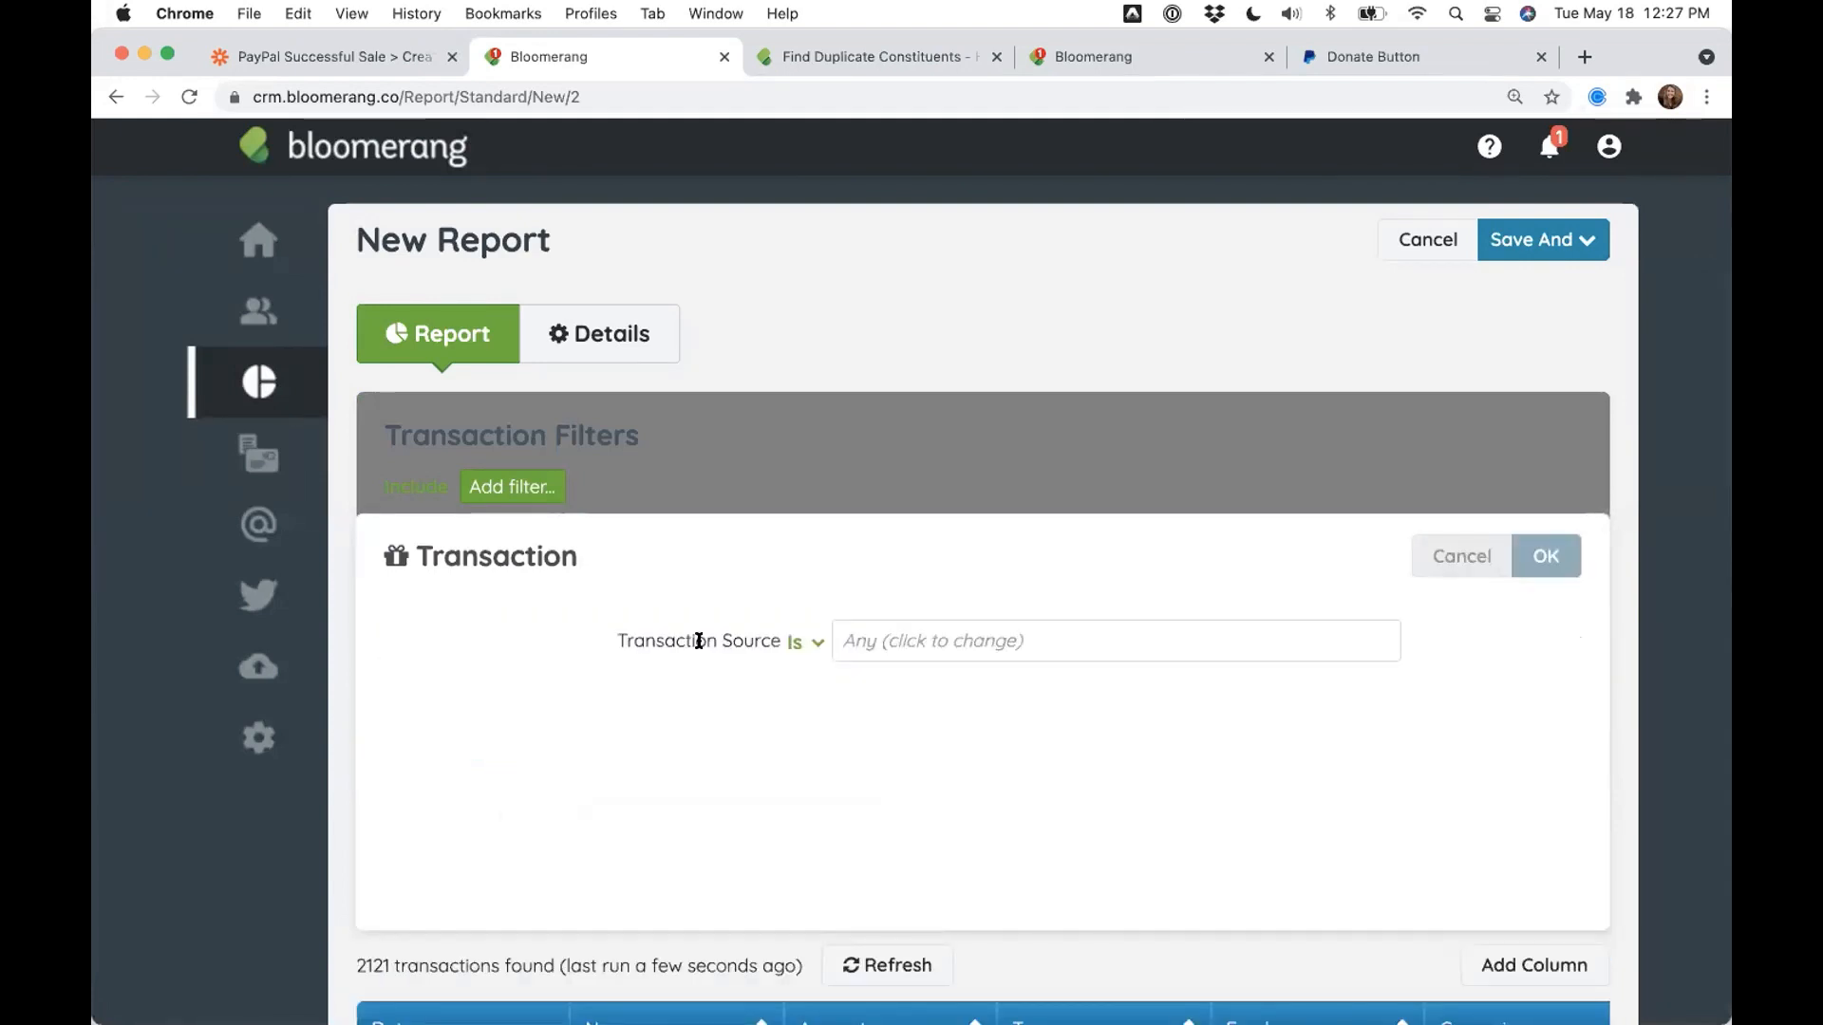
{"action": "left_click", "coordinate": [698, 642]}
{"action": "left_click", "coordinate": [698, 676]}
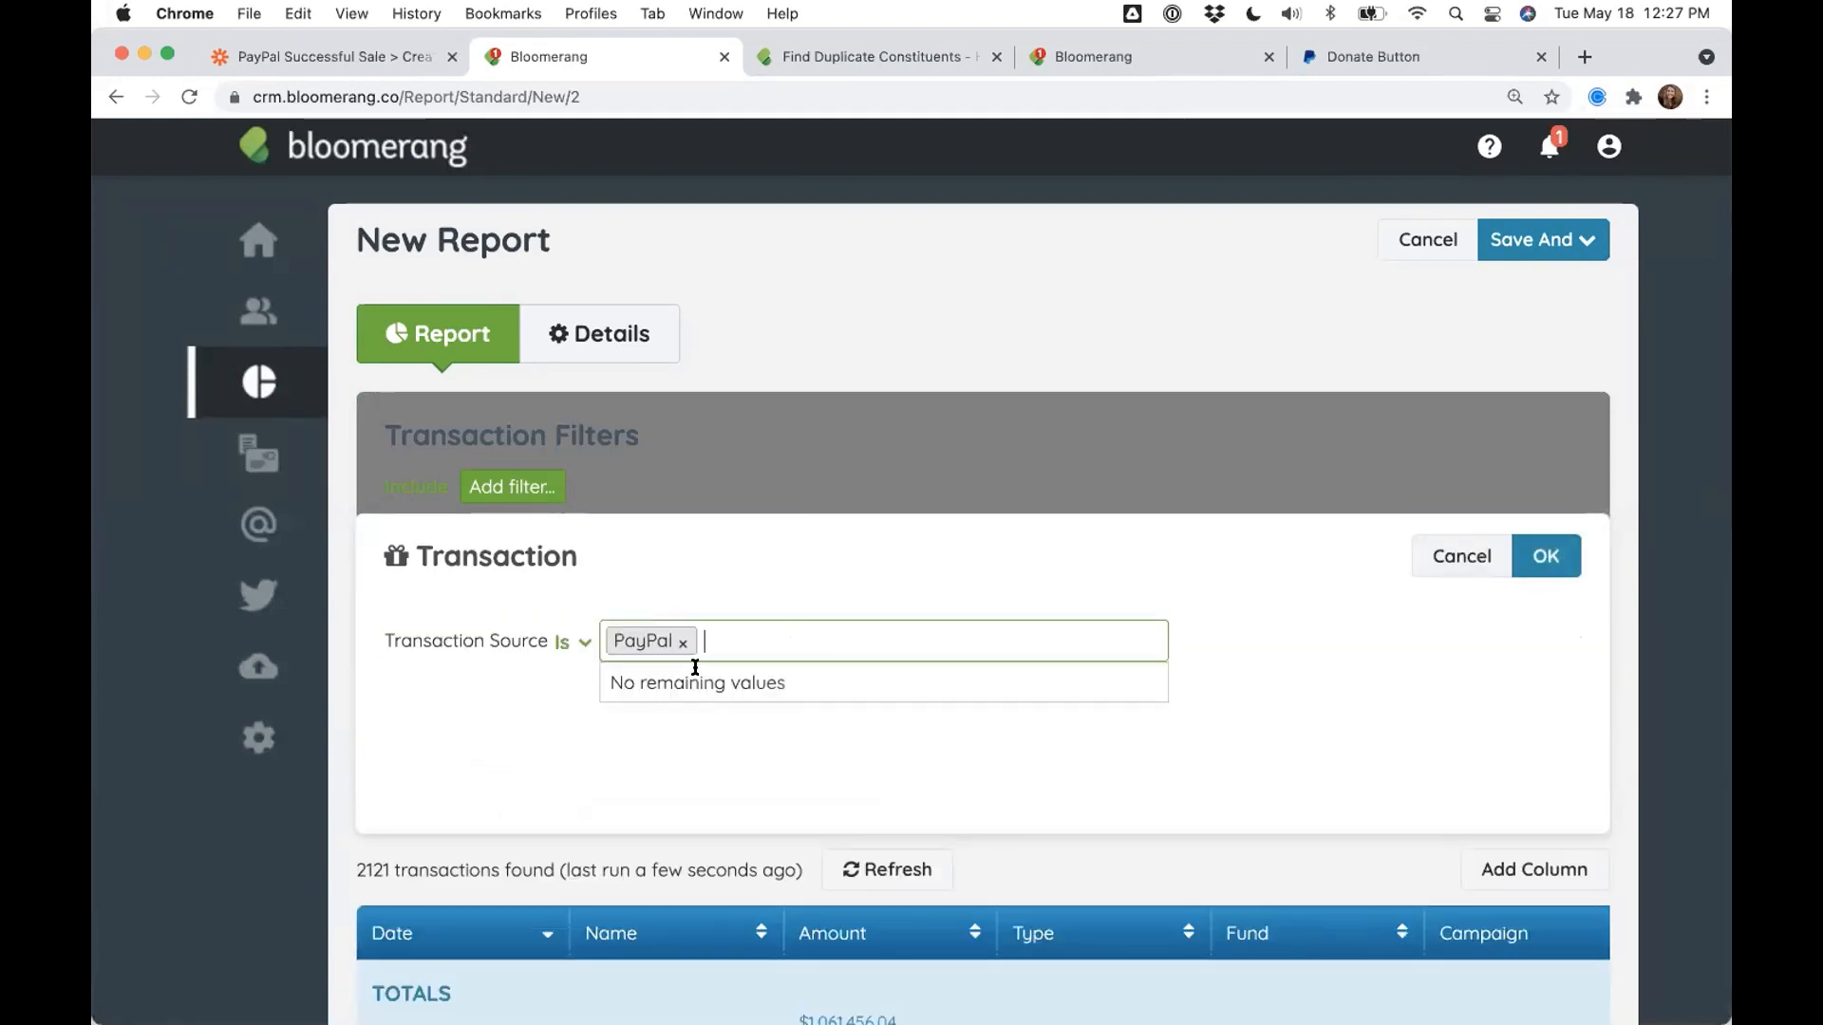
{"action": "left_click", "coordinate": [1571, 558]}
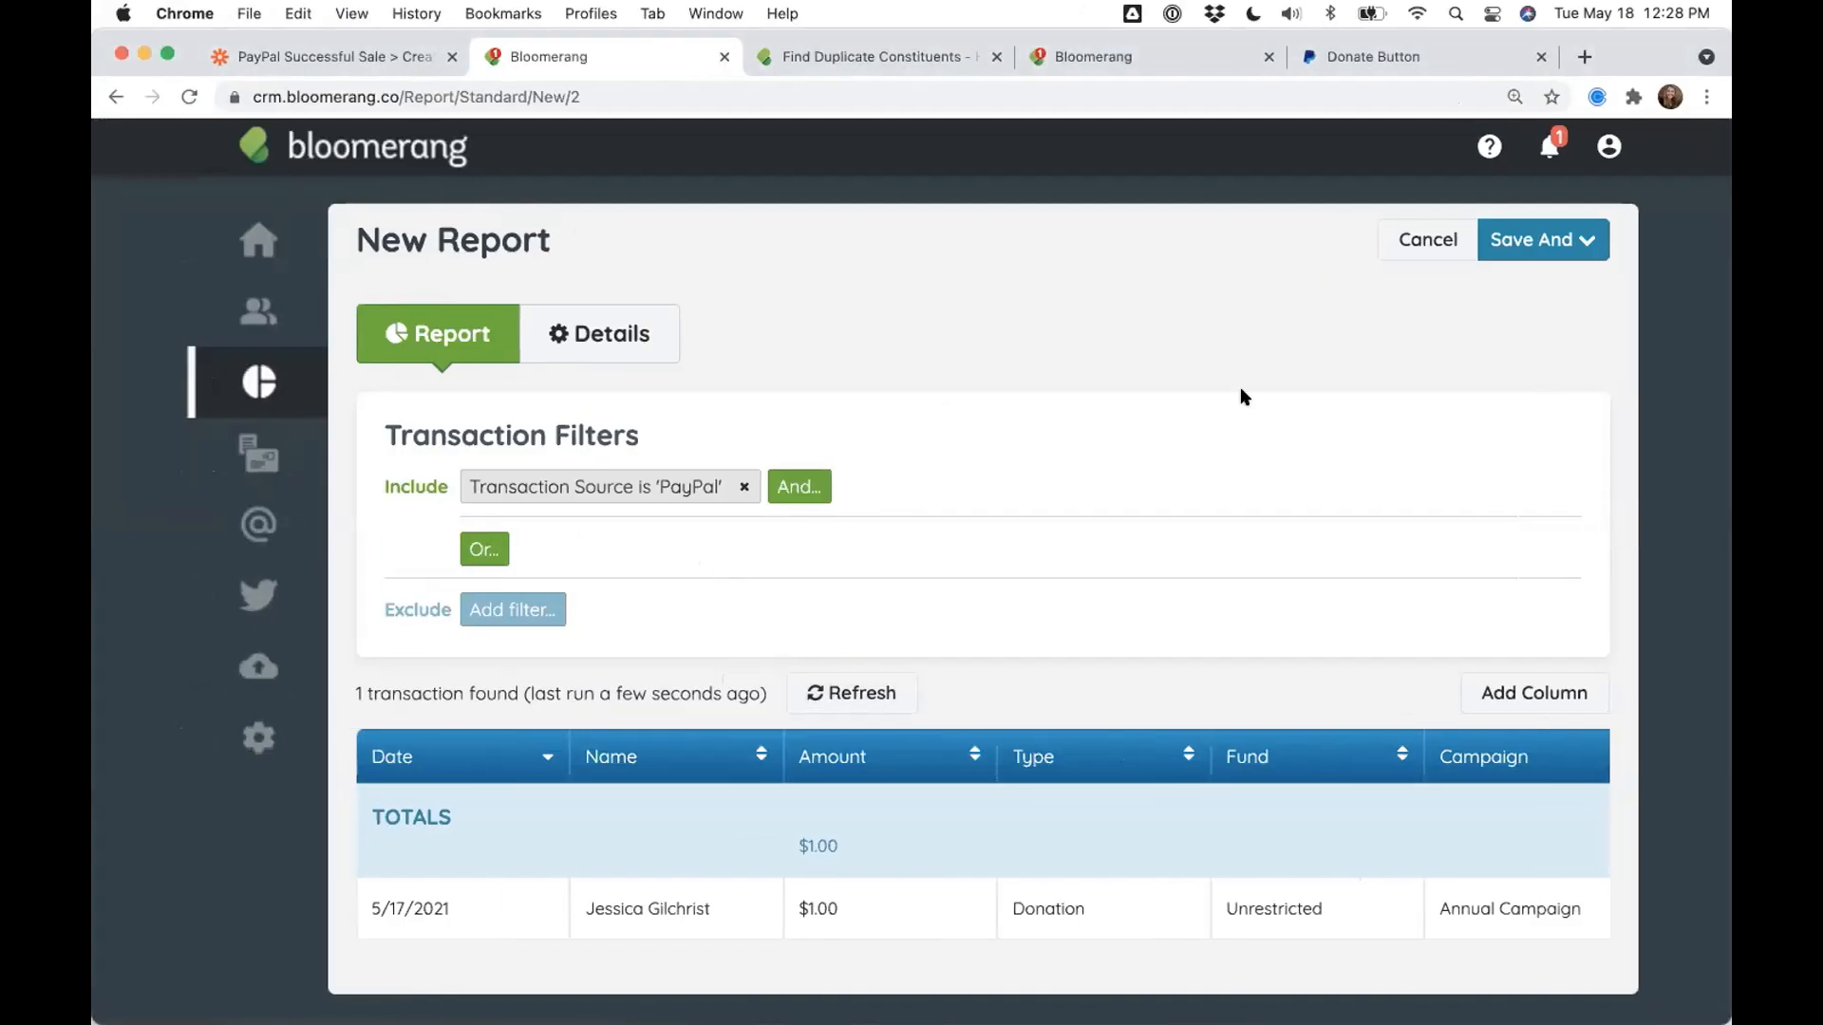
{"action": "left_click", "coordinate": [1530, 253]}
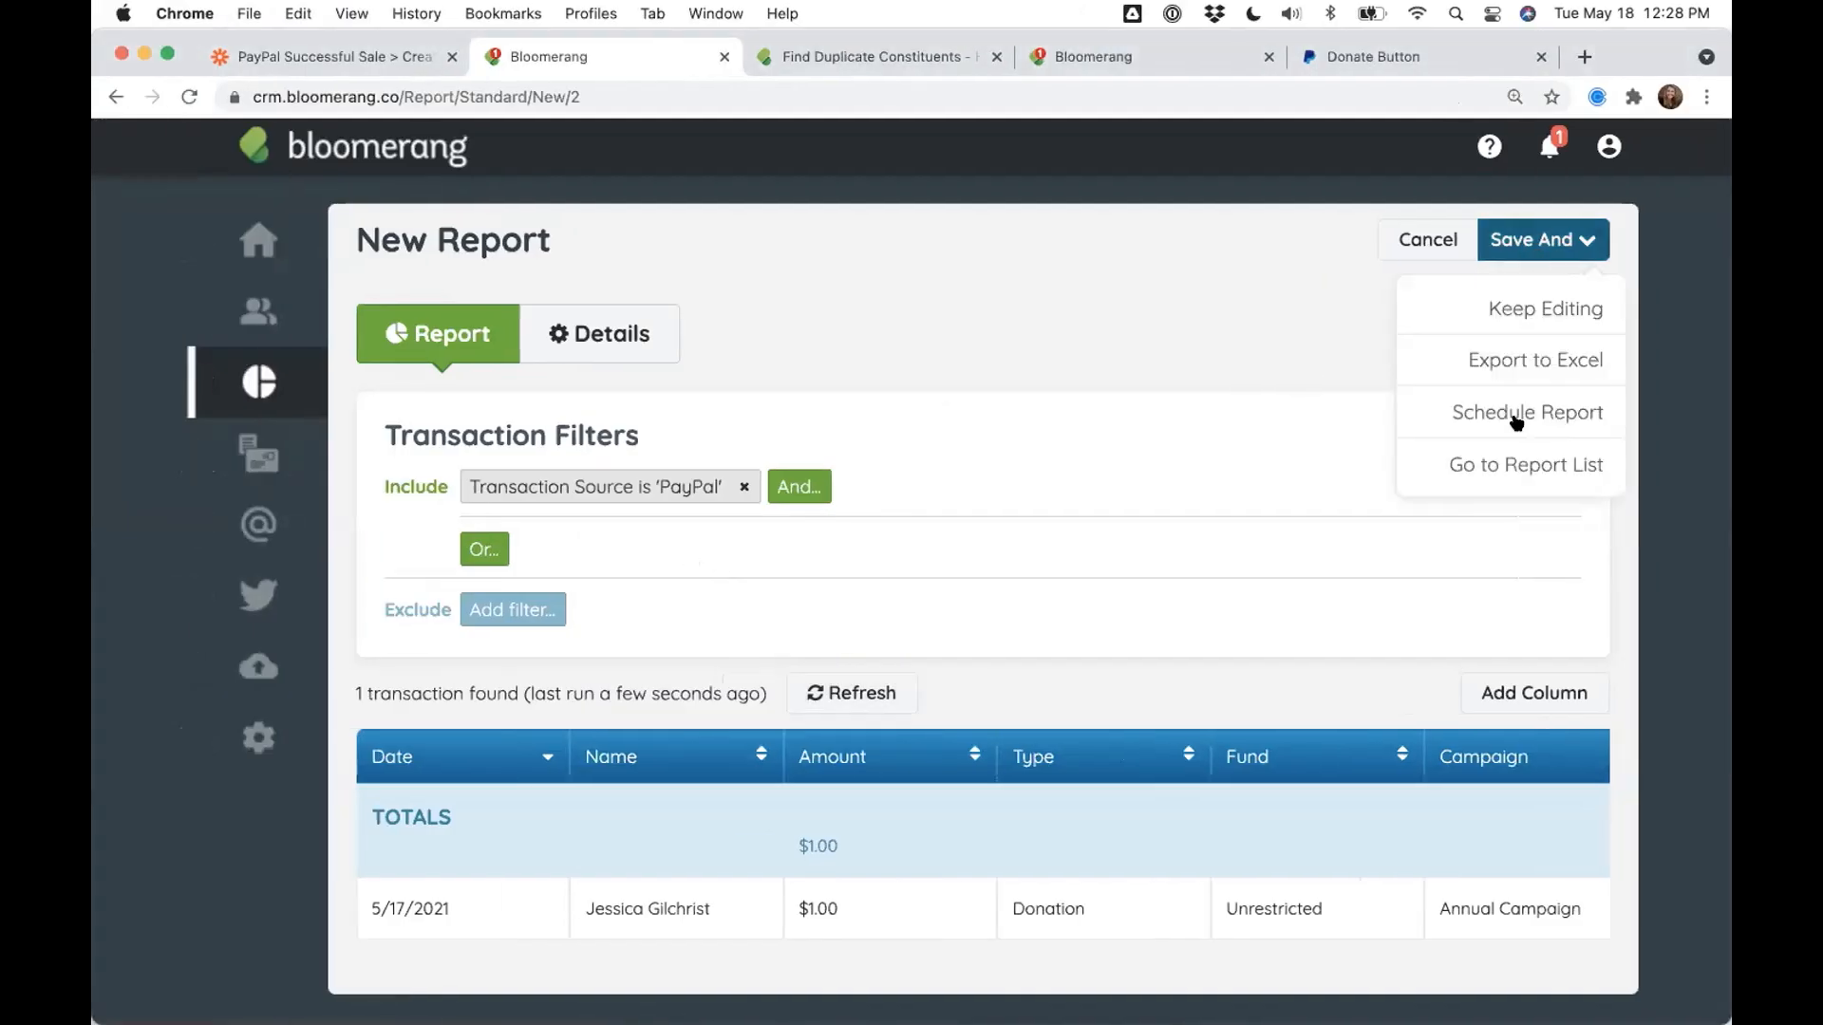
{"action": "left_click", "coordinate": [1228, 362]}
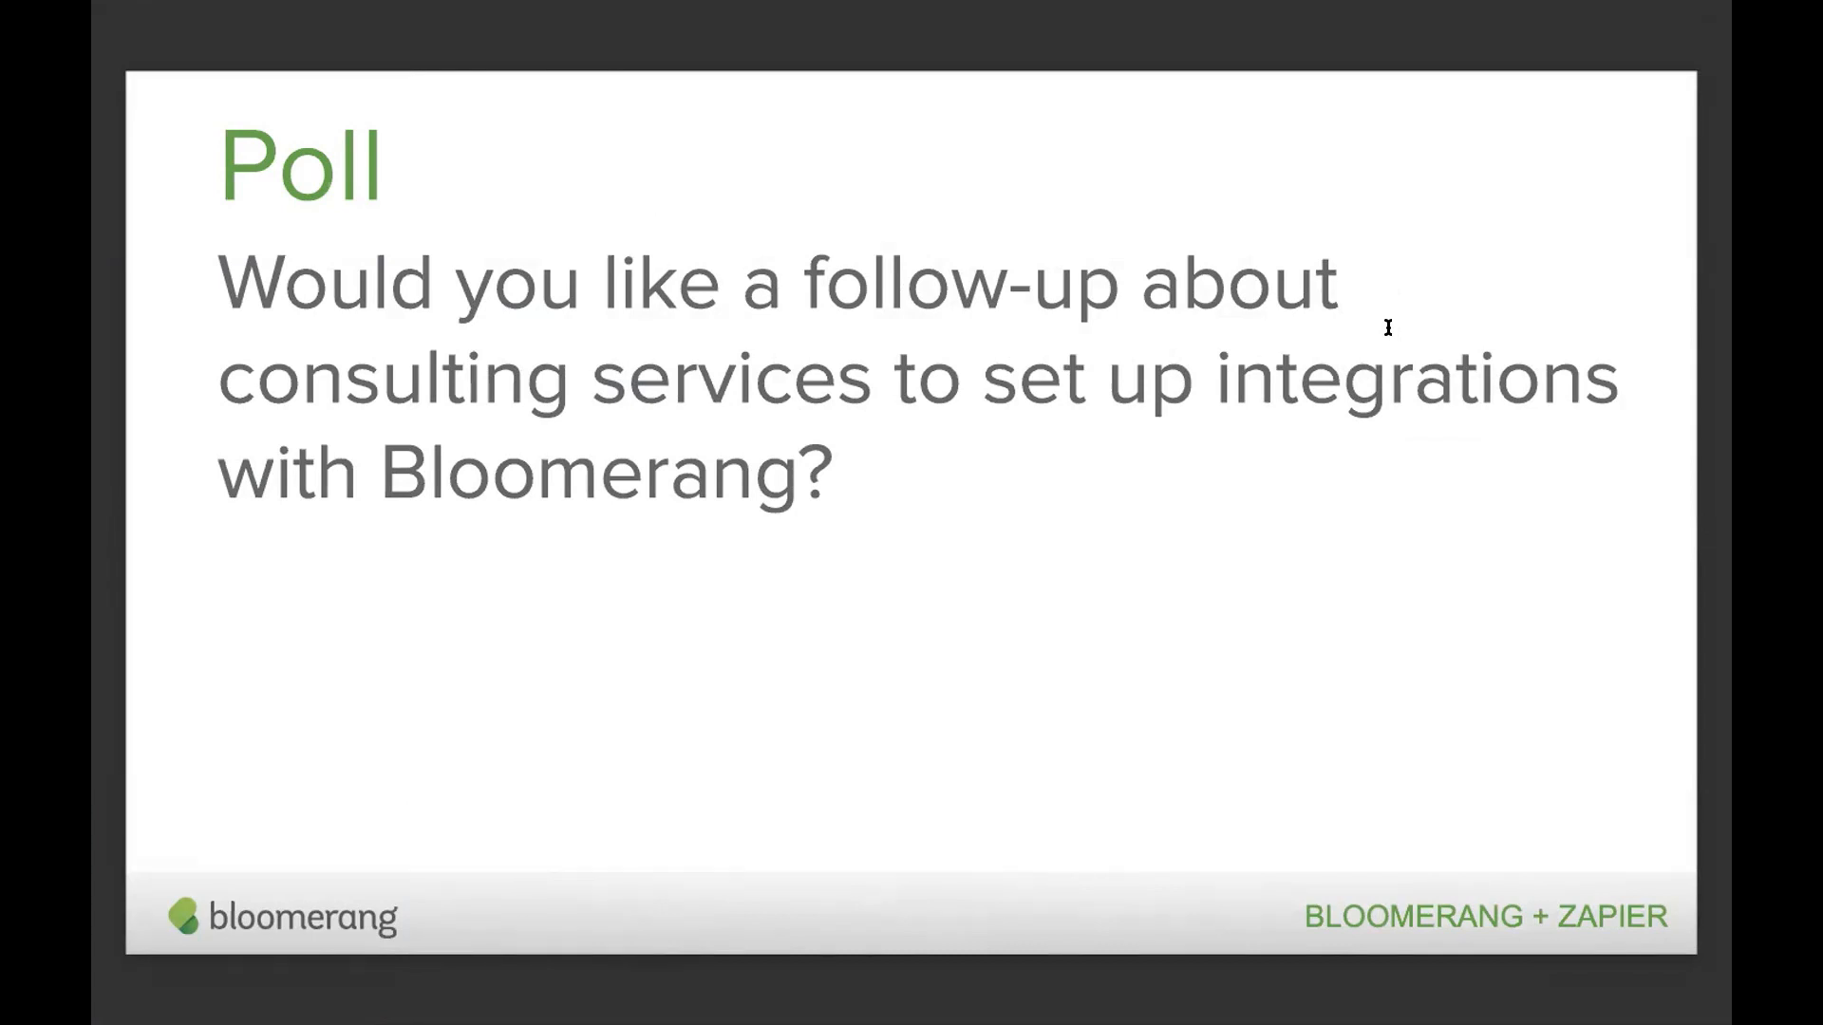
- Move between the consulting and poll slides, then return to the PayPal-filtered Bloomerang report
{"action": "key", "text": "Right"}
{"action": "key", "text": "Left"}
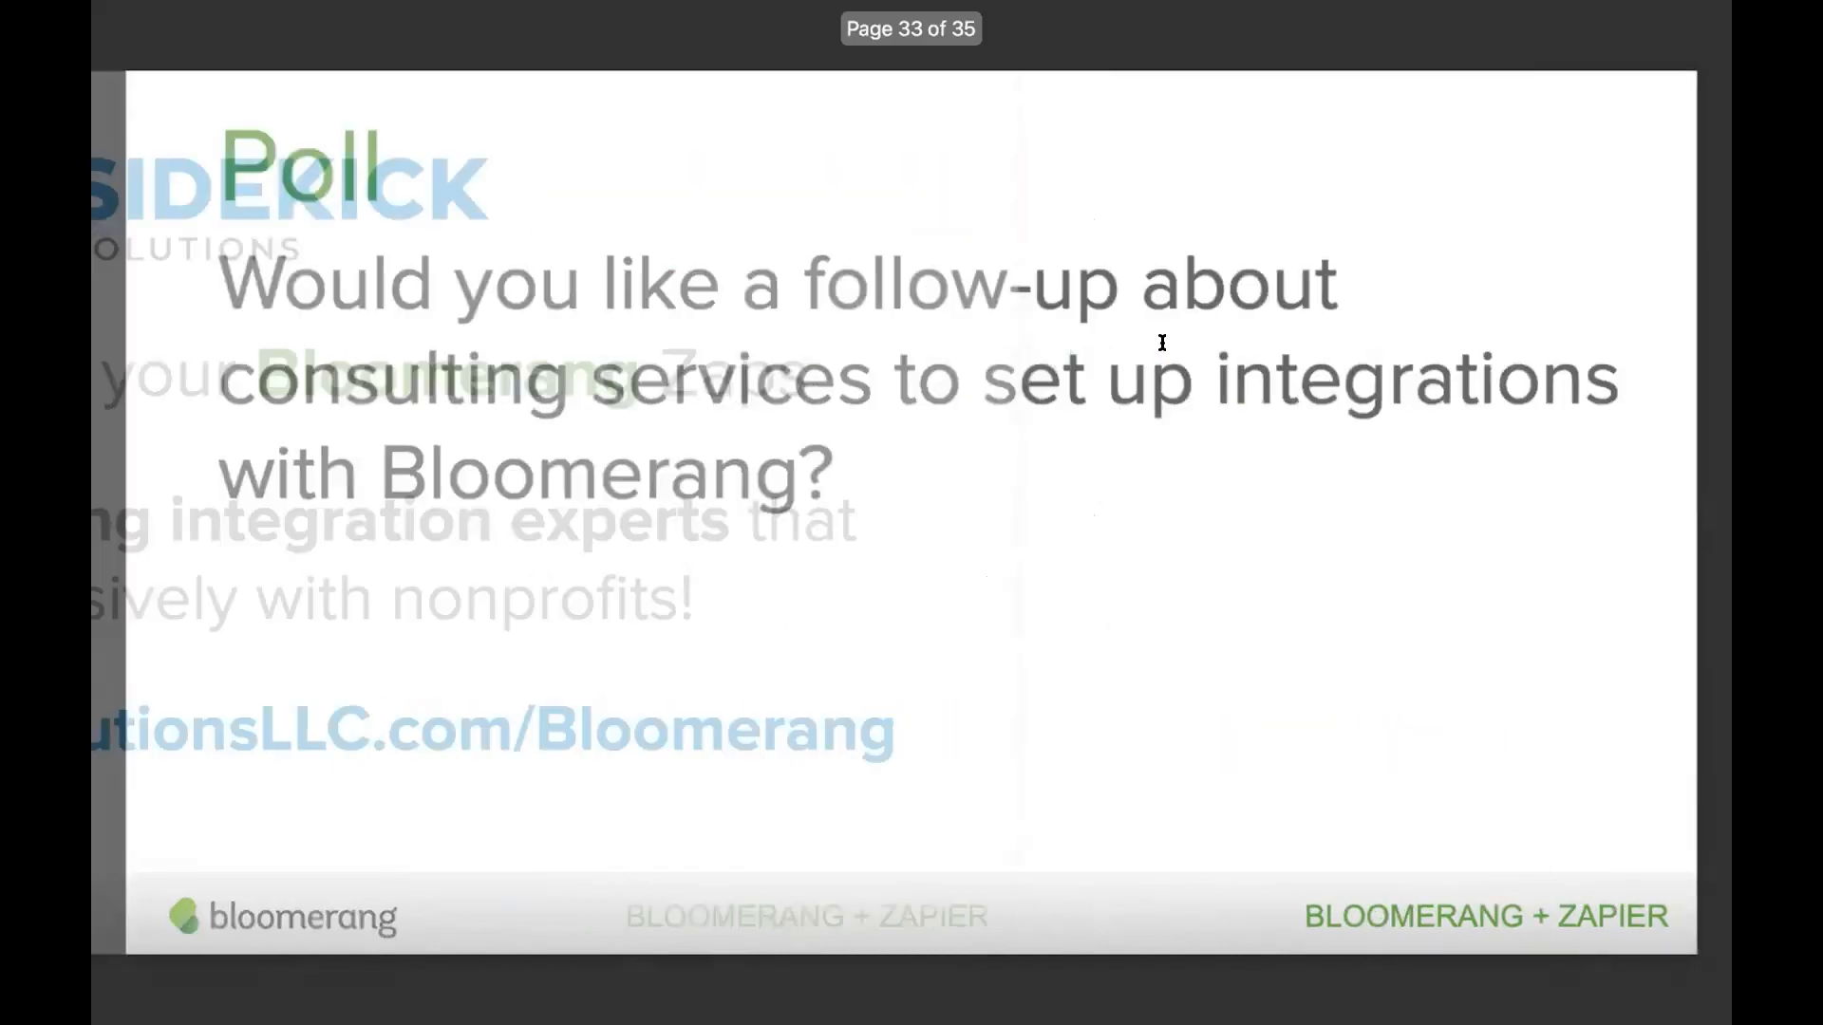
{"action": "key", "text": "ctrl+Left"}
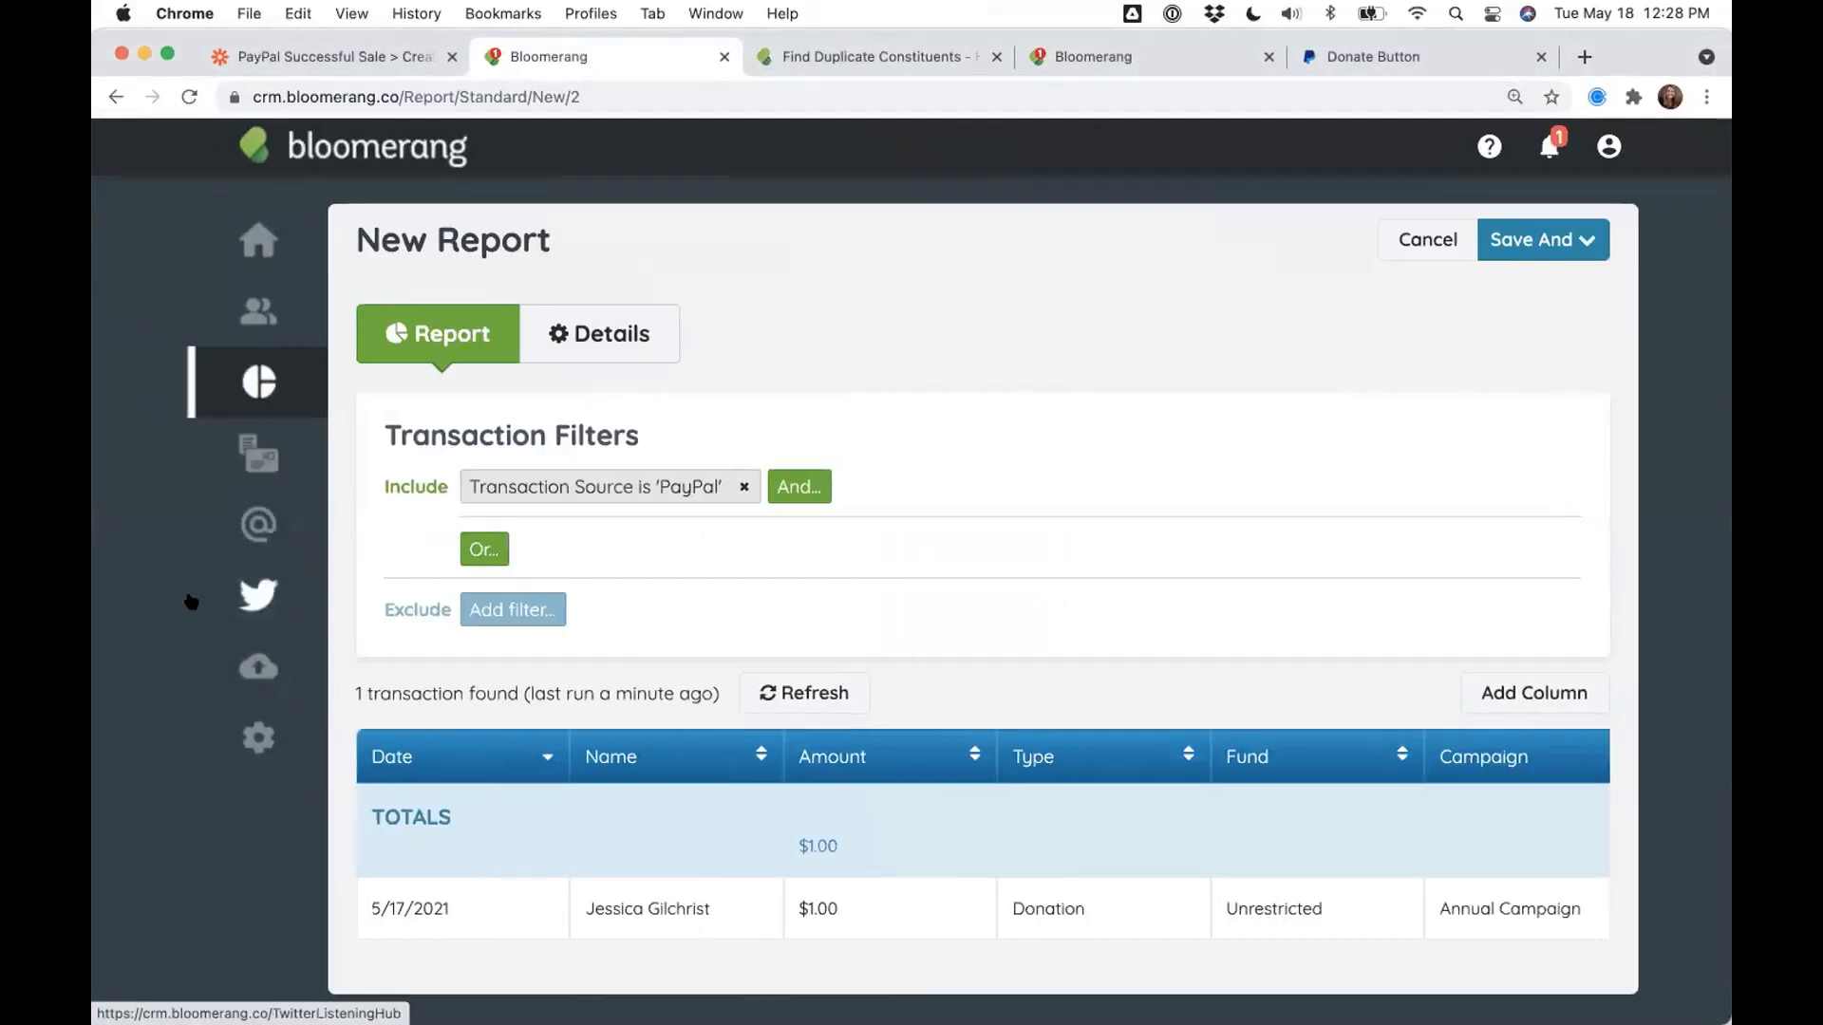
{"action": "left_click", "coordinate": [206, 760]}
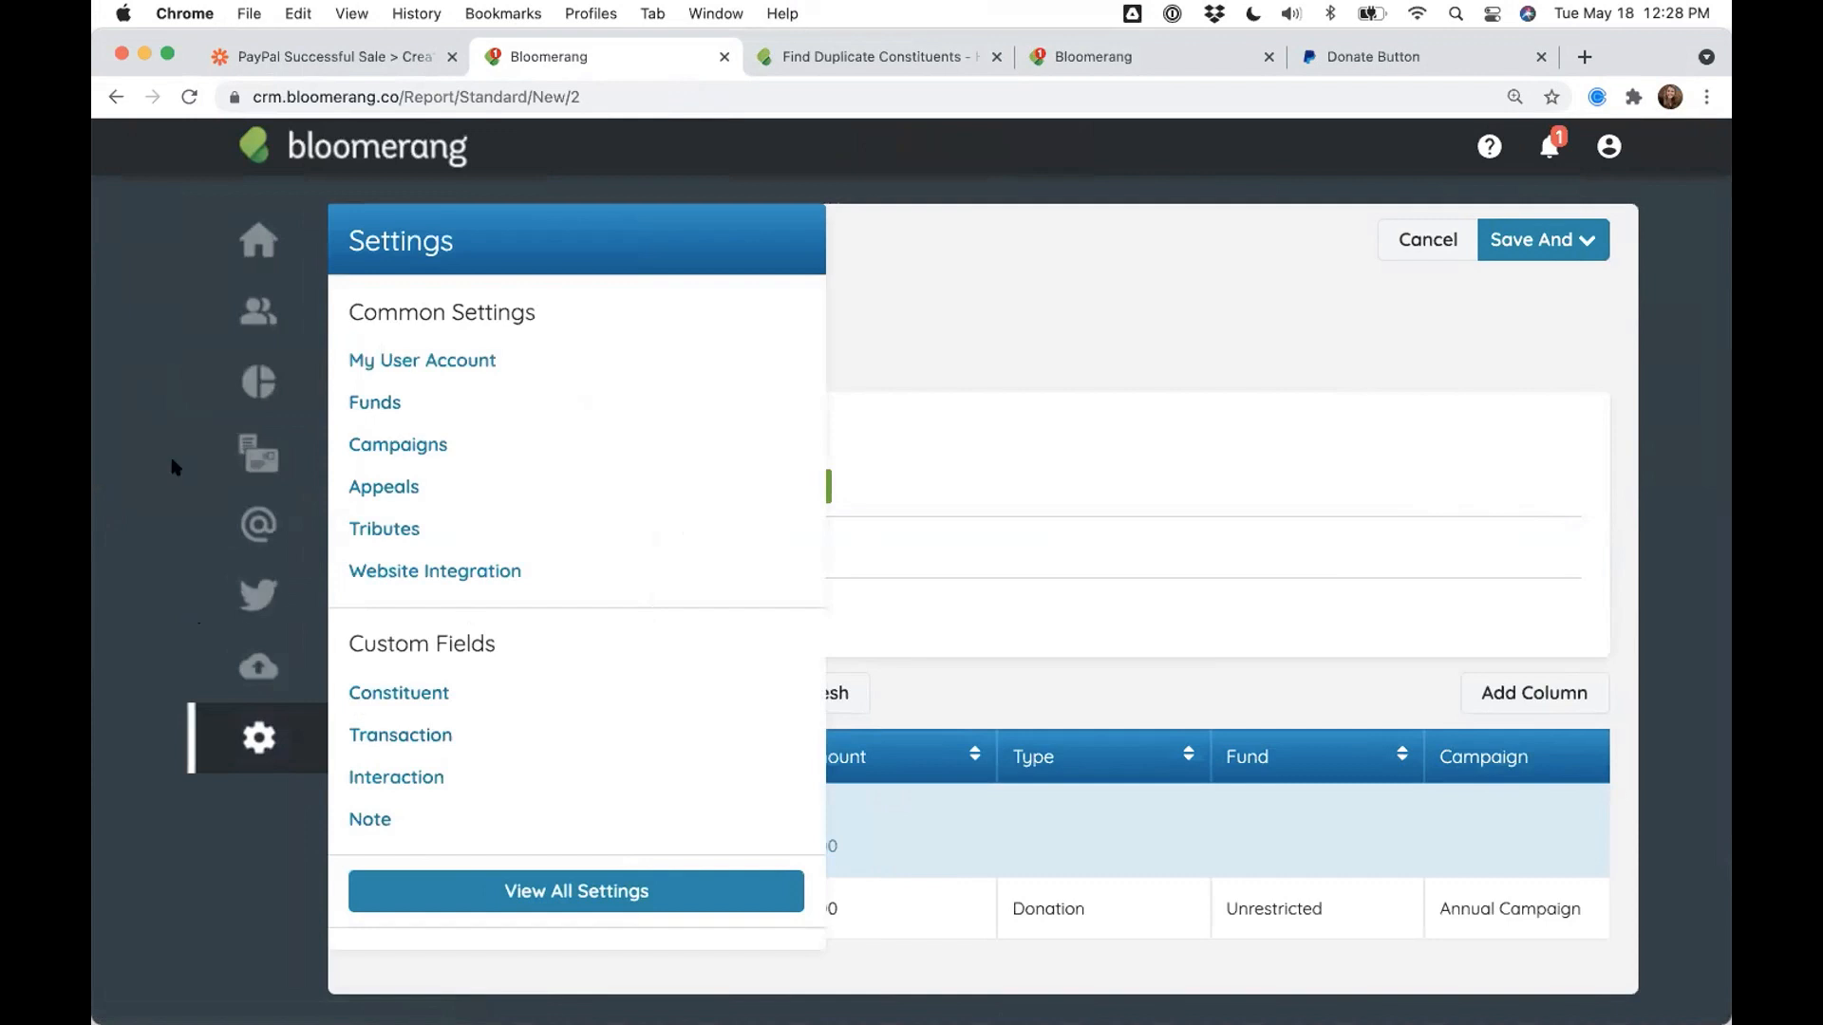
{"action": "left_click", "coordinate": [143, 462]}
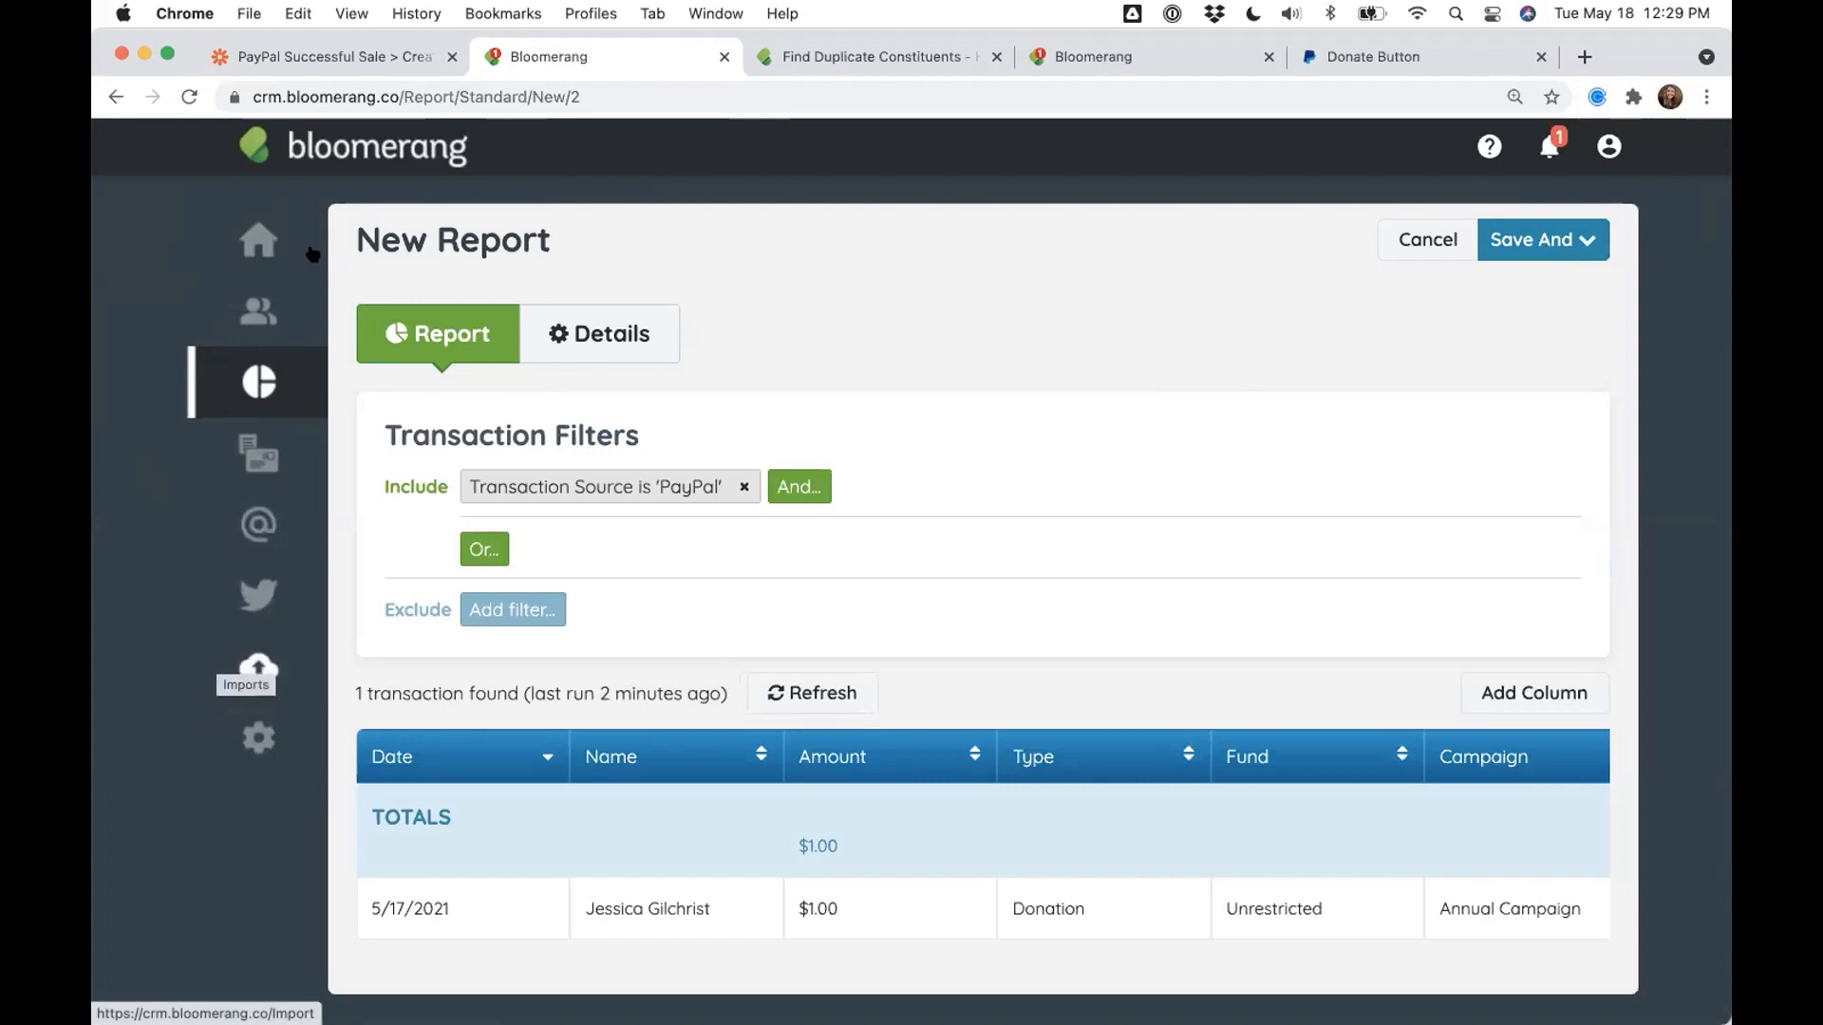
- Leave the Zapier zap editor for My Zaps, where the PayPal-to-Bloomerang zap is off
{"action": "left_click", "coordinate": [350, 52]}
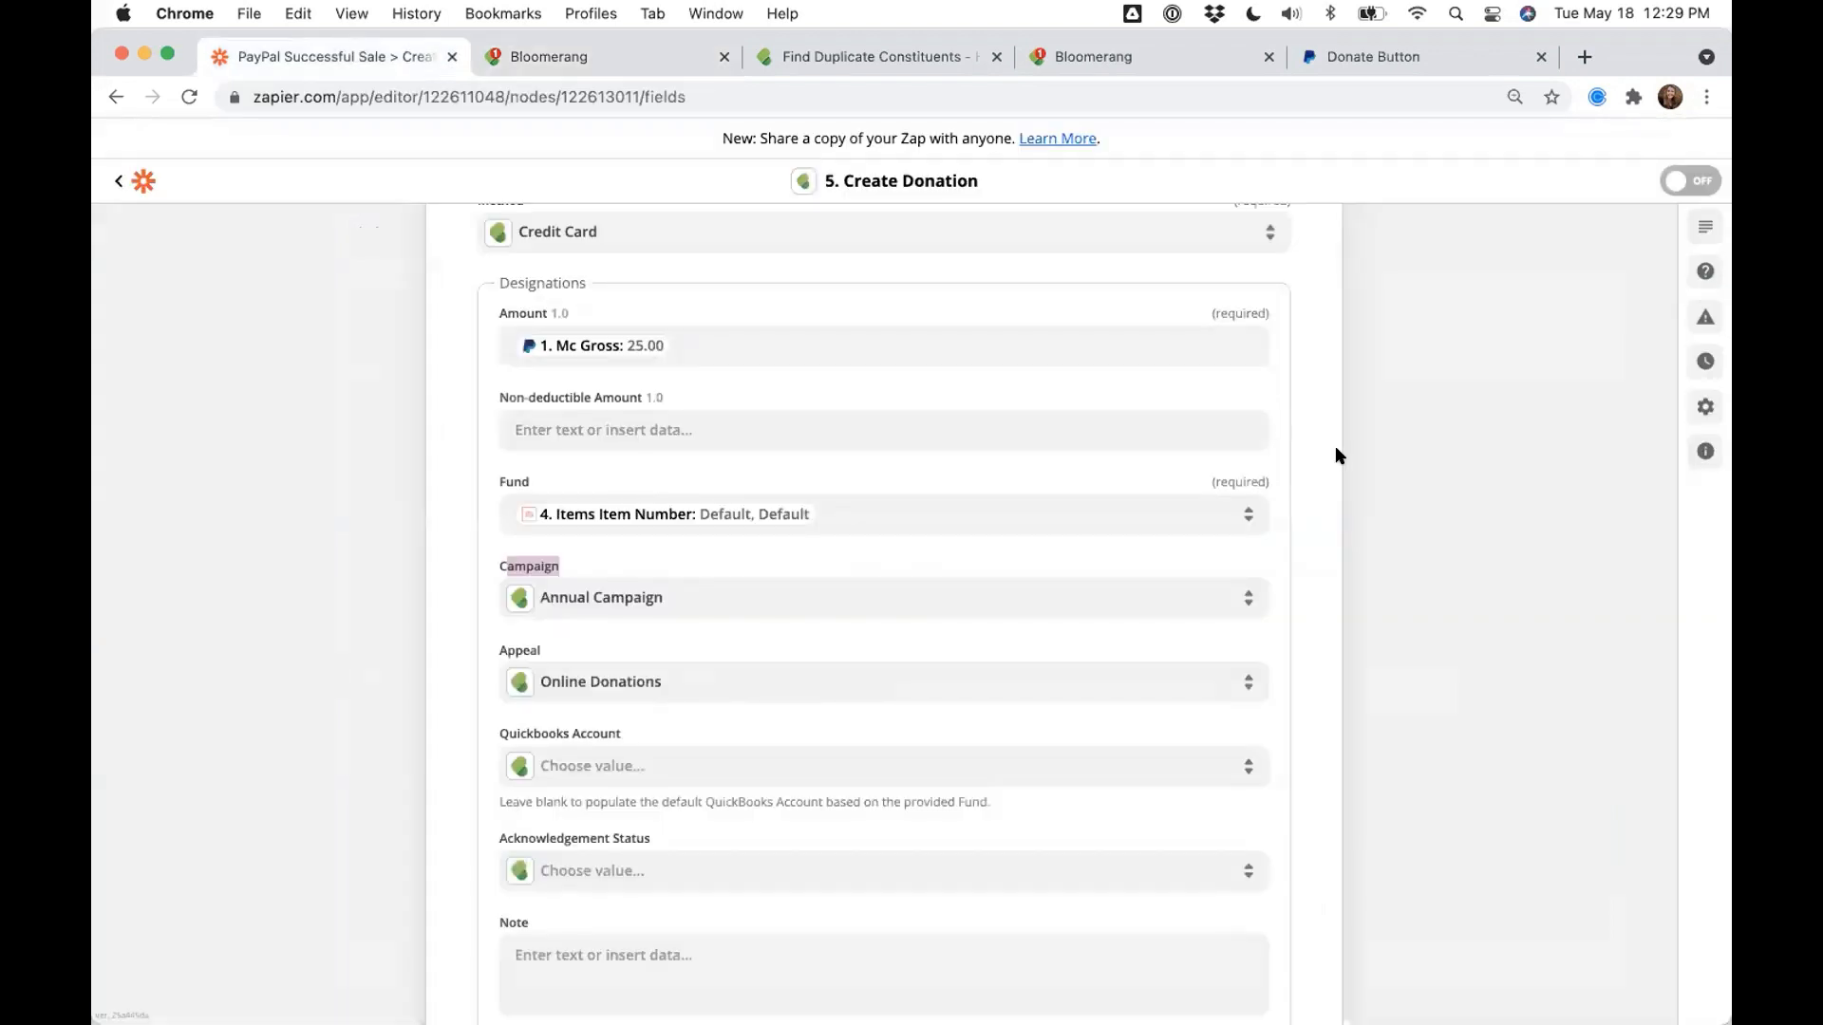
{"action": "scroll", "coordinate": [1335, 456], "scroll_direction": "up", "scroll_amount": 15}
{"action": "left_click", "coordinate": [112, 185]}
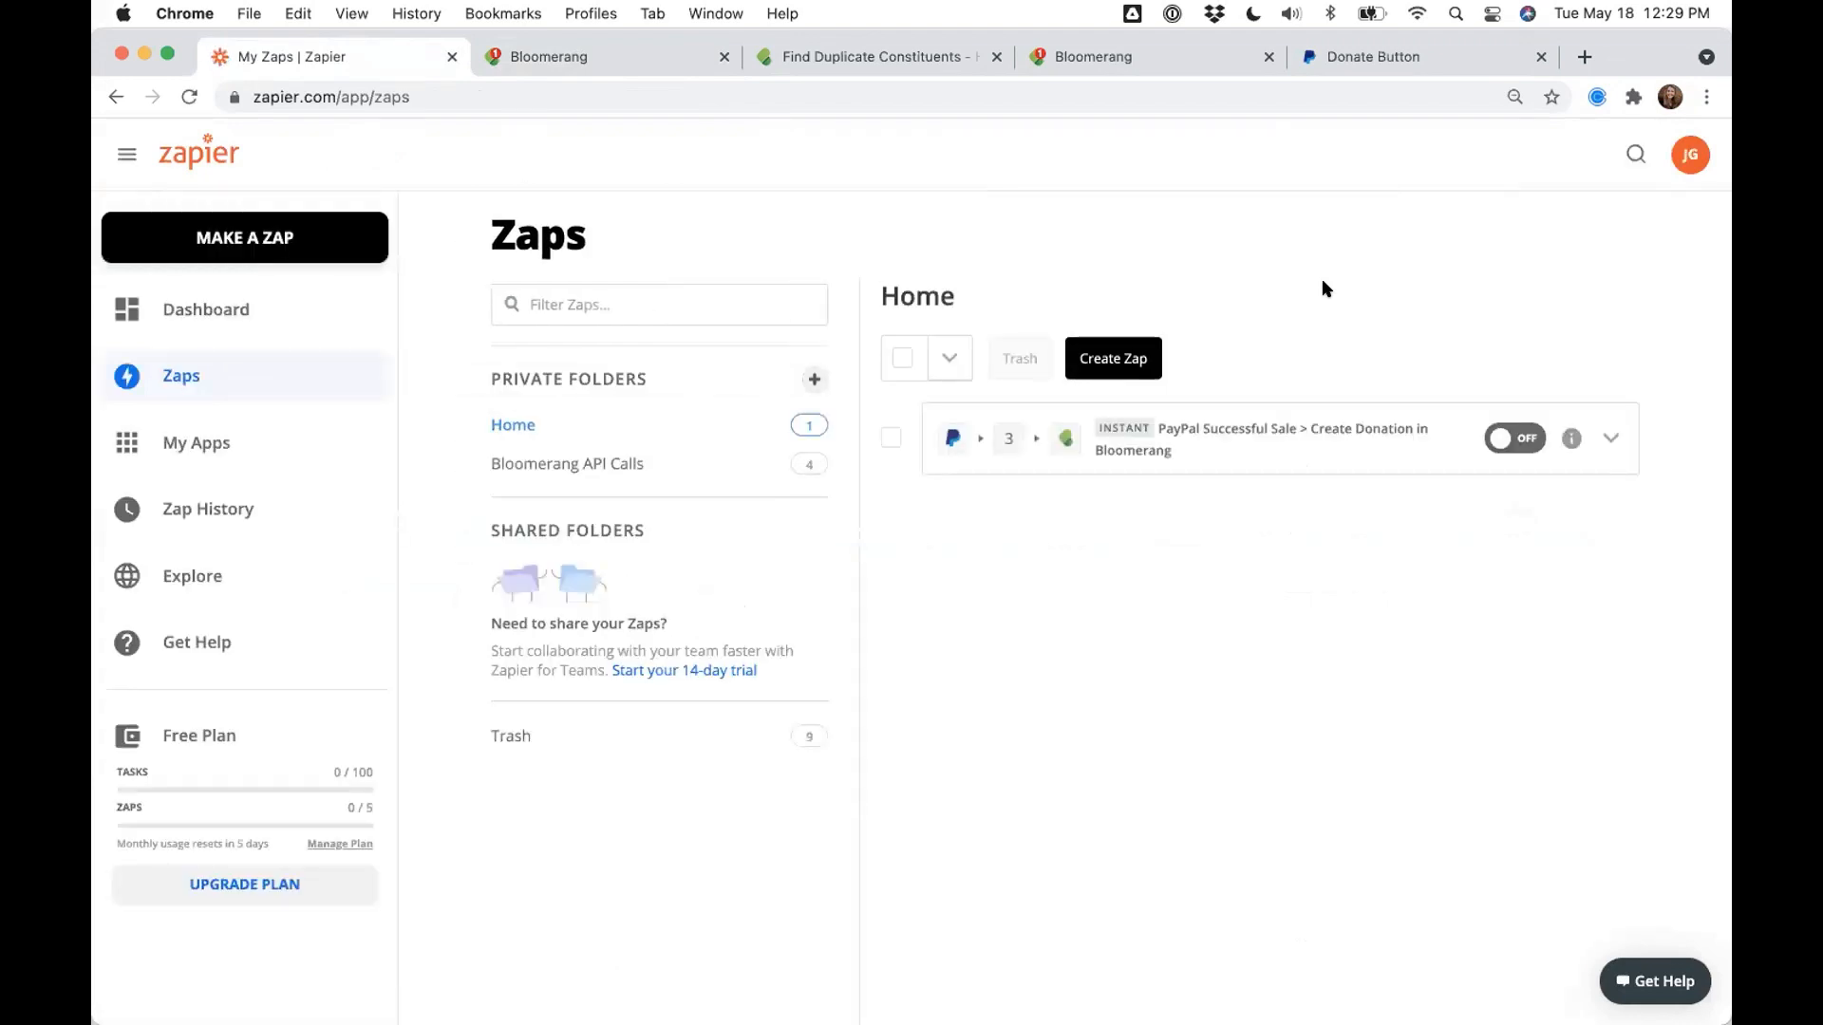
- Open and close the account menu twice, then return to the poll slide
{"action": "left_click", "coordinate": [1637, 166]}
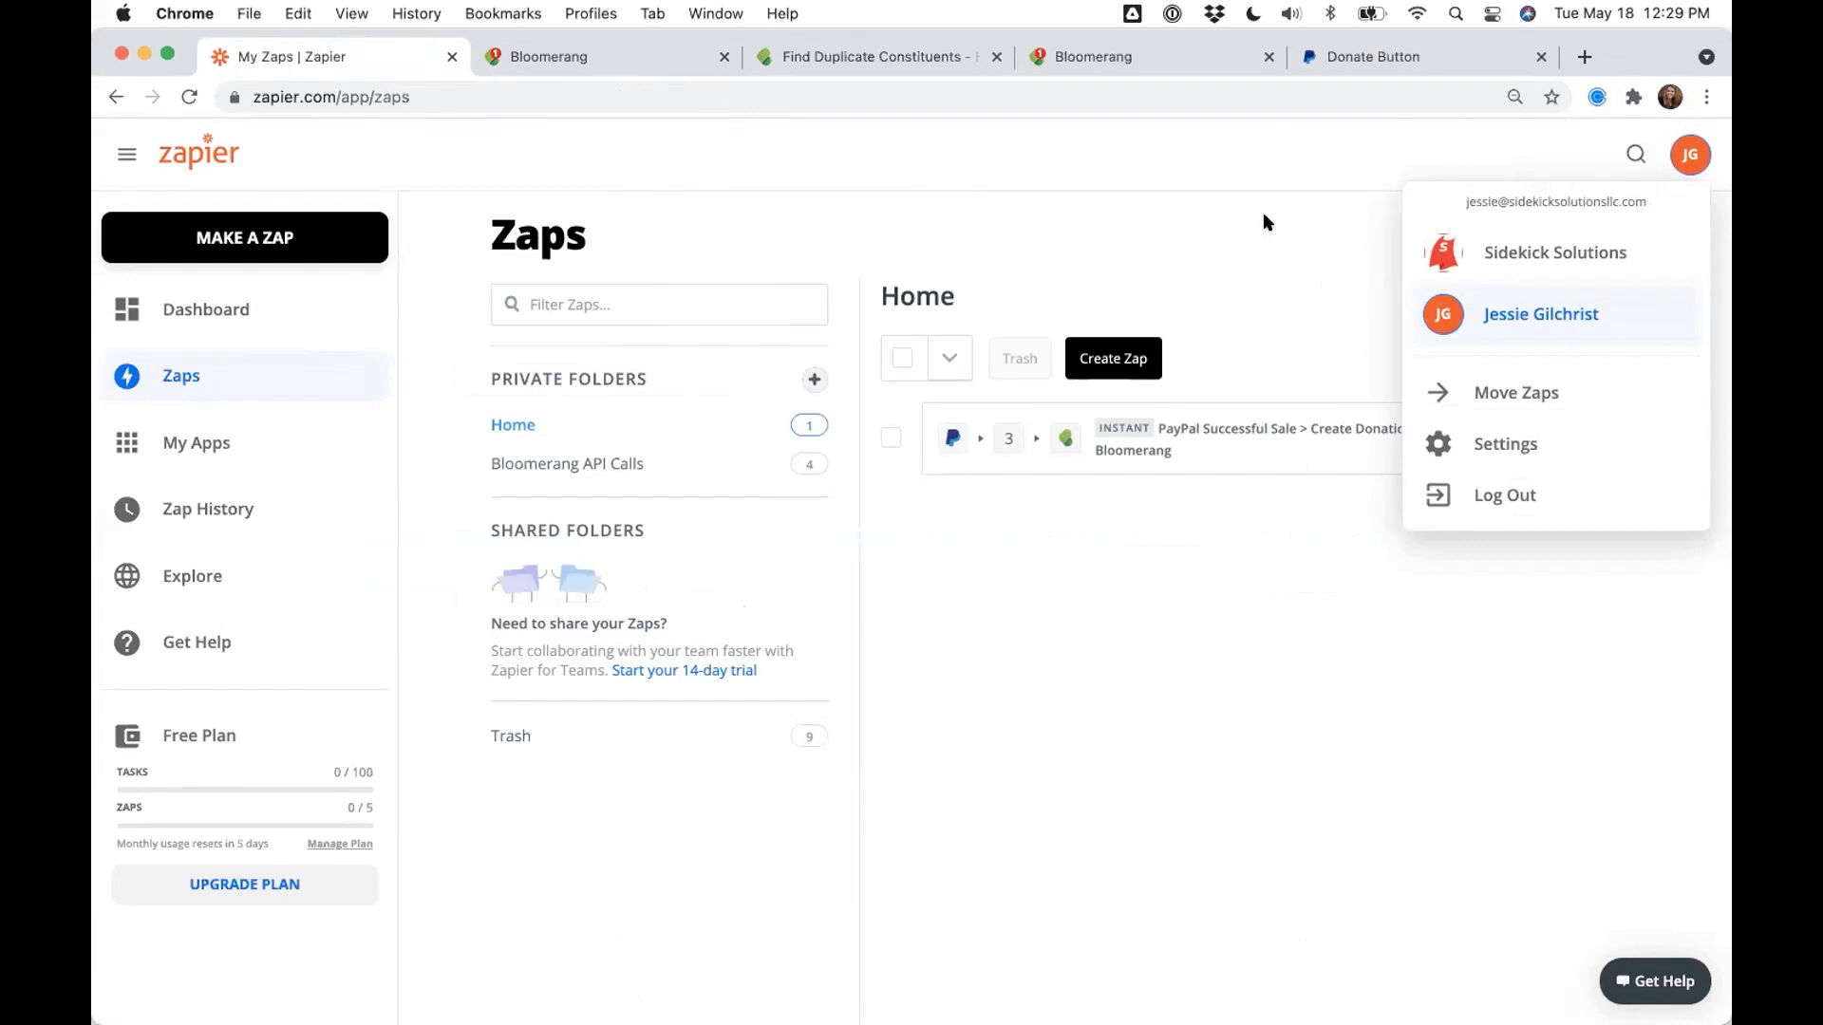
{"action": "left_click", "coordinate": [1234, 245]}
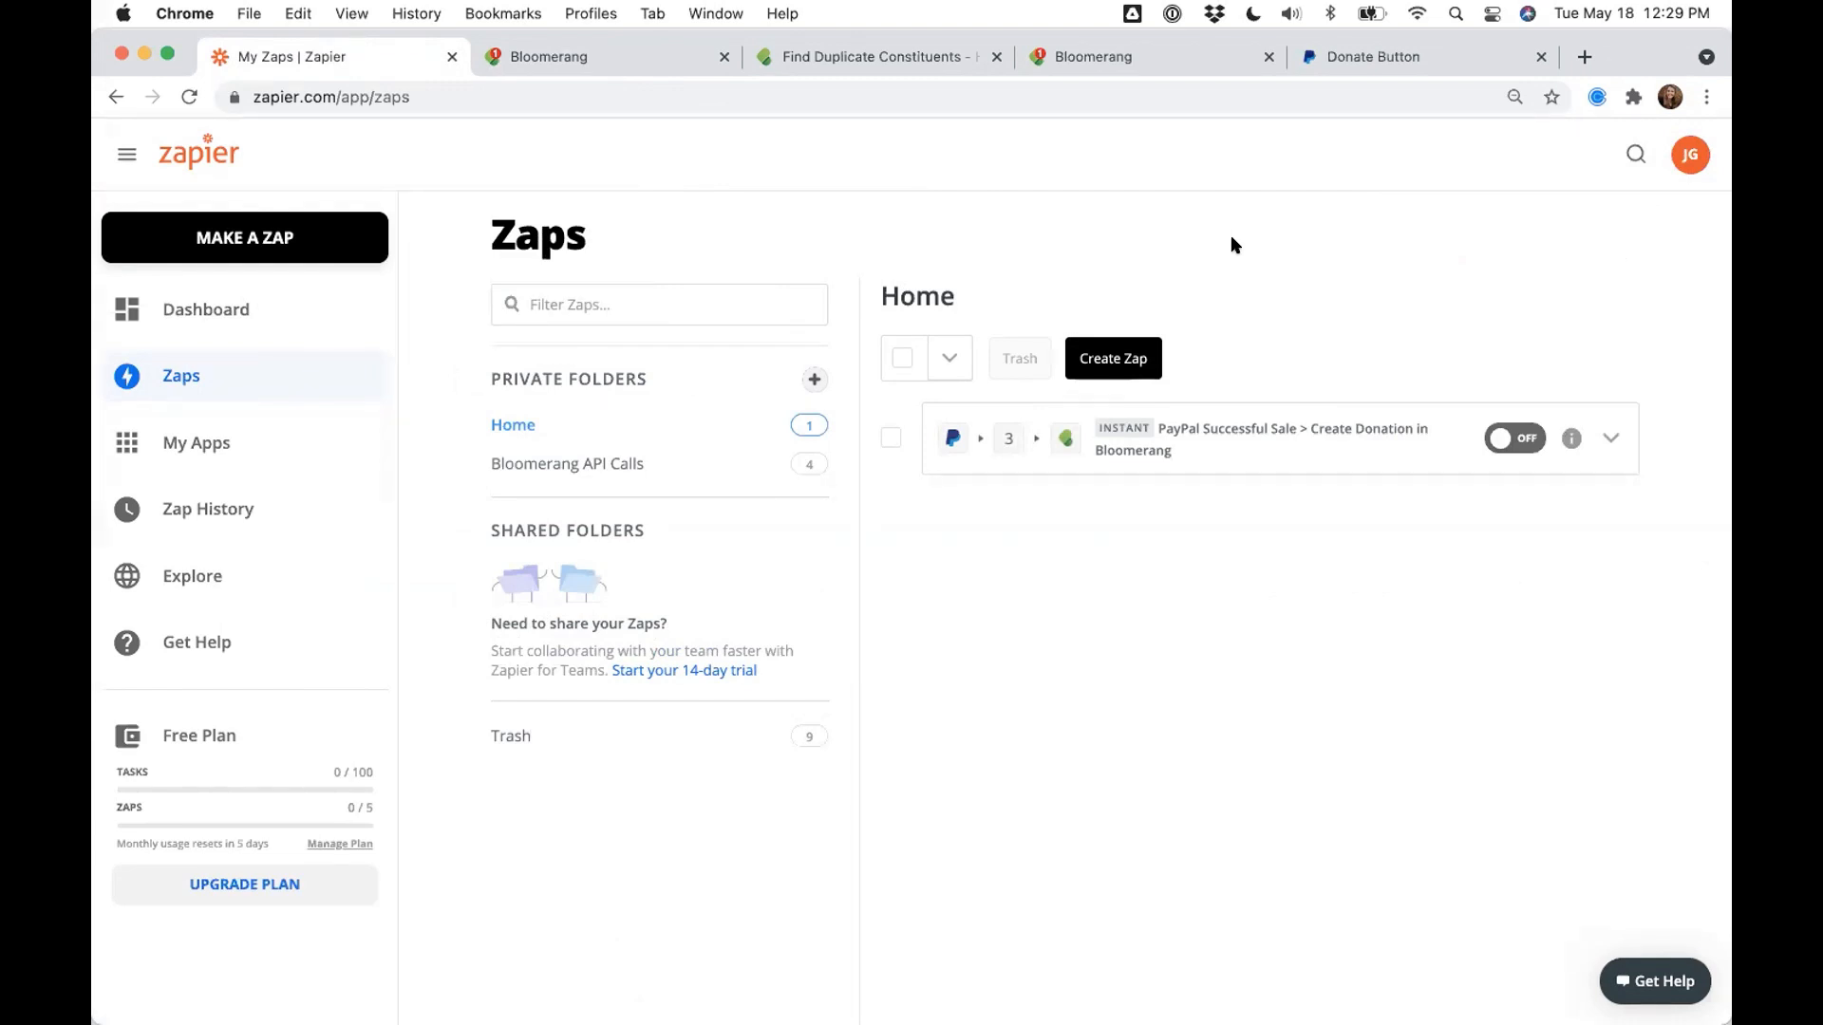
{"action": "left_click", "coordinate": [1689, 157]}
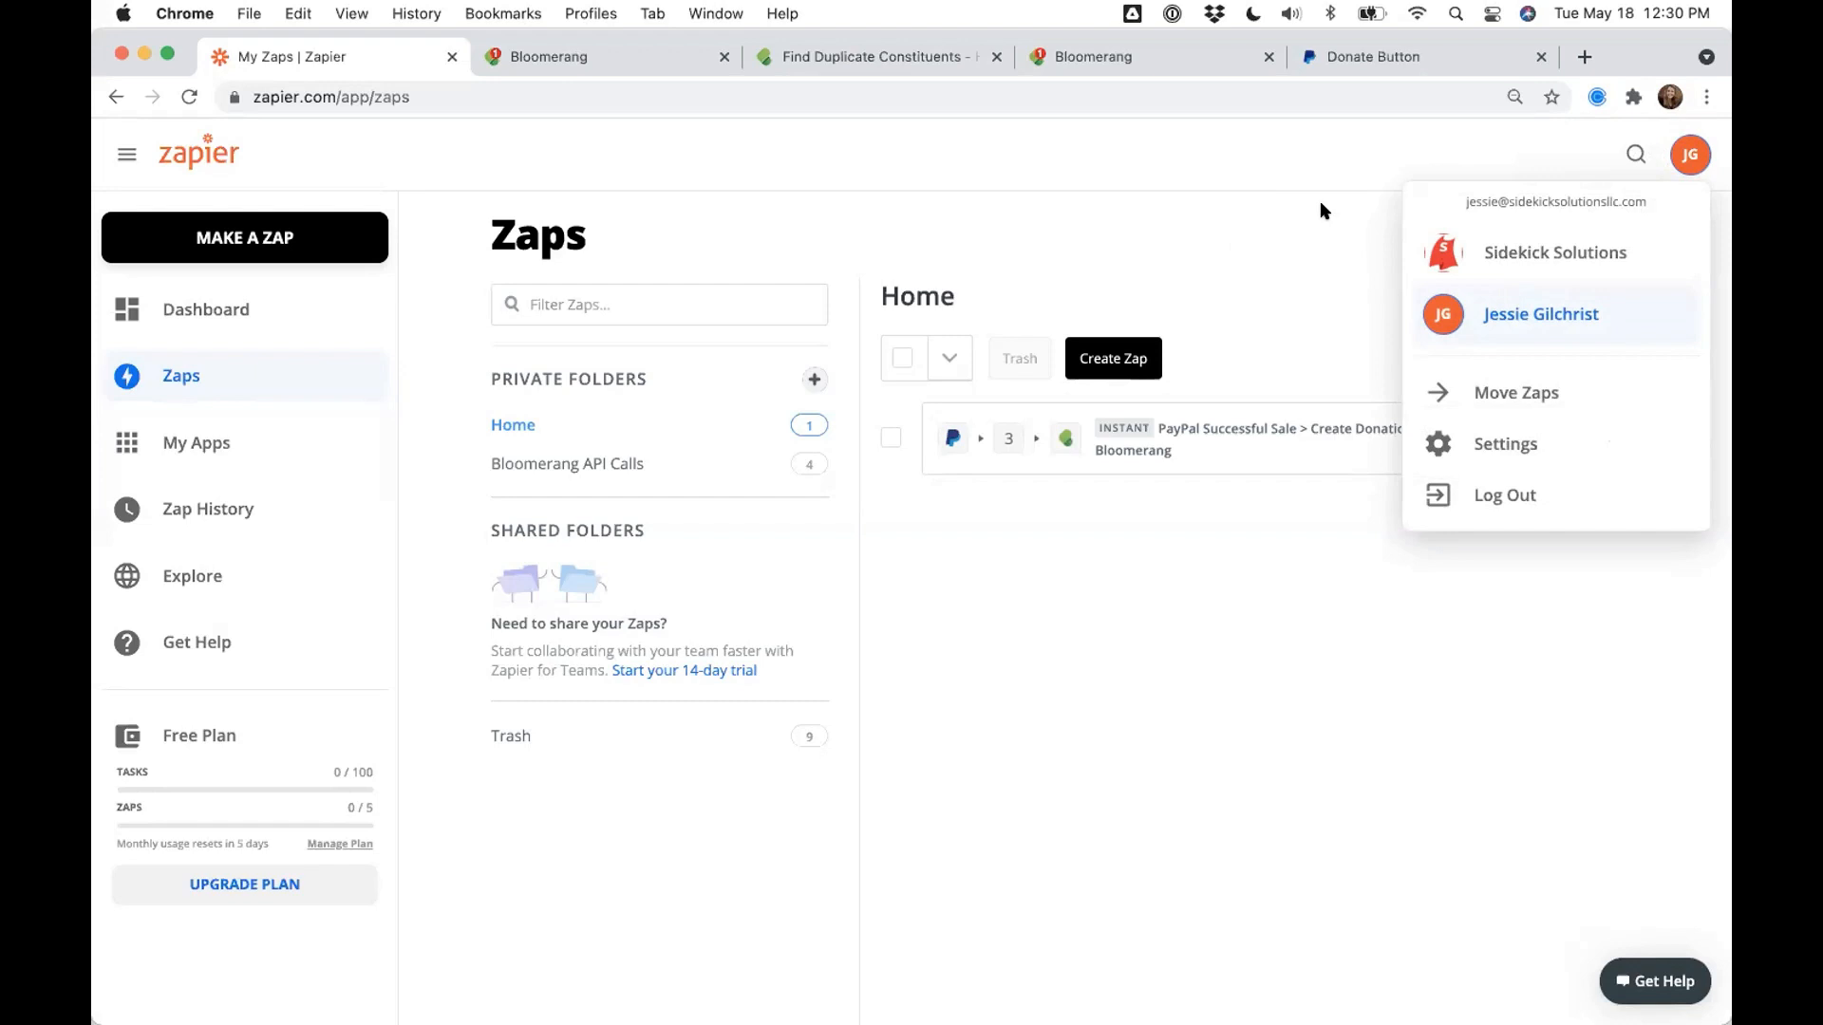
{"action": "left_click", "coordinate": [1289, 221]}
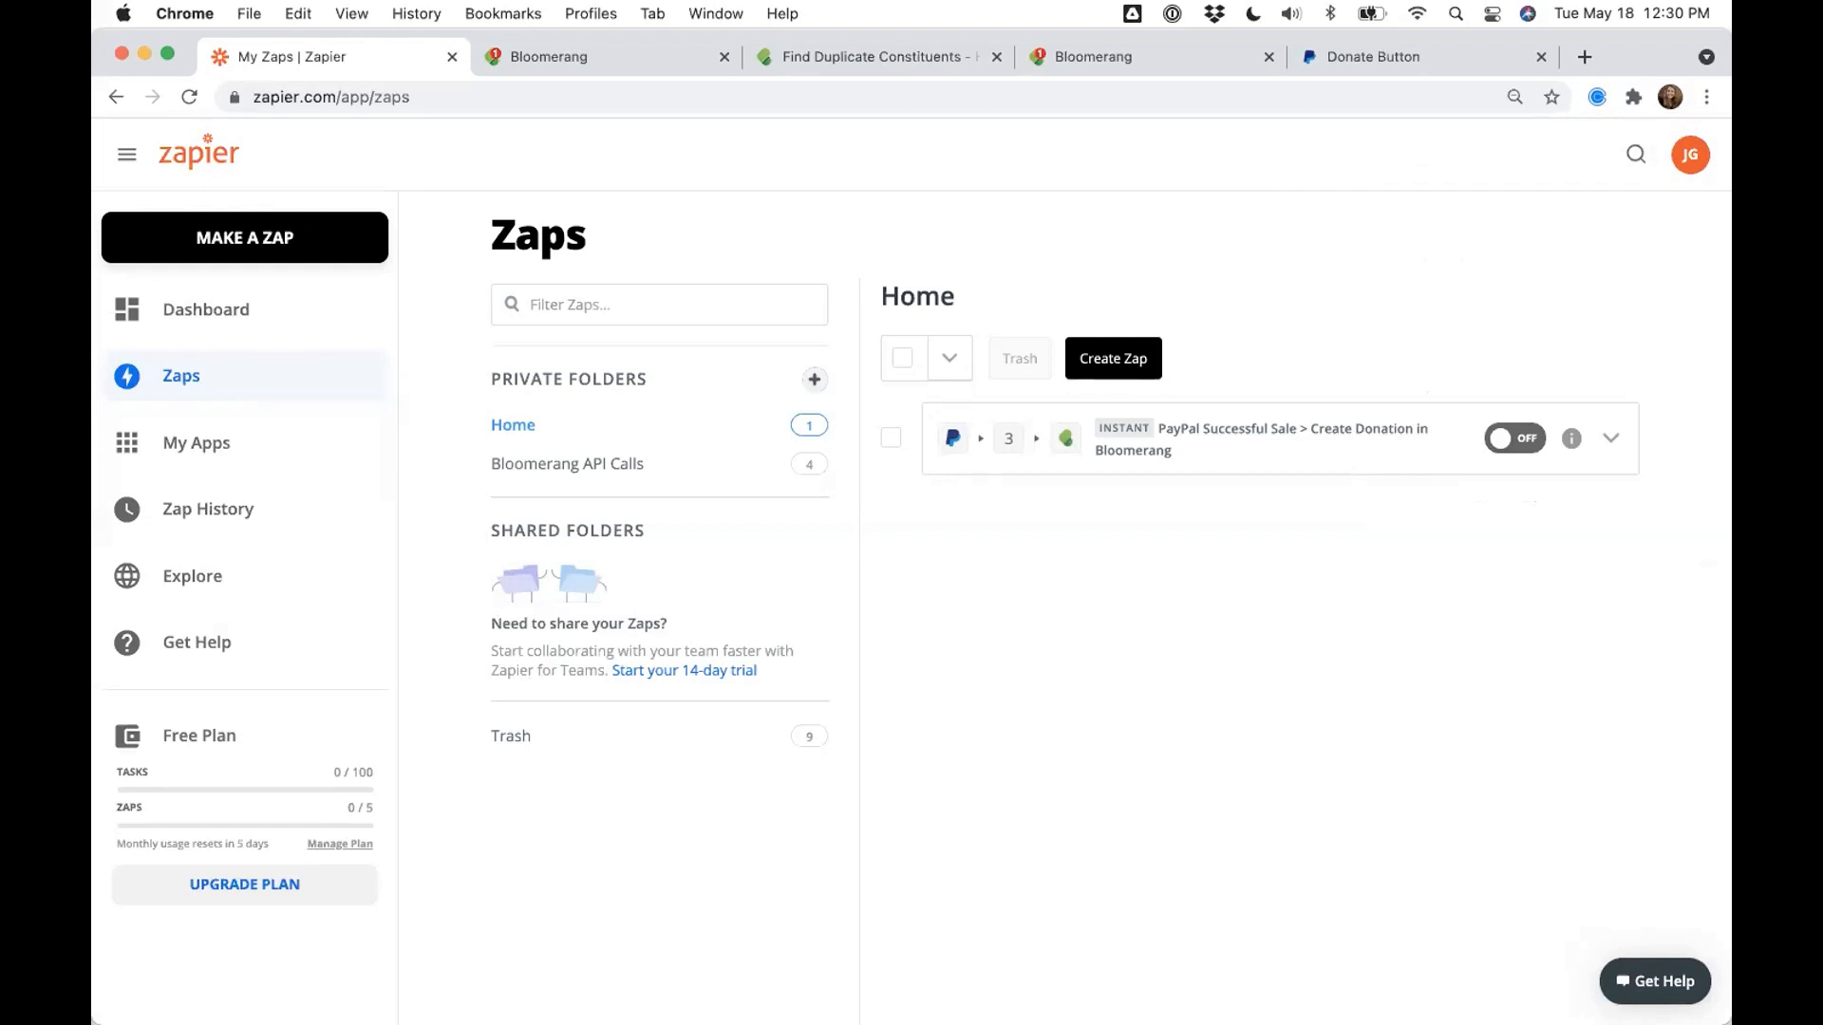
{"action": "key", "text": "ctrl+Right"}
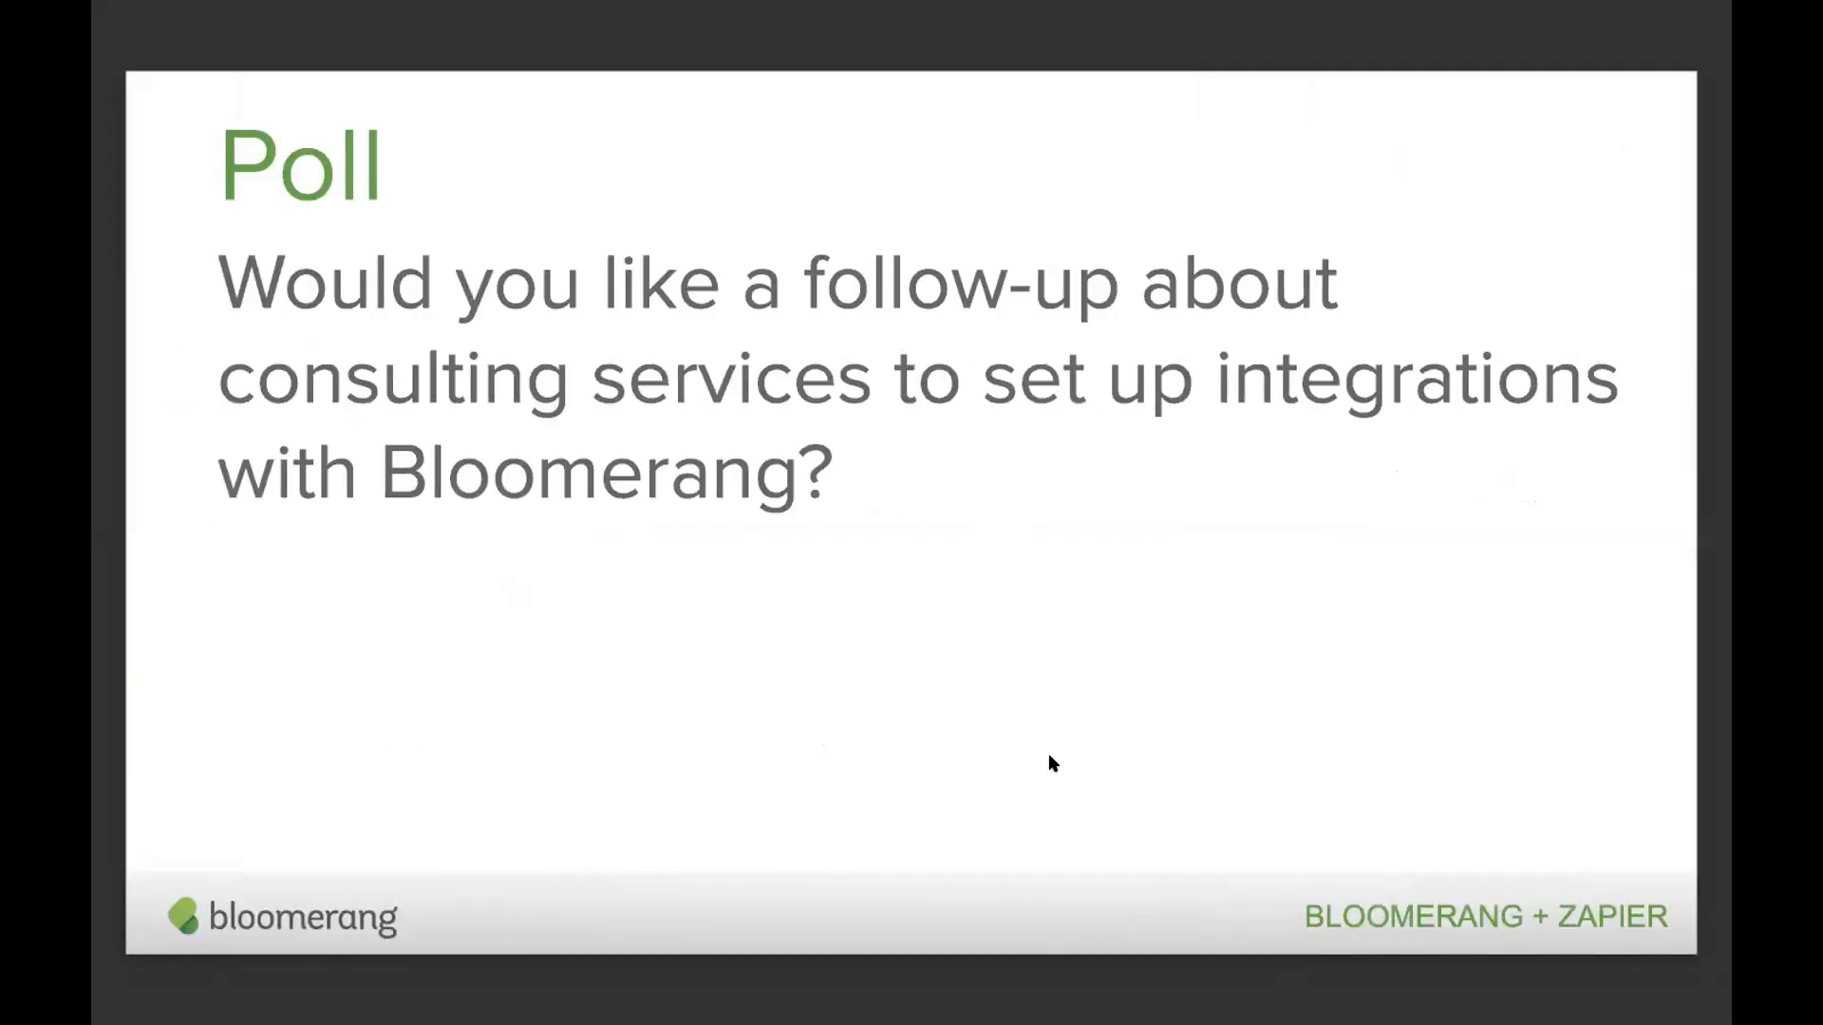